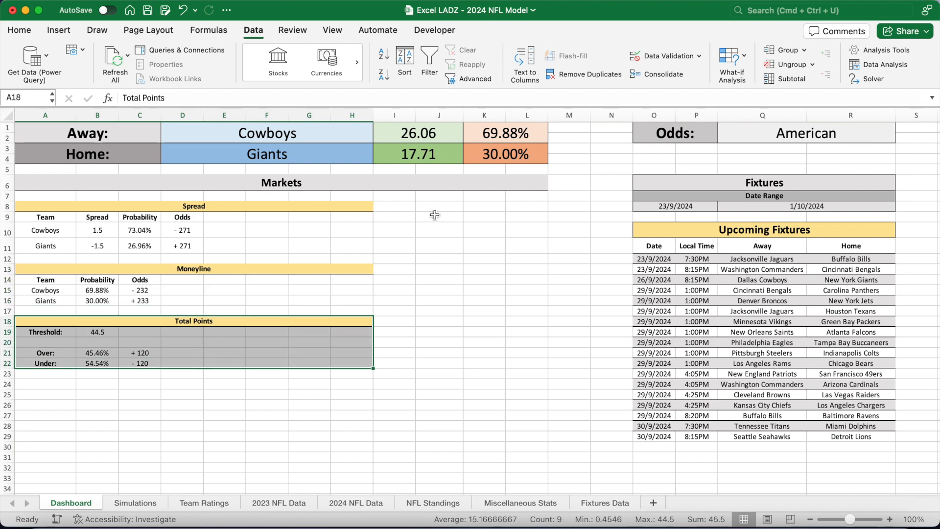
# Step: Set the dashboard matchup to Vikings as the away team and Packers as the home team
pyautogui.click(306, 131)
pyautogui.write('Vik')
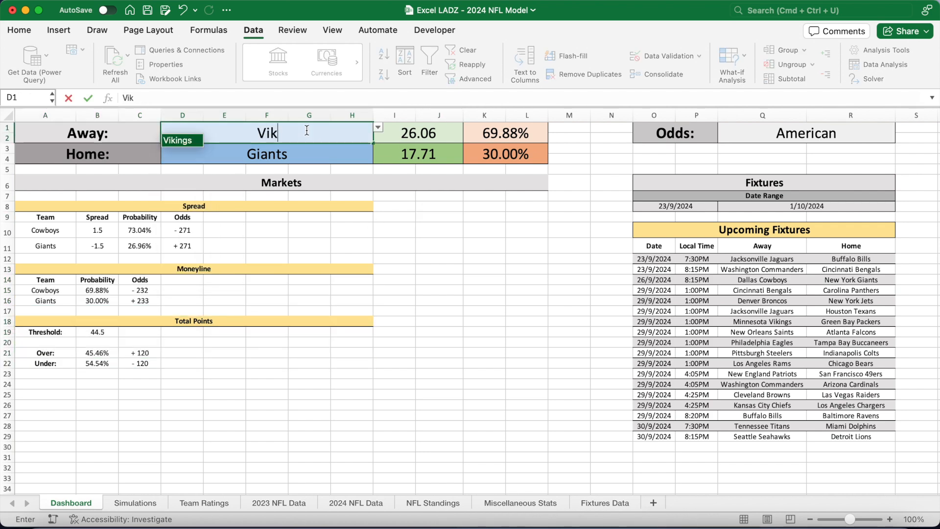
pyautogui.press('Return')
pyautogui.write('Pa')
pyautogui.press('Return')
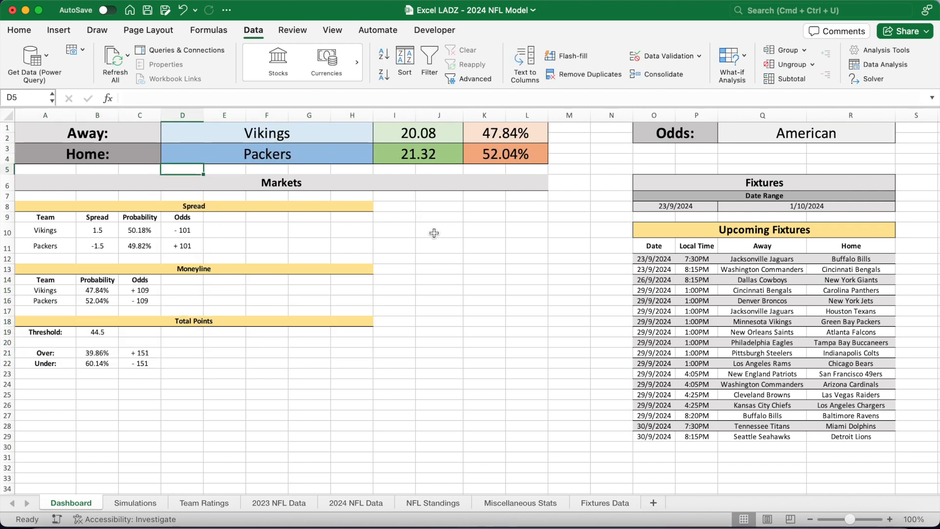
# Step: Change the dashboard matchup to Steelers as the away team and Colts as the home team
pyautogui.click(336, 132)
pyautogui.write('Ste')
pyautogui.press('Return')
pyautogui.write('Col')
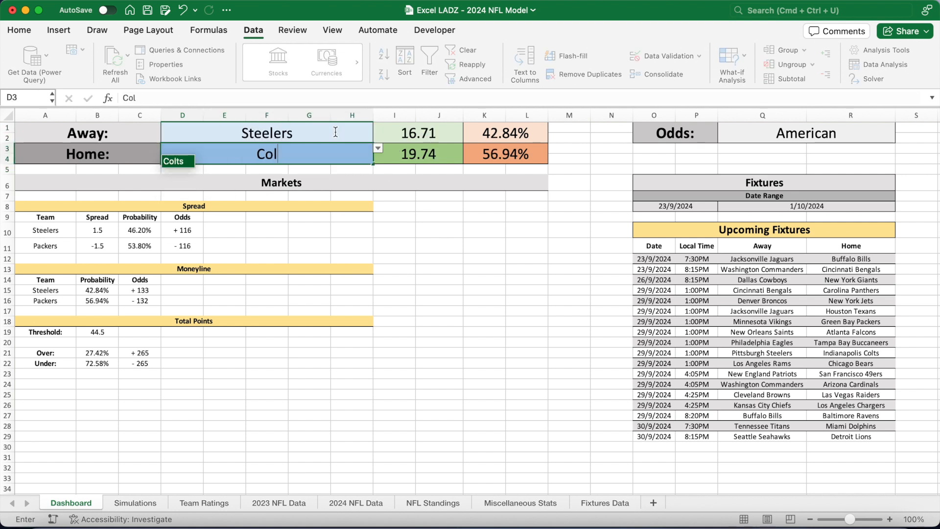
pyautogui.press('Return')
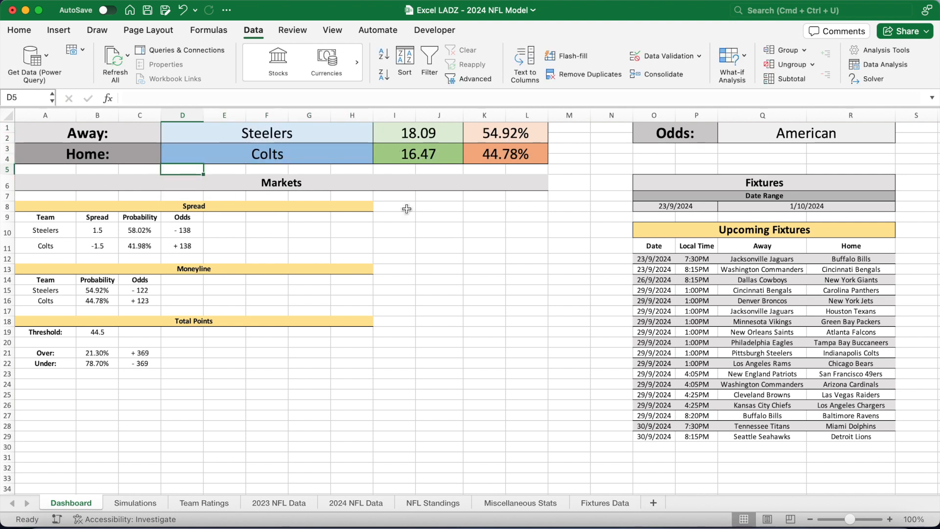
# Step: Set the Total Points threshold on the dashboard to 38.5
pyautogui.click(97, 332)
pyautogui.write('38.5')
pyautogui.press('Return')
# Step: Change the dashboard matchup to Rams as the away team and Bears as the home team
pyautogui.click(292, 136)
pyautogui.write('Rams')
pyautogui.press('Return')
pyautogui.write('Bears')
pyautogui.press('Return')
# Step: Set the spread to 0.5 for the Rams and -0.5 for the Bears
pyautogui.click(98, 230)
pyautogui.write('0.5')
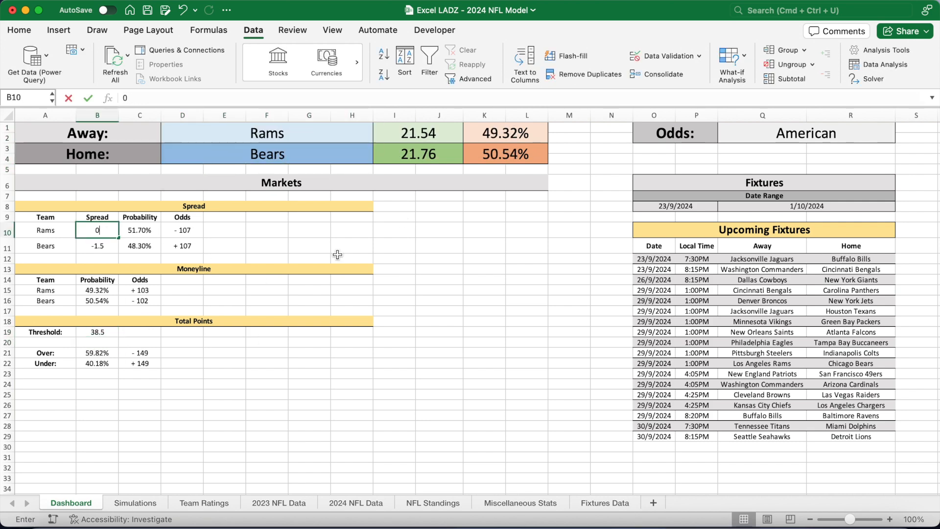
pyautogui.press('Return')
pyautogui.write('-0.5')
pyautogui.click(375, 232)
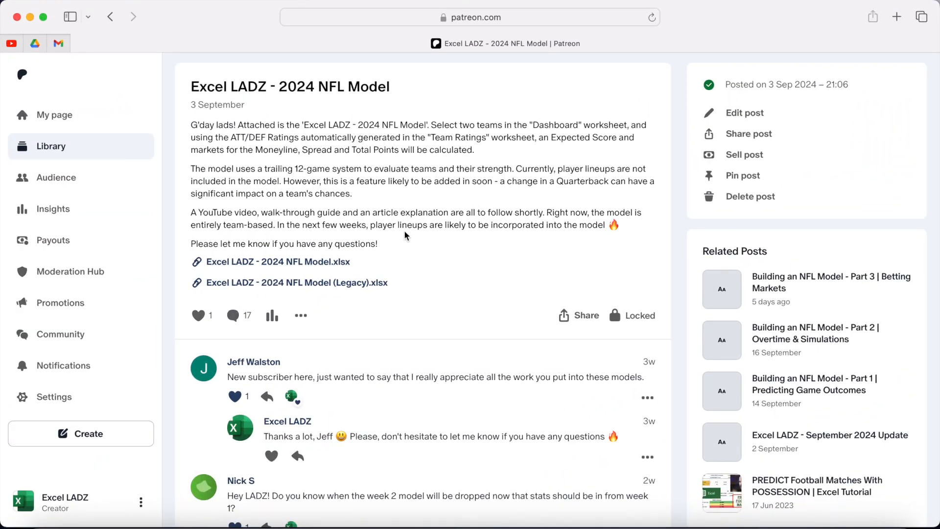
# Step: Download the 2024 NFL Model workbook and its Legacy version from the Patreon post, and check the downloads list
pyautogui.click(330, 268)
pyautogui.click(372, 285)
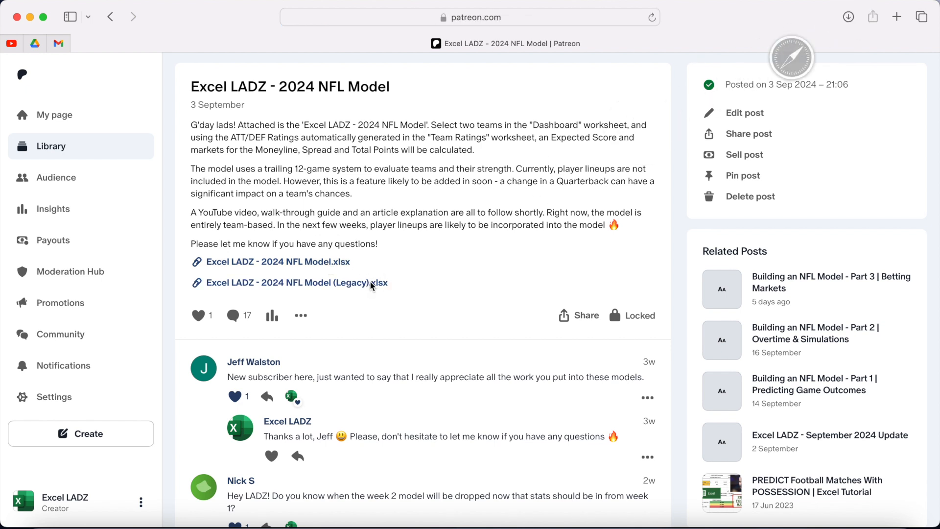
pyautogui.click(849, 18)
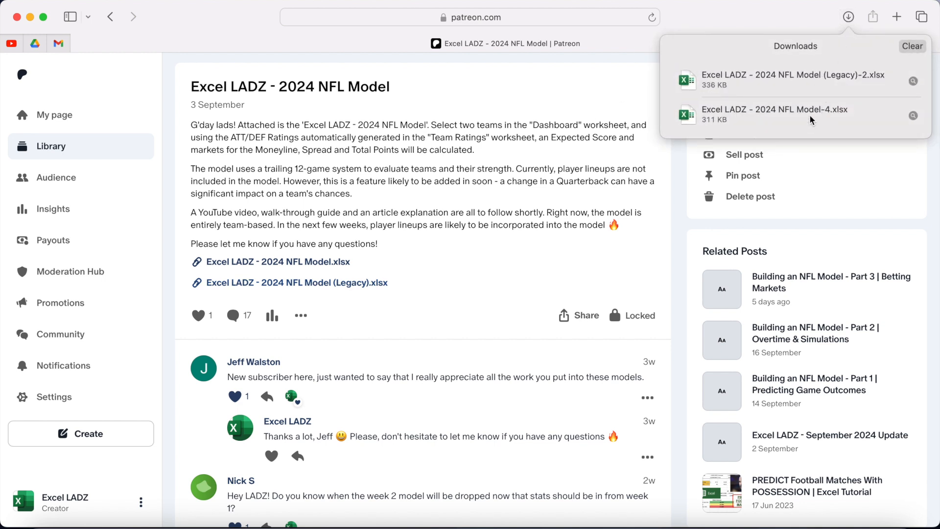
pyautogui.click(848, 20)
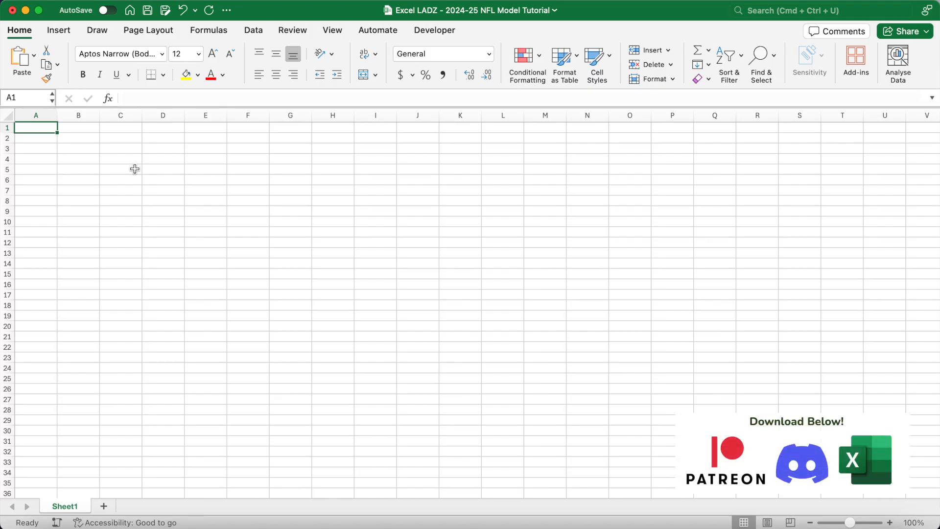
# Step: In the blank tutorial workbook, rename Sheet1 as 2023 NFL Data and add a second worksheet named 2024 NFL Data
pyautogui.doubleClick(72, 506)
pyautogui.write('2023 NFL Data')
pyautogui.press('Return')
pyautogui.click(130, 506)
pyautogui.doubleClick(130, 506)
pyautogui.write('2024 NFL Data')
pyautogui.press('Return')
# Step: Add two more worksheets named NFL Standings and Fixtures Data
pyautogui.click(195, 506)
pyautogui.doubleClick(216, 506)
pyautogui.write('NFL Standings')
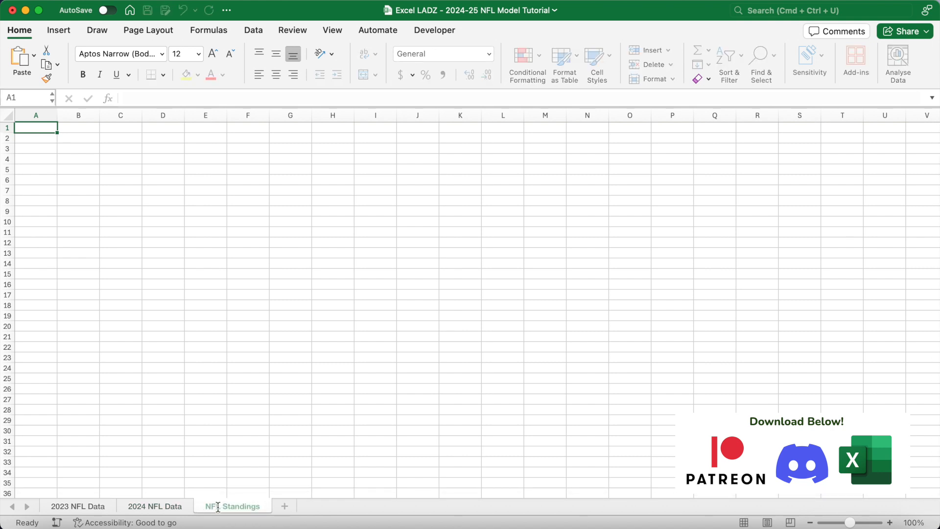
pyautogui.click(285, 505)
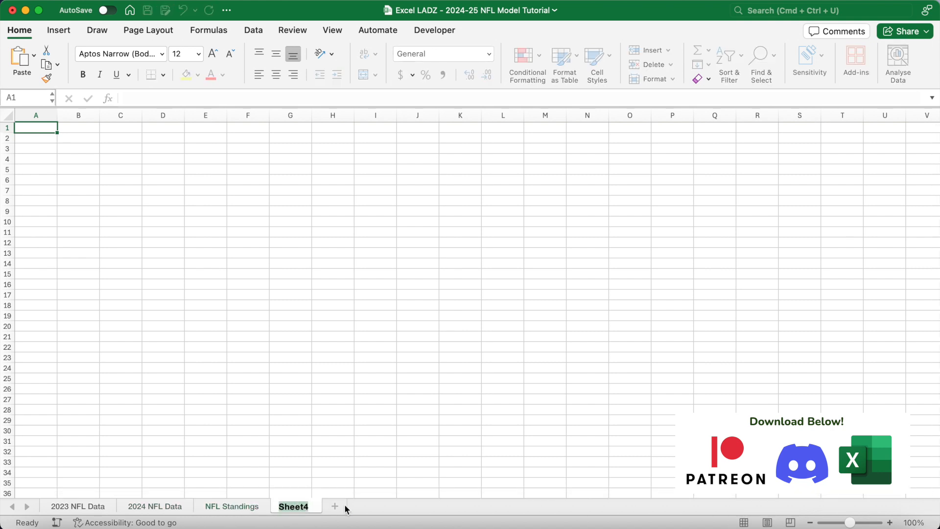
pyautogui.press('Return')
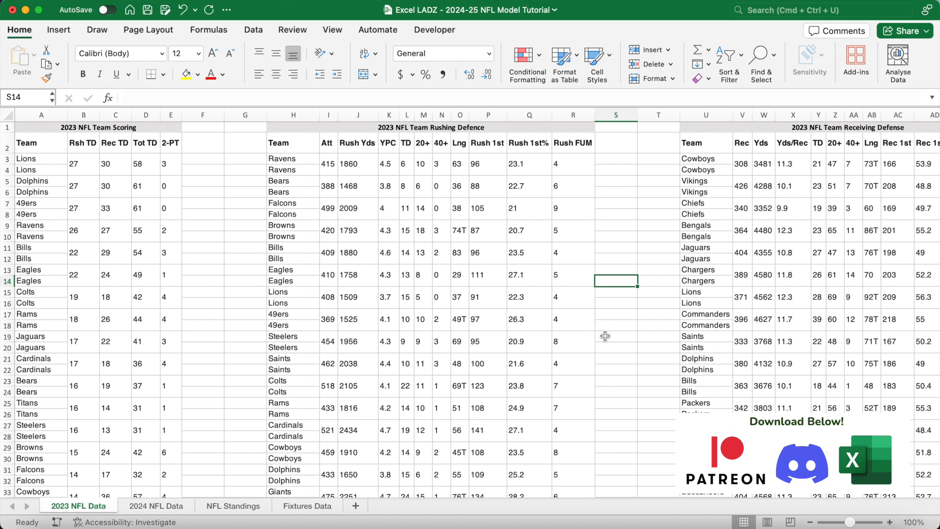
# Step: Examine the 2023 NFL Team Scoring and Rushing Defence tables, including the rushing column headers and the last team rows
pyautogui.click(151, 127)
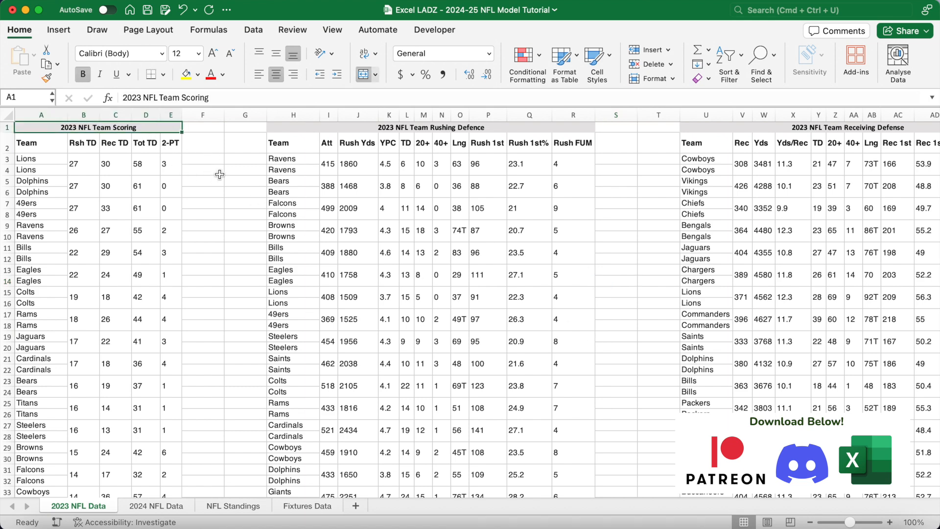
pyautogui.hotkey('ctrl', 'shift', 'Down')
pyautogui.scroll(11, 219, 205)
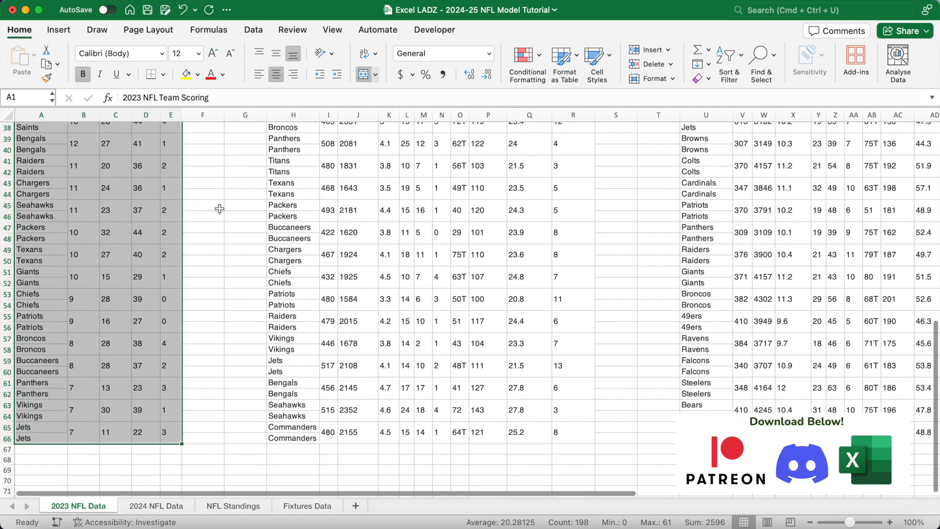
pyautogui.click(301, 129)
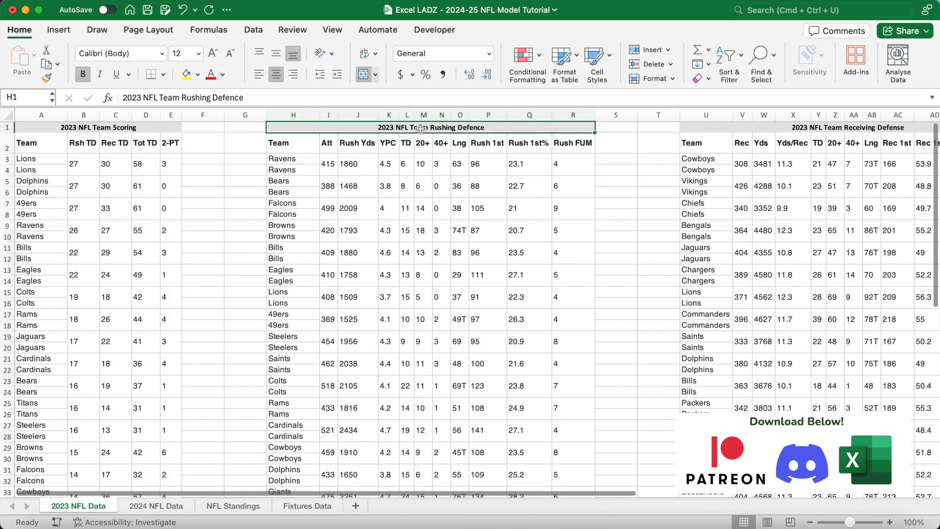
pyautogui.click(301, 145)
pyautogui.press('Right')
pyautogui.press('Right')
pyautogui.press('Right')
pyautogui.press('Right')
pyautogui.press('Right')
pyautogui.press('Right')
pyautogui.press('Right')
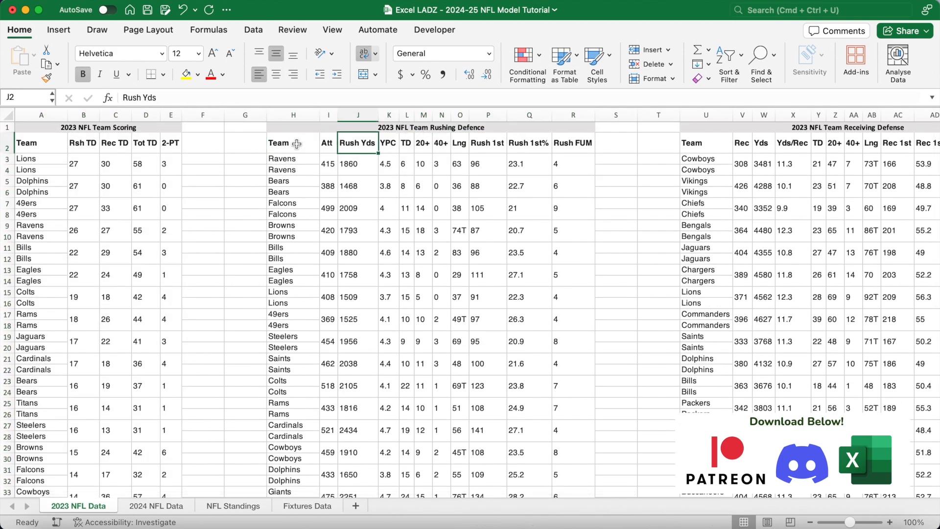
pyautogui.press('Right')
pyautogui.press('Right')
pyautogui.press('Right')
pyautogui.scroll(-8, 286, 205)
pyautogui.scroll(-10, 287, 205)
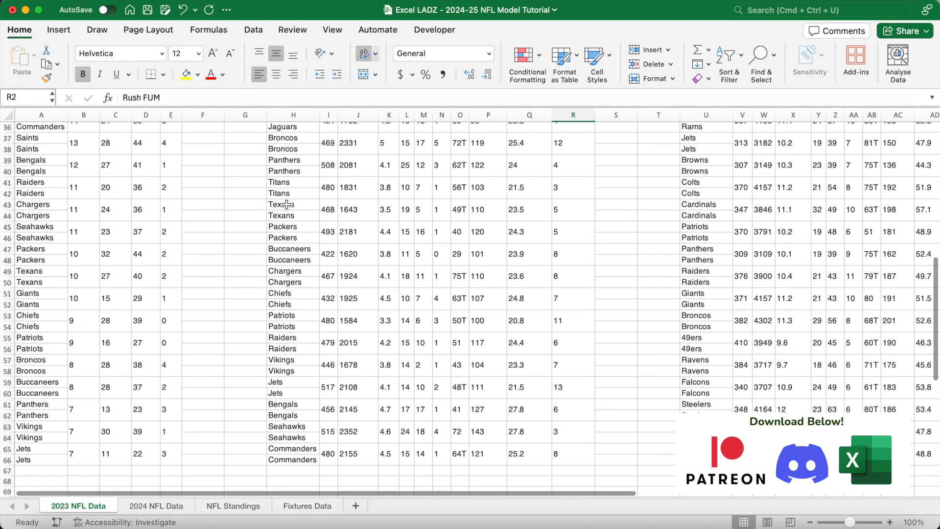
pyautogui.click(302, 403)
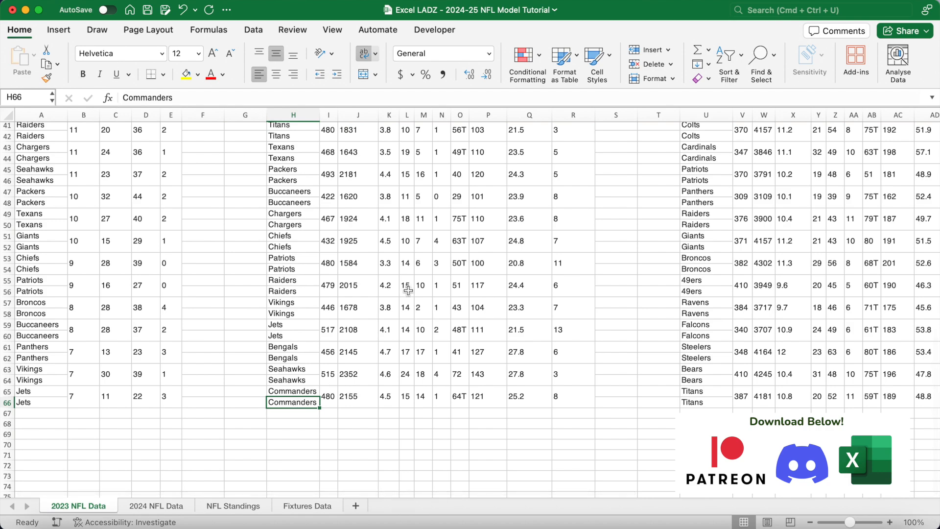
pyautogui.scroll(15, 408, 290)
pyautogui.scroll(2, 407, 290)
# Step: Examine the 2023 NFL Team Receiving Defense table, going through its column headers and the full team list
pyautogui.hscroll(6, 407, 290)
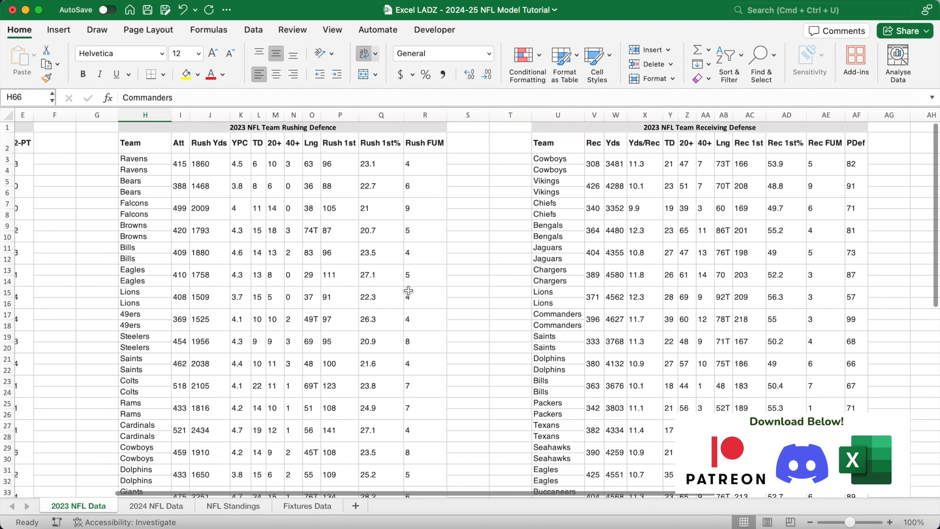
pyautogui.click(518, 126)
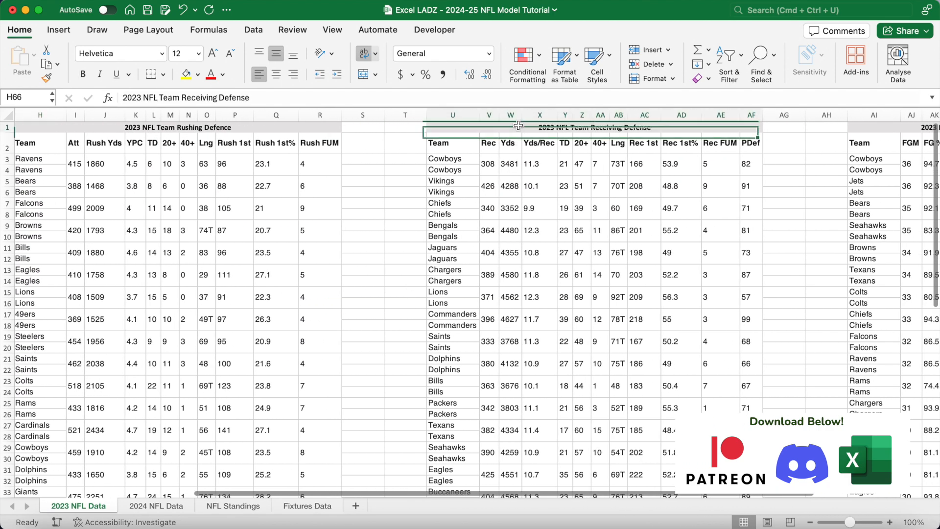
pyautogui.click(459, 145)
pyautogui.press('Right')
pyautogui.press('Right')
pyautogui.press('Right')
pyautogui.press('Right')
pyautogui.press('Right')
pyautogui.press('Right')
pyautogui.press('Right')
pyautogui.press('Right')
pyautogui.press('Right')
pyautogui.press('Right')
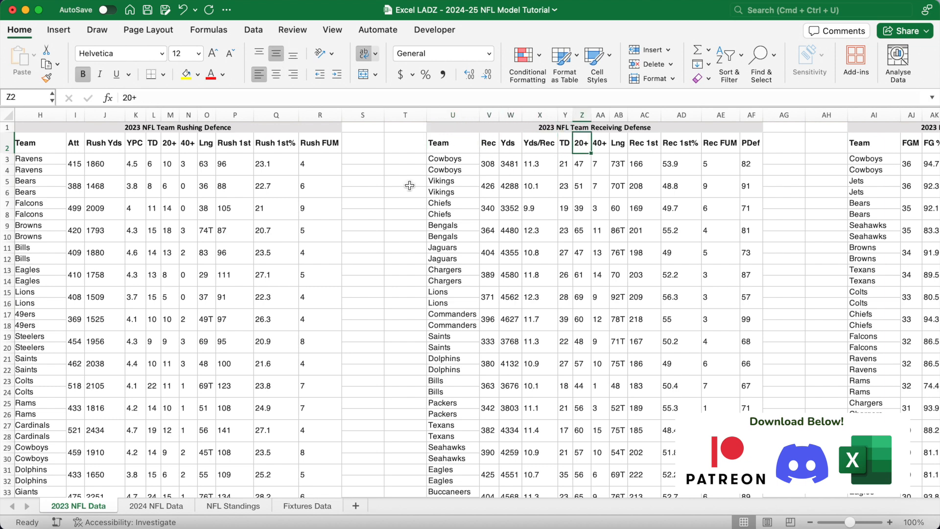
pyautogui.press('Right')
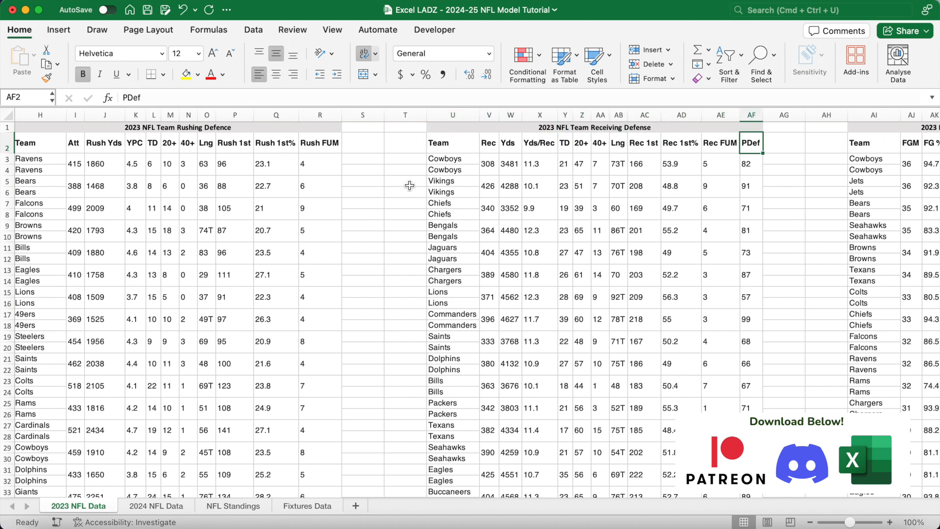
pyautogui.click(441, 158)
pyautogui.press('super+shift+Down')
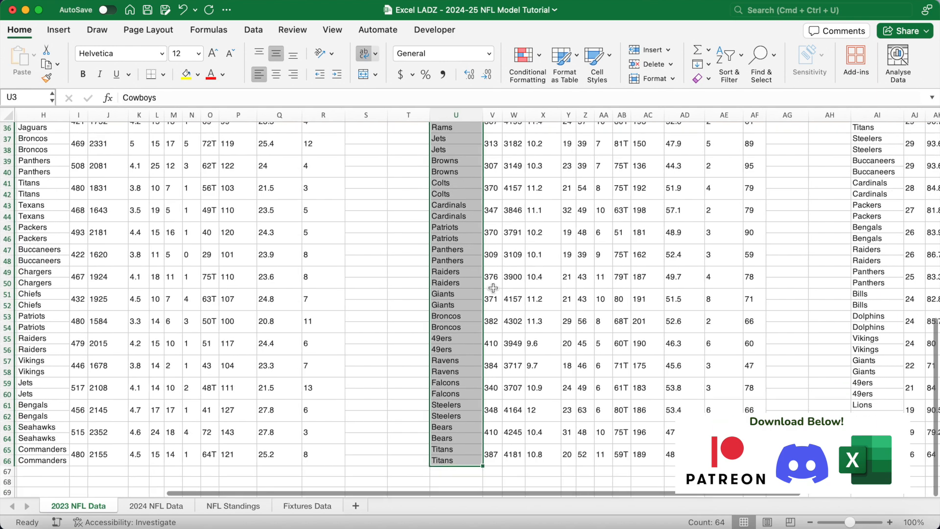
pyautogui.scroll(10, 493, 288)
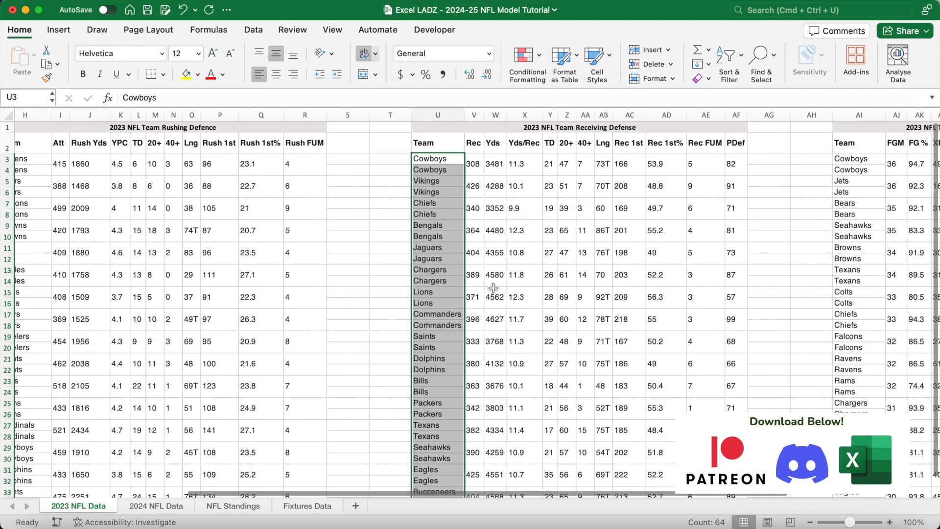
# Step: Examine the 2023 NFL Team FGM table, going through its columns and the full team list
pyautogui.hscroll(5, 493, 288)
pyautogui.hscroll(1, 493, 288)
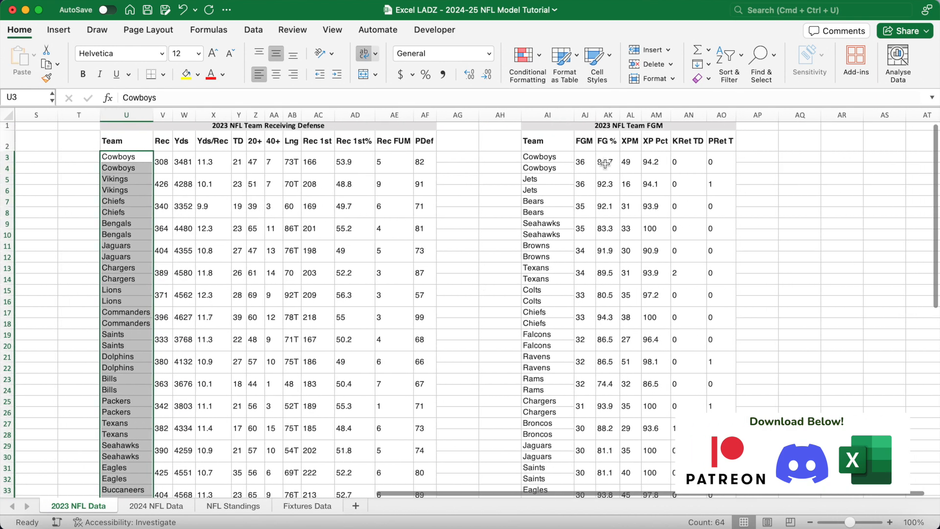
pyautogui.click(604, 126)
pyautogui.click(535, 141)
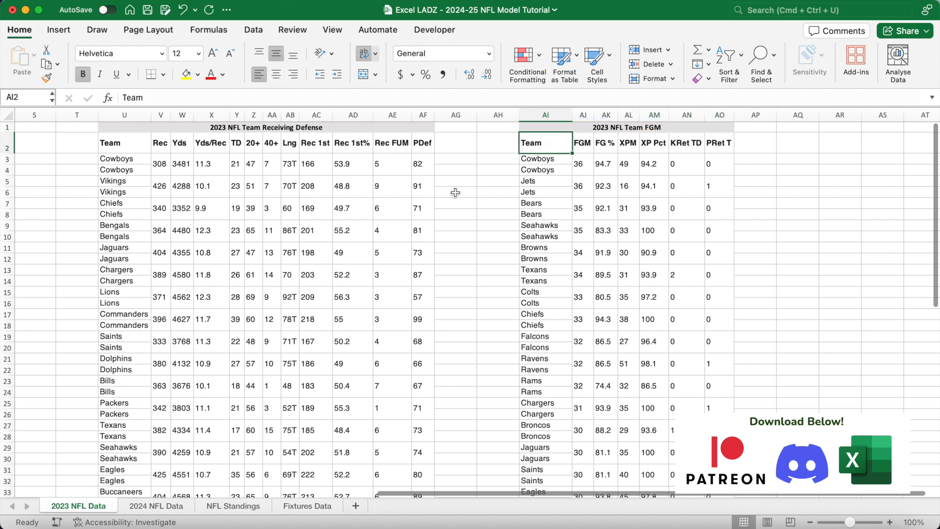
pyautogui.press('Down')
pyautogui.press('Right')
pyautogui.press('Right')
pyautogui.press('Right')
pyautogui.press('Right')
pyautogui.press('Right')
pyautogui.press('Right')
pyautogui.click(524, 160)
pyautogui.press('super+shift+Down')
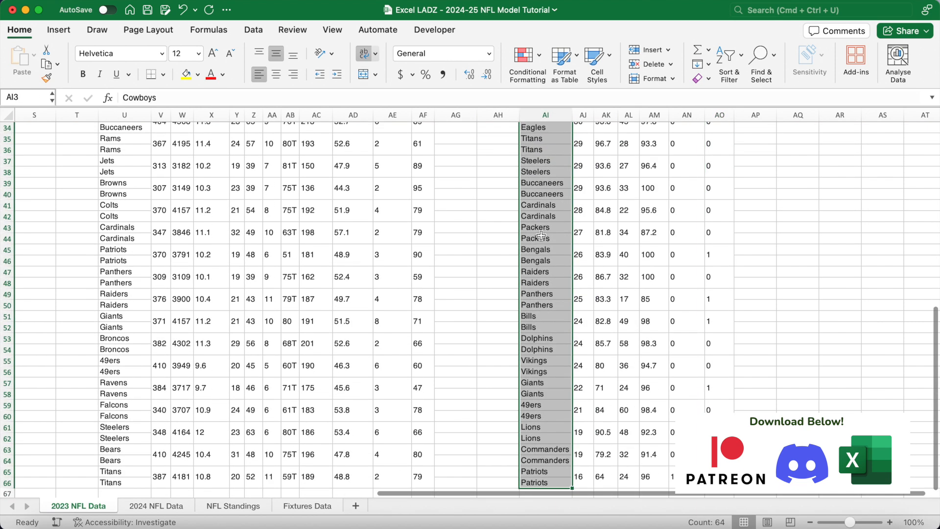
pyautogui.click(495, 302)
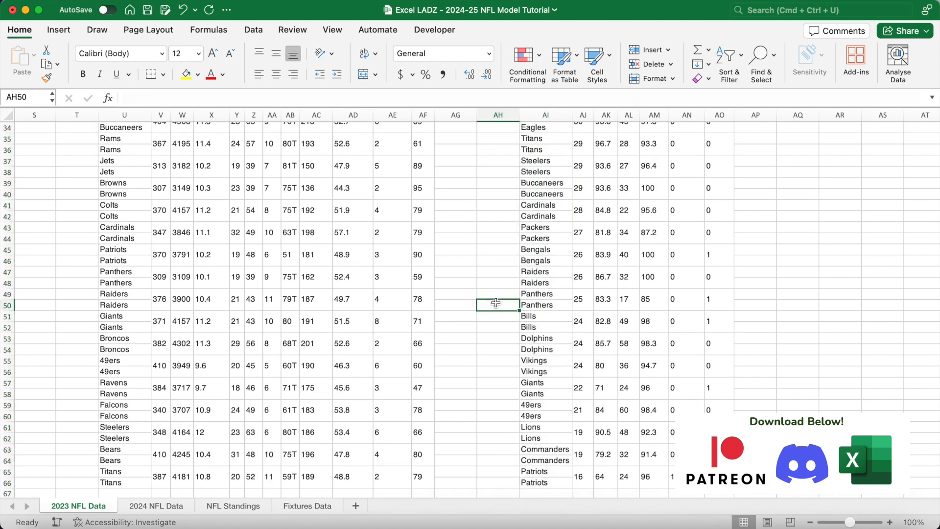
# Step: Review the 2024 NFL Data worksheet's Scoring, Rushing Defence, Receiving Defense and FGM tables, ending with the FGM columns AI to AO selected
pyautogui.click(156, 506)
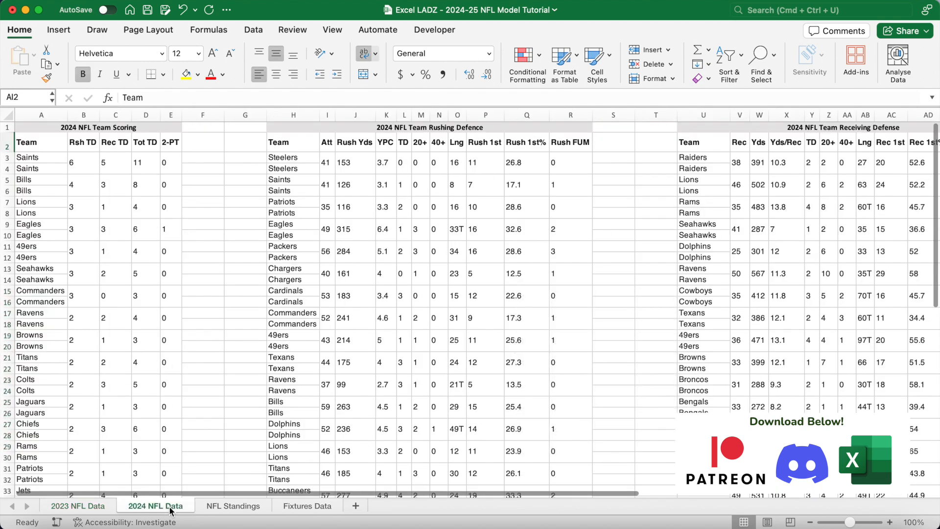
pyautogui.press('Up')
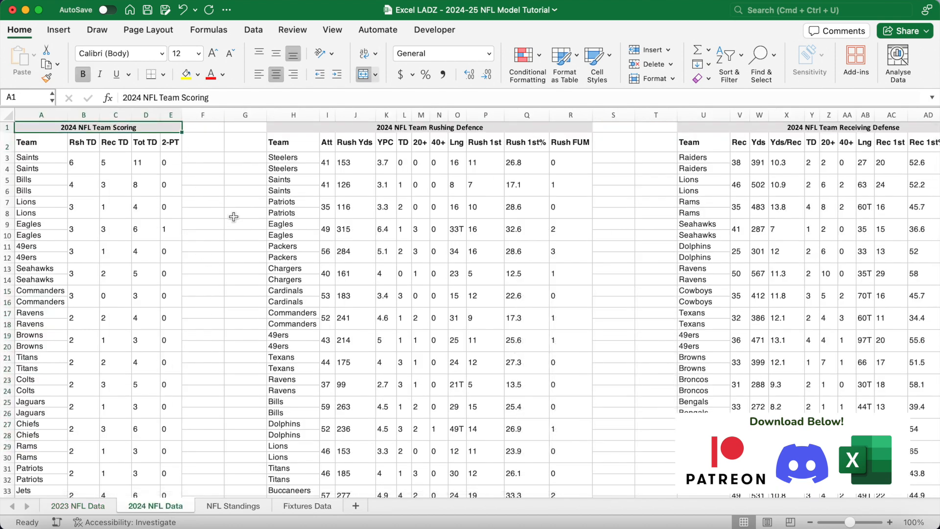
pyautogui.press('Right')
pyautogui.press('Right')
pyautogui.press('Right')
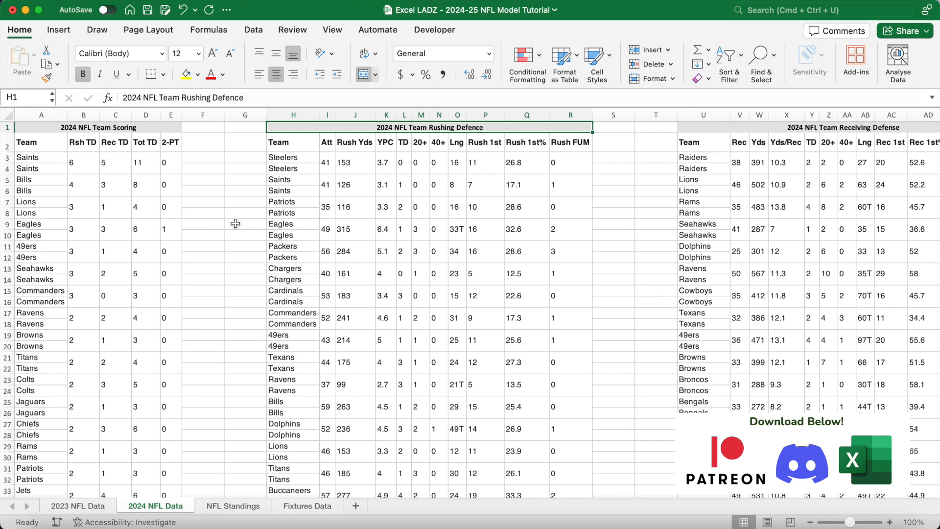
pyautogui.hscroll(5, 235, 223)
pyautogui.click(560, 128)
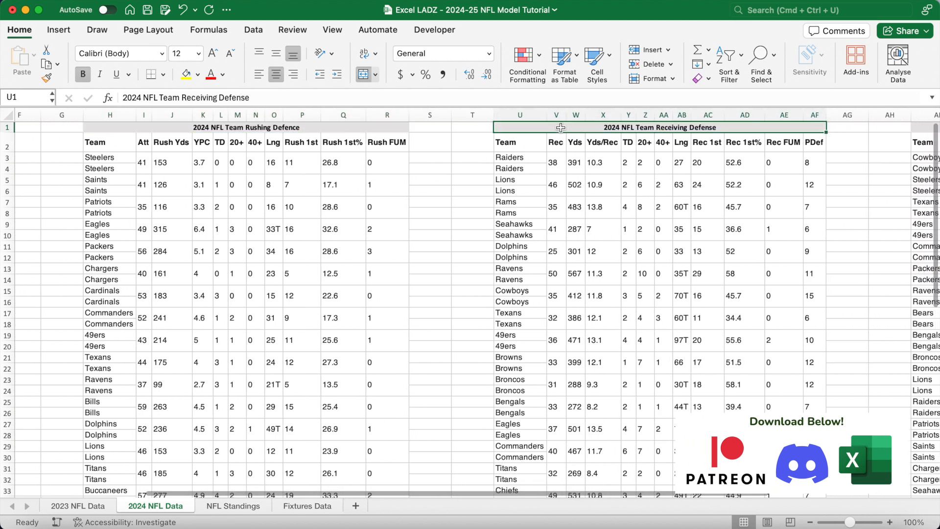
pyautogui.hscroll(5, 570, 226)
pyautogui.hscroll(3, 570, 225)
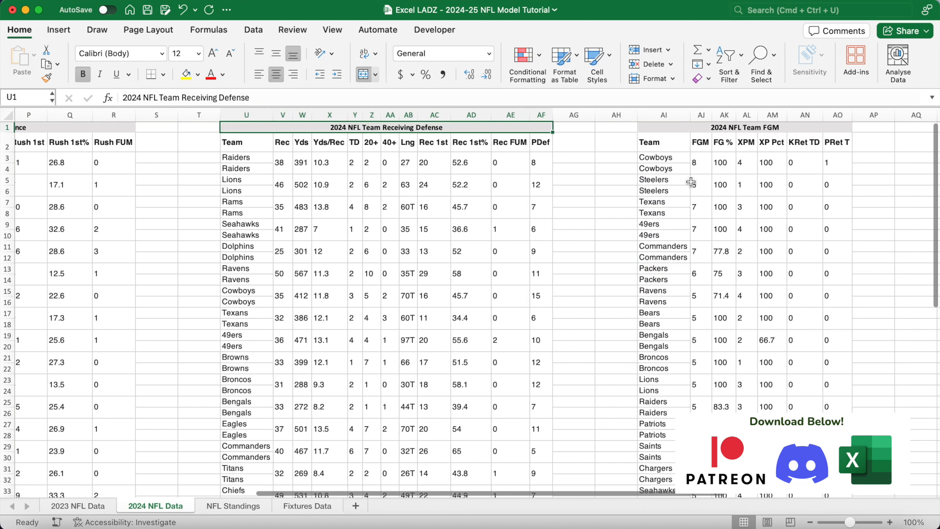
pyautogui.click(735, 127)
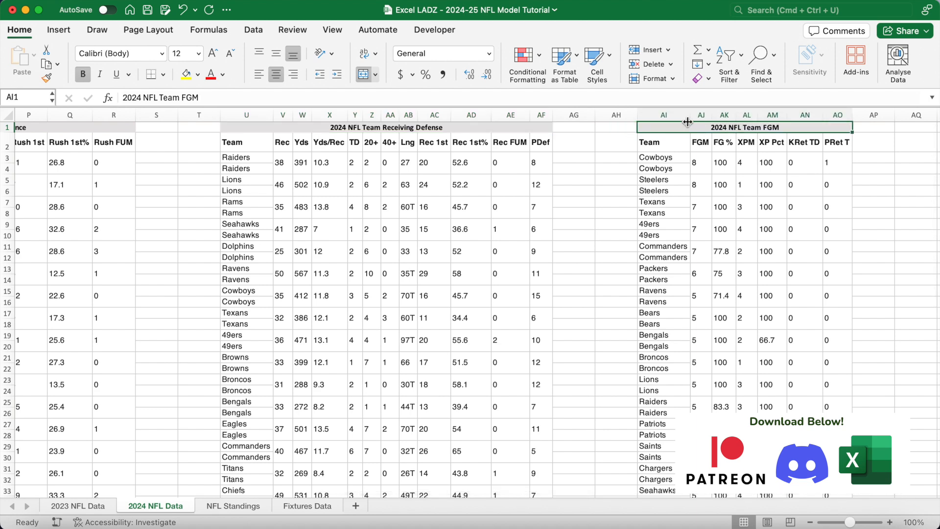
pyautogui.moveTo(663, 115); pyautogui.dragTo(837, 115)
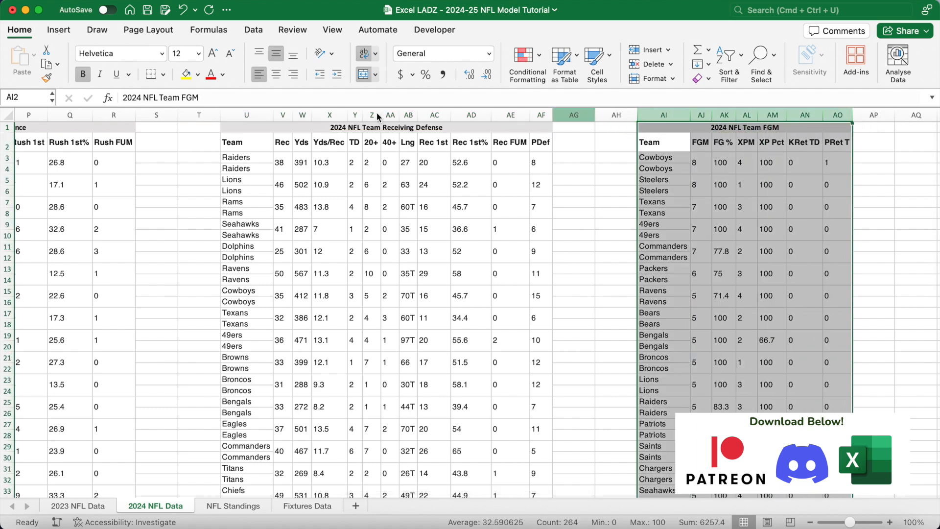
# Step: Review the 2024 NFL Team Receiving Defense columns and the 2024 NFL Team FGM list through to the last team rows
pyautogui.moveTo(246, 114); pyautogui.dragTo(540, 114)
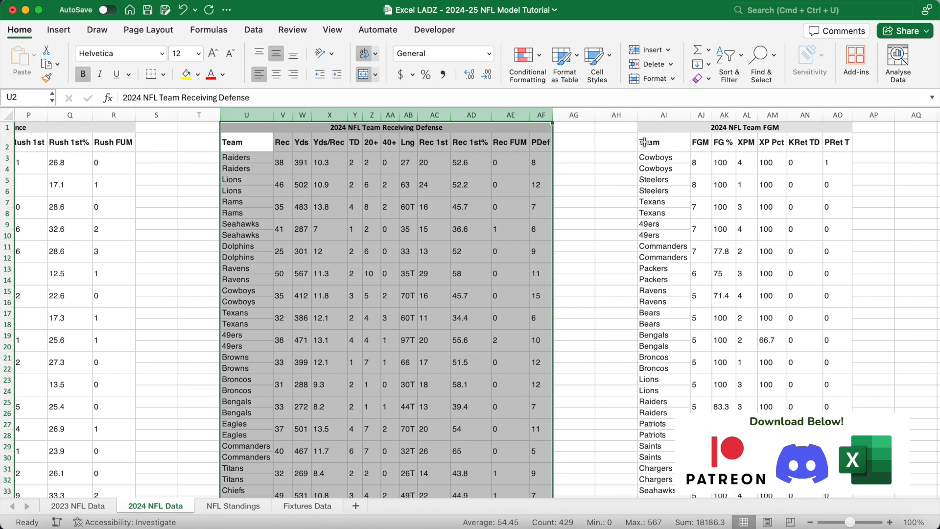
pyautogui.click(645, 157)
pyautogui.press('super+shift+Down')
pyautogui.scroll(-2, 562, 284)
pyautogui.click(586, 287)
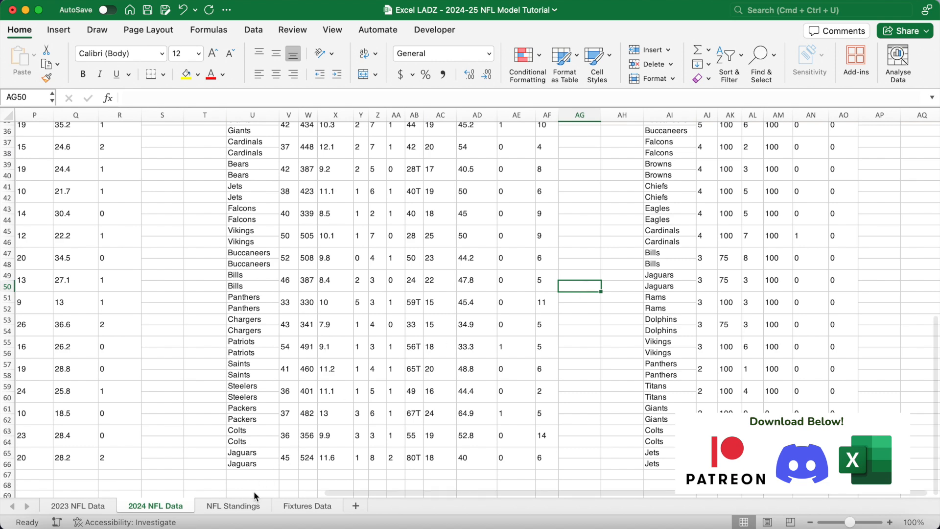
# Step: Examine the AFC East section of the 2024 NFL Standings table on the NFL Standings worksheet, going through its team rows
pyautogui.click(245, 505)
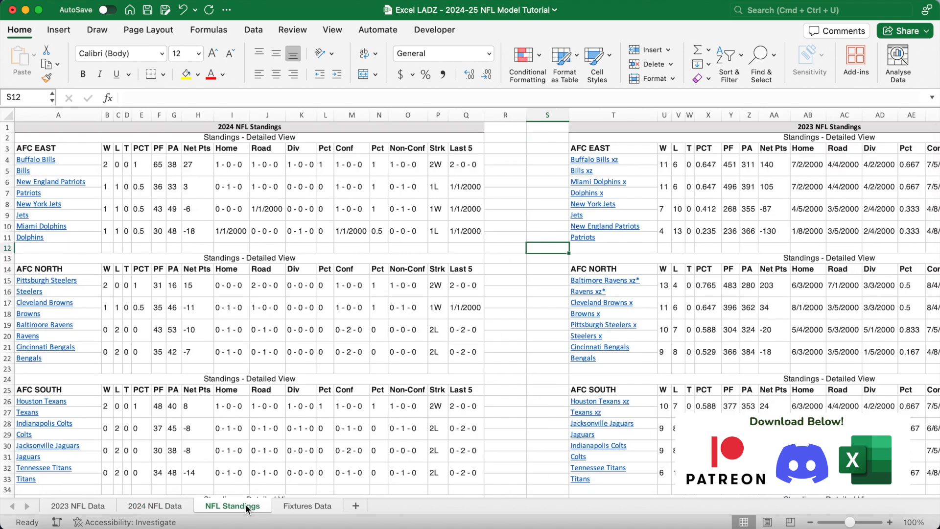
pyautogui.click(269, 126)
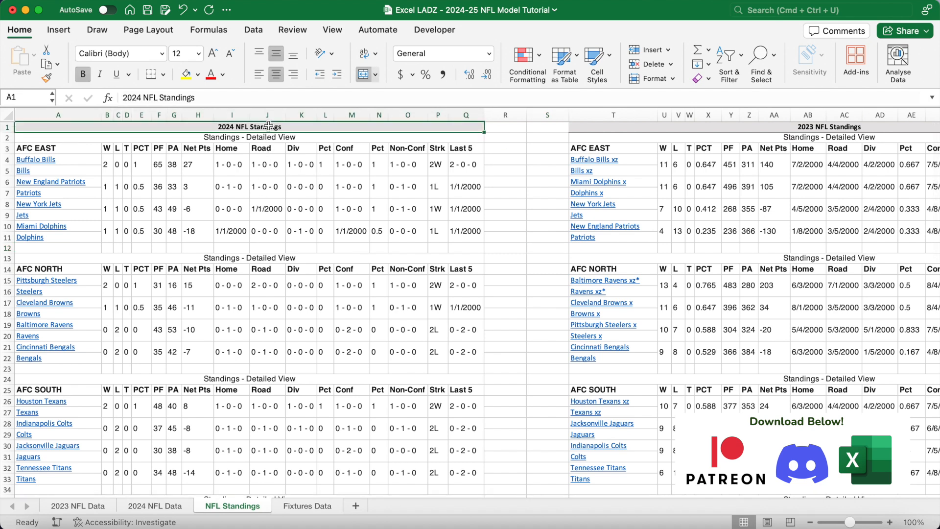
pyautogui.press('Down')
pyautogui.press('Down')
pyautogui.press('Down')
pyautogui.press('Down')
pyautogui.press('Down')
pyautogui.press('Down')
pyautogui.press('Down')
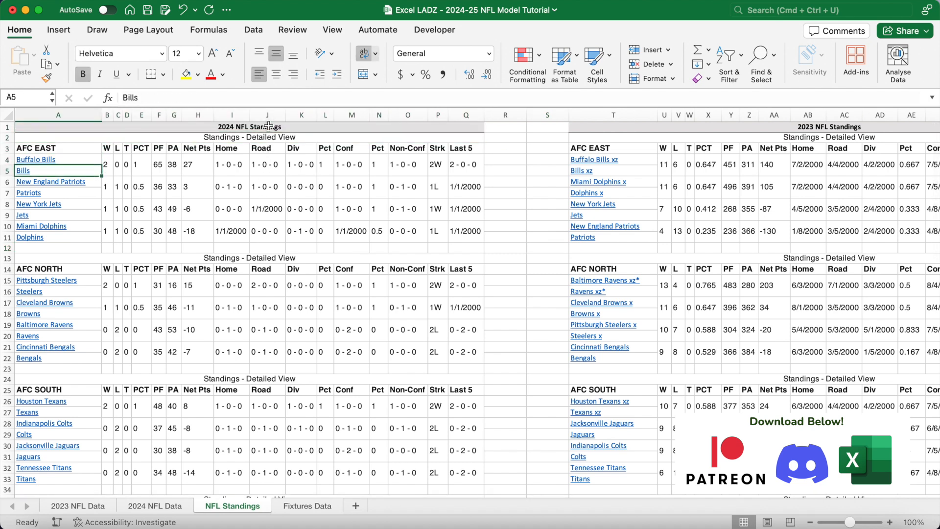
pyautogui.press('Down')
# Step: Review the remaining divisions of the 2024 NFL Standings, from AFC North to NFC West, and return to the table's start
pyautogui.scroll(-8, 250, 216)
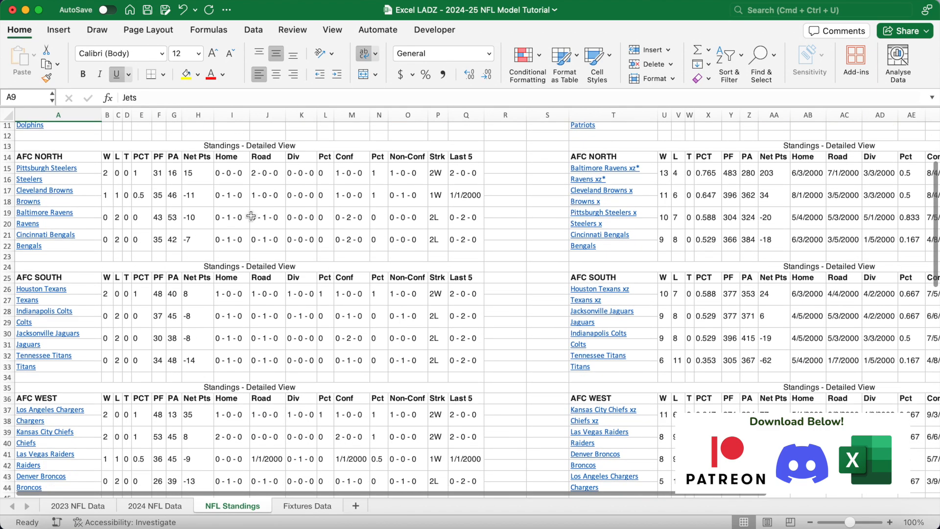
pyautogui.scroll(-8, 250, 215)
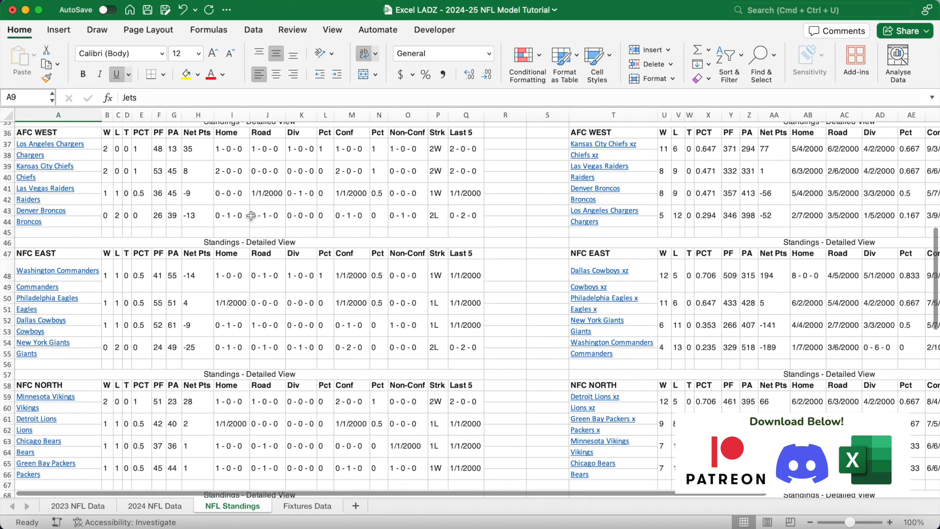
pyautogui.scroll(-8, 243, 311)
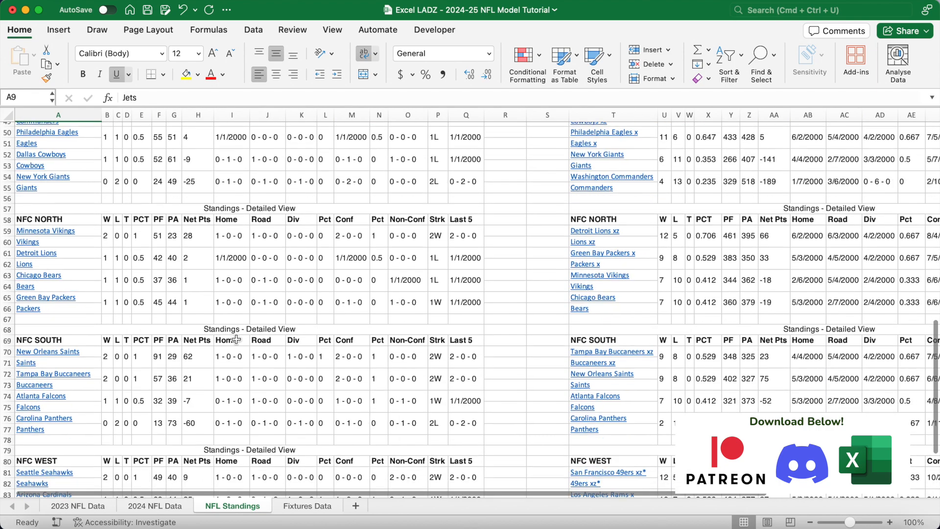
pyautogui.scroll(-2, 236, 339)
pyautogui.click(77, 361)
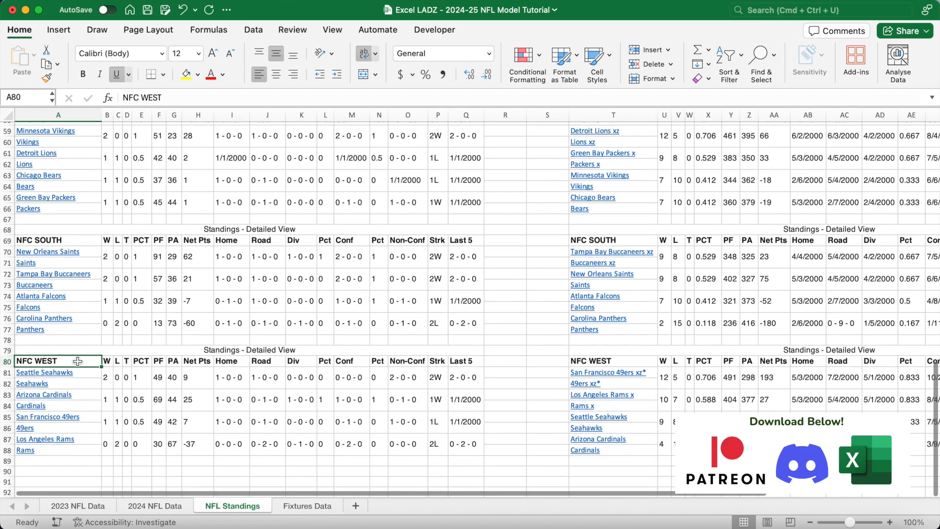
pyautogui.scroll(20, 401, 286)
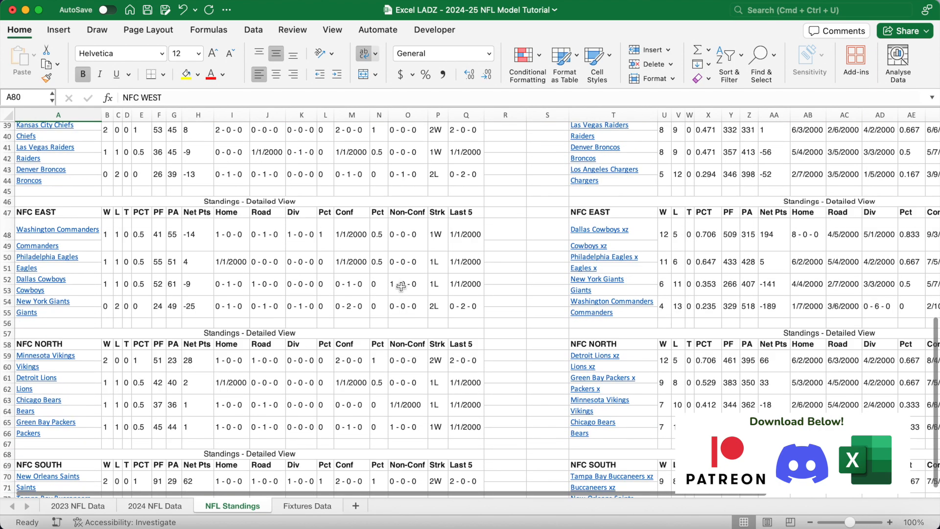
pyautogui.scroll(-1, 401, 286)
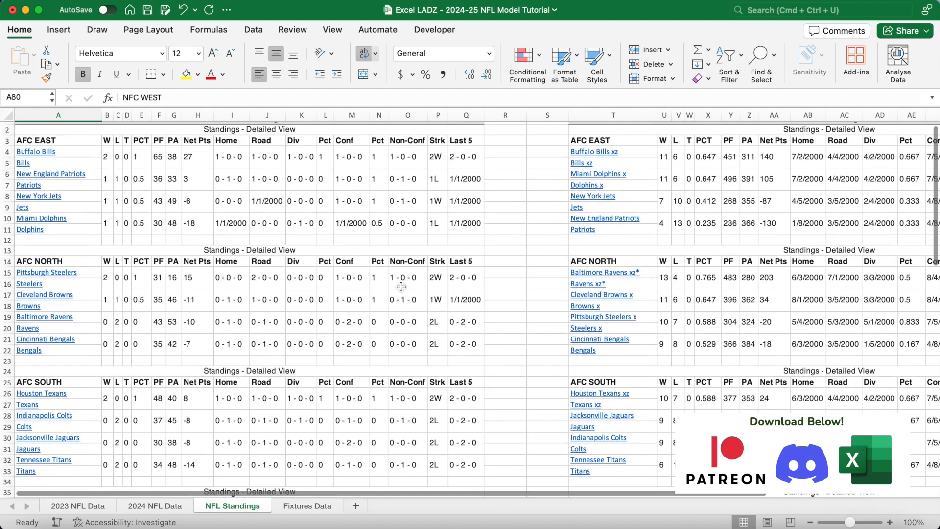
# Step: Examine the 2023 NFL Standings table, going through its AFC team rows and all columns through Last 5
pyautogui.click(547, 156)
pyautogui.scroll(1, 547, 155)
pyautogui.press('Right')
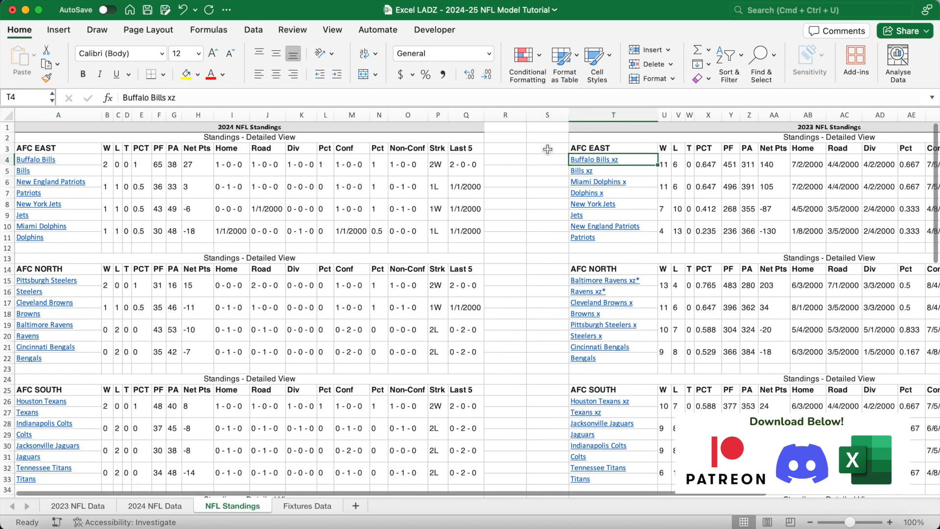
pyautogui.press('Down')
pyautogui.press('Down')
pyautogui.press('Down')
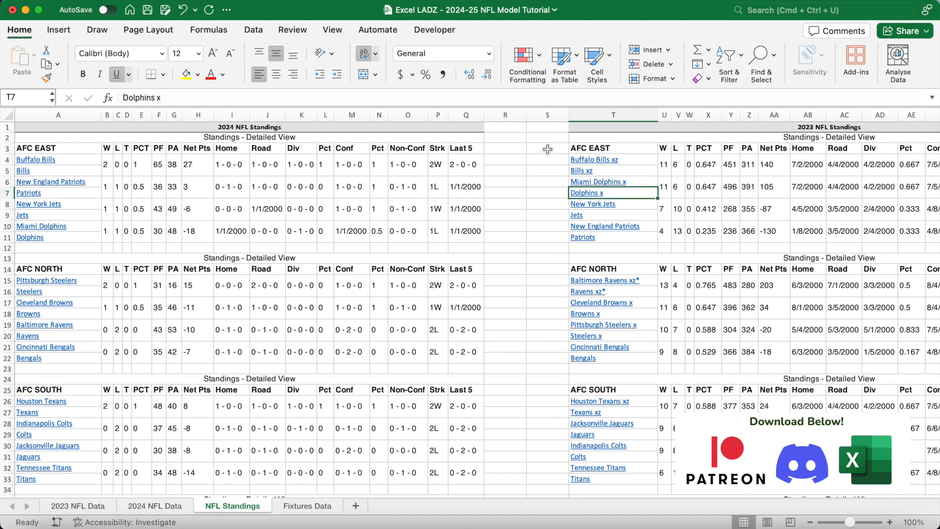
pyautogui.press('Down')
pyautogui.press('Down')
pyautogui.press('Down')
pyautogui.press('Down')
pyautogui.press('Down')
pyautogui.press('Down')
pyautogui.press('Down')
pyautogui.press('Down')
pyautogui.hscroll(5, 547, 149)
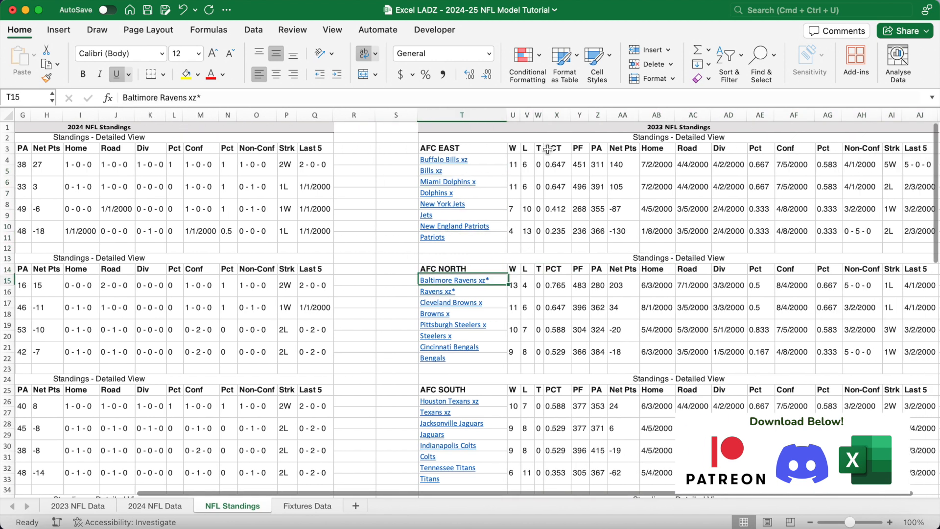
pyautogui.hscroll(1, 625, 231)
pyautogui.click(583, 130)
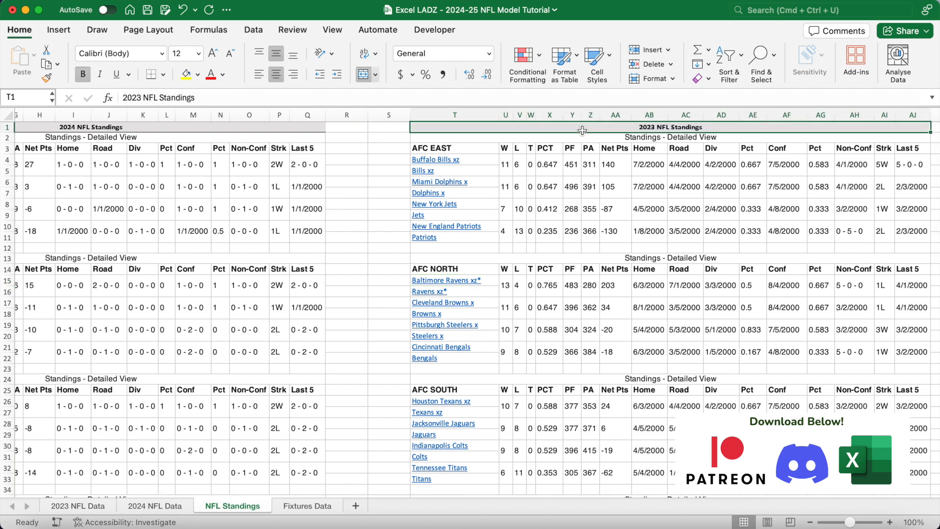
pyautogui.click(379, 304)
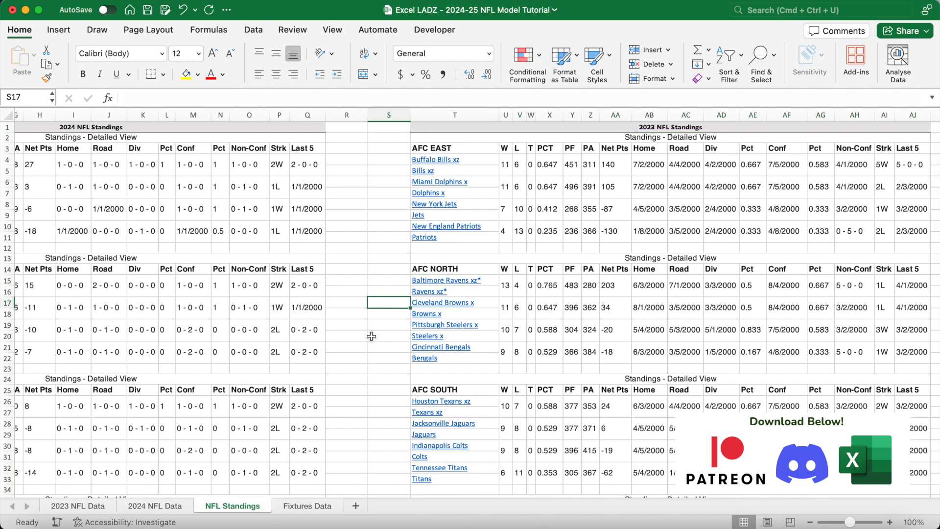
# Step: Examine the Week-by-Week Games Table on the Fixtures Data worksheet, going across the columns of the first Week 1 game
pyautogui.click(315, 505)
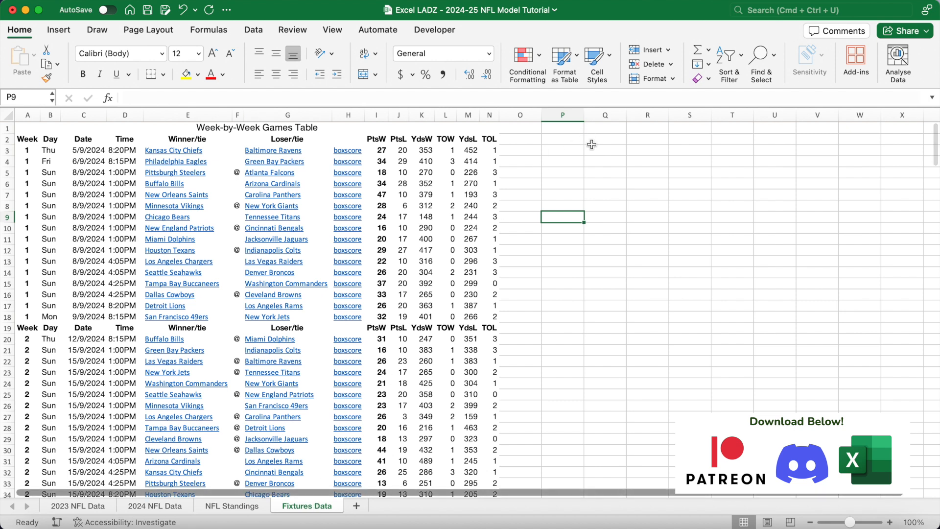
pyautogui.click(529, 149)
pyautogui.press('Left')
pyautogui.press('Left')
pyautogui.press('Left')
pyautogui.press('Left')
pyautogui.press('Left')
pyautogui.press('Left')
pyautogui.press('Left')
pyautogui.press('Left')
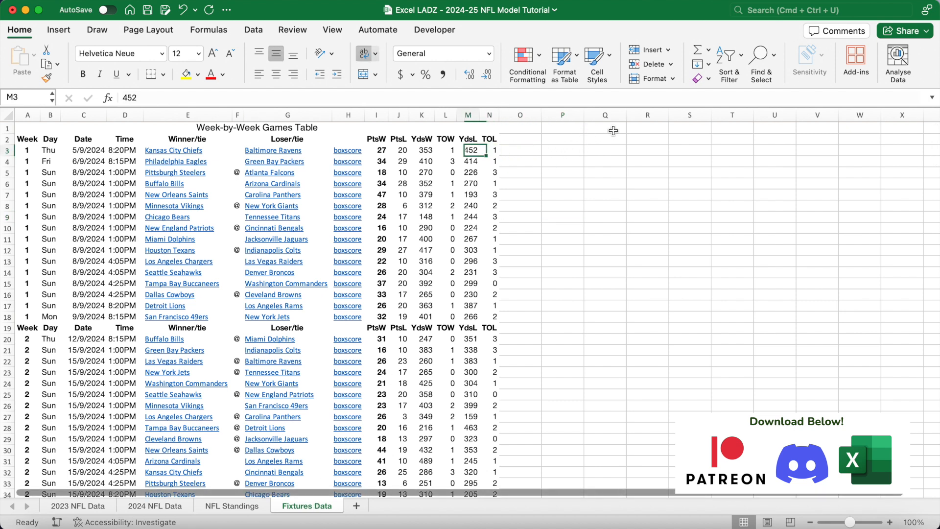
pyautogui.press('Left')
pyautogui.press('Left')
pyautogui.press('Left')
pyautogui.press('Right')
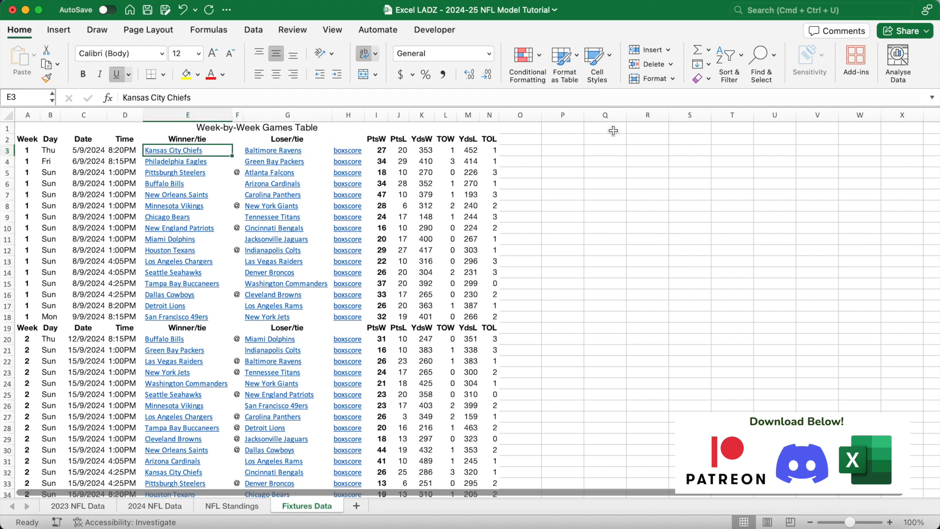
# Step: Examine the Week 3 fixtures, checking the empty result columns and the Visitor and Home teams of the first game
pyautogui.scroll(-7, 598, 262)
pyautogui.click(524, 291)
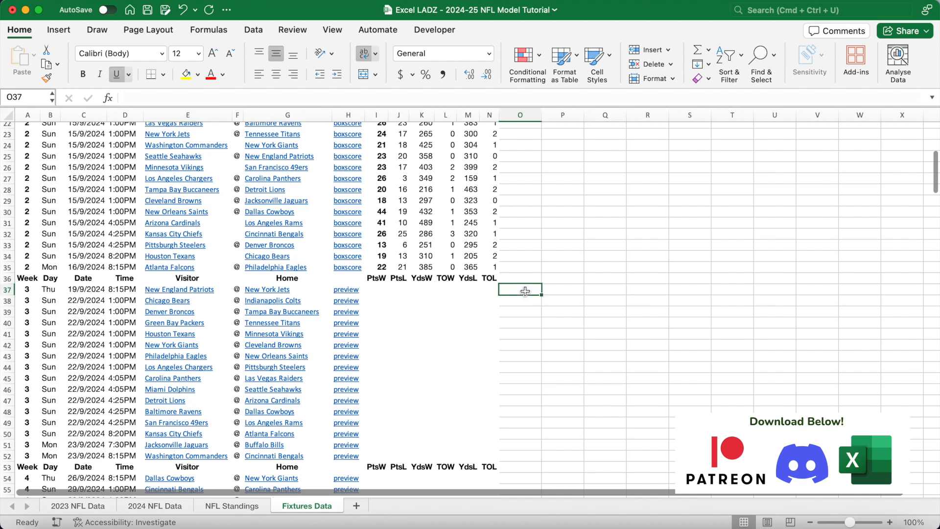
pyautogui.press('Left')
pyautogui.press('Left')
pyautogui.press('Left')
pyautogui.press('Left')
pyautogui.press('Left')
pyautogui.press('Left')
pyautogui.press('Left')
pyautogui.press('Left')
pyautogui.press('Left')
pyautogui.press('Left')
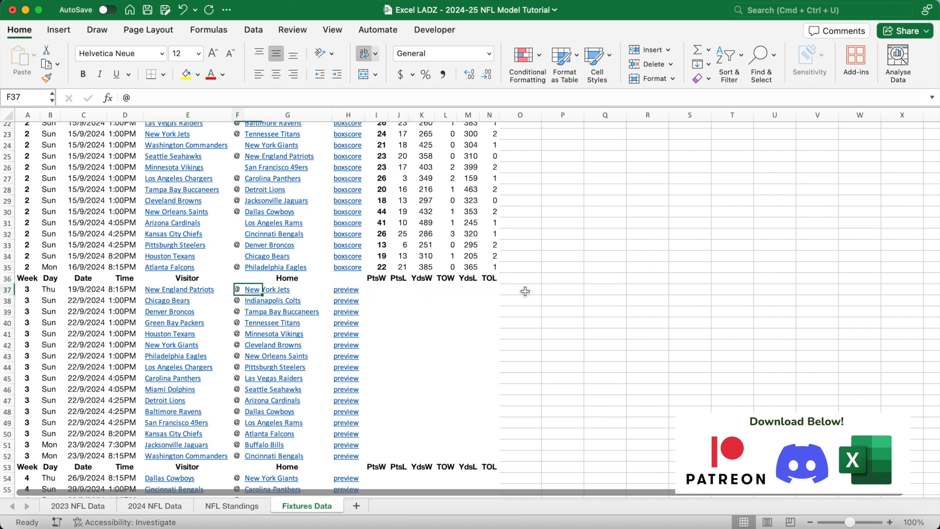
pyautogui.press('Right')
pyautogui.press('Right')
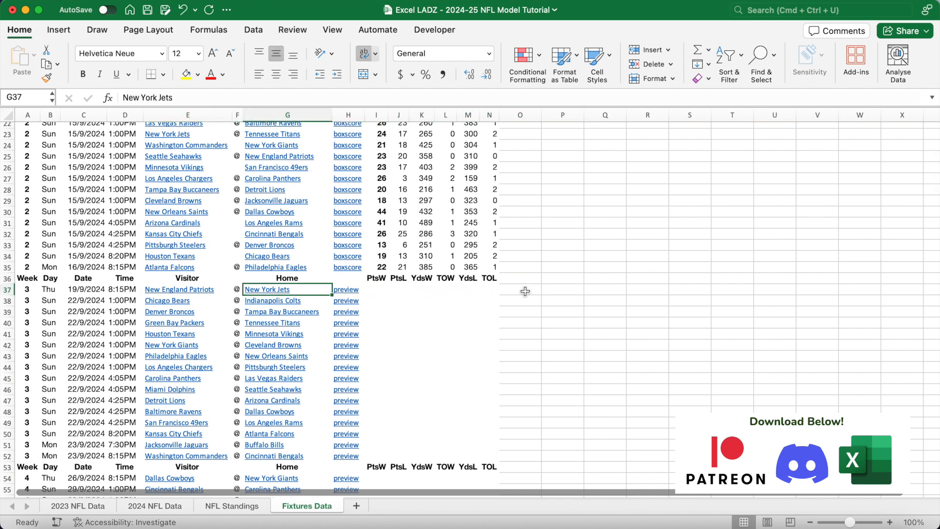
# Step: Review the full fixture list from the played weeks through the Week 18 games, then return to the table's first rows
pyautogui.scroll(10, 525, 291)
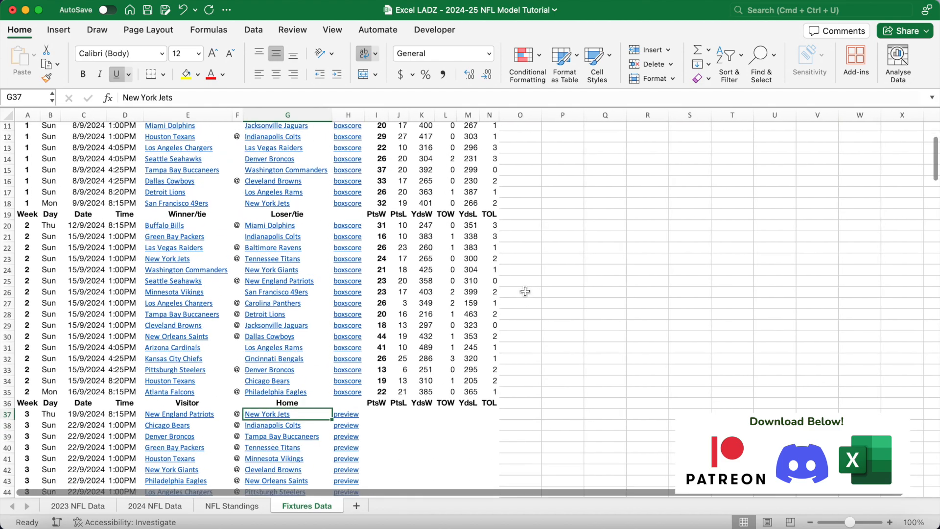
pyautogui.scroll(-20, 524, 291)
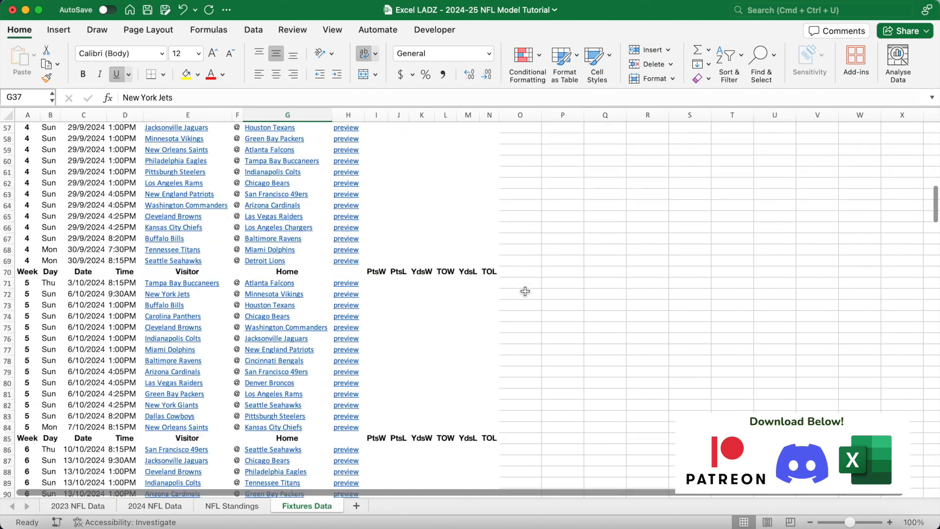
pyautogui.scroll(-20, 524, 291)
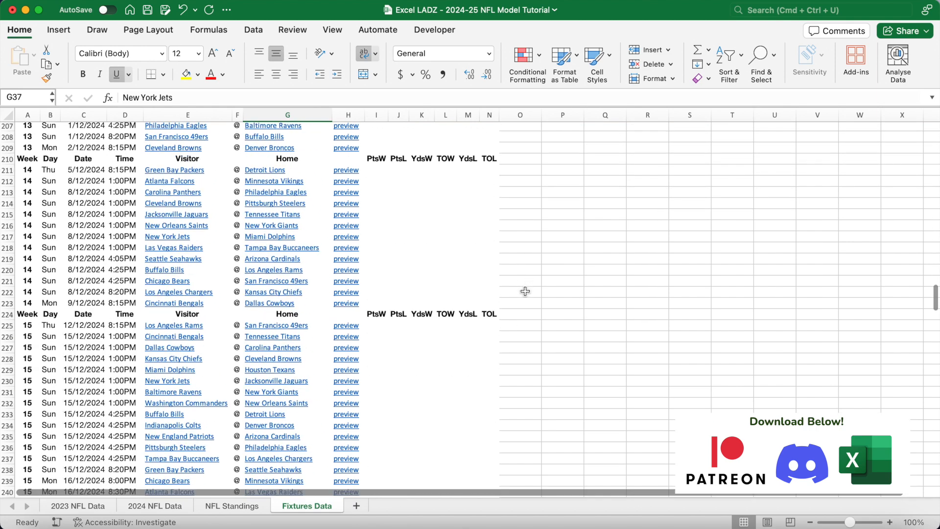
pyautogui.scroll(-6, 525, 292)
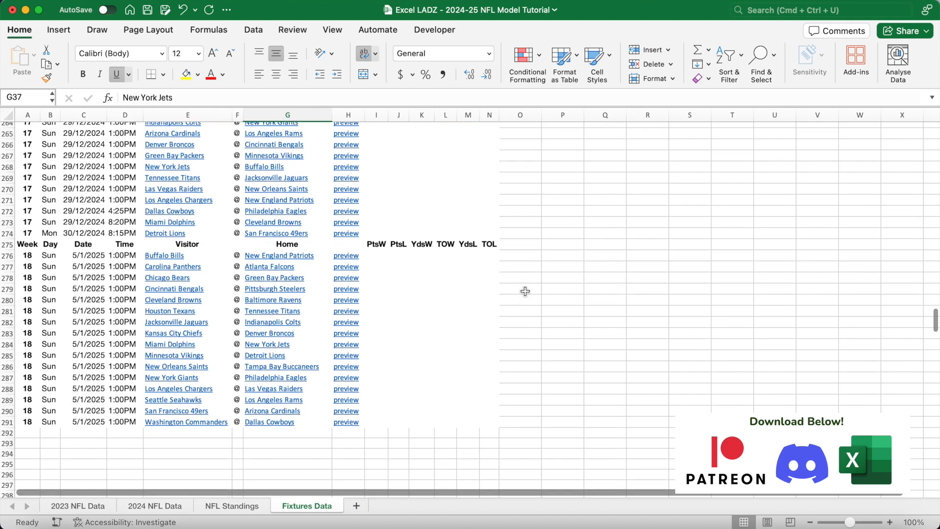
pyautogui.moveTo(28, 255); pyautogui.dragTo(28, 421)
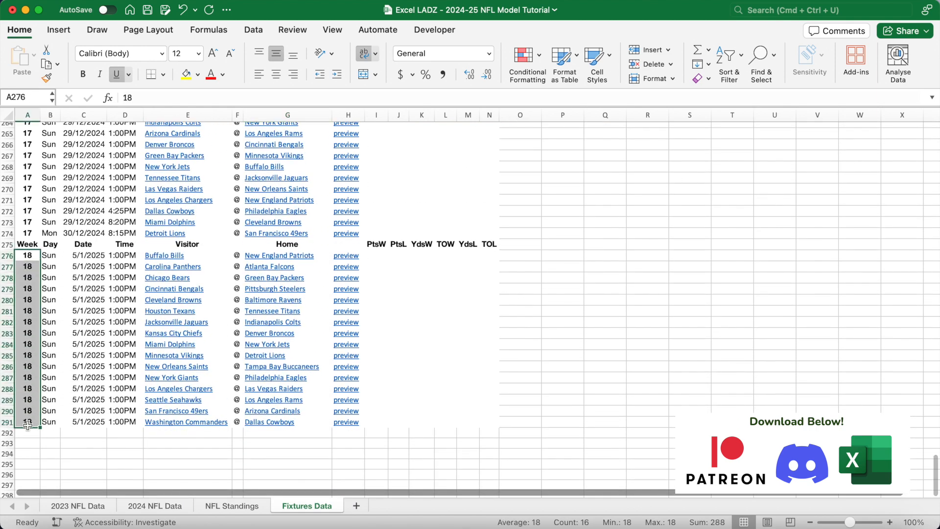
pyautogui.click(566, 284)
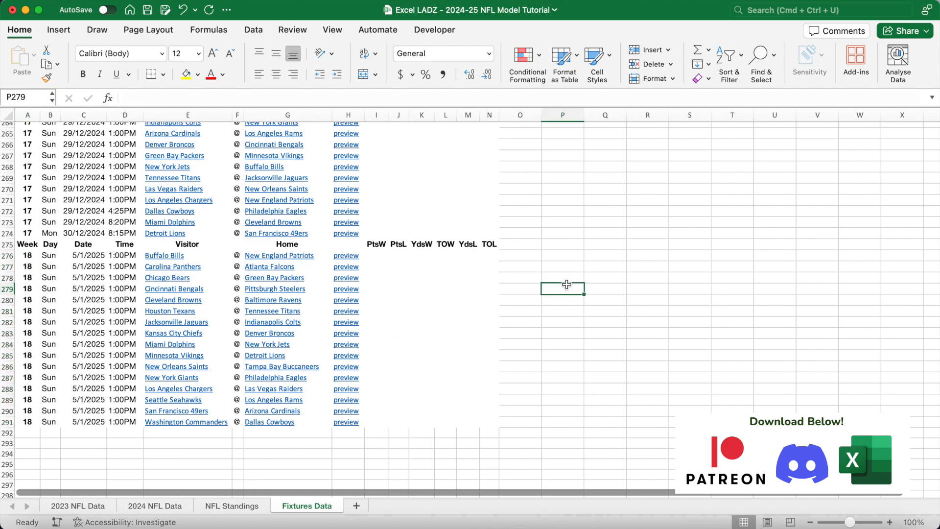
pyautogui.scroll(20, 566, 284)
pyautogui.scroll(20, 566, 285)
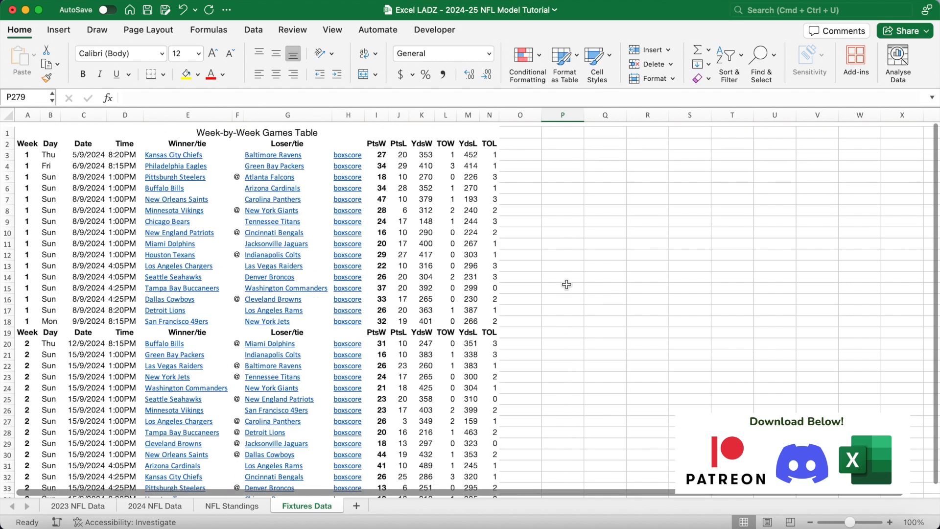
pyautogui.scroll(-1, 561, 149)
pyautogui.click(560, 147)
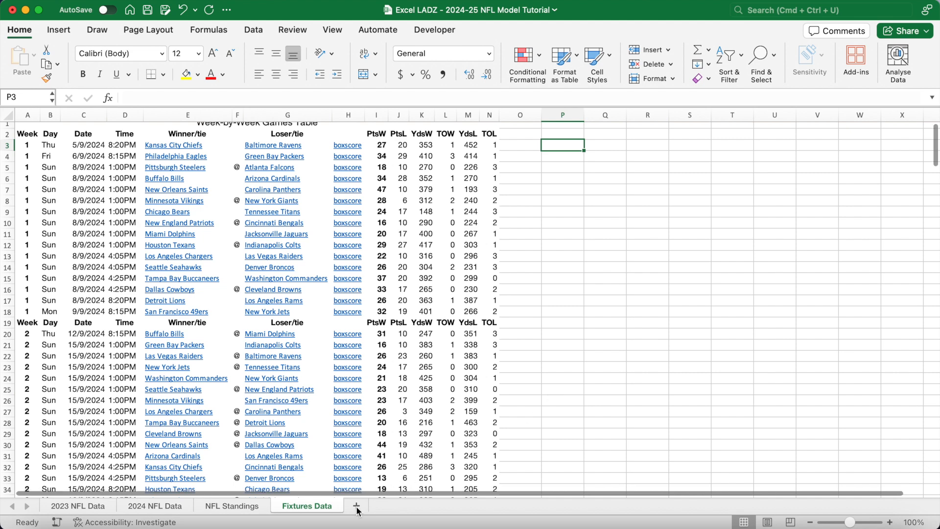
# Step: Add a new worksheet after Fixtures Data and name it Team Ratings
pyautogui.click(356, 506)
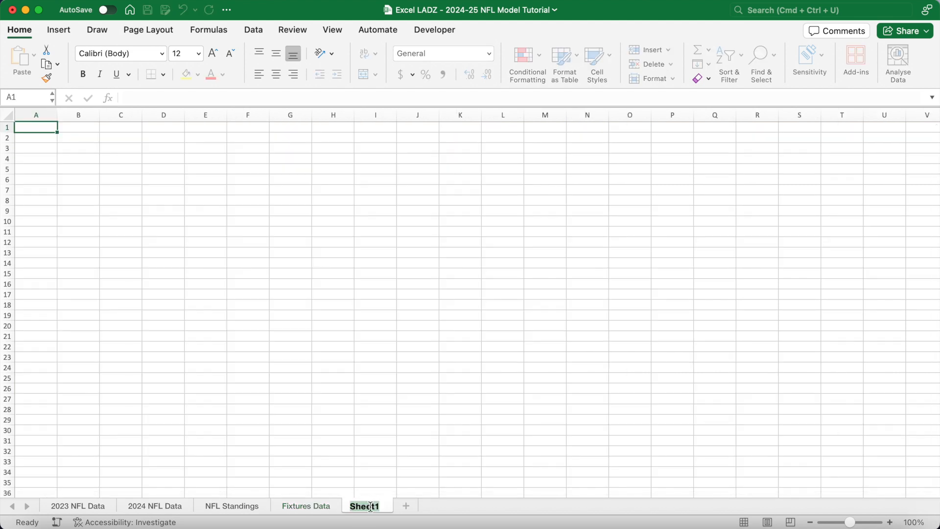
pyautogui.write('s')
pyautogui.press('Return')
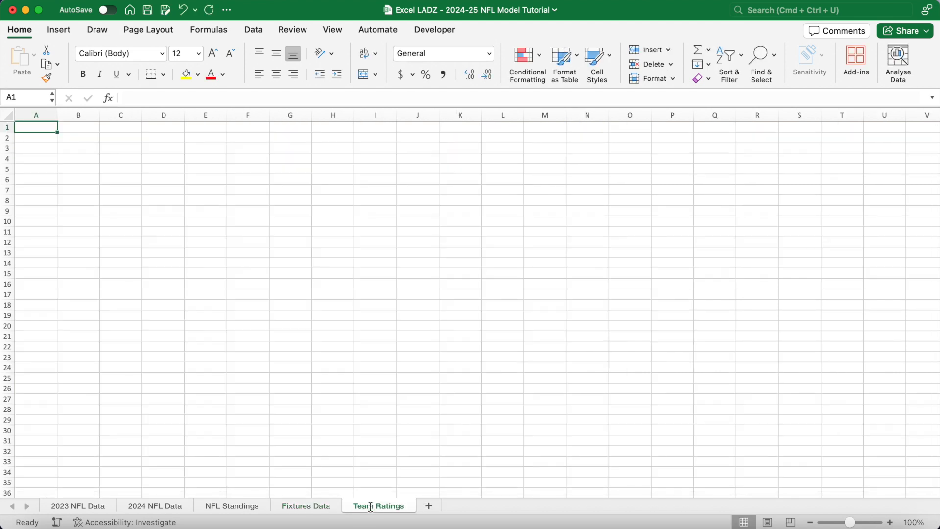
# Step: Enter the bold heading Team in A1 and align the whole sheet's cells to the middle and centre
pyautogui.press('super+b')
pyautogui.write('Team')
pyautogui.press('super+a')
pyautogui.press('super+a')
pyautogui.click(276, 54)
pyautogui.click(276, 74)
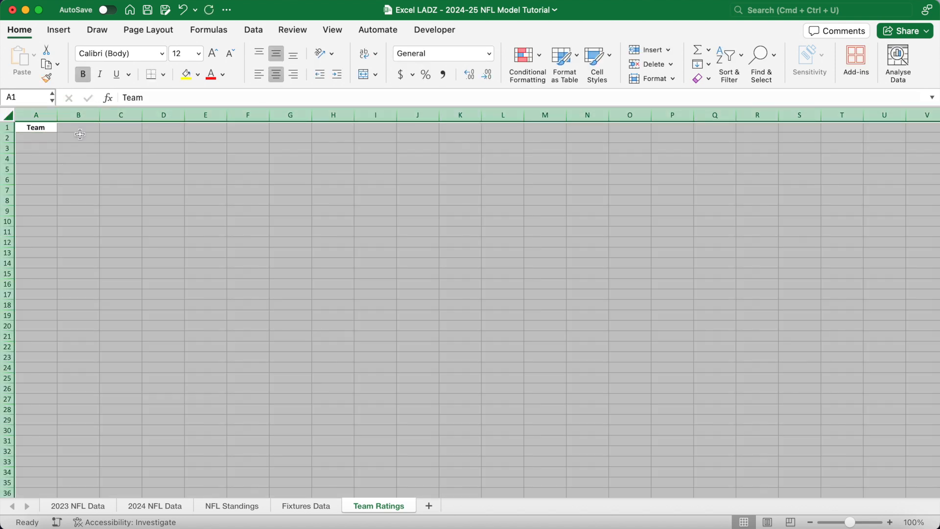
# Step: Enter the heading 2023 Games in B1 and widen column B to fit it
pyautogui.press('Right')
pyautogui.write('2023 Games')
pyautogui.press('Return')
pyautogui.moveTo(106, 120); pyautogui.dragTo(124, 119)
pyautogui.click(134, 126)
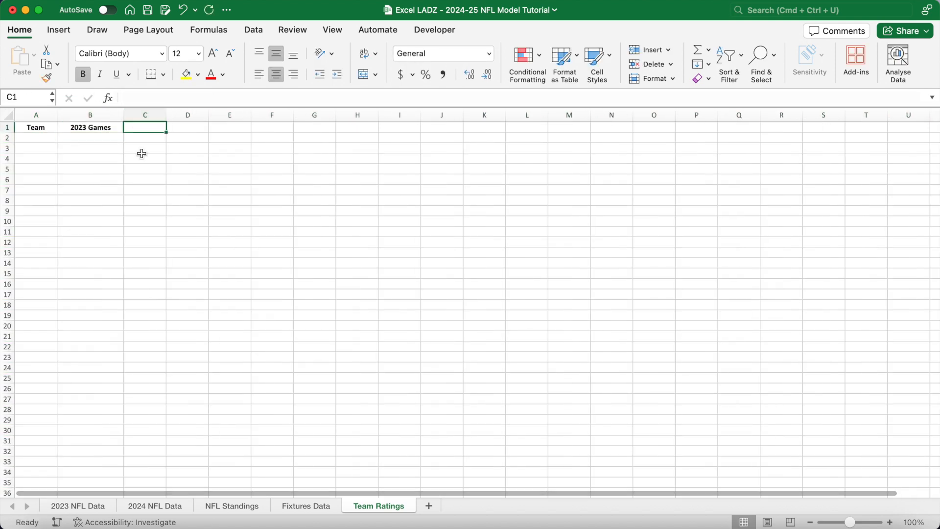
# Step: Enter the headings 2023 Av. Passing TD's in C1 and 2023 Av. Passing TD's Against in D1, widening both columns to fit
pyautogui.write("2023 Av. Passing TD's")
pyautogui.press('Tab')
pyautogui.moveTo(166, 120); pyautogui.dragTo(213, 120)
pyautogui.write("2023 Av. Passing TD's Against")
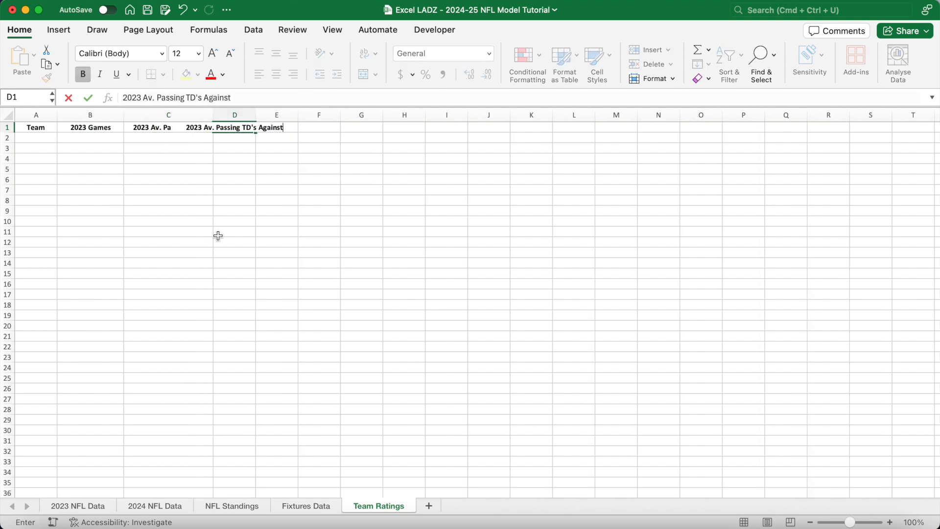
pyautogui.press('Return')
pyautogui.moveTo(256, 120); pyautogui.dragTo(328, 116)
# Step: Enter 2023 Av. Rushing TD's, 2023 Av. Rushing TD's Against and 2023 FGM as headings in E1:G1, widening the columns to fit
pyautogui.click(342, 127)
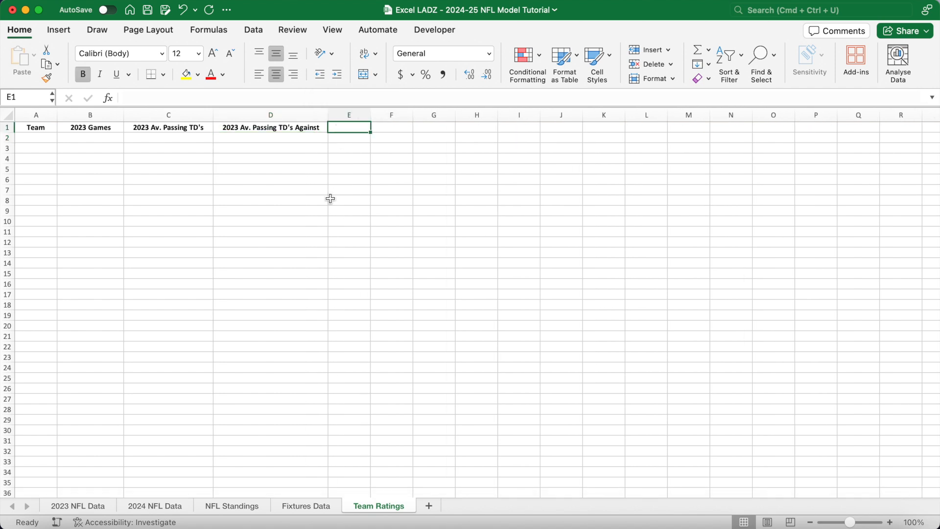
pyautogui.write("2023 Av. Rushing TD's")
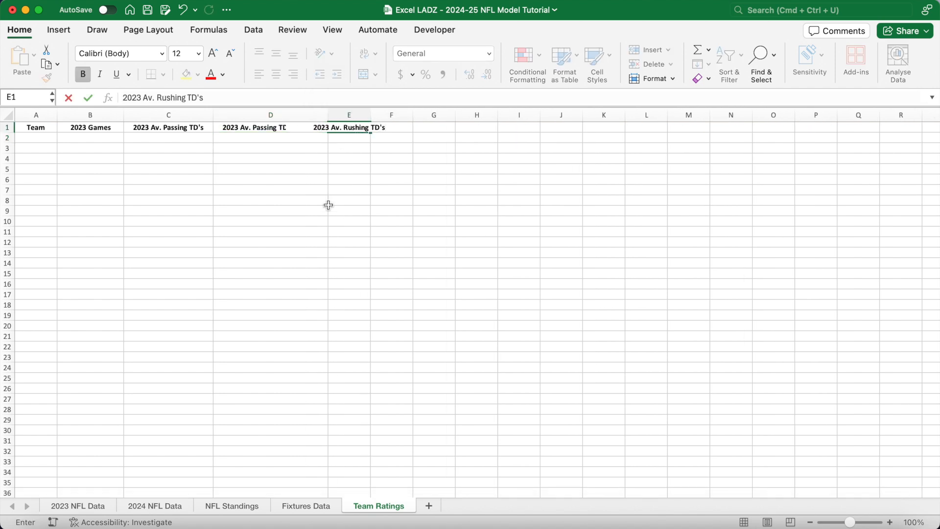
pyautogui.press('Tab')
pyautogui.moveTo(371, 116); pyautogui.dragTo(586, 116)
pyautogui.write("2023 Av. Rushing TD's Against")
pyautogui.press('Tab')
pyautogui.write('2023 FGM')
# Step: Copy the 2023 headings in B1:G1 and paste them starting at H1
pyautogui.moveTo(104, 130); pyautogui.dragTo(558, 128)
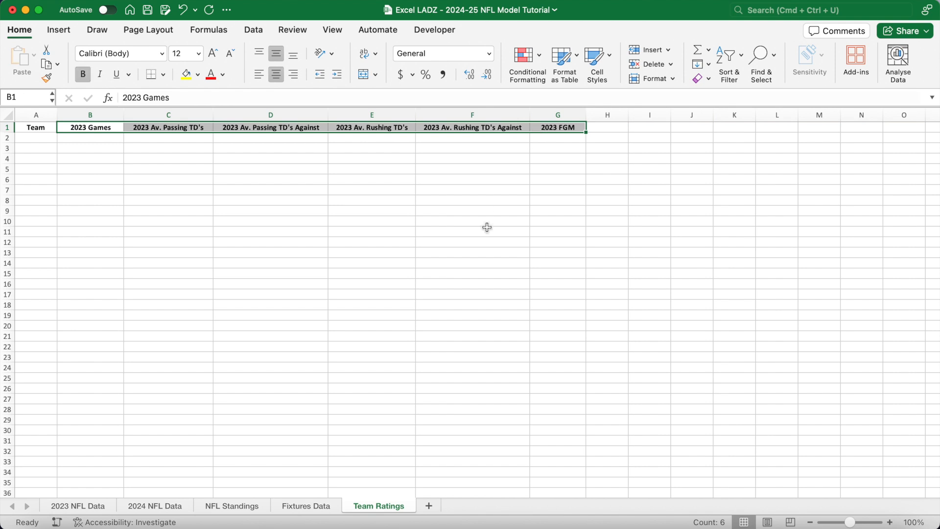
pyautogui.press('super+c')
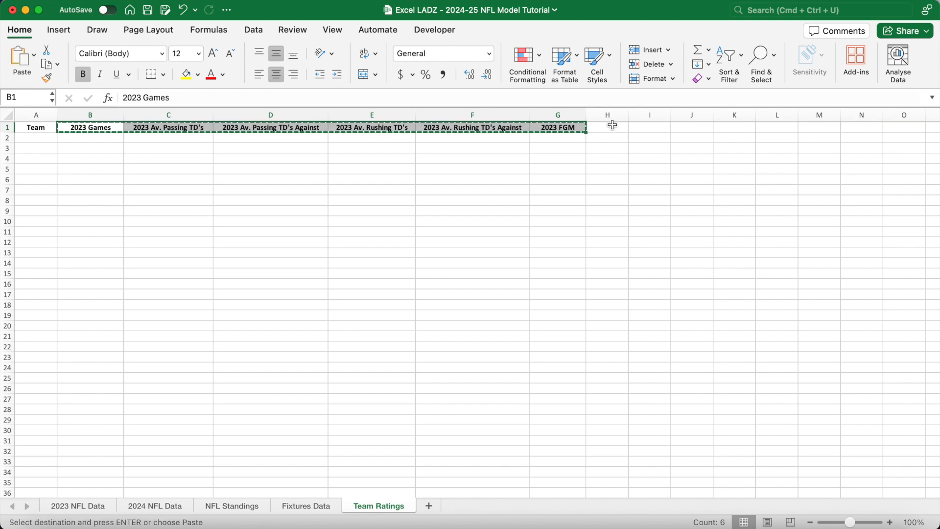
pyautogui.click(611, 126)
pyautogui.press('super+v')
pyautogui.click(622, 157)
pyautogui.press('Escape')
# Step: Widen columns H to M so the pasted headings fit
pyautogui.moveTo(628, 116); pyautogui.dragTo(661, 116)
pyautogui.doubleClick(703, 116)
pyautogui.moveTo(799, 116); pyautogui.dragTo(852, 116)
pyautogui.hscroll(5, 734, 294)
pyautogui.moveTo(645, 115); pyautogui.dragTo(697, 116)
pyautogui.moveTo(739, 116); pyautogui.dragTo(810, 115)
# Step: Change the year from 2023 to 2024 in each of the six copied headings in H1:M1
pyautogui.click(370, 127)
pyautogui.doubleClick(141, 98)
pyautogui.write('2024')
pyautogui.press('Tab')
pyautogui.doubleClick(141, 98)
pyautogui.write('2024')
pyautogui.press('Tab')
pyautogui.click(141, 98)
pyautogui.doubleClick(134, 98)
pyautogui.write('2024')
pyautogui.doubleClick(134, 98)
pyautogui.write('2024')
pyautogui.doubleClick(134, 98)
pyautogui.write('2024')
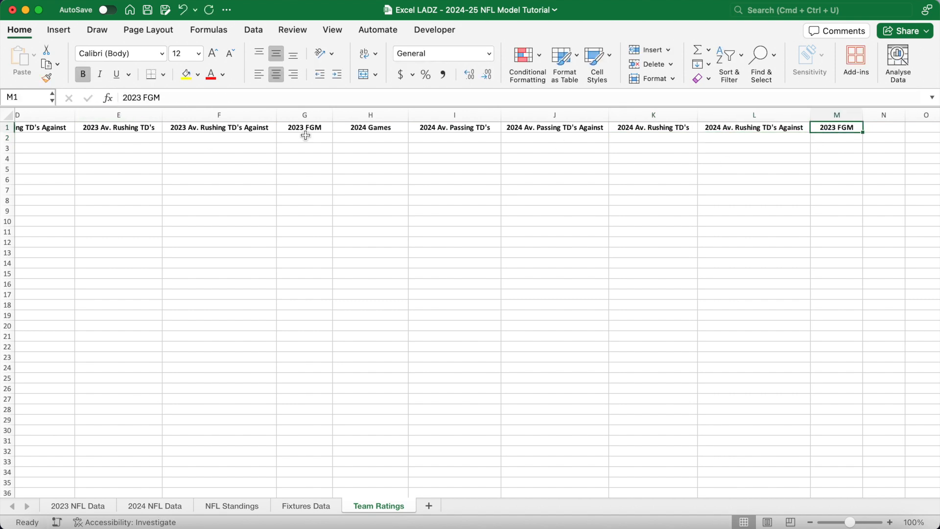
pyautogui.doubleClick(134, 98)
pyautogui.write('2024')
pyautogui.press('Return')
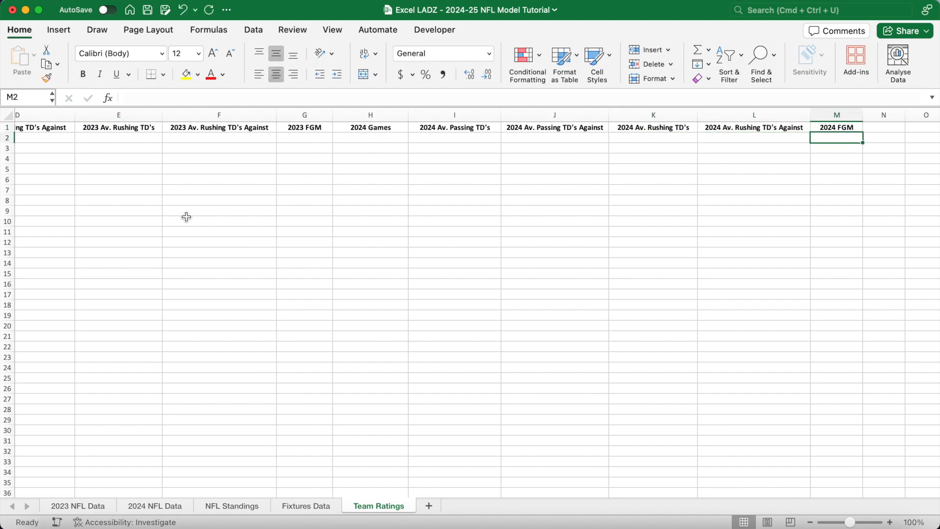
# Step: List the teams in column A by entering =UNIQUE('2023 NFL Data'!A3:A66) in A2
pyautogui.click(284, 127)
pyautogui.hotkey('ctrl', 'shift', 'Left')
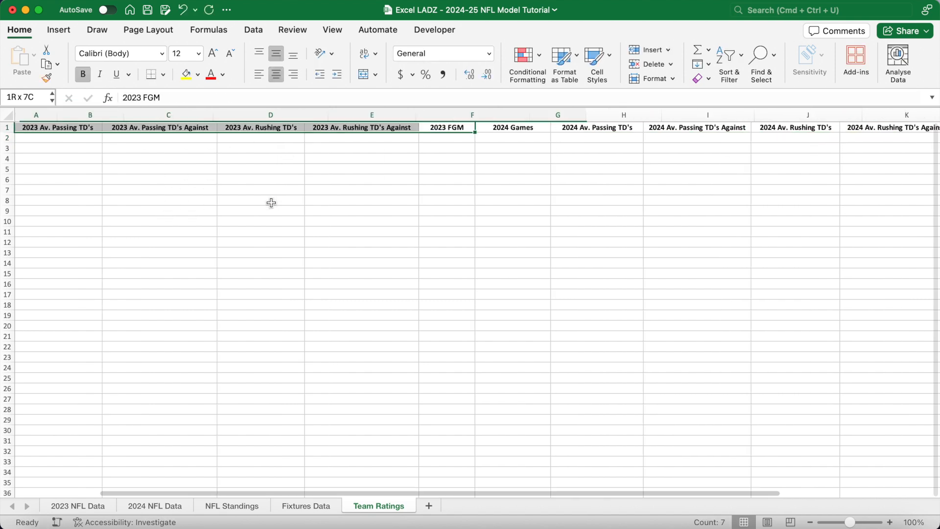
pyautogui.click(45, 139)
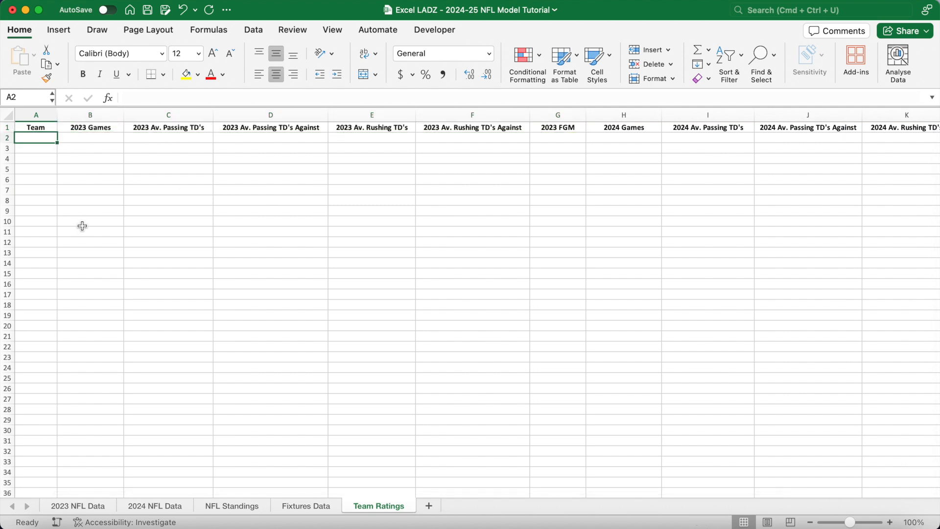
pyautogui.write('=UNIQUE(')
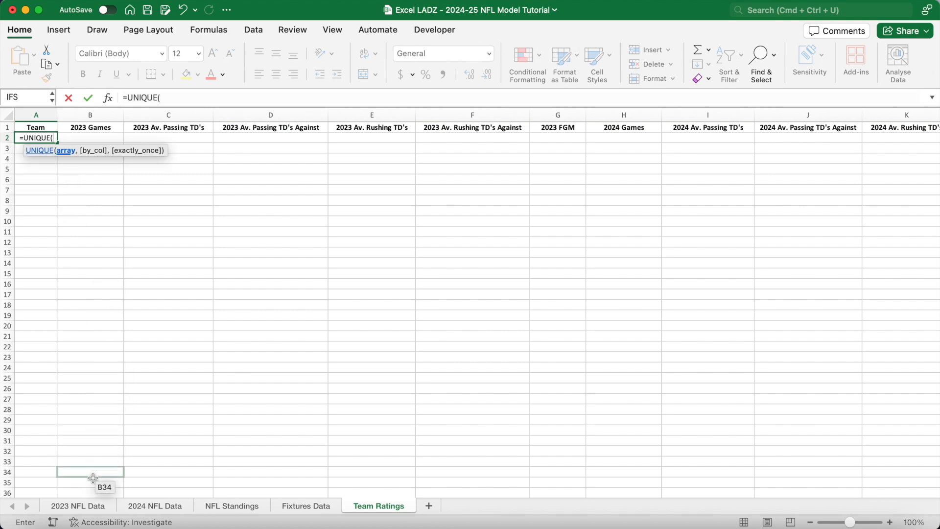
pyautogui.click(84, 504)
pyautogui.scroll(8, 123, 279)
pyautogui.hscroll(-10, 124, 279)
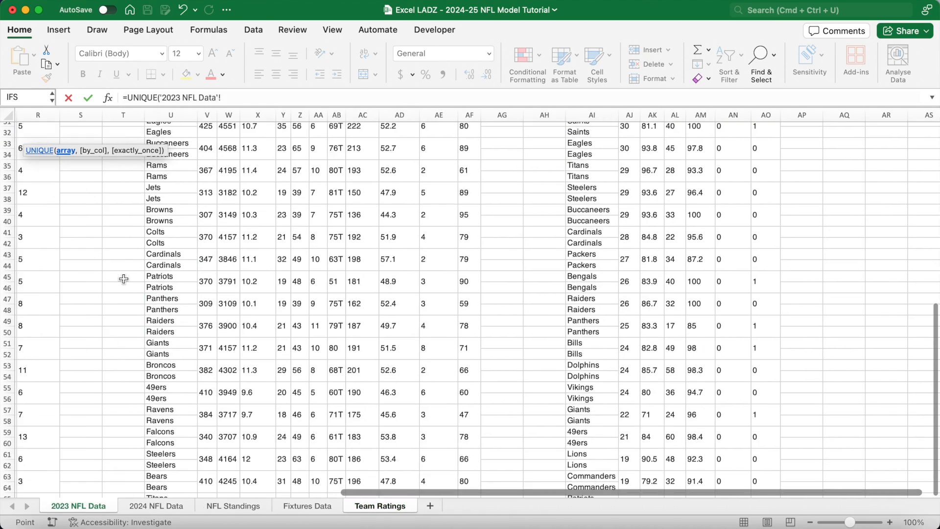
pyautogui.scroll(5, 123, 278)
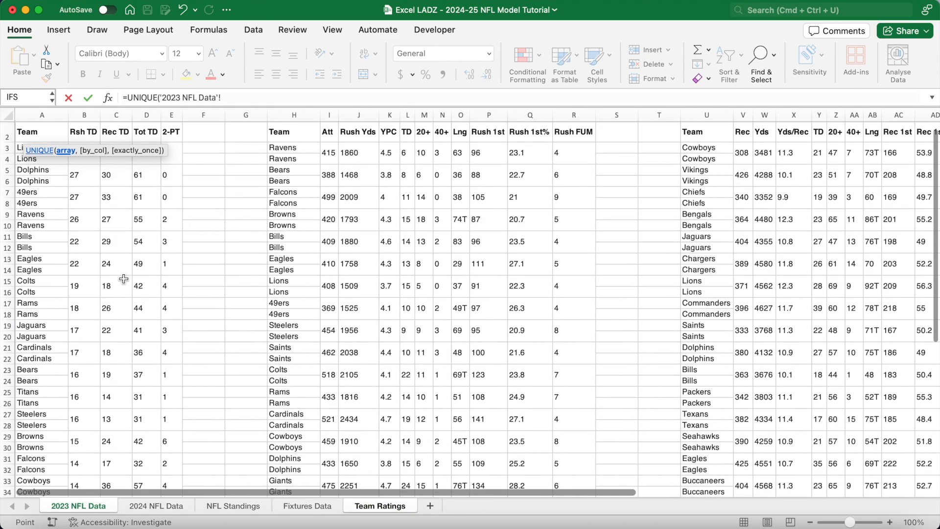
pyautogui.click(21, 146)
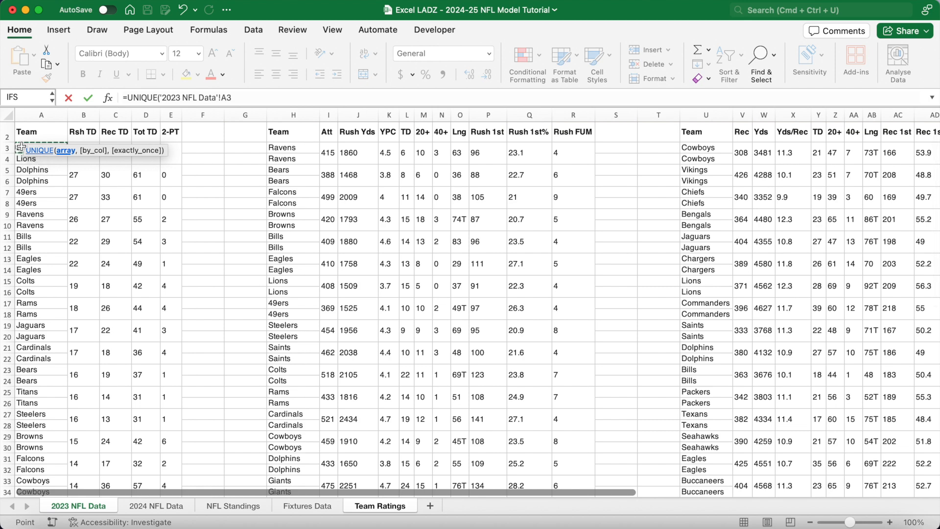
pyautogui.press('super+shift+Down')
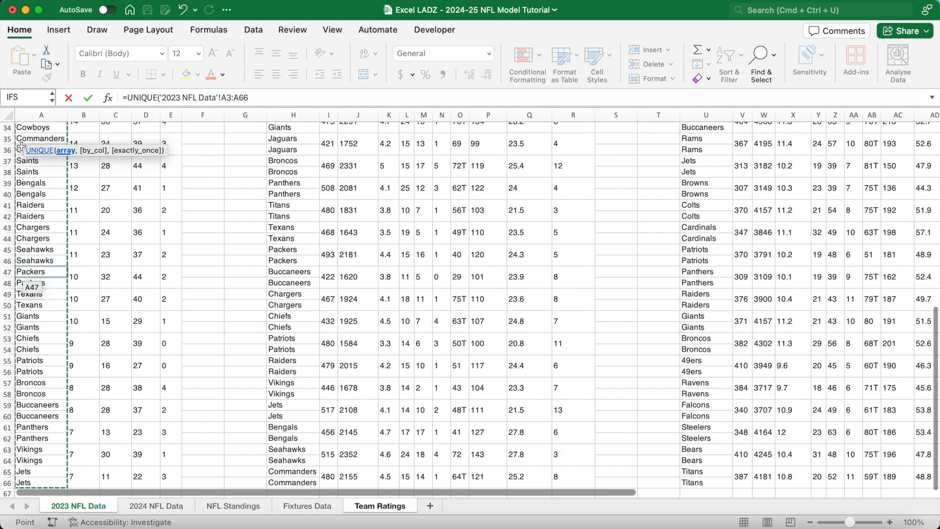
pyautogui.write(')')
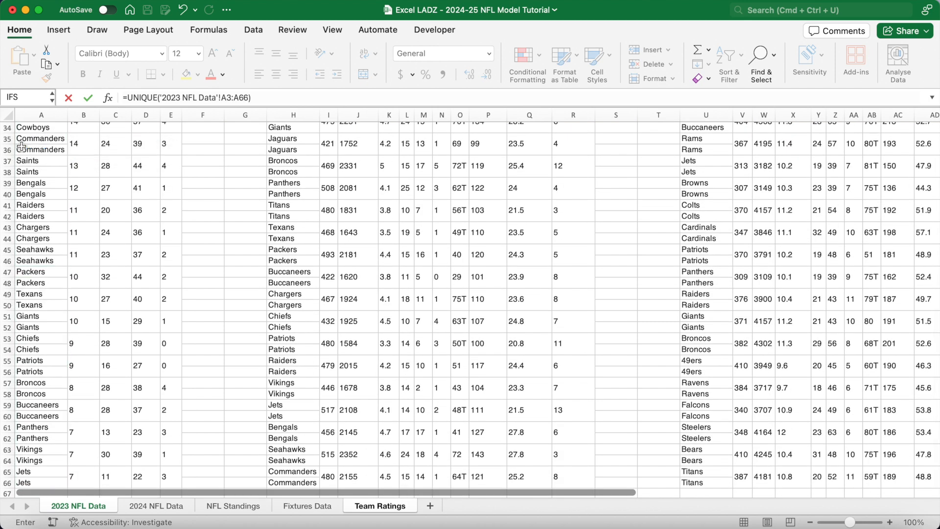
pyautogui.press('Return')
# Step: Widen column A so that the longest team names in the list fit
pyautogui.click(39, 139)
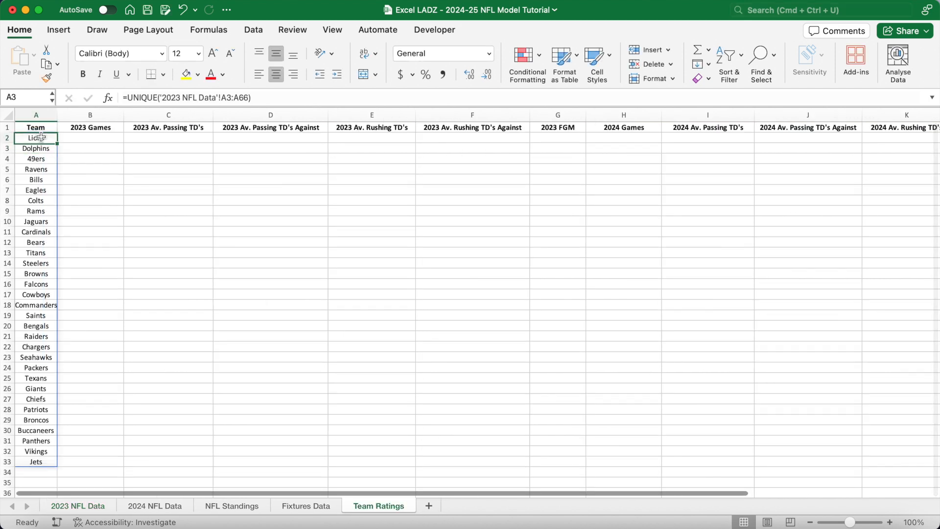
pyautogui.press('super+shift+Down')
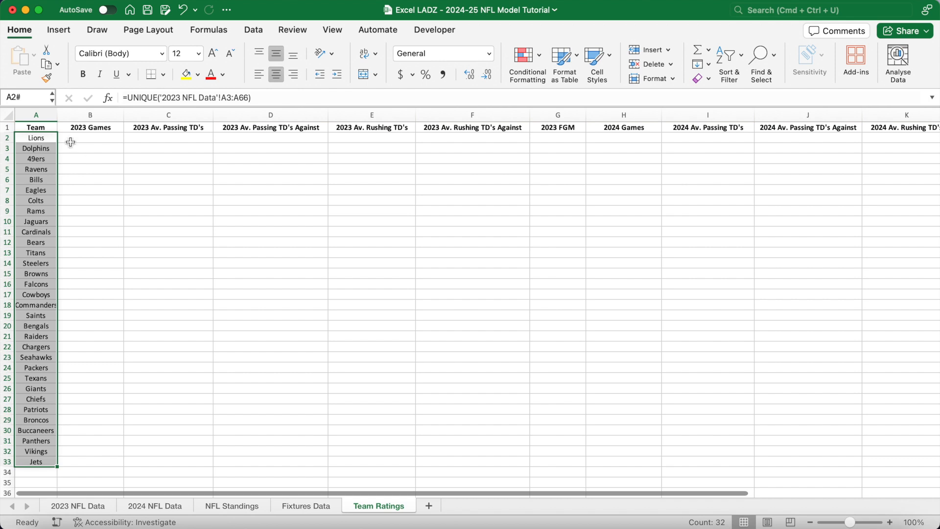
pyautogui.moveTo(57, 117); pyautogui.dragTo(77, 118)
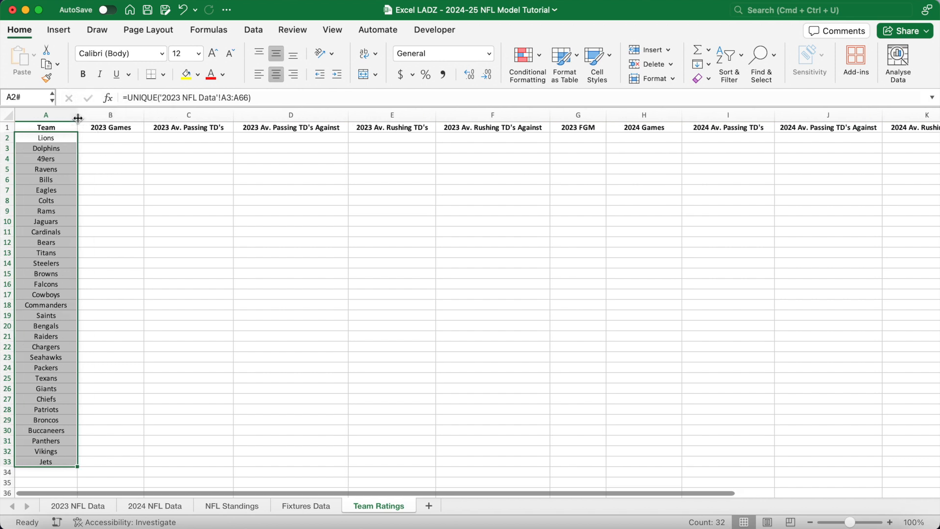
# Step: Enlarge the formula entry area and start an INDEX formula in B2 with the absolute array 'NFL Standings'!$U$3:$U$200
pyautogui.click(94, 137)
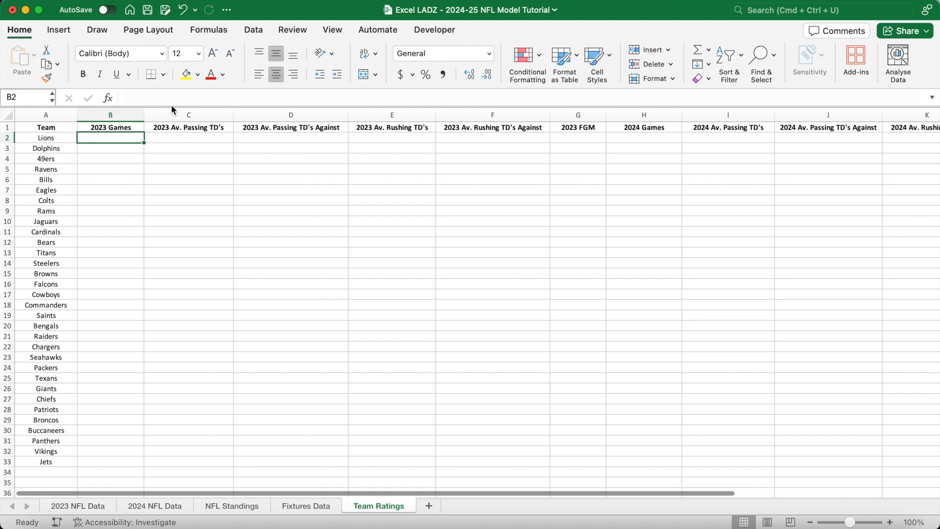
pyautogui.moveTo(171, 107); pyautogui.dragTo(173, 139)
pyautogui.click(149, 96)
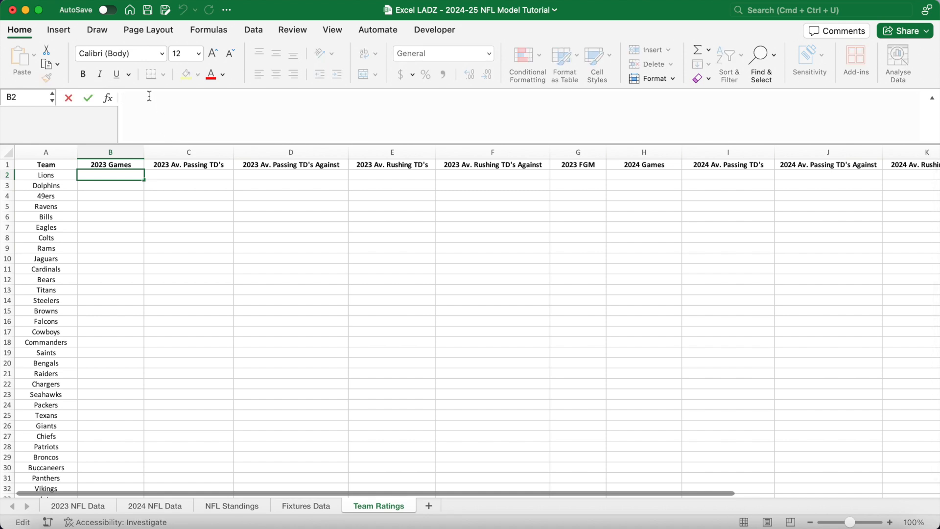
pyautogui.write('=IN')
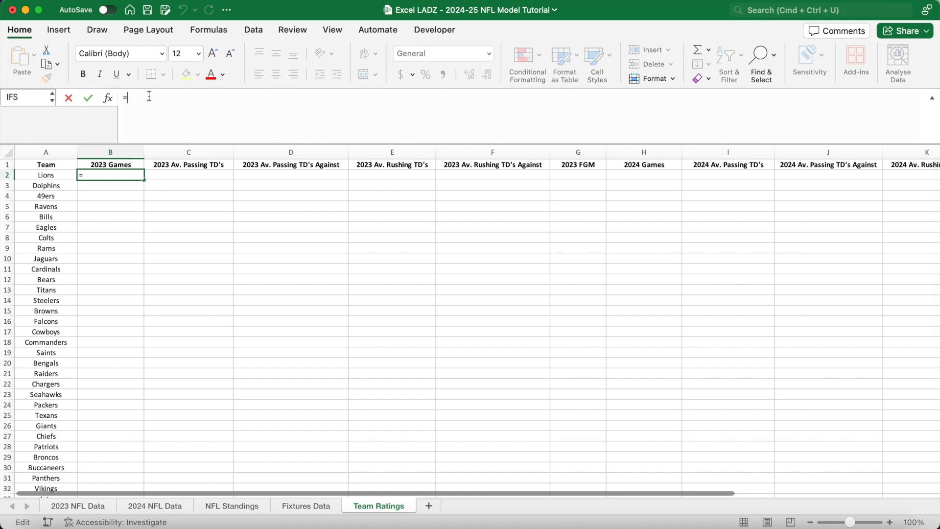
pyautogui.press('Tab')
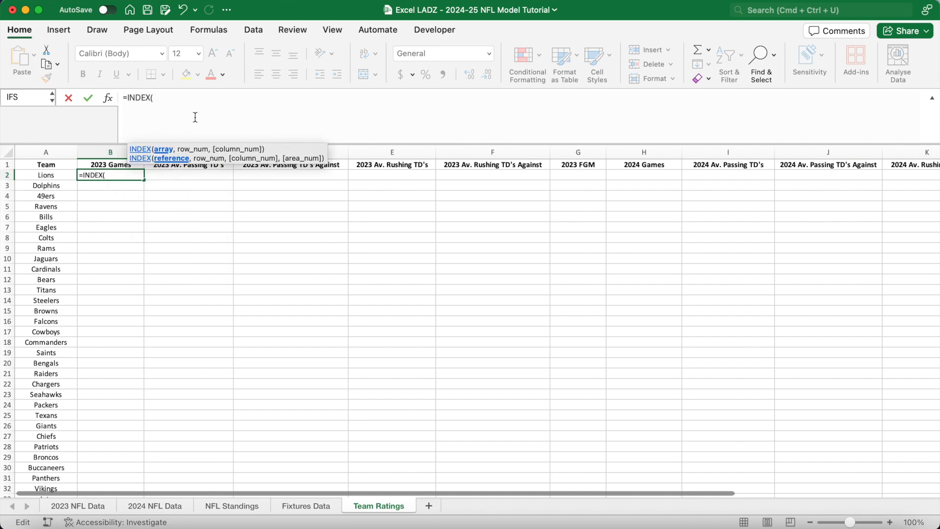
pyautogui.click(248, 505)
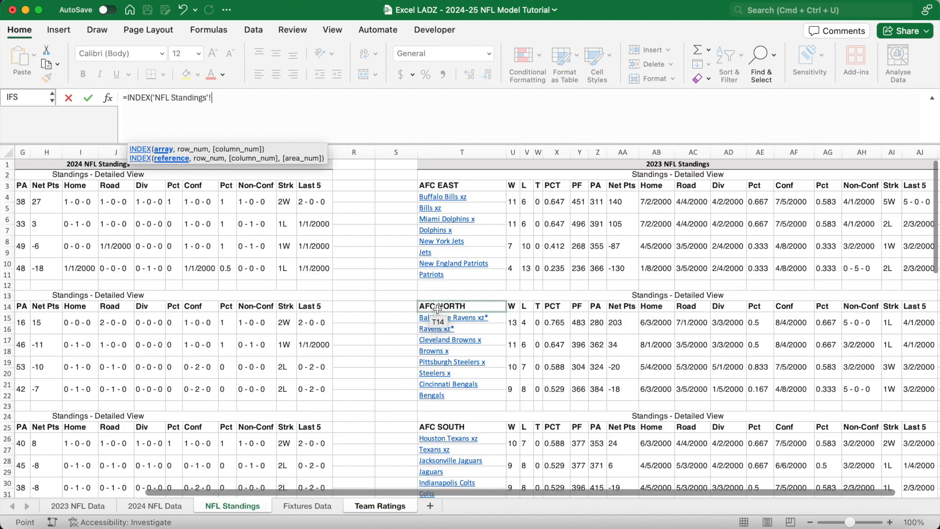
pyautogui.click(512, 185)
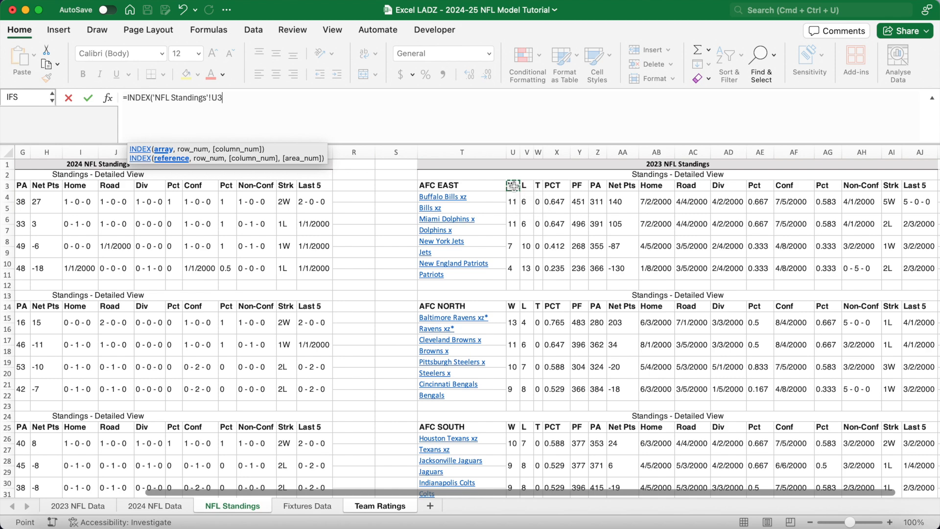
pyautogui.write(':U')
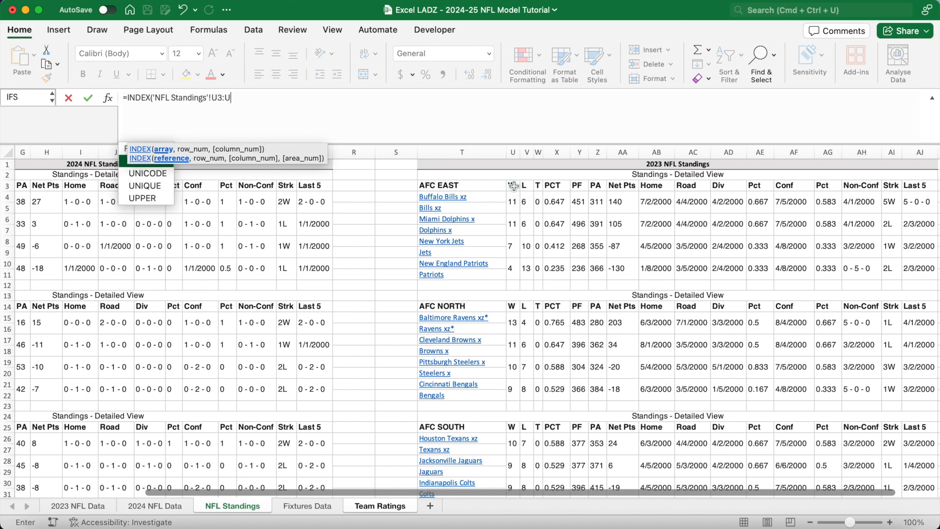
pyautogui.write('200')
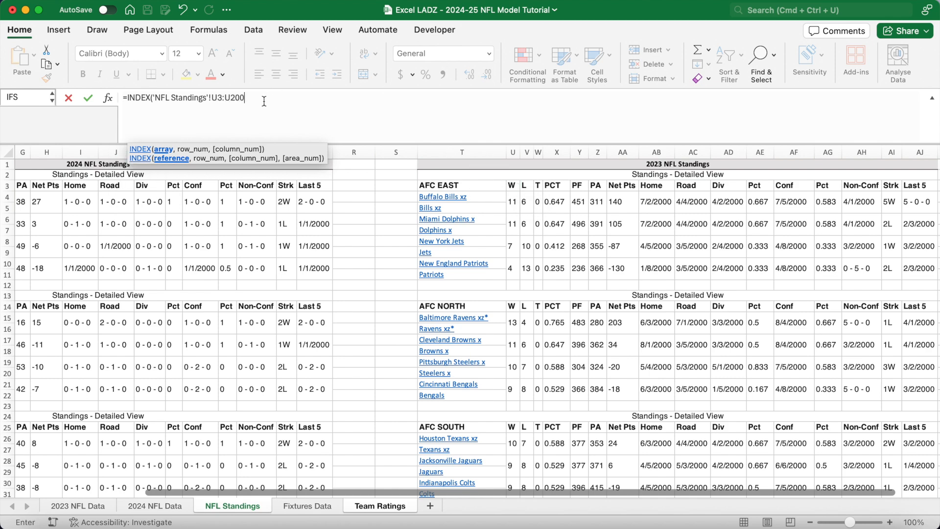
pyautogui.moveTo(245, 98); pyautogui.dragTo(214, 101)
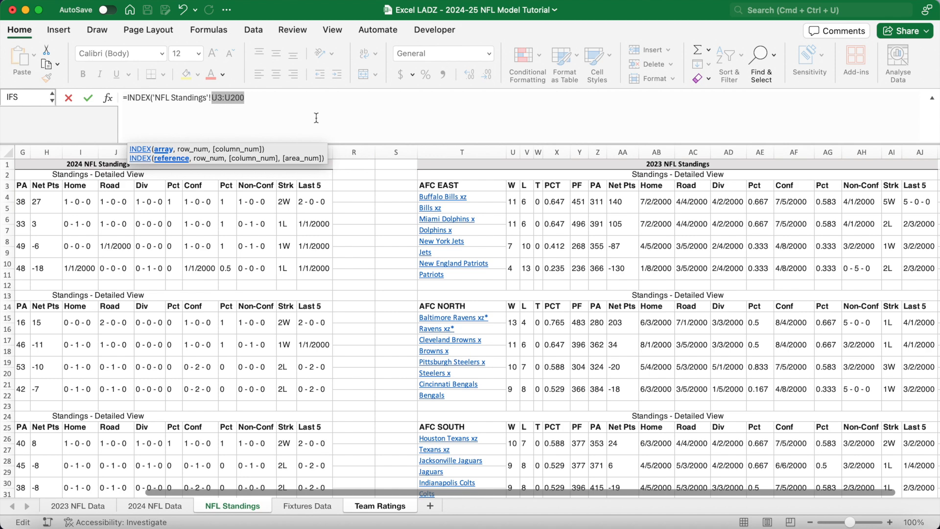
pyautogui.press('F4')
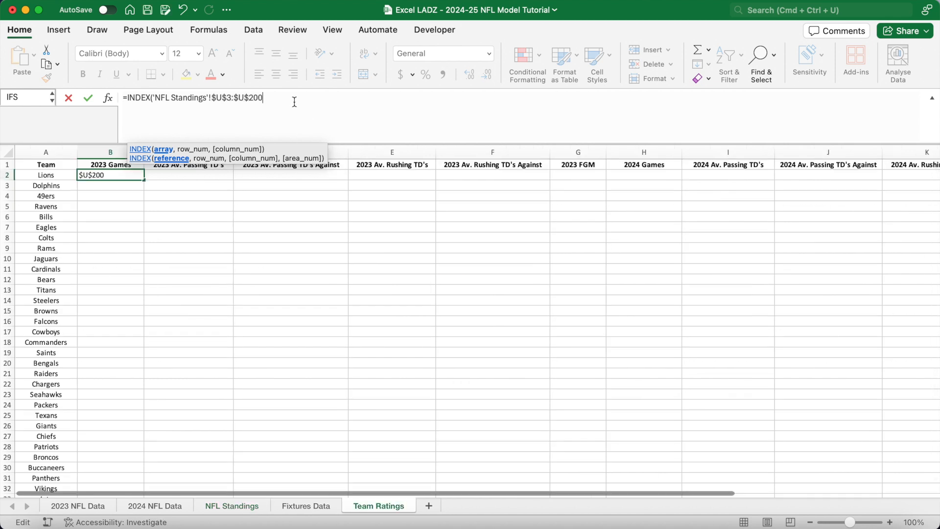
# Step: Extend the B2 formula with a MATCH on A2 as the row number, opening its lookup array with IFERROR(TEXTBEFORE(
pyautogui.write(',')
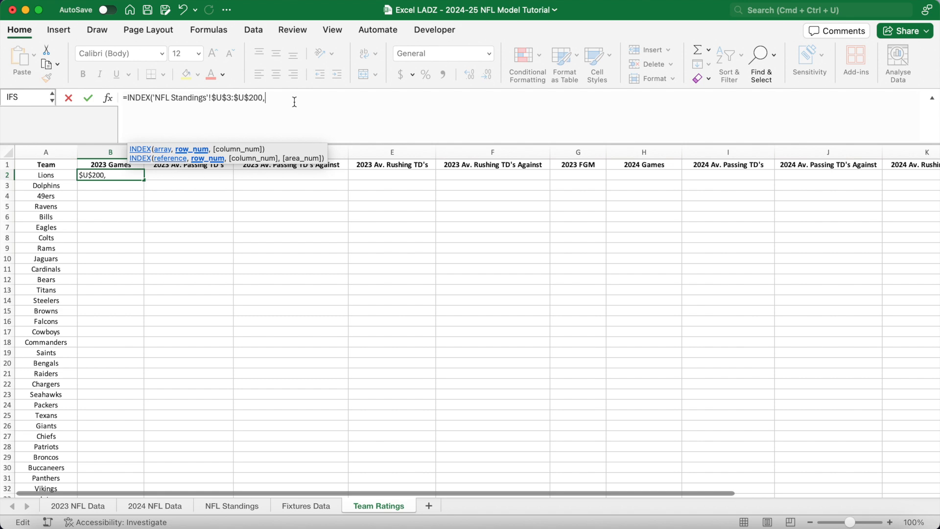
pyautogui.write('MATCH(')
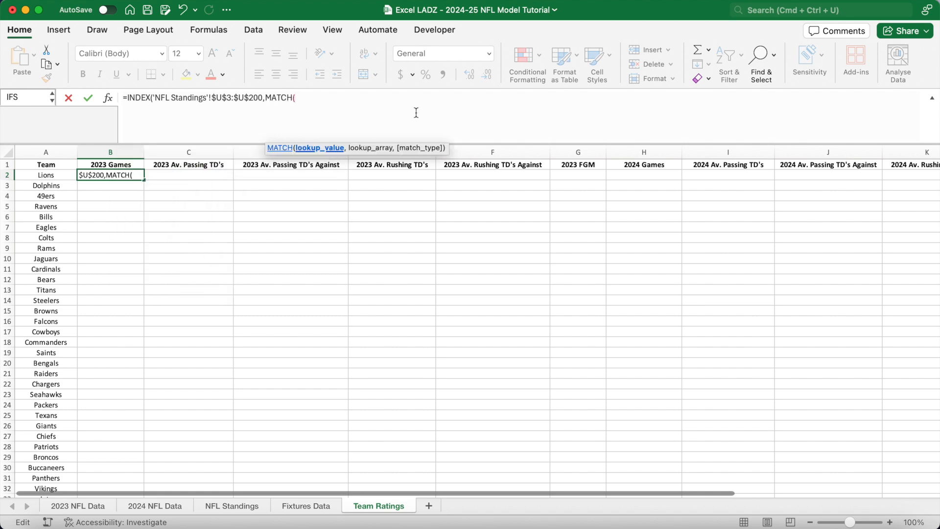
pyautogui.write('A2')
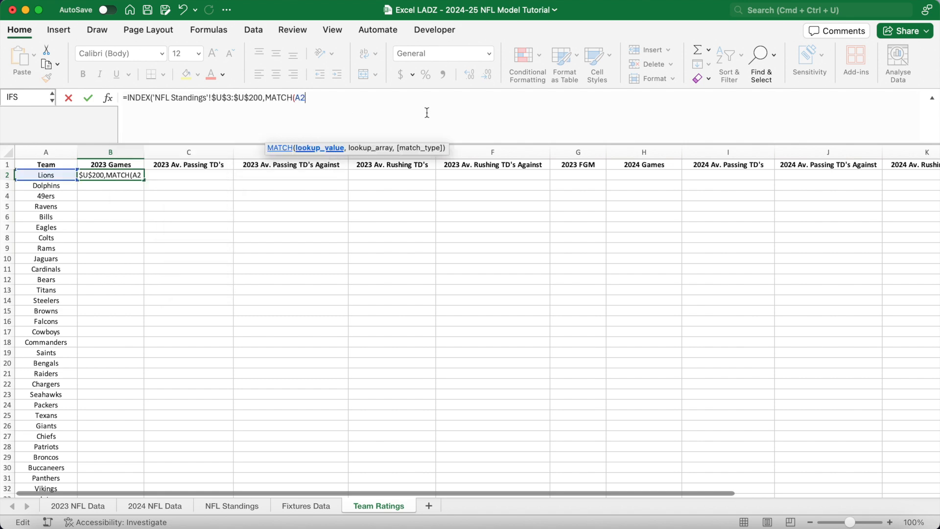
pyautogui.write(',')
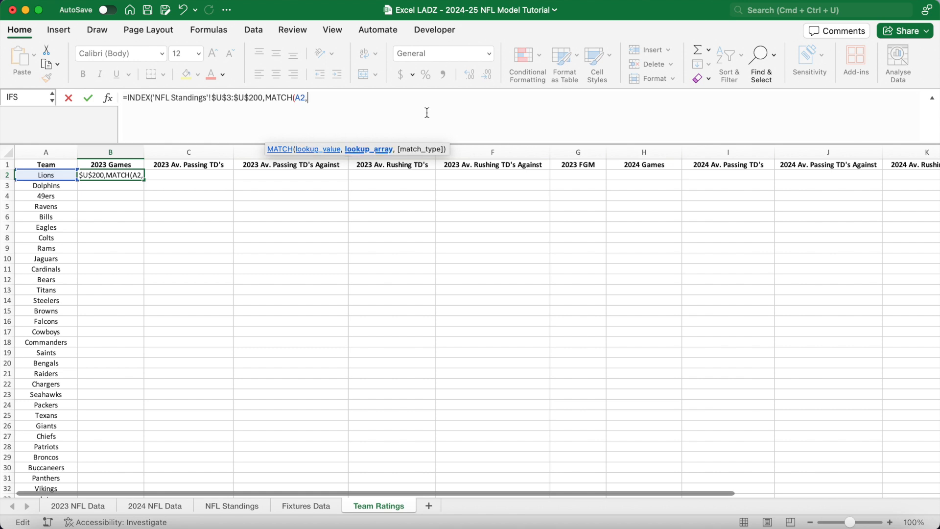
pyautogui.write('IFERROR(')
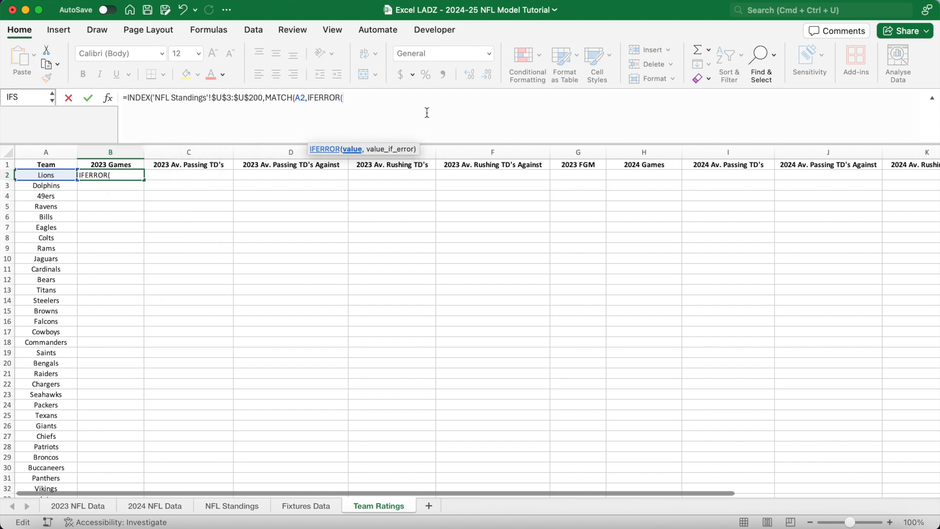
pyautogui.write('TEXTBEFORE')
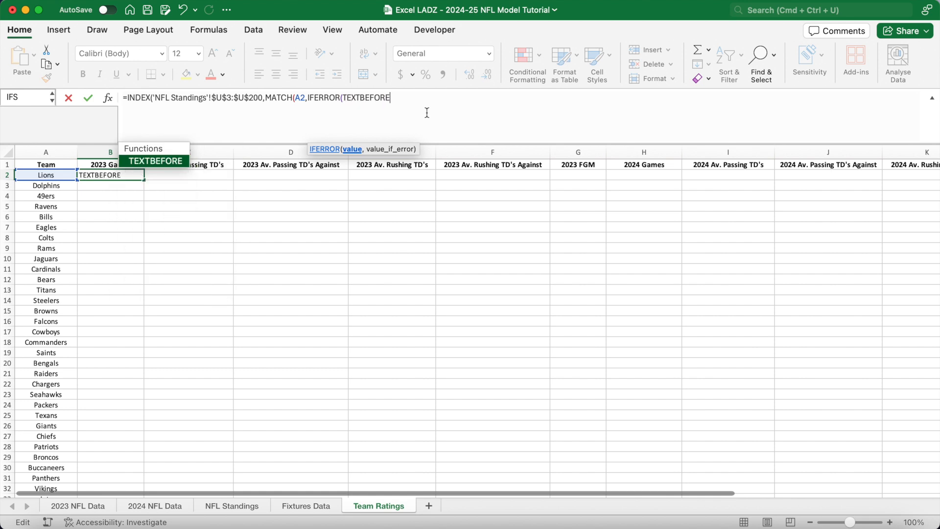
pyautogui.write('(')
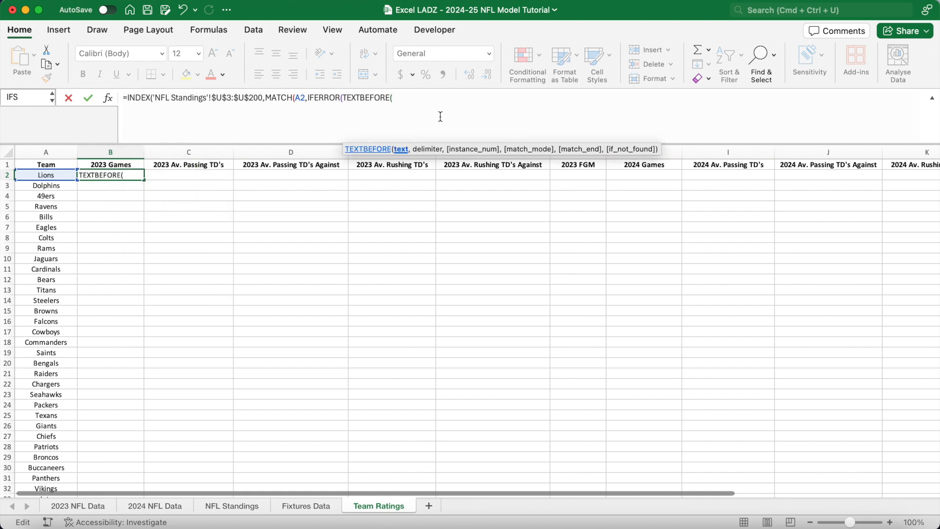
# Step: Give TEXTBEFORE the absolute range 'NFL Standings'!$T$3:$T$200 with a space " " as the delimiter, and close the function
pyautogui.click(239, 504)
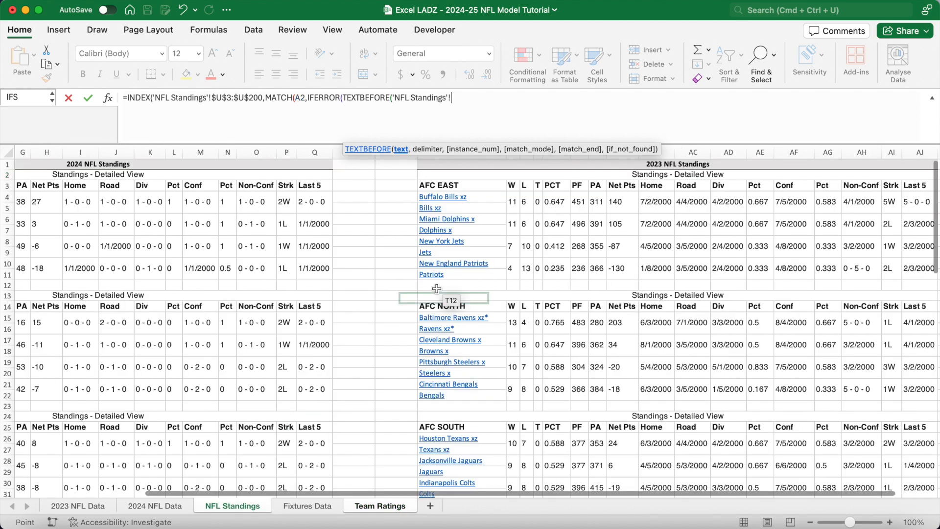
pyautogui.hscroll(5, 437, 288)
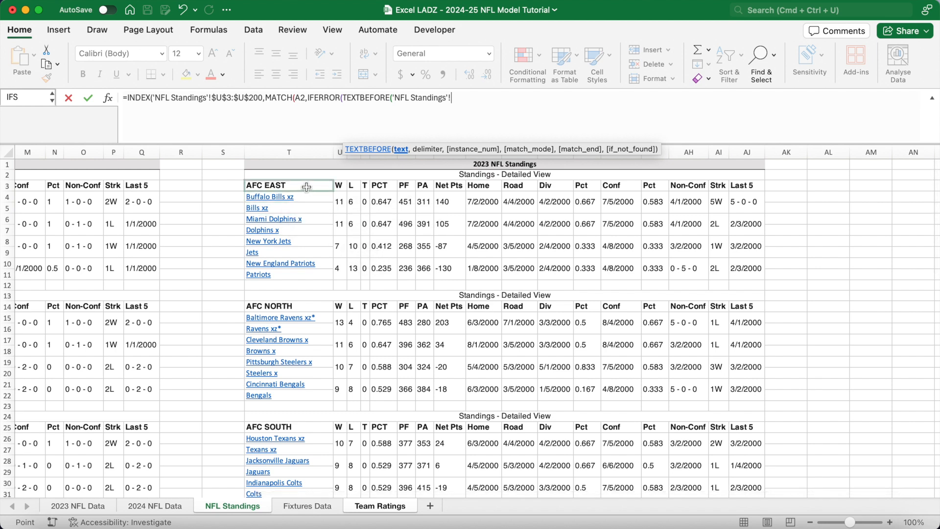
pyautogui.click(307, 187)
pyautogui.write(':T200')
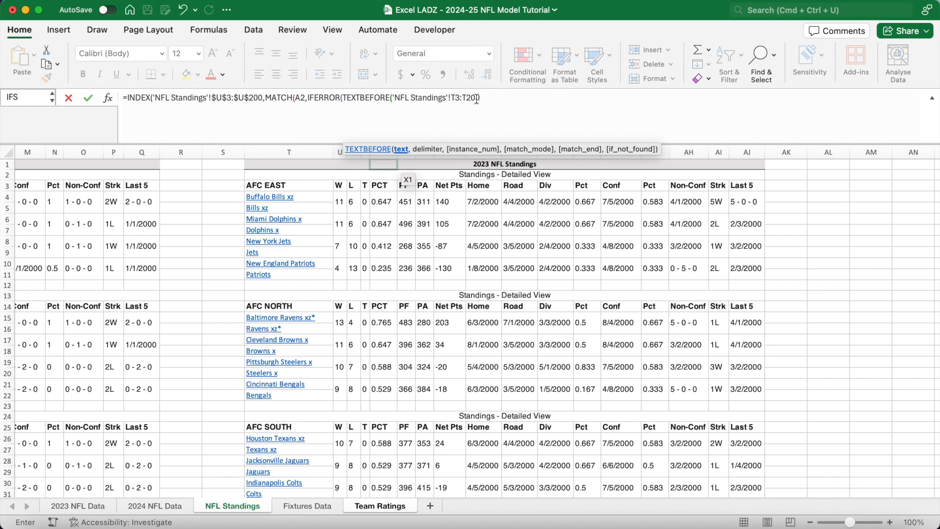
pyautogui.moveTo(479, 98); pyautogui.dragTo(451, 98)
pyautogui.press('F4')
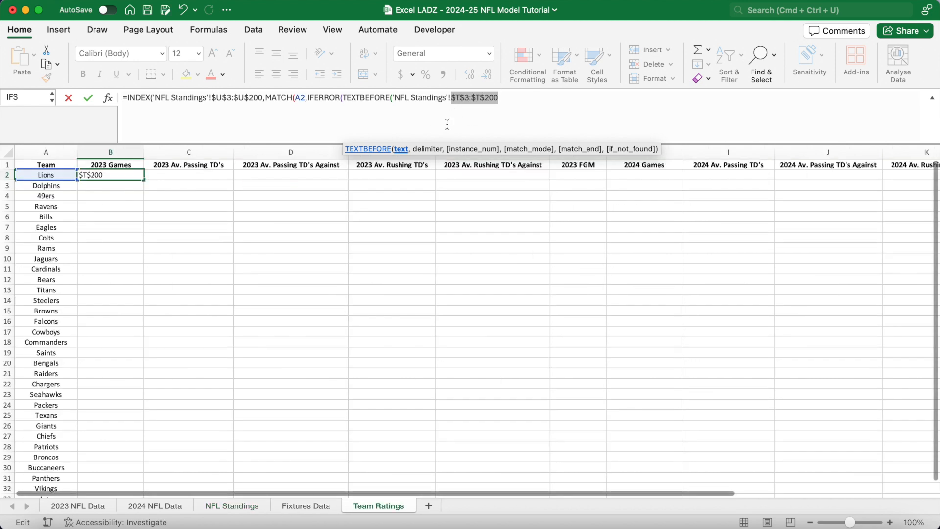
pyautogui.click(510, 100)
pyautogui.write(',"')
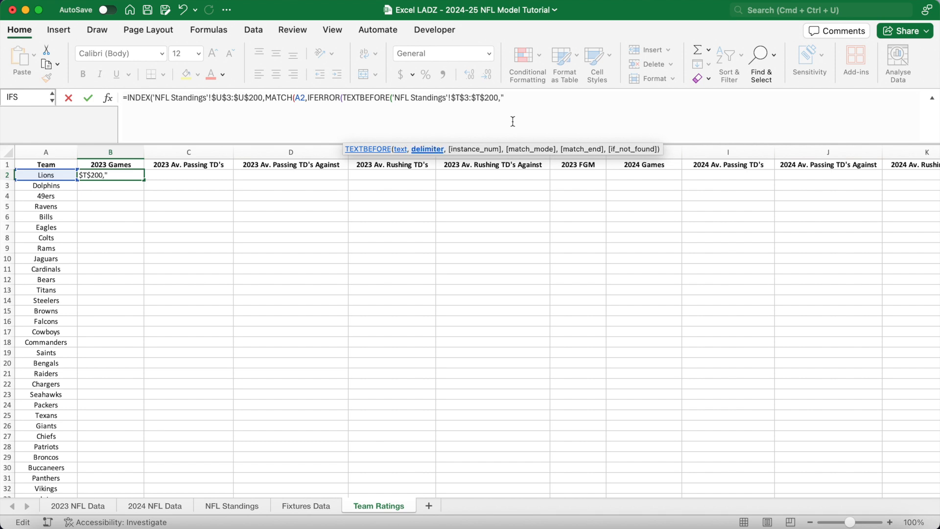
pyautogui.write(' "),')
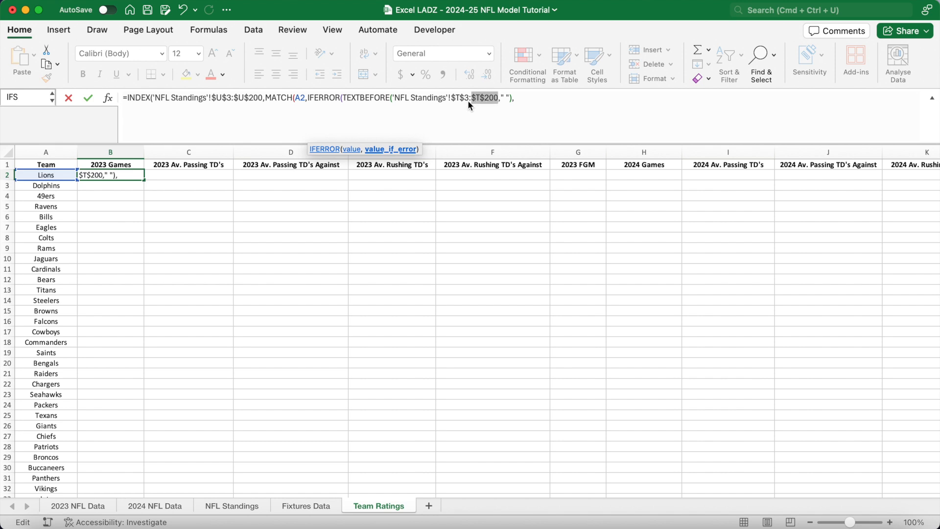
# Step: Reuse 'NFL Standings'!$T$3:$T$200 as the IFERROR fallback, and finish the first INDEX with match type 0 and a -1 row offset
pyautogui.moveTo(391, 104); pyautogui.dragTo(393, 104)
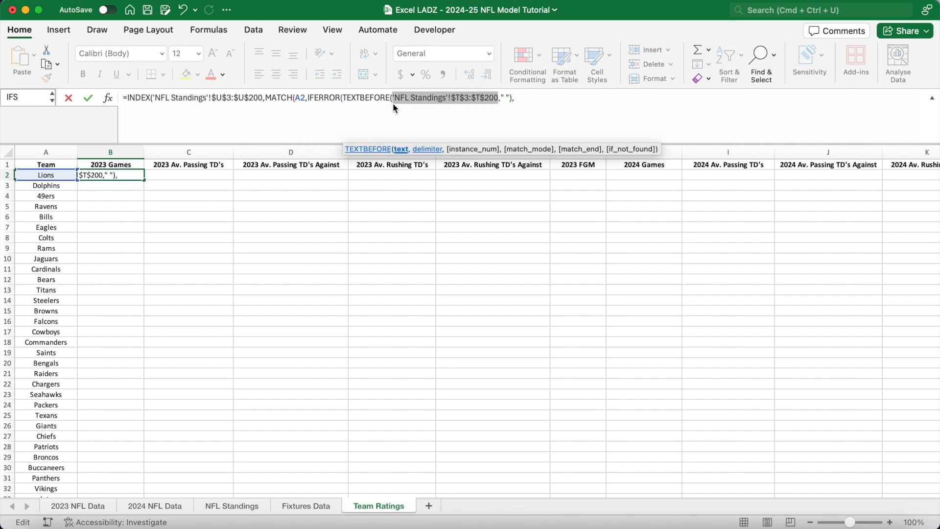
pyautogui.press('super+c')
pyautogui.click(531, 101)
pyautogui.press('super+v')
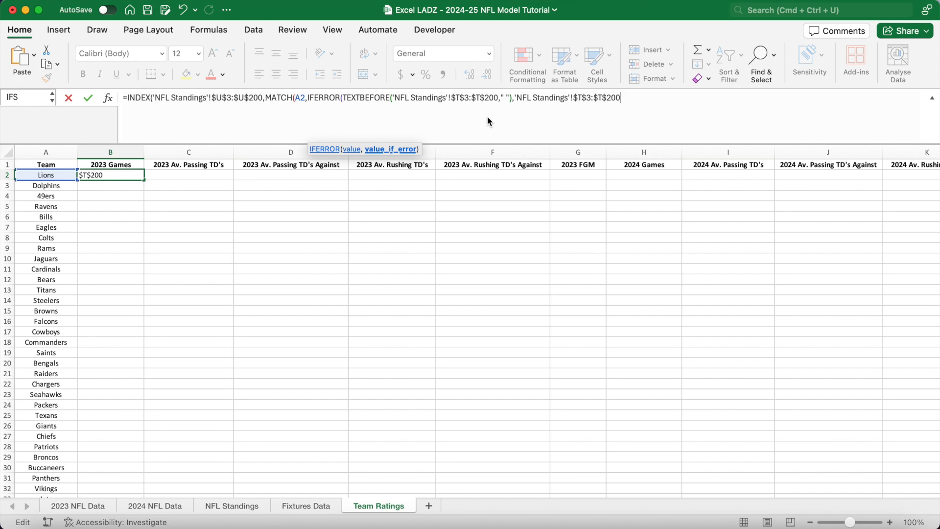
pyautogui.write('),')
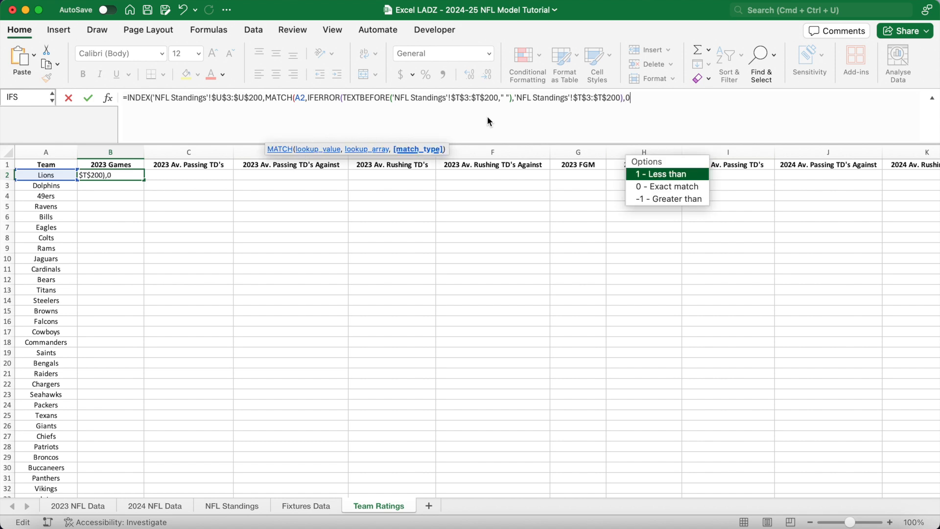
pyautogui.write('0)')
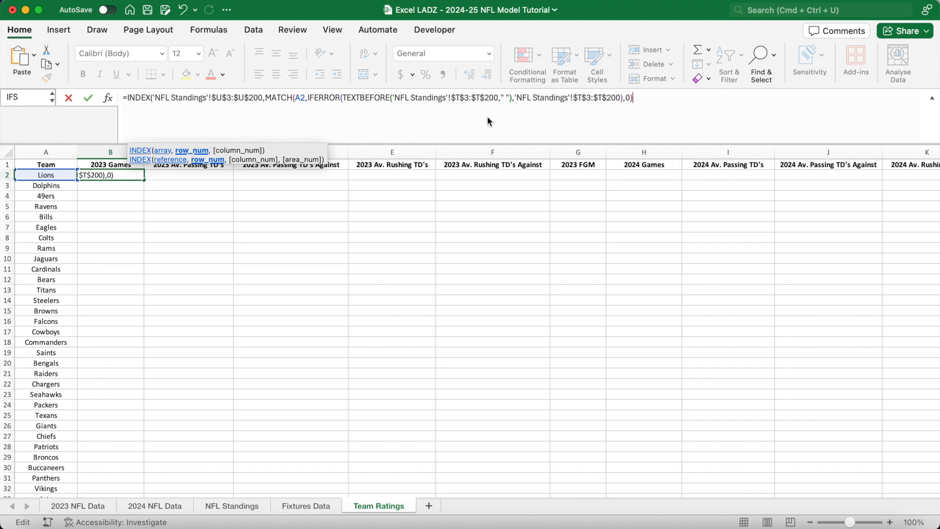
pyautogui.write('-1)')
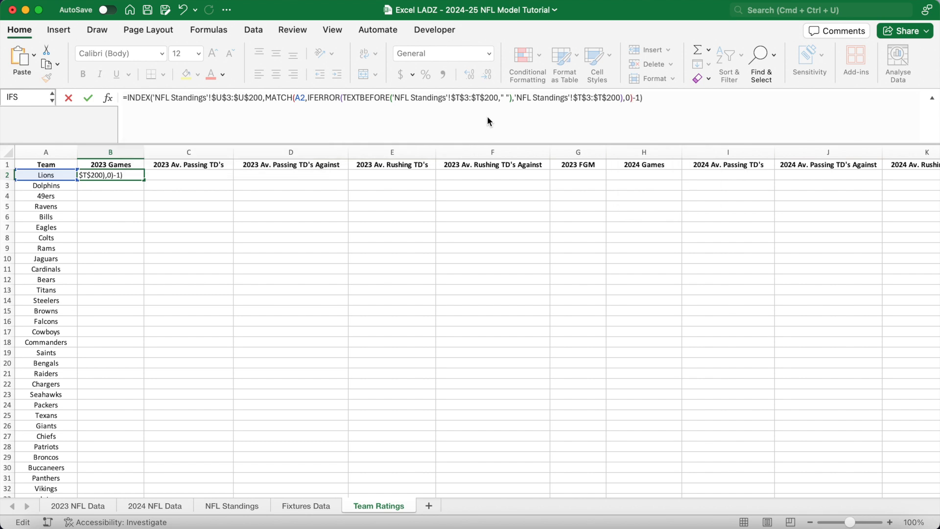
# Step: Add a second INDEX to the B2 formula with a plus sign, using the absolute array 'NFL Standings'!$V$3:$V$200
pyautogui.write('+INDEX(')
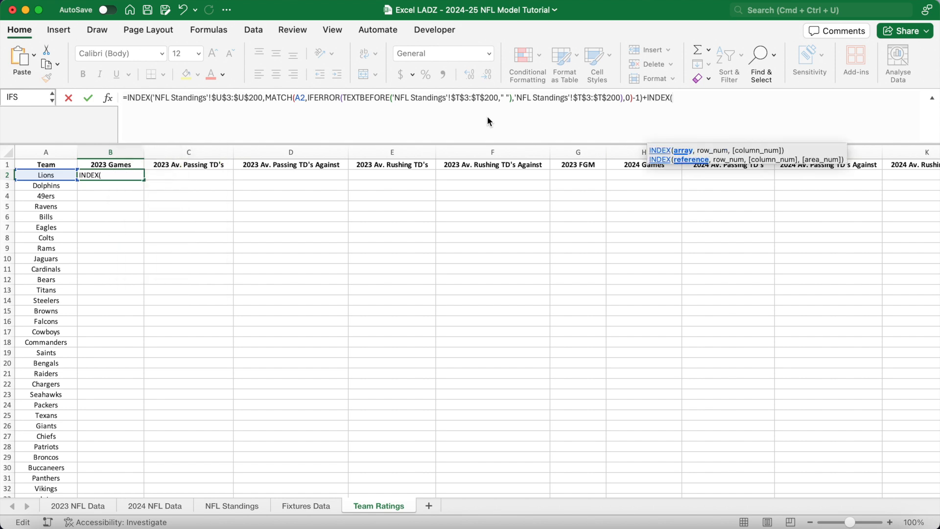
pyautogui.click(248, 506)
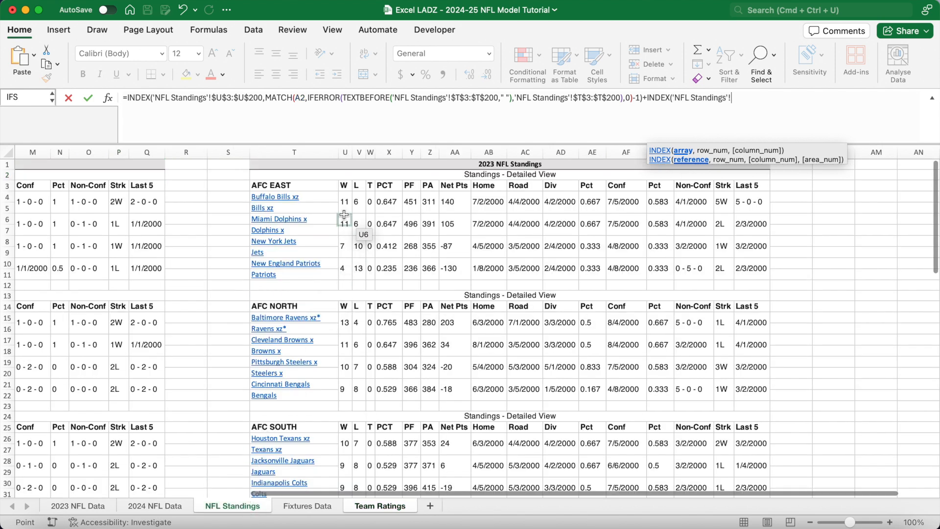
pyautogui.click(357, 187)
pyautogui.write(':V200')
pyautogui.moveTo(734, 101); pyautogui.dragTo(732, 101)
pyautogui.press('F4')
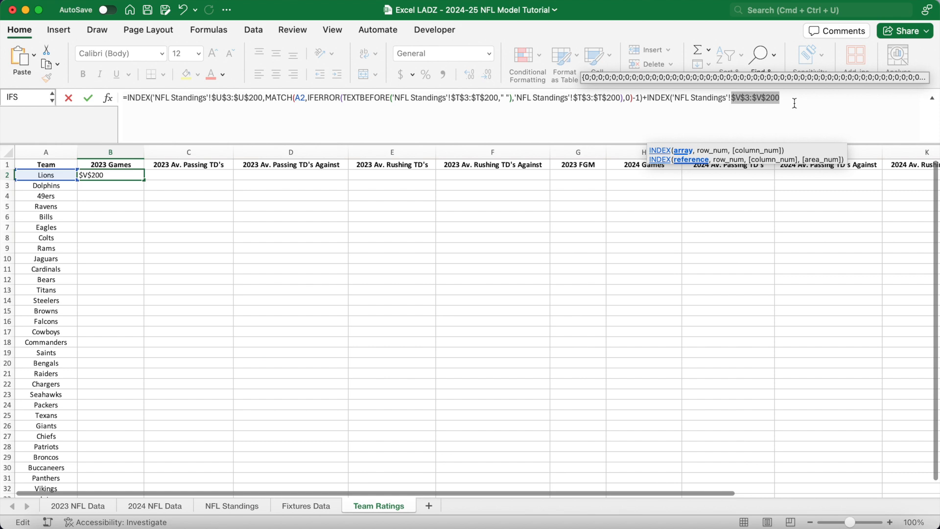
pyautogui.click(794, 101)
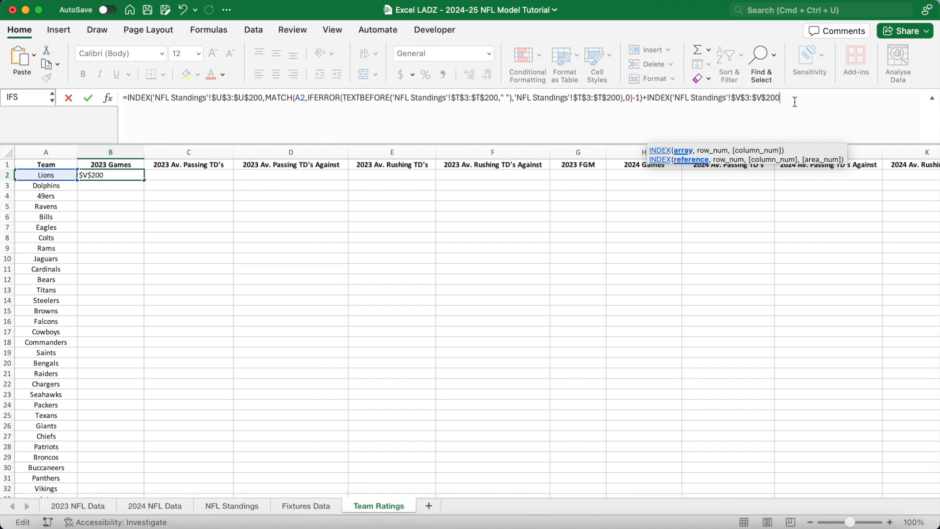
# Step: Give the second INDEX the row lookup MATCH(A2,IFERROR(TEXTBEFORE('NFL Standings'!$T$3:$T$200," ")
pyautogui.write(',MATCH')
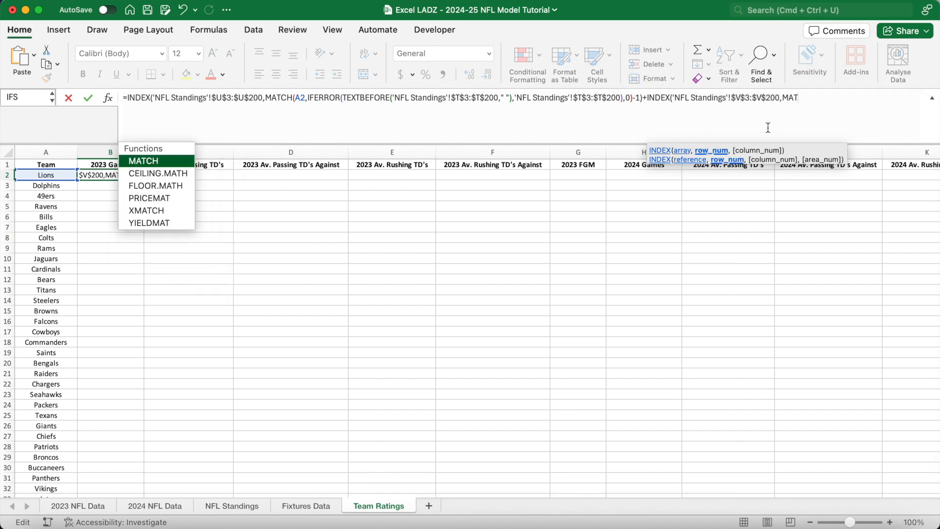
pyautogui.write('(A2')
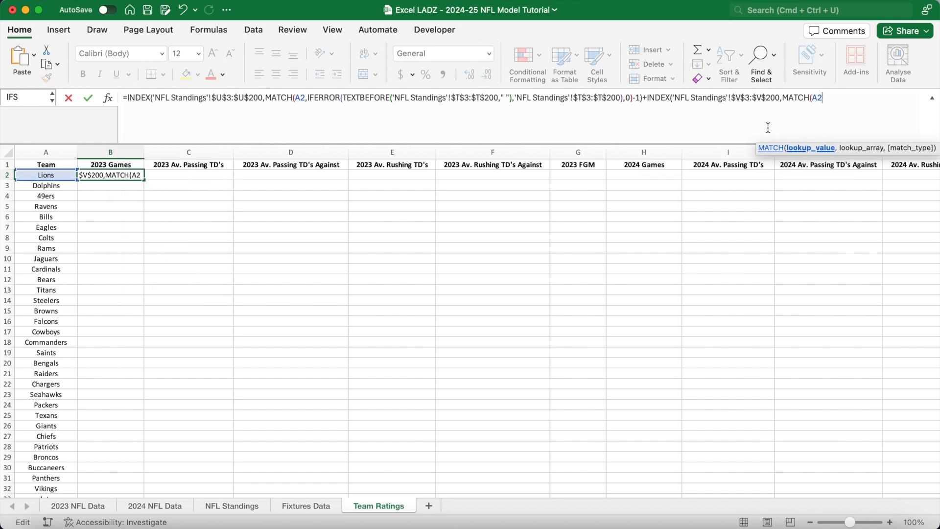
pyautogui.write(',IFERROR(')
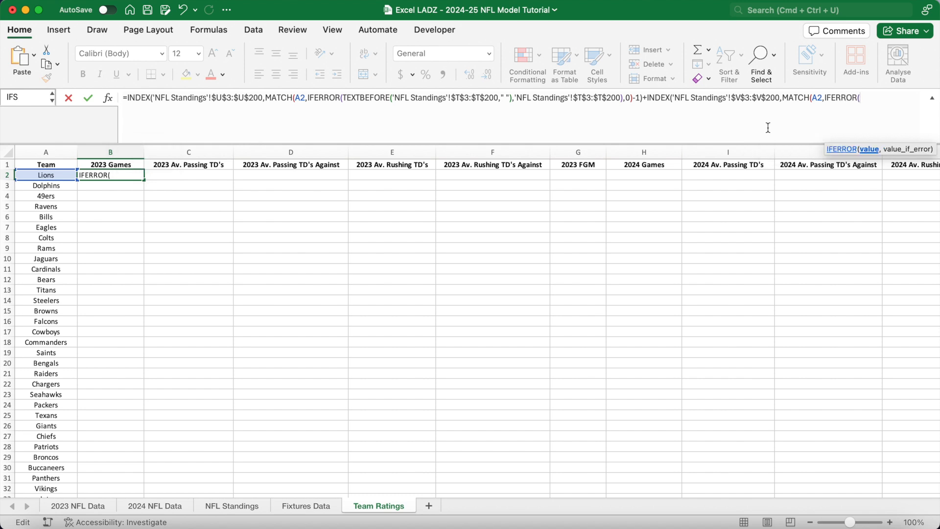
pyautogui.write('TEXTBEFORE')
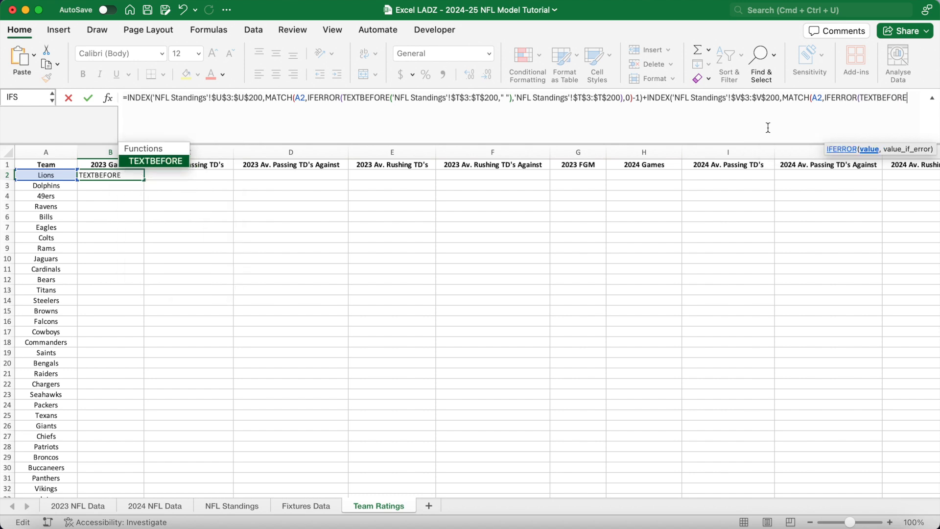
pyautogui.write('(')
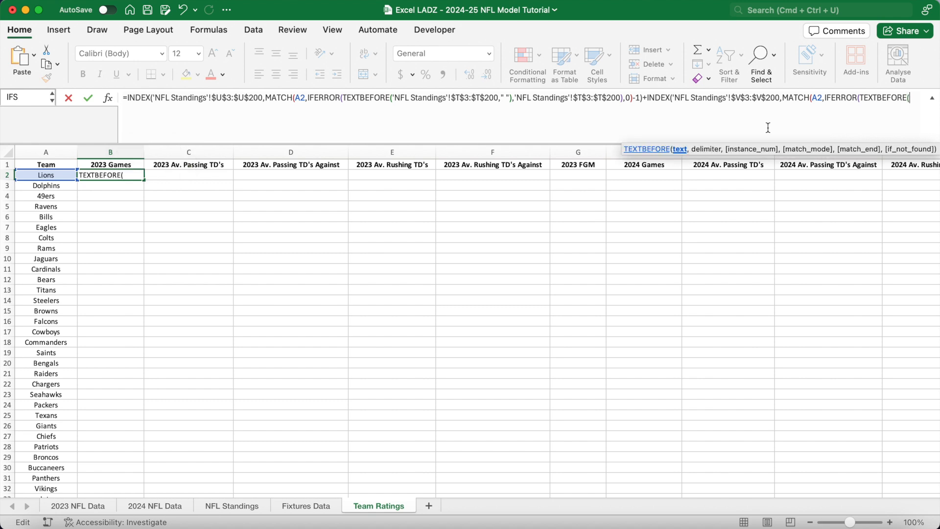
pyautogui.press('super+v')
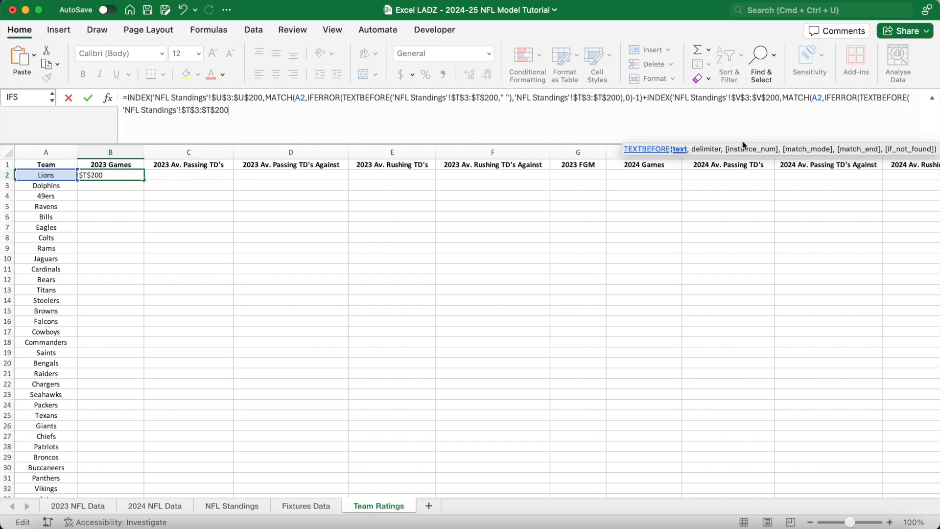
pyautogui.write(',')
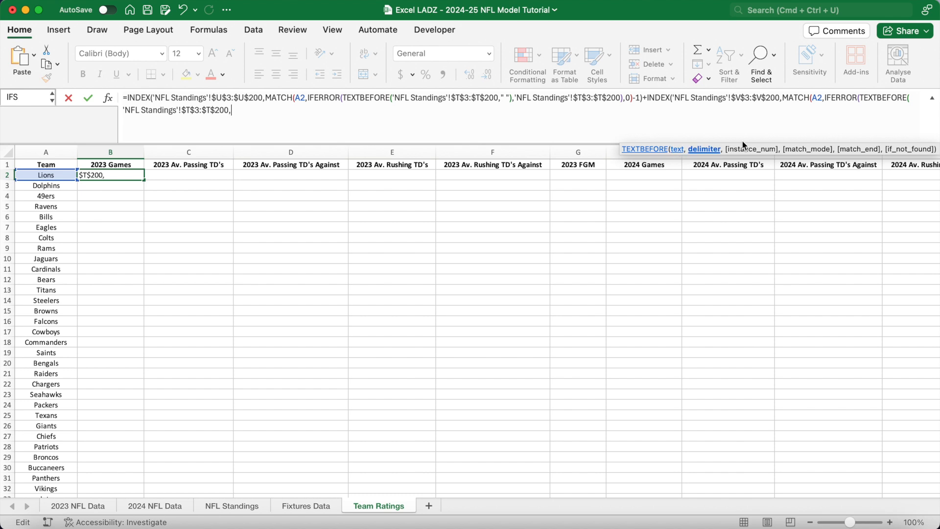
pyautogui.write(' " ")')
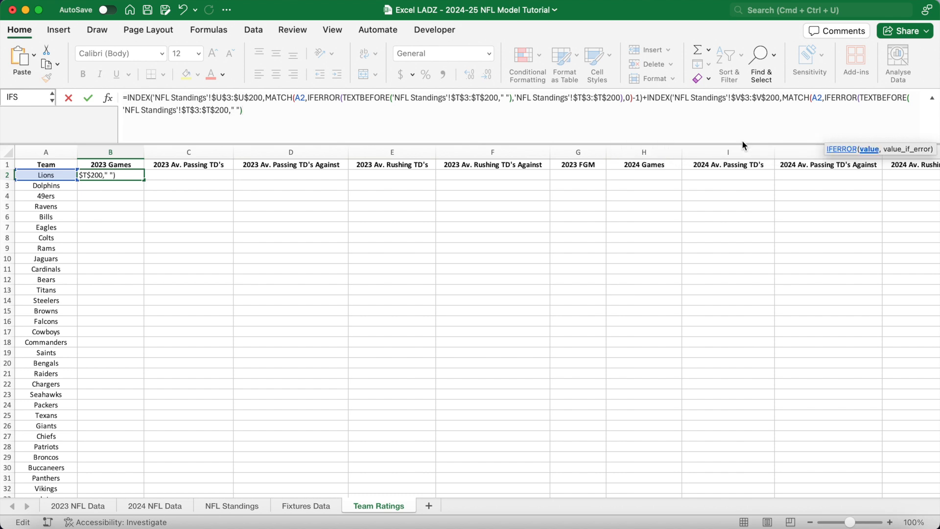
# Step: Complete the second INDEX with 'NFL Standings'!$T$3:$T$200 as the IFERROR fallback, match type 0 and a -1 row offset
pyautogui.write(',')
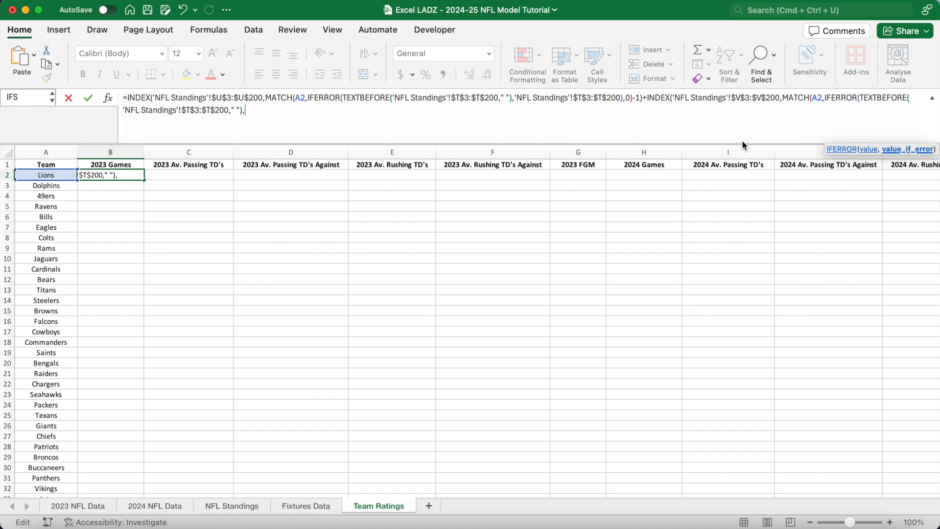
pyautogui.press('super+v')
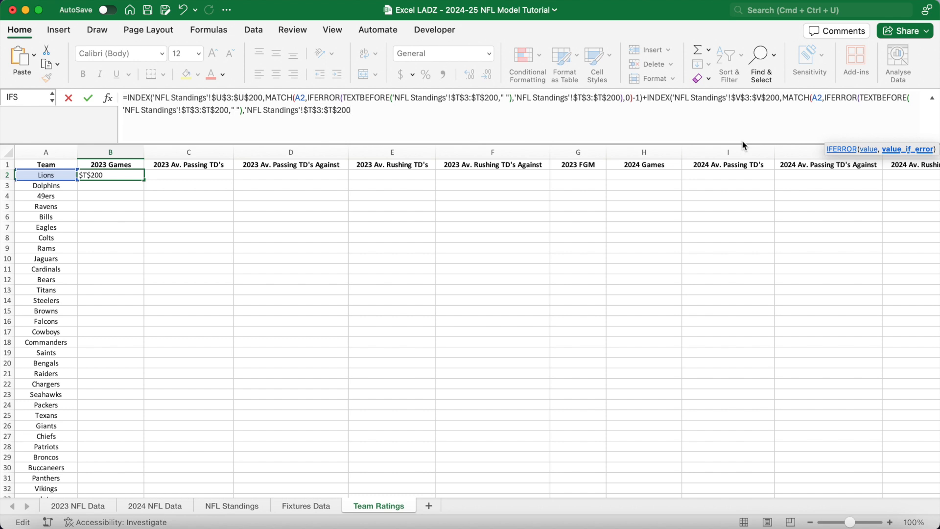
pyautogui.write('),0')
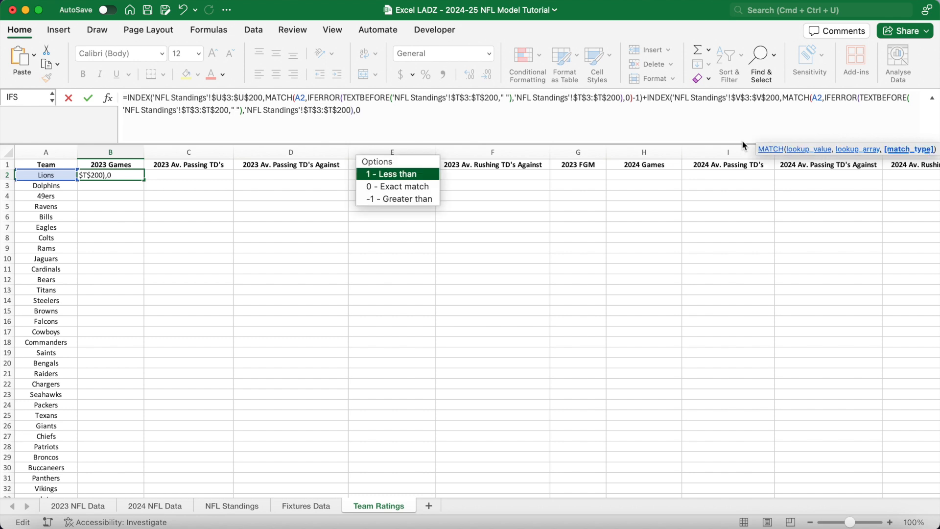
pyautogui.write(')')
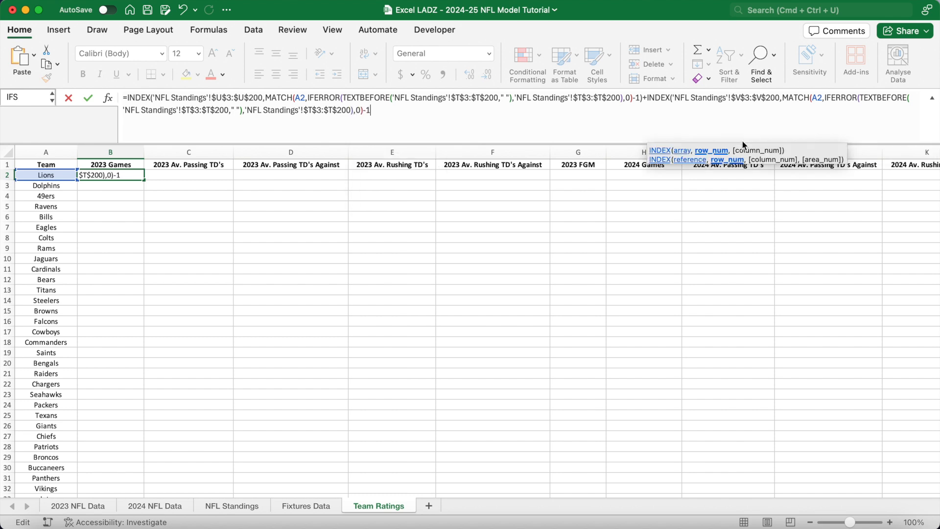
pyautogui.write('-1)')
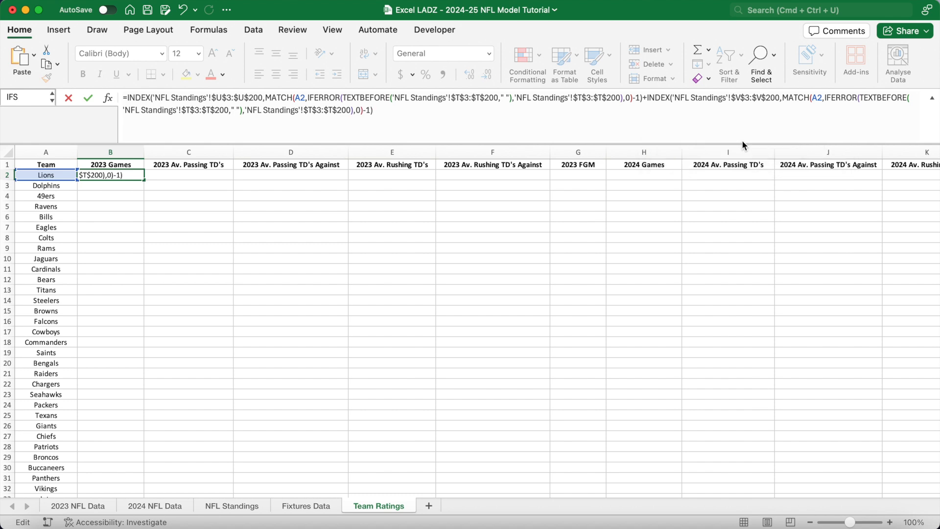
# Step: Add a third INDEX to the B2 formula with a plus sign, using the absolute array 'NFL Standings'!$W$3:$W$200
pyautogui.write('+INDEX(')
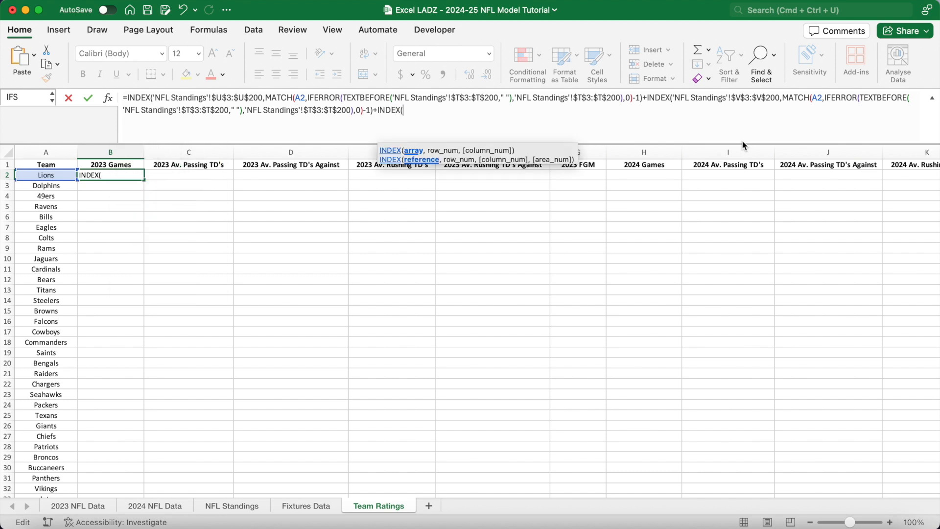
pyautogui.click(241, 505)
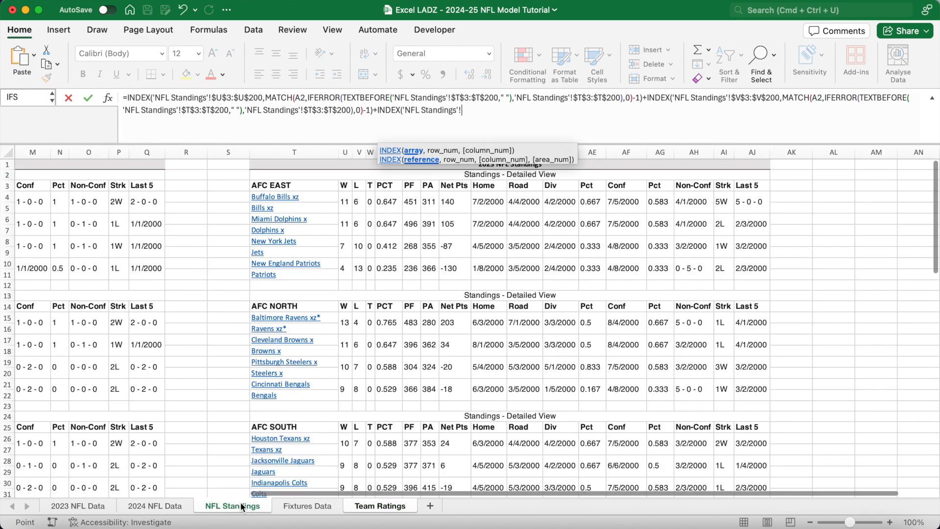
pyautogui.hscroll(2, 373, 319)
pyautogui.click(315, 186)
pyautogui.write(':W200')
pyautogui.press('F4')
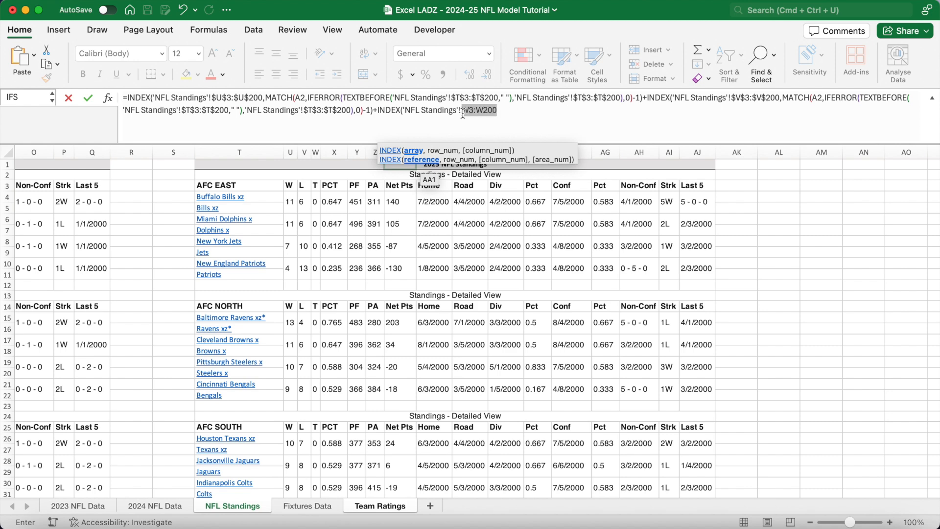
pyautogui.click(533, 112)
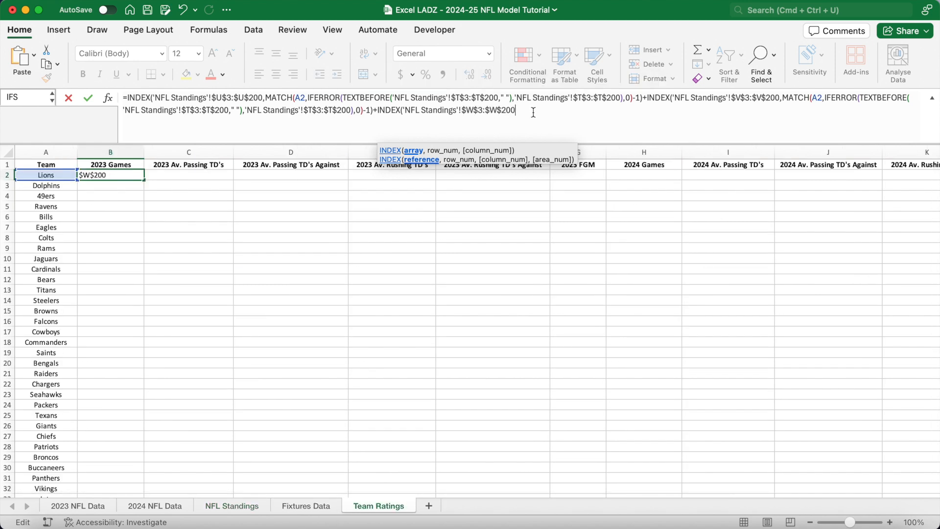
# Step: Give the third INDEX the row lookup MATCH(A2,IFERROR(TEXTBEFORE('NFL Standings'!$T$3:$T$200," ")
pyautogui.write(',MATCH(')
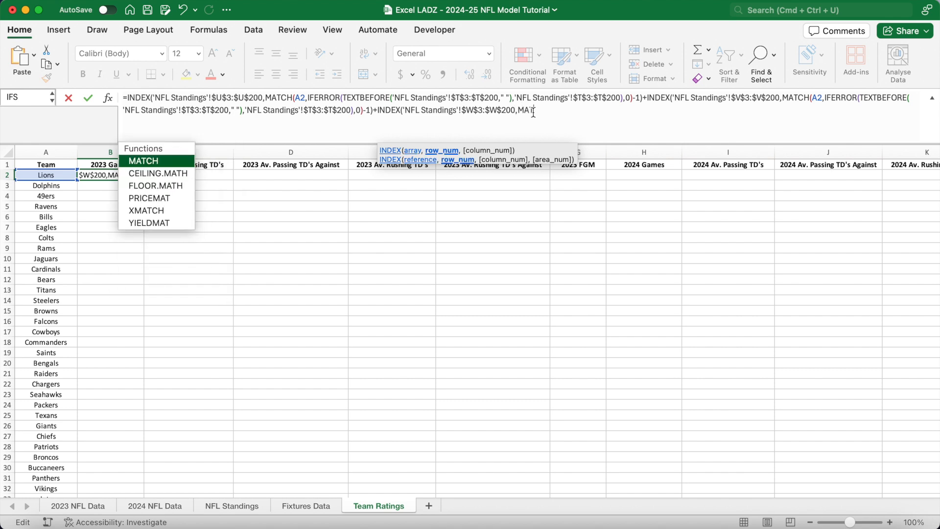
pyautogui.write('A')
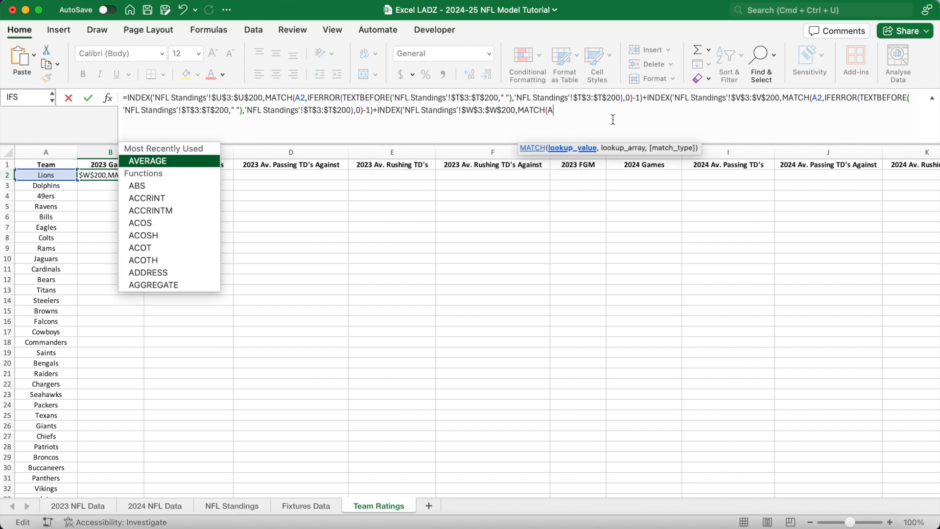
pyautogui.write('2,')
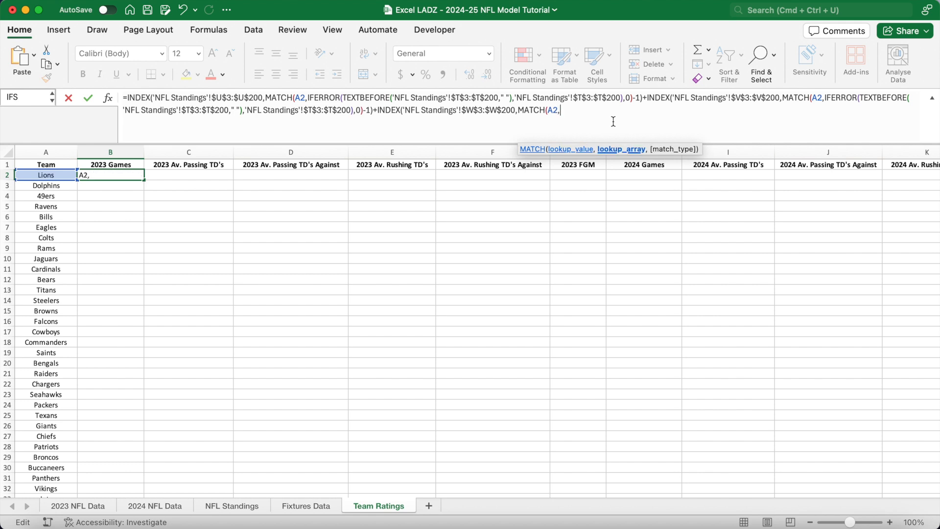
pyautogui.write('IFERROR(TEXT')
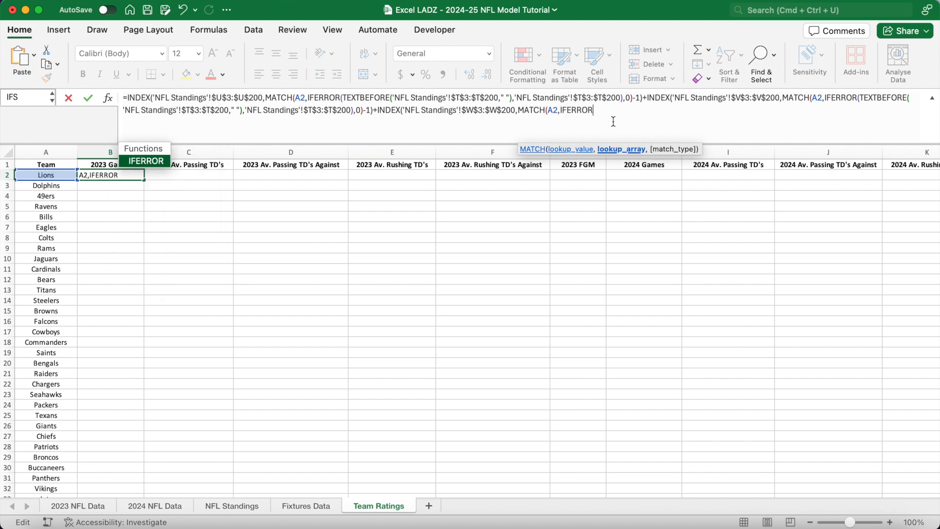
pyautogui.write('BEFORE(')
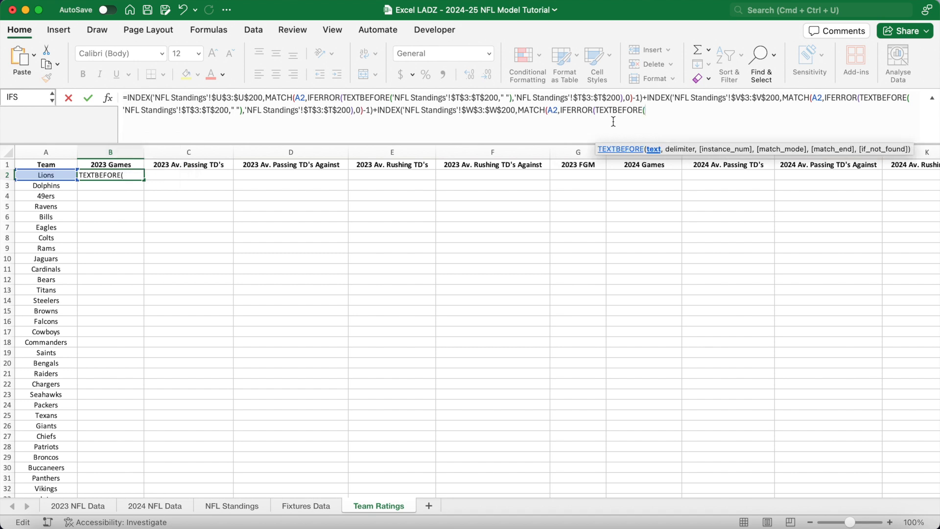
pyautogui.press('super+v')
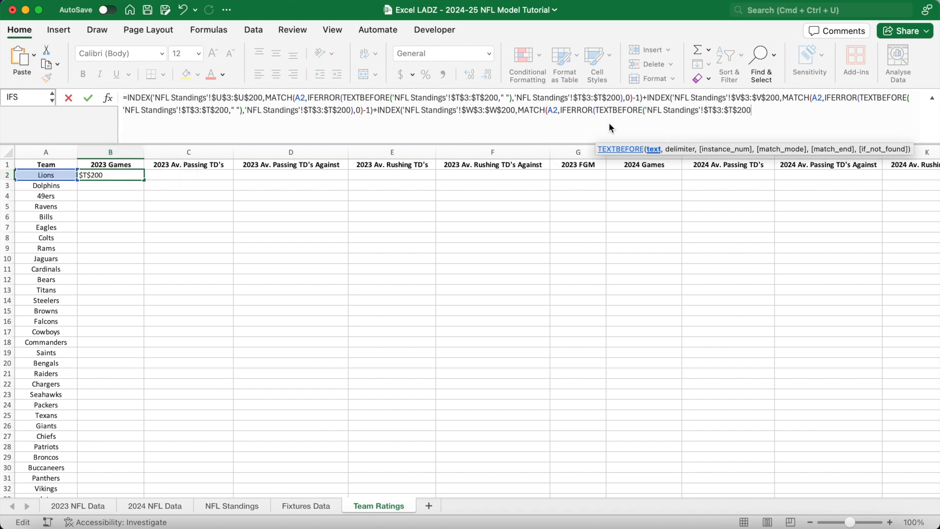
pyautogui.write(',"')
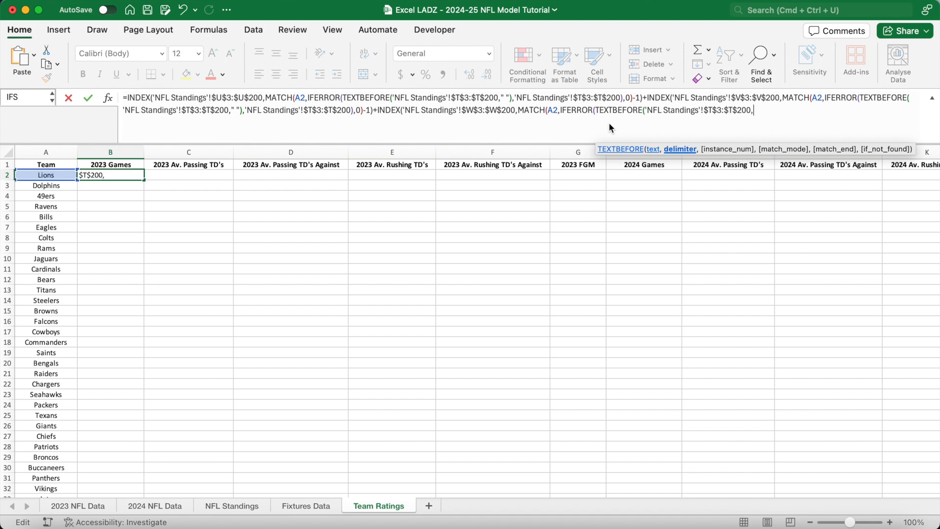
pyautogui.write(' "),')
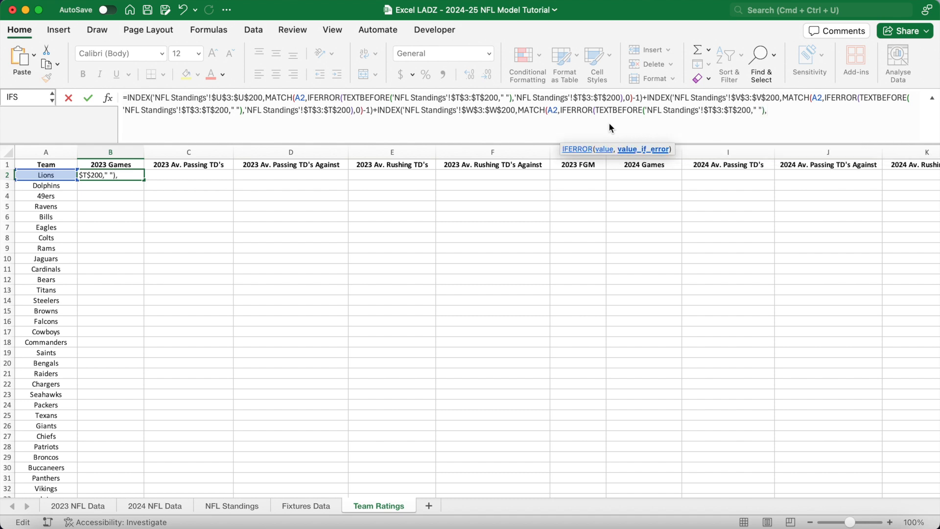
# Step: Finish the B2 formula with 'NFL Standings'!$T$3:$T$200 as the third IFERROR fallback, match type 0 and a -1 row offset
pyautogui.press('super+v')
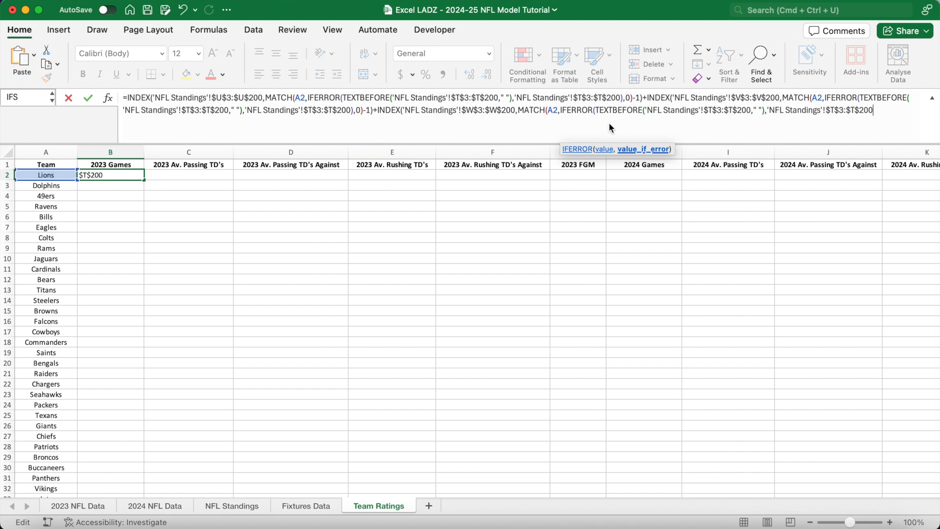
pyautogui.write('),')
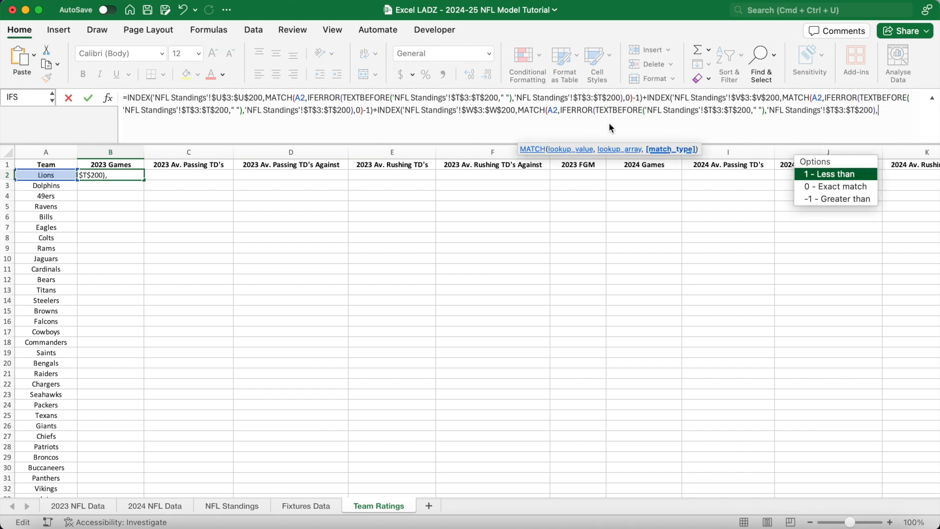
pyautogui.write('0)')
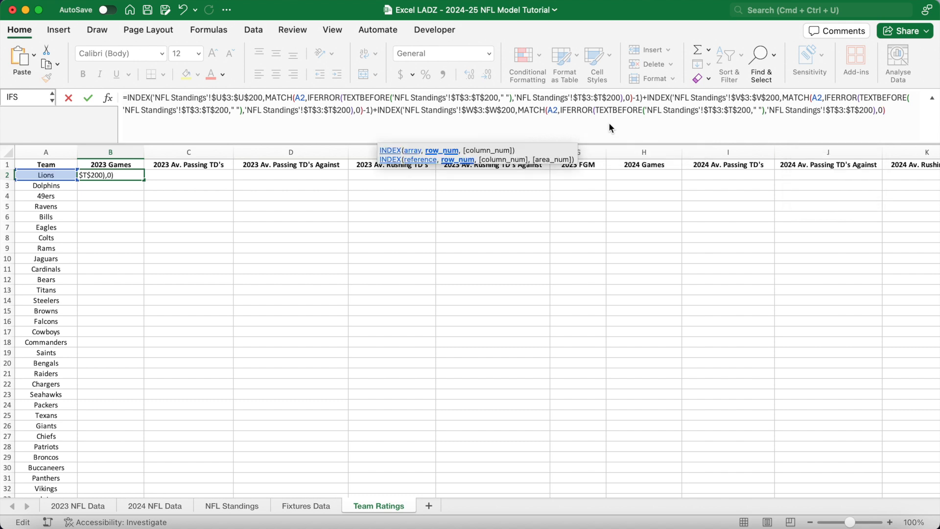
pyautogui.write('-1)')
pyautogui.press('Return')
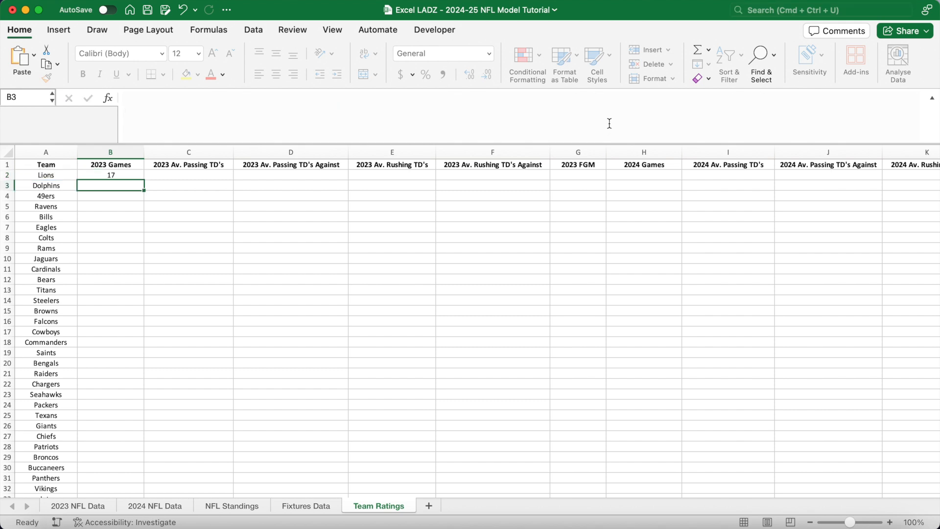
# Step: Fill the 2023 Games formula from B2 down to the last team in row 33
pyautogui.click(140, 178)
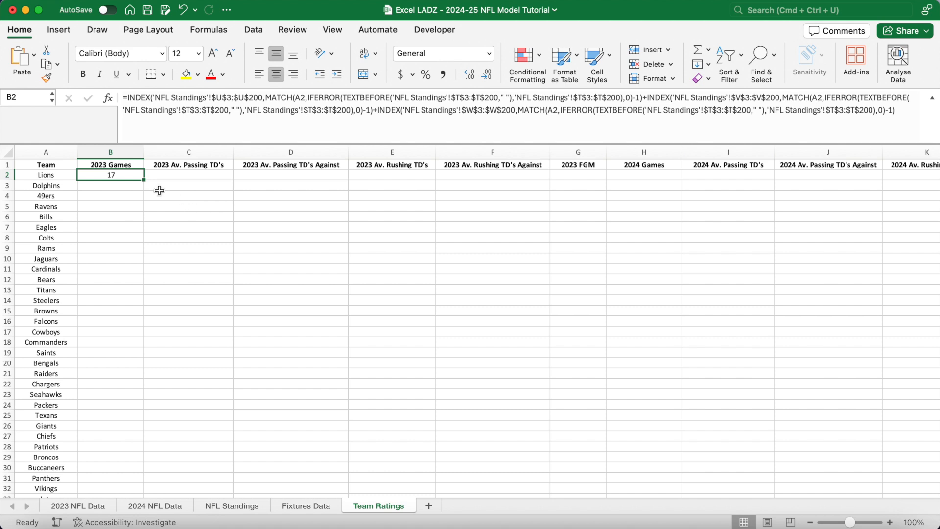
pyautogui.doubleClick(143, 182)
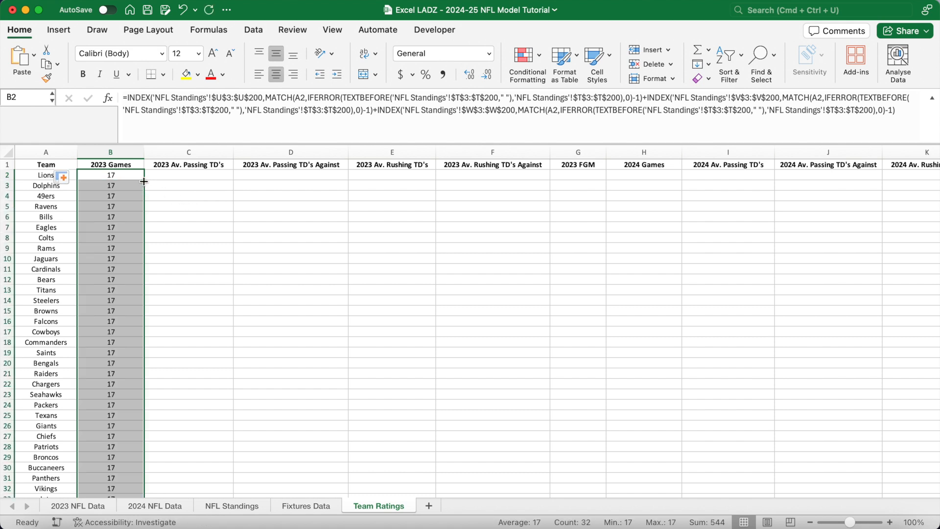
pyautogui.scroll(-3, 177, 251)
pyautogui.scroll(3, 177, 251)
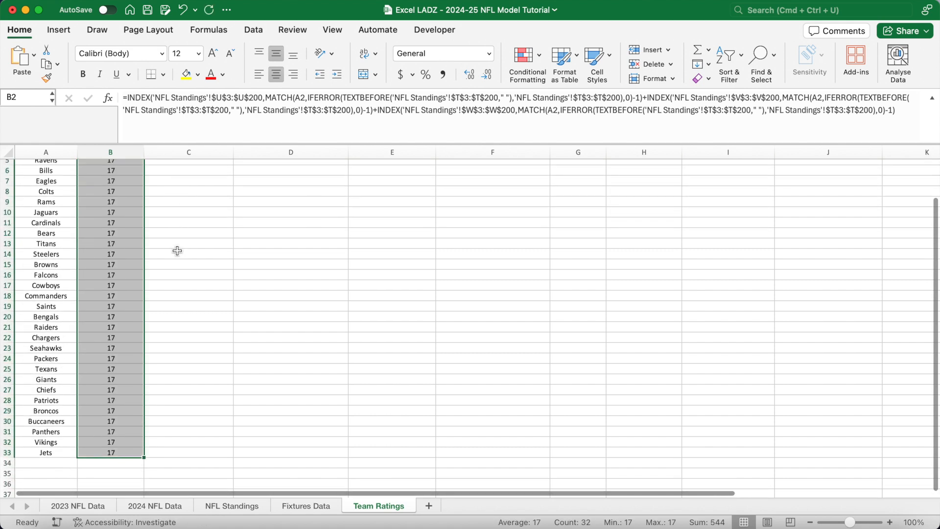
pyautogui.scroll(-1, 177, 250)
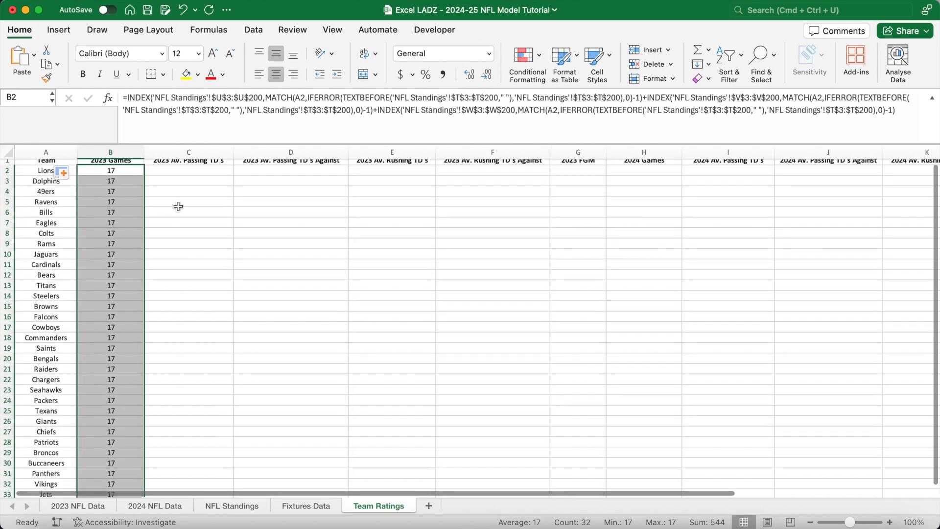
# Step: Shrink the formula bar to one line and start an XLOOKUP formula in C2 with A2 as the lookup value
pyautogui.click(176, 169)
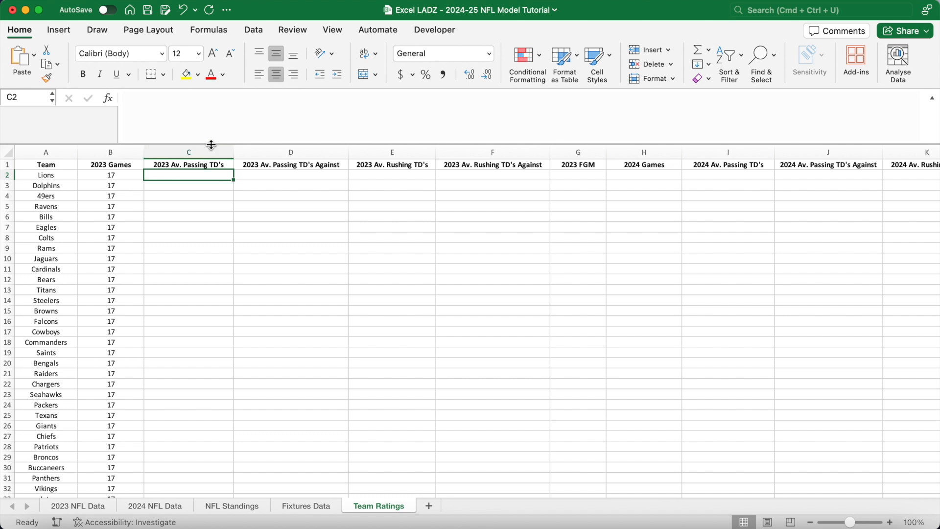
pyautogui.moveTo(211, 145); pyautogui.dragTo(211, 104)
pyautogui.click(195, 97)
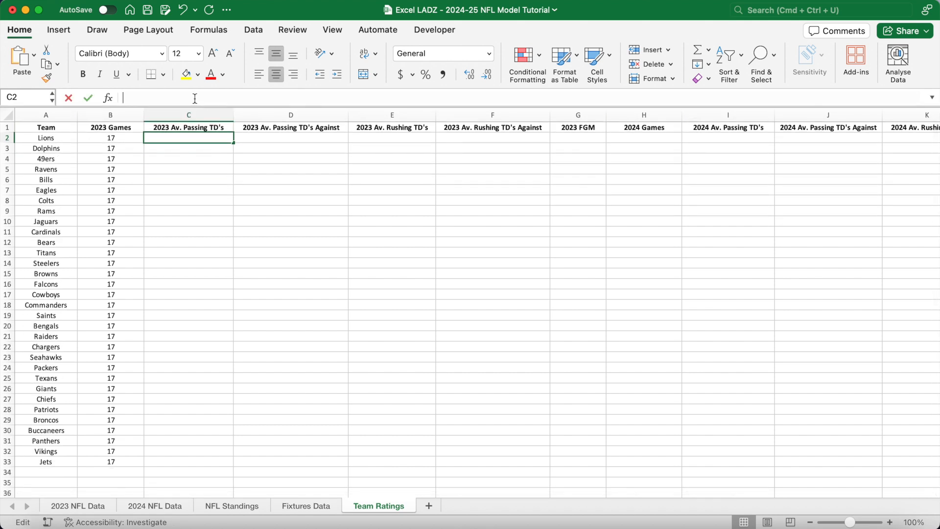
pyautogui.write('=X')
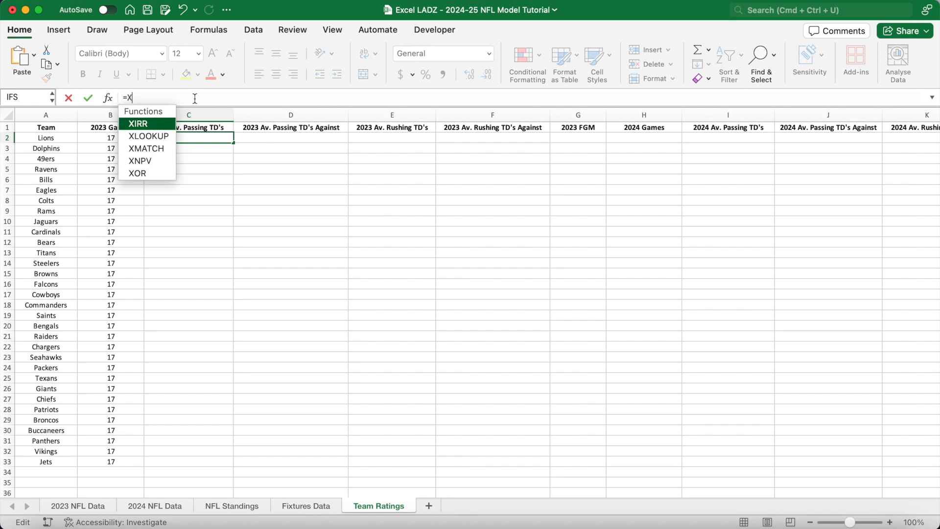
pyautogui.write('LOOKUP(')
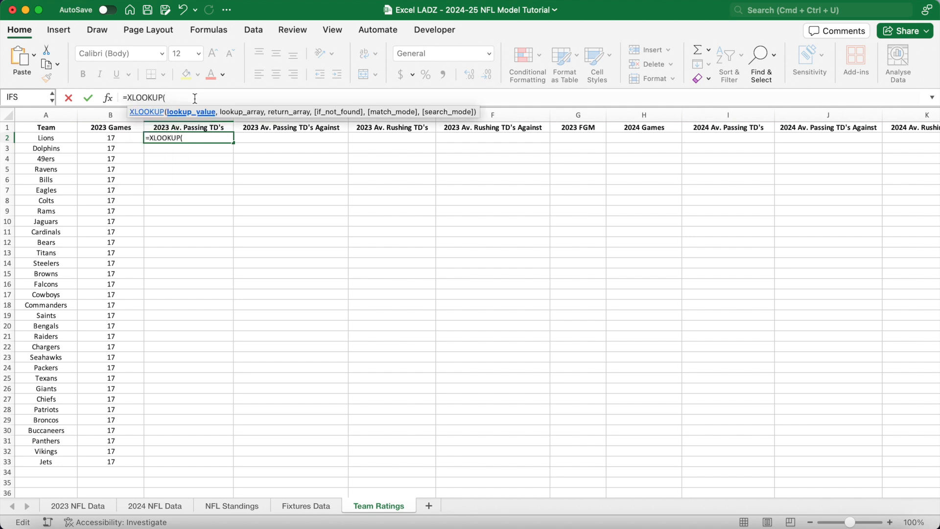
pyautogui.write('A')
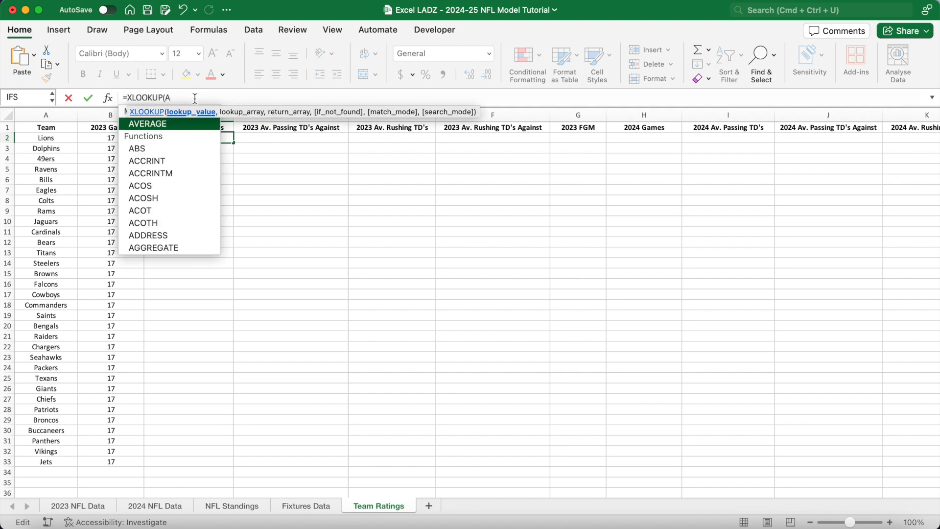
pyautogui.write('2,')
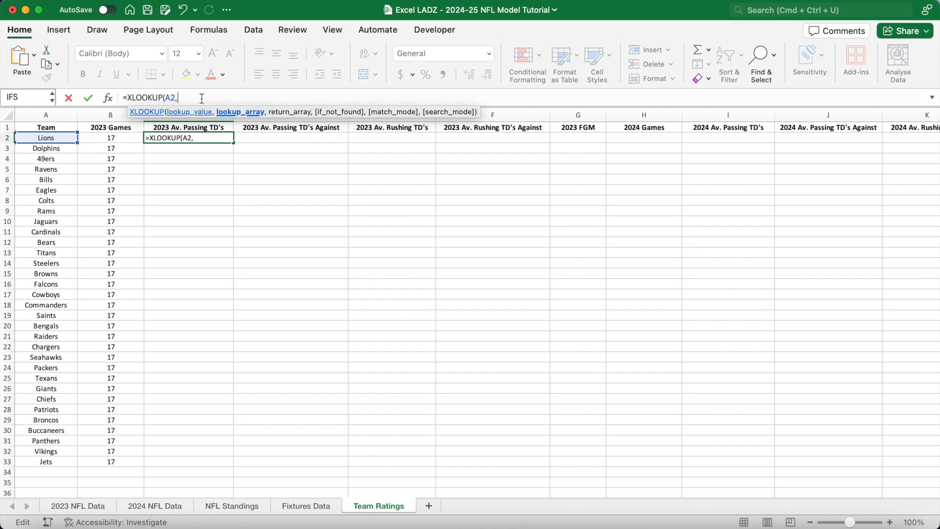
# Step: Set the XLOOKUP lookup array to '2023 NFL Data'!A3:A200, the Team column of the 2023 scoring table
pyautogui.click(98, 512)
pyautogui.scroll(5, 80, 232)
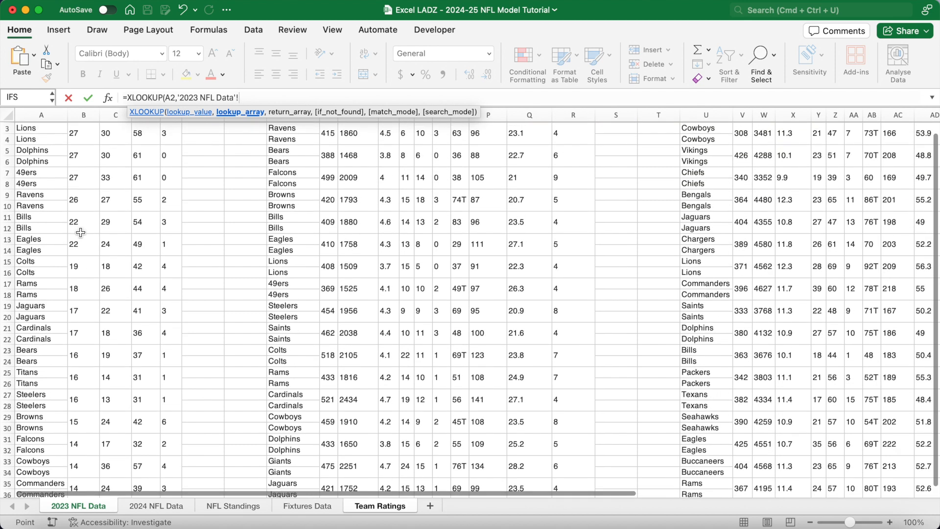
pyautogui.scroll(3, 81, 232)
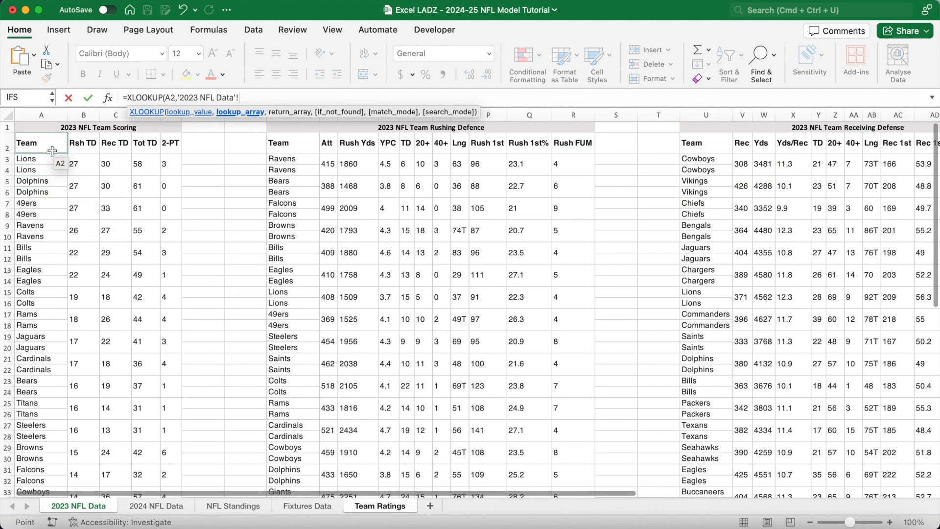
pyautogui.click(50, 157)
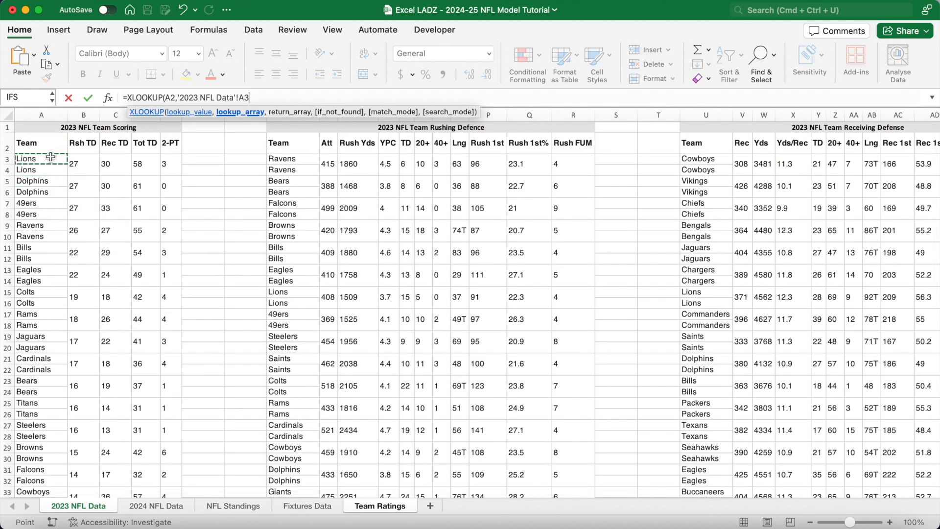
pyautogui.write(':A200')
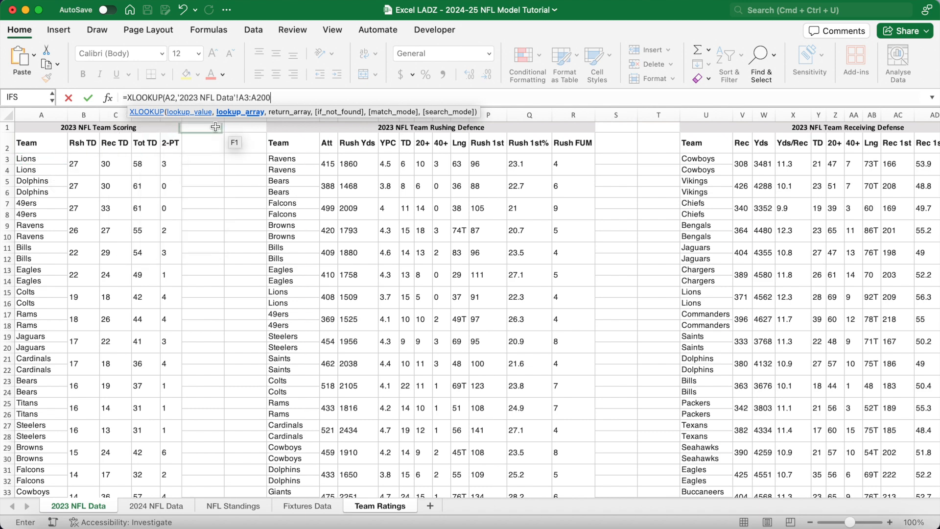
pyautogui.moveTo(272, 98); pyautogui.dragTo(240, 100)
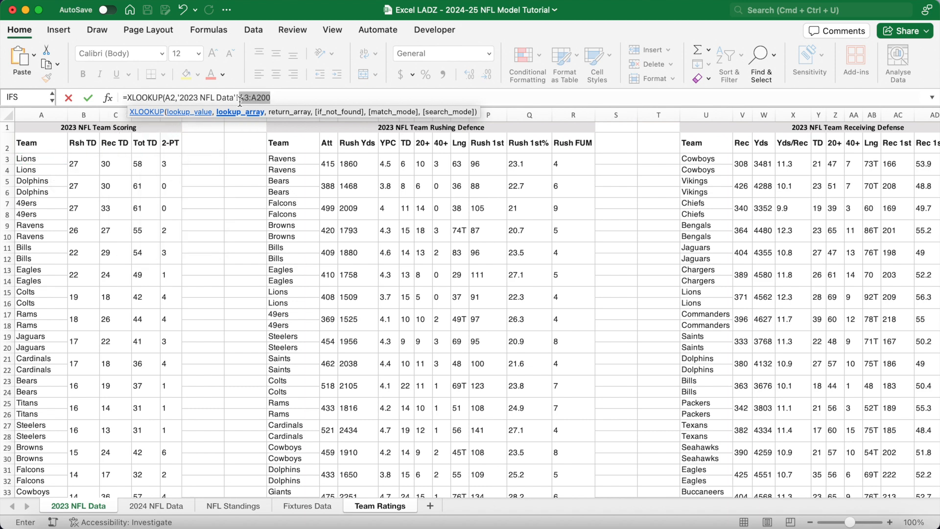
pyautogui.click(281, 100)
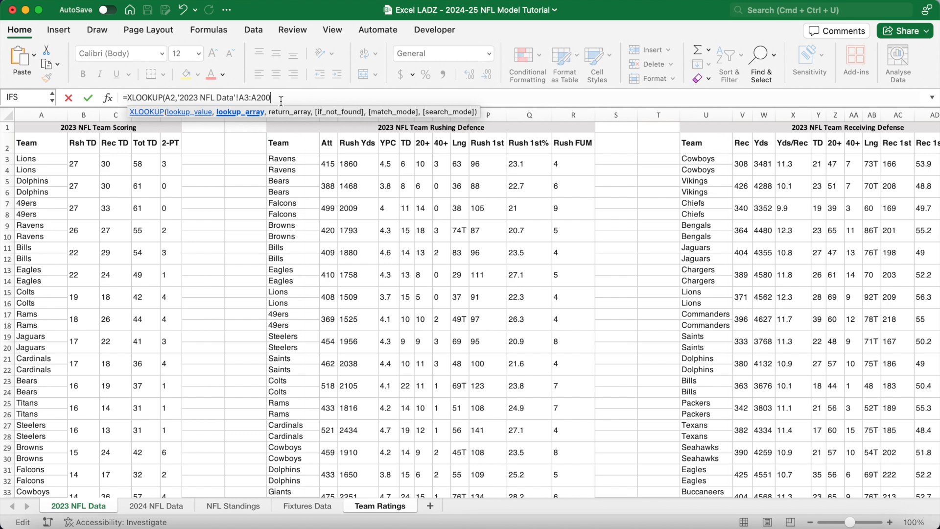
pyautogui.write(',')
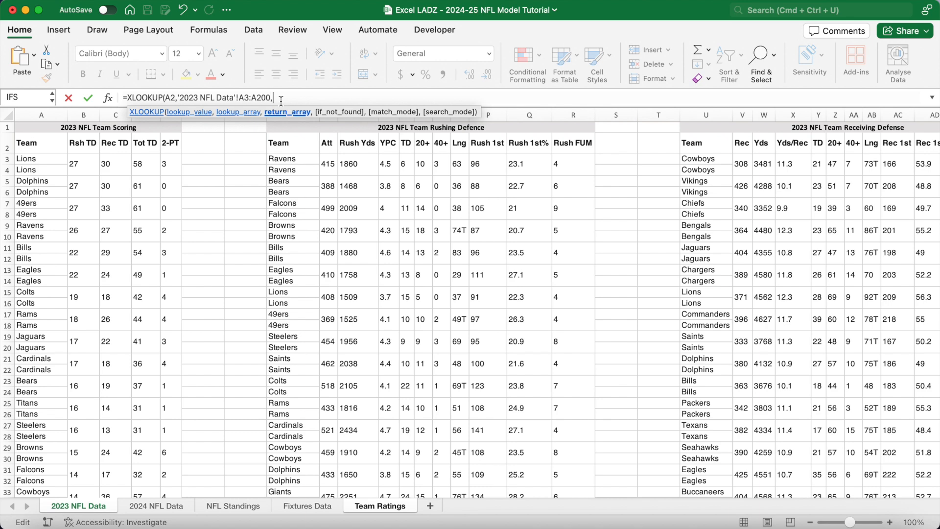
# Step: Set the XLOOKUP return array to '2023 NFL Data'!C3:C200, the Rec TD column
pyautogui.click(122, 160)
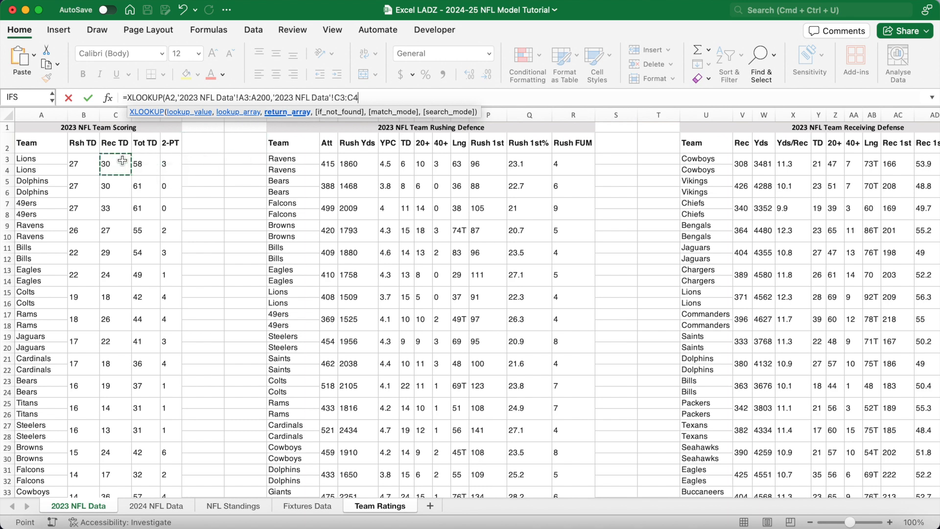
pyautogui.press('BackSpace')
pyautogui.press('BackSpace')
pyautogui.write('C200')
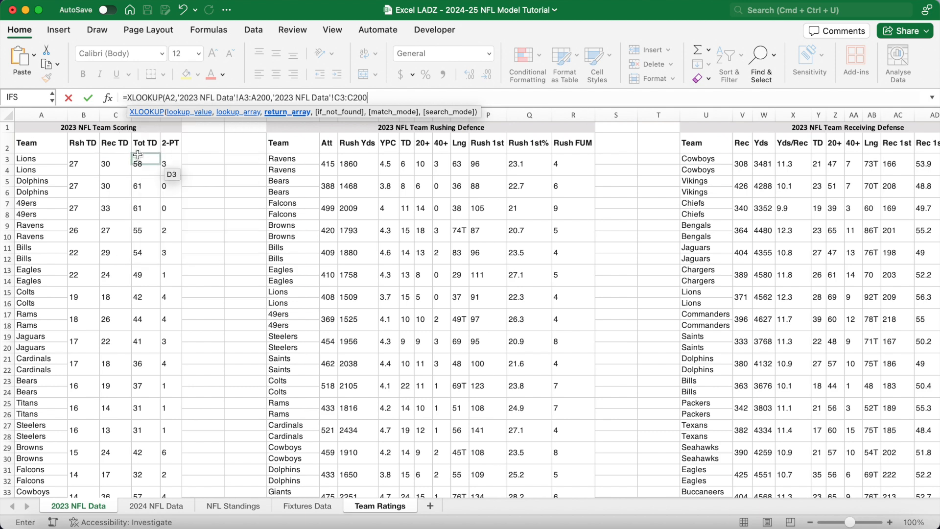
# Step: Make both '2023 NFL Data' ranges in the C2 XLOOKUP absolute and enter the completed formula
pyautogui.write(')')
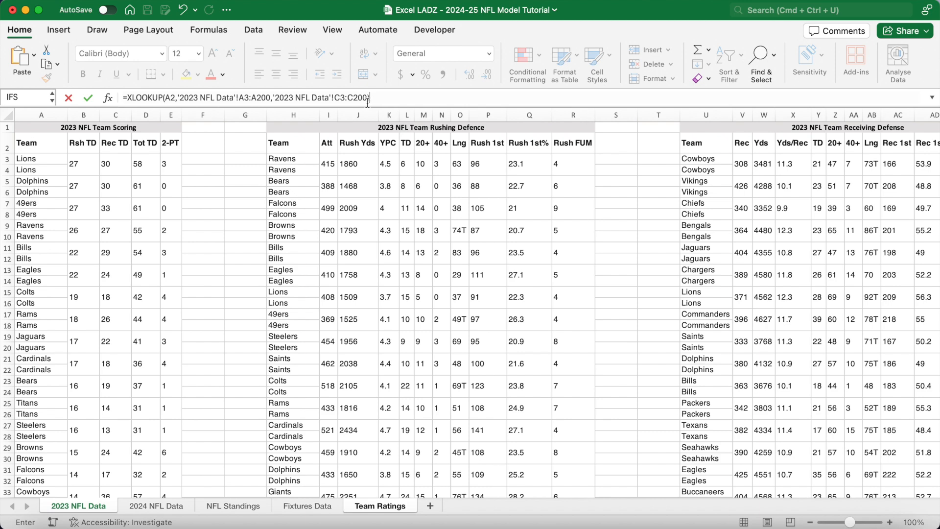
pyautogui.moveTo(368, 101); pyautogui.dragTo(177, 98)
pyautogui.press('F4')
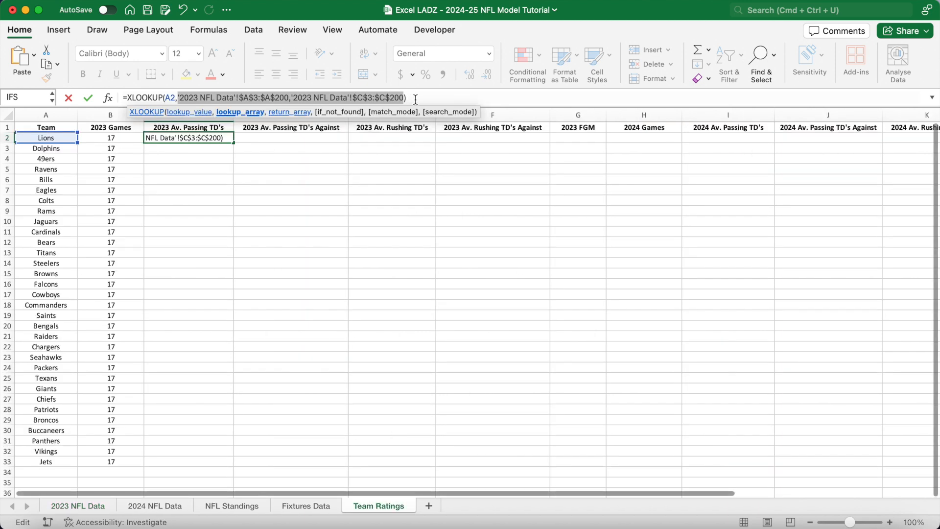
pyautogui.click(415, 98)
pyautogui.press('Return')
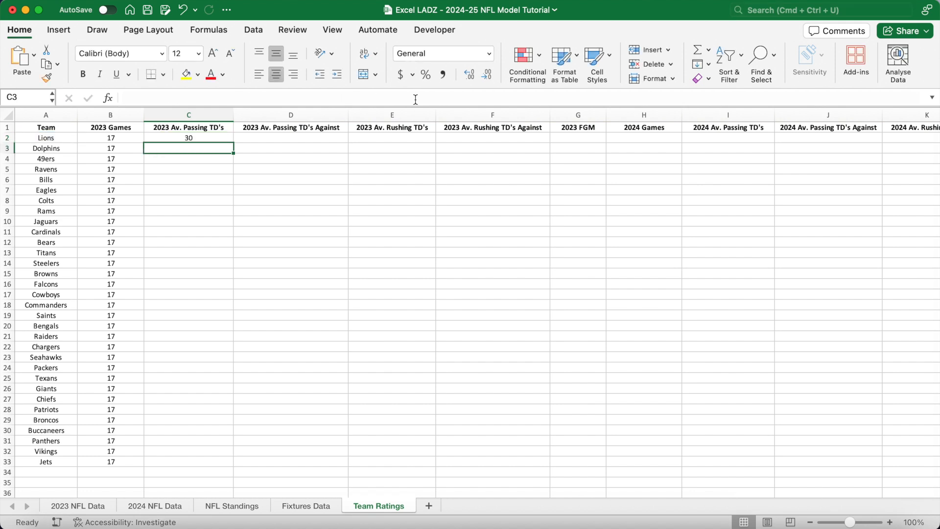
# Step: Fill the 2023 Av. Passing TD's formula from C2 down to row 33 and check the Lions' result against Rec TD on the 2023 NFL Data sheet
pyautogui.click(228, 141)
pyautogui.doubleClick(233, 143)
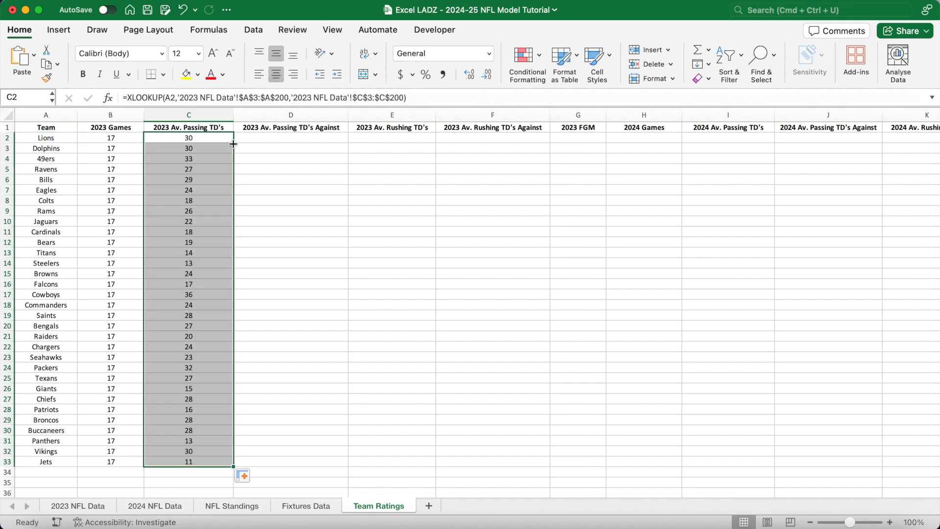
pyautogui.click(210, 141)
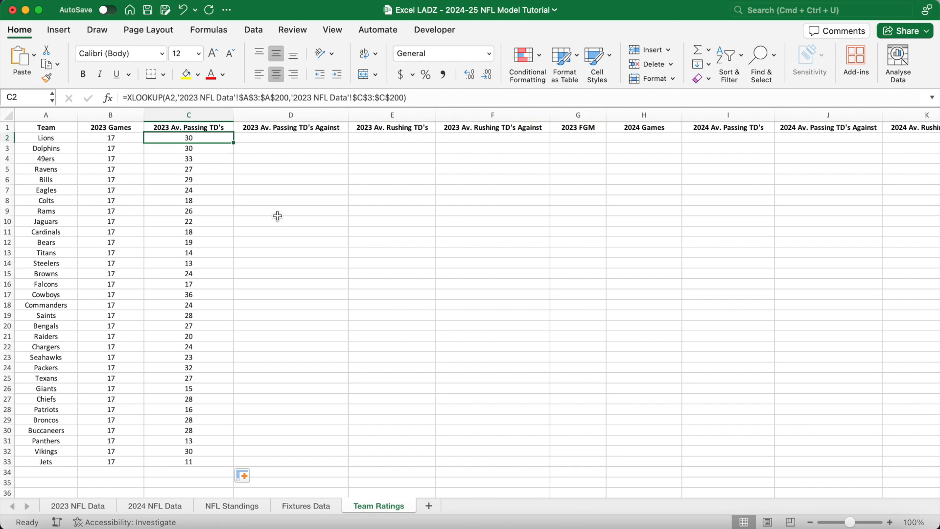
pyautogui.click(98, 507)
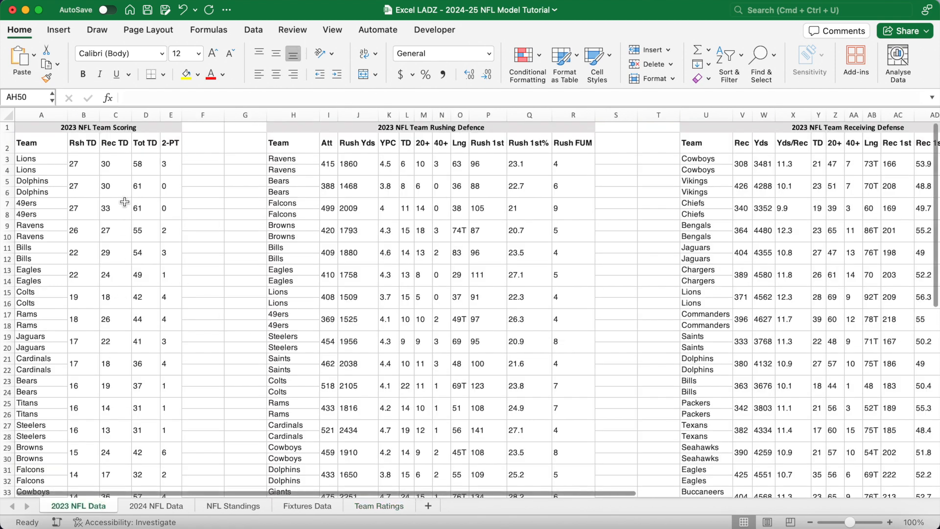
pyautogui.click(118, 164)
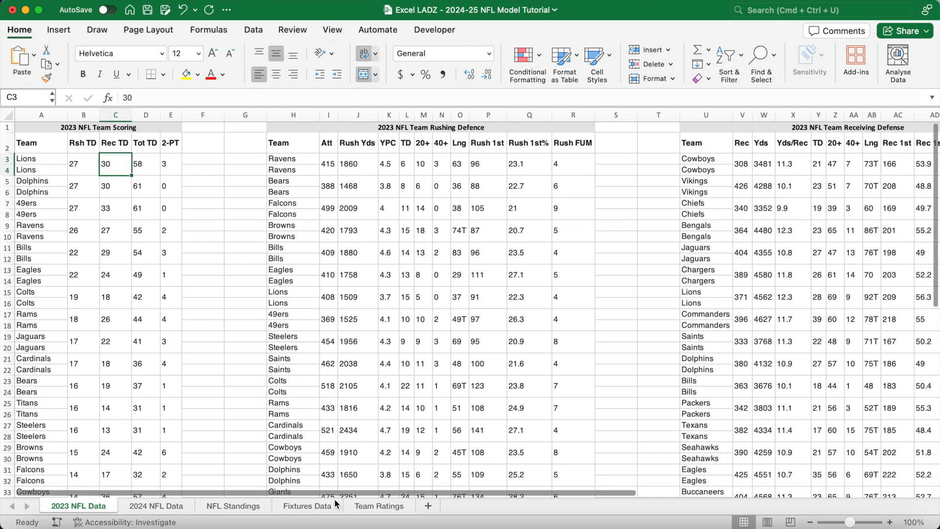
pyautogui.click(358, 506)
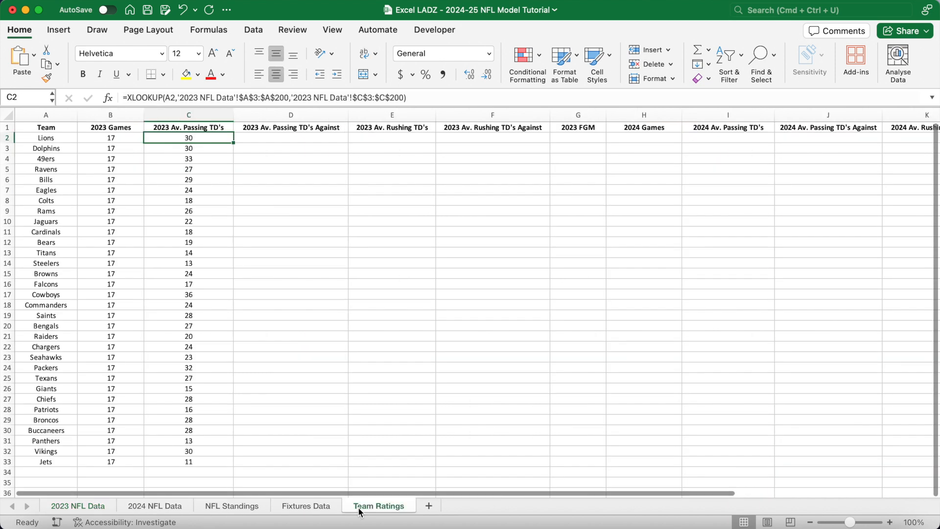
# Step: Start an XLOOKUP in D2 with A2 as the lookup value and '2023 NFL Data'!U3:U200, the Receiving Defence Team column, as the lookup array
pyautogui.click(273, 136)
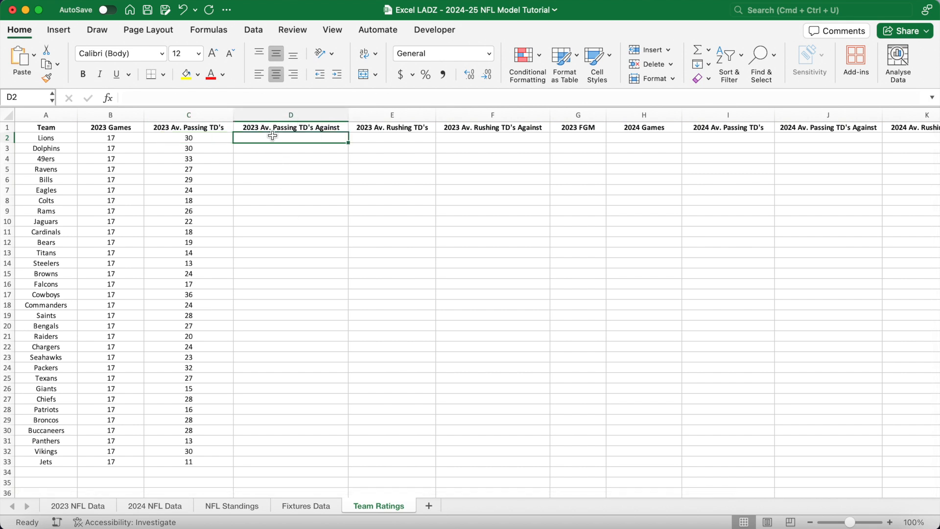
pyautogui.write('=XLOOKUP(A2,')
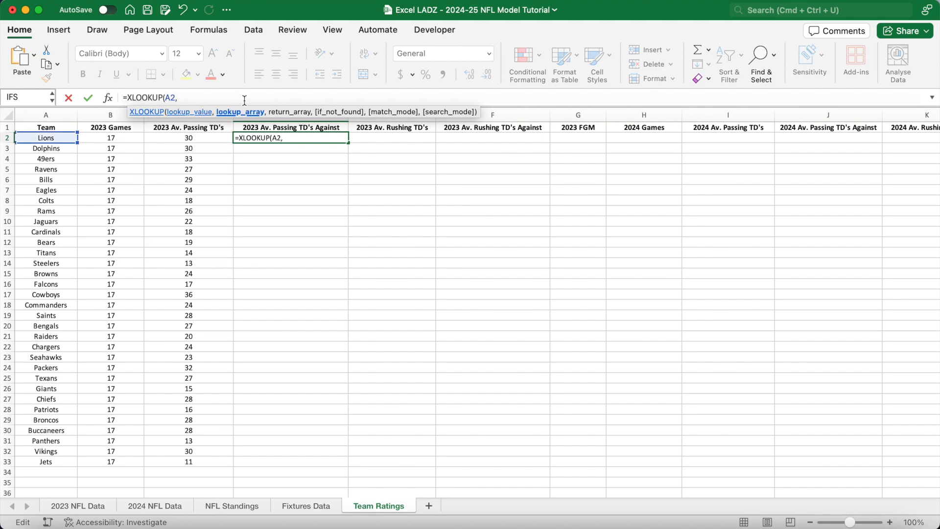
pyautogui.click(93, 509)
pyautogui.hscroll(3, 407, 237)
pyautogui.click(585, 159)
pyautogui.write(':U')
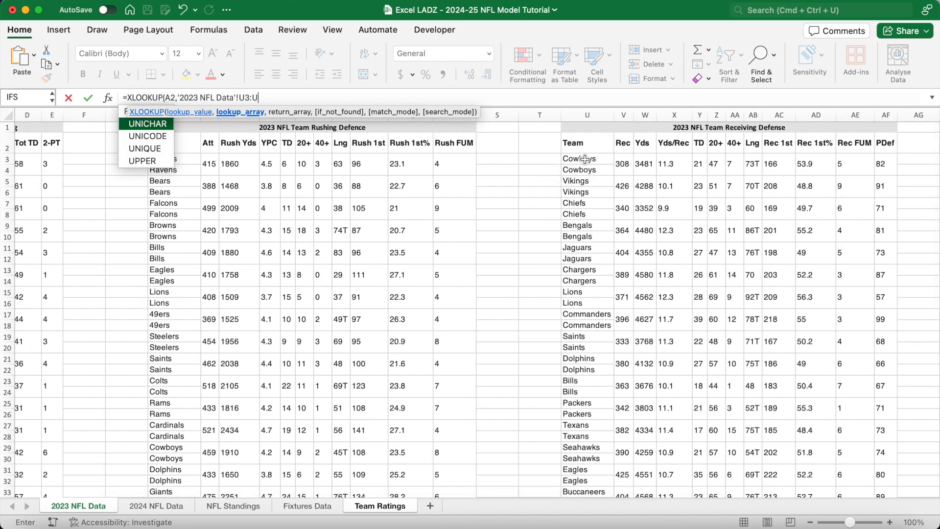
pyautogui.write('200,')
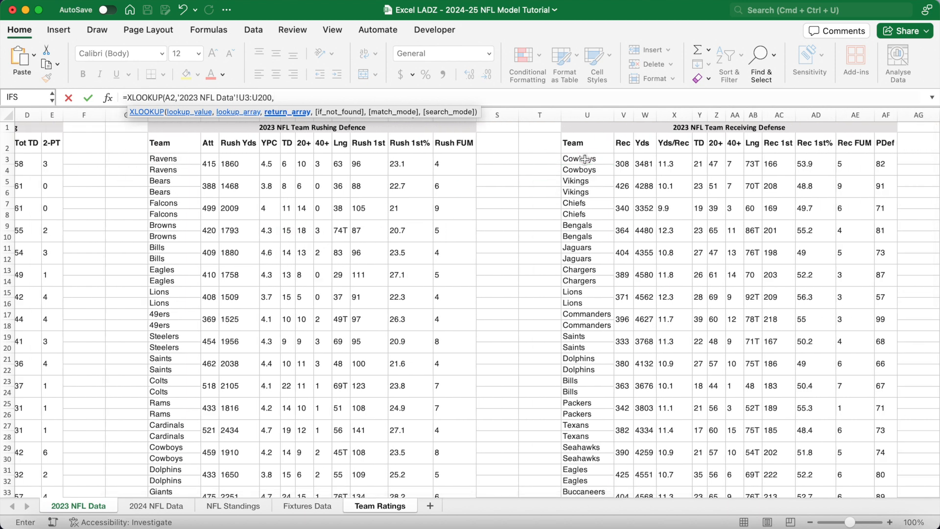
# Step: Set the D2 XLOOKUP return array to '2023 NFL Data'!Y3:Y200, the TD column of the Receiving Defence table
pyautogui.click(696, 163)
pyautogui.press('BackSpace')
pyautogui.write('200')
# Step: Make both ranges in the D2 formula absolute and fill 2023 Av. Passing TD's Against down to row 33
pyautogui.moveTo(368, 98); pyautogui.dragTo(177, 97)
pyautogui.press('F4')
pyautogui.press('Return')
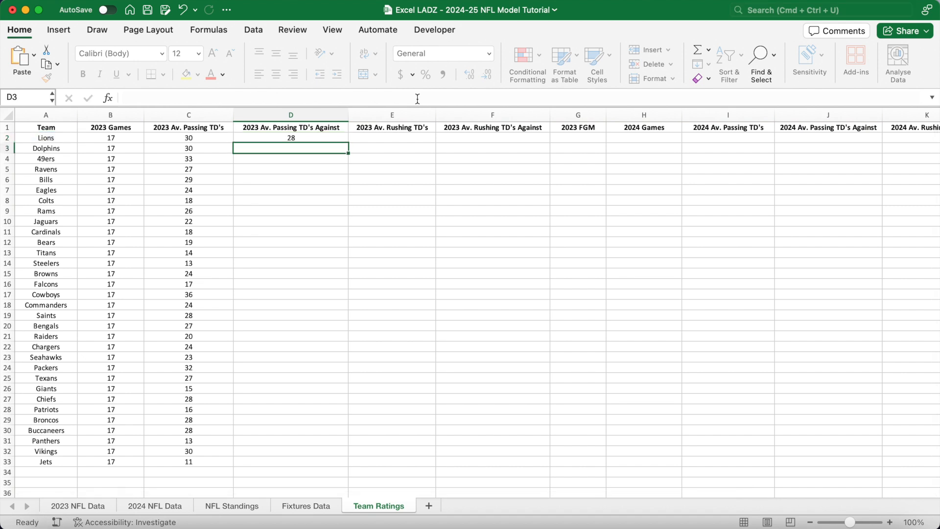
pyautogui.click(344, 139)
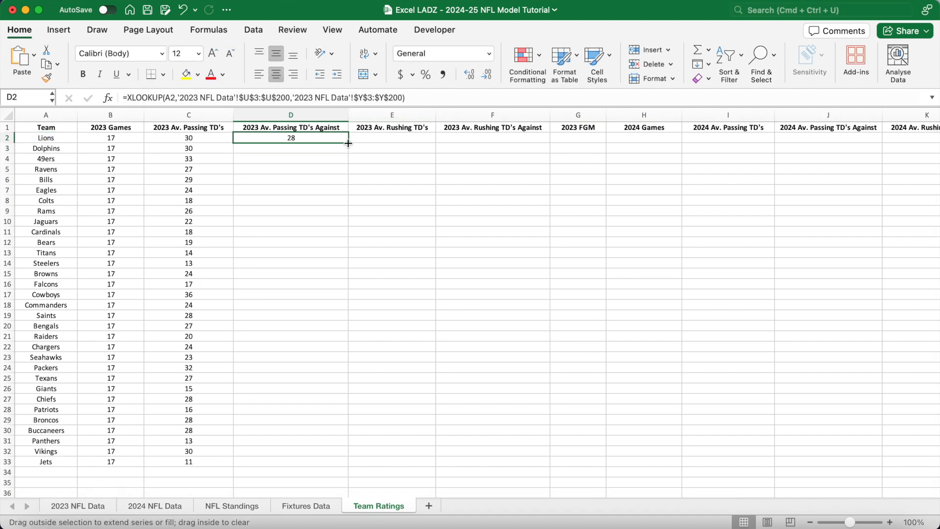
pyautogui.doubleClick(347, 142)
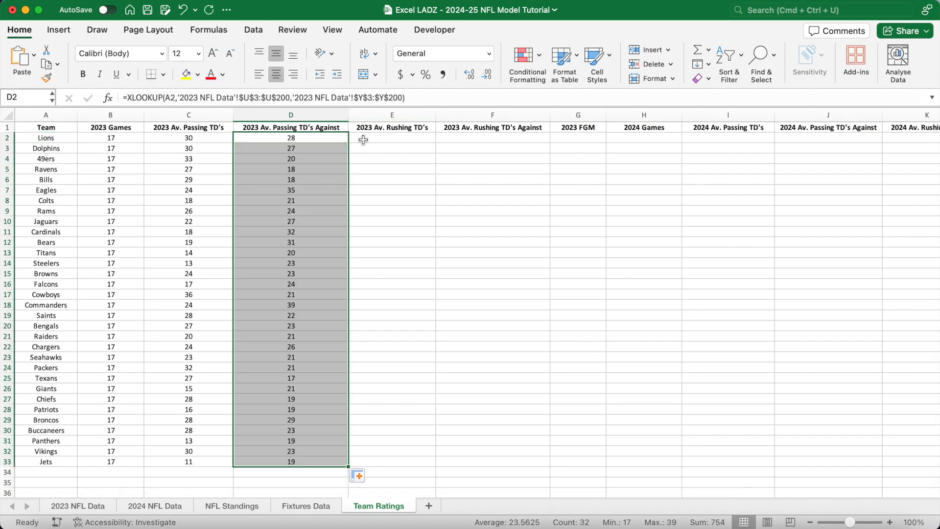
# Step: Start an XLOOKUP in E2 with A2 as the lookup value and '2023 NFL Data'!A3:A200, the scoring table's Team column, as the lookup array
pyautogui.click(370, 138)
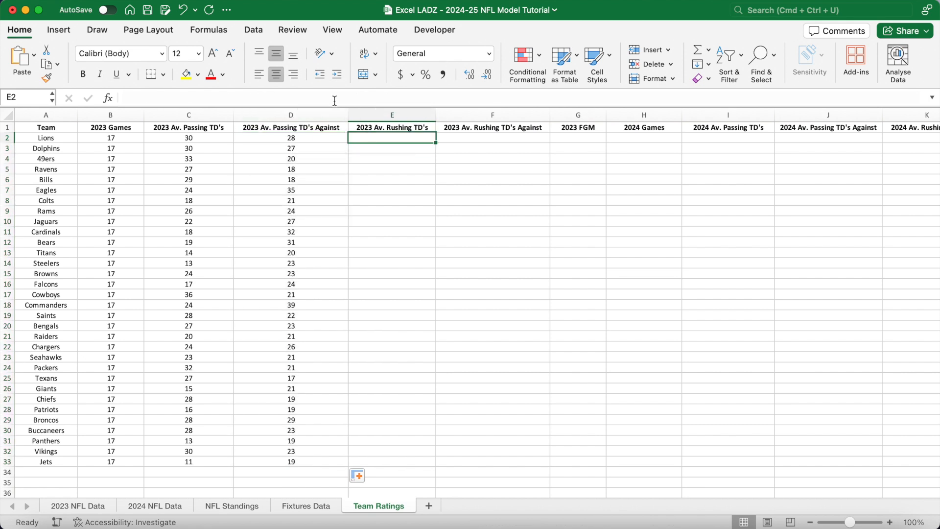
pyautogui.write('=XLOOKUP(A2')
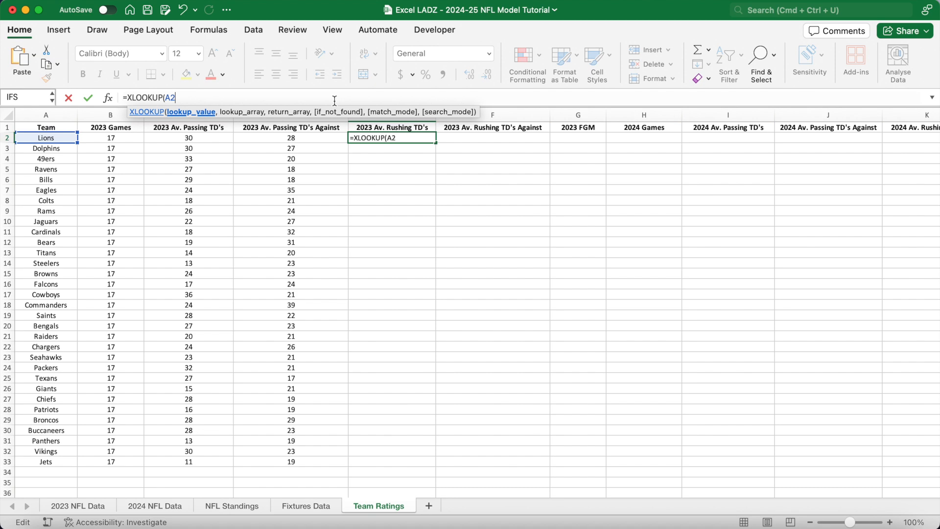
pyautogui.write(',')
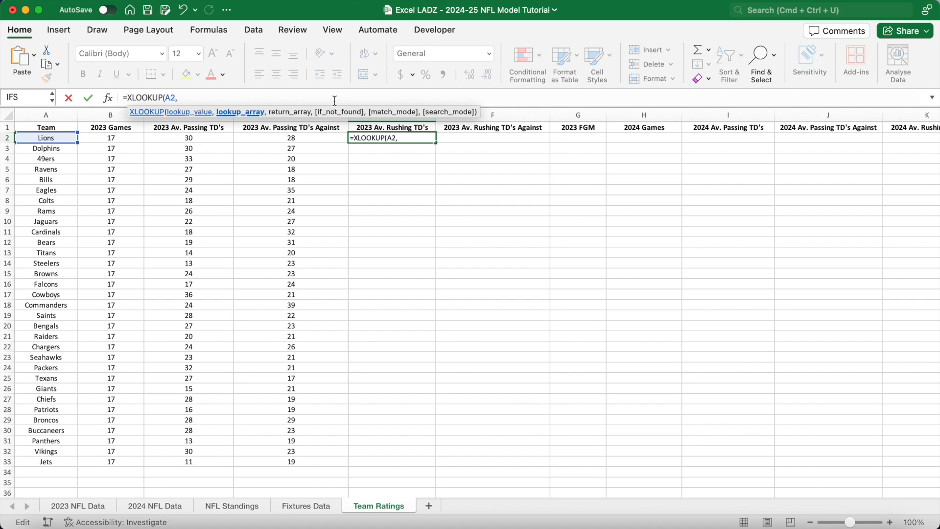
pyautogui.click(98, 504)
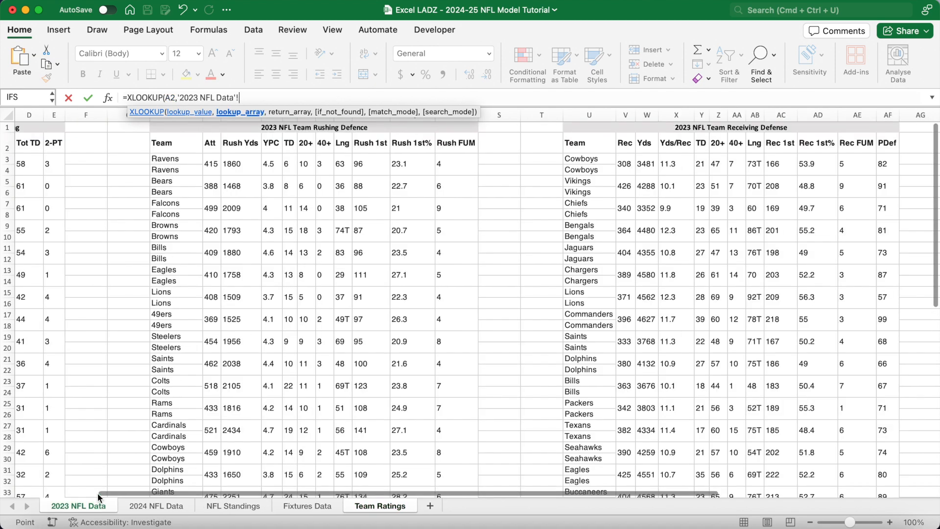
pyautogui.hscroll(-5, 118, 313)
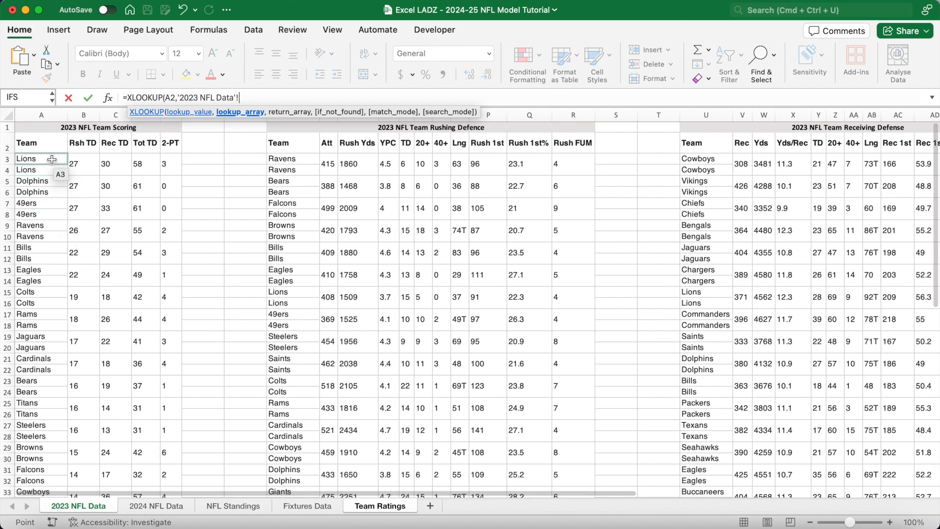
pyautogui.click(52, 159)
pyautogui.write(':A200,')
# Step: Set the E2 XLOOKUP return array to '2023 NFL Data'!B3:B200, the Rsh TD column, and close the formula
pyautogui.click(52, 159)
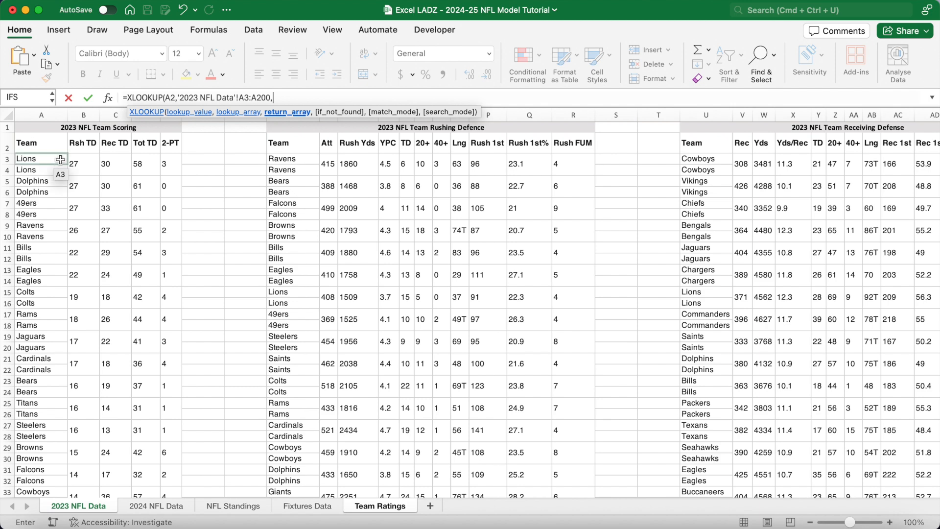
pyautogui.click(77, 160)
pyautogui.press('BackSpace')
pyautogui.write('200)')
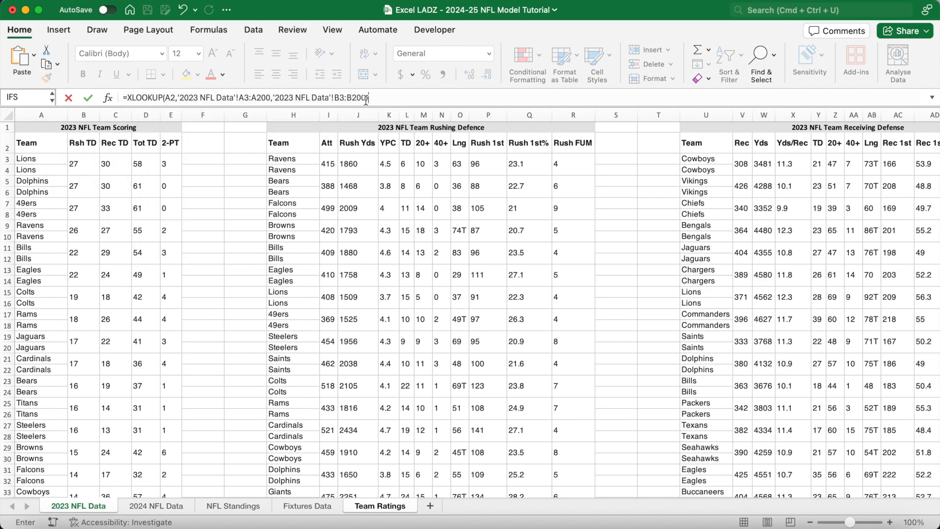
# Step: Make both ranges in the E2 formula absolute and fill 2023 Av. Rushing TD's down to row 33
pyautogui.moveTo(366, 98); pyautogui.dragTo(179, 107)
pyautogui.press('F4')
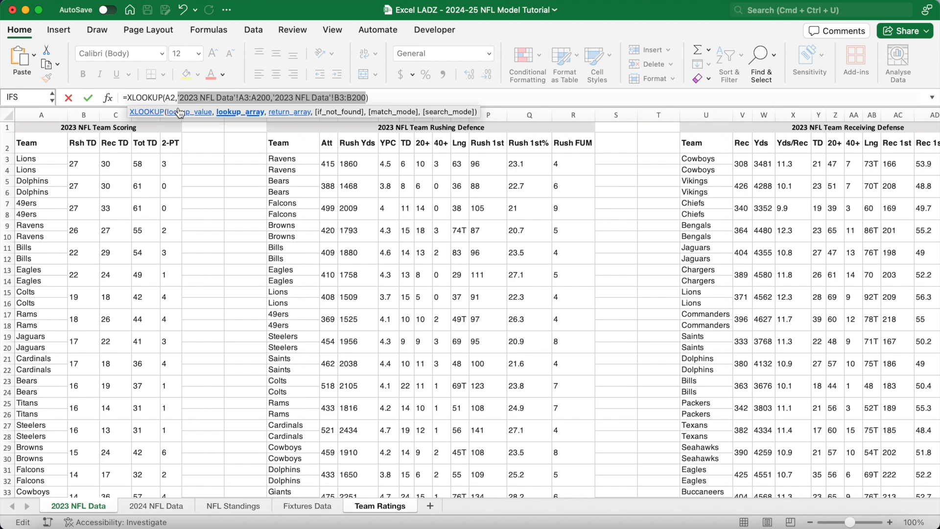
pyautogui.press('Return')
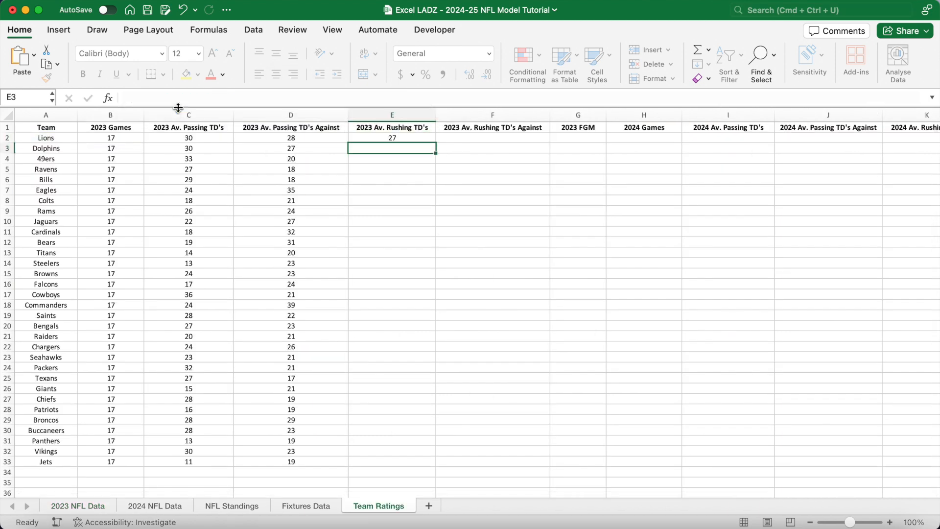
pyautogui.click(401, 141)
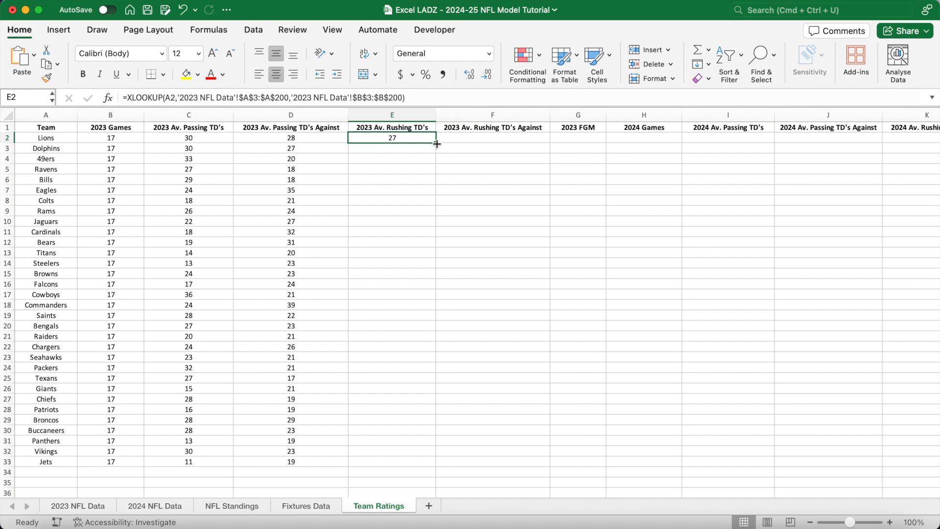
pyautogui.doubleClick(436, 142)
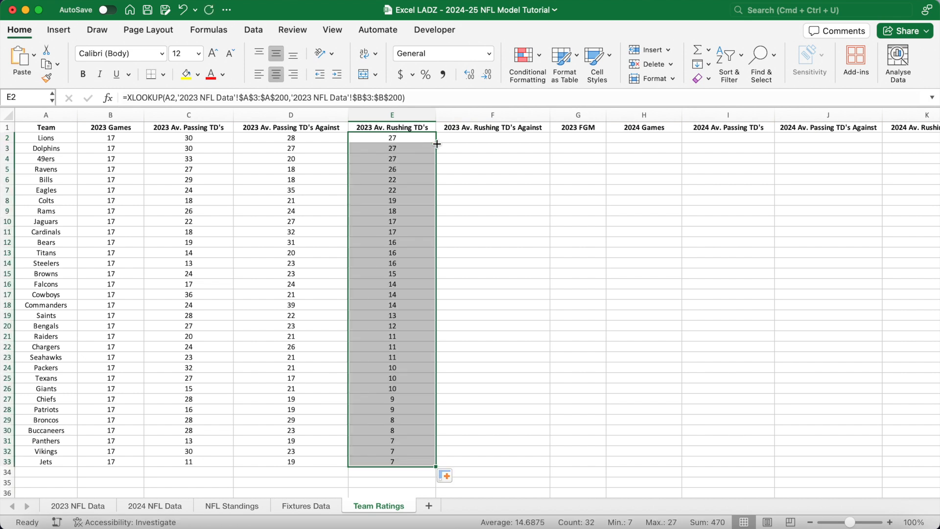
# Step: Start an XLOOKUP in F2 with A2 as the lookup value and '2023 NFL Data'!H3:H200, the Rushing Defence Team column, as the lookup array
pyautogui.click(459, 138)
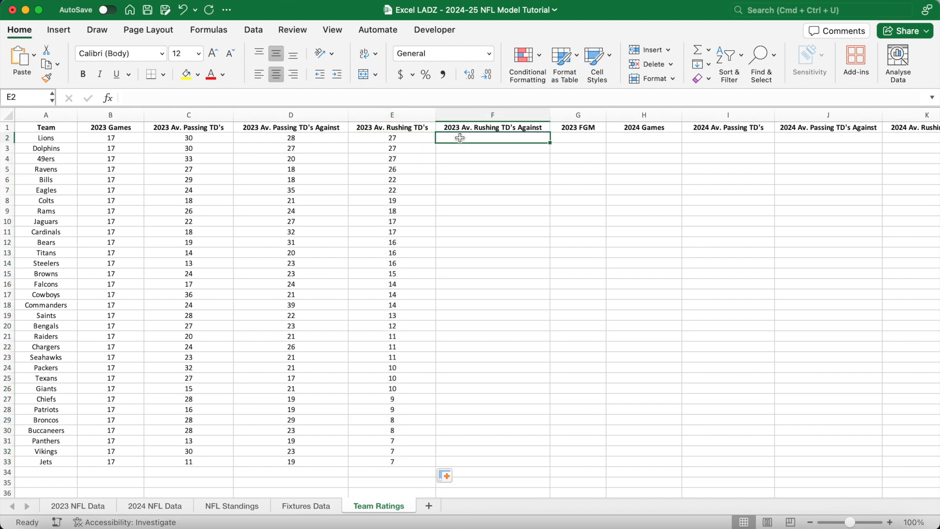
pyautogui.write('=XLOOK')
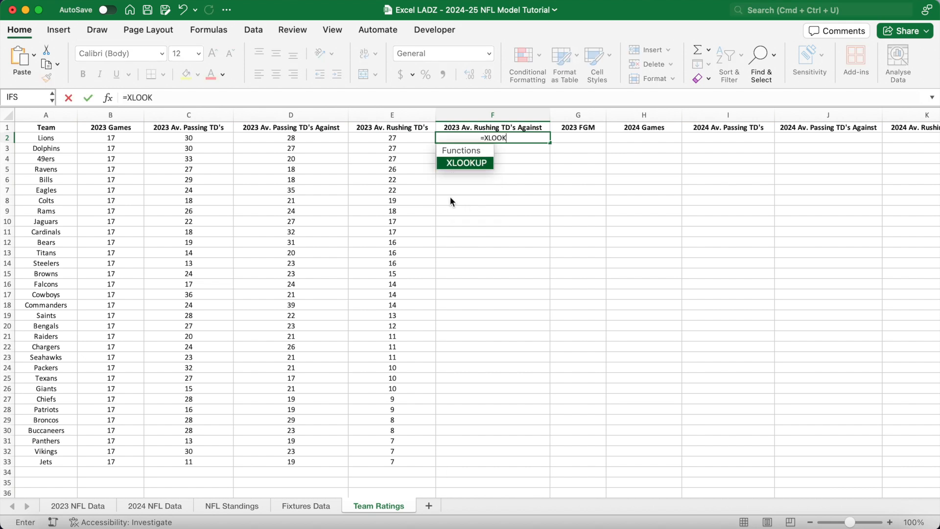
pyautogui.write('UP(A2,')
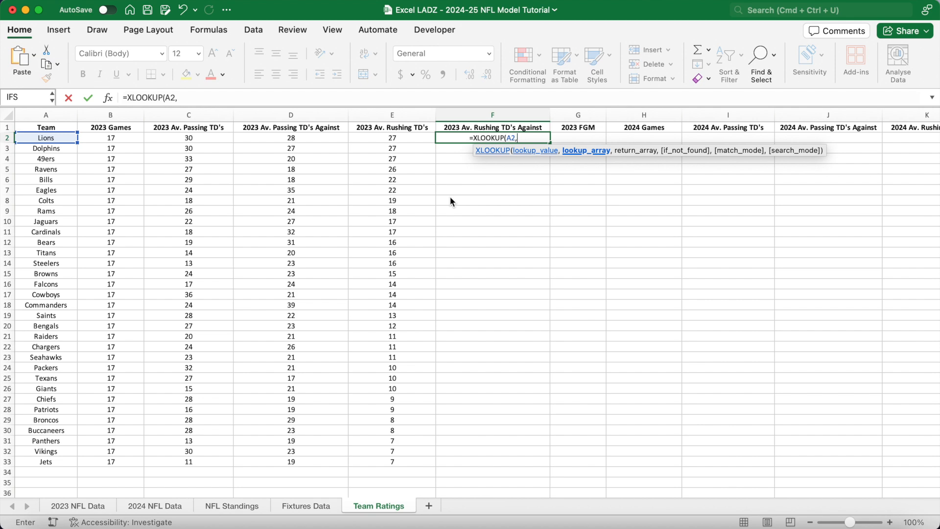
pyautogui.click(77, 505)
pyautogui.click(281, 167)
pyautogui.moveTo(280, 165); pyautogui.dragTo(280, 163)
pyautogui.click(273, 98)
pyautogui.press('BackSpace')
pyautogui.write('200,')
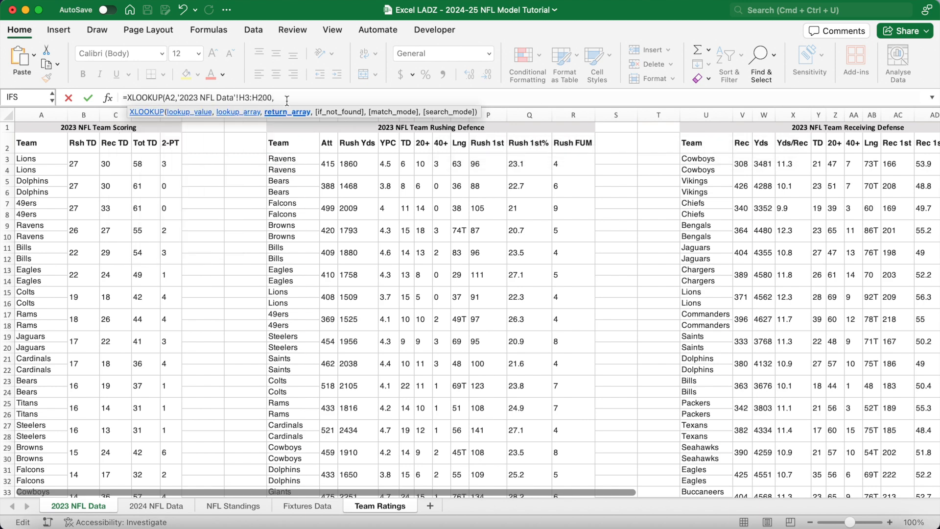
# Step: Set the F2 XLOOKUP return array to '2023 NFL Data'!L3:L200, the Rushing Defence TD column, and close the formula
pyautogui.hscroll(10, 311, 161)
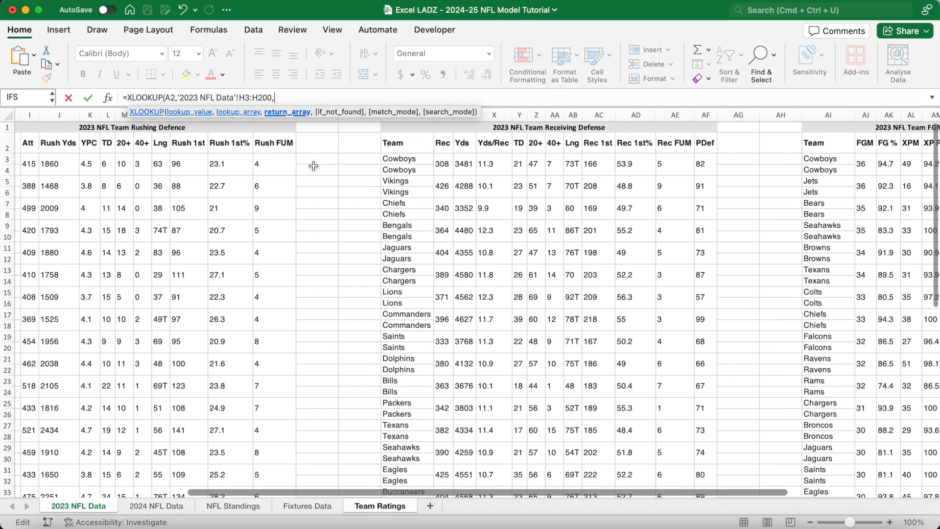
pyautogui.click(109, 155)
pyautogui.click(356, 98)
pyautogui.press('BackSpace')
pyautogui.write('200)')
# Step: Make both ranges in the F2 formula absolute and fill 2023 Av. Rushing TD's Against down to row 33
pyautogui.moveTo(364, 98); pyautogui.dragTo(180, 100)
pyautogui.press('F4')
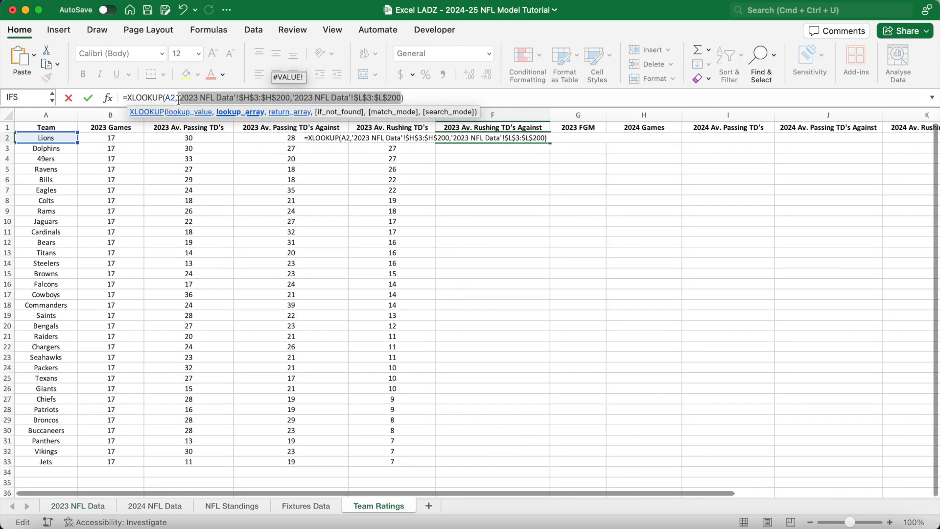
pyautogui.press('Return')
pyautogui.click(509, 137)
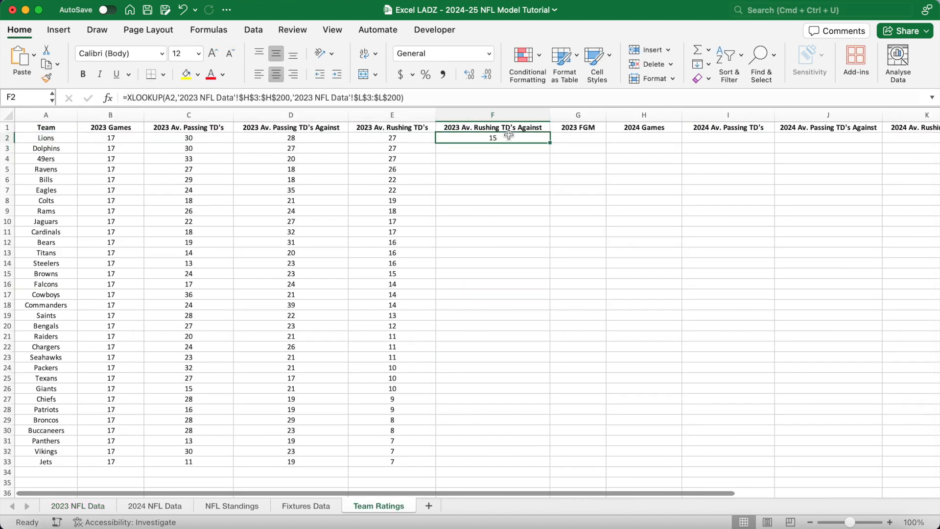
pyautogui.doubleClick(550, 144)
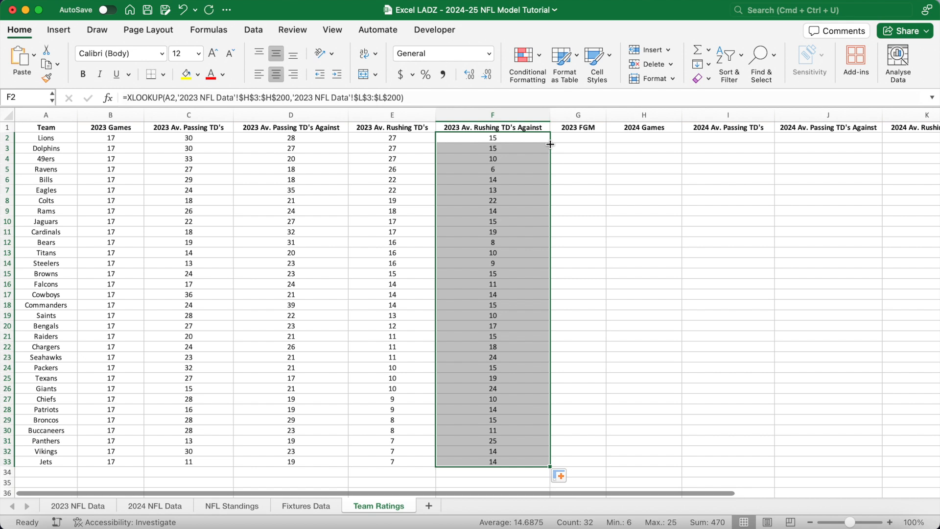
pyautogui.click(570, 136)
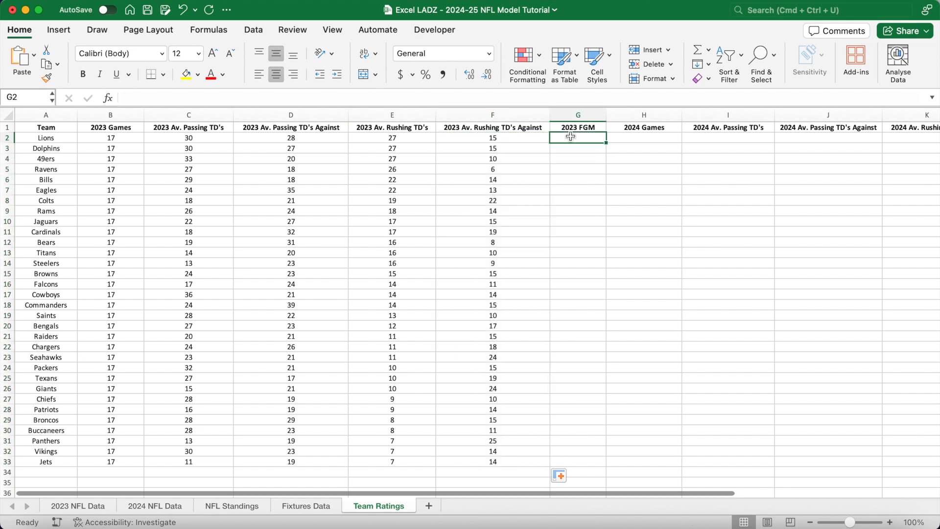
# Step: Start an XLOOKUP in G2 with A2 as the lookup value and '2023 NFL Data'!AI3:AI200, the FGM table's Team column, as the lookup array
pyautogui.write('=XLOOKU')
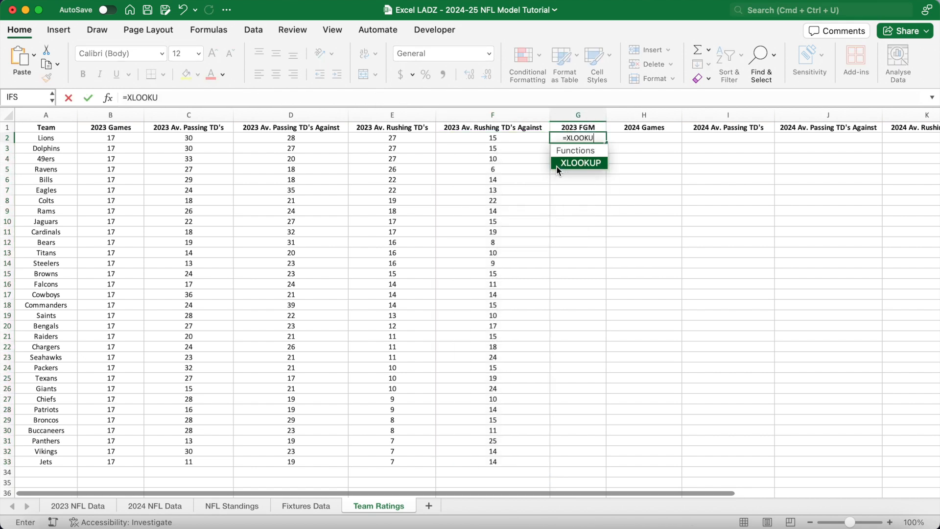
pyautogui.write('P(A2,')
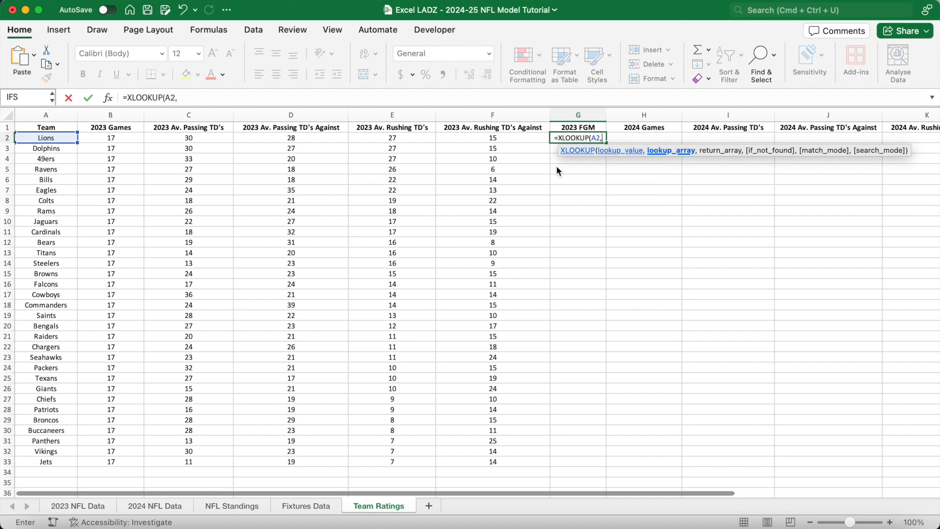
pyautogui.click(91, 506)
pyautogui.hscroll(8, 438, 307)
pyautogui.hscroll(4, 438, 307)
pyautogui.click(435, 158)
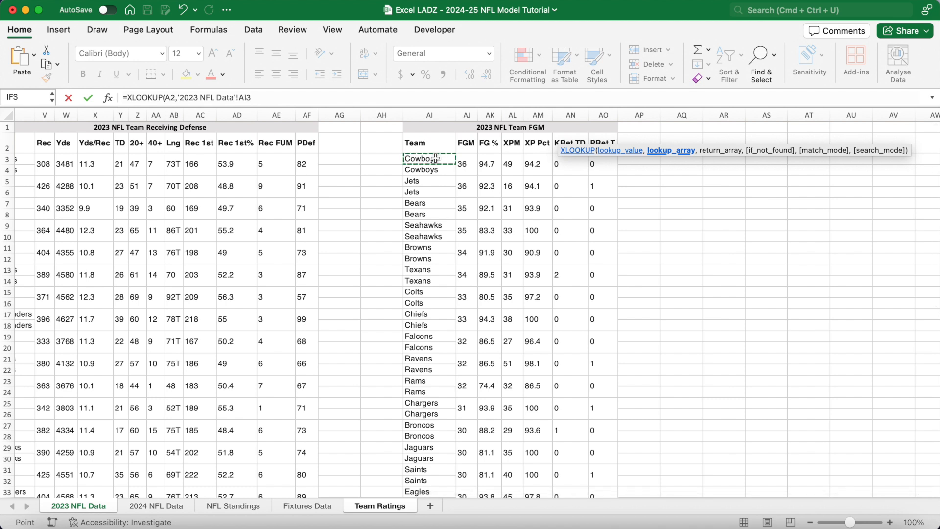
pyautogui.click(269, 96)
pyautogui.press('BackSpace')
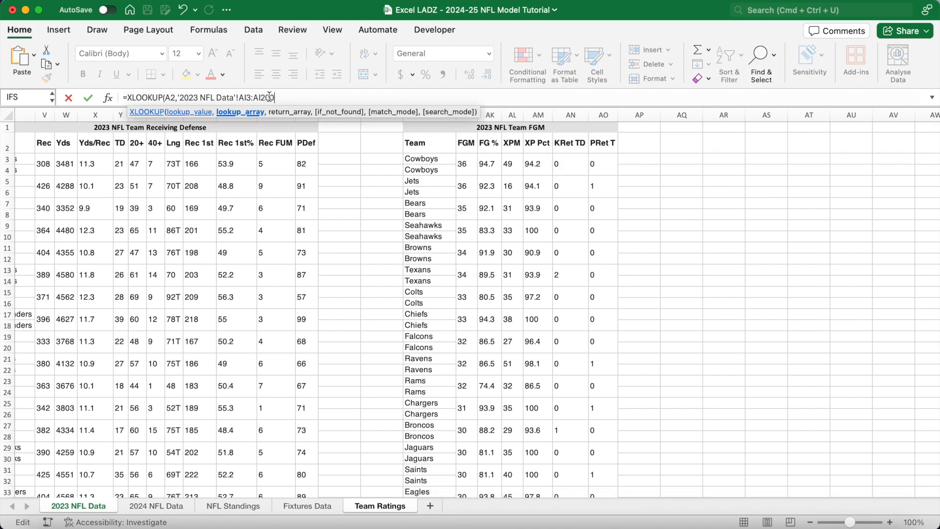
pyautogui.write('200,')
# Step: Set the G2 XLOOKUP return array to '2023 NFL Data'!AJ3:AJ200, the FGM column, and close the formula
pyautogui.hscroll(-2, 389, 189)
pyautogui.click(519, 162)
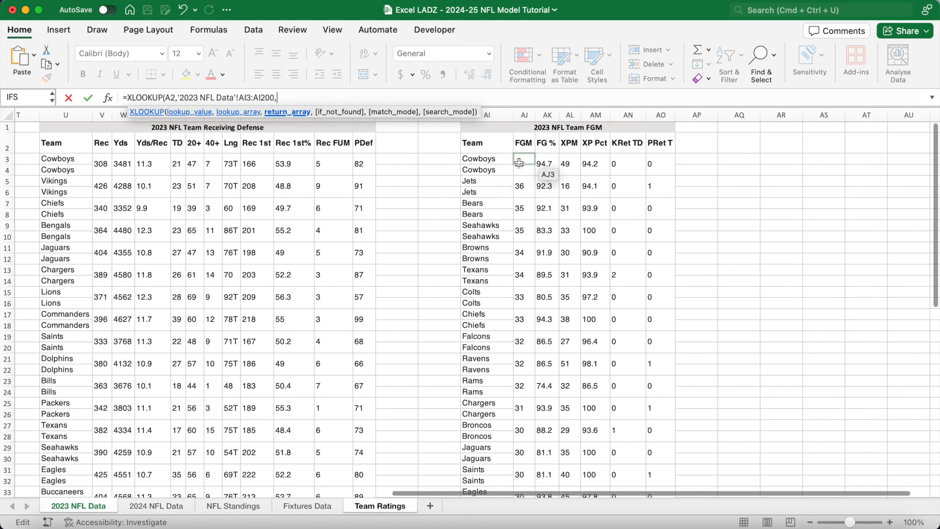
pyautogui.press('BackSpace')
pyautogui.write('200)')
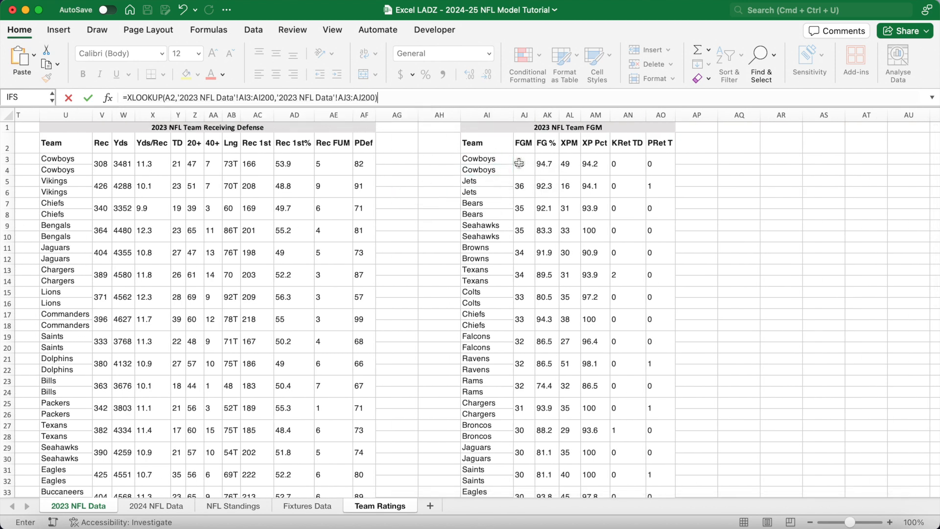
# Step: Make both ranges in the G2 formula absolute and fill 2023 FGM down to row 33
pyautogui.moveTo(375, 98); pyautogui.dragTo(177, 98)
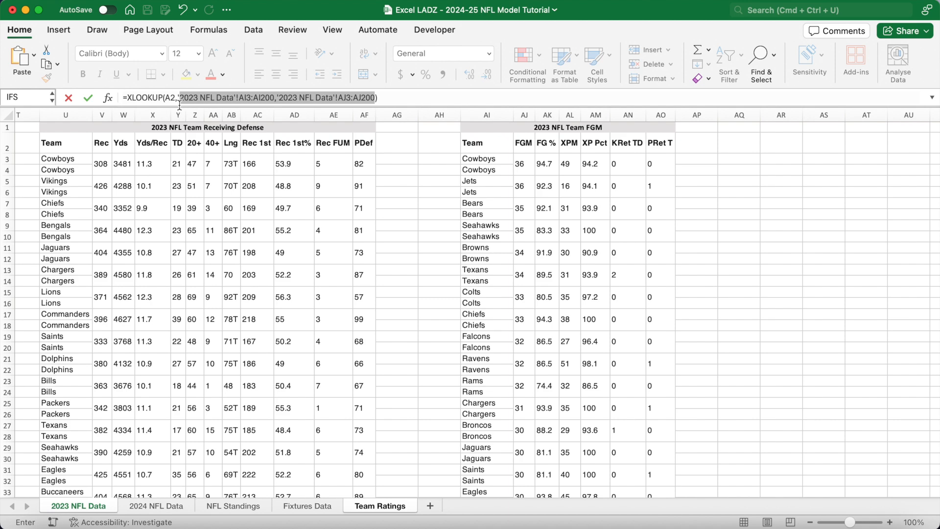
pyautogui.press('F4')
pyautogui.press('Return')
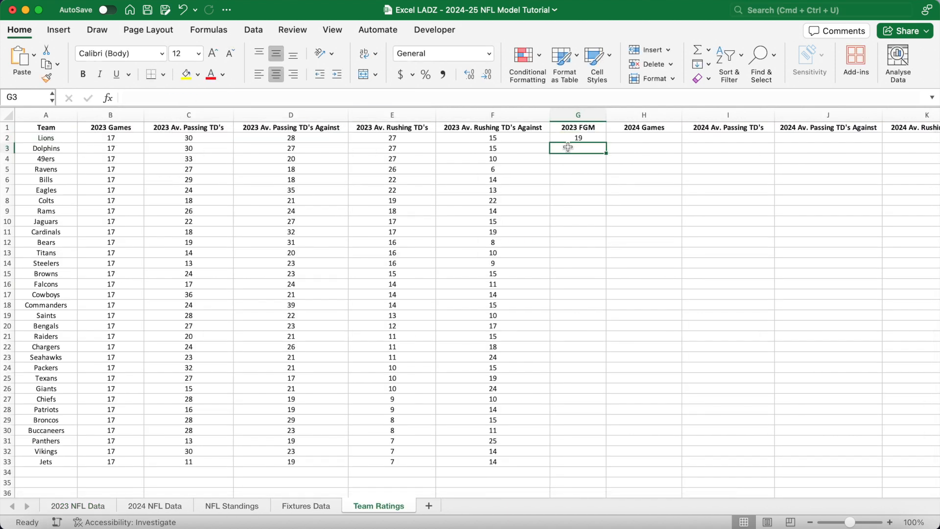
pyautogui.click(582, 139)
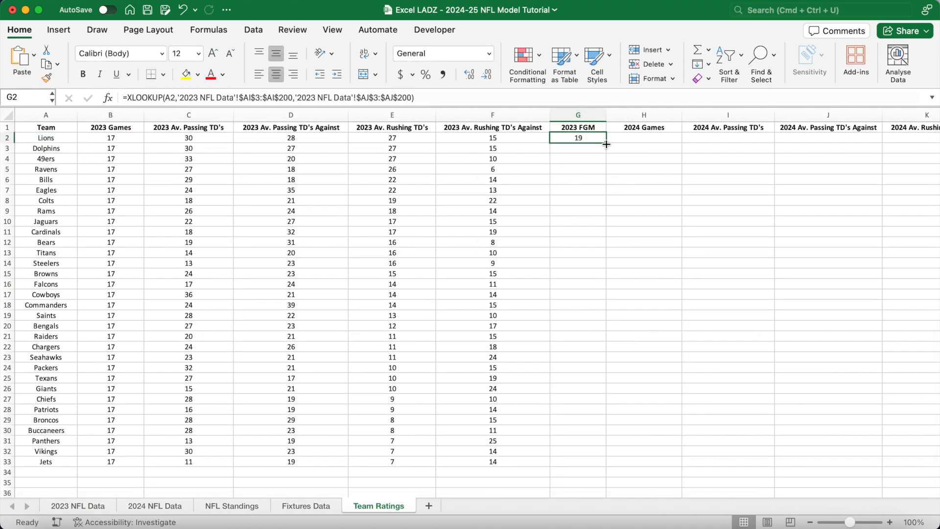
pyautogui.doubleClick(605, 143)
pyautogui.click(704, 204)
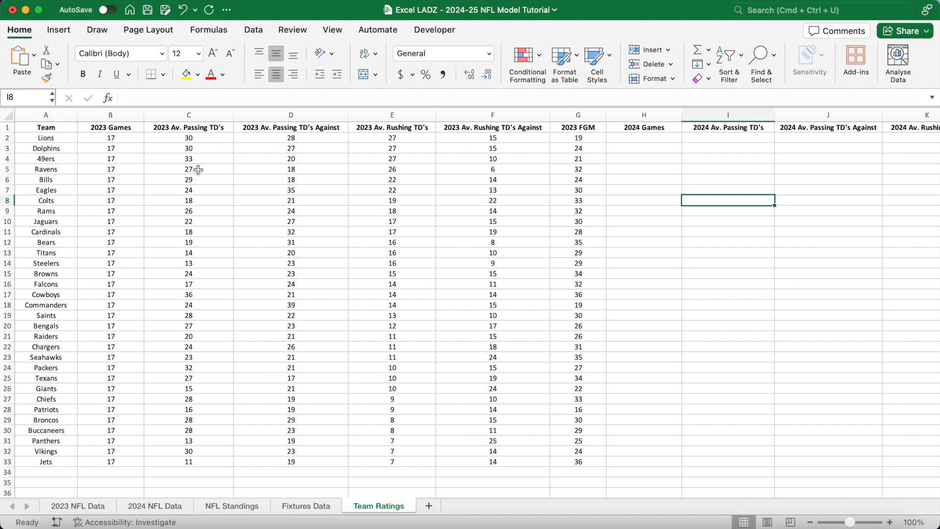
# Step: Expand the formula bar and copy the full 2023 Games formula text from B2 into H2 under 2024 Games
pyautogui.click(124, 139)
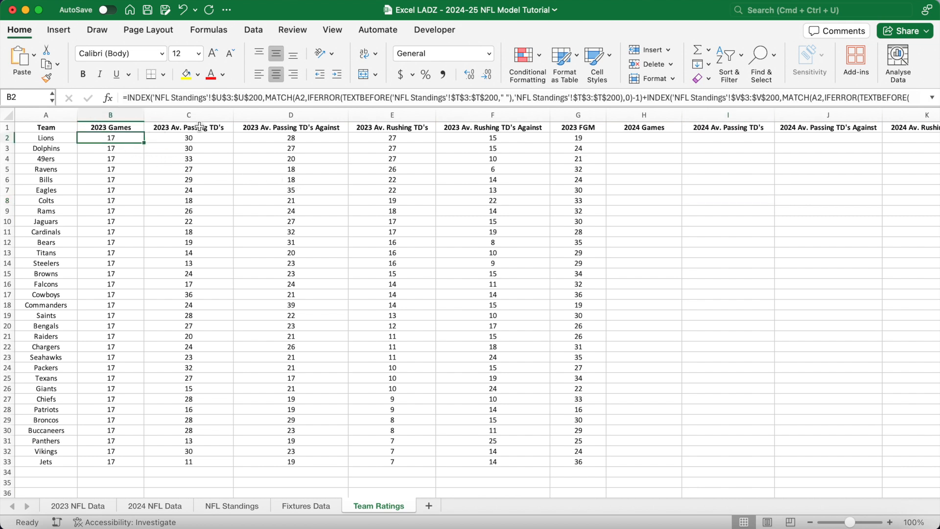
pyautogui.moveTo(259, 105); pyautogui.dragTo(260, 128)
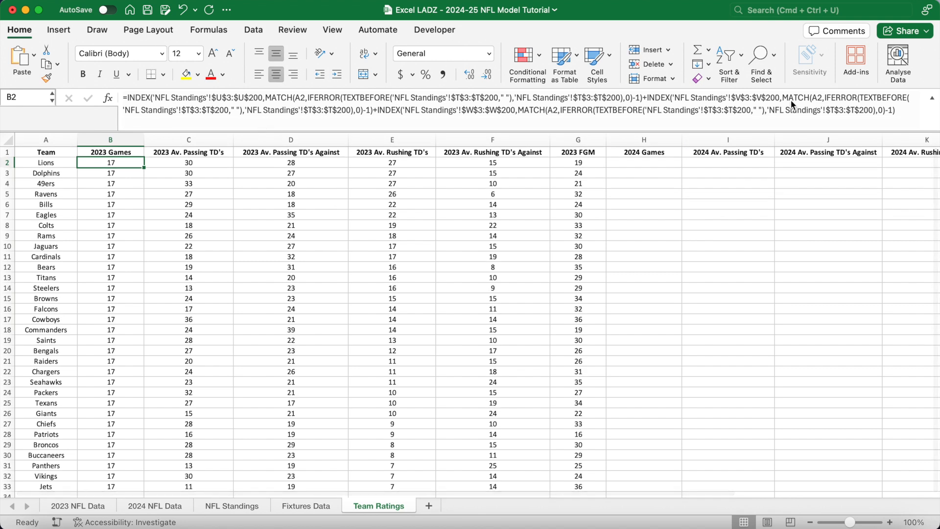
pyautogui.moveTo(894, 110); pyautogui.dragTo(98, 96)
pyautogui.press('super+c')
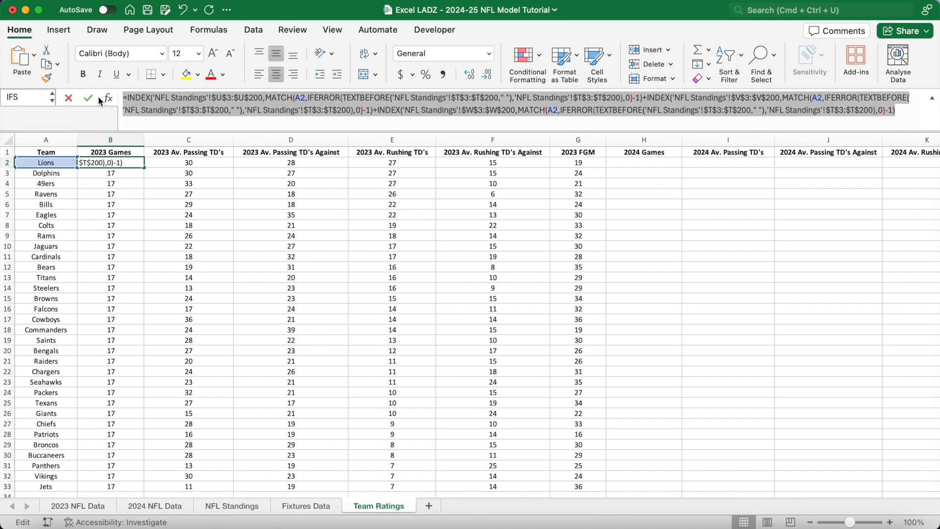
pyautogui.press('Escape')
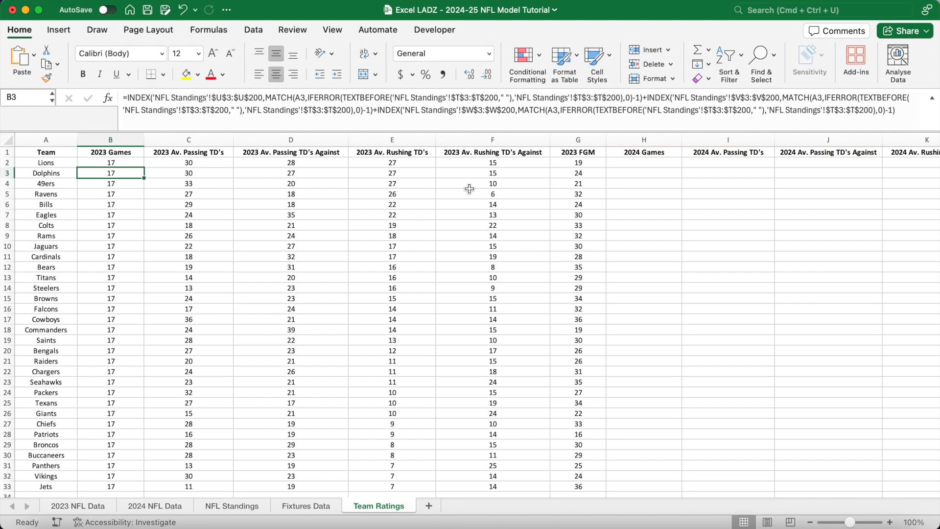
pyautogui.click(640, 161)
pyautogui.click(352, 104)
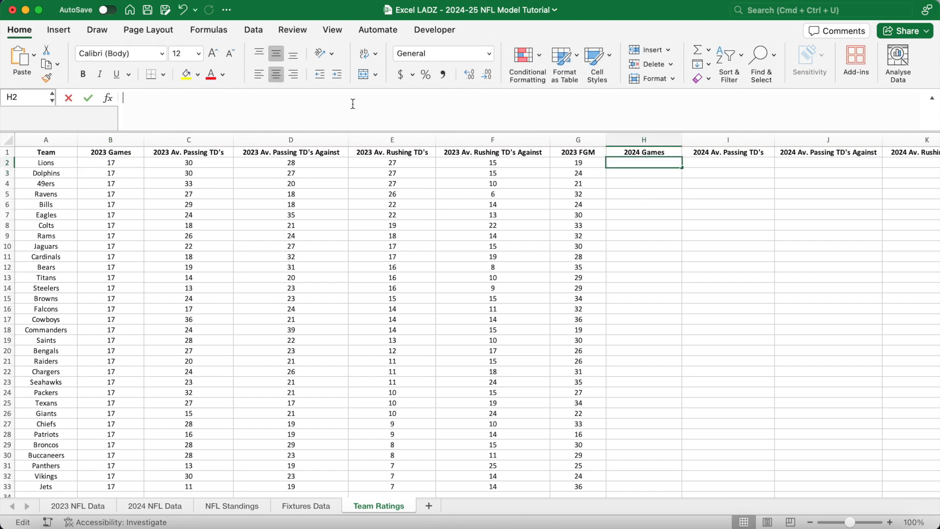
pyautogui.press('super+v')
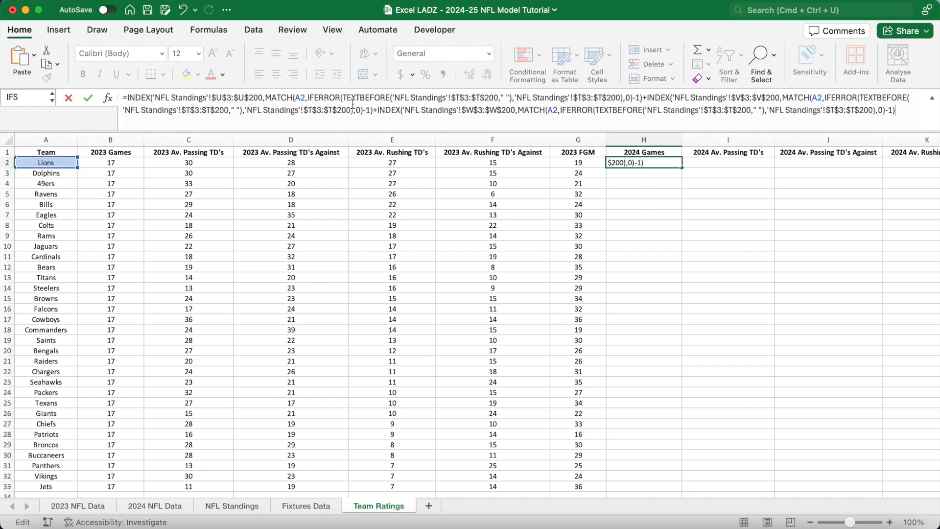
# Step: Change the first INDEX range in the H2 formula to 'NFL Standings'!$B$3:$B$200
pyautogui.click(223, 99)
pyautogui.press('BackSpace')
pyautogui.write('B')
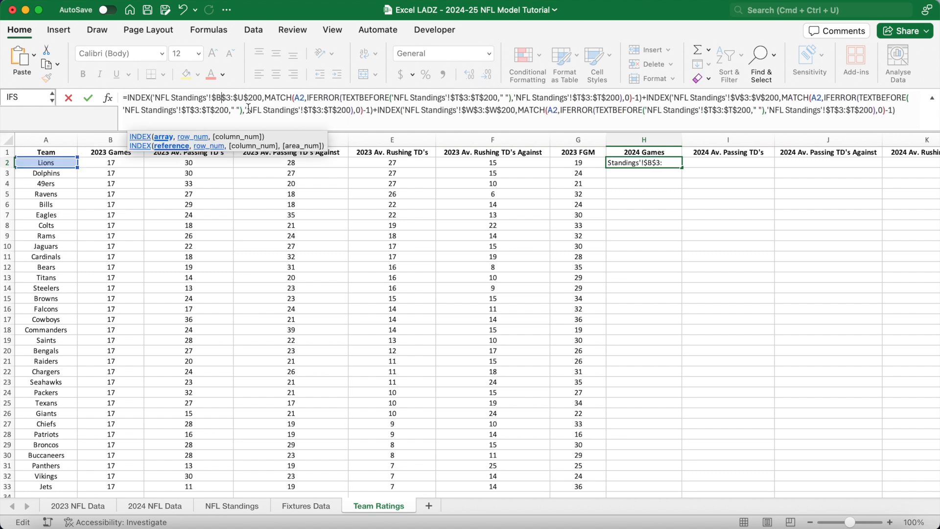
pyautogui.click(246, 98)
pyautogui.press('BackSpace')
pyautogui.write('B')
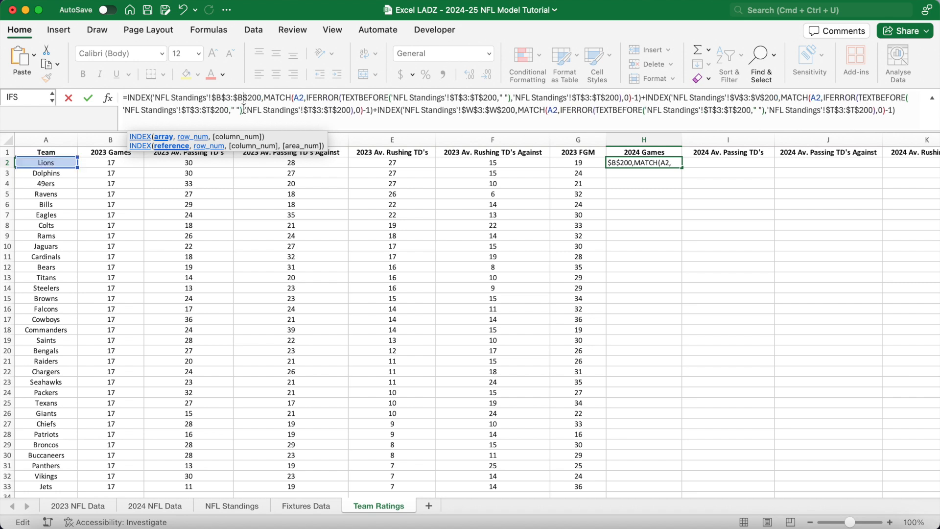
# Step: Change both team ranges in the first MATCH of the H2 formula to 'NFL Standings'!$A$3:$A$200
pyautogui.click(460, 99)
pyautogui.press('BackSpace')
pyautogui.write('A')
pyautogui.click(480, 100)
pyautogui.press('BackSpace')
pyautogui.write('A')
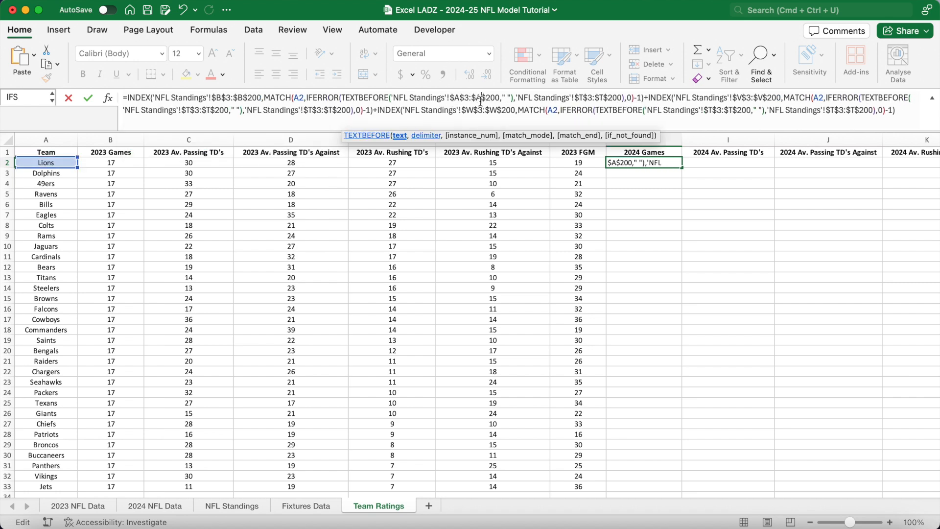
pyautogui.click(581, 99)
pyautogui.press('BackSpace')
pyautogui.write('A')
pyautogui.click(606, 102)
pyautogui.press('BackSpace')
pyautogui.write('A')
# Step: Change both team ranges in the second MATCH of the H2 formula to 'NFL Standings'!$A$3:$A$200
pyautogui.click(192, 110)
pyautogui.press('BackSpace')
pyautogui.write('A')
pyautogui.click(212, 111)
pyautogui.press('BackSpace')
pyautogui.write('A')
pyautogui.click(313, 110)
pyautogui.press('BackSpace')
pyautogui.write('A')
pyautogui.click(337, 111)
pyautogui.press('BackSpace')
pyautogui.write('A')
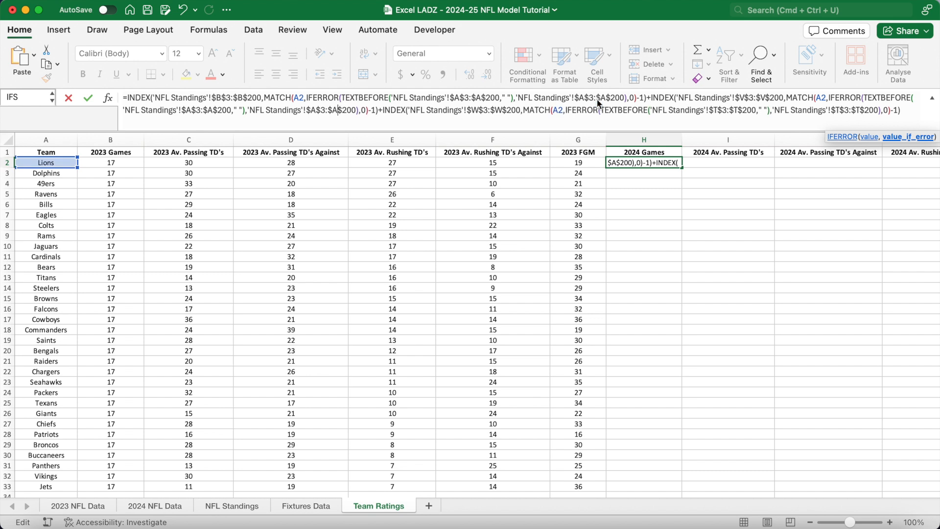
# Step: Change both team ranges in the third MATCH of the H2 formula to 'NFL Standings'!$A$3:$A$200
pyautogui.click(715, 111)
pyautogui.press('BackSpace')
pyautogui.write('A')
pyautogui.click(739, 111)
pyautogui.press('BackSpace')
pyautogui.write('A')
pyautogui.click(841, 109)
pyautogui.press('BackSpace')
pyautogui.write('A')
pyautogui.click(864, 125)
pyautogui.press('BackSpace')
pyautogui.write('A')
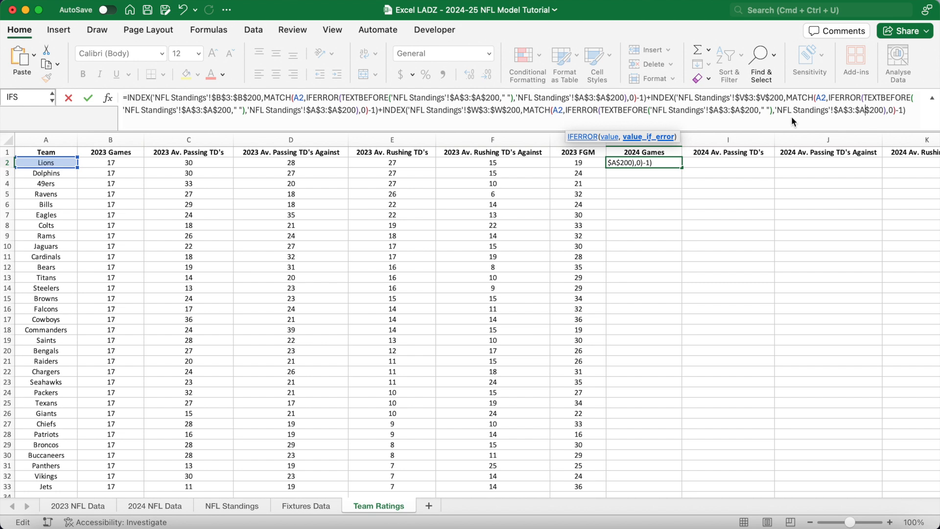
# Step: Change the second INDEX range in the H2 formula to 'NFL Standings'!$C$3:$C$200
pyautogui.click(751, 97)
pyautogui.press('BackSpace')
pyautogui.write('C')
pyautogui.click(767, 98)
pyautogui.press('BackSpace')
pyautogui.write('C')
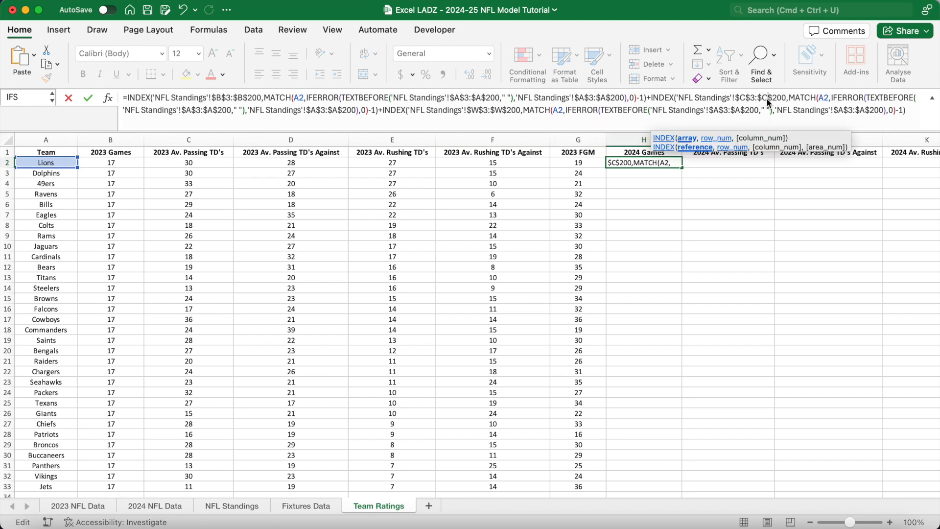
# Step: Change the third INDEX range in the H2 formula to 'NFL Standings'!$D$3:$D$200
pyautogui.click(478, 110)
pyautogui.press('BackSpace')
pyautogui.write('D')
pyautogui.click(501, 111)
pyautogui.press('BackSpace')
pyautogui.write('D')
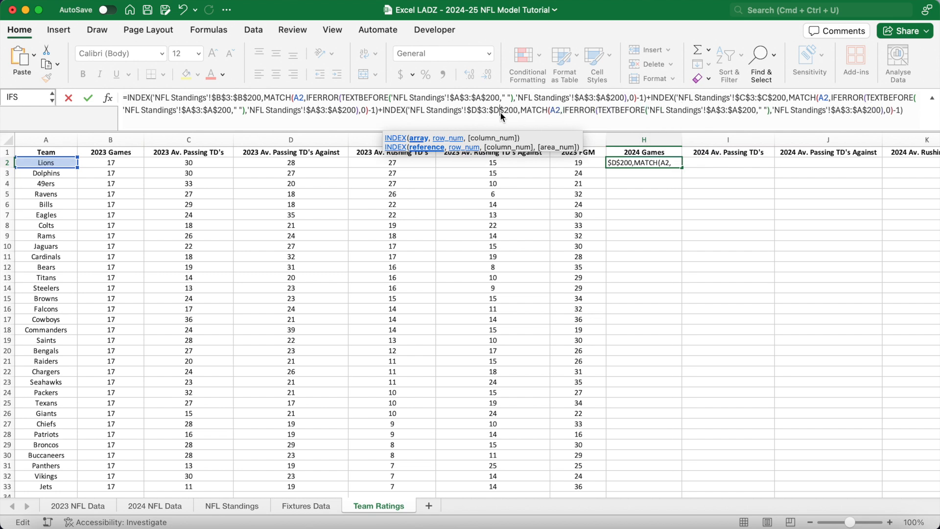
# Step: Enter the H2 formula and fill 2024 Games down to row 33
pyautogui.press('Return')
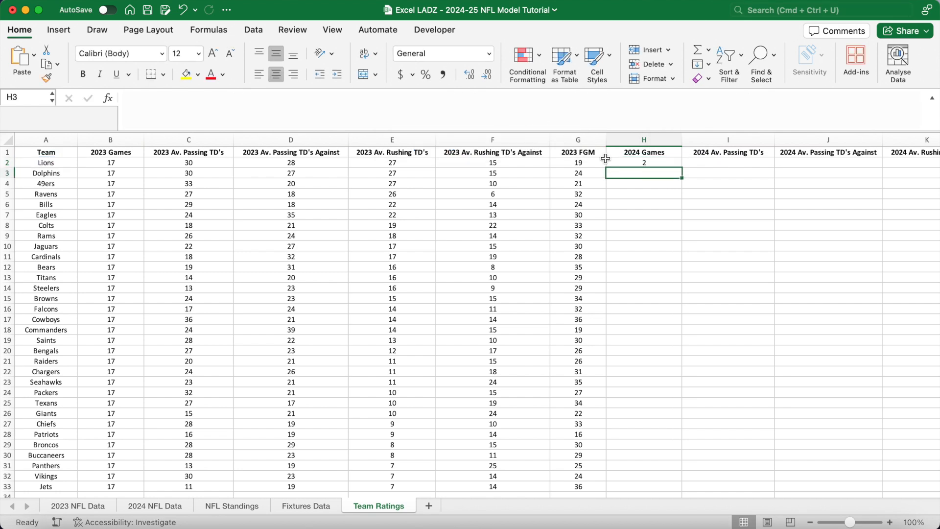
pyautogui.click(641, 162)
pyautogui.doubleClick(684, 168)
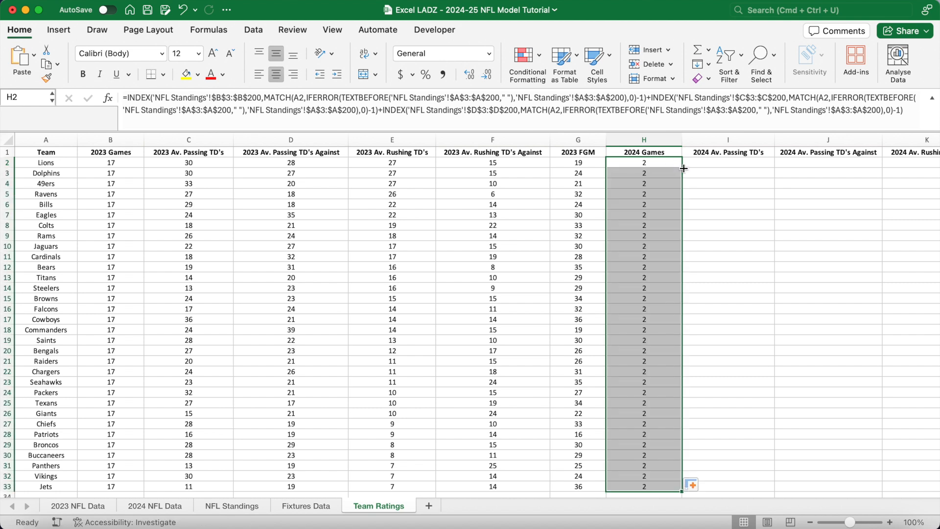
pyautogui.click(711, 250)
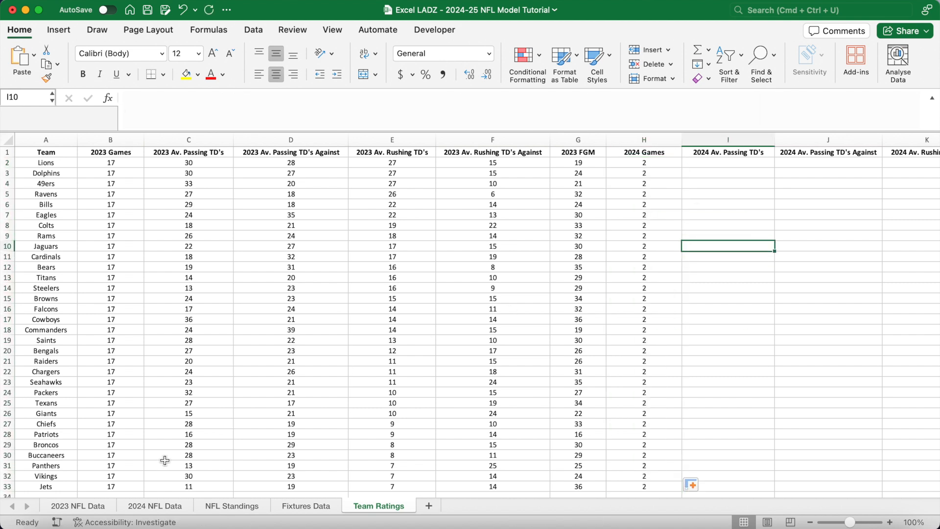
# Step: Compare the 2023 and 2024 standings tables on the NFL Standings sheet, and return to Team Ratings
pyautogui.click(224, 506)
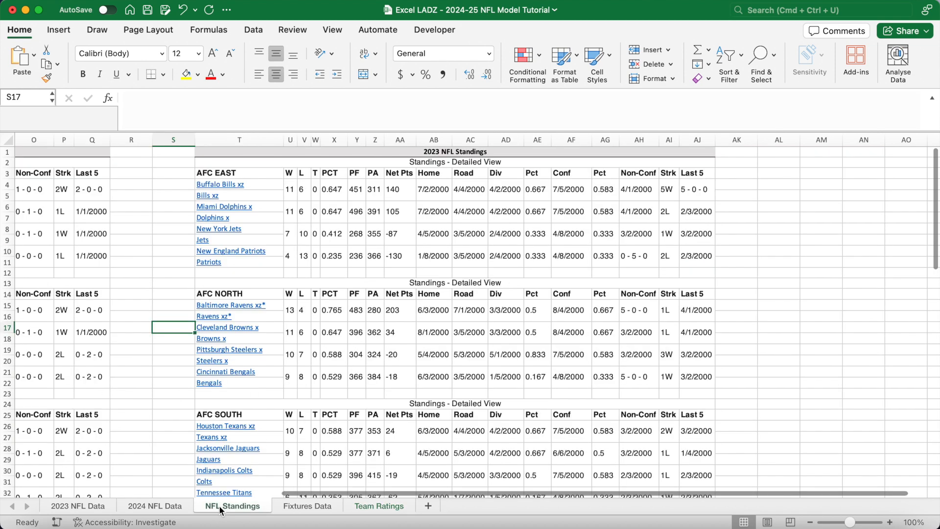
pyautogui.moveTo(253, 153); pyautogui.dragTo(230, 262)
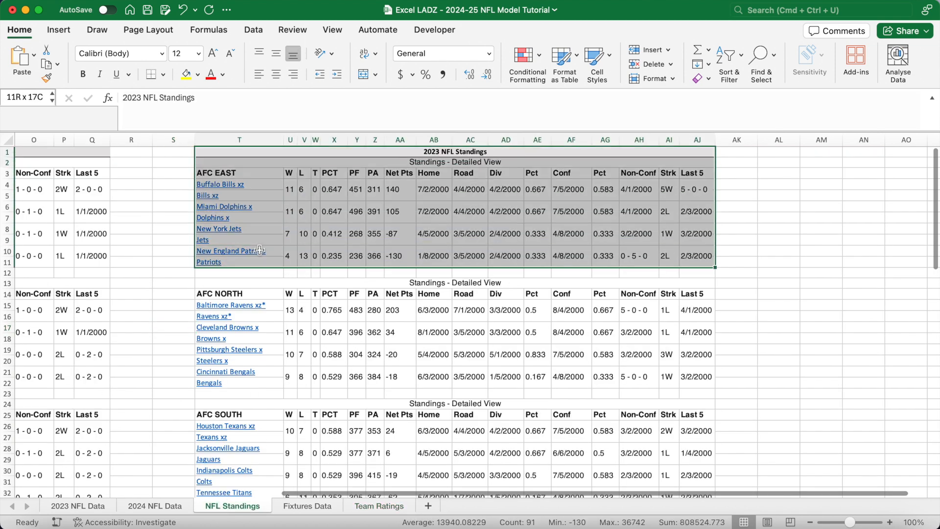
pyautogui.click(164, 213)
pyautogui.hscroll(-10, 163, 212)
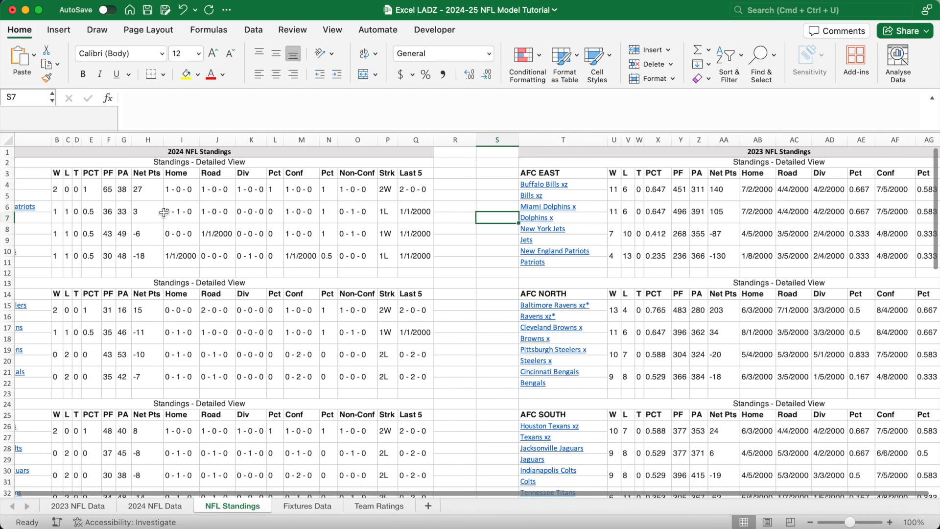
pyautogui.moveTo(156, 152); pyautogui.dragTo(465, 264)
pyautogui.click(519, 201)
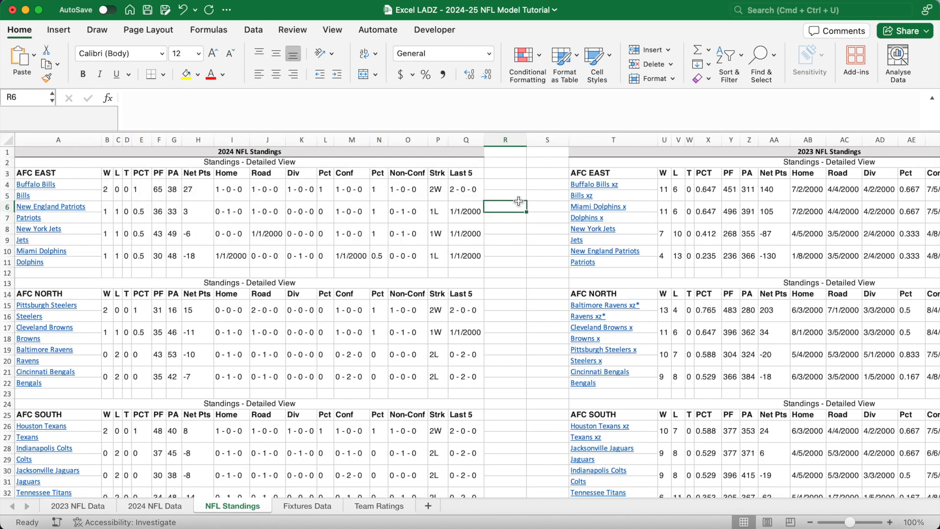
pyautogui.click(382, 505)
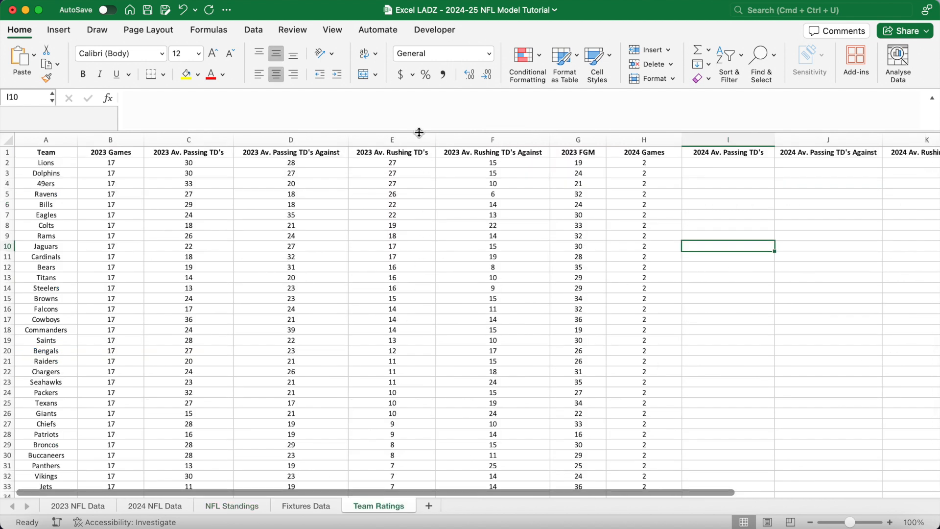
# Step: Collapse the formula bar and copy the 2023 Av. Passing TD's formula text from C2 into I2
pyautogui.moveTo(419, 131); pyautogui.dragTo(419, 99)
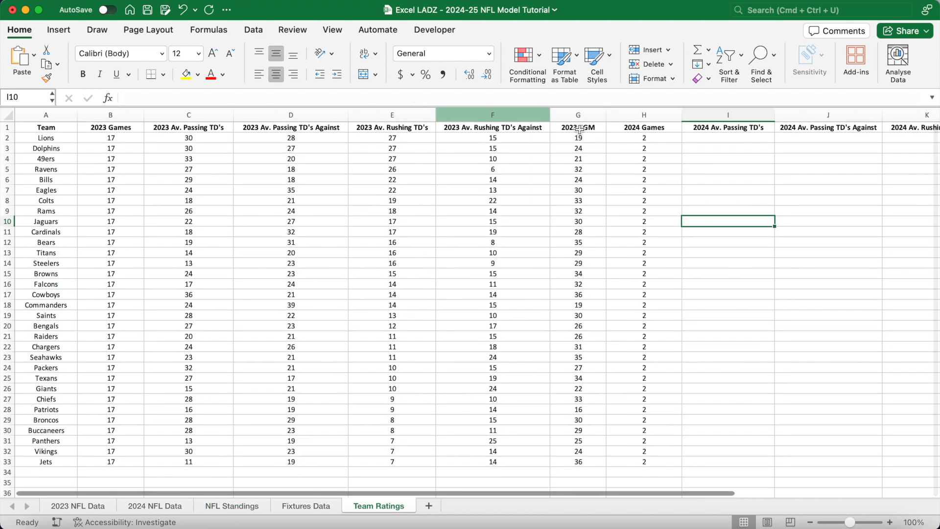
pyautogui.click(697, 139)
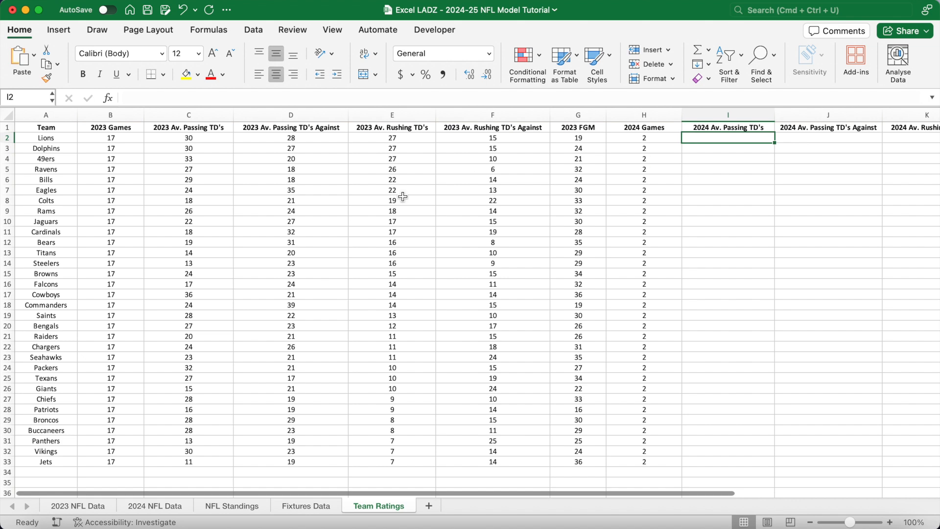
pyautogui.click(206, 138)
pyautogui.moveTo(427, 97); pyautogui.dragTo(110, 98)
pyautogui.press('super+c')
pyautogui.press('Return')
pyautogui.click(705, 139)
pyautogui.click(562, 101)
pyautogui.press('super+v')
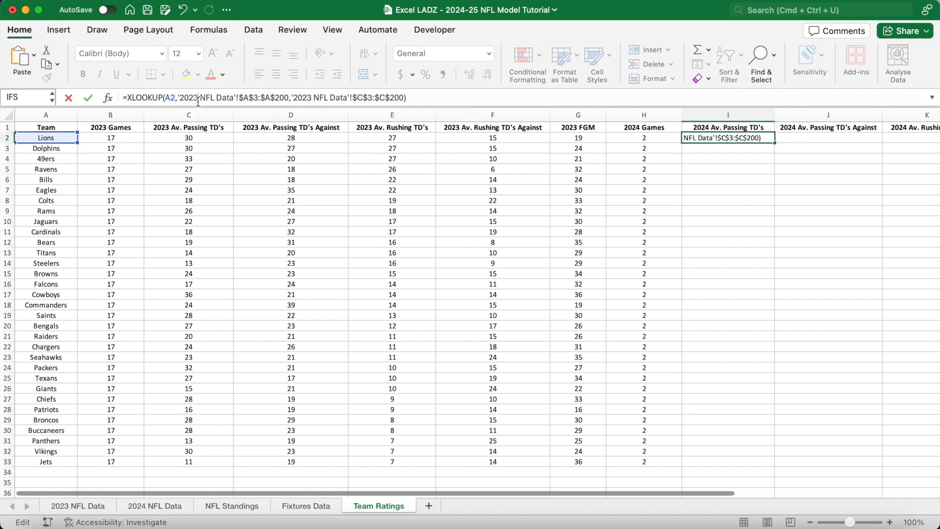
# Step: Point both ranges in the I2 formula to '2024 NFL Data' and fill 2024 Av. Passing TD's down to row 33
pyautogui.click(198, 98)
pyautogui.press('BackSpace')
pyautogui.write('4')
pyautogui.click(309, 102)
pyautogui.press('BackSpace')
pyautogui.write('4')
pyautogui.press('Return')
pyautogui.click(766, 138)
pyautogui.doubleClick(774, 142)
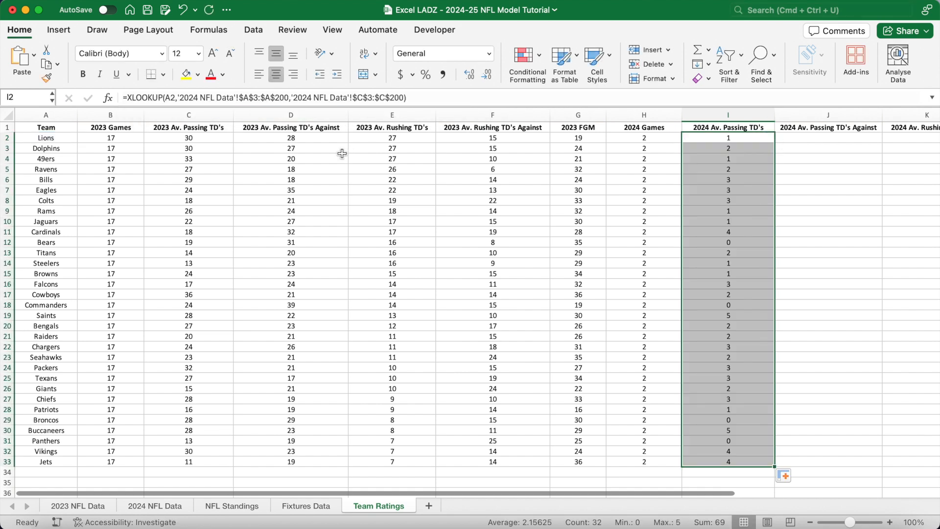
# Step: Copy the 2023 Av. Passing TD's Against formula text from D2 into J2
pyautogui.click(306, 138)
pyautogui.click(421, 98)
pyautogui.moveTo(420, 98); pyautogui.dragTo(88, 99)
pyautogui.press('super+c')
pyautogui.press('Return')
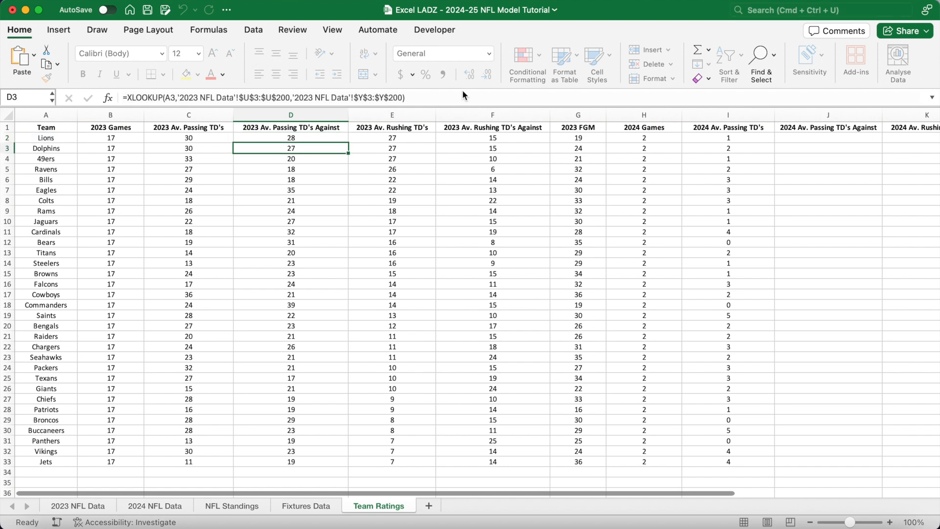
pyautogui.click(798, 139)
pyautogui.click(658, 100)
pyautogui.press('super+v')
# Step: Point both ranges in the J2 formula to '2024 NFL Data' and fill 2024 Av. Passing TD's Against down to row 33
pyautogui.click(199, 98)
pyautogui.press('BackSpace')
pyautogui.write('4')
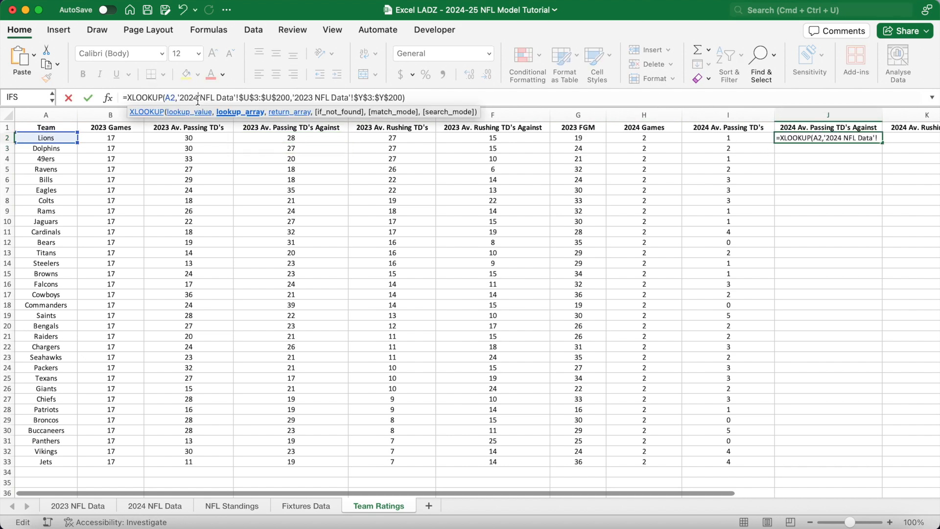
pyautogui.click(311, 98)
pyautogui.press('BackSpace')
pyautogui.write('4')
pyautogui.press('Return')
pyautogui.click(861, 139)
pyautogui.doubleClick(882, 142)
# Step: Copy the 2023 Av. Rushing TD's formula text from E2 into K2
pyautogui.hscroll(4, 734, 294)
pyautogui.click(293, 138)
pyautogui.moveTo(404, 98); pyautogui.dragTo(122, 98)
pyautogui.press('Return')
pyautogui.click(797, 138)
pyautogui.click(451, 98)
pyautogui.press('super+v')
# Step: Point both ranges in the K2 formula to '2024 NFL Data' and fill 2024 Av. Rushing TD's down to row 33
pyautogui.click(198, 100)
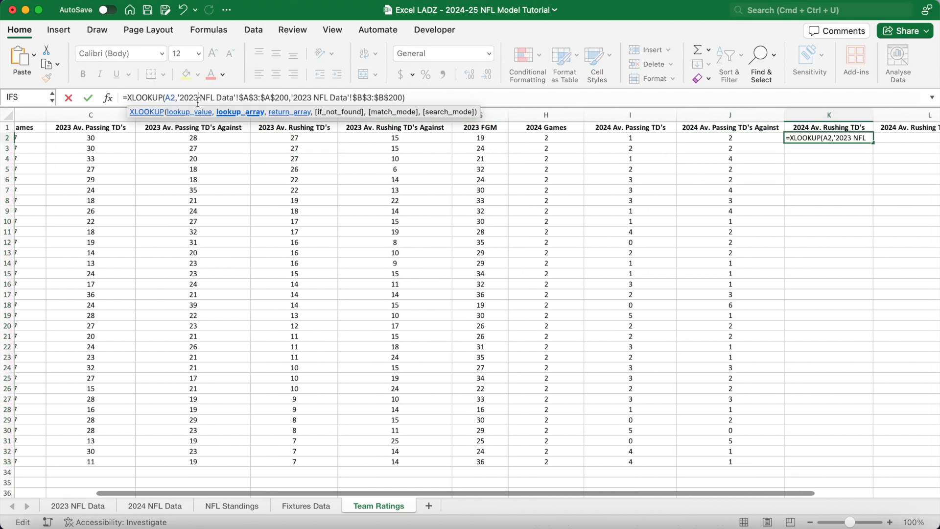
pyautogui.click(310, 99)
pyautogui.press('BackSpace')
pyautogui.write('4')
pyautogui.press('Return')
pyautogui.click(842, 138)
pyautogui.doubleClick(872, 143)
# Step: Copy the 2023 Av. Rushing TD's Against formula text from F2 into L2
pyautogui.click(902, 140)
pyautogui.click(256, 139)
pyautogui.moveTo(425, 100); pyautogui.dragTo(127, 100)
pyautogui.press('super+c')
pyautogui.press('Escape')
pyautogui.click(783, 138)
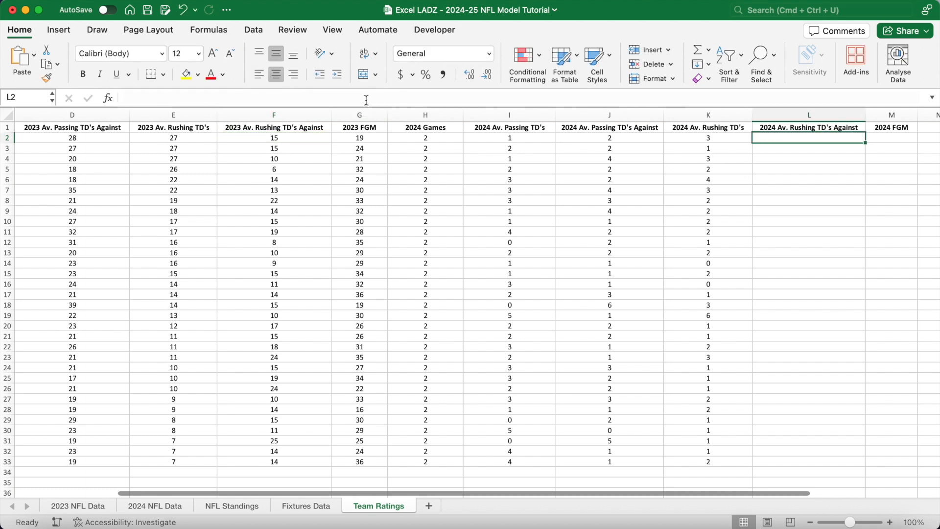
pyautogui.click(239, 100)
pyautogui.press('super+v')
# Step: Point both ranges in the L2 formula to '2024 NFL Data' and fill 2024 Av. Rushing TD's Against down to row 33
pyautogui.click(197, 98)
pyautogui.click(316, 97)
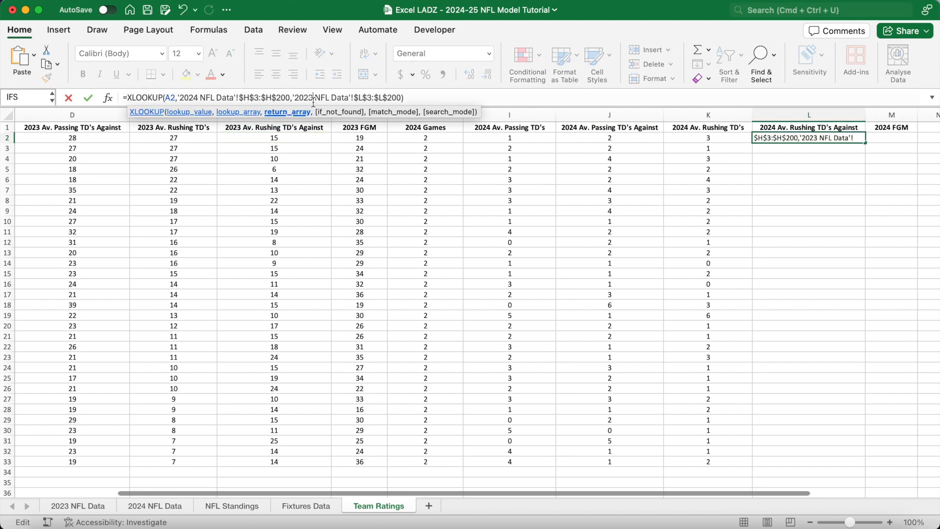
pyautogui.press('BackSpace')
pyautogui.write('4')
pyautogui.press('Return')
pyautogui.click(833, 138)
pyautogui.doubleClick(866, 145)
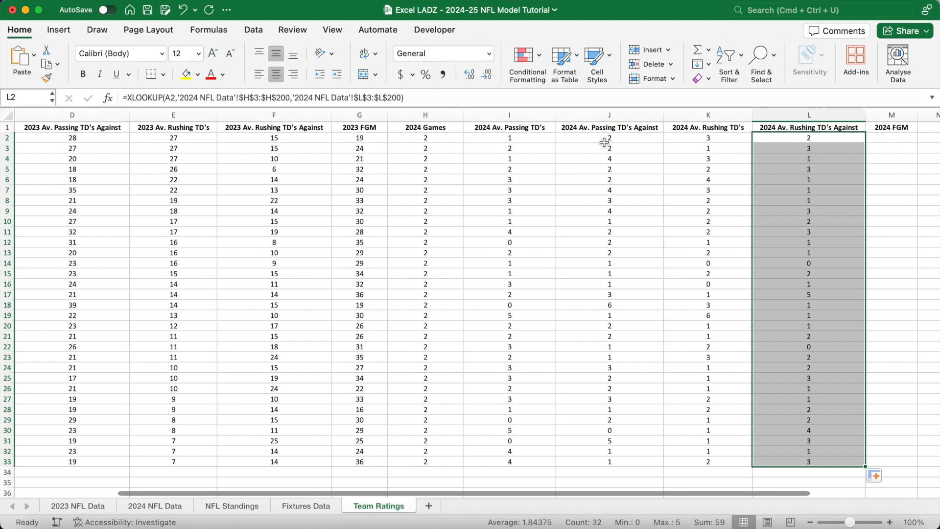
# Step: Copy the 2023 FGM formula text from G2 into M2
pyautogui.click(359, 138)
pyautogui.moveTo(414, 97); pyautogui.dragTo(108, 103)
pyautogui.press('super+c')
pyautogui.press('Return')
pyautogui.click(885, 138)
pyautogui.click(641, 98)
pyautogui.press('super+v')
# Step: Point both ranges in the M2 formula to '2024 NFL Data' and fill 2024 FGM down to row 33
pyautogui.click(197, 98)
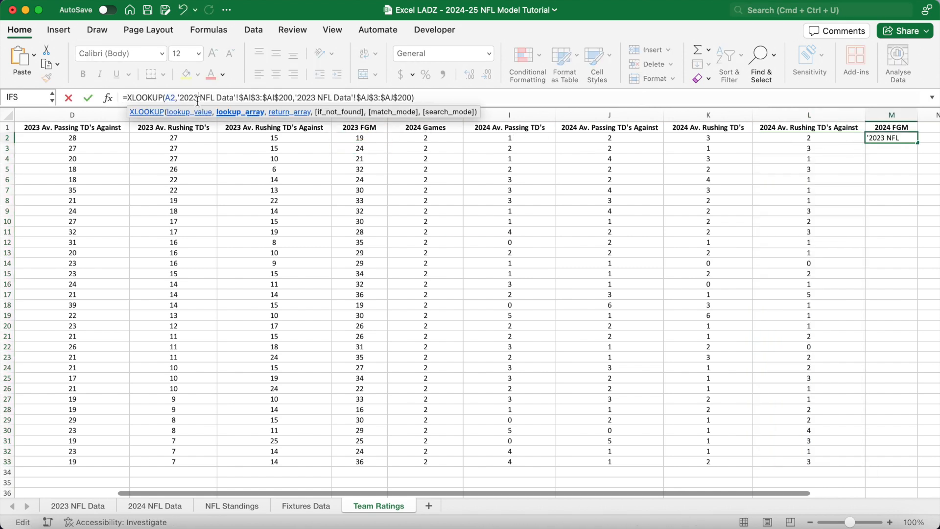
pyautogui.press('BackSpace')
pyautogui.write('4')
pyautogui.press('Return')
pyautogui.click(903, 138)
pyautogui.doubleClick(916, 143)
# Step: Add a bold "Average:" label in A35 below the team list
pyautogui.hscroll(3, 916, 145)
pyautogui.click(817, 188)
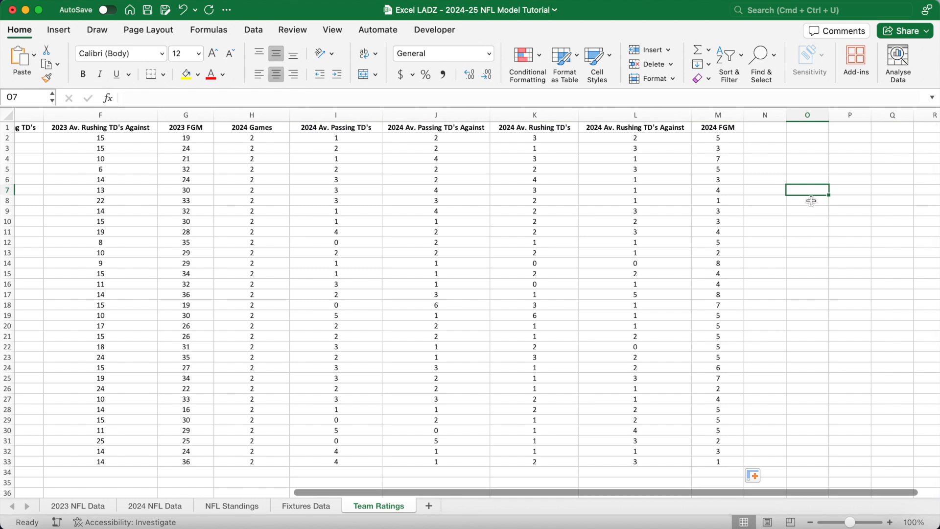
pyautogui.hscroll(-5, 509, 222)
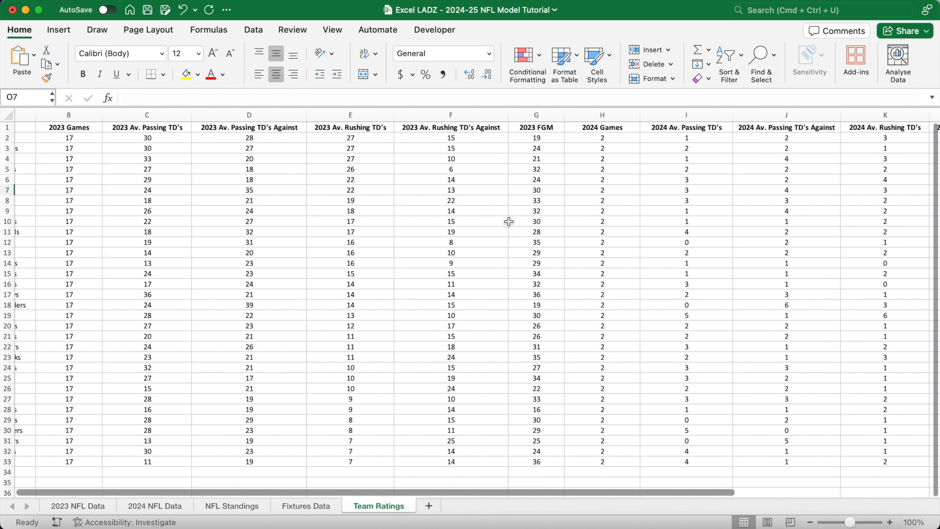
pyautogui.hscroll(-2, 507, 220)
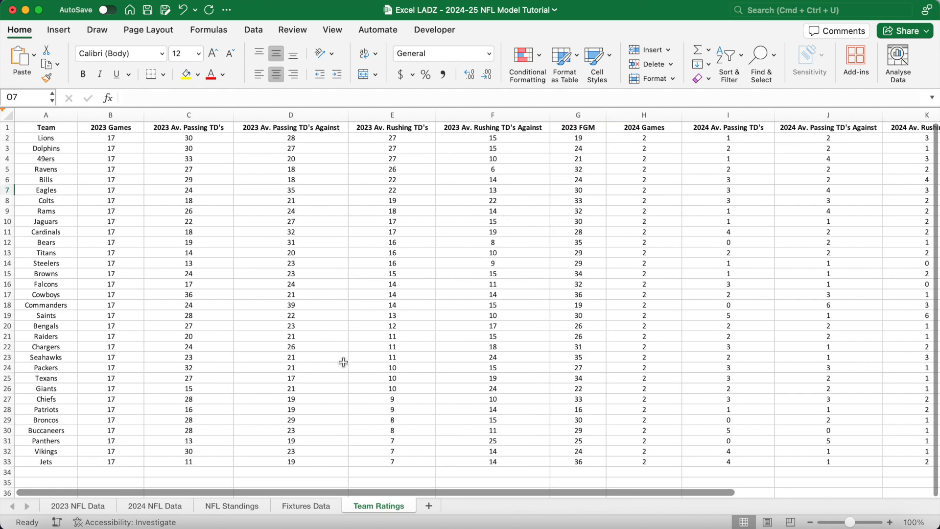
pyautogui.scroll(-4, 342, 361)
pyautogui.click(56, 409)
pyautogui.press('super+b')
pyautogui.write('Average:')
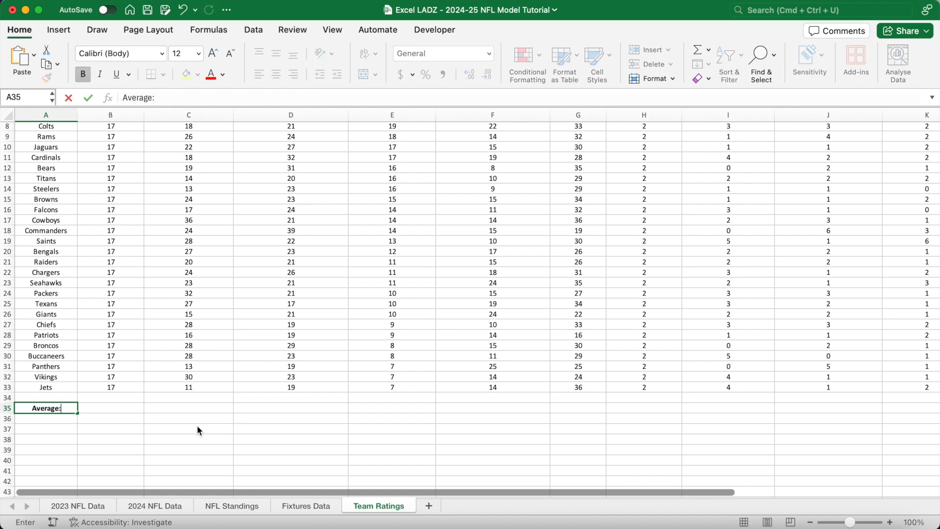
pyautogui.press('Tab')
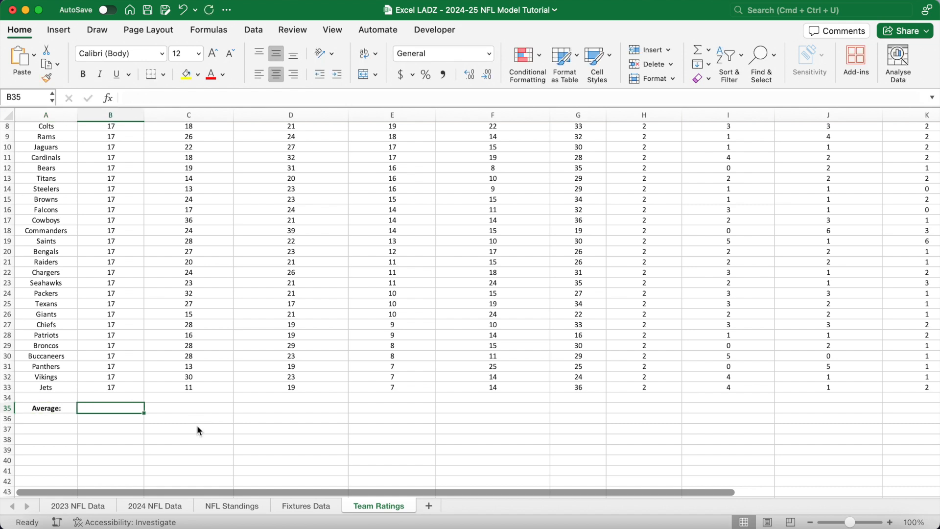
# Step: Enter =AVERAGE(B2:B33) in B35 for the 2023 Games column
pyautogui.write('=AVERAG')
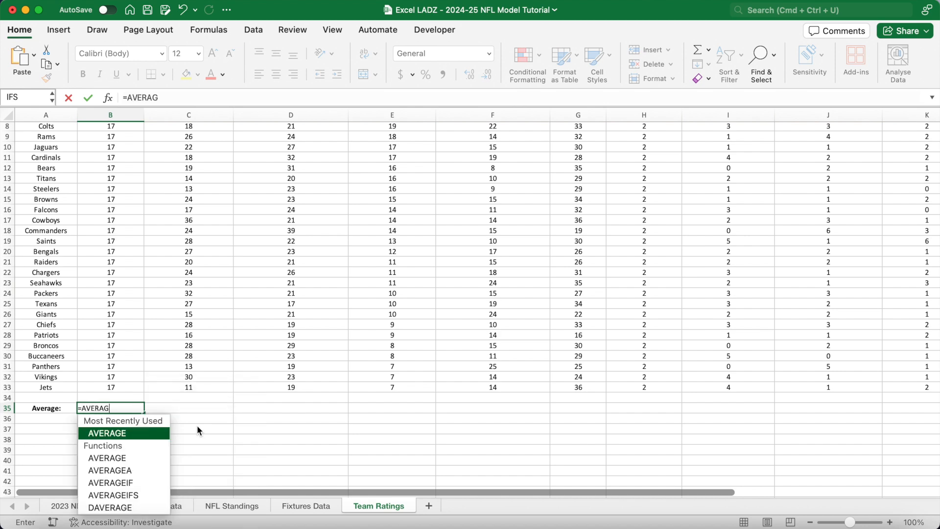
pyautogui.press('Tab')
pyautogui.scroll(3, 157, 236)
pyautogui.scroll(-1, 157, 237)
pyautogui.click(130, 135)
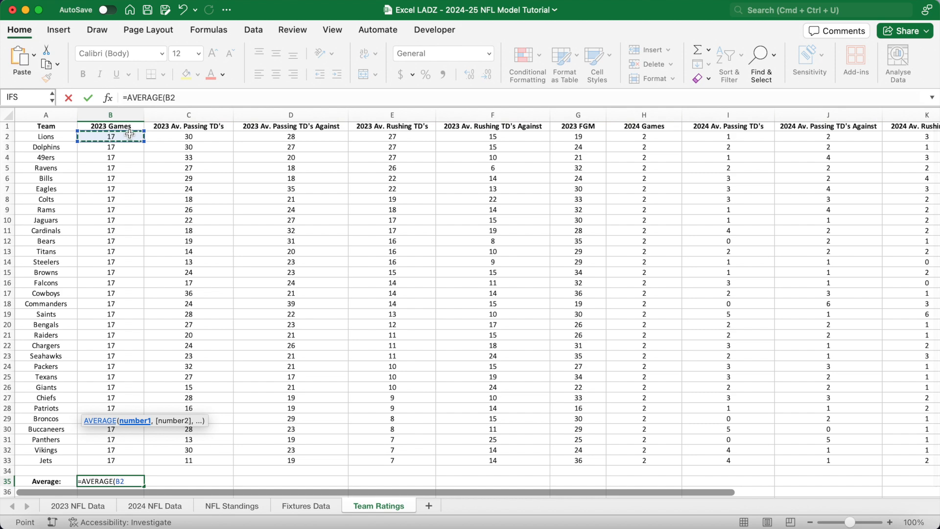
pyautogui.press('super+shift+Down')
pyautogui.write(')')
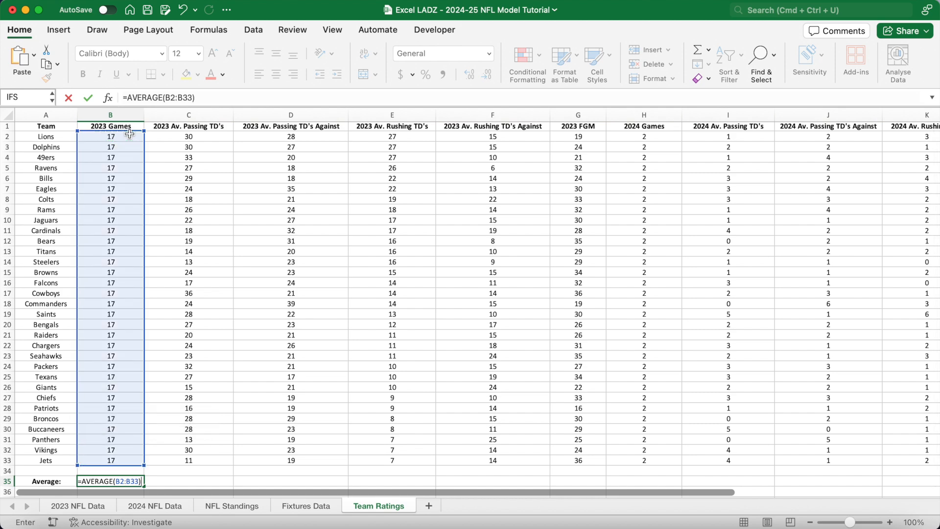
pyautogui.press('Return')
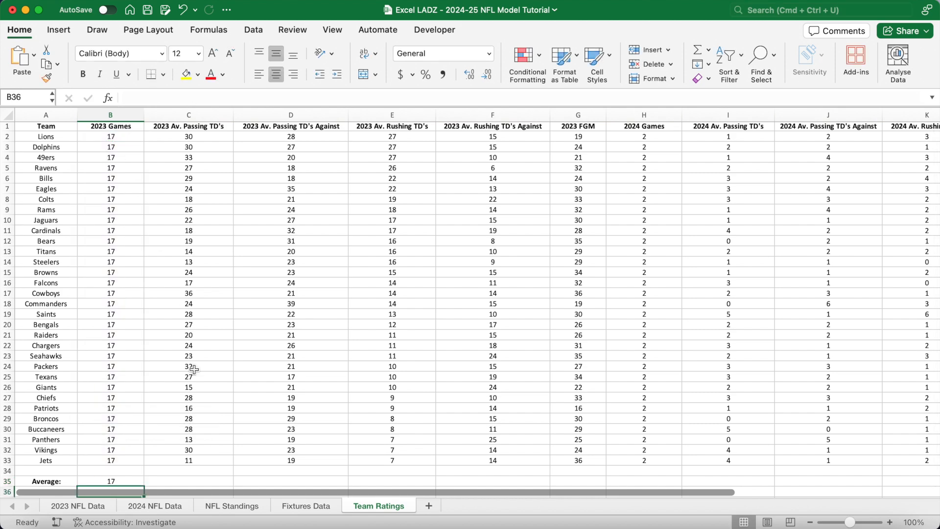
# Step: Fill the B35 average formula across to M35 and format the row to two decimal places
pyautogui.scroll(-2, 184, 382)
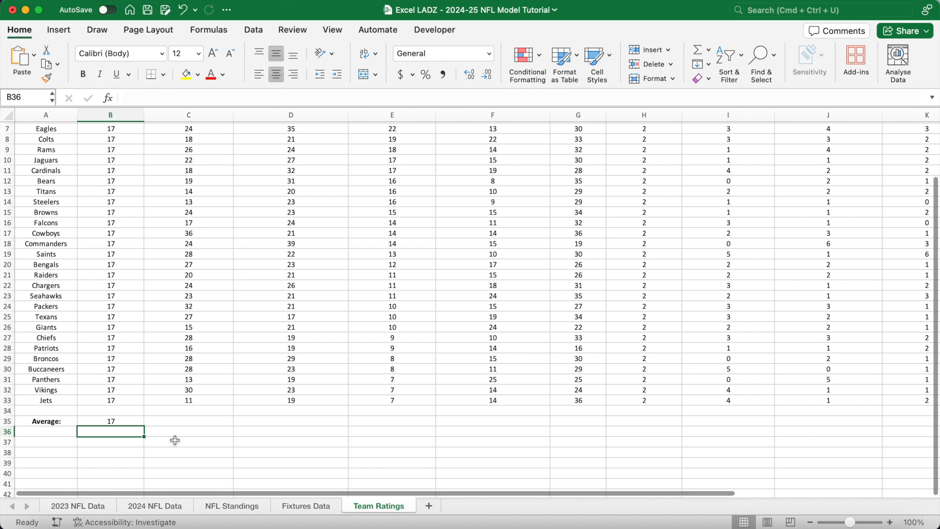
pyautogui.click(137, 419)
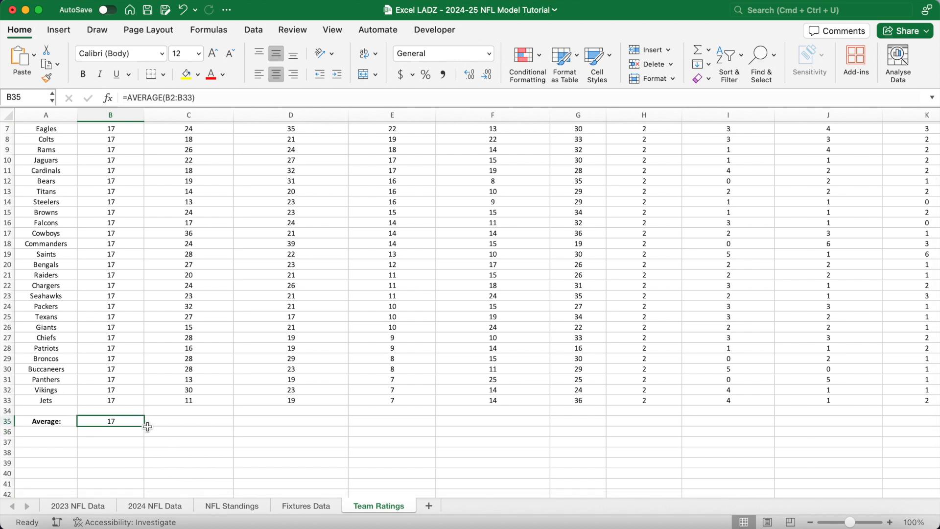
pyautogui.moveTo(145, 426); pyautogui.dragTo(792, 426)
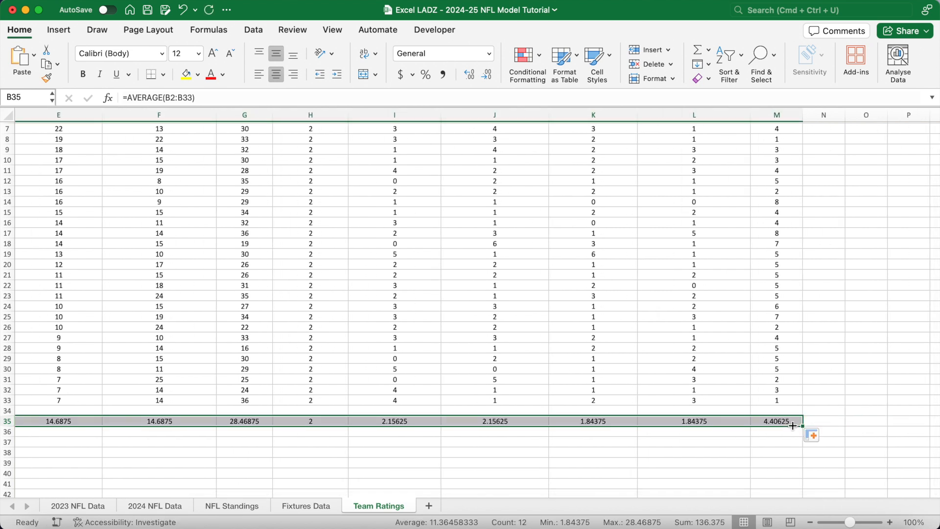
pyautogui.click(487, 75)
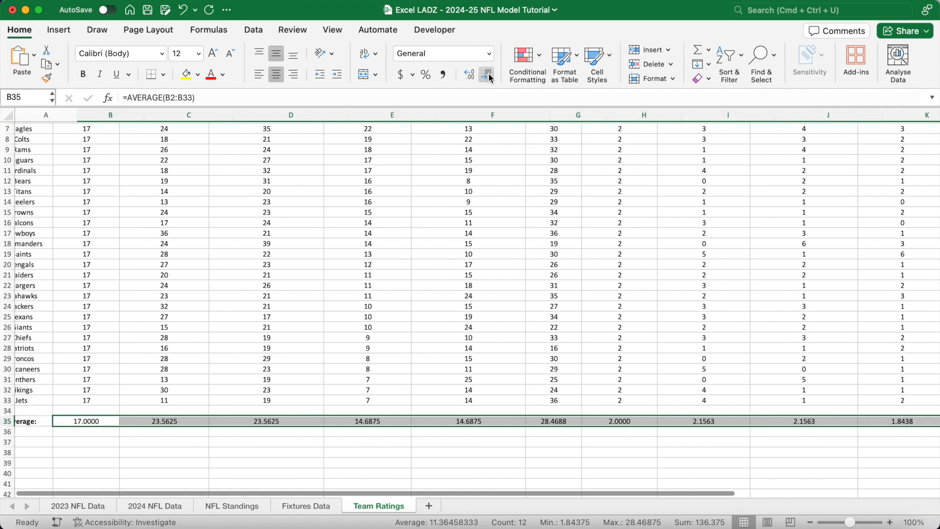
pyautogui.click(487, 75)
pyautogui.click(487, 75)
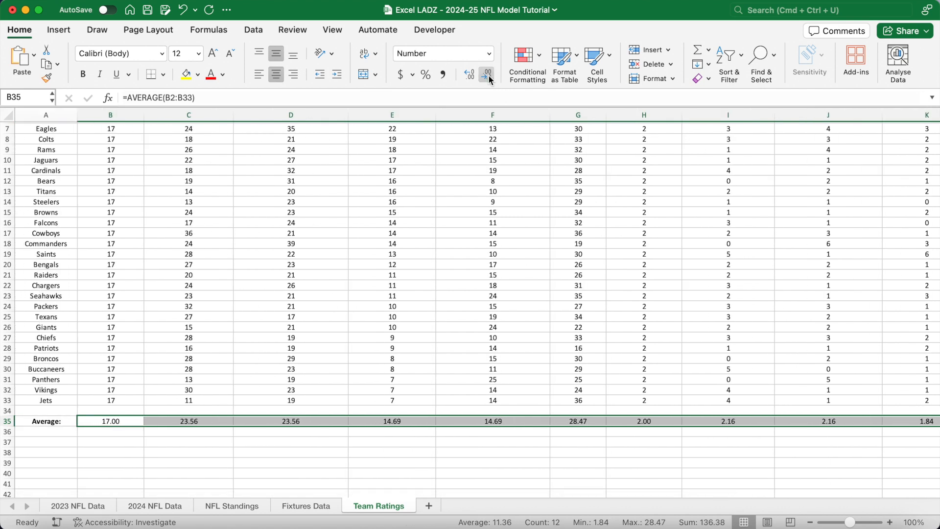
pyautogui.click(474, 444)
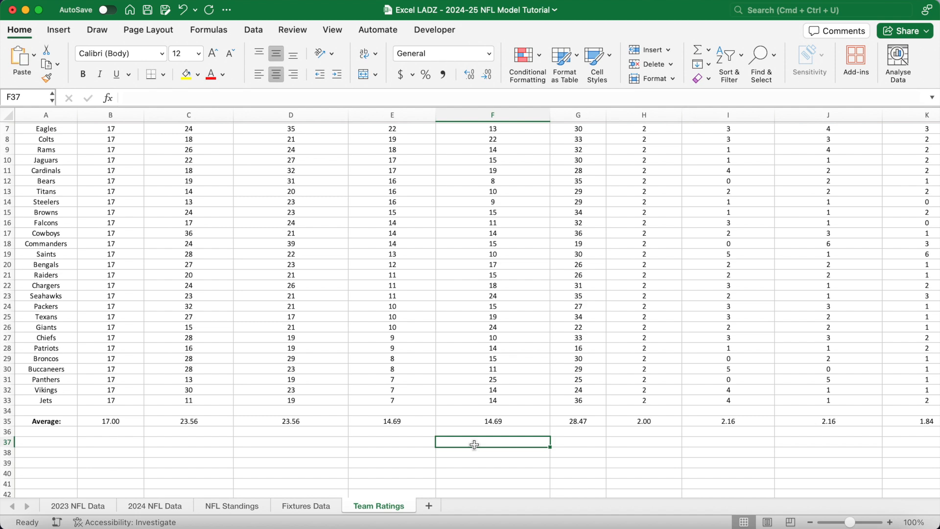
# Step: Add the headers "Passing TD ATT" in N1 and "Passing TD DEF" in O1, and widen both columns to fit
pyautogui.scroll(3, 533, 344)
pyautogui.hscroll(10, 533, 344)
pyautogui.click(289, 130)
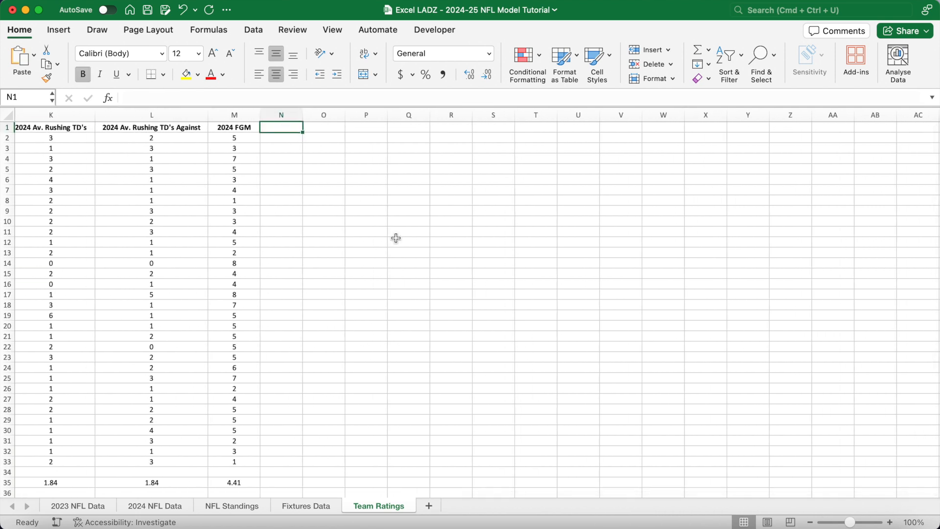
pyautogui.write('Passing TD ATT')
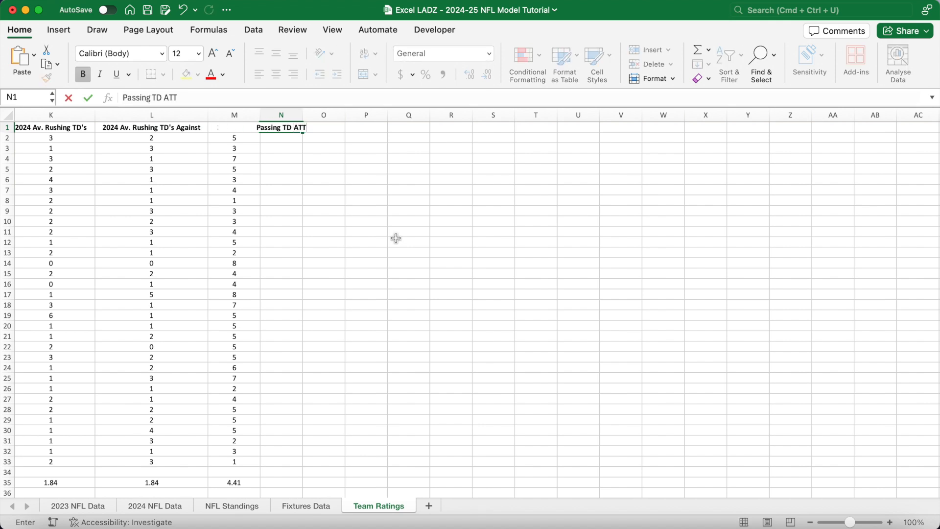
pyautogui.press('Tab')
pyautogui.moveTo(328, 115); pyautogui.dragTo(329, 115)
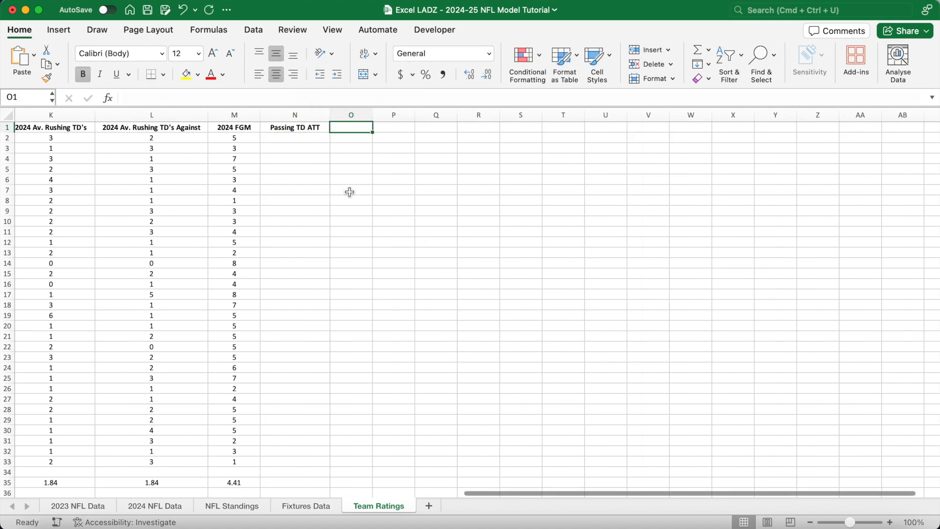
pyautogui.write('Passing TD DEF')
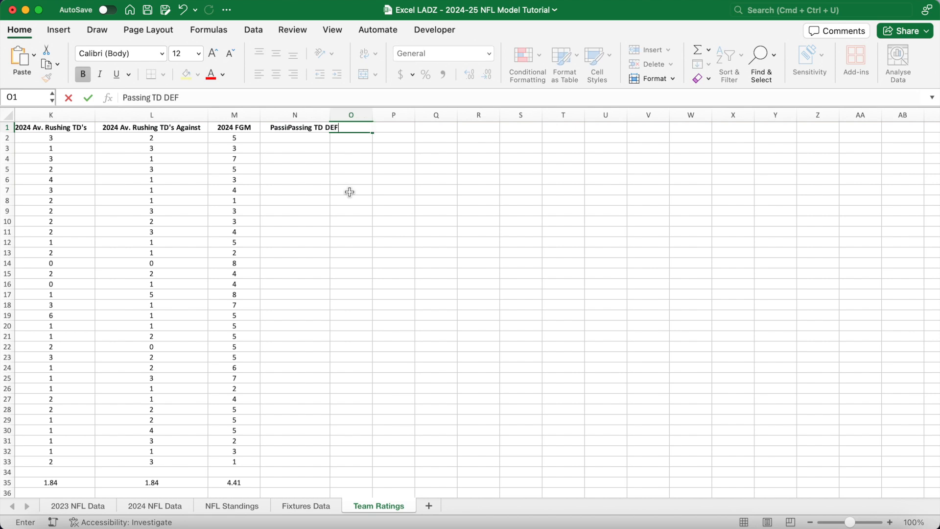
pyautogui.press('Tab')
pyautogui.moveTo(373, 115); pyautogui.dragTo(412, 117)
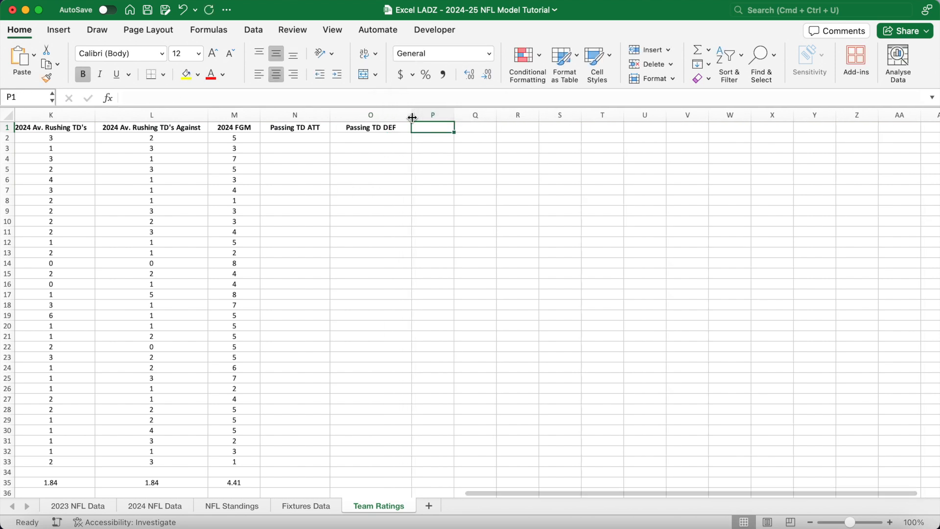
# Step: Add the headers "Rushing TD ATT" in P1 and "Rushing TD DEF" in Q1, and widen both columns to fit
pyautogui.write('Rushing TD ATT')
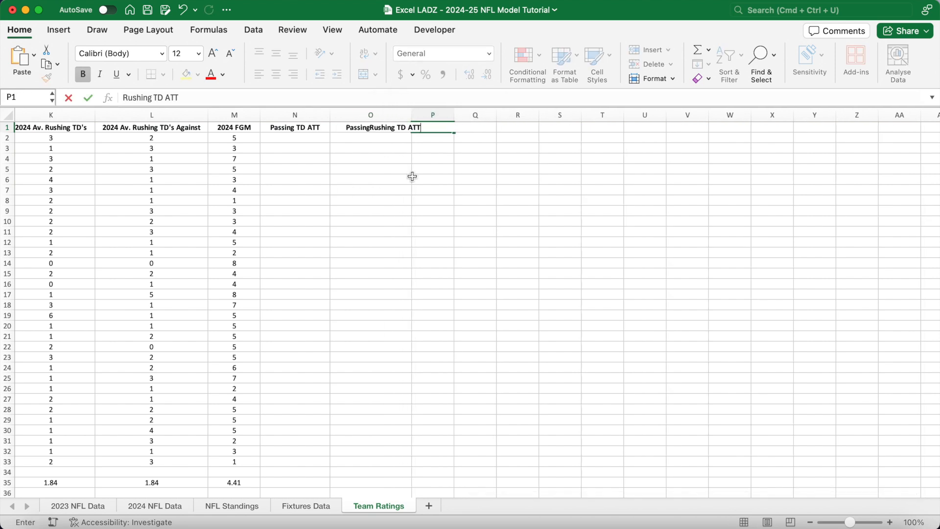
pyautogui.press('Return')
pyautogui.moveTo(454, 115); pyautogui.dragTo(482, 116)
pyautogui.click(489, 128)
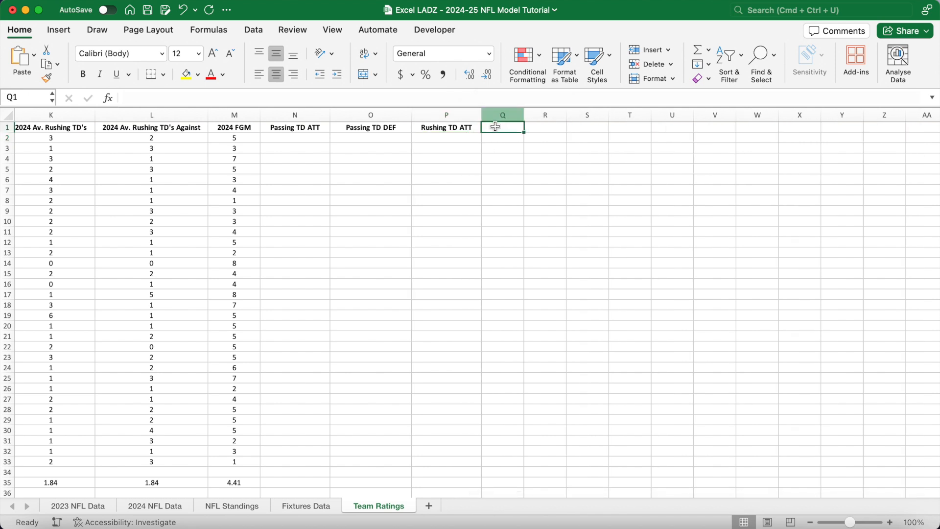
pyautogui.write('Rushing TD DEF')
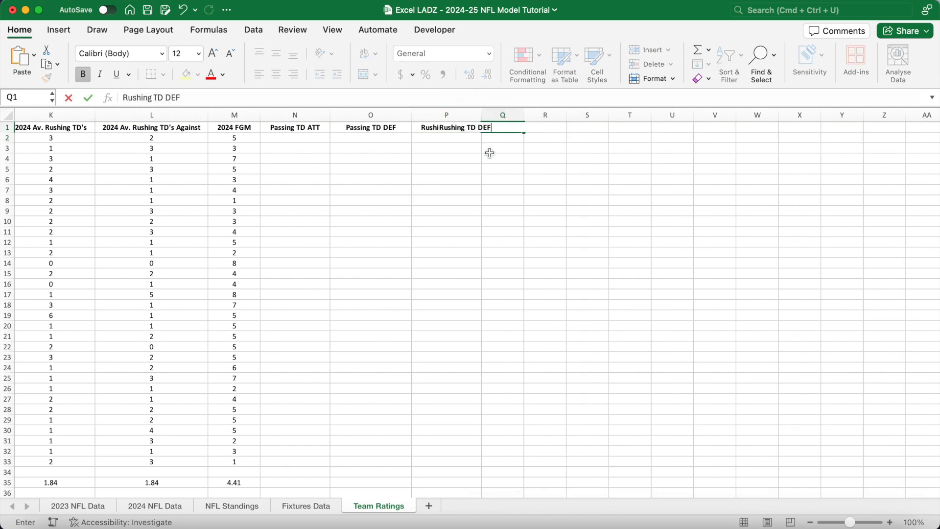
pyautogui.press('Return')
pyautogui.moveTo(524, 115); pyautogui.dragTo(562, 115)
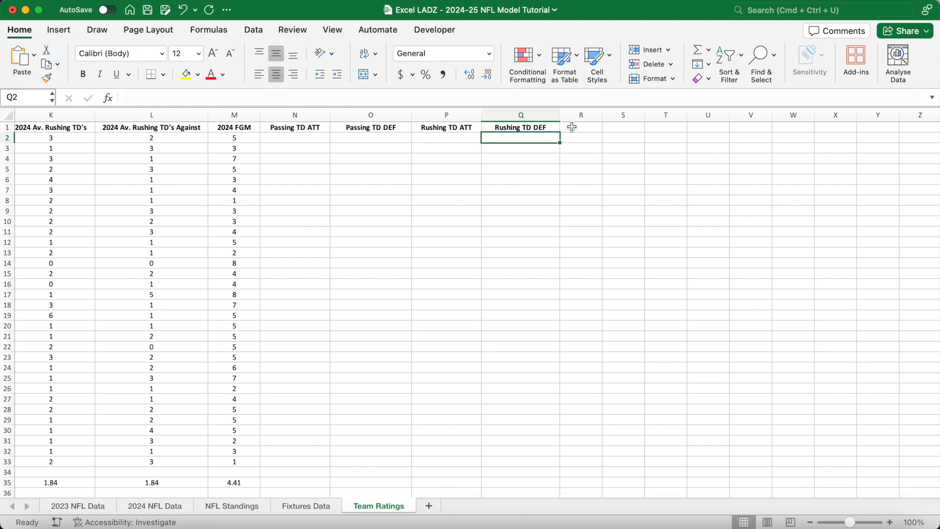
# Step: Add the header "FGA Av." in R1
pyautogui.click(569, 127)
pyautogui.write('FGA Av.')
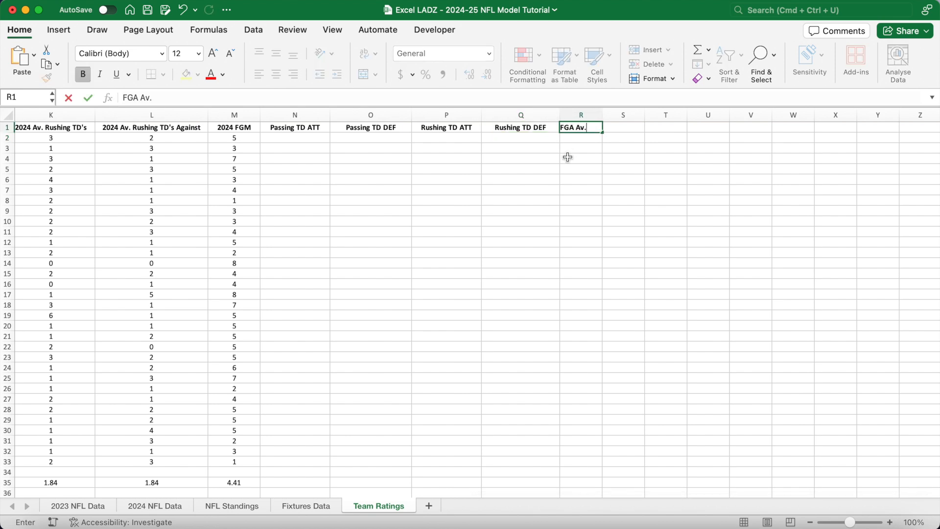
pyautogui.press('Return')
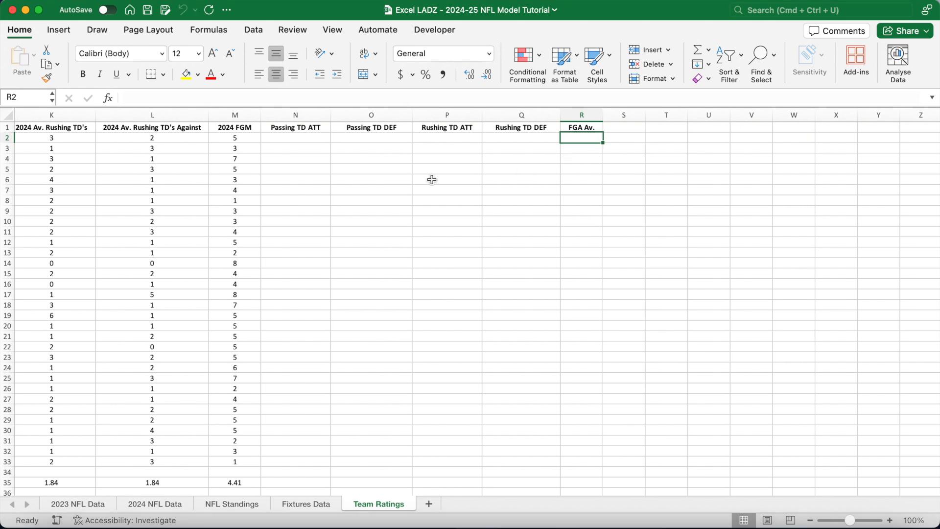
# Step: Start the Passing TD ATT formula in N2 with the 2023 weighting =IFERROR((MAX(0,12-$H2)/12
pyautogui.click(310, 137)
pyautogui.hscroll(-1, 310, 211)
pyautogui.hscroll(-3, 311, 211)
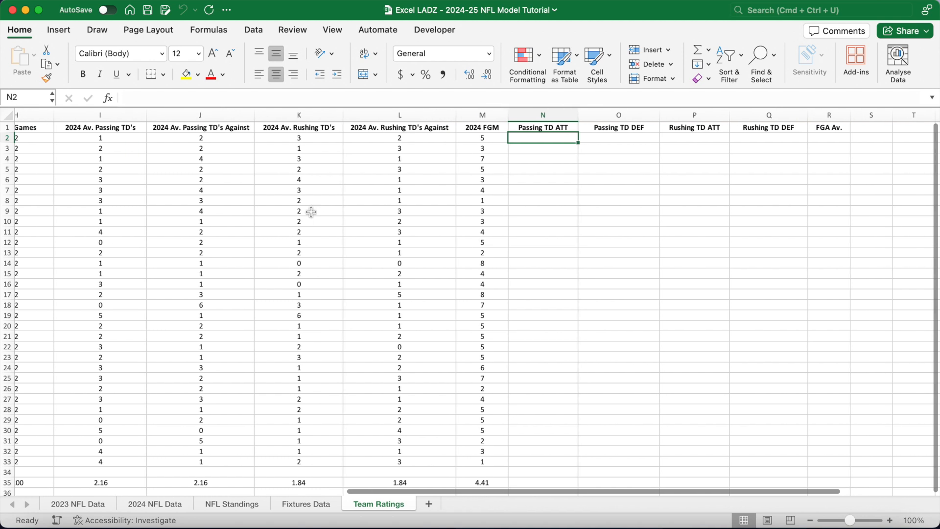
pyautogui.click(254, 97)
pyautogui.write('=IFERR')
pyautogui.press('Tab')
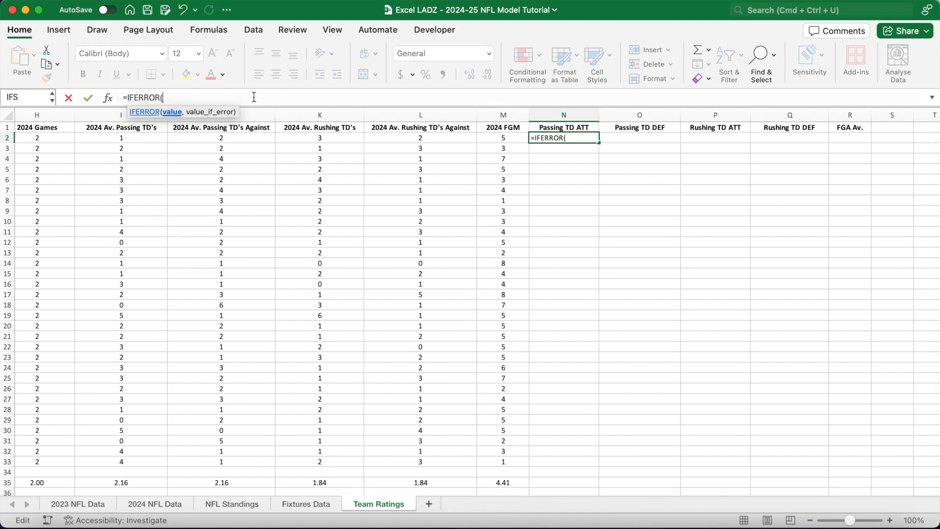
pyautogui.write('(MAX(0,12')
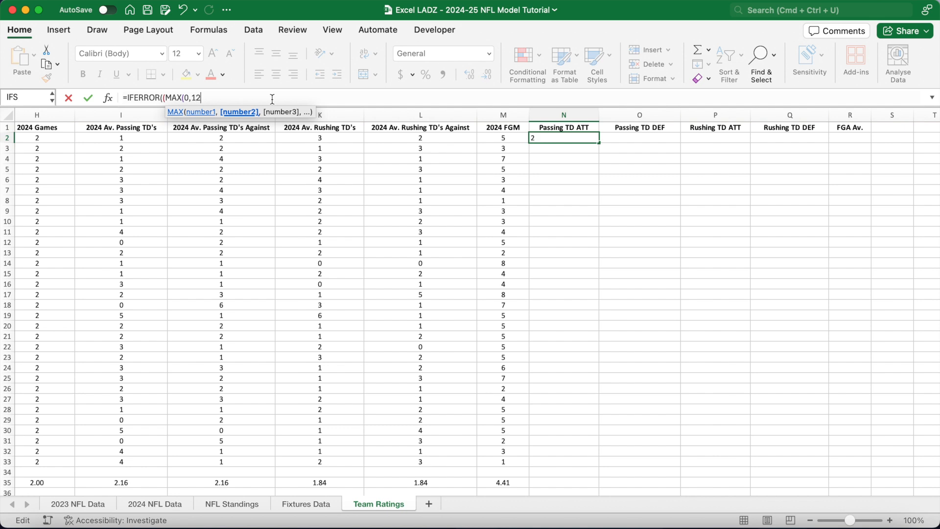
pyautogui.write('-$H2')
pyautogui.hscroll(-3, 272, 196)
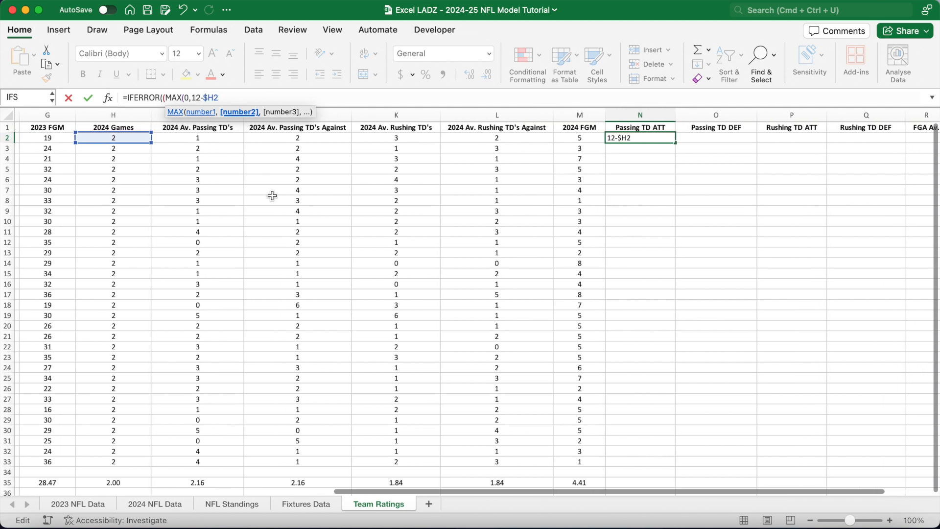
pyautogui.write(')/12')
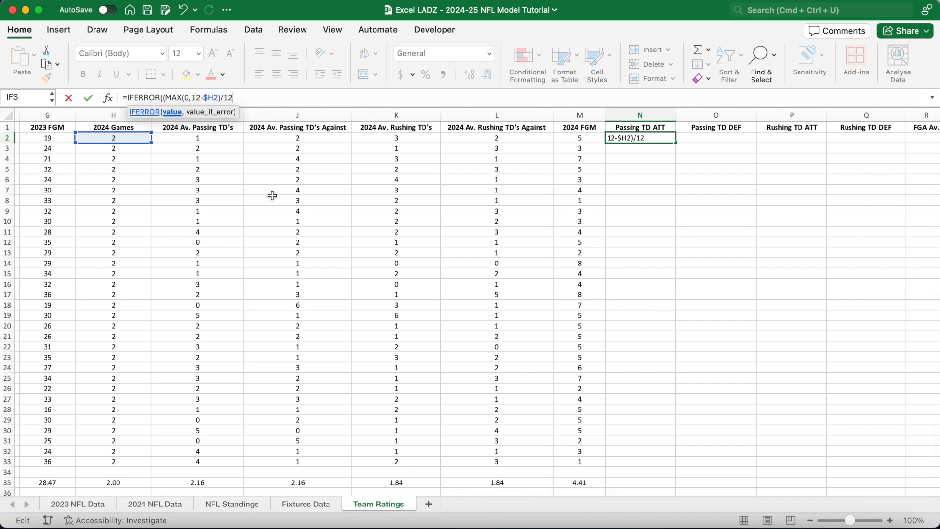
# Step: Complete the 2023 term of the N2 formula with )*(C2/$B2)/(C$35/$B$35),0)
pyautogui.write(')*(C2')
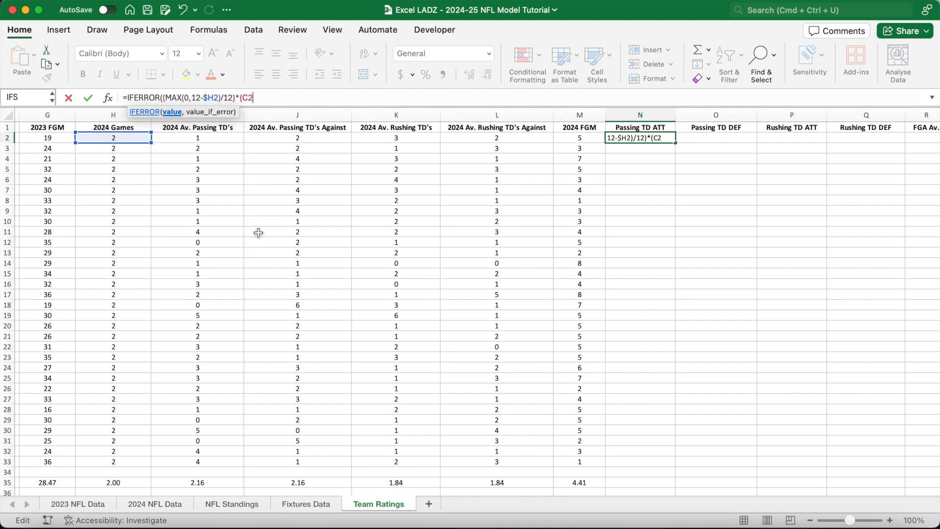
pyautogui.hscroll(-5, 258, 232)
pyautogui.hscroll(-5, 257, 232)
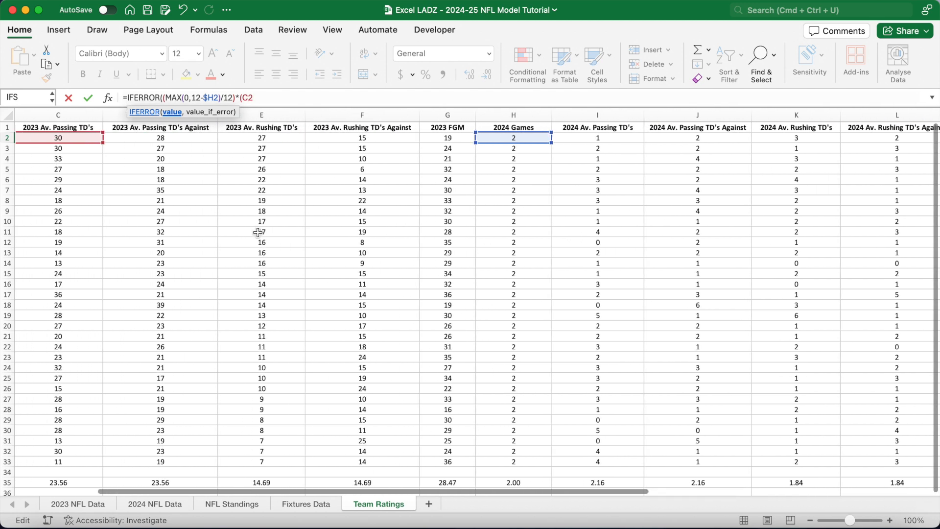
pyautogui.write('/')
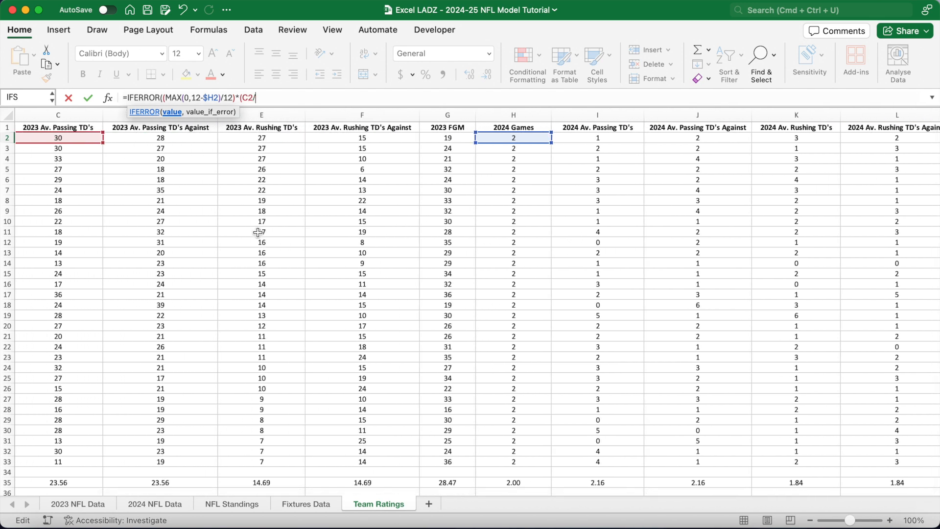
pyautogui.write('$B2')
pyautogui.hscroll(-3, 252, 259)
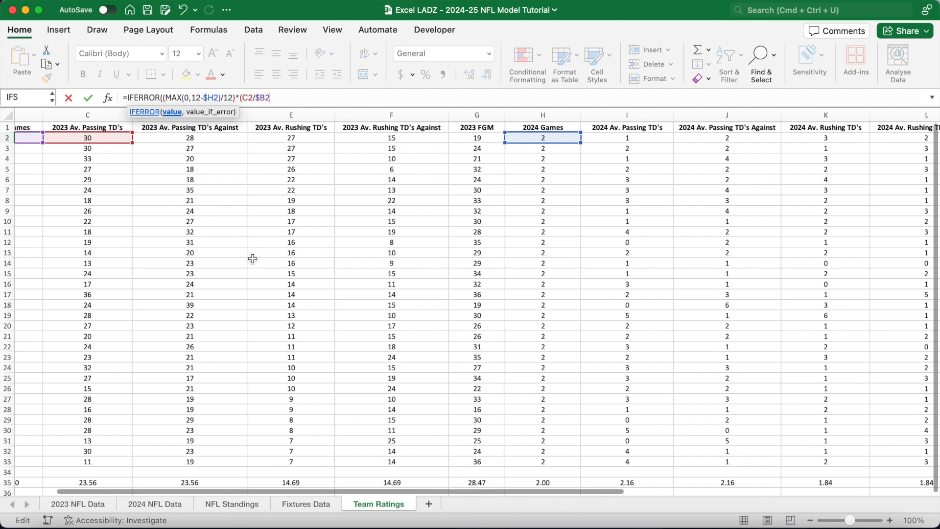
pyautogui.hscroll(1, 252, 258)
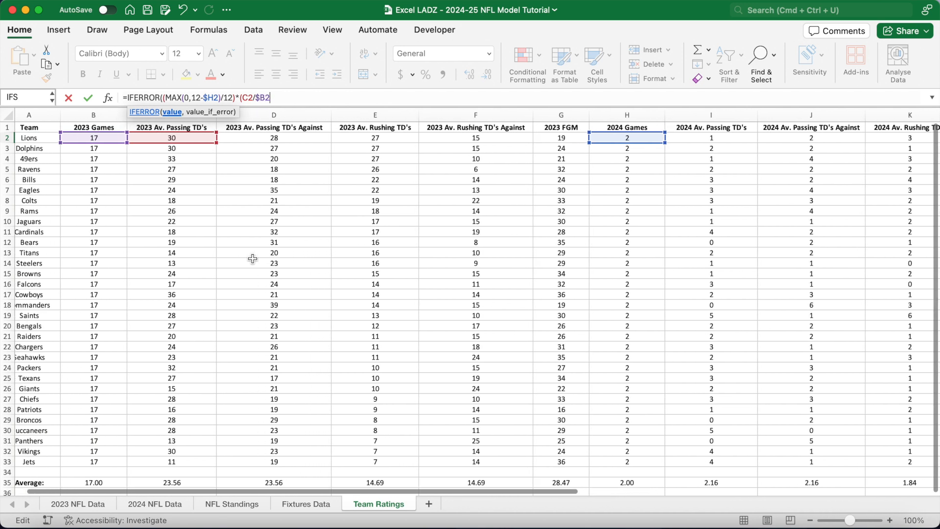
pyautogui.write(')/(')
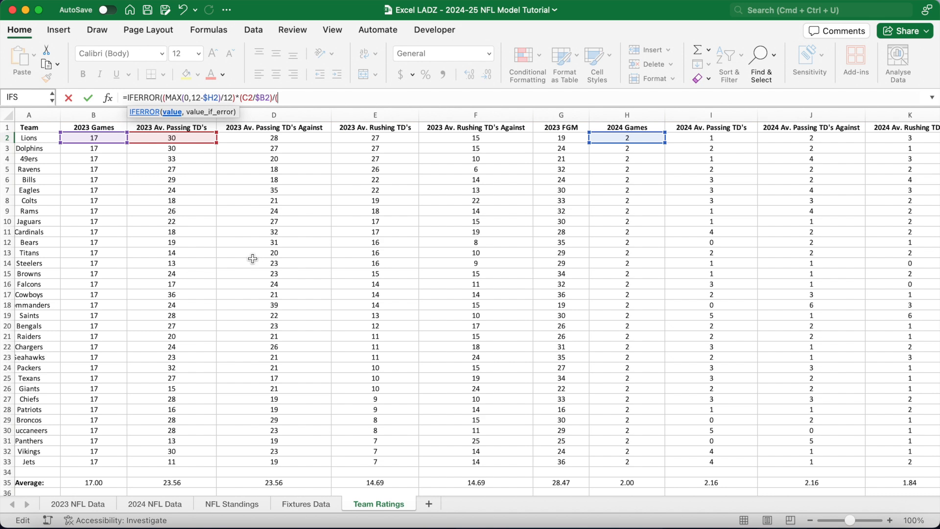
pyautogui.write('C$35')
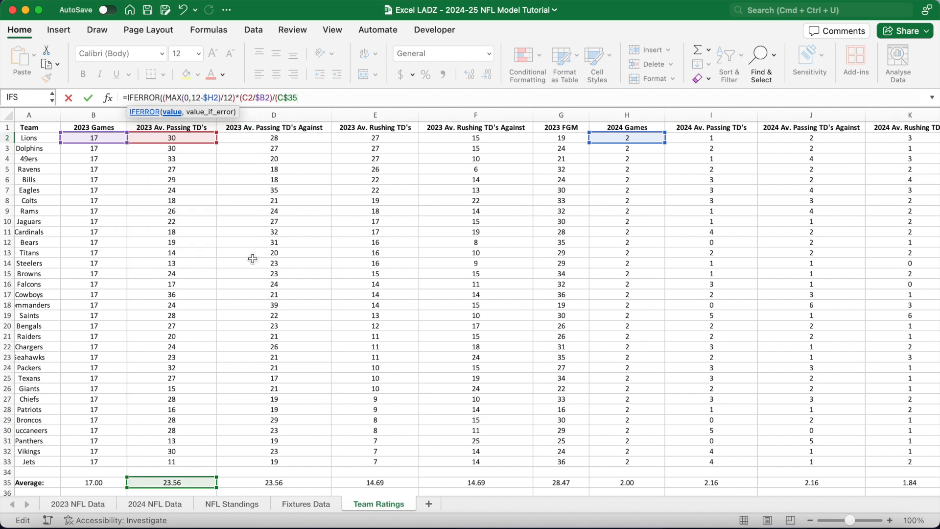
pyautogui.write('/$B$35')
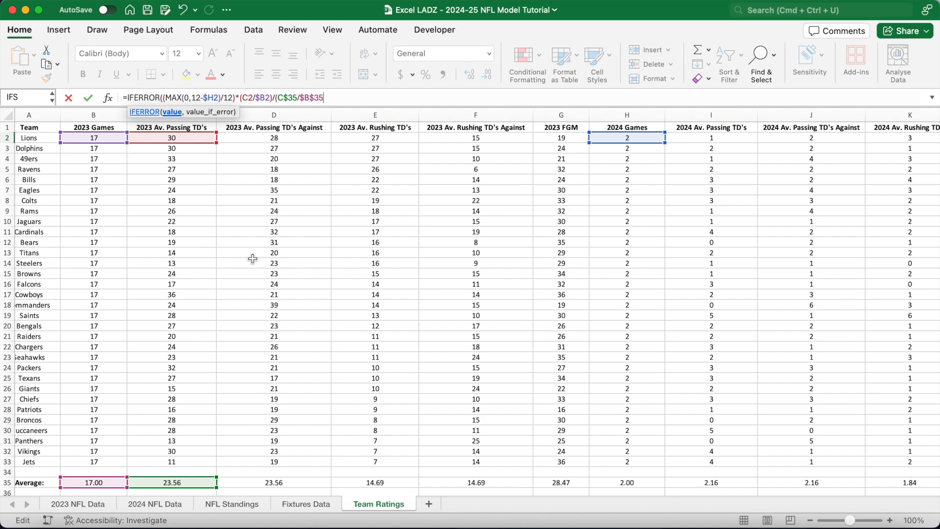
pyautogui.write('),0)')
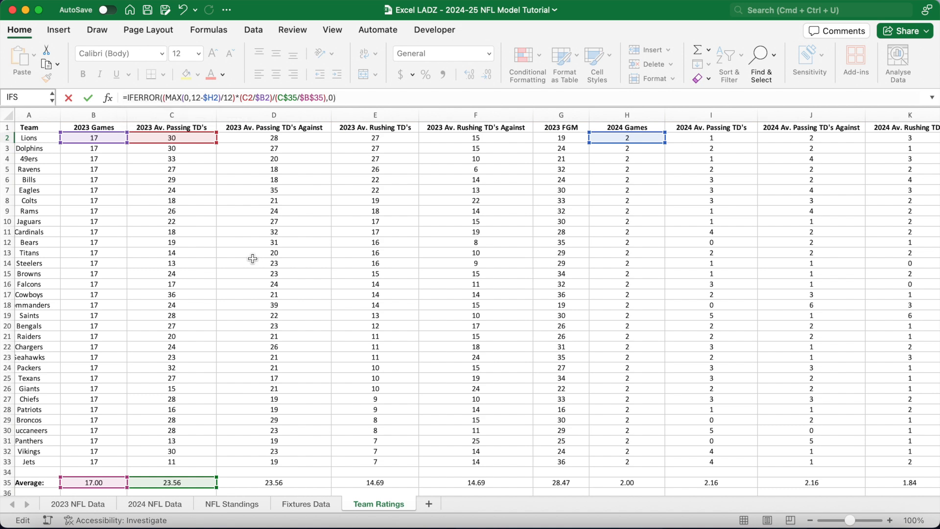
# Step: Add the start of the 2024 term to the N2 formula as +IFERROR((MIN(12,$H2)
pyautogui.write('+')
pyautogui.write('IFERROR(')
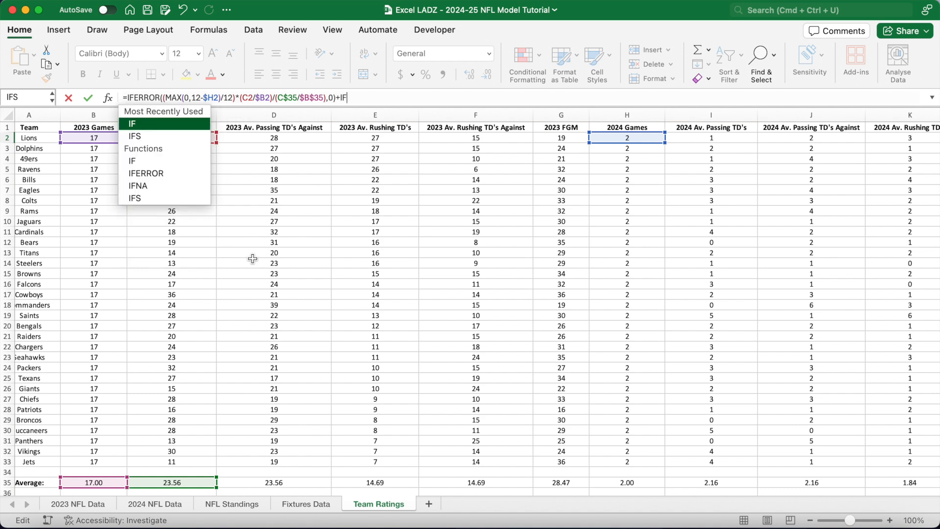
pyautogui.write('(MIN')
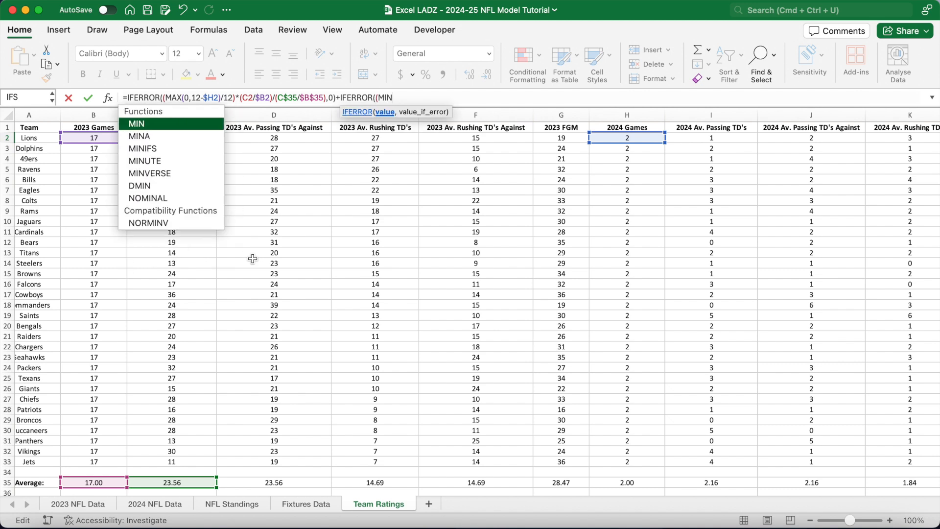
pyautogui.write('(12,')
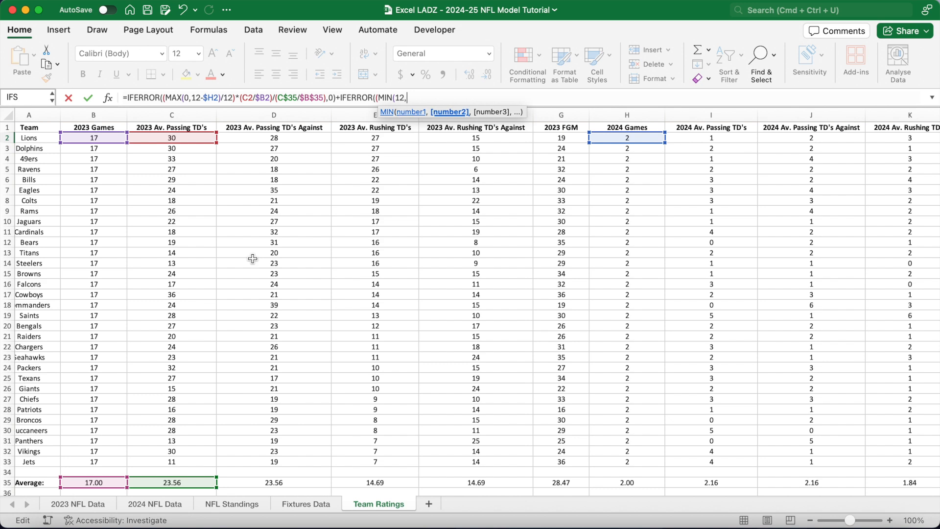
pyautogui.write('$H2')
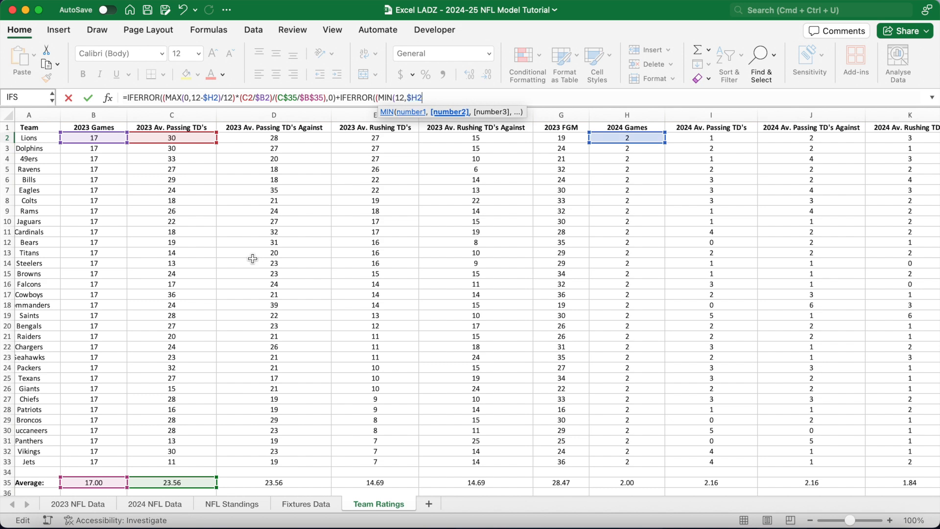
pyautogui.write(')')
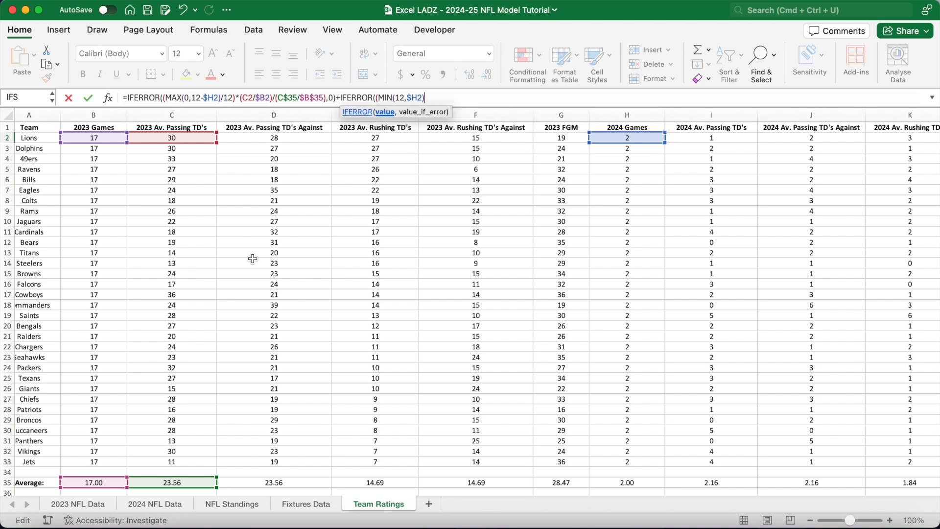
# Step: Finish the N2 formula with /12)*(I2/$H2)/(C$35/$B$35),0) and enter it
pyautogui.write('/12)*(I2')
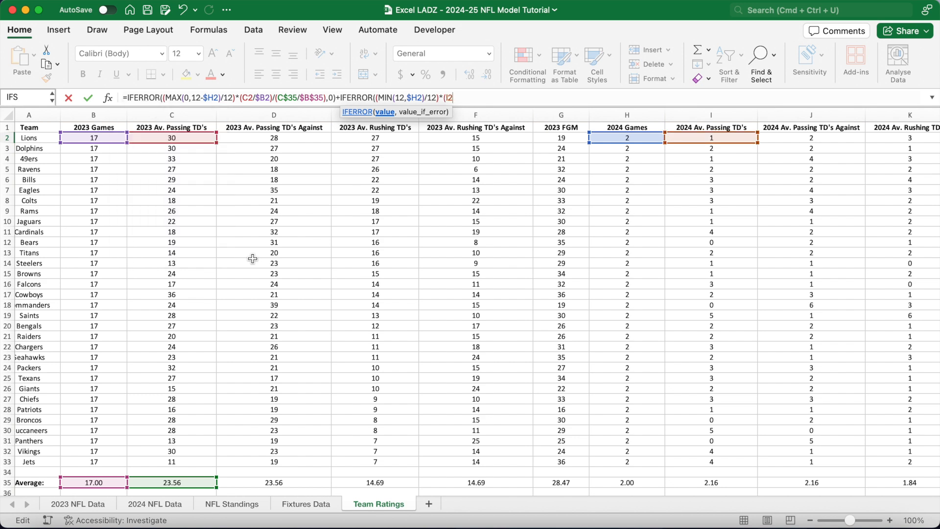
pyautogui.write('/$H2)/(')
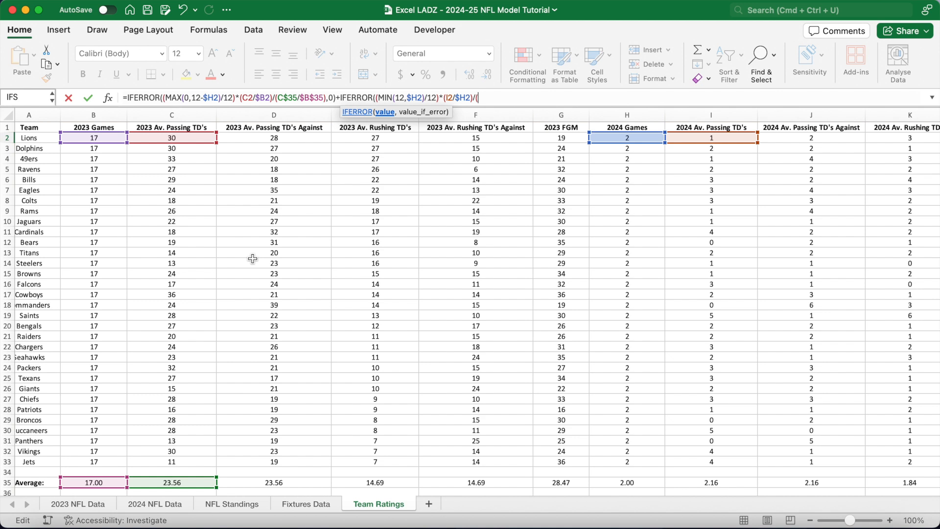
pyautogui.write('C$35')
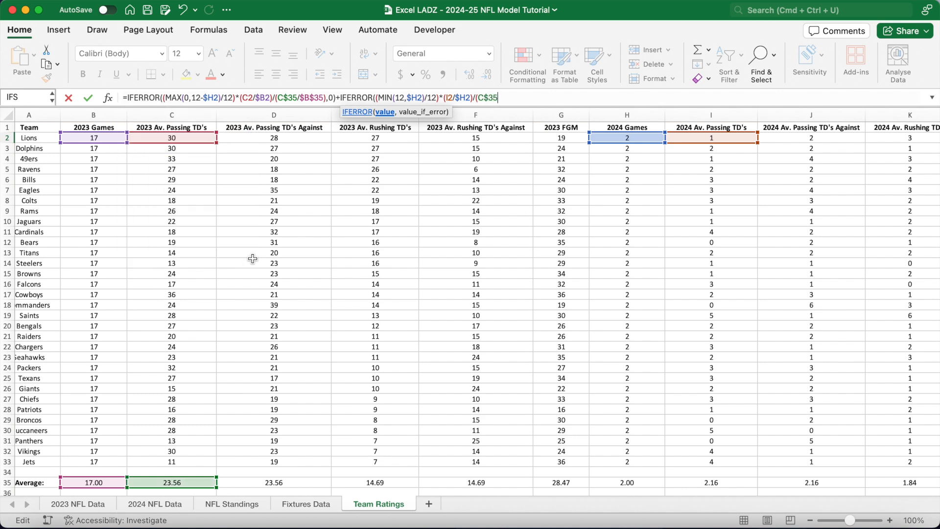
pyautogui.write('/$B$35)')
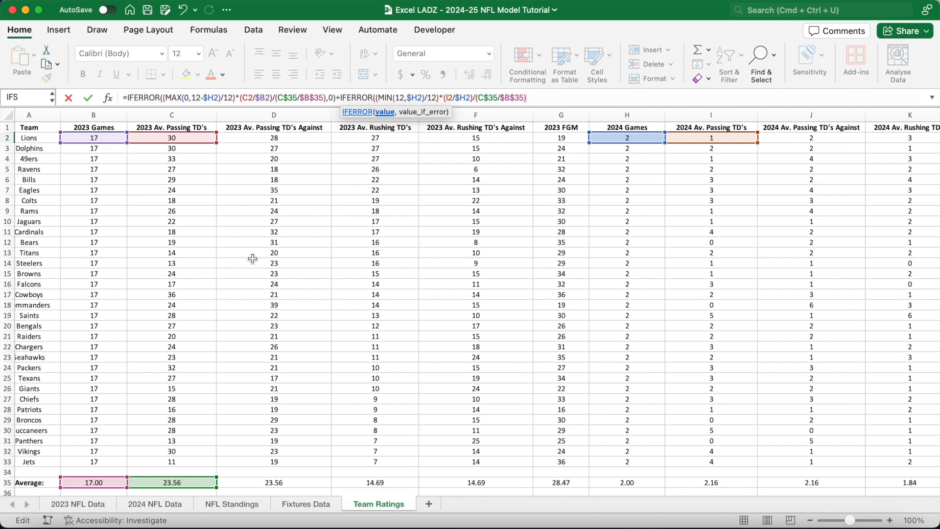
pyautogui.write(',0')
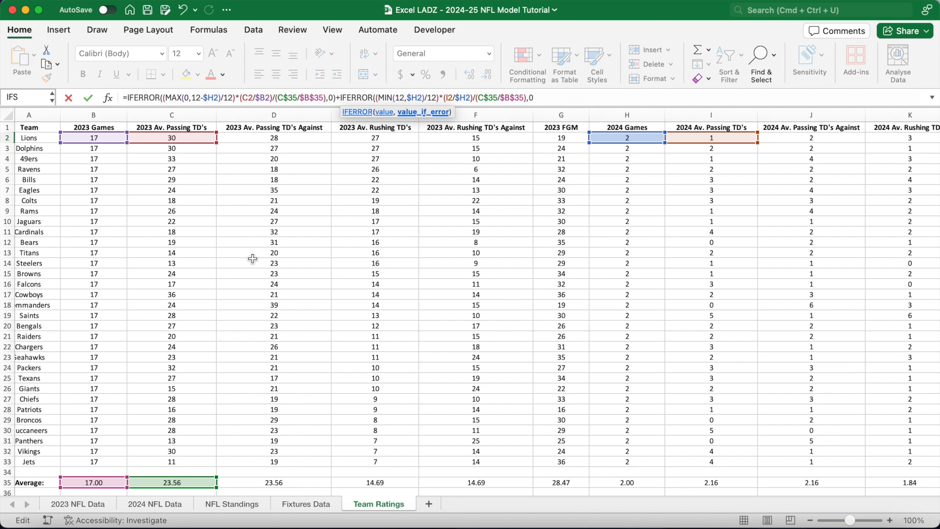
pyautogui.press('Return')
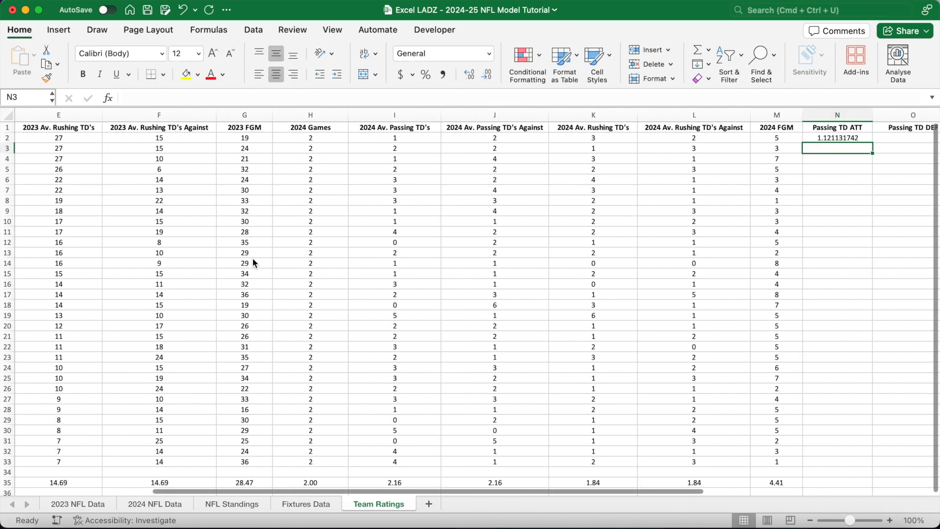
# Step: Fill the N2 rating formula across to Q2 and down to row 33
pyautogui.hscroll(10, 600, 243)
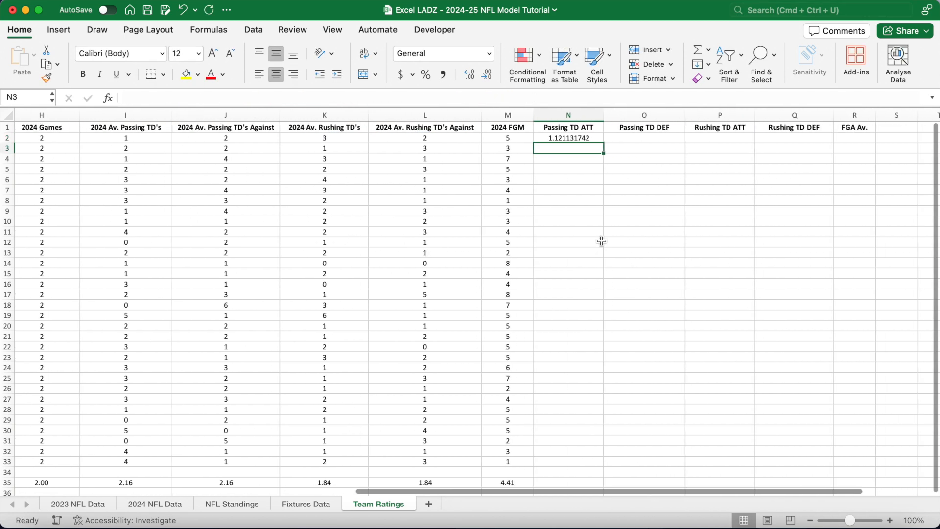
pyautogui.click(528, 138)
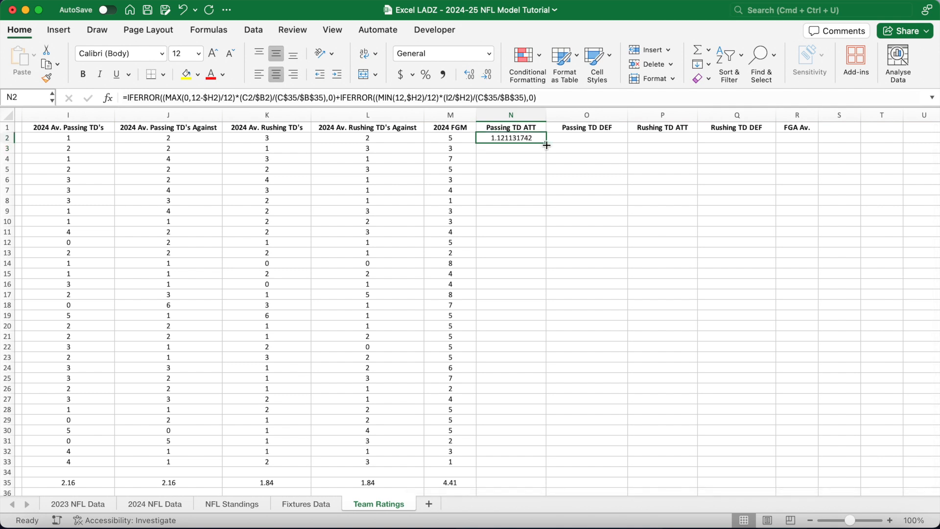
pyautogui.moveTo(546, 145); pyautogui.dragTo(751, 141)
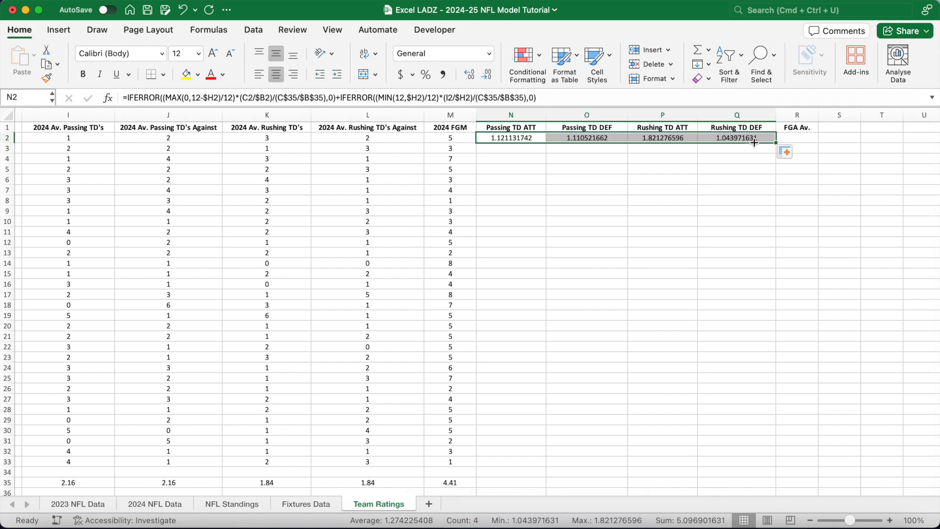
pyautogui.doubleClick(776, 143)
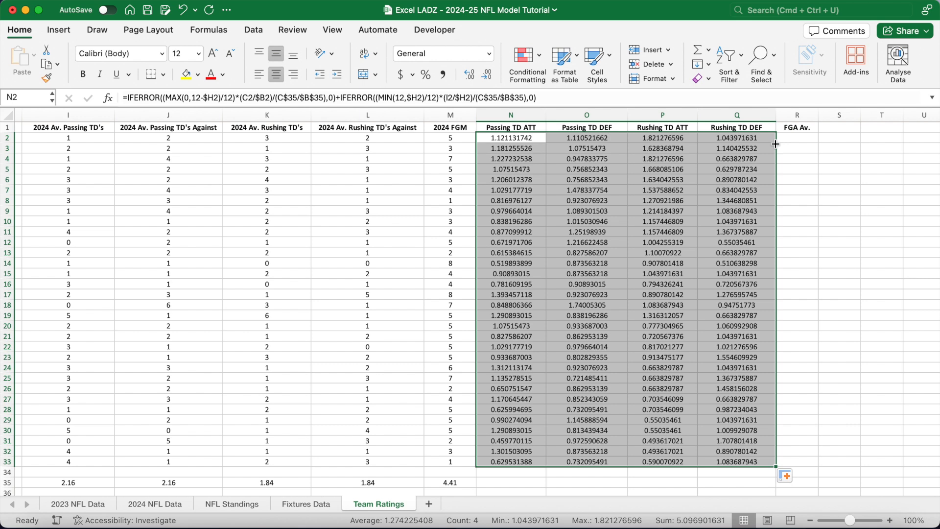
# Step: Format the ratings in N2:Q33 to two decimal places
pyautogui.click(487, 75)
pyautogui.click(487, 76)
pyautogui.click(487, 75)
pyautogui.click(487, 75)
pyautogui.click(487, 75)
pyautogui.click(487, 75)
pyautogui.click(487, 76)
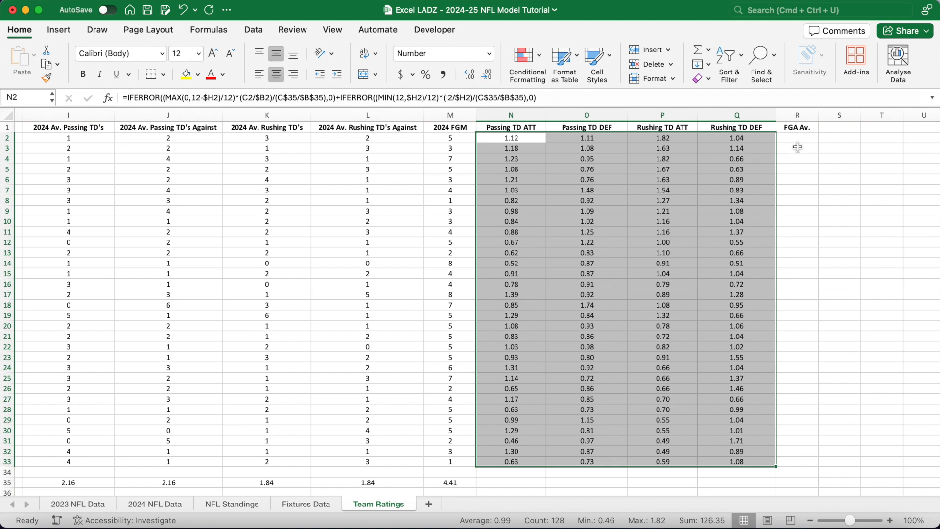
# Step: Begin the first FGA Av. formula in R2 with =IFERROR((MAX(0,12-$H2)/12
pyautogui.click(803, 139)
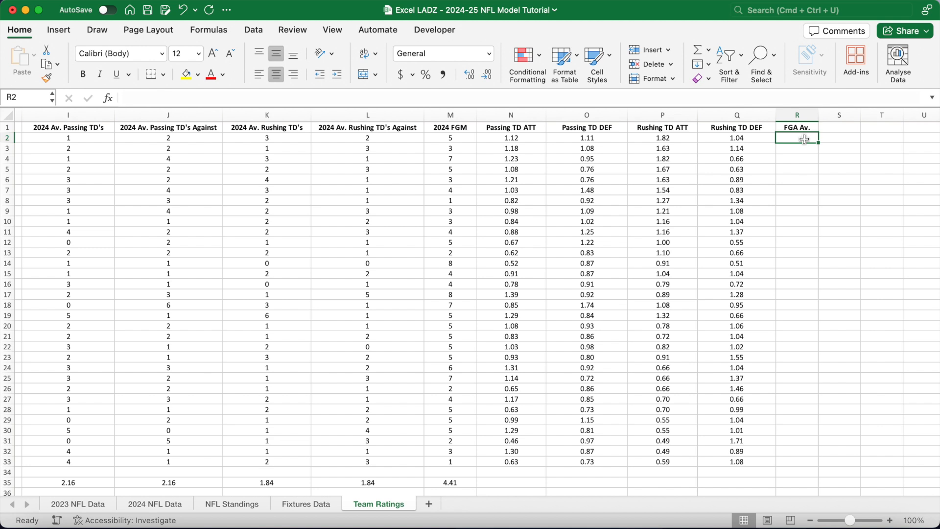
pyautogui.hscroll(-2, 638, 191)
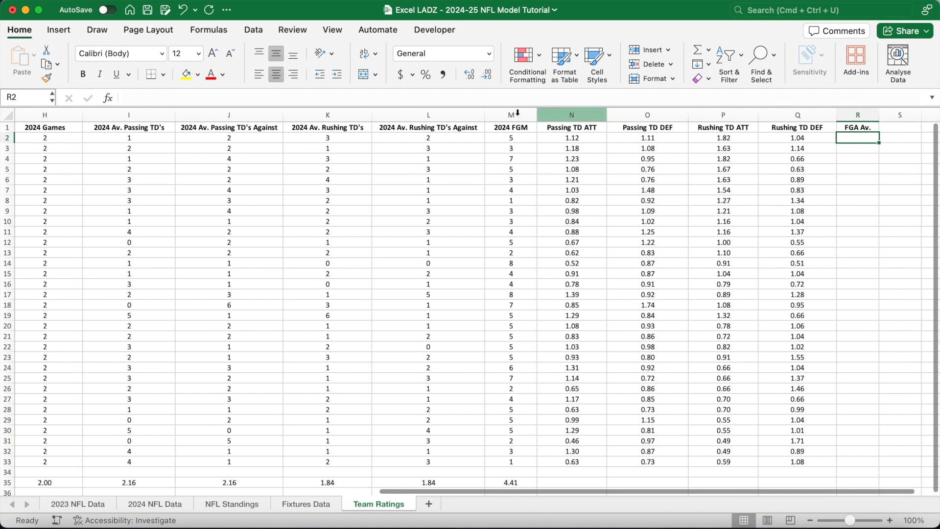
pyautogui.click(323, 97)
pyautogui.write('=')
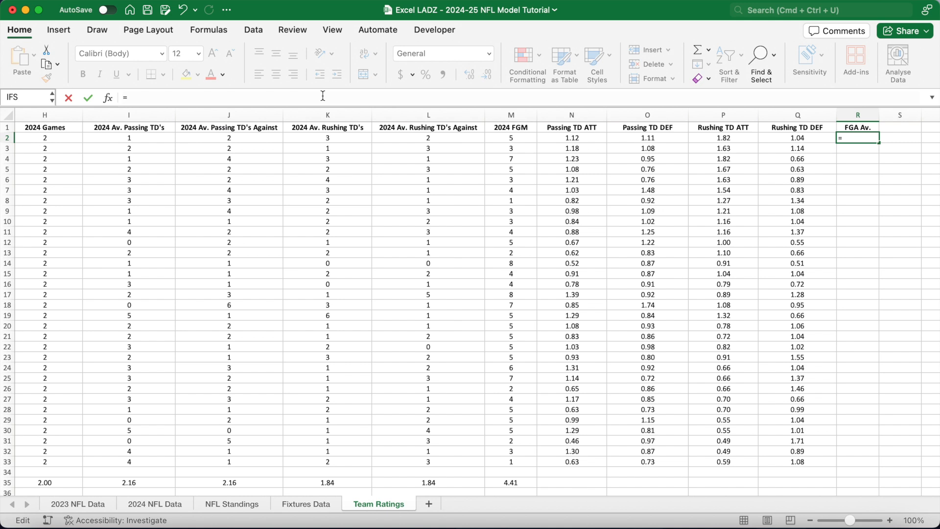
pyautogui.write('IFERROR((MA')
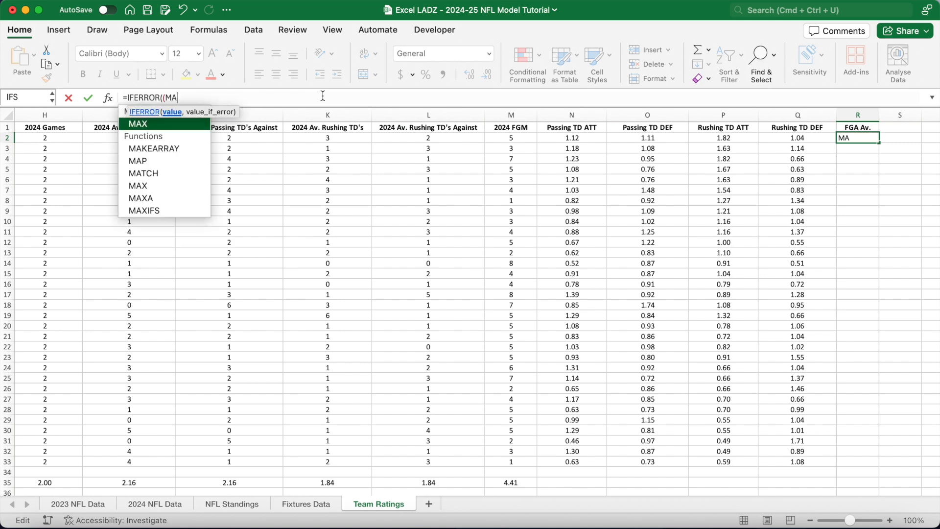
pyautogui.write('X(0')
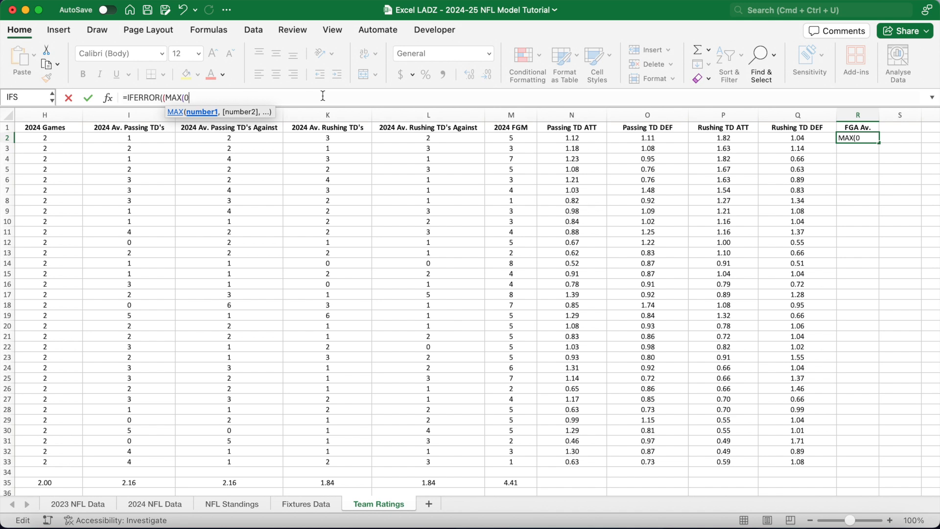
pyautogui.write(',12')
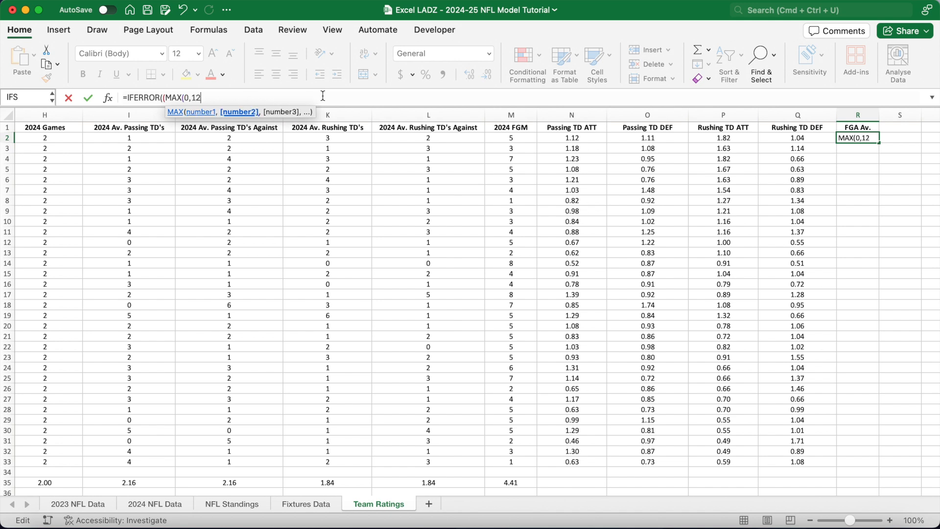
pyautogui.write('-$H2')
pyautogui.hscroll(-1, 328, 195)
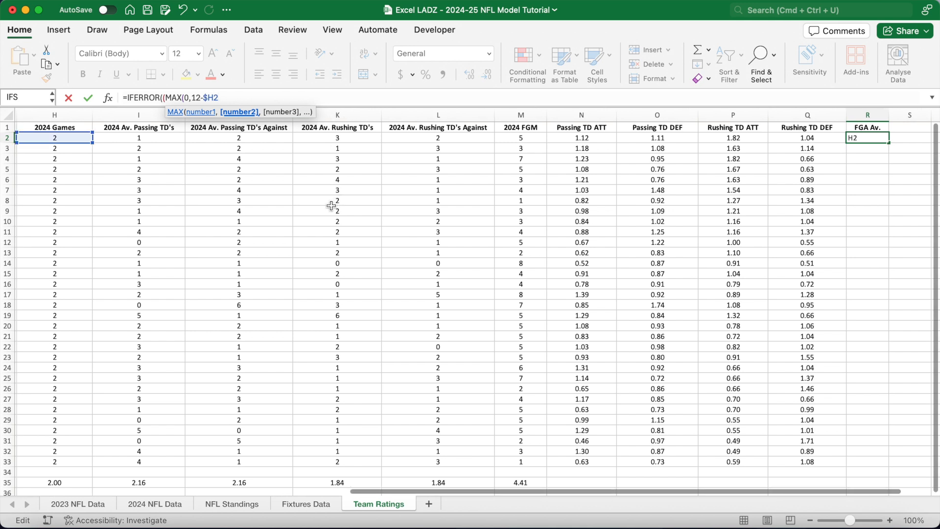
pyautogui.write(')/12')
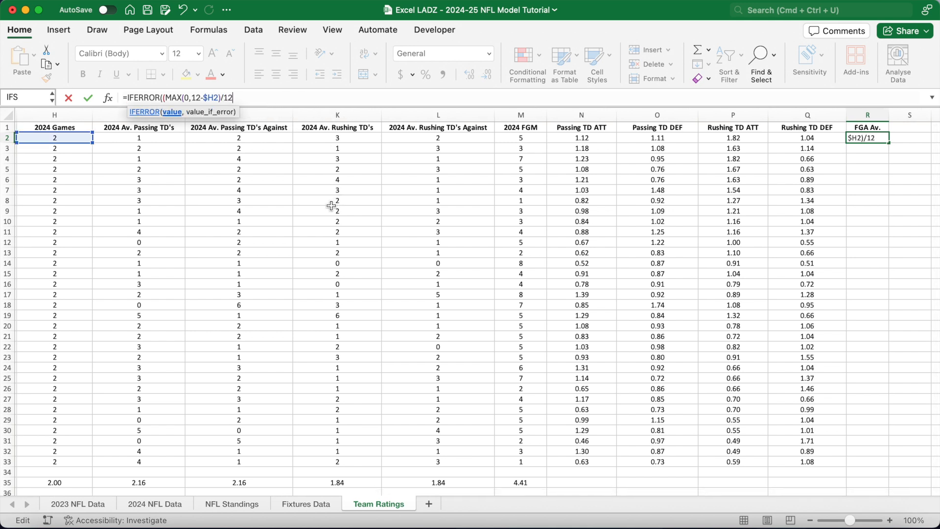
# Step: Complete the 2023 term of the R2 formula with )*($G2/$B2),0) and open the 2024 term with +IFERROR(
pyautogui.write(')*($G2')
pyautogui.hscroll(-3, 331, 205)
pyautogui.hscroll(2, 330, 206)
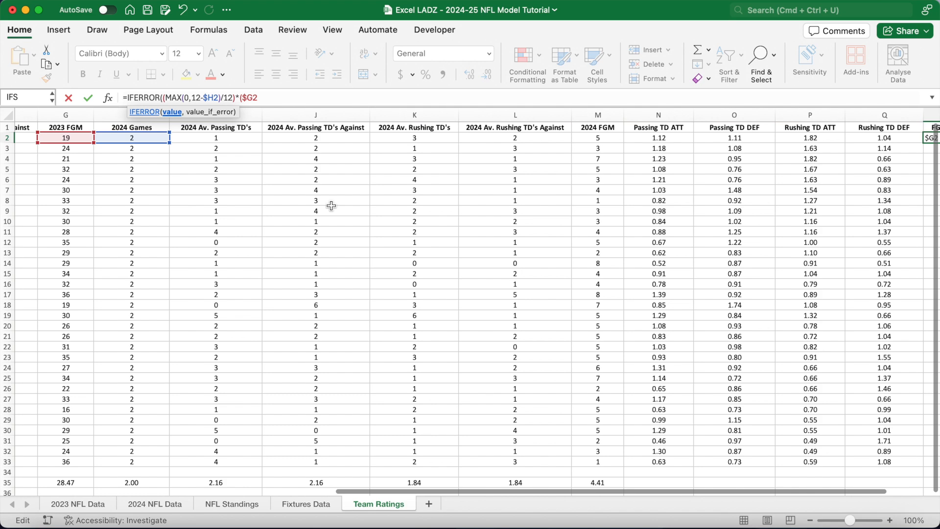
pyautogui.write('/$B2')
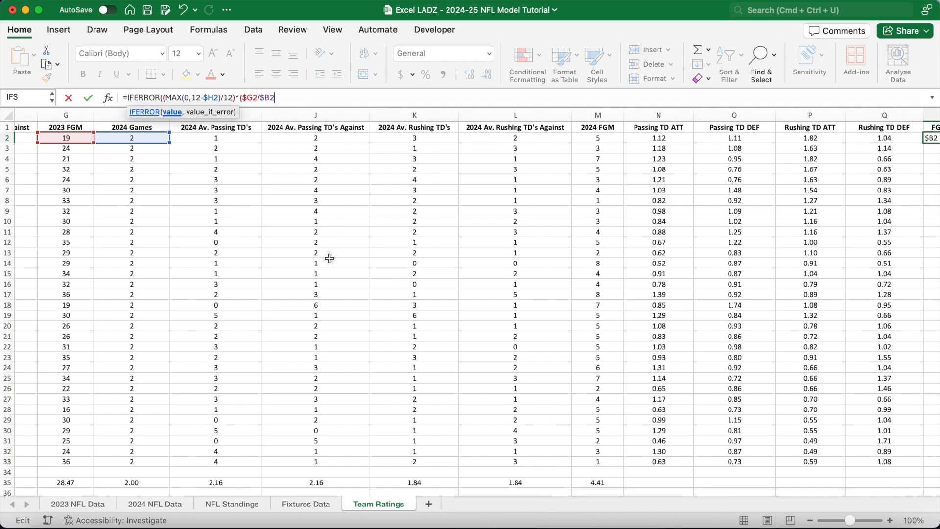
pyautogui.hscroll(-8, 329, 257)
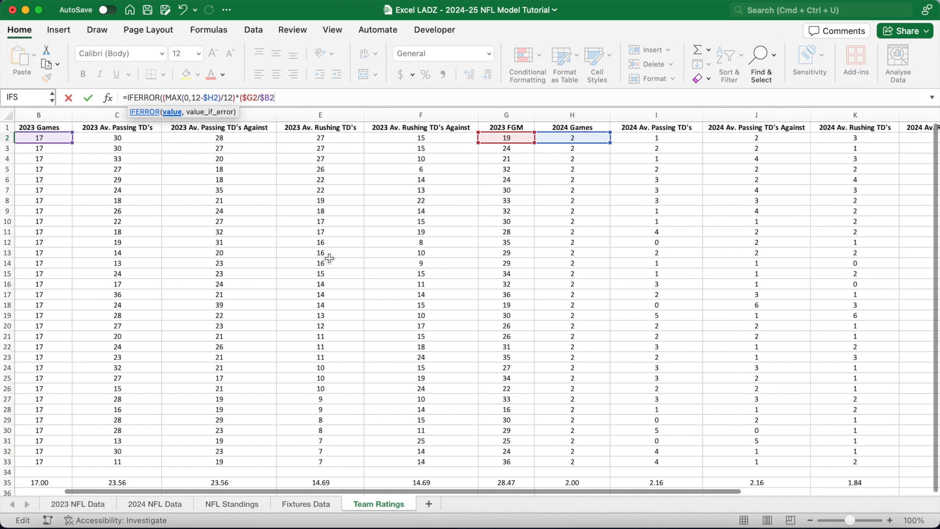
pyautogui.write('),0)+IFERROR(')
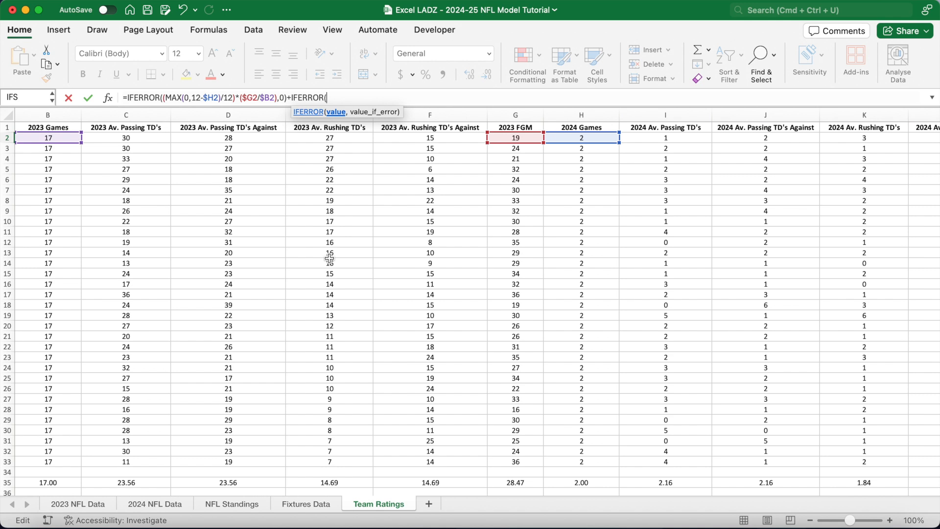
# Step: Finish the R2 formula with (MIN(12,$H2)/12)*($M2/$H2),0) and enter it
pyautogui.write('(MIN(12,$H2')
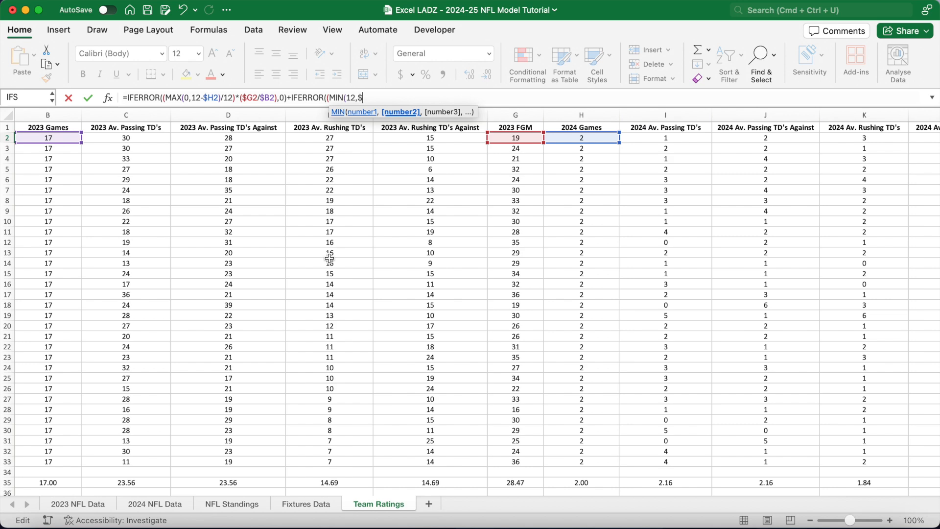
pyautogui.hscroll(5, 384, 271)
pyautogui.hscroll(2, 428, 285)
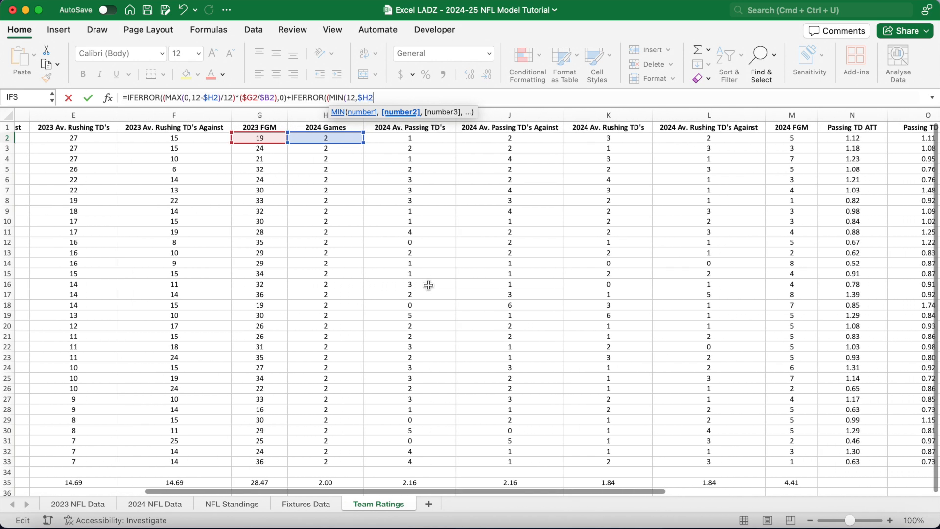
pyautogui.write(')/')
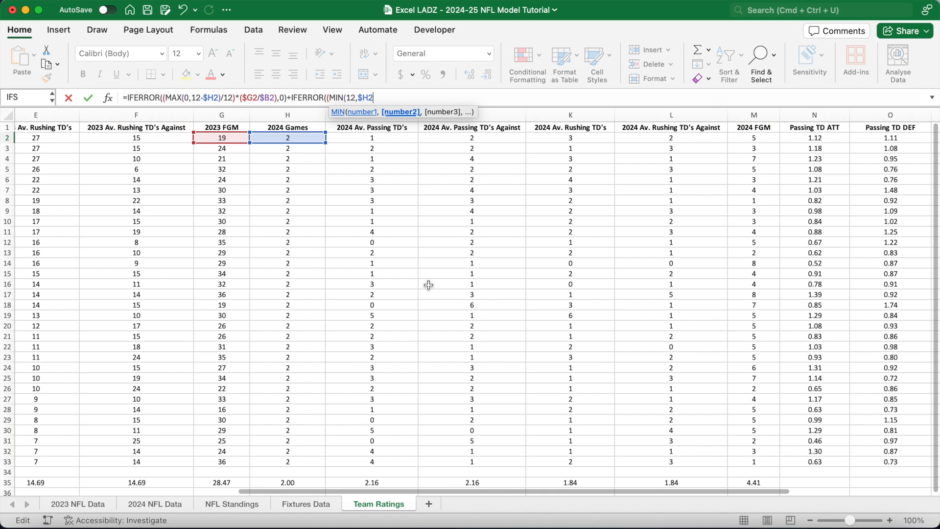
pyautogui.write('12')
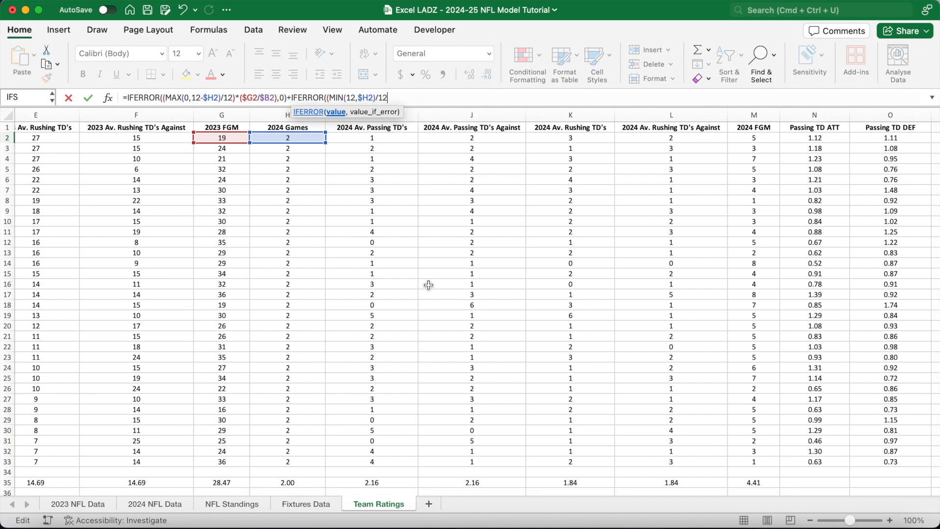
pyautogui.write(')*($M2')
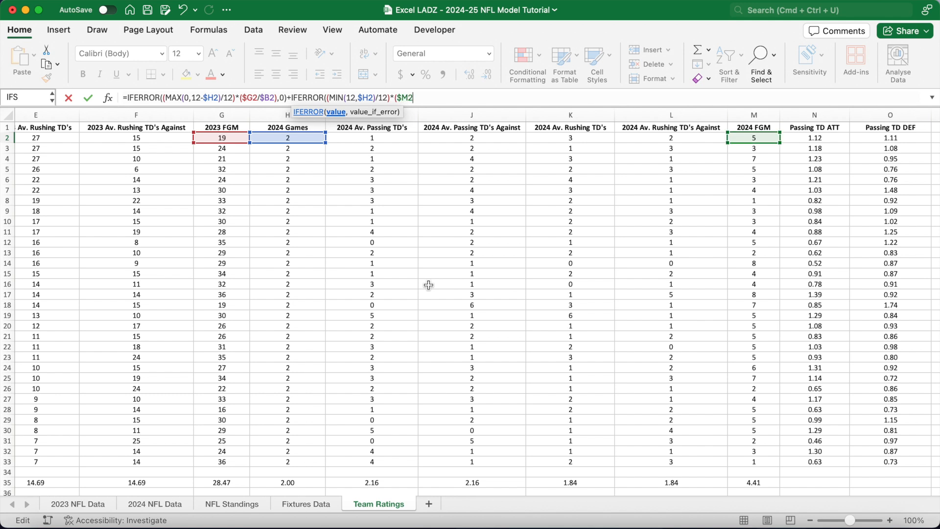
pyautogui.write('/$H2')
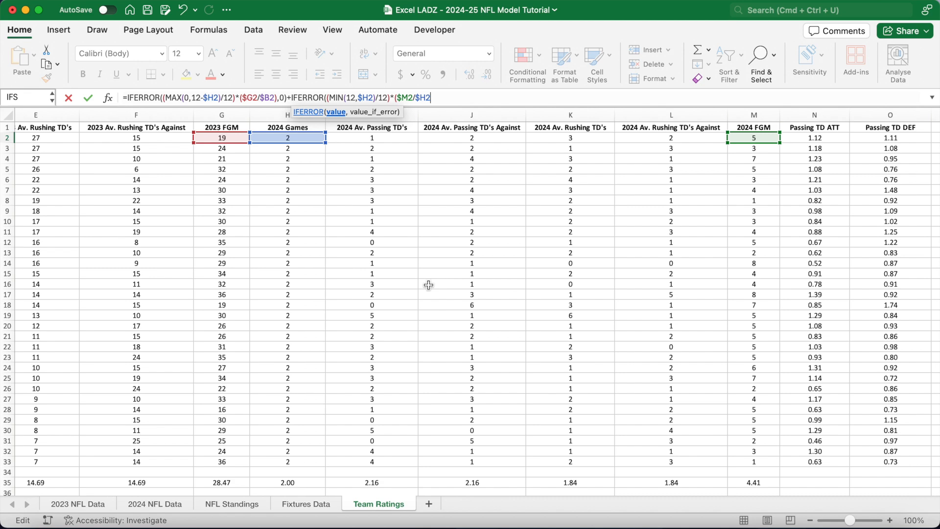
pyautogui.write('),0)')
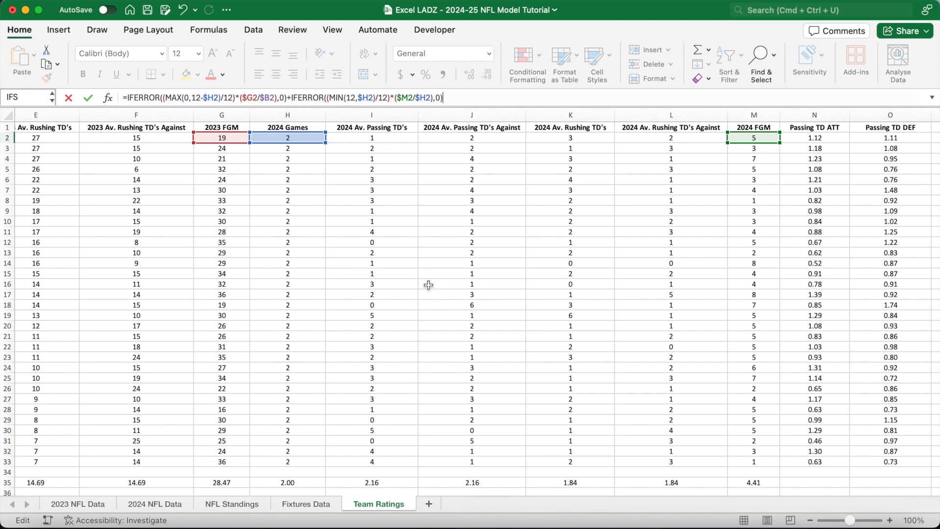
pyautogui.press('Return')
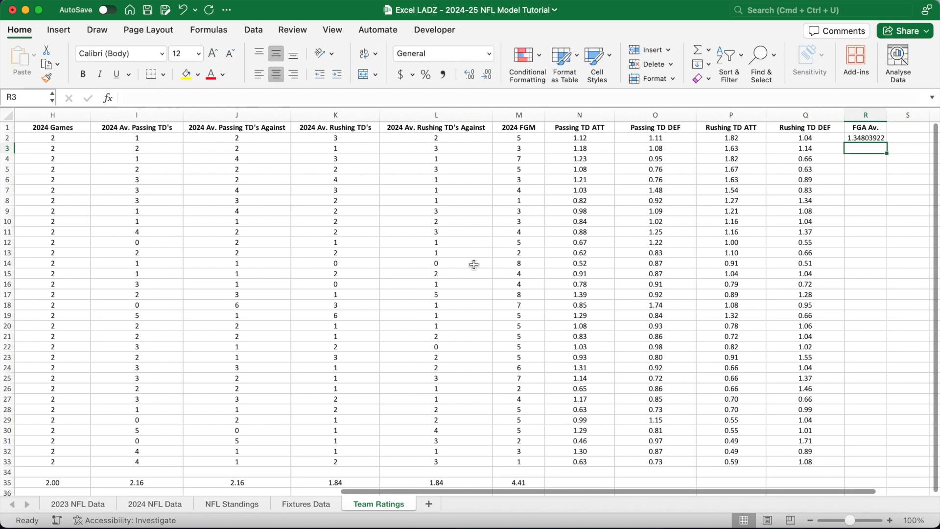
# Step: Fill the R2 formula down to R33 and format the FGA averages to two decimal places
pyautogui.click(857, 139)
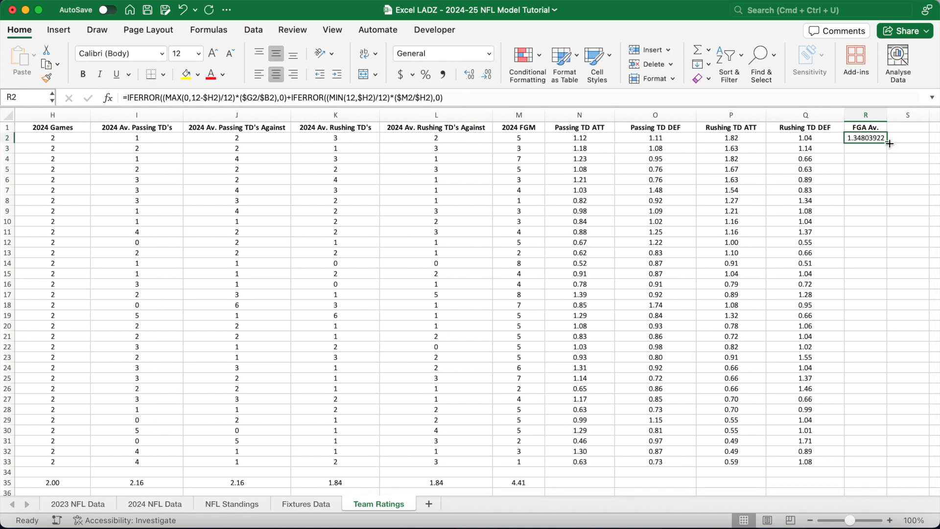
pyautogui.doubleClick(888, 143)
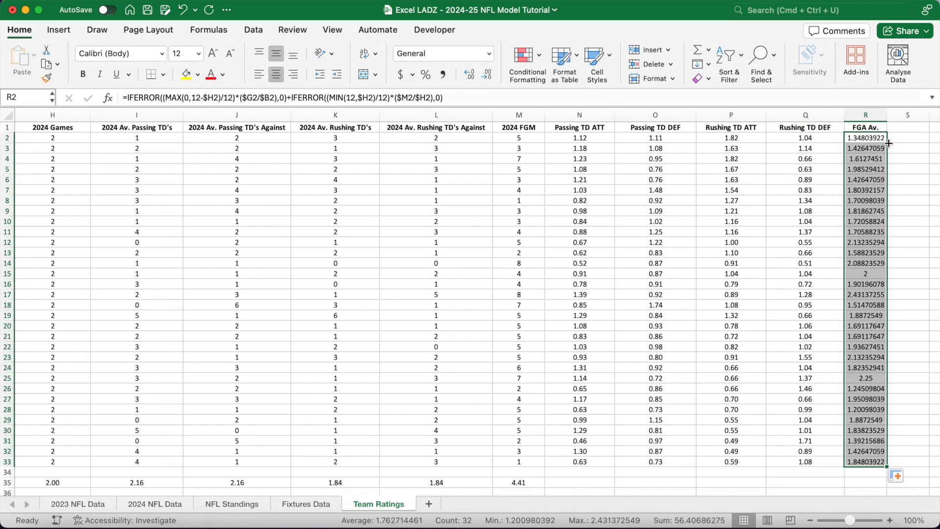
pyautogui.click(488, 77)
pyautogui.click(487, 77)
pyautogui.click(487, 78)
pyautogui.click(487, 75)
pyautogui.click(487, 74)
pyautogui.click(487, 75)
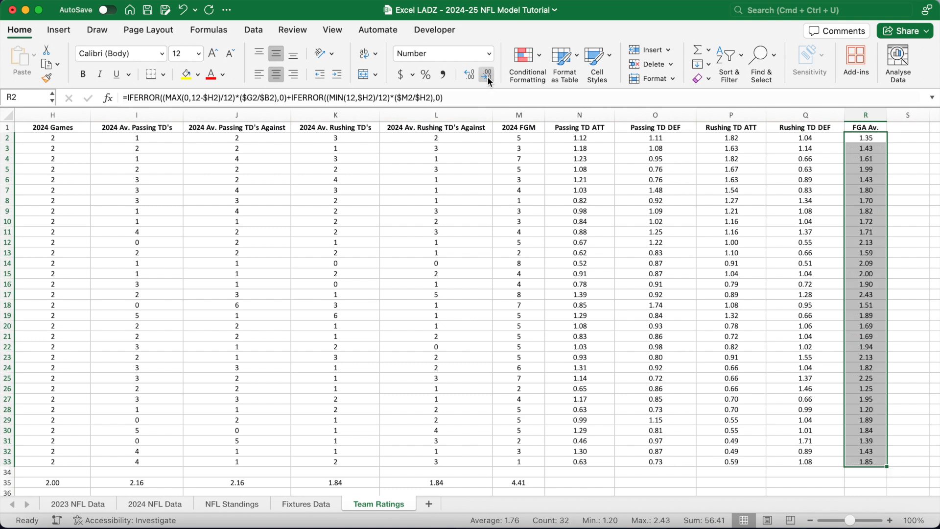
# Step: Begin the Passing TD ATT league average formula in N35 as =IFERROR(((MAX(0,12-$H2)/12)*C35
pyautogui.click(569, 481)
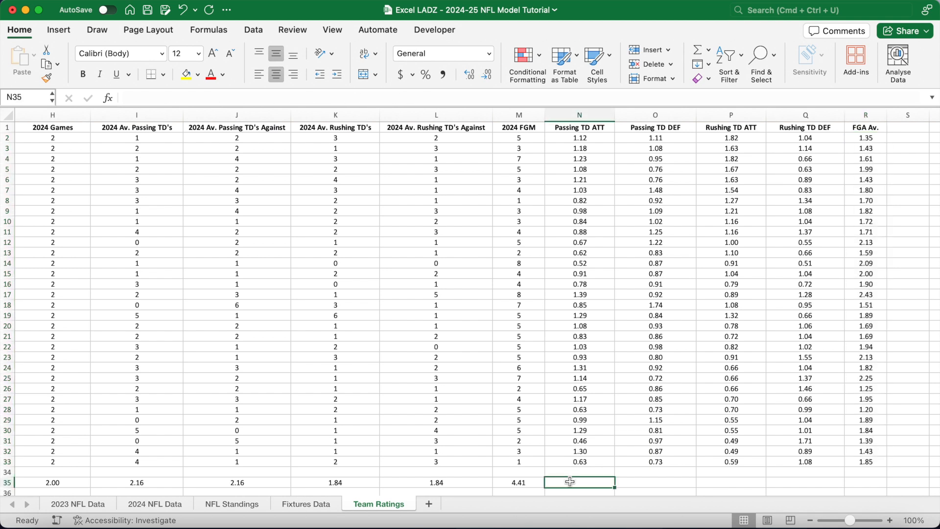
pyautogui.click(239, 100)
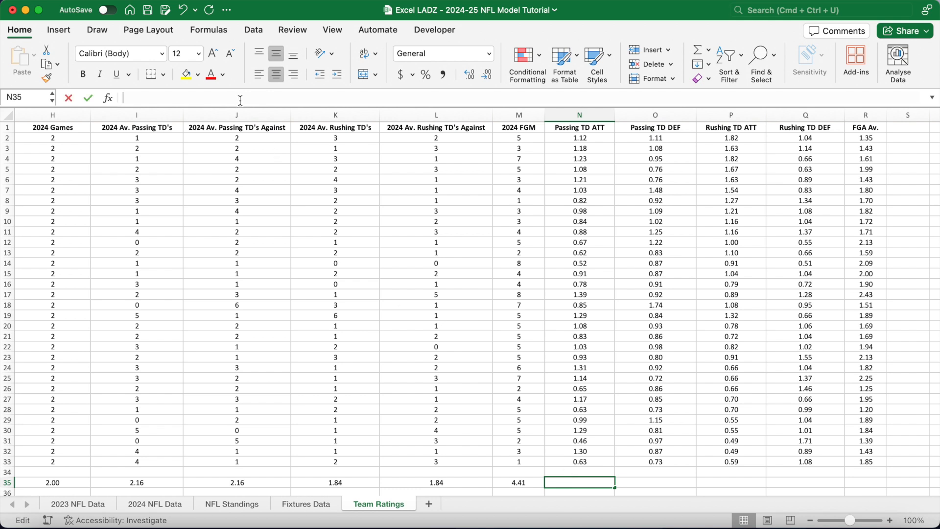
pyautogui.write('=IF')
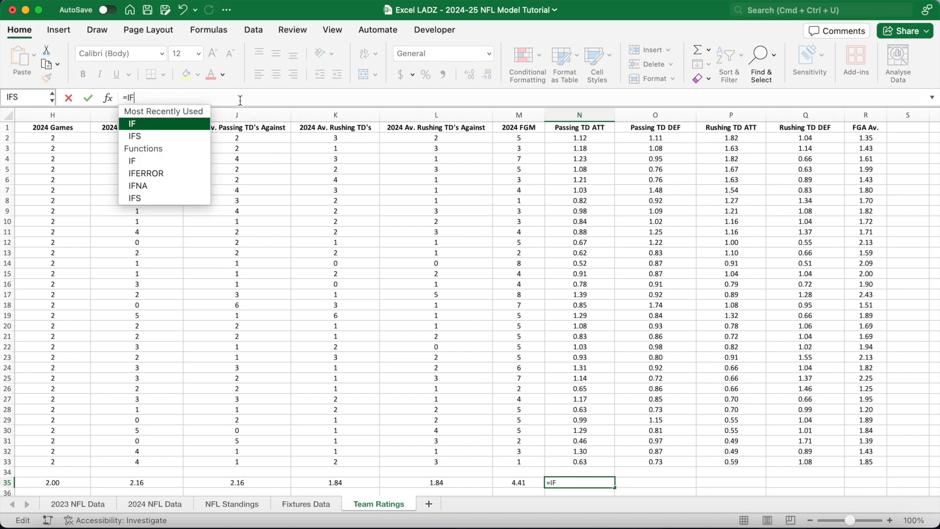
pyautogui.write('ERROR((')
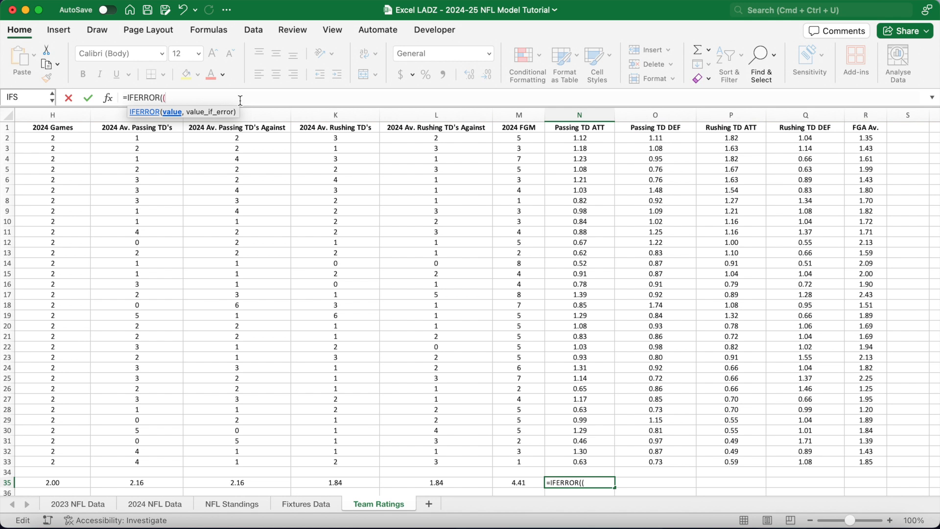
pyautogui.write('(MAX')
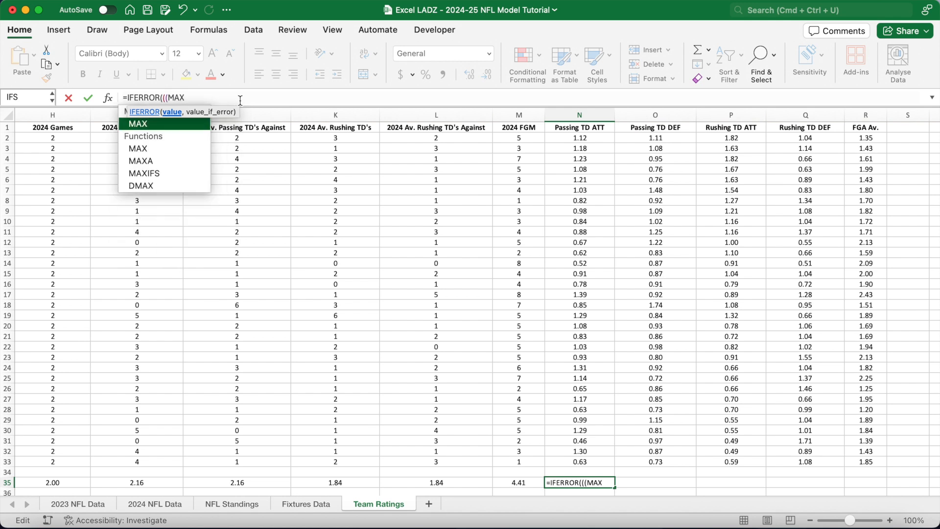
pyautogui.write('(0,')
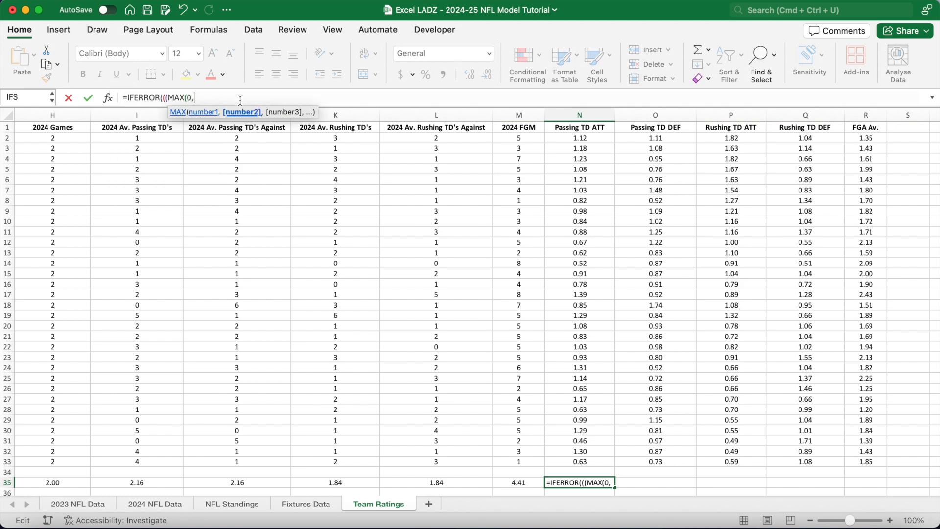
pyautogui.write('12-$H2')
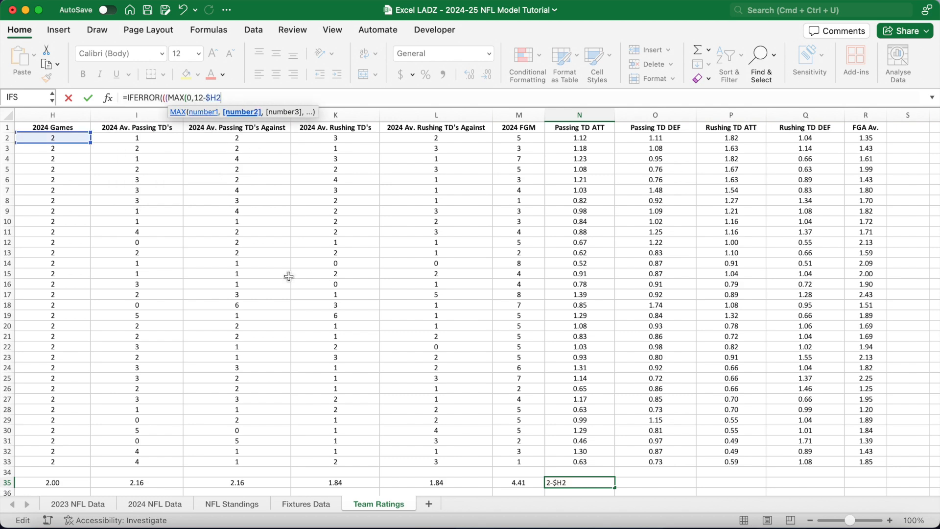
pyautogui.hscroll(-5, 288, 276)
pyautogui.hscroll(-1, 289, 276)
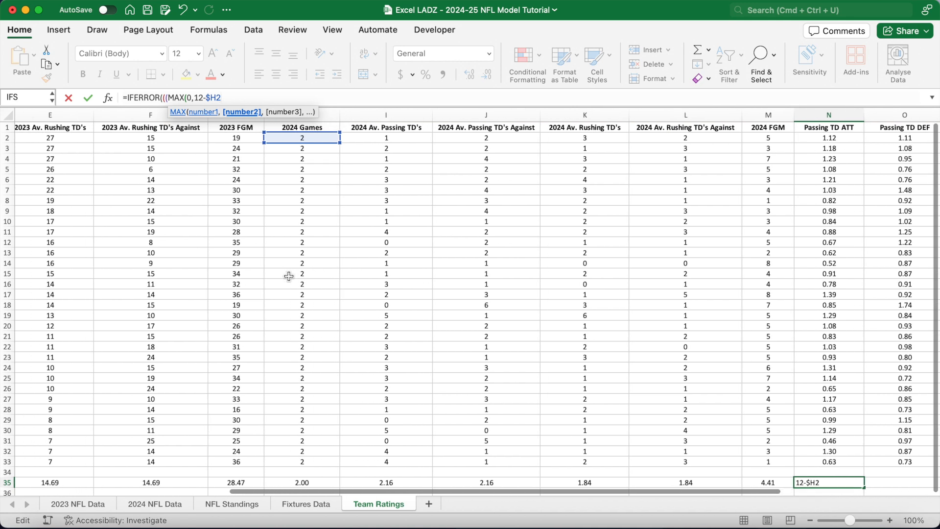
pyautogui.write(')/1')
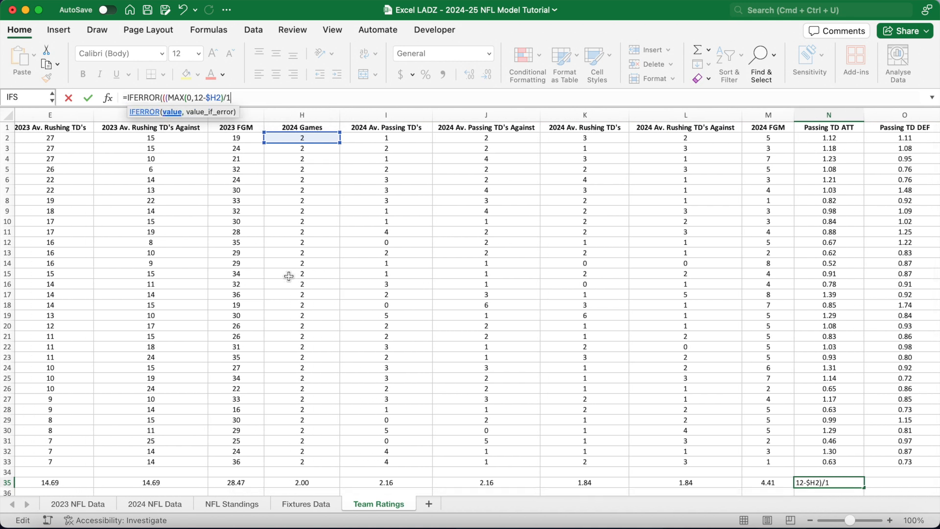
pyautogui.write('2)*C35')
pyautogui.hscroll(-5, 303, 287)
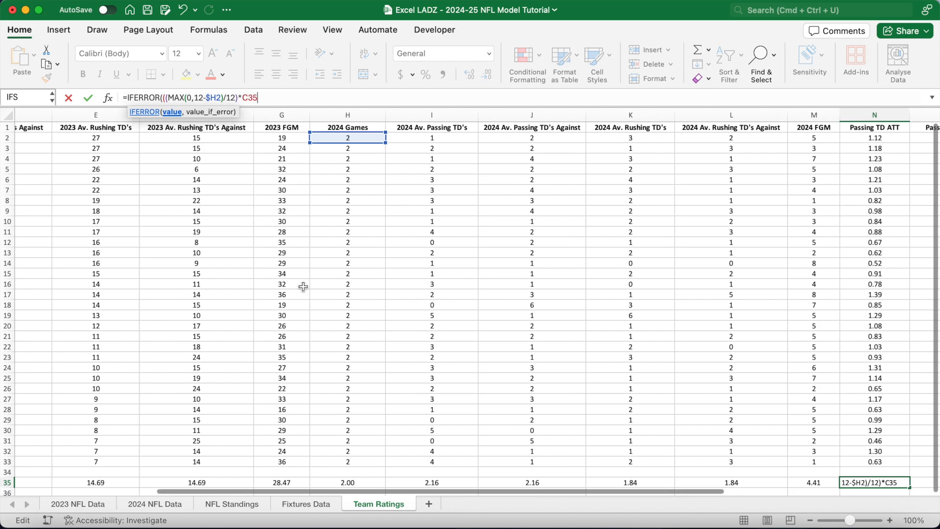
# Step: Complete the first IFERROR term of the N35 formula with )/$B$35,0), dividing the weighted 2023 average by the 2023 games
pyautogui.hscroll(-2, 303, 287)
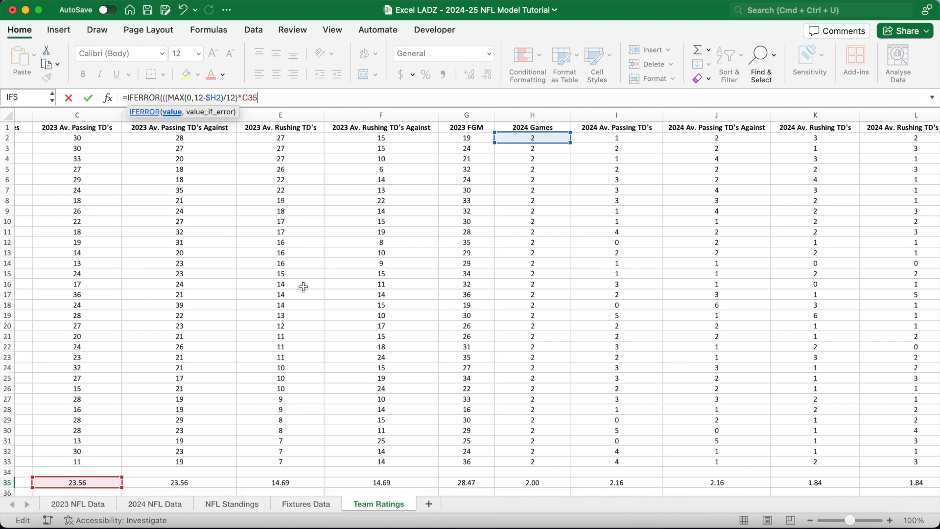
pyautogui.write(')/$B$35')
pyautogui.hscroll(-5, 293, 293)
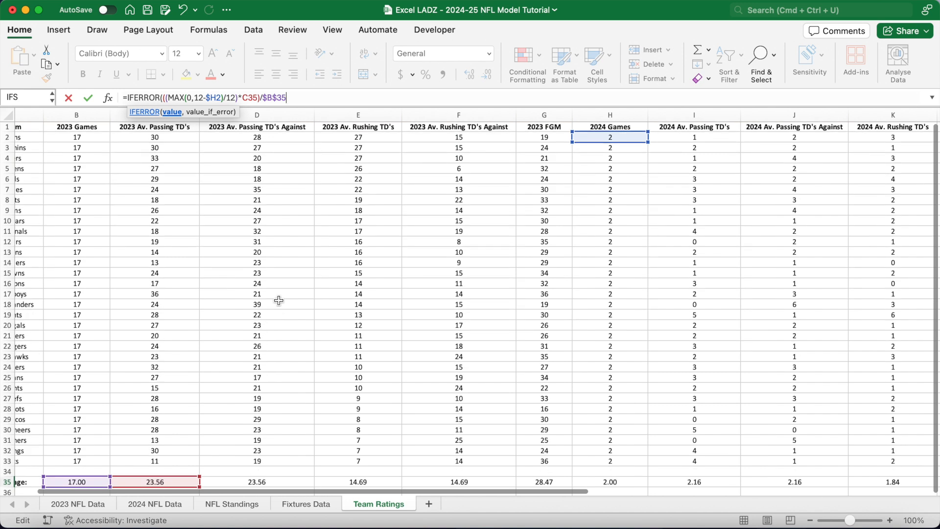
pyautogui.write(',0)')
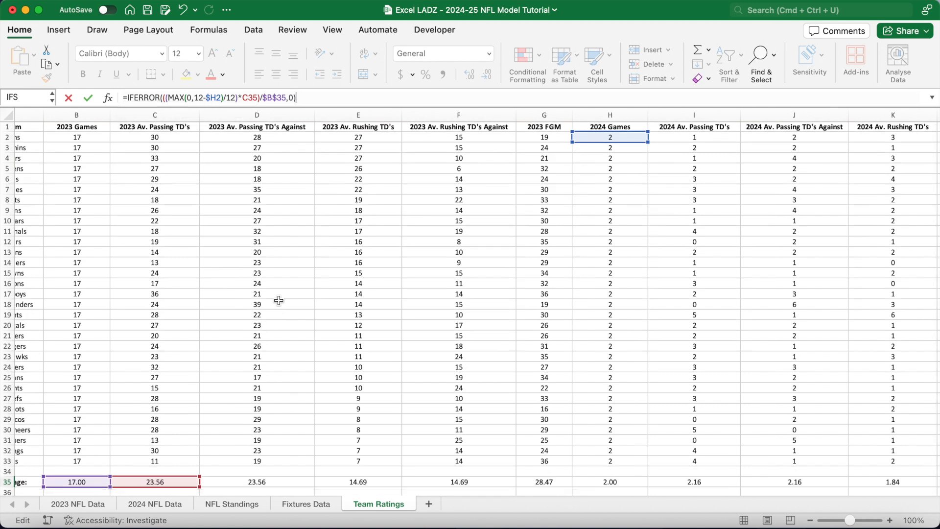
# Step: Add +IFERROR(((MIN(12,$H2)/12)*I35)/$H$35,0) to the N35 formula and enter it
pyautogui.write('+IFERROR(((')
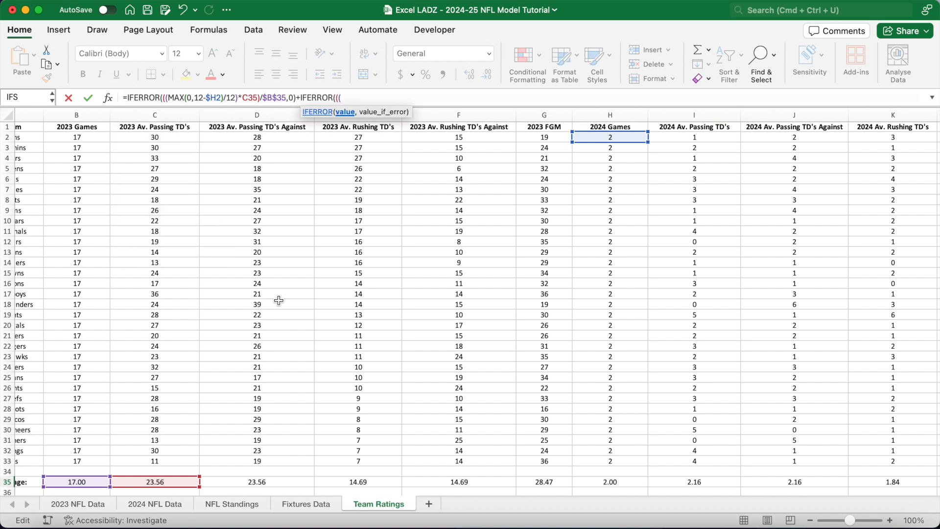
pyautogui.write('MIN(12,$H2')
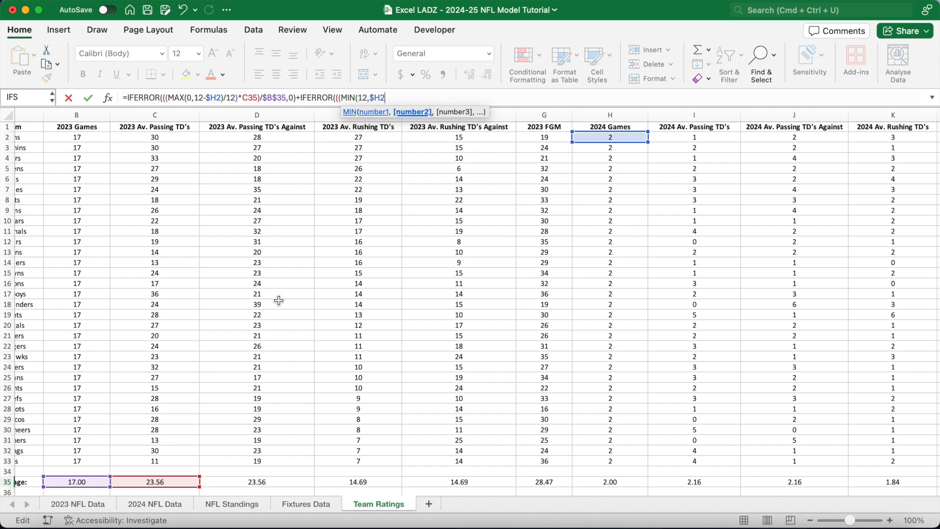
pyautogui.write(')/12)')
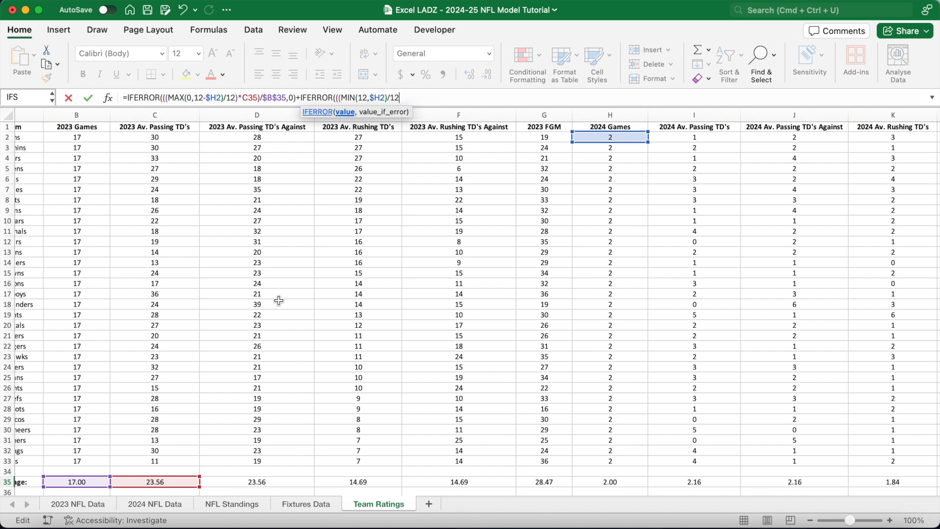
pyautogui.write('*I35')
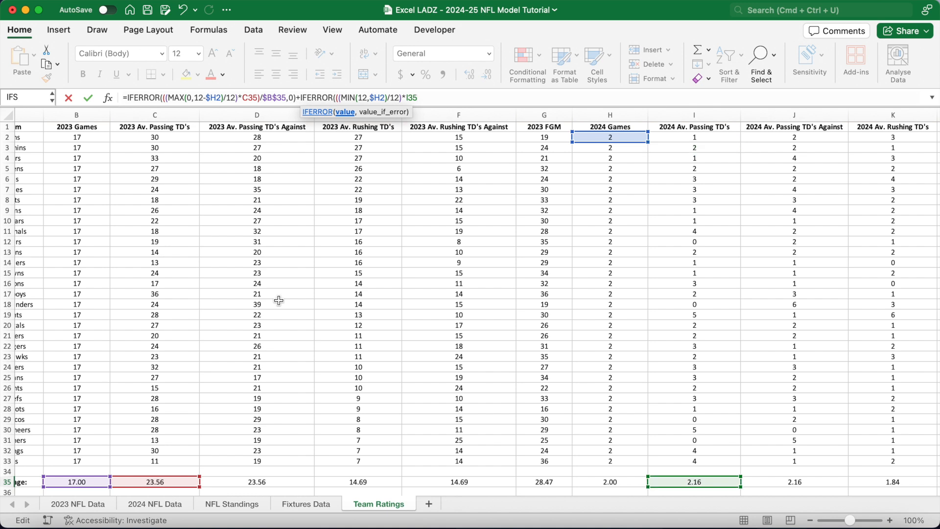
pyautogui.write(')/$H$35')
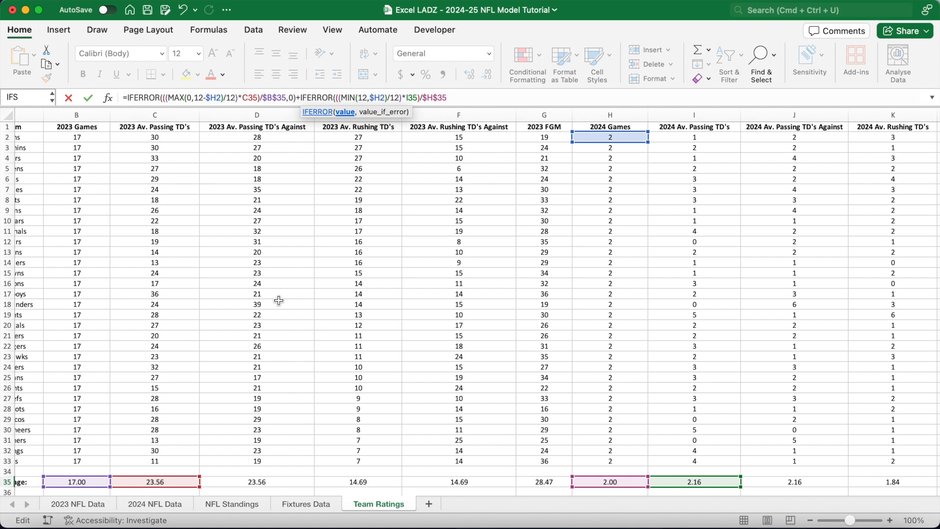
pyautogui.write(',0)')
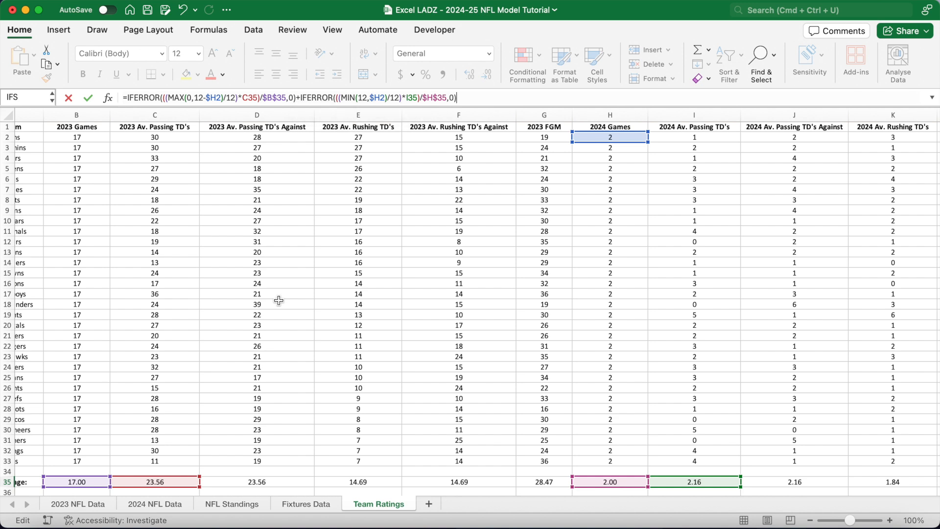
pyautogui.press('Return')
# Step: Fill the N35 average formula across row 35 through the Rushing TD DEF column, Q35
pyautogui.hscroll(5, 396, 328)
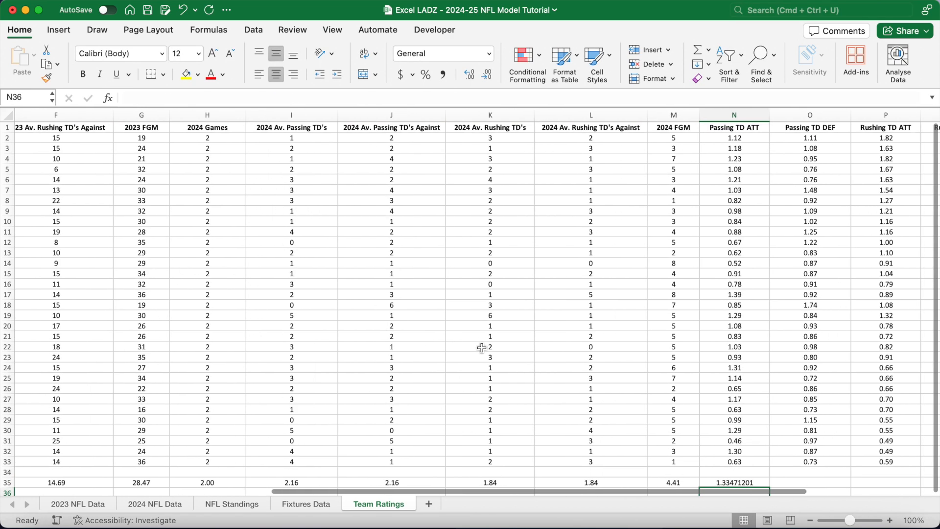
pyautogui.hscroll(2, 481, 347)
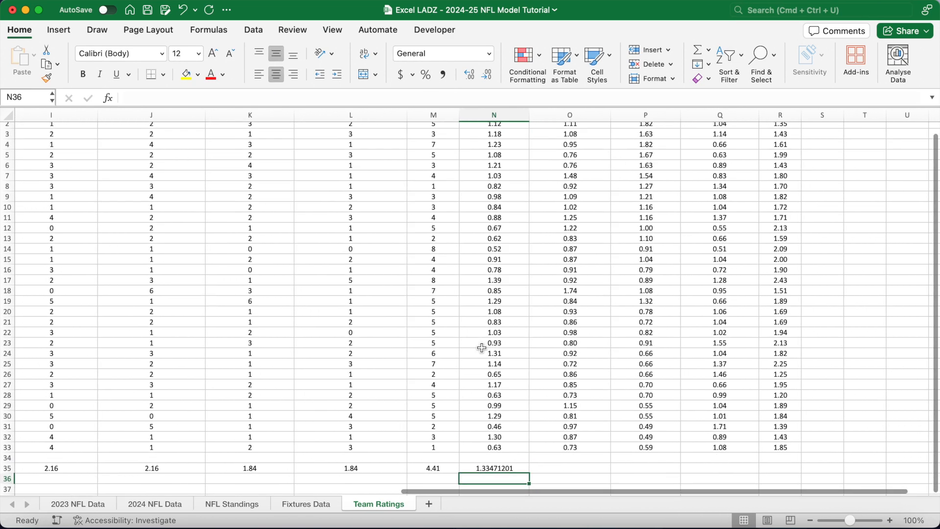
pyautogui.click(500, 466)
pyautogui.moveTo(528, 472); pyautogui.dragTo(765, 468)
# Step: Reduce the number format of the averages in N35:Q35 to two decimal places
pyautogui.click(488, 74)
pyautogui.click(488, 74)
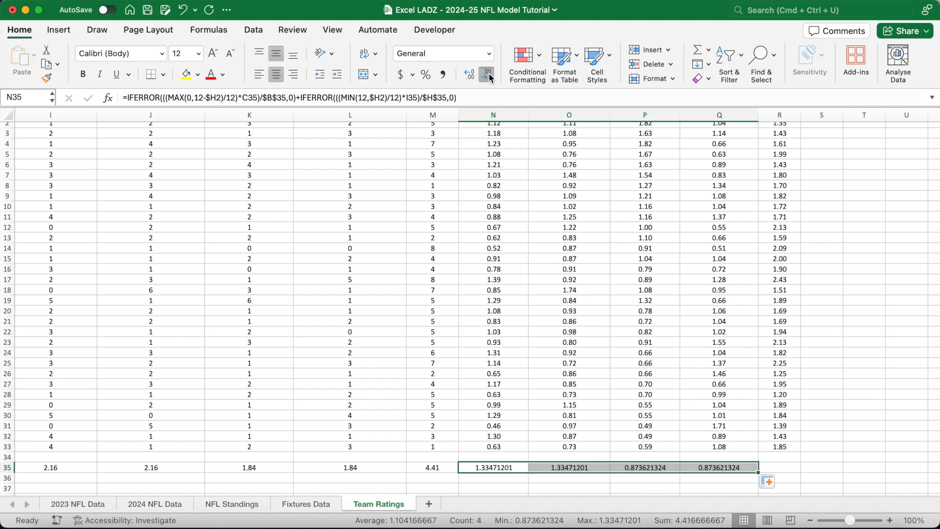
pyautogui.click(488, 75)
pyautogui.click(487, 74)
pyautogui.click(488, 74)
pyautogui.click(487, 74)
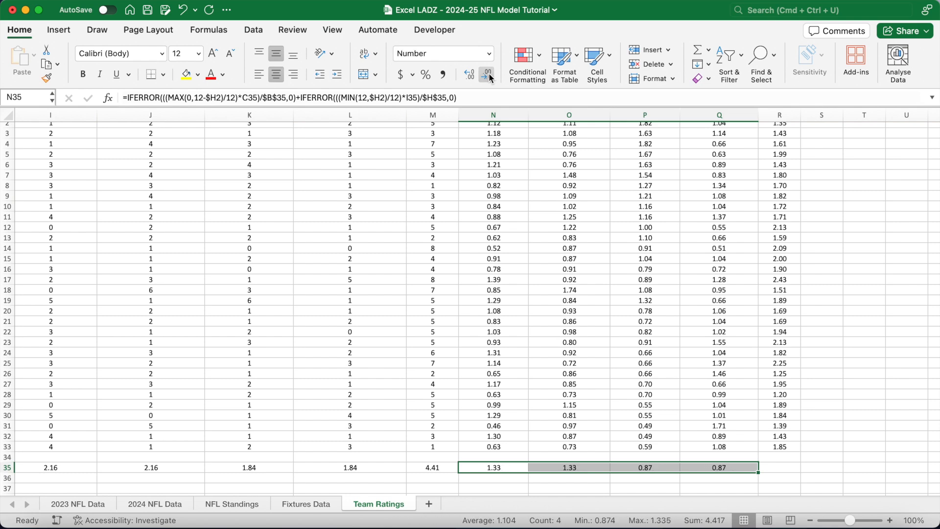
# Step: Check the formulas along row 35 under the ATT and DEF rating columns, from N35 to R35
pyautogui.scroll(1, 582, 330)
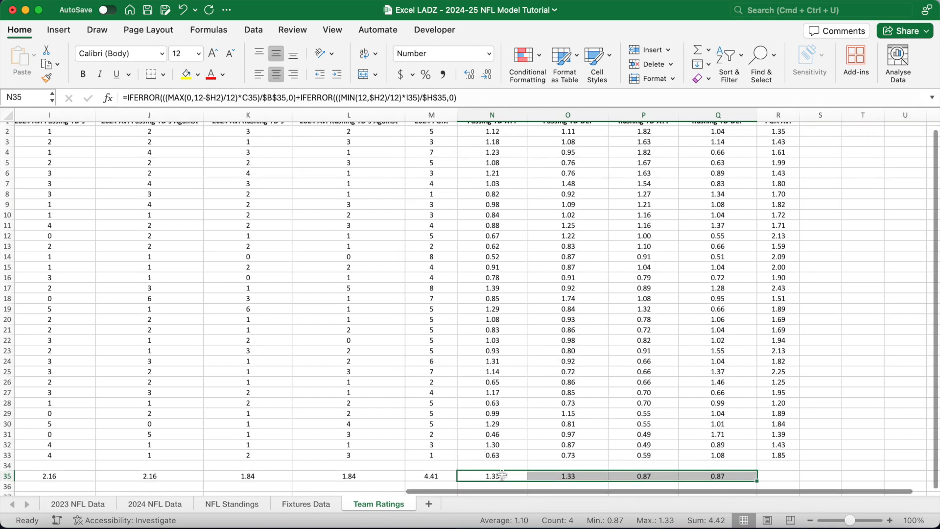
pyautogui.click(502, 475)
pyautogui.scroll(1, 523, 399)
pyautogui.press('Right')
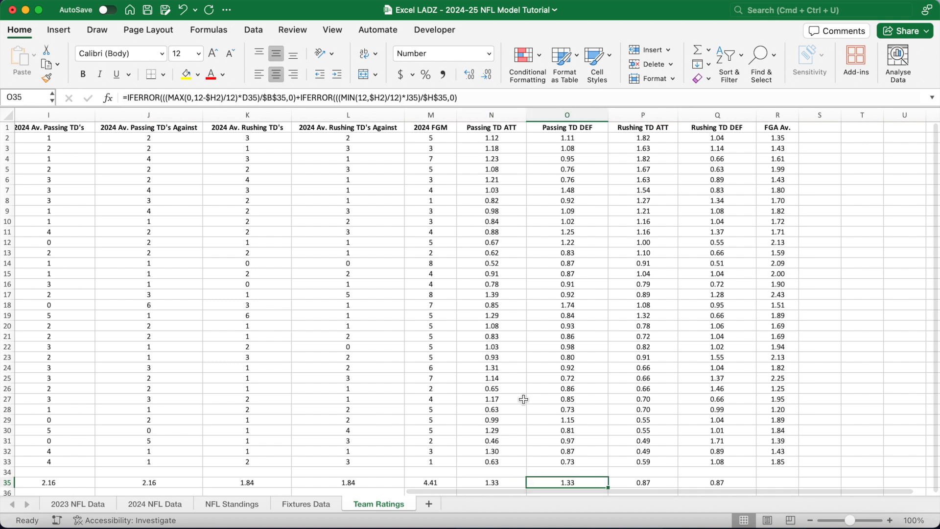
pyautogui.press('Right')
pyautogui.press('Right')
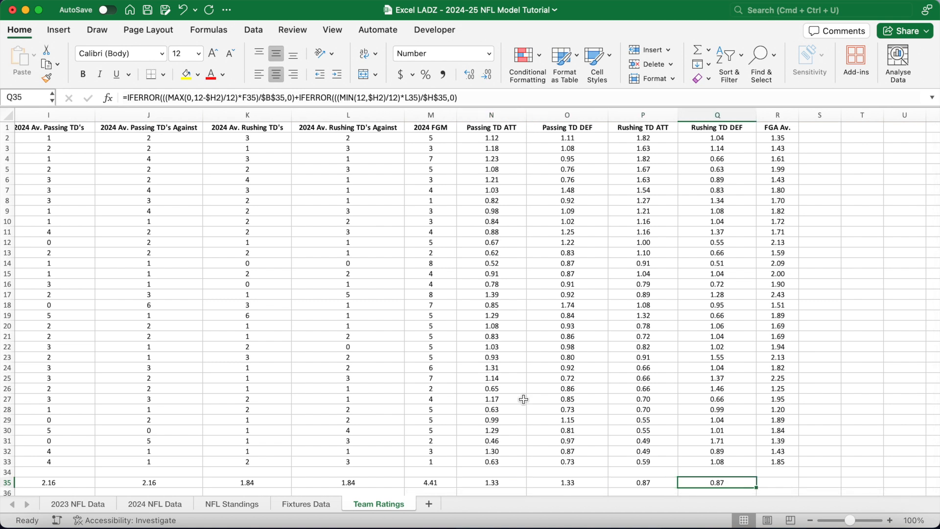
pyautogui.press('Right')
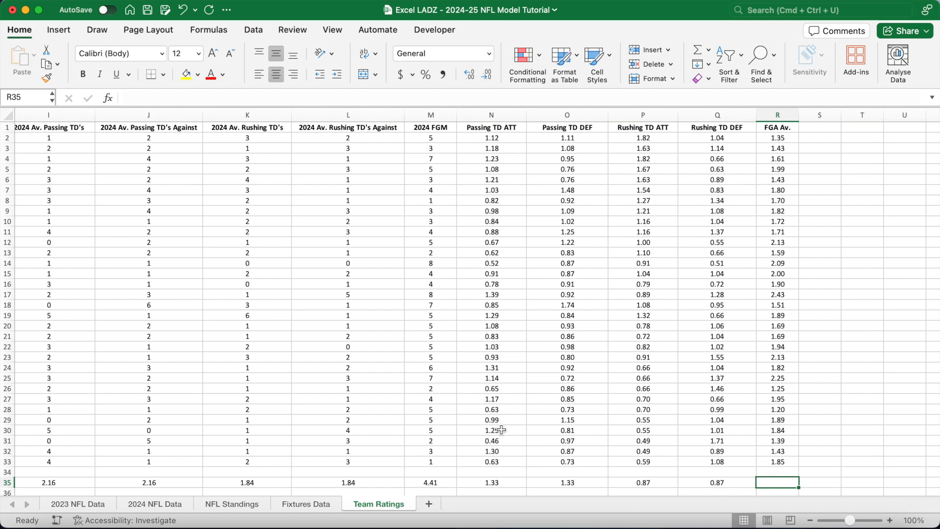
# Step: Add a new worksheet after Team Ratings and name it Miscellaneous Stats
pyautogui.click(429, 504)
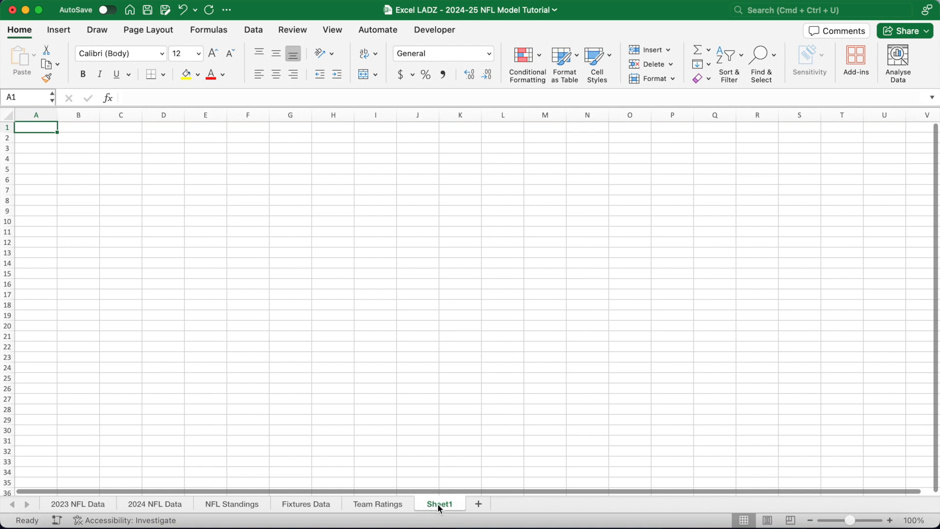
pyautogui.doubleClick(439, 506)
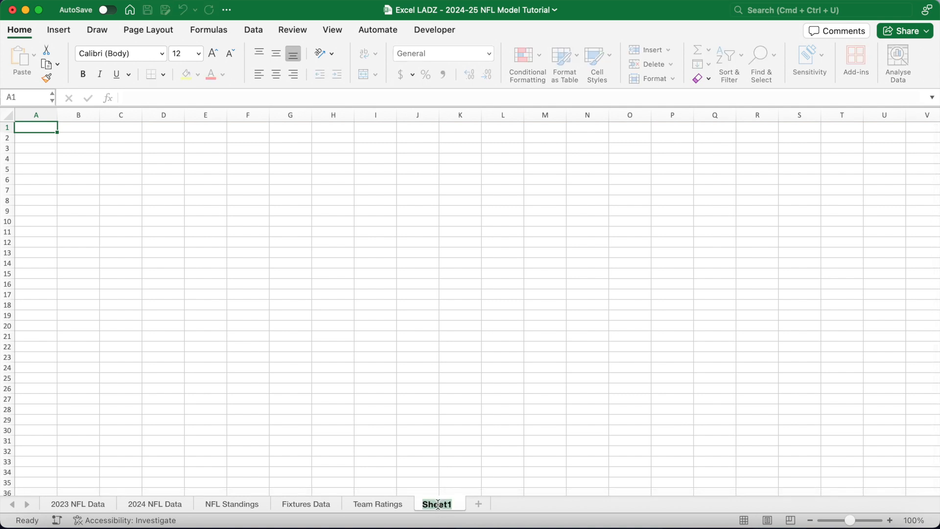
pyautogui.write('Miscellan')
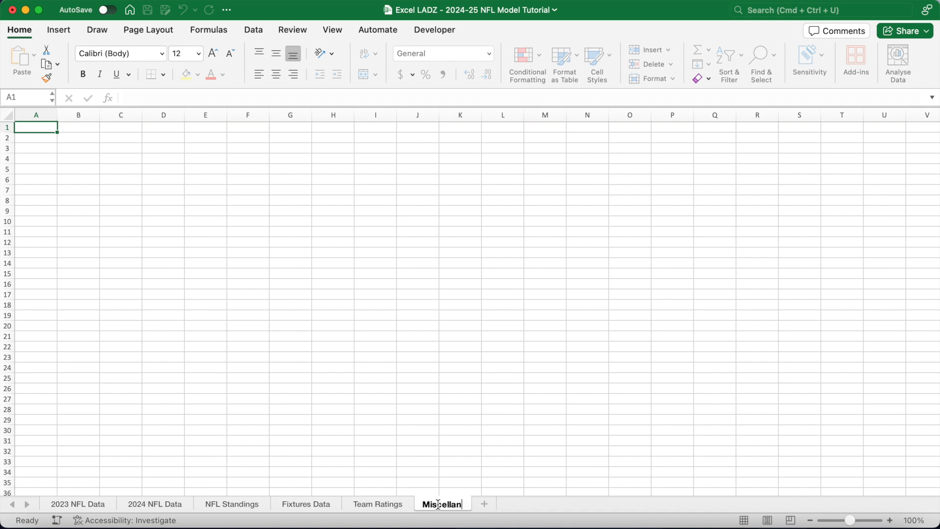
pyautogui.write('eous Stats')
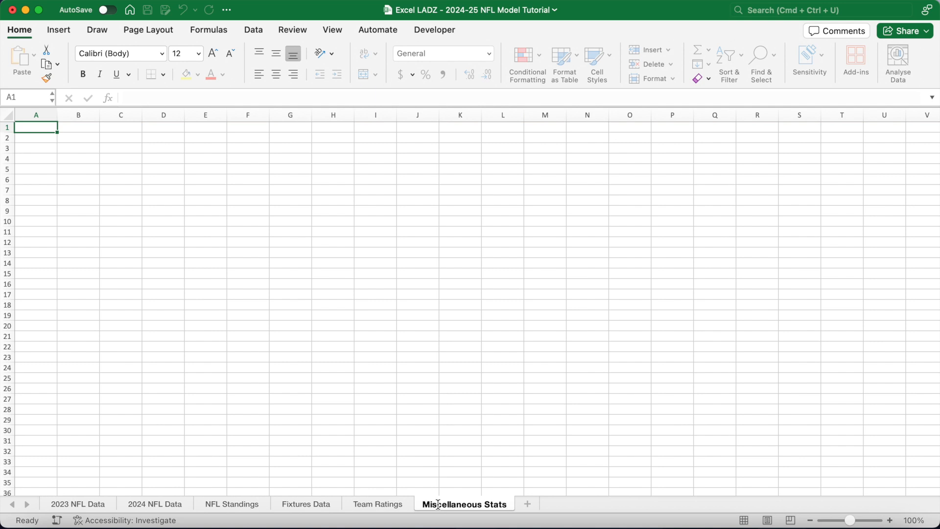
pyautogui.press('Return')
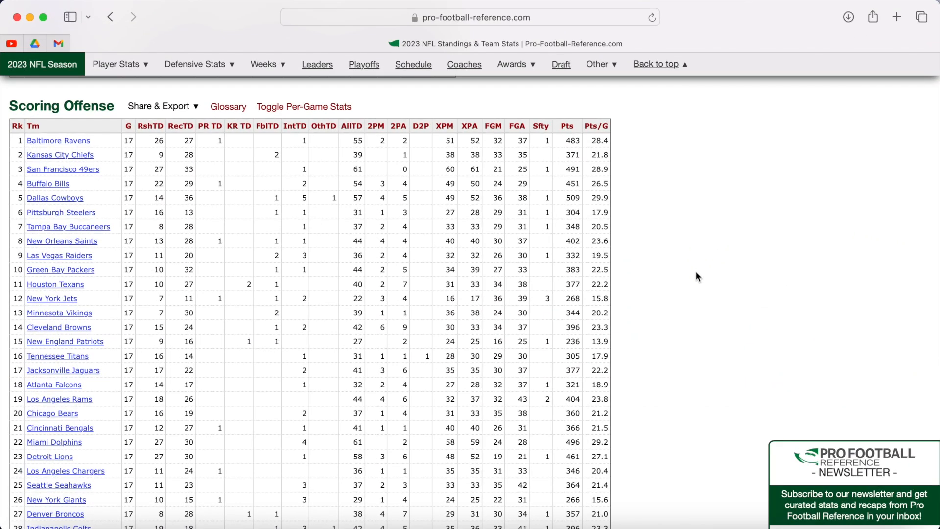
# Step: Switch to the browser's Pro-Football-Reference 2023 page and display the Scoring Offense table as CSV
pyautogui.scroll(-1, 696, 273)
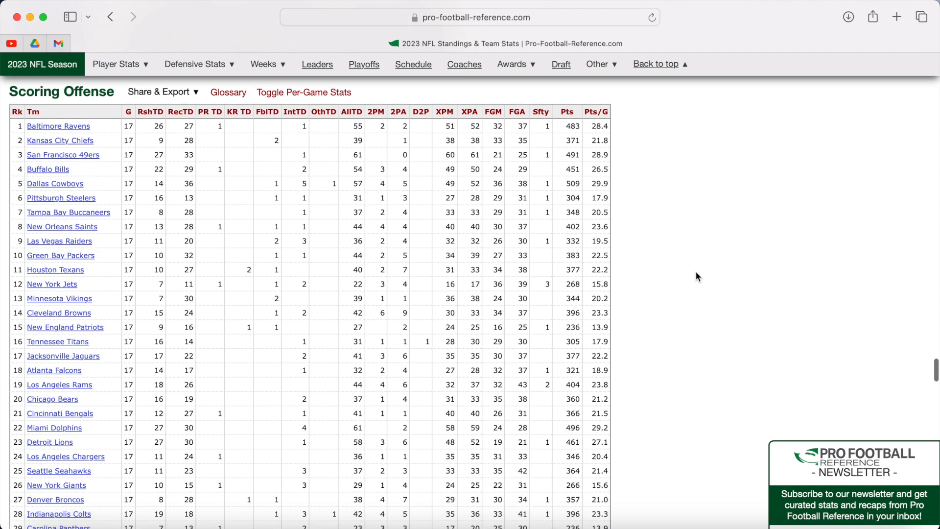
pyautogui.click(194, 98)
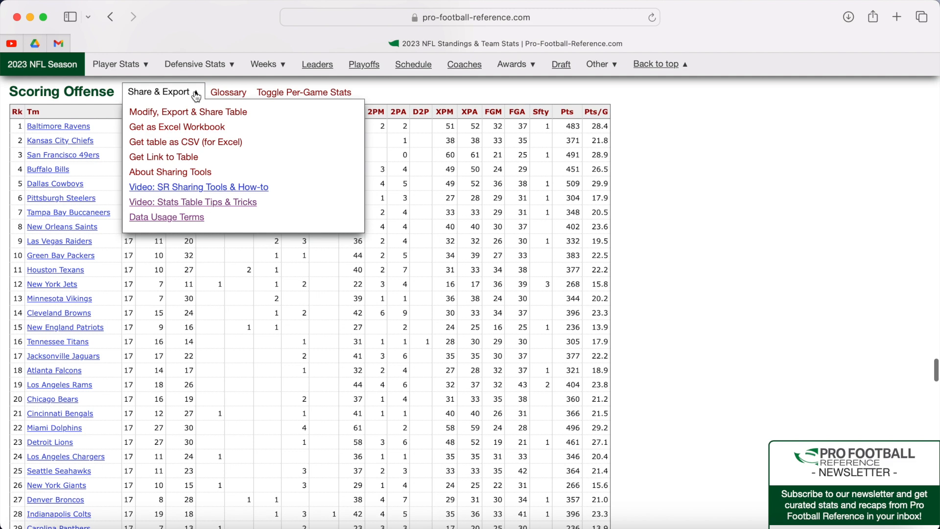
pyautogui.click(198, 142)
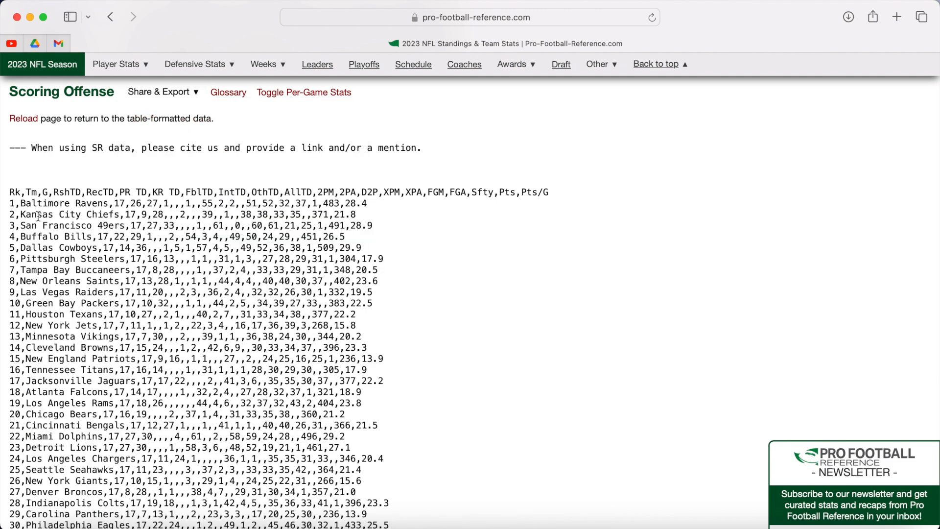
# Step: Copy the full Scoring Offense CSV text, including the header and average rows, and paste it into A1 of Miscellaneous Stats in Excel
pyautogui.moveTo(10, 193); pyautogui.dragTo(519, 445)
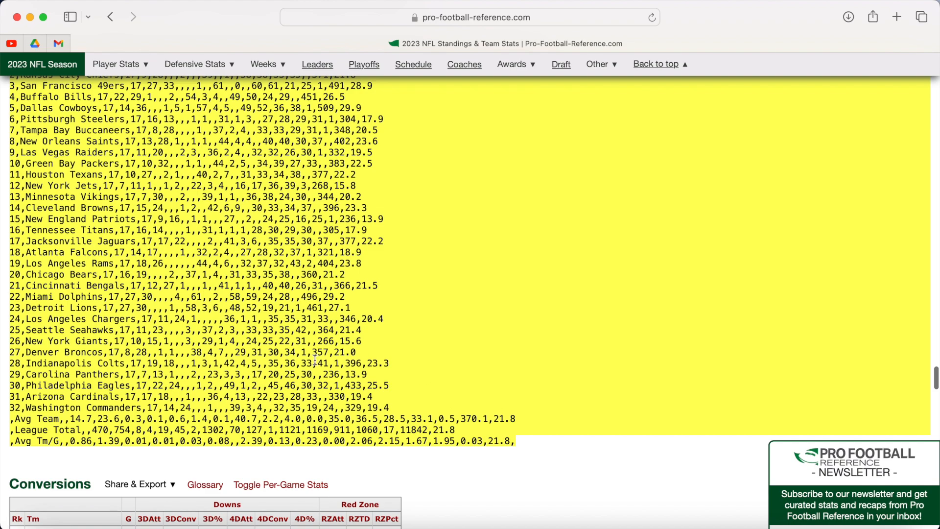
pyautogui.rightClick(275, 366)
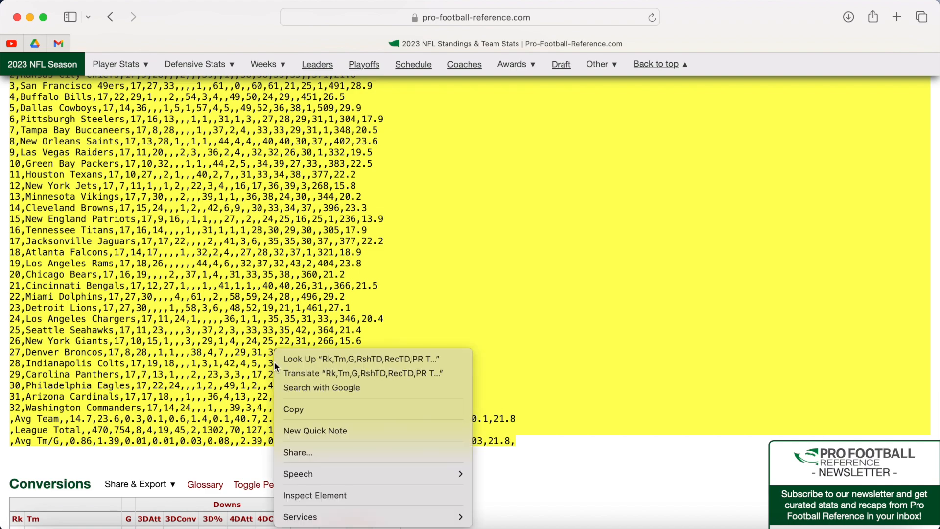
pyautogui.click(323, 409)
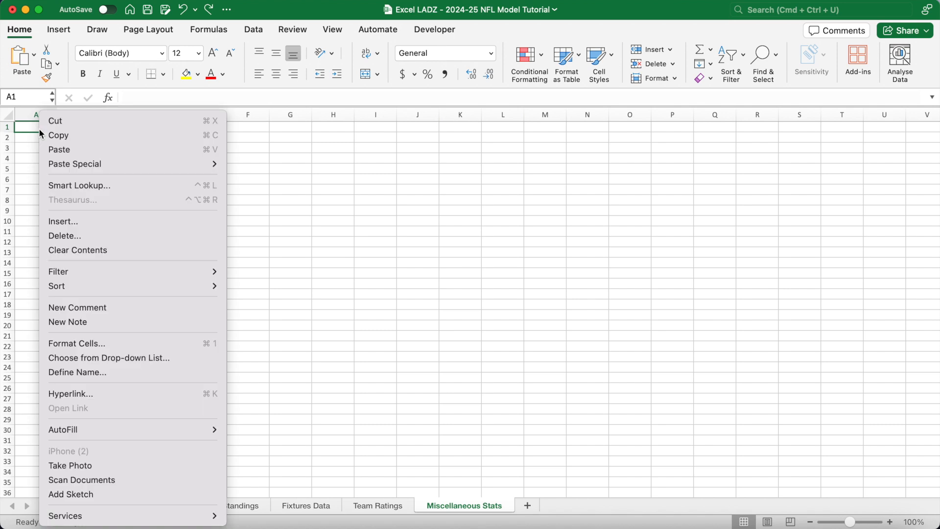
pyautogui.rightClick(39, 126)
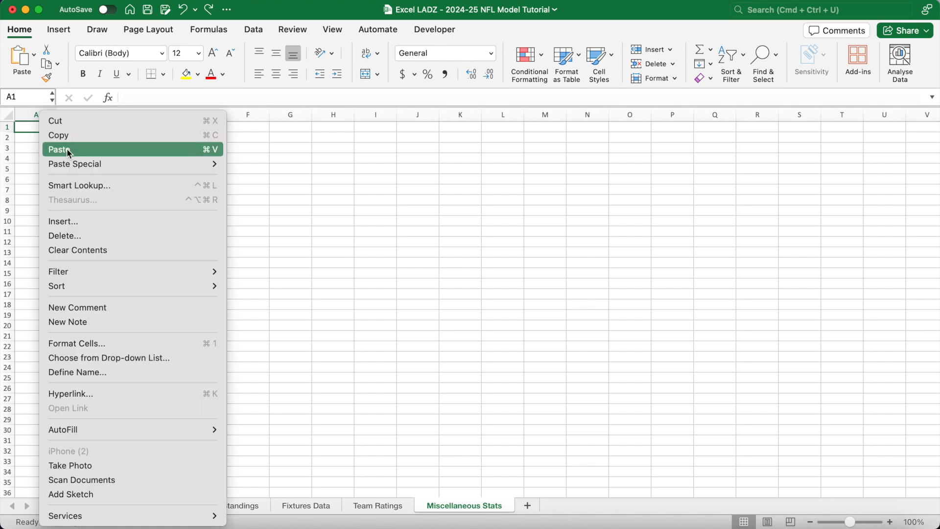
pyautogui.click(69, 149)
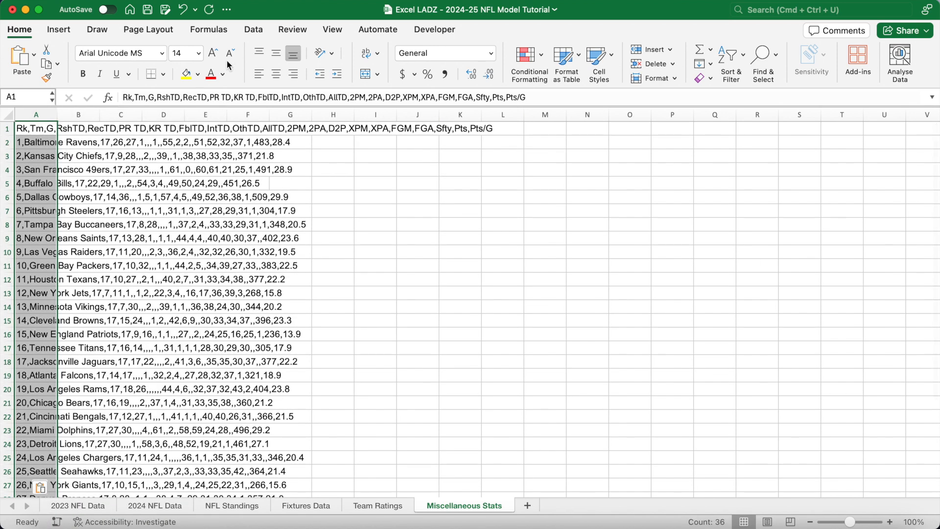
# Step: Split the pasted CSV data into columns with Text to Columns, using Delimited with tab and comma as delimiters
pyautogui.click(258, 34)
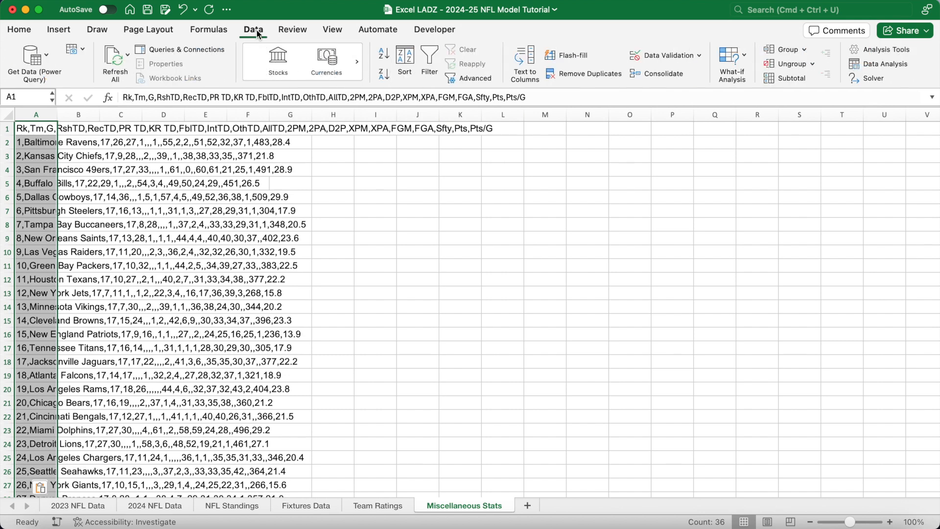
pyautogui.click(529, 57)
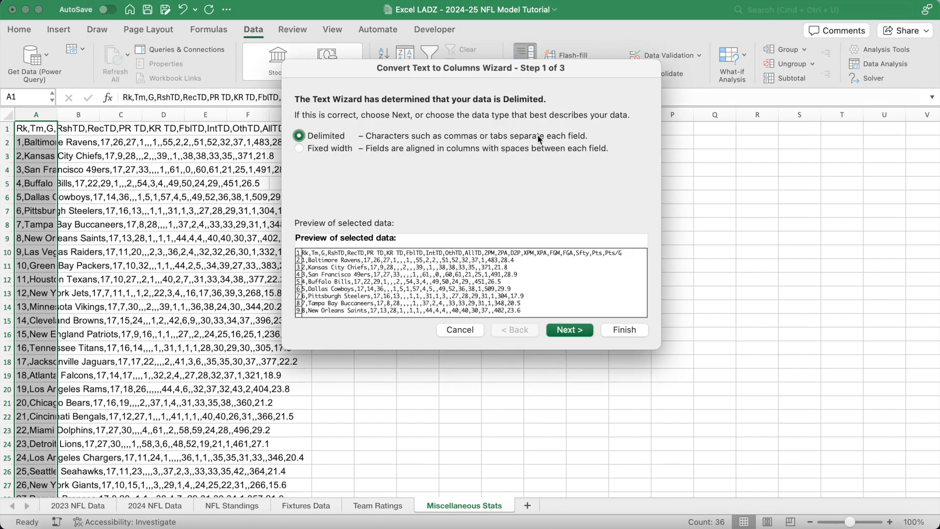
pyautogui.click(572, 329)
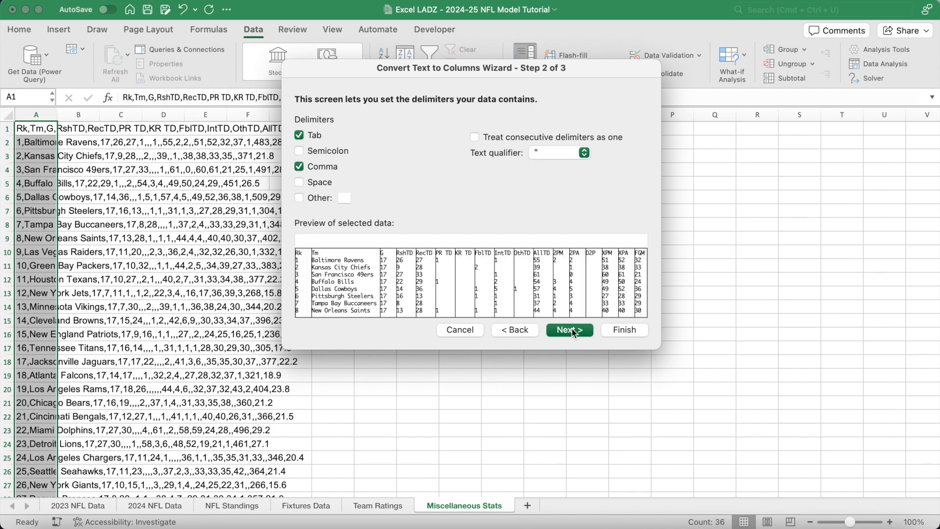
pyautogui.click(299, 166)
pyautogui.click(299, 167)
pyautogui.click(624, 330)
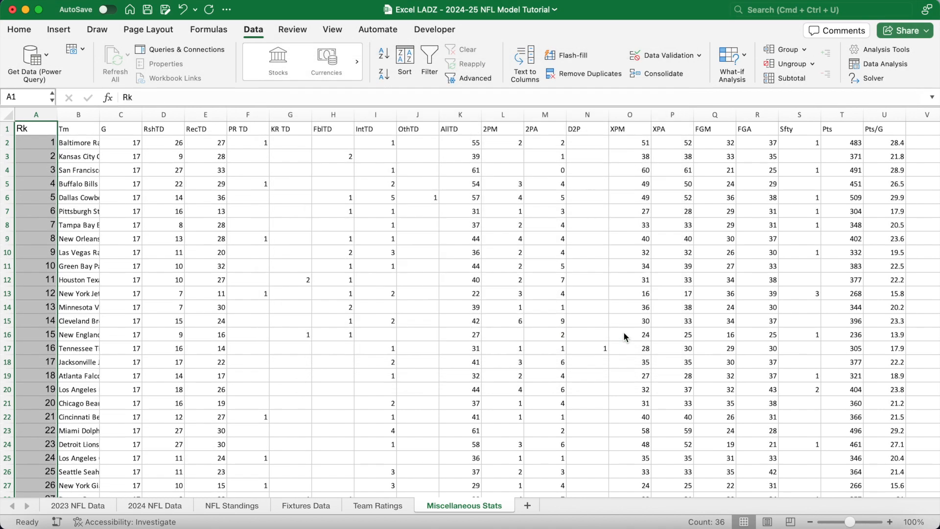
# Step: Bold the header row A1:U1 and widen column B enough to fit the full team names
pyautogui.click(47, 128)
pyautogui.press('shift+super+Right')
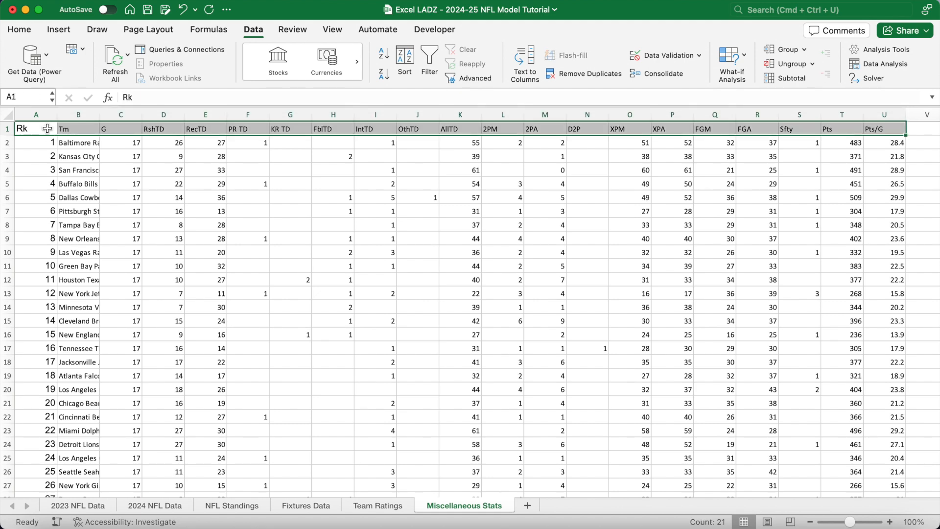
pyautogui.scroll(-5, 198, 279)
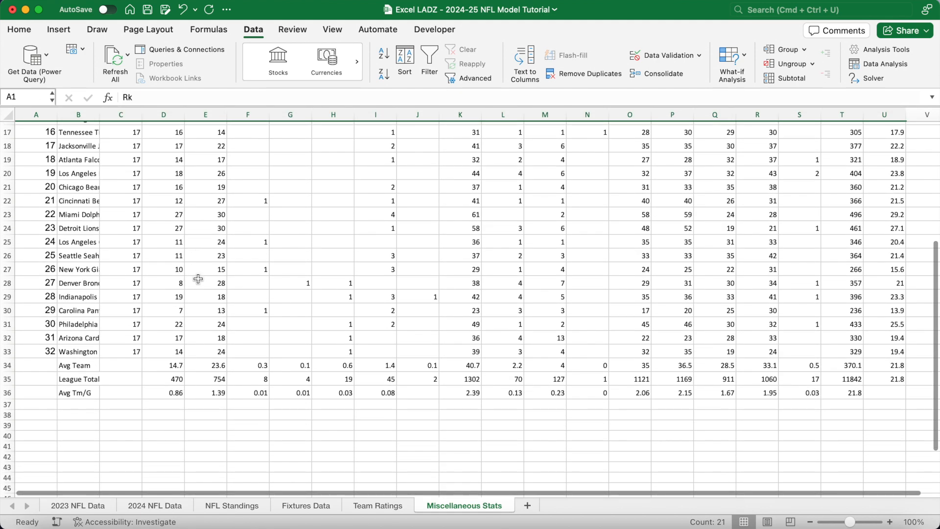
pyautogui.scroll(-4, 197, 279)
pyautogui.click(98, 266)
pyautogui.moveTo(100, 116); pyautogui.dragTo(187, 116)
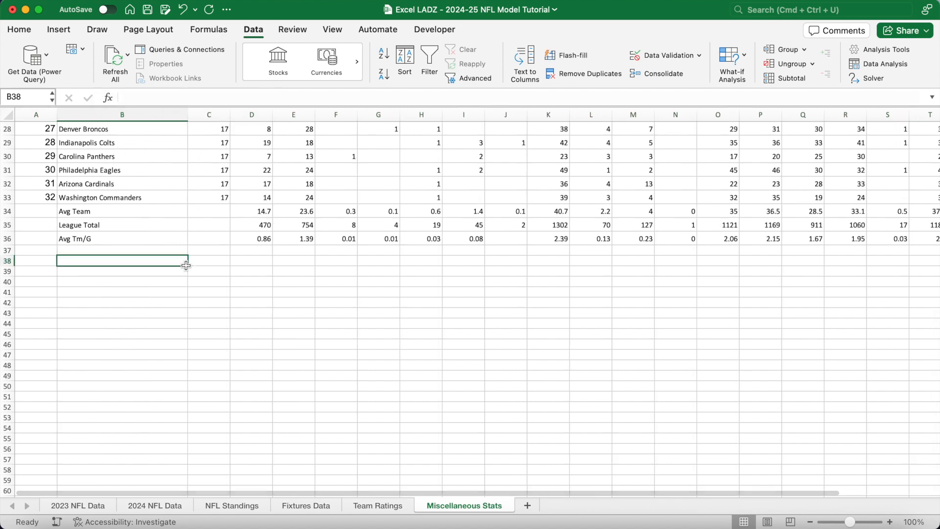
# Step: In B38:B41, enter the labels "2023 Average Fumble TD's:", "2023 Average Int TD's:", "2023 Average Return/Other TD's:" and "2023 Average Safeties Per Game:"
pyautogui.write("2023 Average Fumble TD's:")
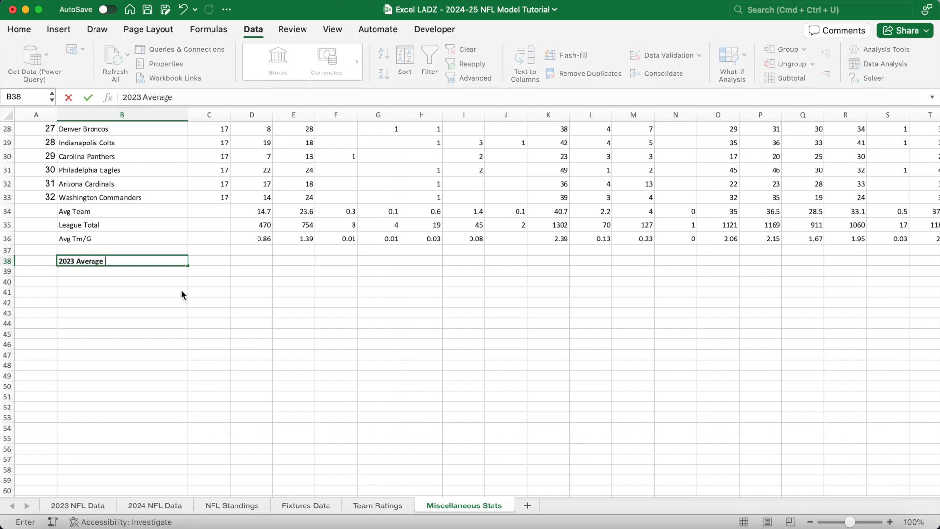
pyautogui.press('Return')
pyautogui.write("2023 Average Int TD's:")
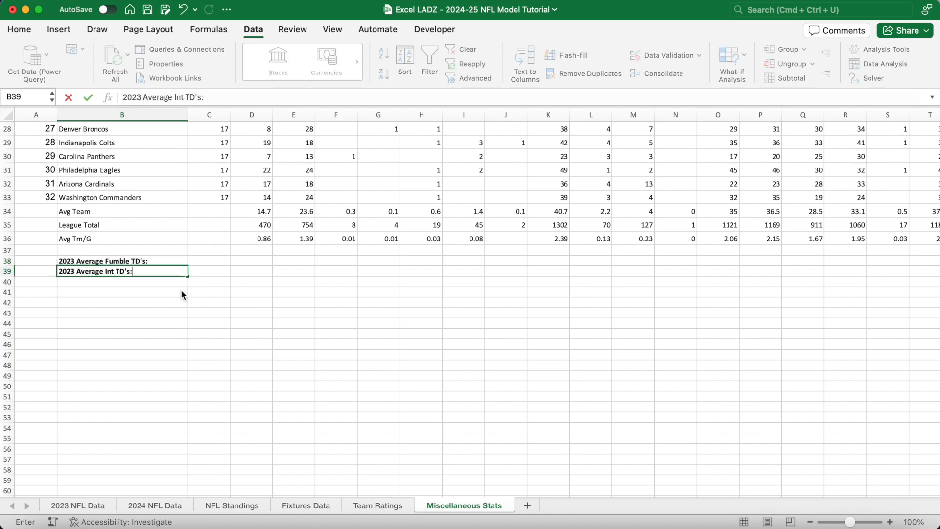
pyautogui.press('Return')
pyautogui.write("2023 Average Return/Other TD's:")
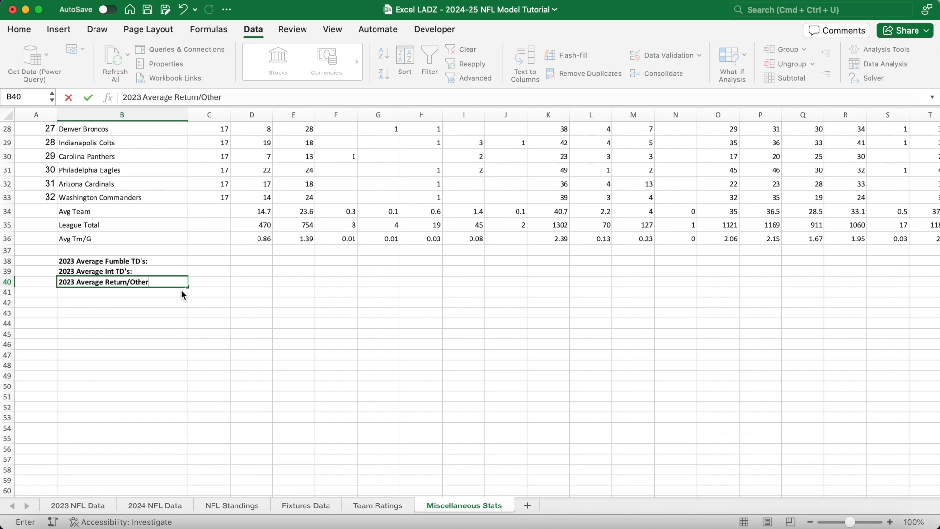
pyautogui.press('Return')
pyautogui.write('2023 Average Safeties Per')
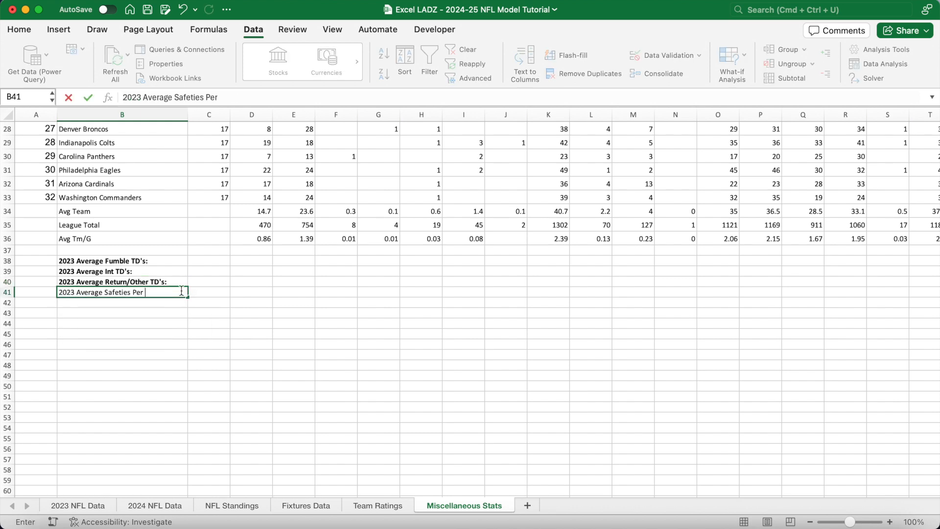
pyautogui.write('Game:')
pyautogui.press('Return')
# Step: In B42:B46, enter the labels "Extra Point 1 %:", "Extra Point 2 %:", "Extra Point Success %:", "2P Success %:" and "Home Advantage:"
pyautogui.write('Extra Point 1 %:')
pyautogui.press('Return')
pyautogui.write('Extra Point 2 %:')
pyautogui.press('Return')
pyautogui.write('Extra Point Success %:')
pyautogui.press('Return')
pyautogui.write('2P Success %:')
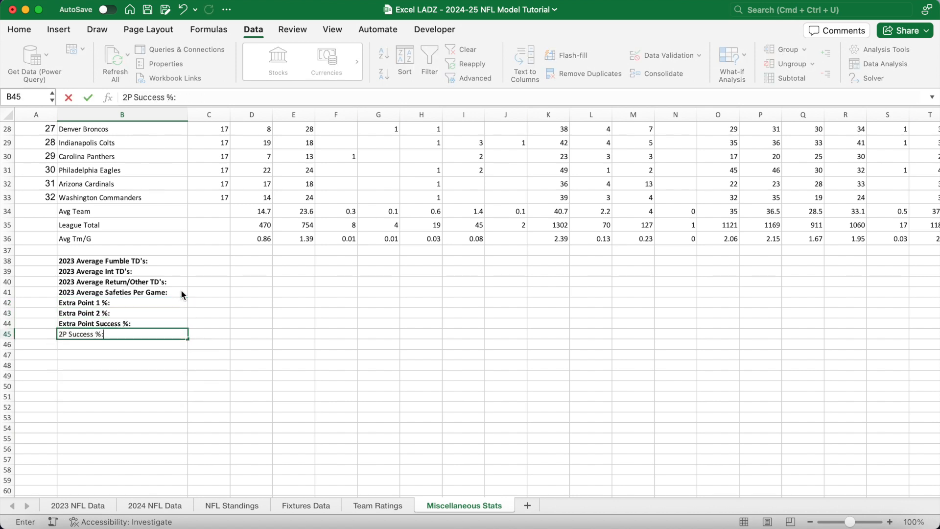
pyautogui.press('Return')
pyautogui.write('Home Advantage:')
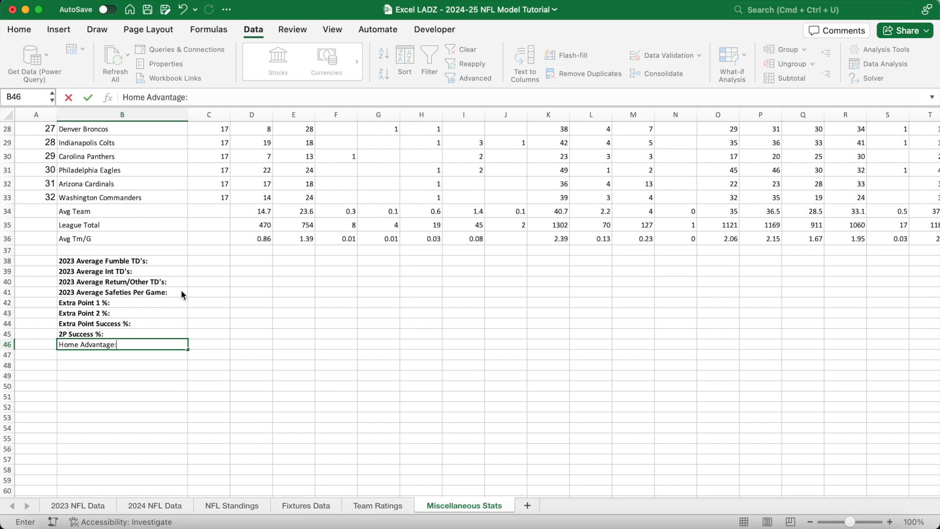
pyautogui.press('Return')
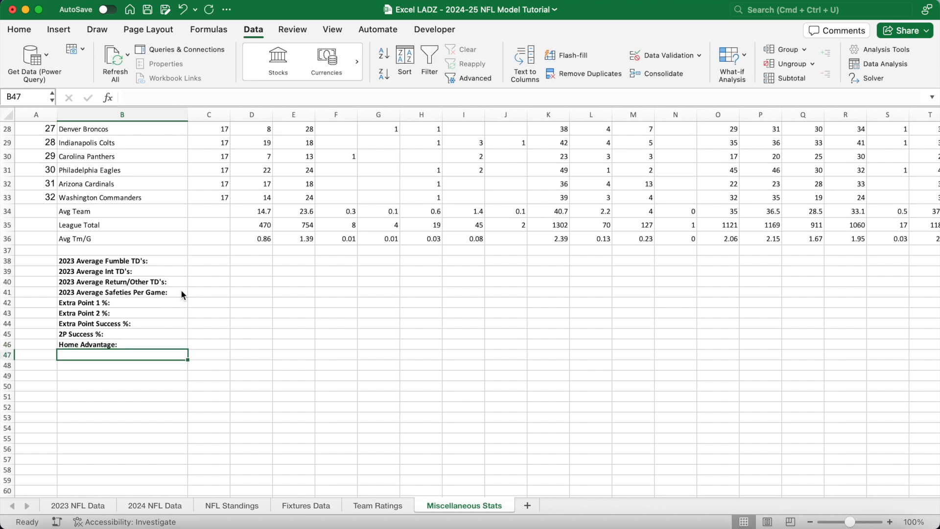
# Step: Calculate the average fumble touchdowns per team per game in C38 with =(SUM(H2:H33)/32)/17
pyautogui.click(215, 261)
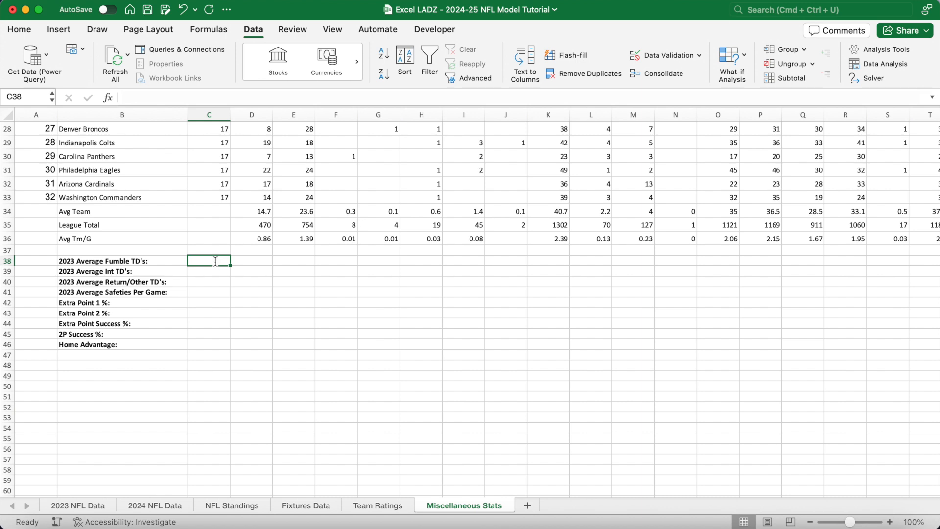
pyautogui.write('=(SUM(')
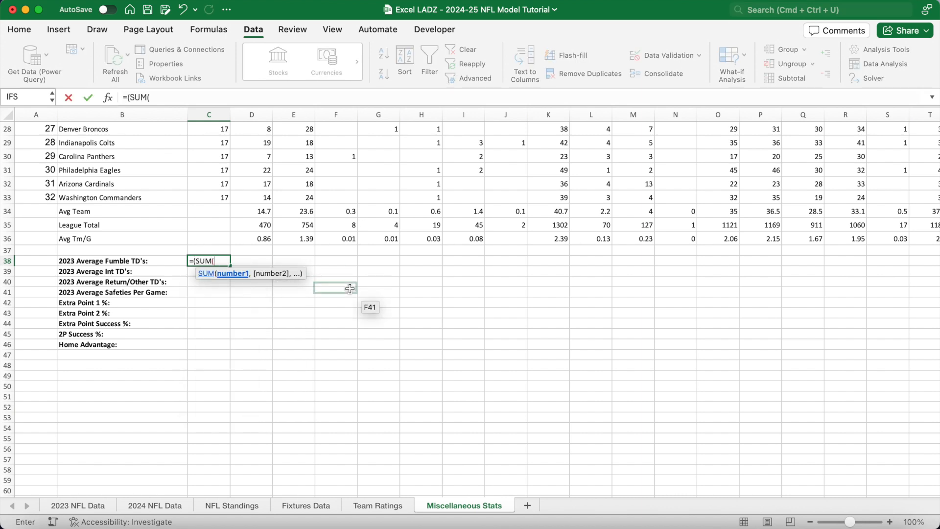
pyautogui.scroll(10, 385, 304)
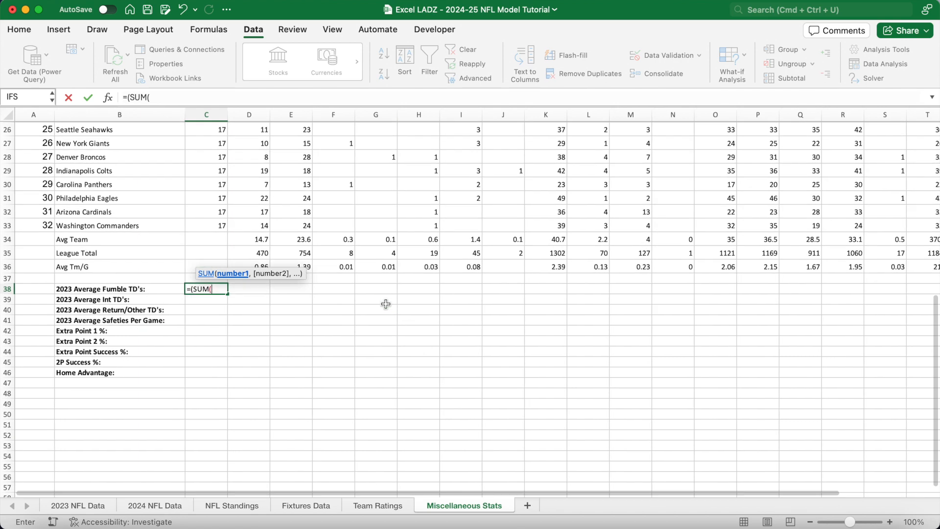
pyautogui.click(428, 143)
pyautogui.moveTo(428, 142); pyautogui.dragTo(428, 430)
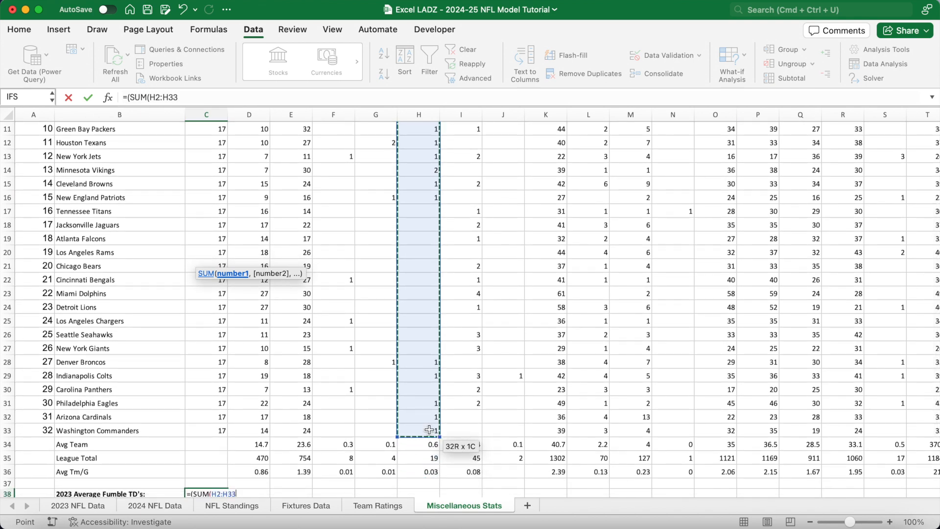
pyautogui.write(')/32)/')
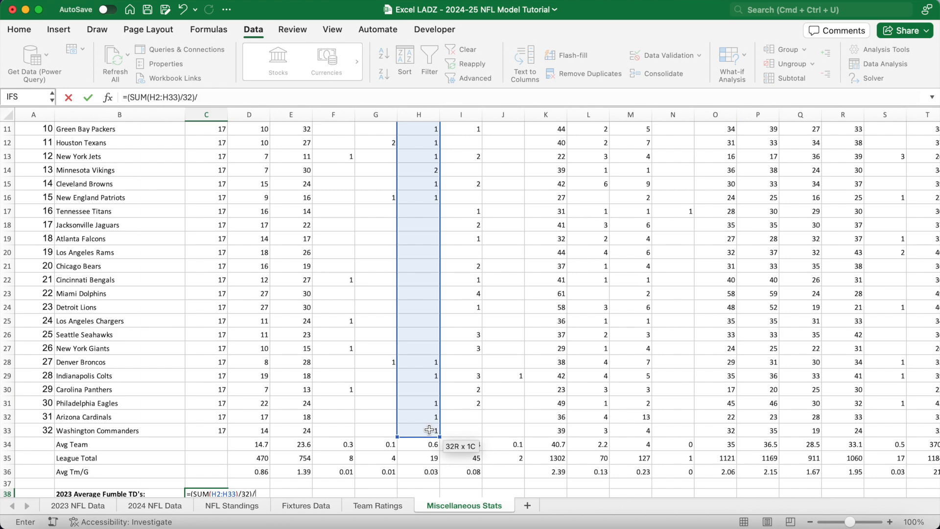
pyautogui.write('17')
pyautogui.scroll(-1, 429, 430)
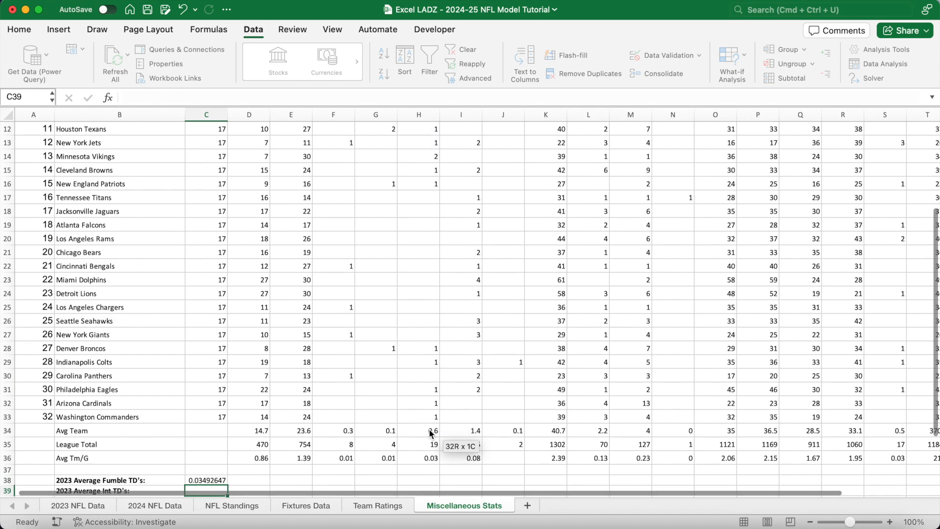
pyautogui.scroll(-3, 314, 426)
pyautogui.press('Return')
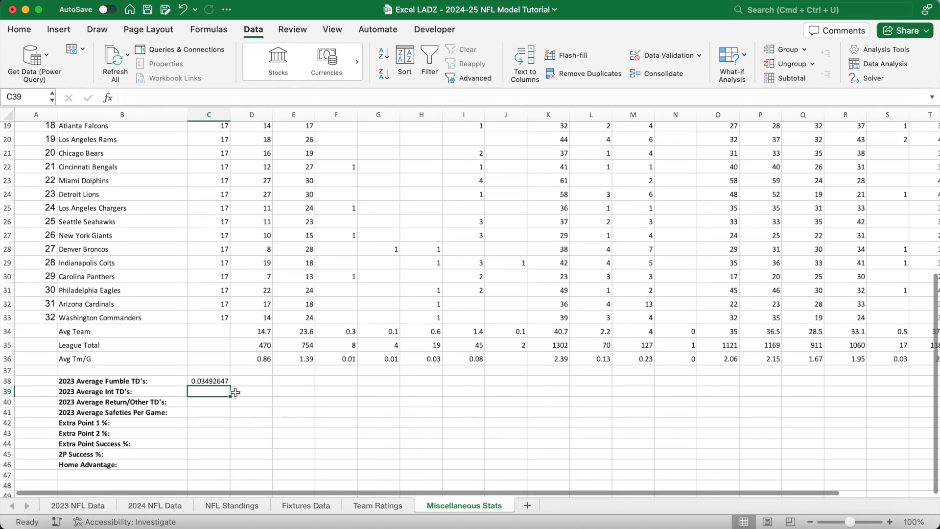
pyautogui.press('Up')
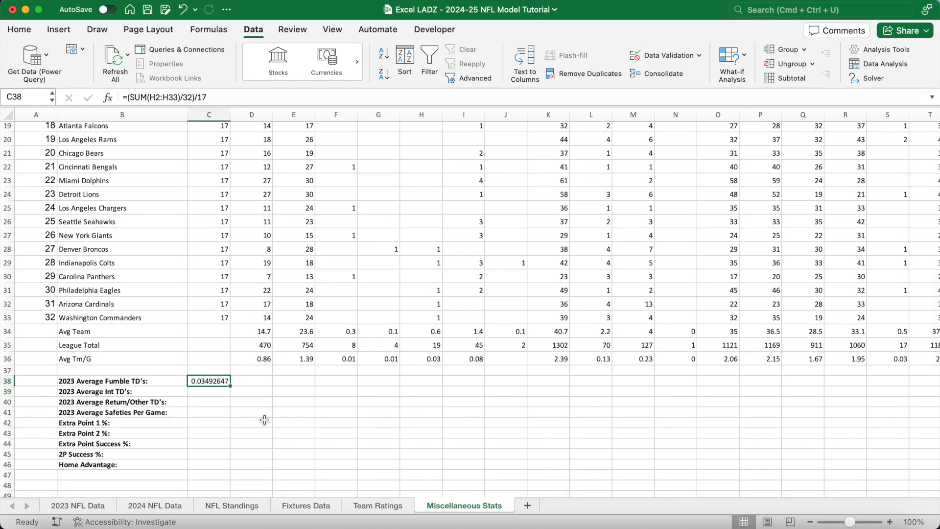
# Step: Calculate the average interception touchdowns per team per game in C39 with =(SUM(I2:I33)/32)/17
pyautogui.press('Down')
pyautogui.write('=(SUM(')
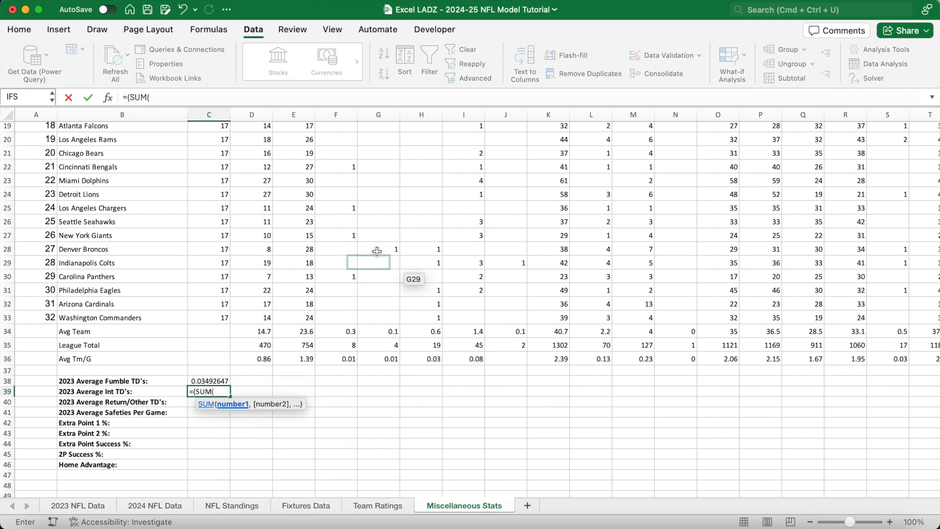
pyautogui.scroll(6, 489, 252)
pyautogui.moveTo(465, 140); pyautogui.dragTo(475, 482)
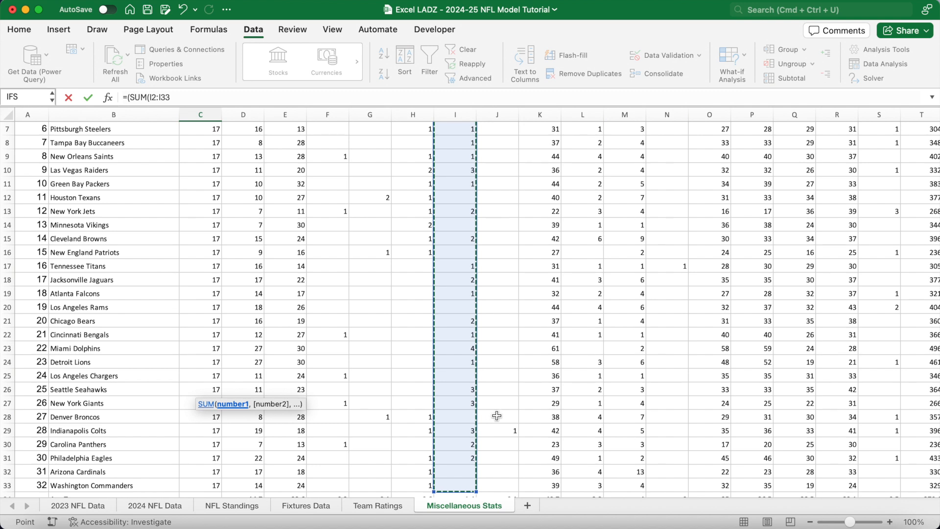
pyautogui.write(')/32)/17')
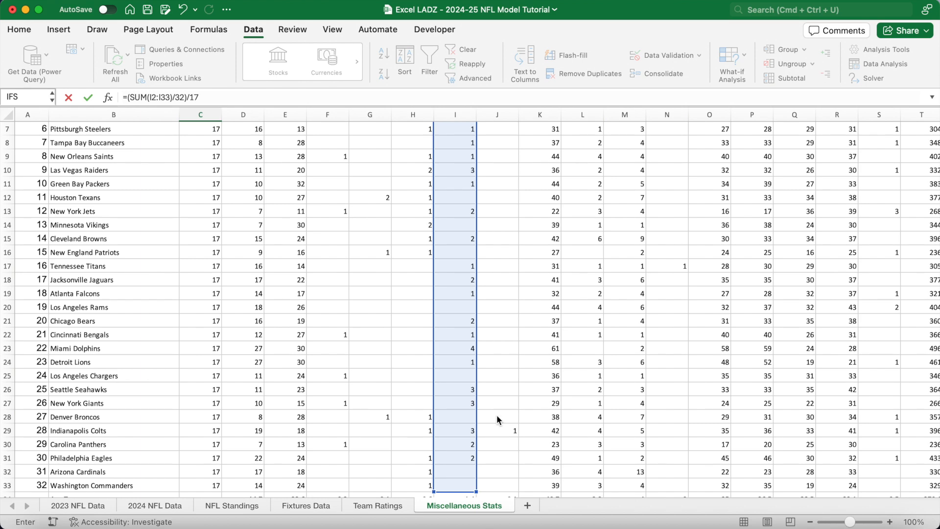
pyautogui.press('Return')
# Step: Calculate the average return and other touchdowns per team per game in C40 with =(SUM(J2:J33,F2:G33)/32)/17
pyautogui.scroll(-3, 497, 420)
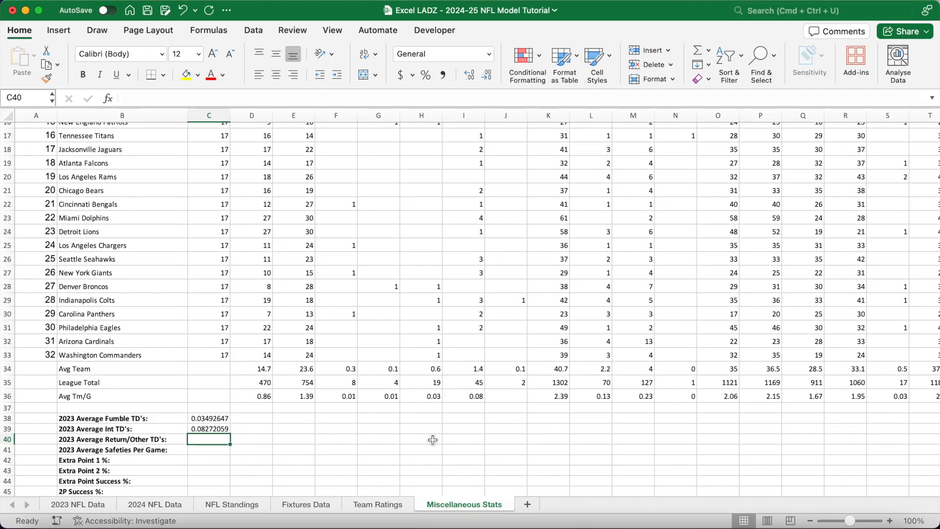
pyautogui.write('=(SUM(')
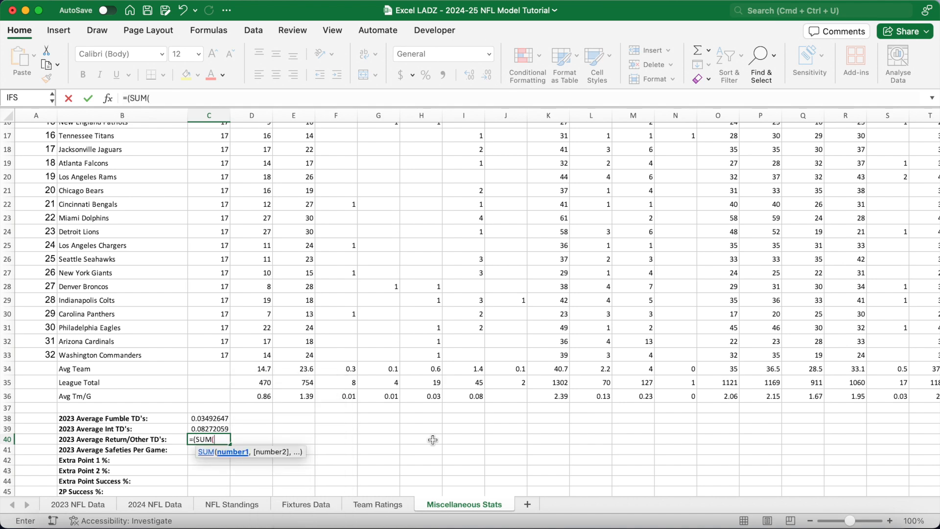
pyautogui.scroll(5, 483, 357)
pyautogui.moveTo(504, 130); pyautogui.dragTo(512, 448)
pyautogui.write(',')
pyautogui.scroll(3, 344, 287)
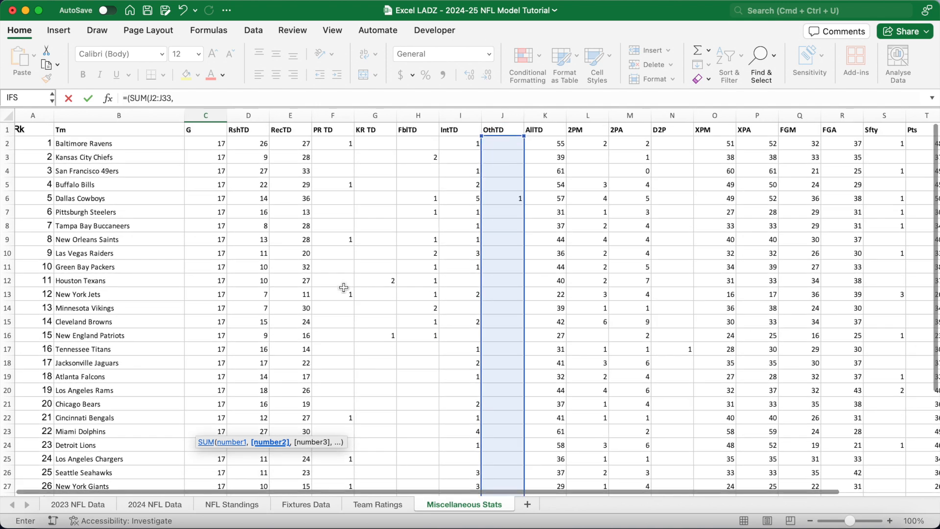
pyautogui.moveTo(332, 143); pyautogui.dragTo(387, 446)
pyautogui.write(')/32)/17')
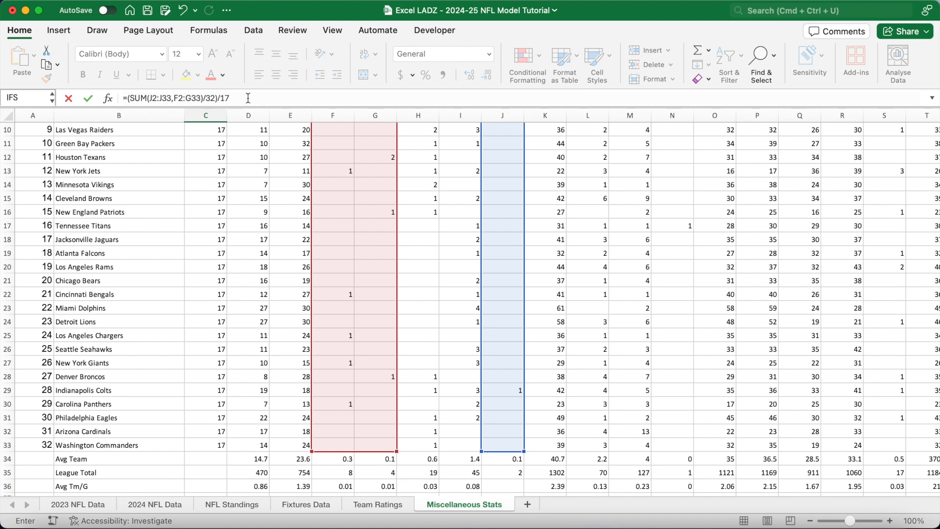
pyautogui.click(248, 98)
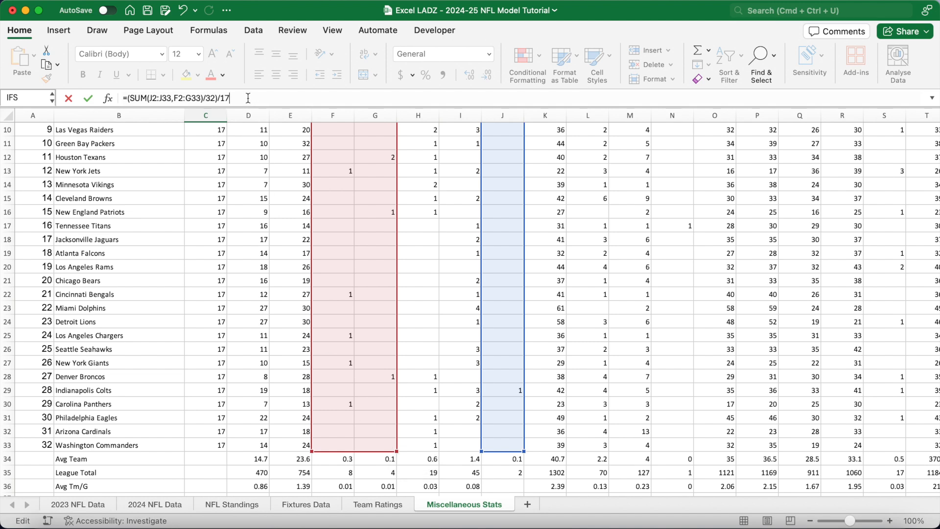
pyautogui.press('Return')
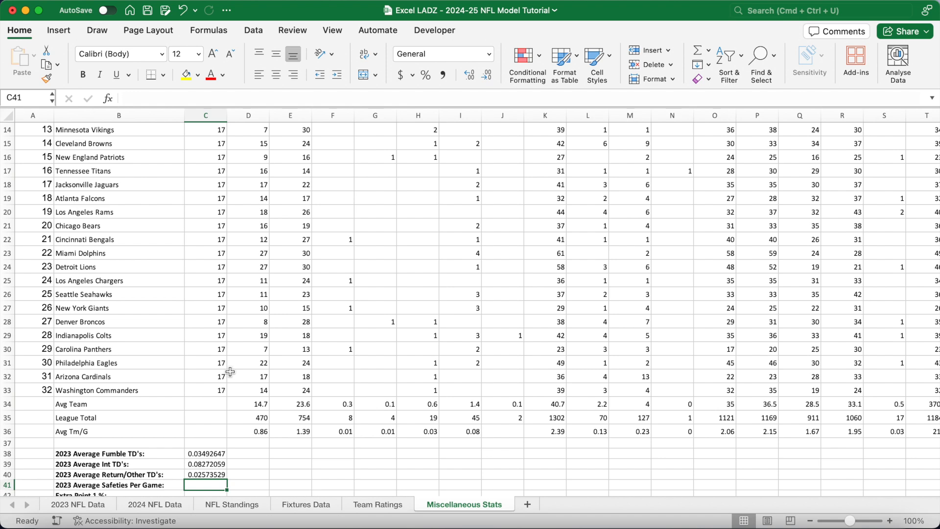
# Step: Calculate the average safeties per team per game in C41 with =(SUM(S2:S33)/32)/17
pyautogui.write('=(SUM(')
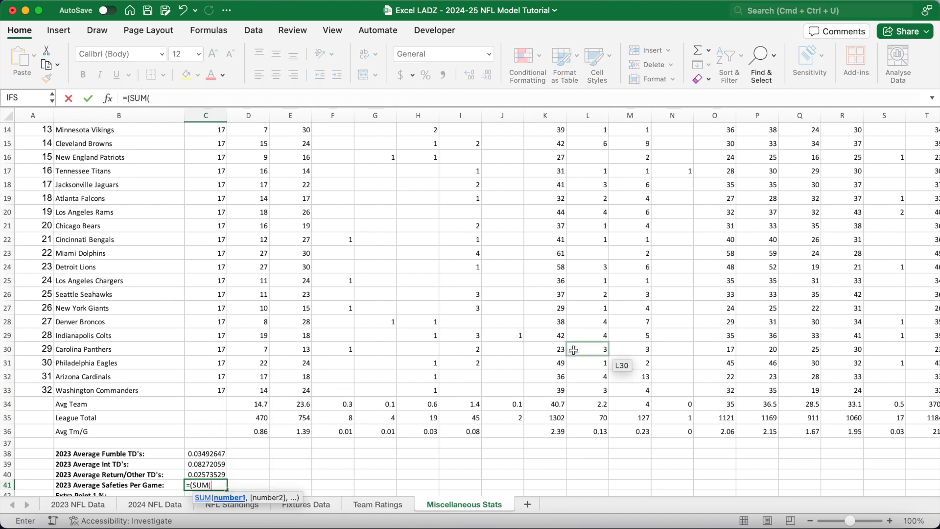
pyautogui.scroll(5, 564, 349)
pyautogui.hscroll(1, 564, 350)
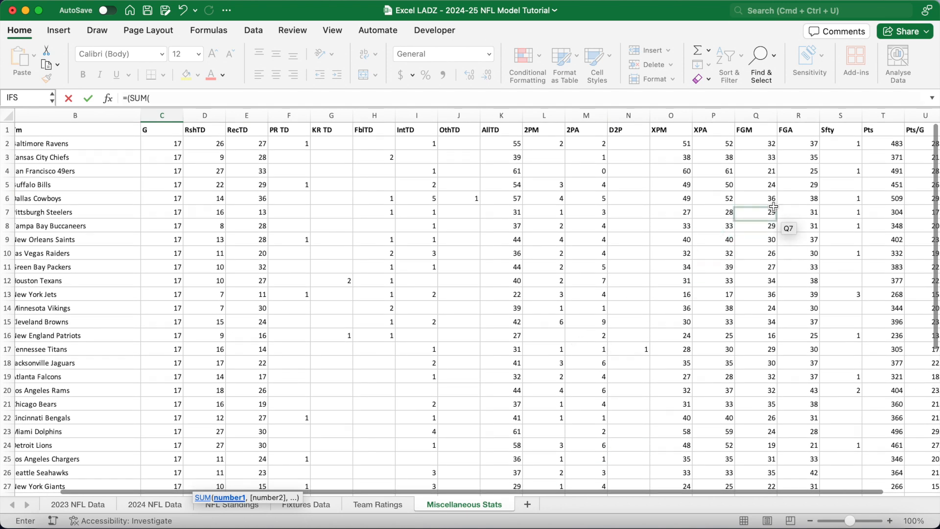
pyautogui.click(840, 147)
pyautogui.write(':S33')
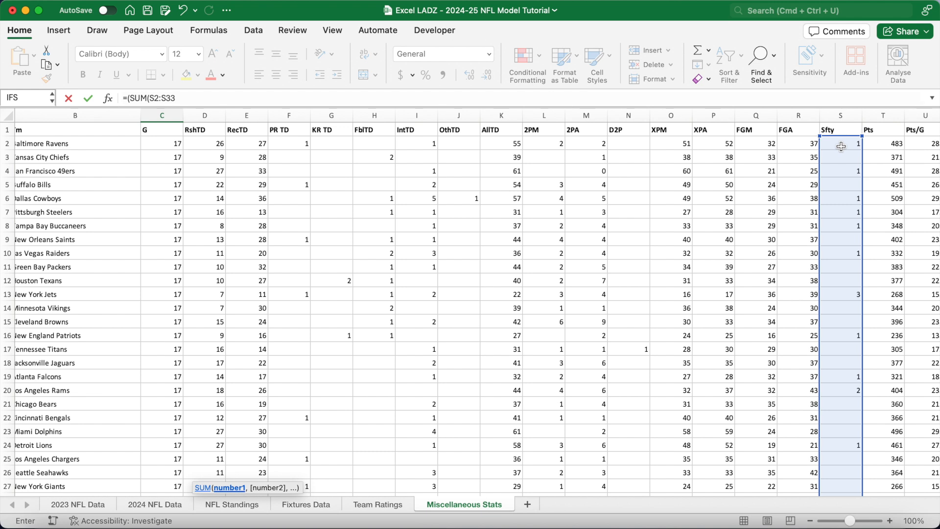
pyautogui.write(')/32)/17')
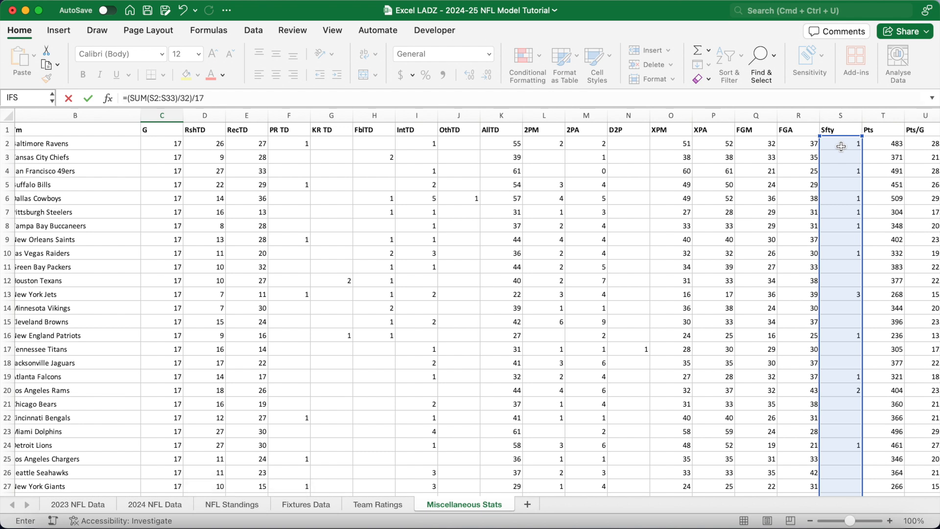
pyautogui.click(473, 97)
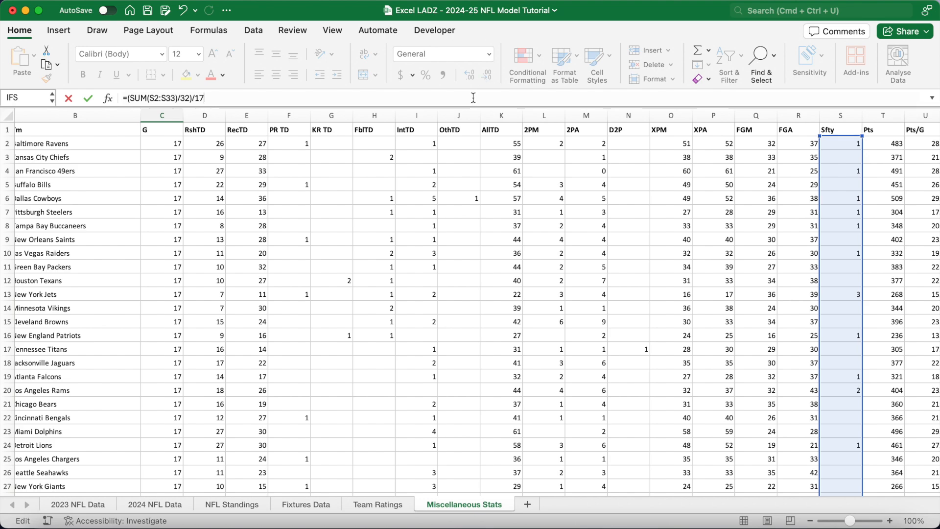
pyautogui.press('Return')
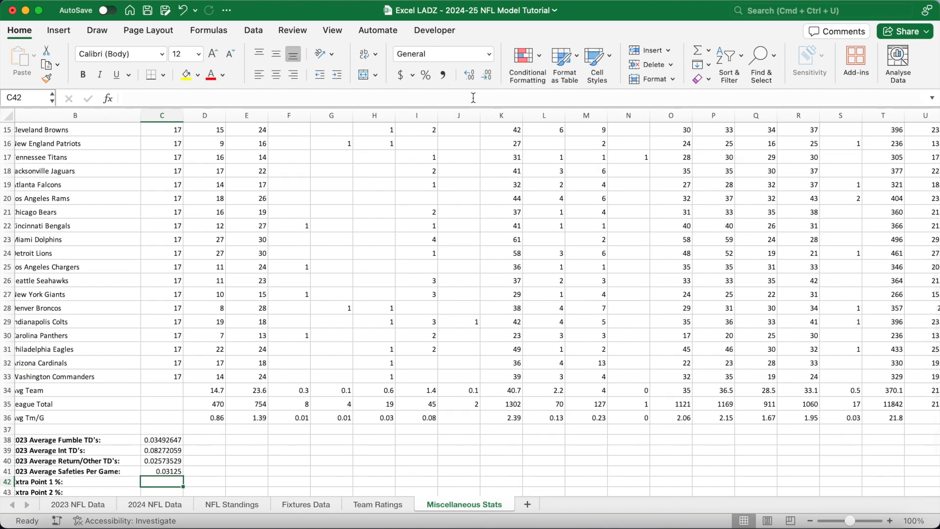
# Step: Calculate the Extra Point 1 % in C42 as the share of one-point attempts with =(SUM(P2:P33))/(SUM(P2:P33)+SUM(M2:M33))
pyautogui.scroll(-5, 464, 243)
pyautogui.hscroll(-2, 464, 242)
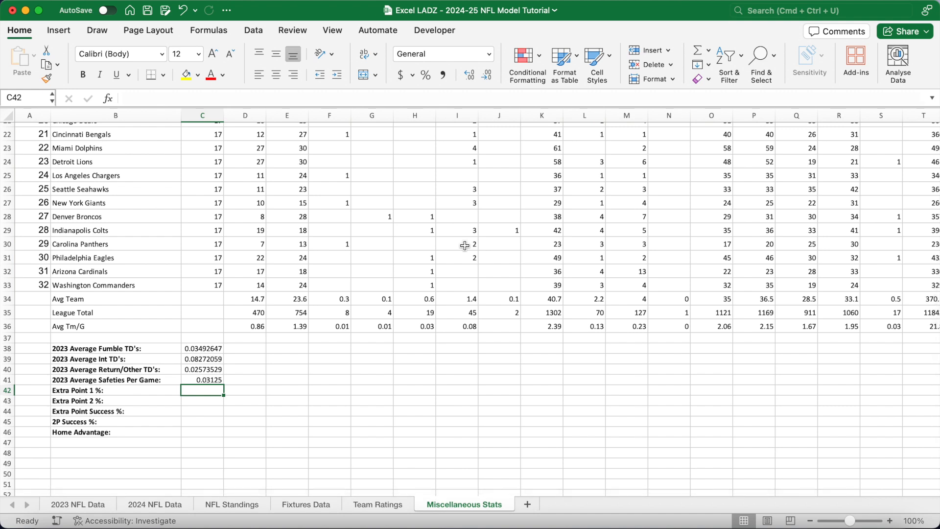
pyautogui.write('=(SUM(')
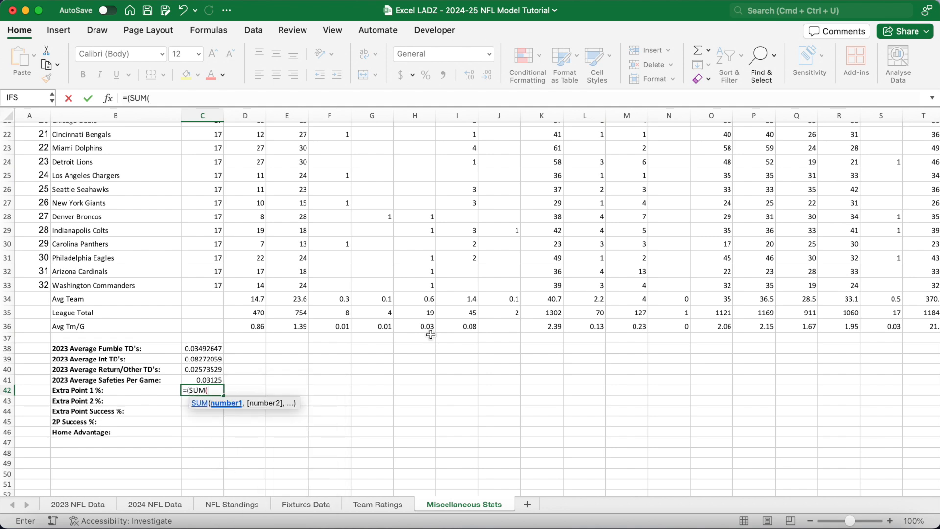
pyautogui.scroll(10, 431, 335)
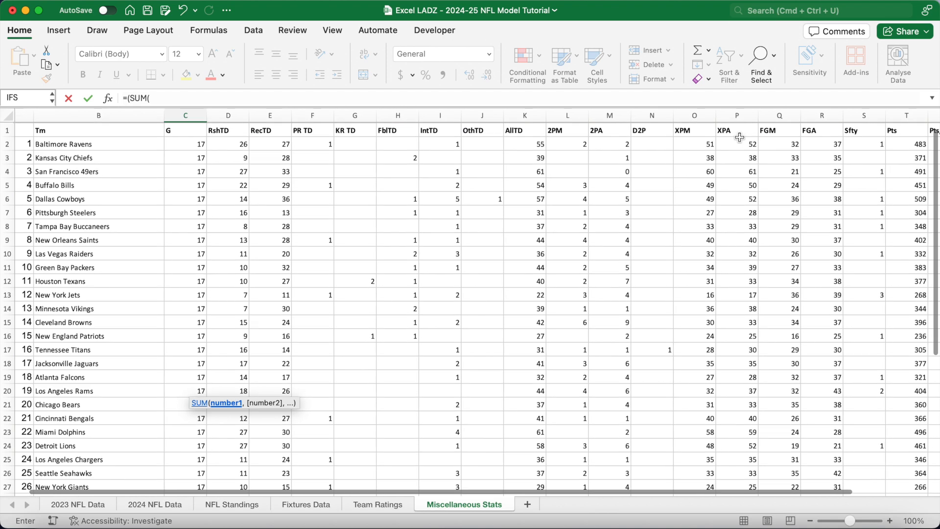
pyautogui.moveTo(739, 143); pyautogui.dragTo(740, 435)
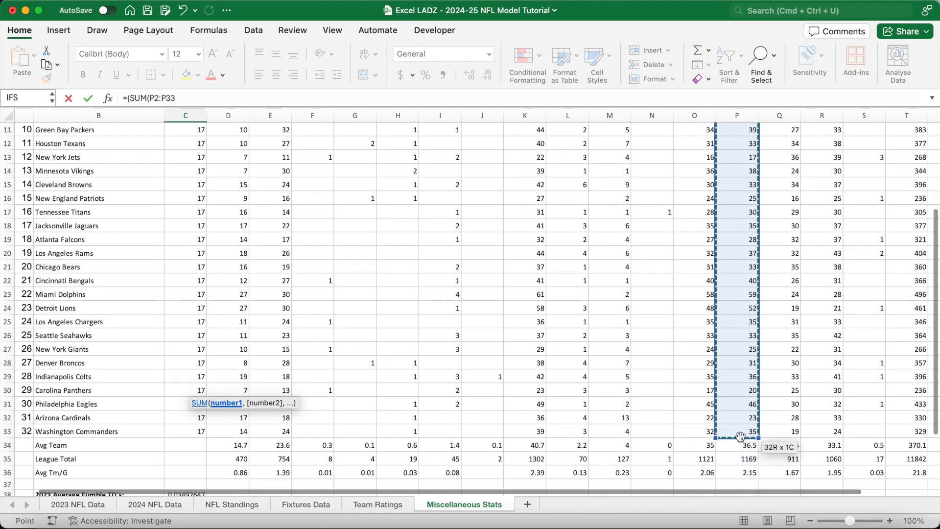
pyautogui.write('))')
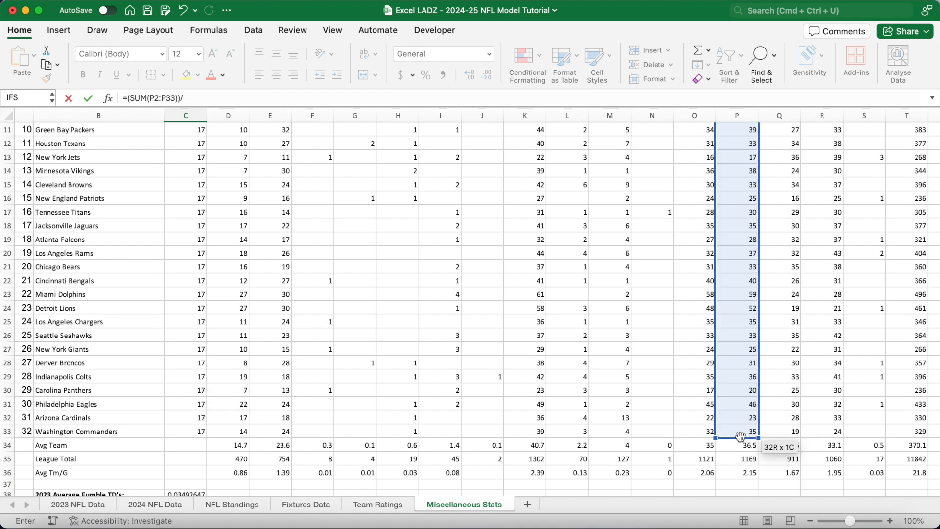
pyautogui.write('/(SUM(')
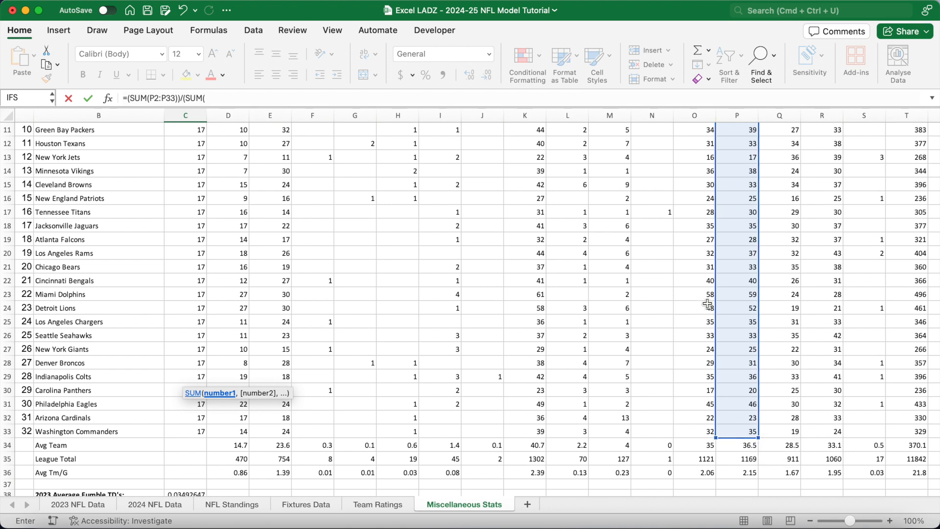
pyautogui.scroll(5, 714, 274)
pyautogui.moveTo(731, 143); pyautogui.dragTo(738, 434)
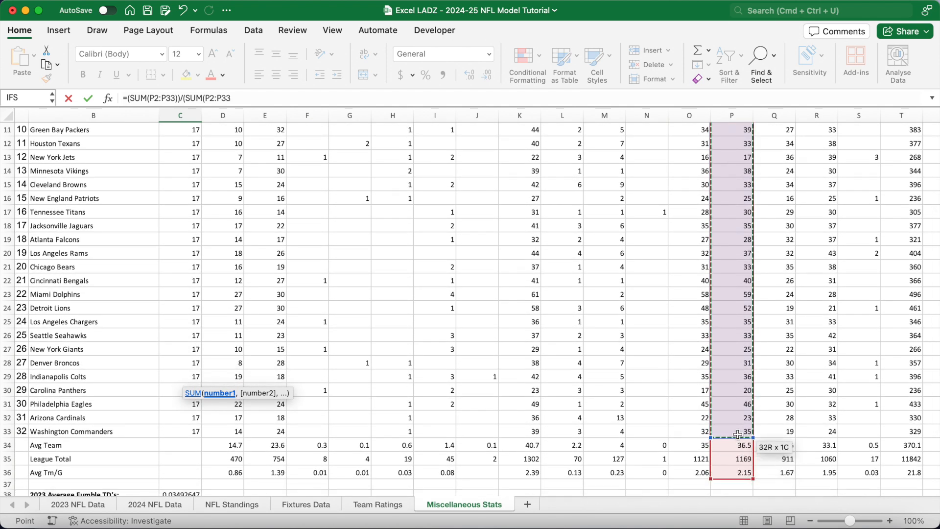
pyautogui.write(')+SUM(')
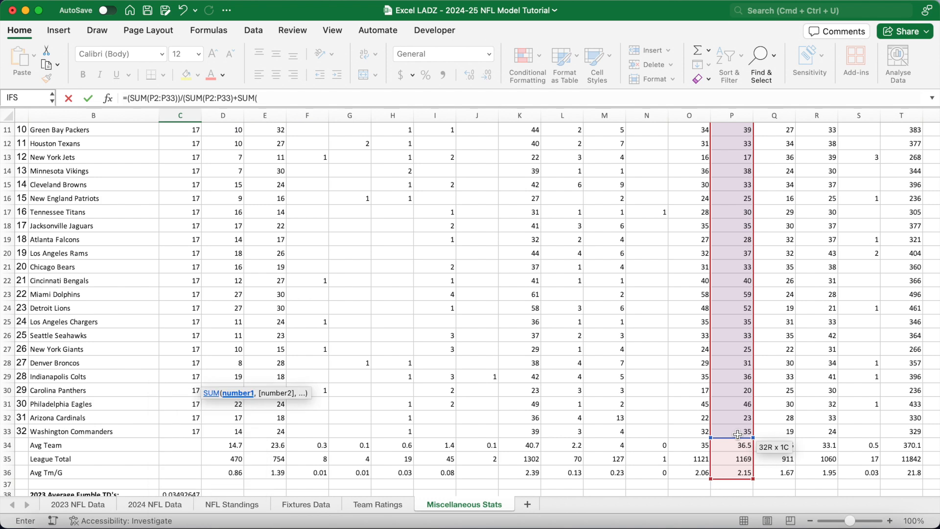
pyautogui.scroll(5, 613, 201)
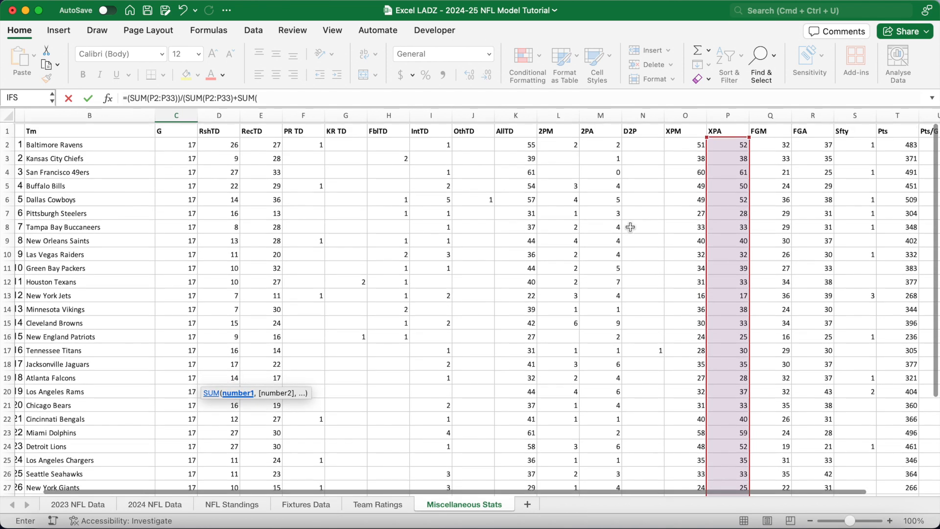
pyautogui.moveTo(610, 143); pyautogui.dragTo(598, 427)
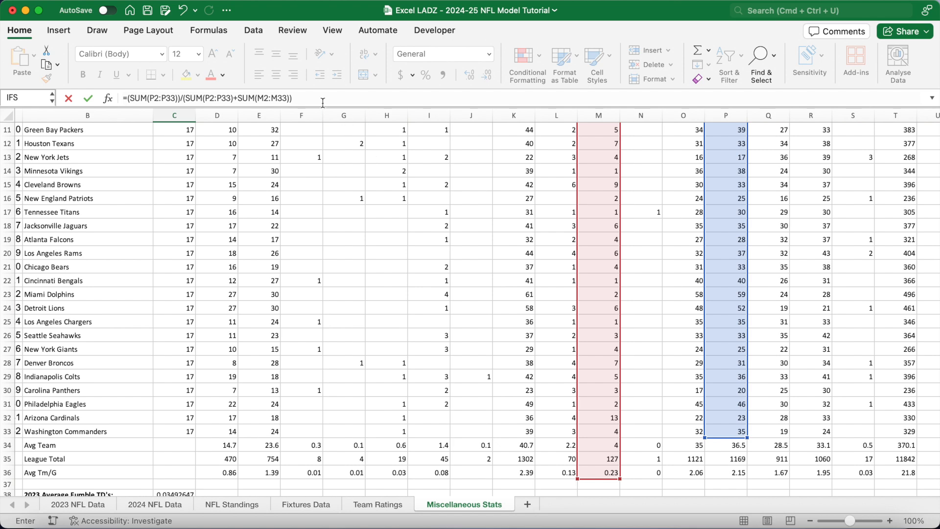
pyautogui.write(')')
pyautogui.press('Return')
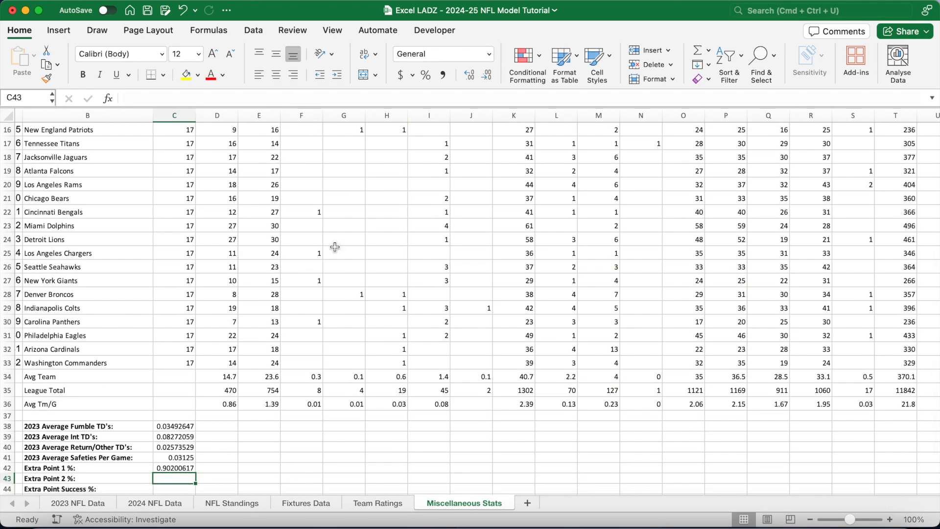
# Step: Calculate the Extra Point 2 % in C43 as the remainder with =1-C42
pyautogui.scroll(-3, 336, 274)
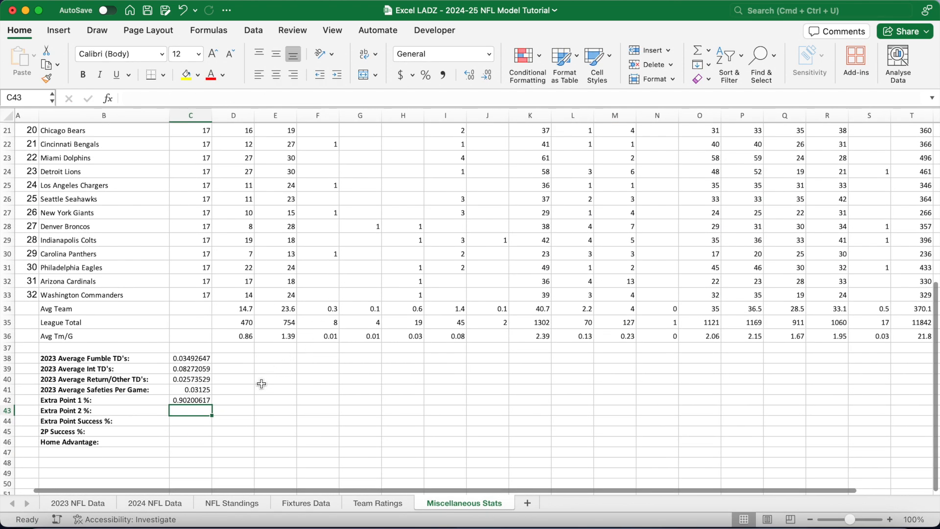
pyautogui.write('=1-')
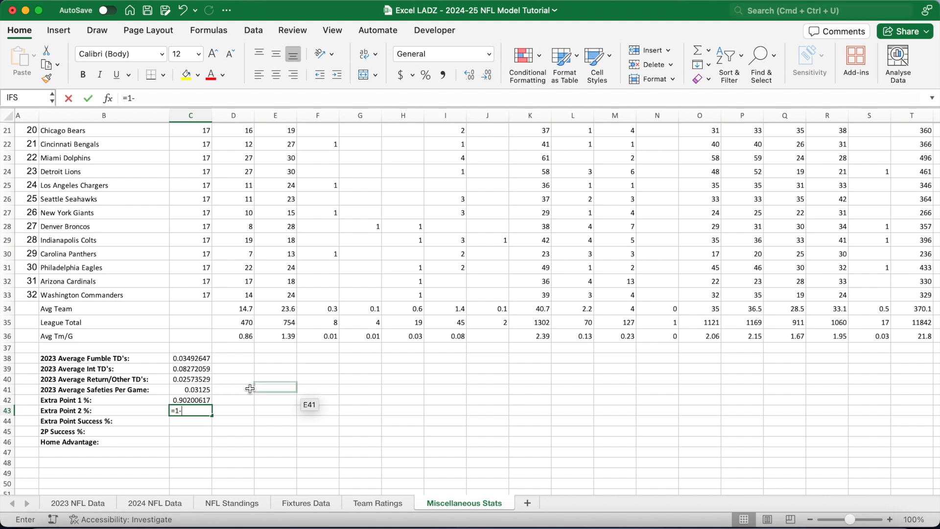
pyautogui.click(201, 402)
pyautogui.press('Return')
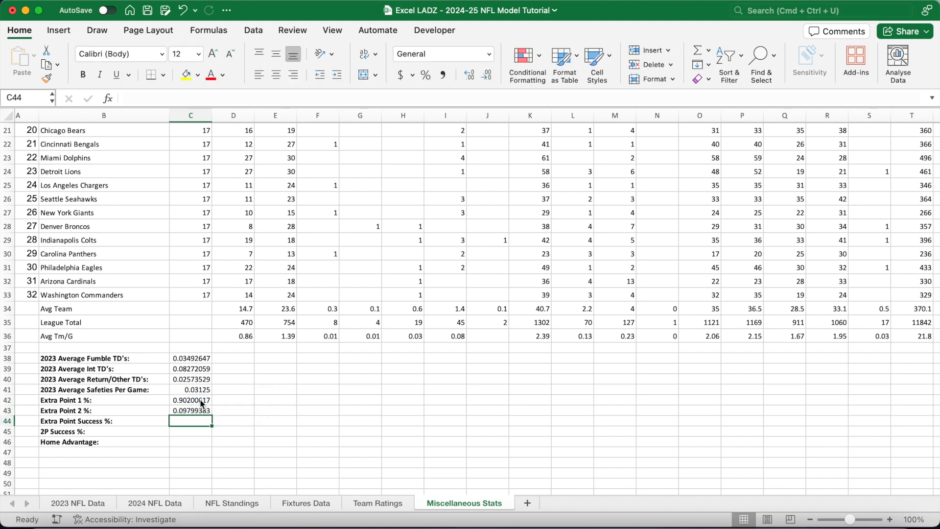
# Step: Reduce the 2023 averages for fumble, interception and return/other touchdowns and safeties in C38:C41 to two decimal places
pyautogui.moveTo(200, 359); pyautogui.dragTo(201, 387)
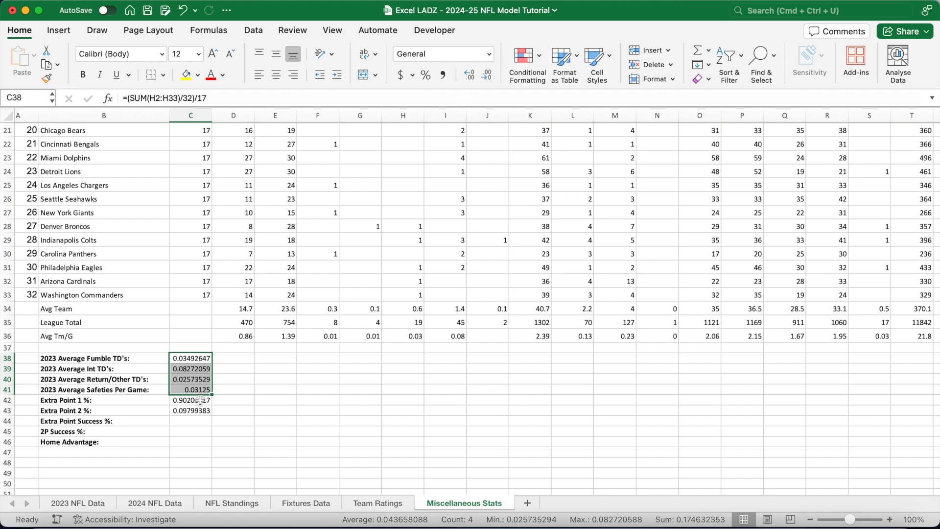
pyautogui.click(487, 76)
pyautogui.click(487, 77)
pyautogui.click(487, 77)
pyautogui.click(487, 77)
pyautogui.click(487, 77)
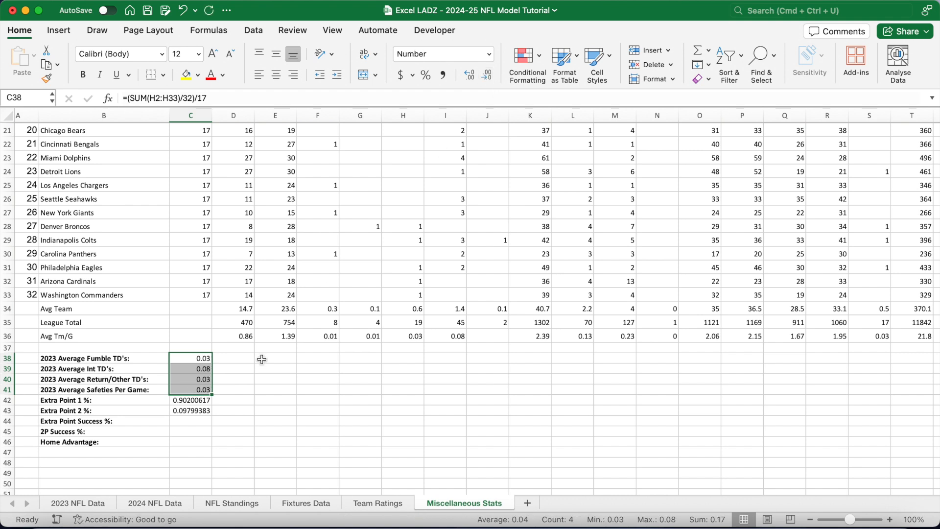
# Step: Format the extra-point and two-point rate cells C42:C45 as percentages with two decimal places
pyautogui.moveTo(203, 400); pyautogui.dragTo(198, 432)
pyautogui.click(433, 76)
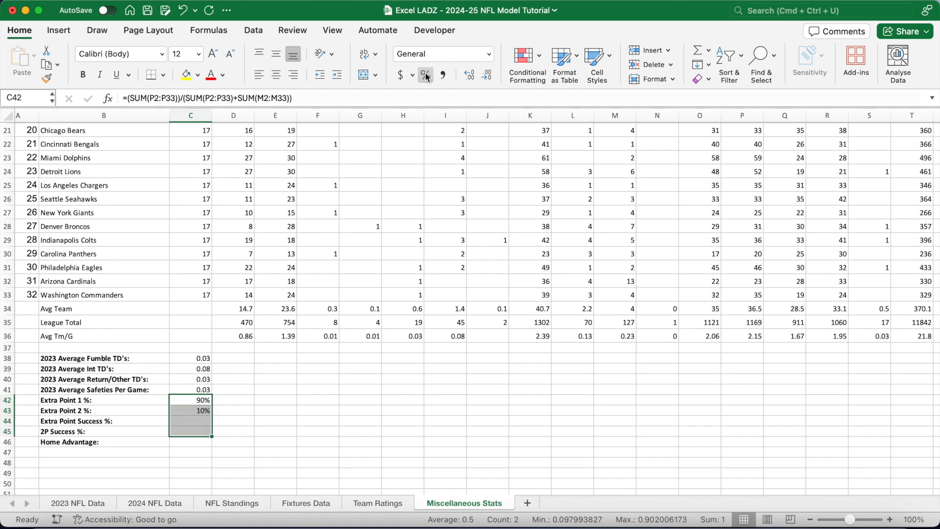
pyautogui.click(464, 73)
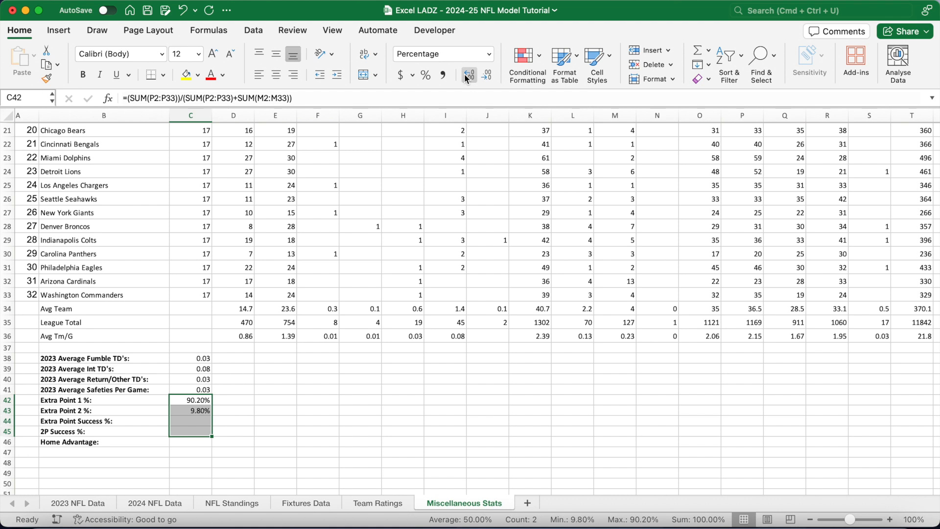
# Step: Calculate the Extra Point Success % in C44 from extra points made and attempted with =SUM(O2:O33)/SUM(P2:P33)
pyautogui.click(196, 420)
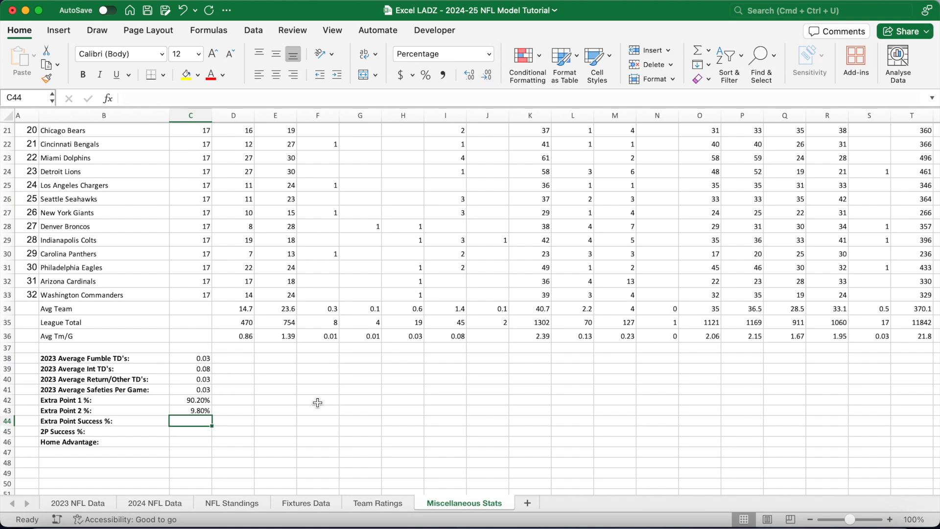
pyautogui.write('=SUM(')
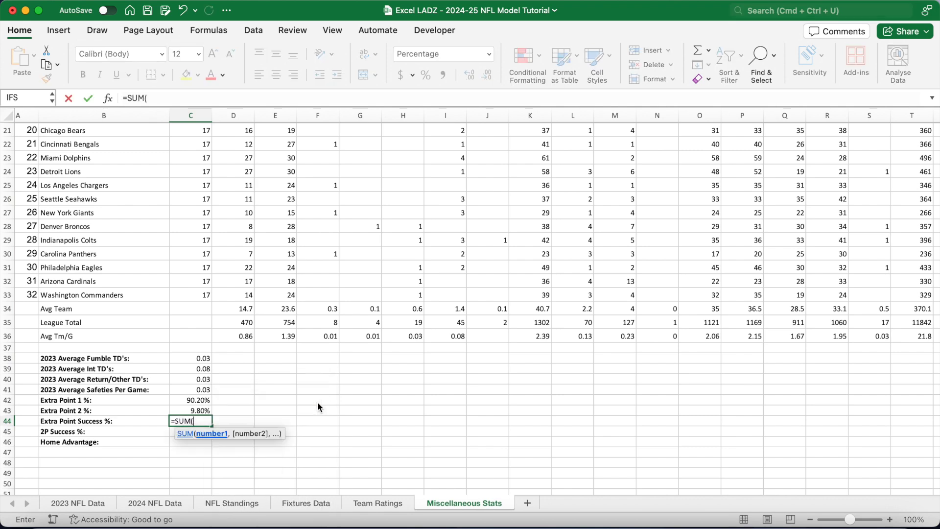
pyautogui.scroll(10, 447, 273)
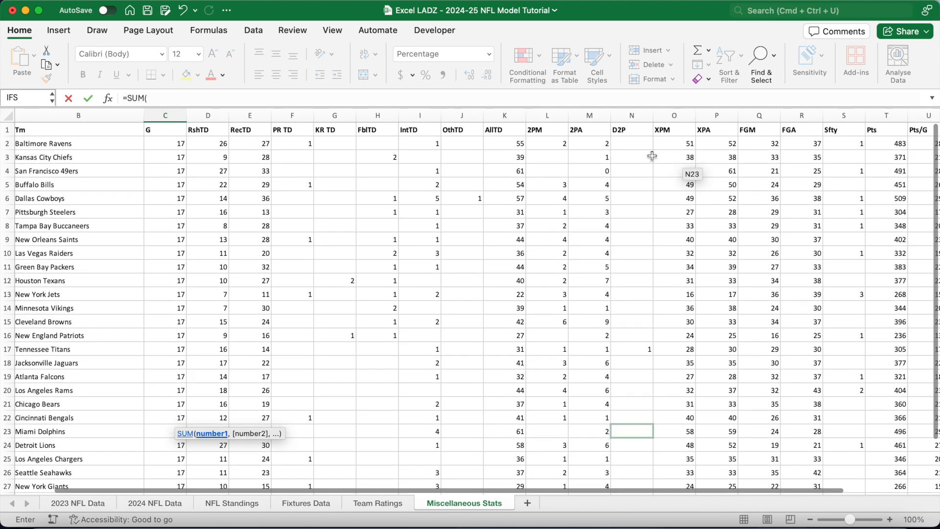
pyautogui.scroll(1, 667, 141)
pyautogui.moveTo(666, 142); pyautogui.dragTo(663, 449)
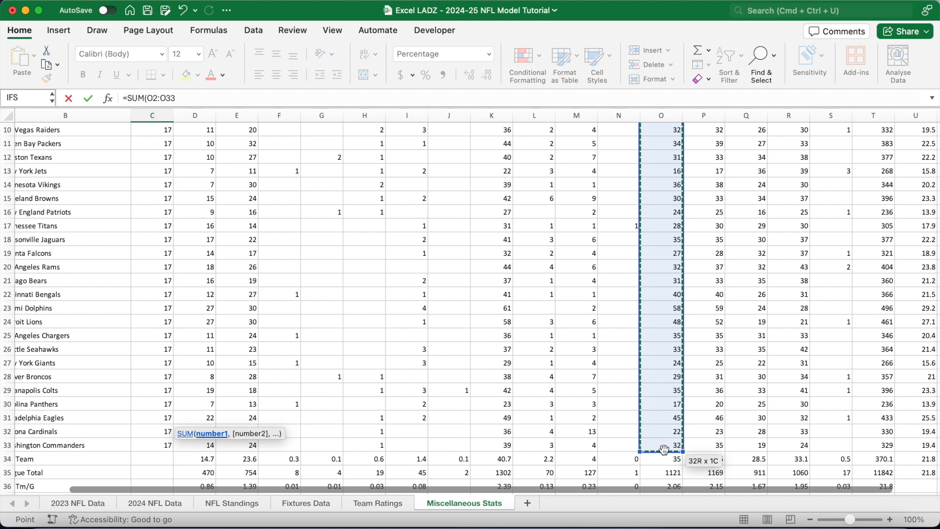
pyautogui.write(')')
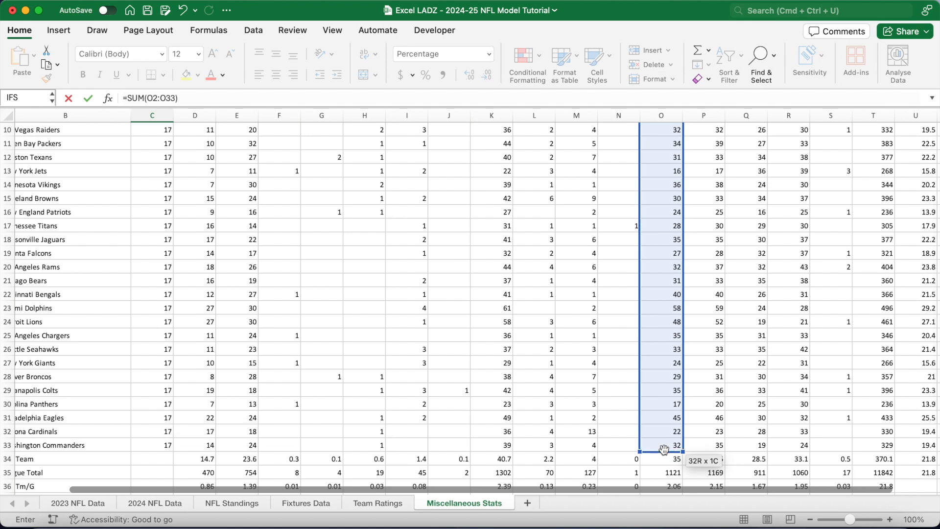
pyautogui.write('/SUM(')
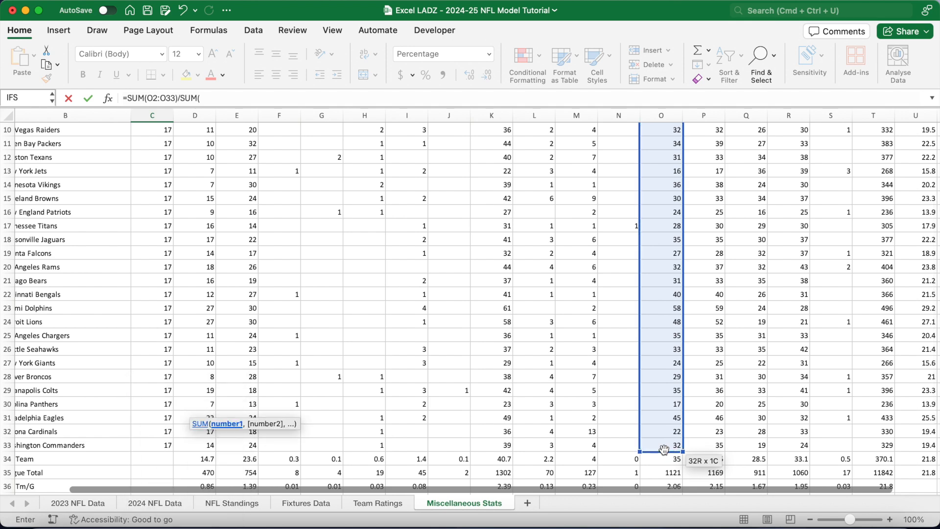
pyautogui.scroll(5, 726, 304)
pyautogui.moveTo(664, 146); pyautogui.dragTo(660, 436)
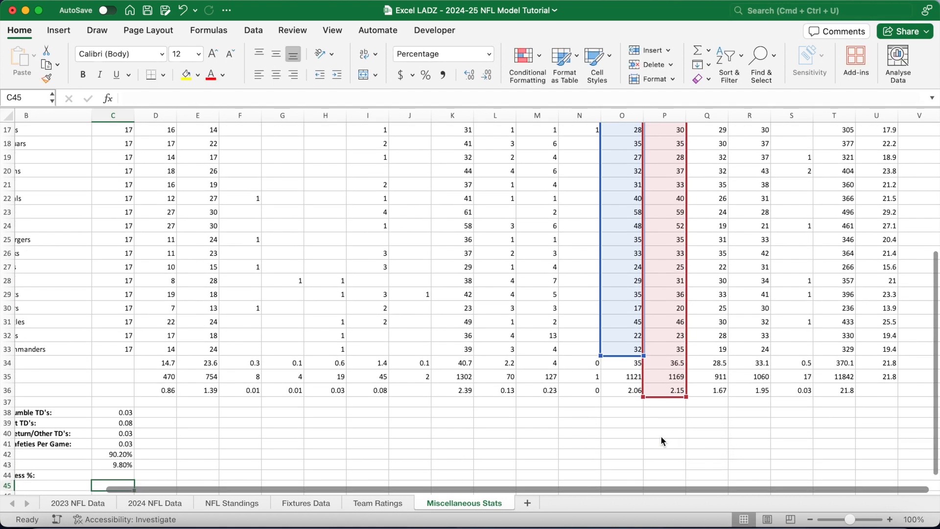
# Step: Format the Extra Point Success % in C44 as a percentage with two decimal places
pyautogui.hscroll(-4, 336, 451)
pyautogui.scroll(-2, 335, 451)
pyautogui.click(222, 428)
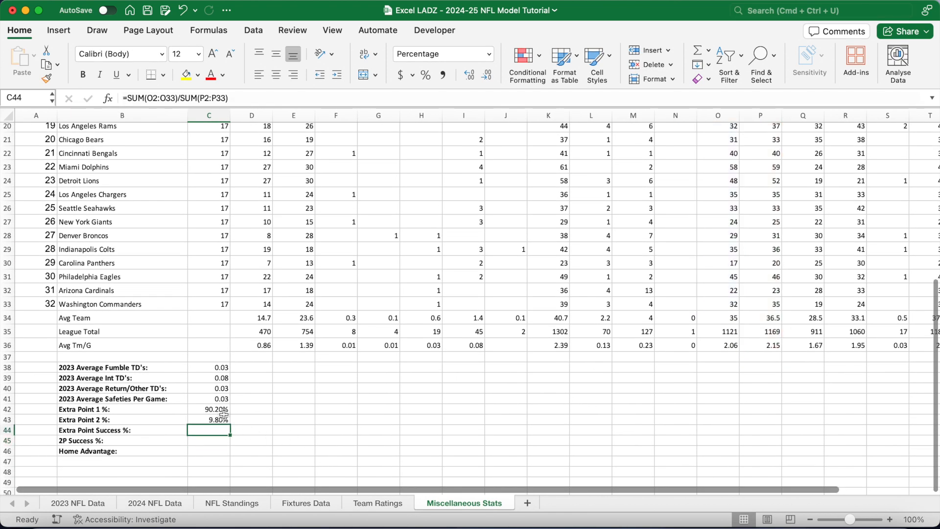
pyautogui.click(425, 76)
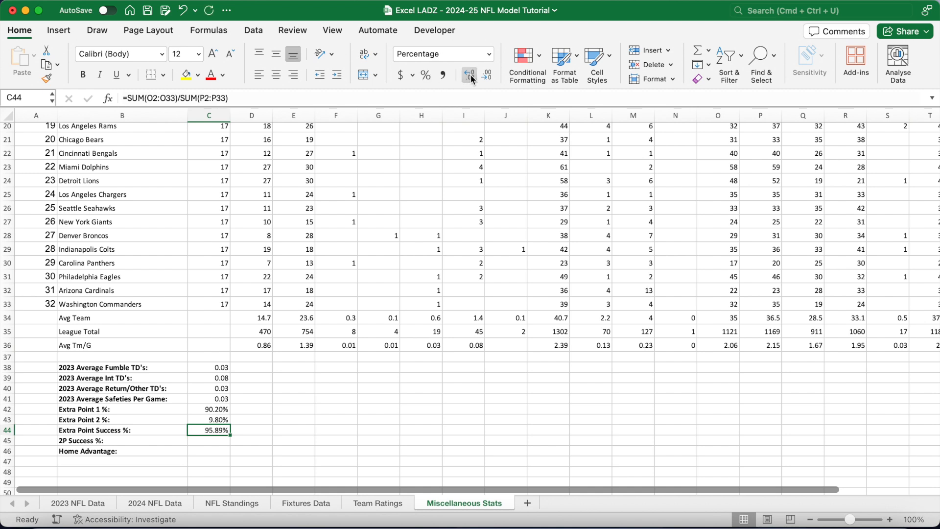
# Step: Calculate the 2P Success % in C45 with =SUM(L2:L33)/SUM(M2:M33) and format it as a percentage
pyautogui.click(209, 442)
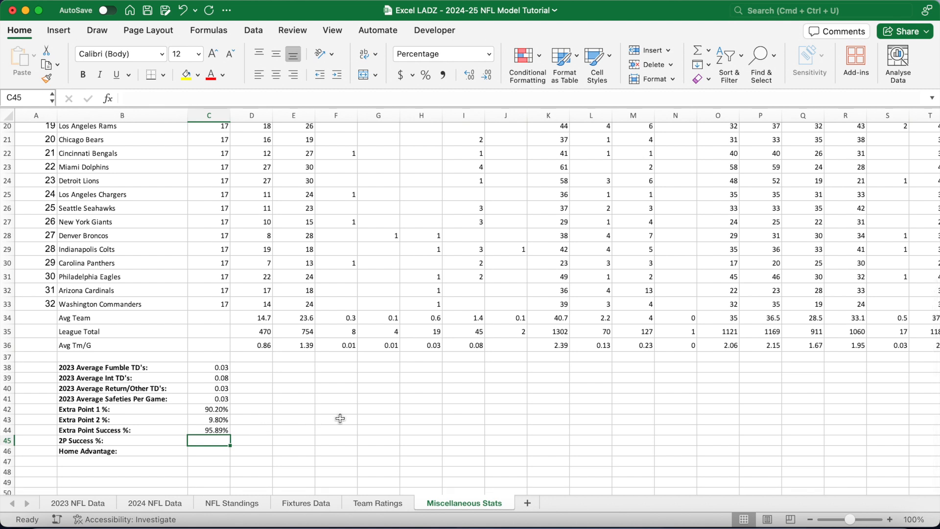
pyautogui.write('=SUM(')
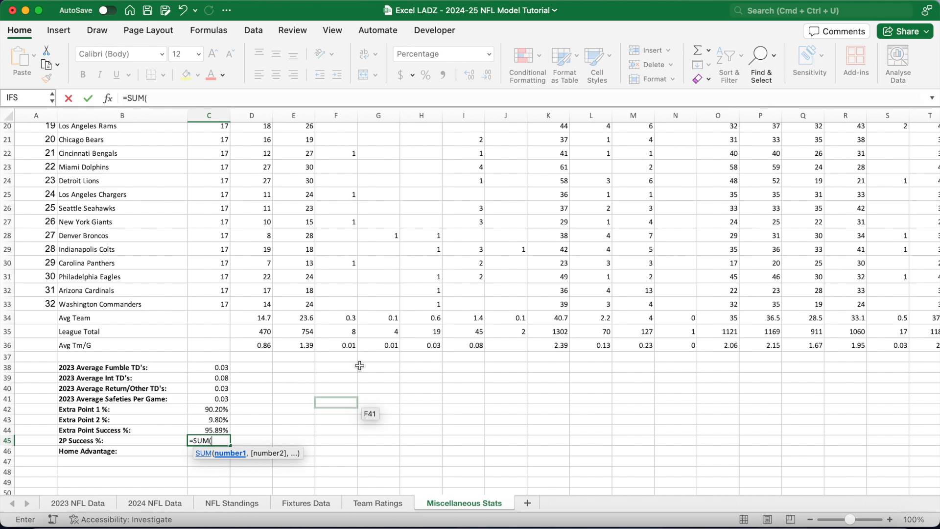
pyautogui.scroll(10, 375, 265)
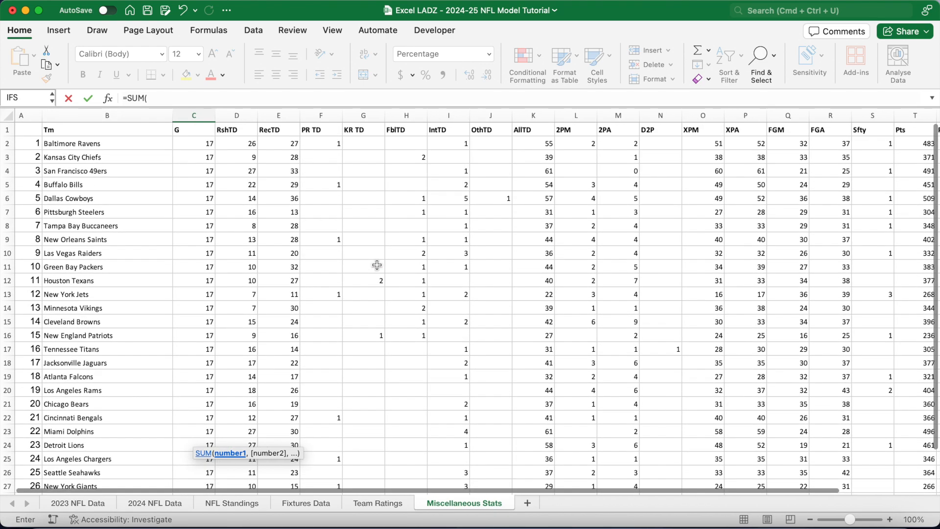
pyautogui.moveTo(578, 140); pyautogui.dragTo(578, 435)
pyautogui.write(')/SUM(')
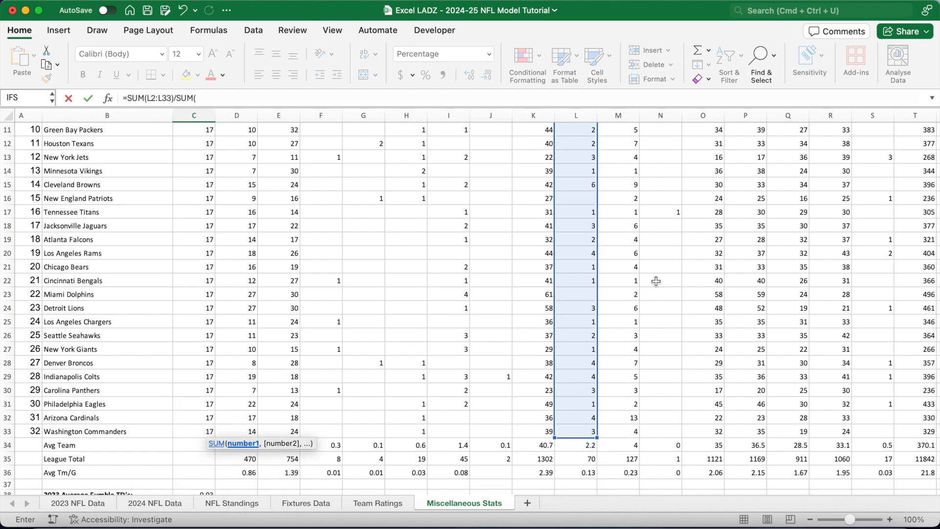
pyautogui.scroll(5, 656, 281)
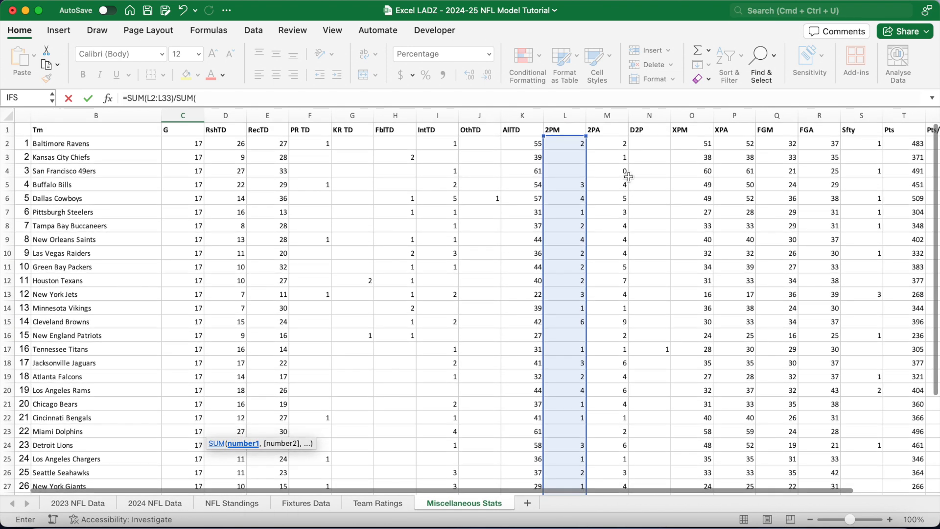
pyautogui.click(609, 140)
pyautogui.moveTo(609, 141); pyautogui.dragTo(604, 433)
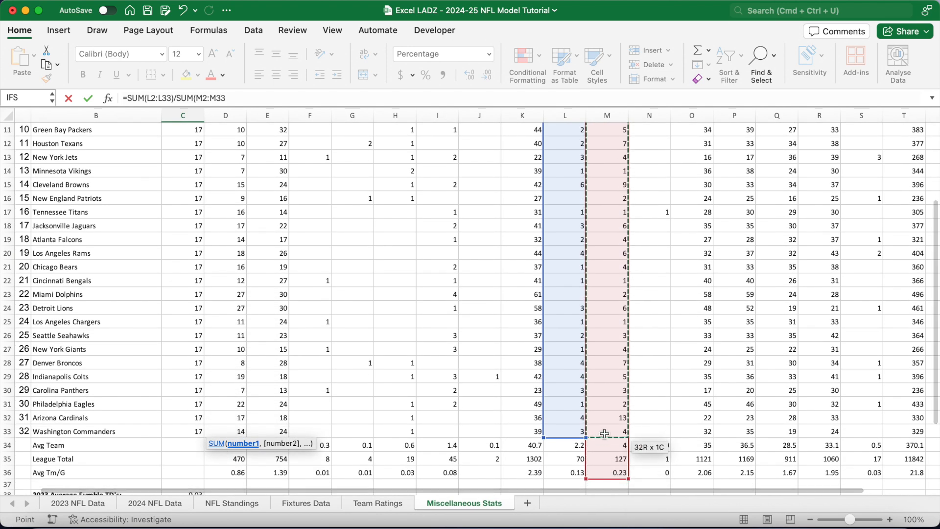
pyautogui.press('Return')
pyautogui.click(182, 472)
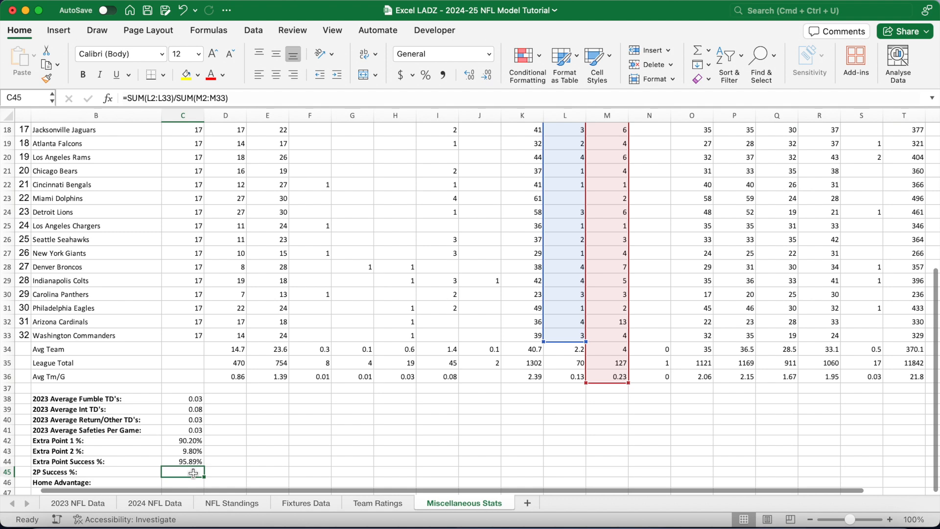
pyautogui.click(425, 75)
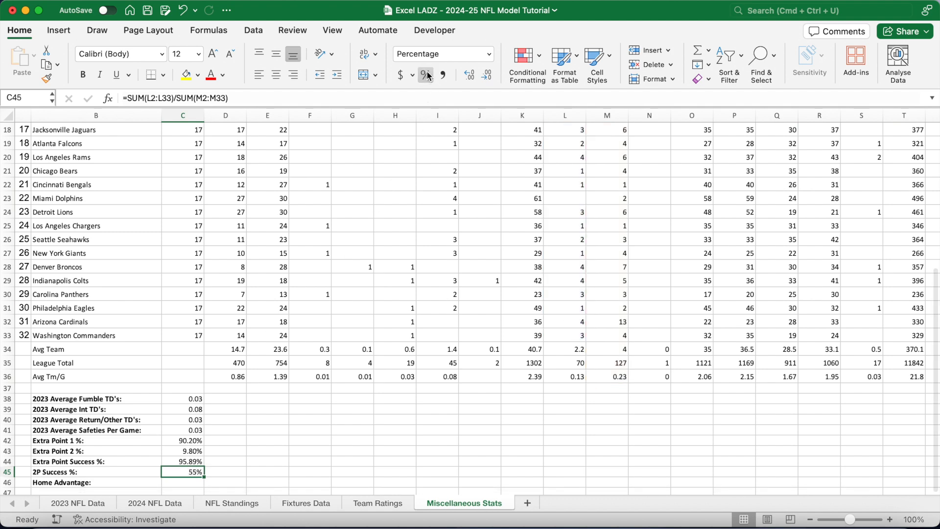
# Step: Show the 2P Success % in C45 with two decimal places and set the Home Advantage in C46 to 10%
pyautogui.click(470, 70)
pyautogui.scroll(-2, 320, 411)
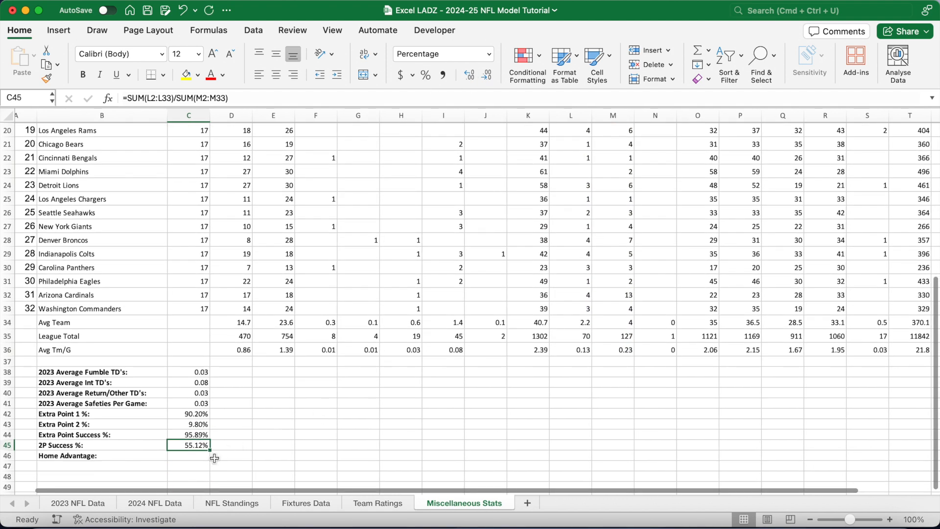
pyautogui.click(199, 456)
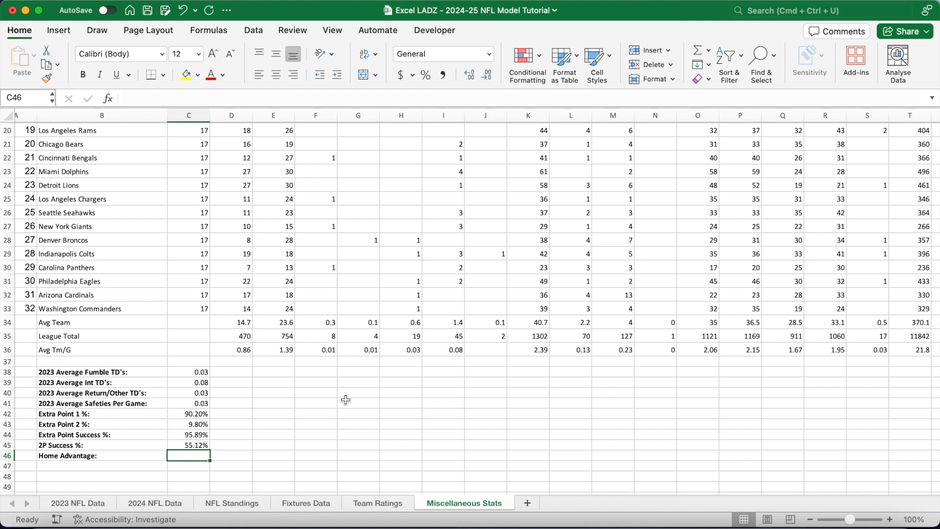
pyautogui.write('10')
pyautogui.press('Return')
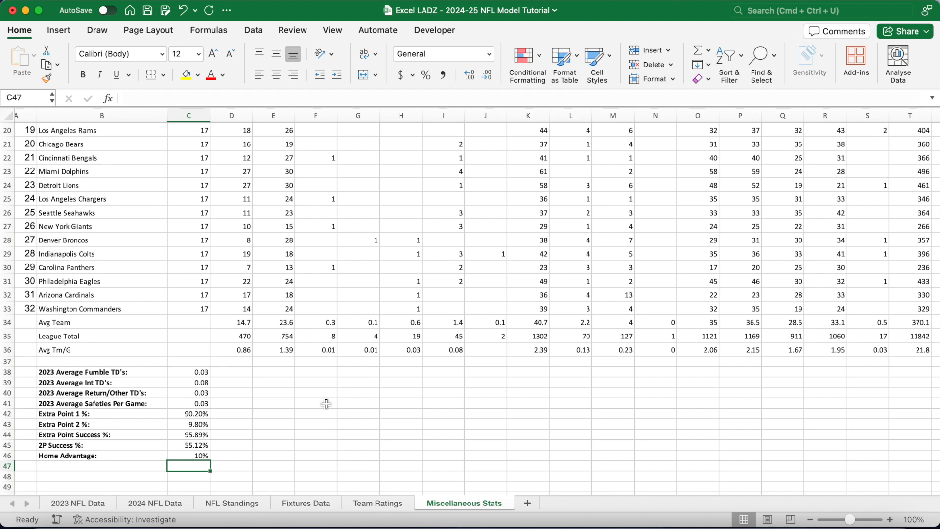
pyautogui.moveTo(195, 372); pyautogui.dragTo(201, 455)
pyautogui.click(325, 424)
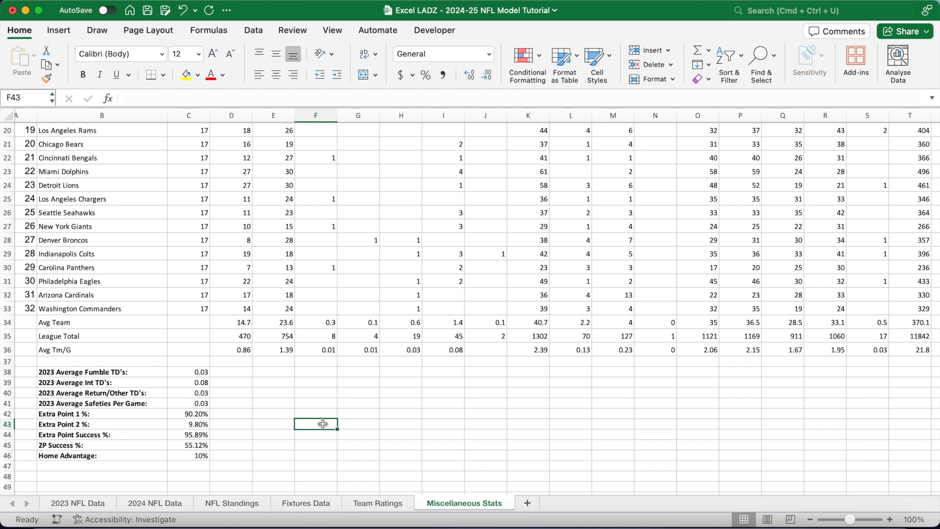
# Step: Add a new worksheet named Dashboard and place it before the 2023 NFL Data sheet
pyautogui.click(529, 504)
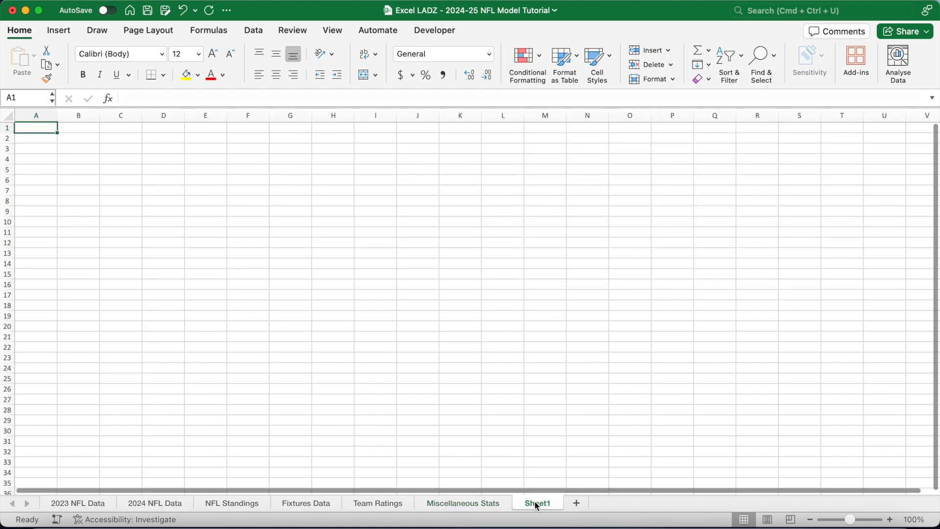
pyautogui.write('Dashboard')
pyautogui.press('Return')
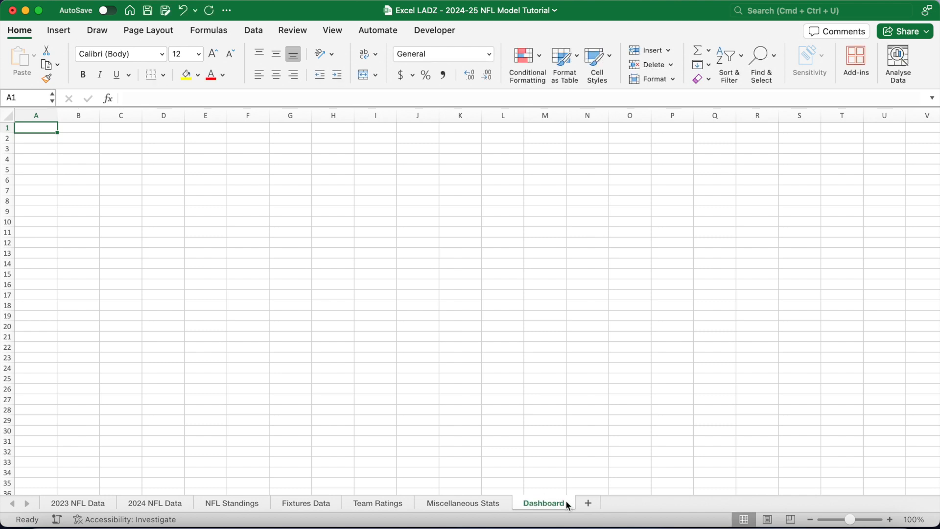
pyautogui.moveTo(263, 500); pyautogui.dragTo(83, 500)
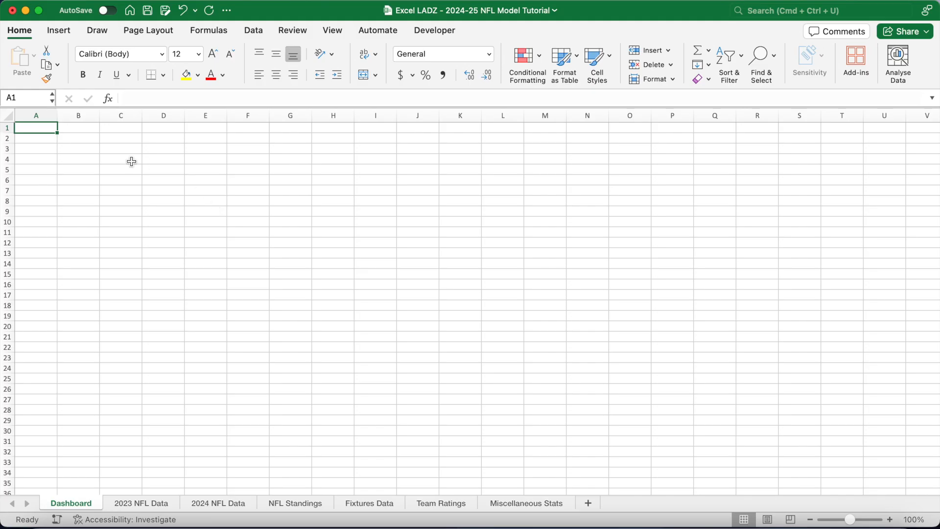
# Step: Centre all cells of the Dashboard sheet horizontally and vertically
pyautogui.moveTo(53, 132); pyautogui.dragTo(114, 141)
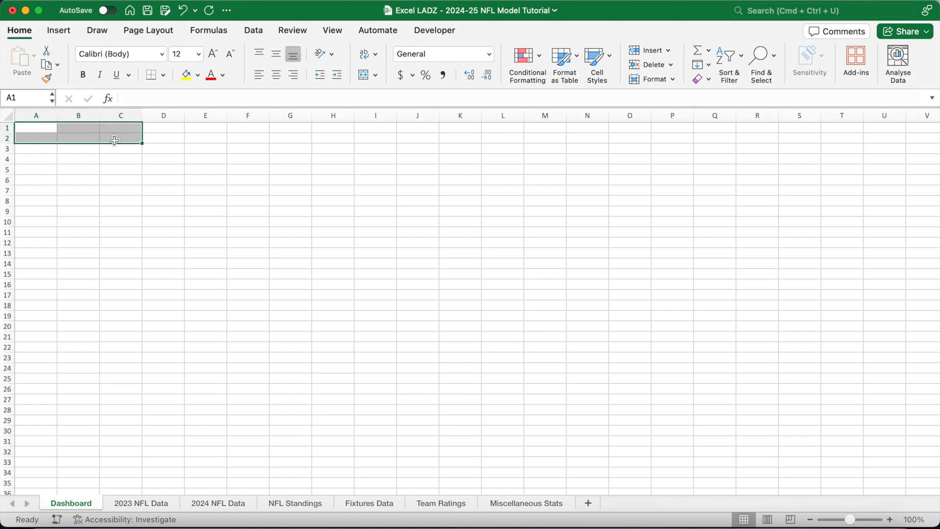
pyautogui.click(7, 116)
pyautogui.click(276, 54)
pyautogui.click(276, 74)
# Step: Merge A1:C2, set its font size to 24 and enter the label "Away:"
pyautogui.moveTo(42, 129); pyautogui.dragTo(122, 140)
pyautogui.click(363, 75)
pyautogui.click(198, 54)
pyautogui.click(188, 218)
pyautogui.write('Away:')
pyautogui.press('Return')
# Step: Copy the Away label block to A3:C4, relabel the copy "Home:" and make both labels bold
pyautogui.click(116, 137)
pyautogui.press('super+c')
pyautogui.click(51, 149)
pyautogui.press('super+v')
pyautogui.write('Home:')
pyautogui.moveTo(80, 134); pyautogui.dragTo(81, 148)
pyautogui.press('super+b')
# Step: Fill the Away label with light grey and the Home label with a darker grey
pyautogui.click(113, 130)
pyautogui.click(197, 75)
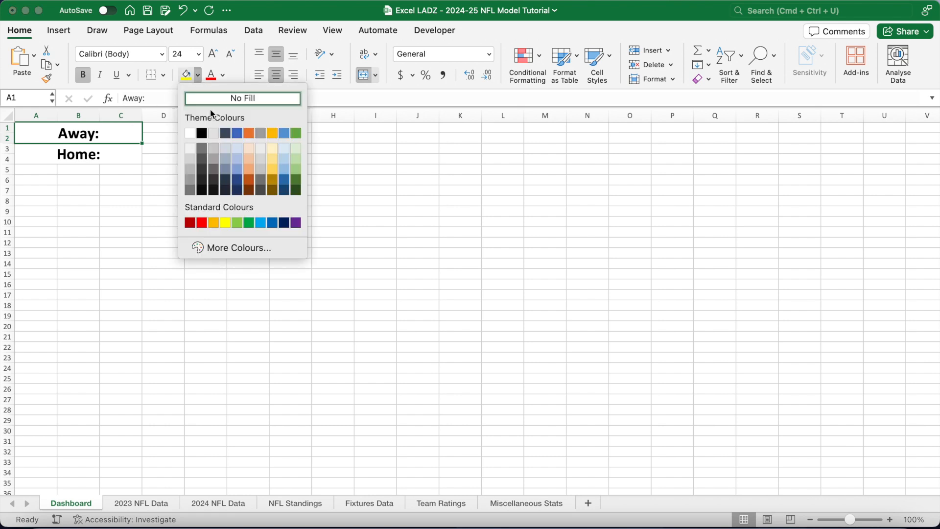
pyautogui.click(262, 151)
pyautogui.click(78, 154)
pyautogui.click(197, 74)
pyautogui.click(260, 168)
# Step: Merge D1:H2 at font size 24 and duplicate the merged block in D3:H4 for the team names
pyautogui.click(167, 128)
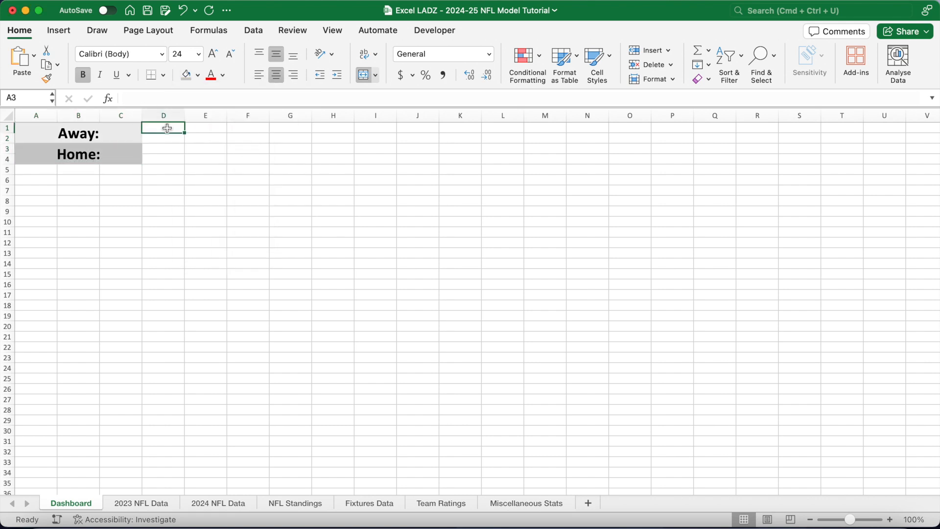
pyautogui.moveTo(167, 128); pyautogui.dragTo(343, 139)
pyautogui.click(365, 77)
pyautogui.click(198, 54)
pyautogui.click(188, 216)
pyautogui.press('super+c')
pyautogui.press('super+v')
# Step: Fill the Away team block D1:H2 with light blue and the Home team block D3:H4 with a darker blue
pyautogui.click(198, 74)
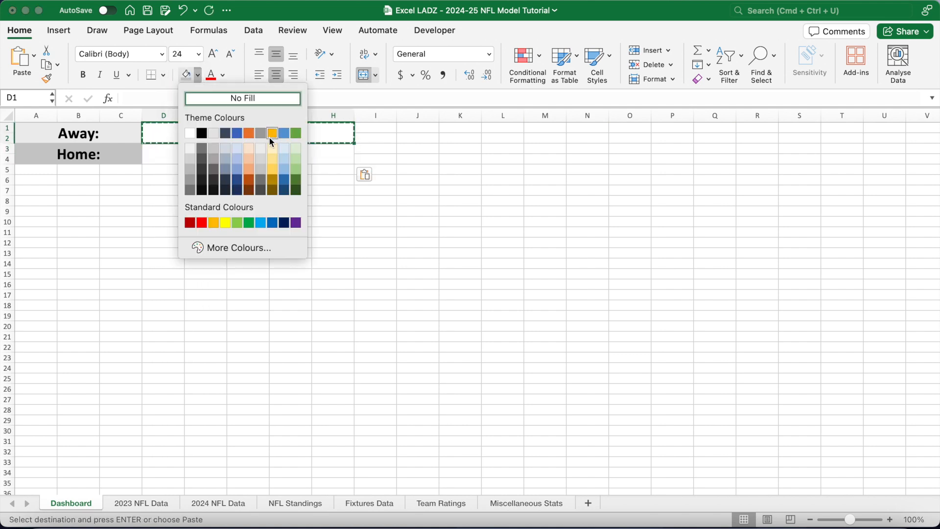
pyautogui.click(283, 147)
pyautogui.click(247, 154)
pyautogui.click(197, 75)
pyautogui.click(284, 168)
# Step: Merge I1:J2 at font size 24 and duplicate the merged block in I3:J4, K1:L2 and K3:L4
pyautogui.moveTo(374, 128); pyautogui.dragTo(396, 137)
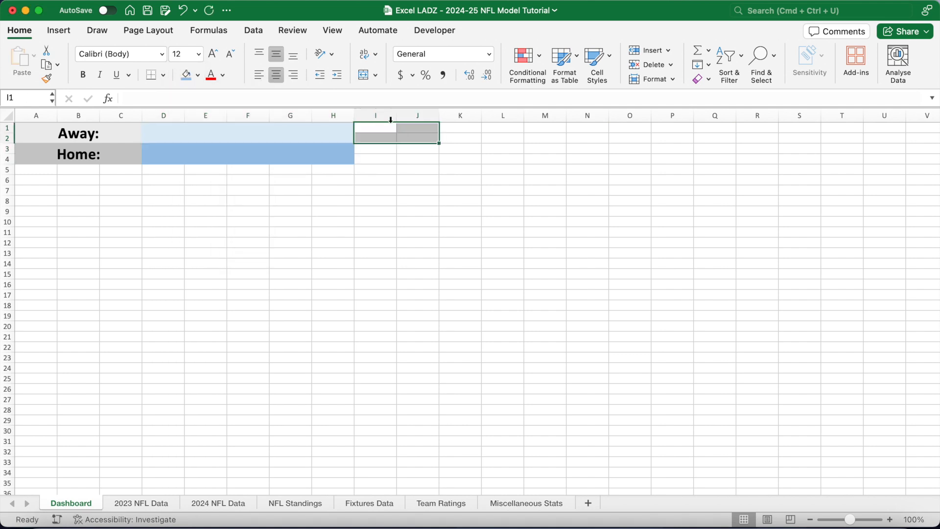
pyautogui.click(365, 77)
pyautogui.click(198, 54)
pyautogui.click(189, 217)
pyautogui.press('super+c')
pyautogui.click(447, 130)
pyautogui.press('super+v')
# Step: Fill the block I1:J2 with light green and the block I3:J4 with a darker green
pyautogui.click(415, 132)
pyautogui.click(198, 75)
pyautogui.click(295, 148)
pyautogui.click(403, 153)
pyautogui.click(198, 75)
pyautogui.click(296, 158)
# Step: Fill the block K1:L2 with light orange and the block K3:L4 with a darker orange
pyautogui.click(481, 132)
pyautogui.click(198, 75)
pyautogui.click(249, 148)
pyautogui.press('Return')
pyautogui.click(198, 75)
pyautogui.click(248, 164)
# Step: Apply all borders to the Away and Home blocks in A1:L4
pyautogui.moveTo(78, 133); pyautogui.dragTo(504, 155)
pyautogui.click(163, 74)
pyautogui.click(205, 194)
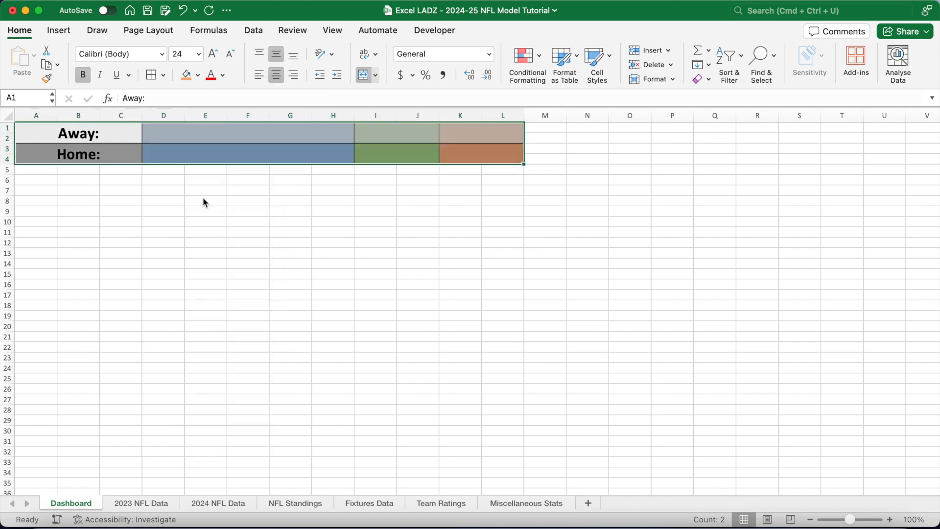
pyautogui.click(286, 191)
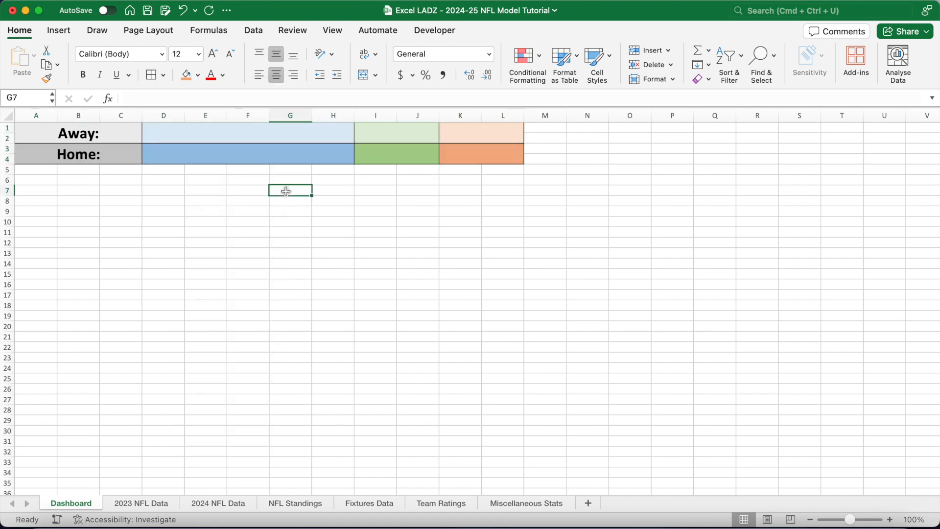
pyautogui.click(118, 128)
pyautogui.click(115, 152)
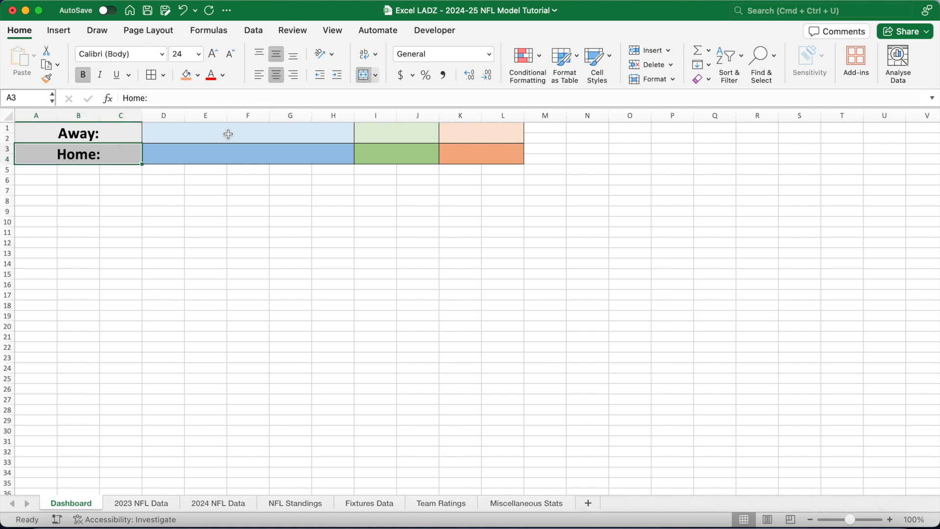
pyautogui.click(230, 133)
pyautogui.click(230, 153)
pyautogui.click(363, 124)
pyautogui.click(390, 150)
pyautogui.click(494, 131)
pyautogui.click(492, 157)
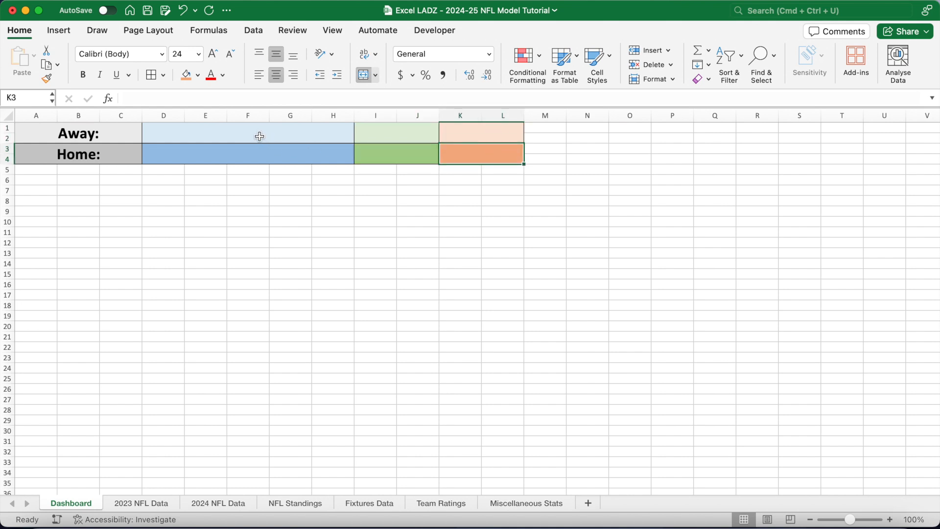
# Step: Add list data validation to the team blocks D1:H4 with the source ='Team Ratings'!$A$2:$A$33
pyautogui.moveTo(259, 136); pyautogui.dragTo(259, 147)
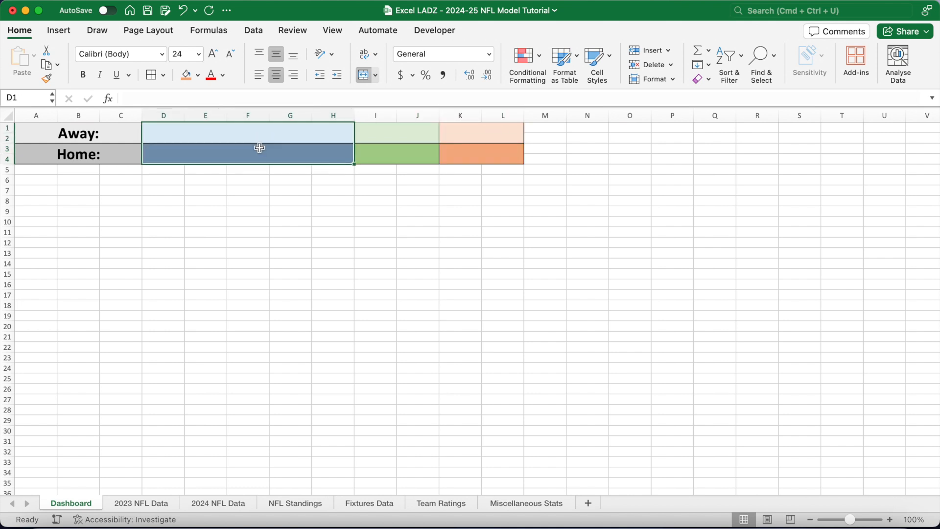
pyautogui.click(254, 31)
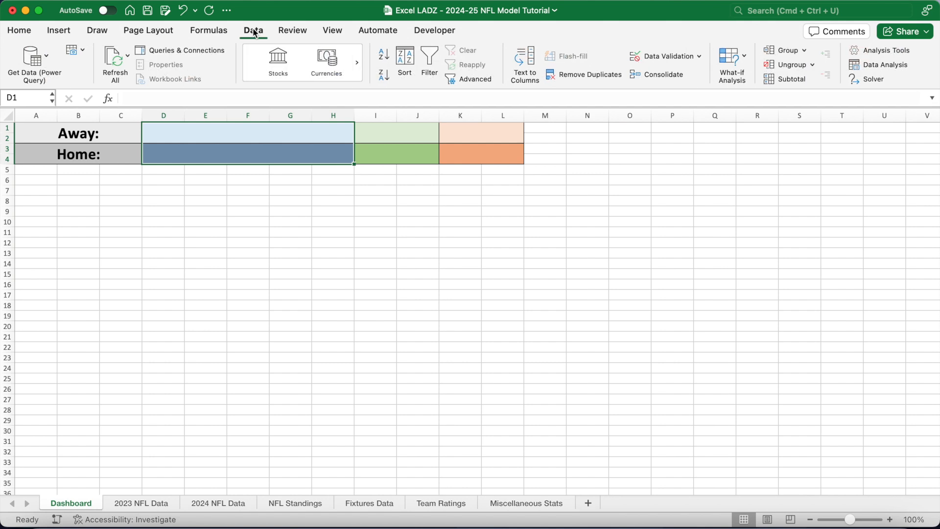
pyautogui.click(669, 56)
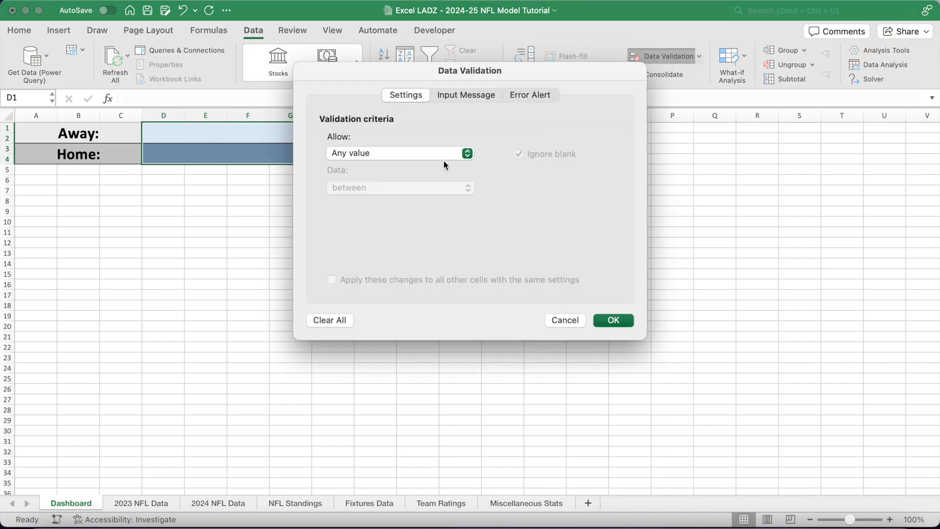
pyautogui.click(432, 153)
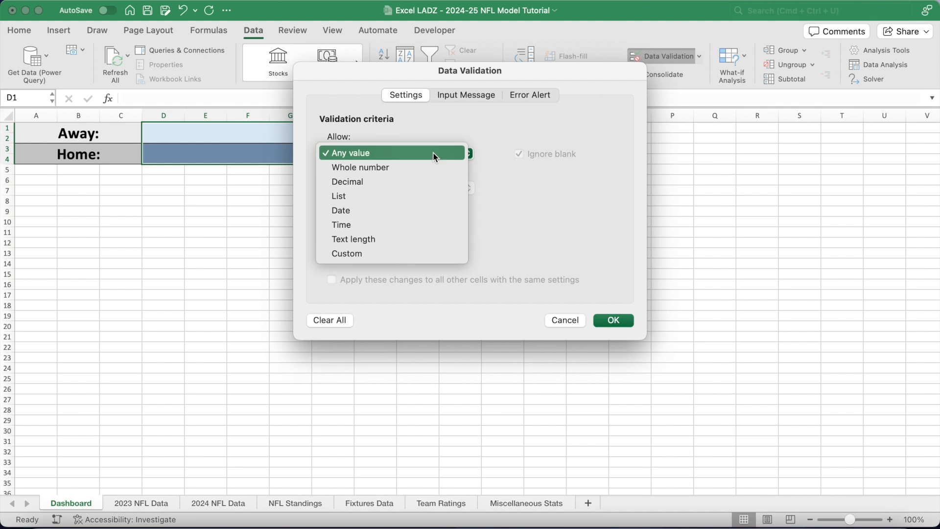
pyautogui.click(407, 195)
pyautogui.click(382, 224)
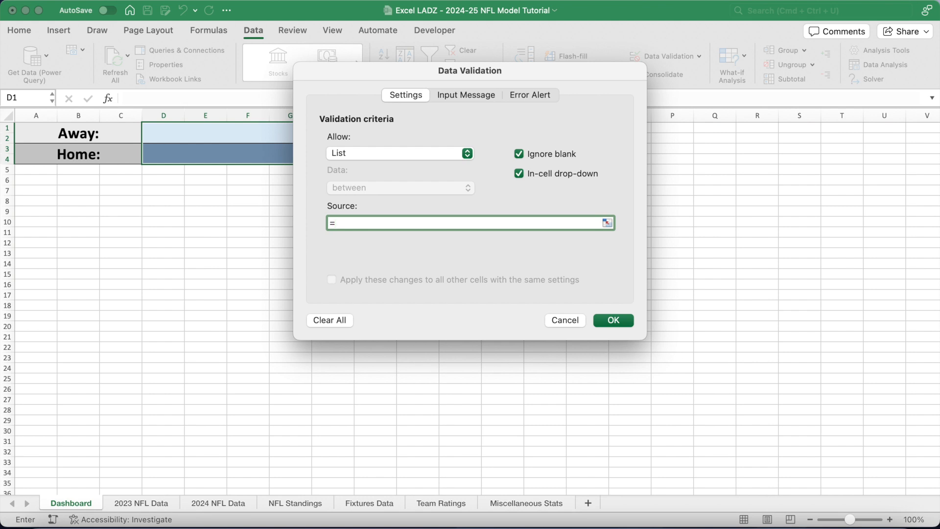
pyautogui.write('=')
pyautogui.click(442, 503)
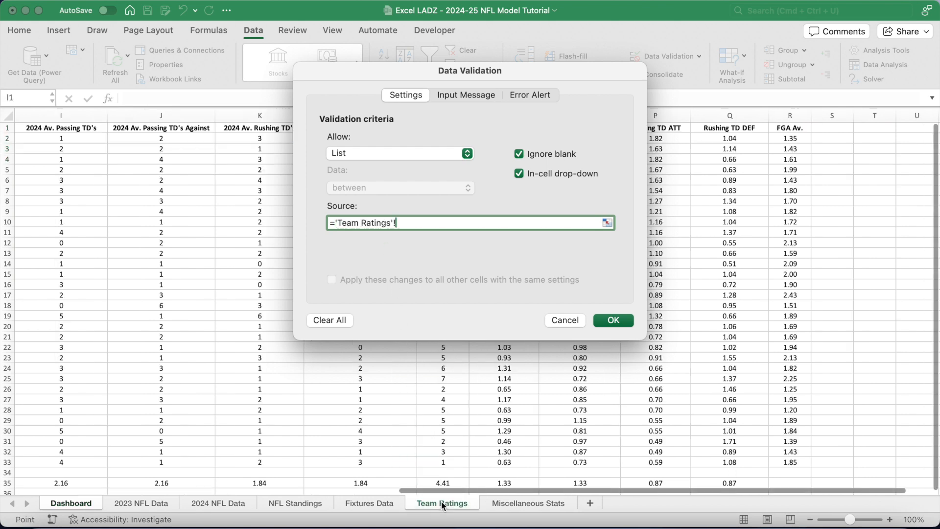
pyautogui.hscroll(-15, 183, 297)
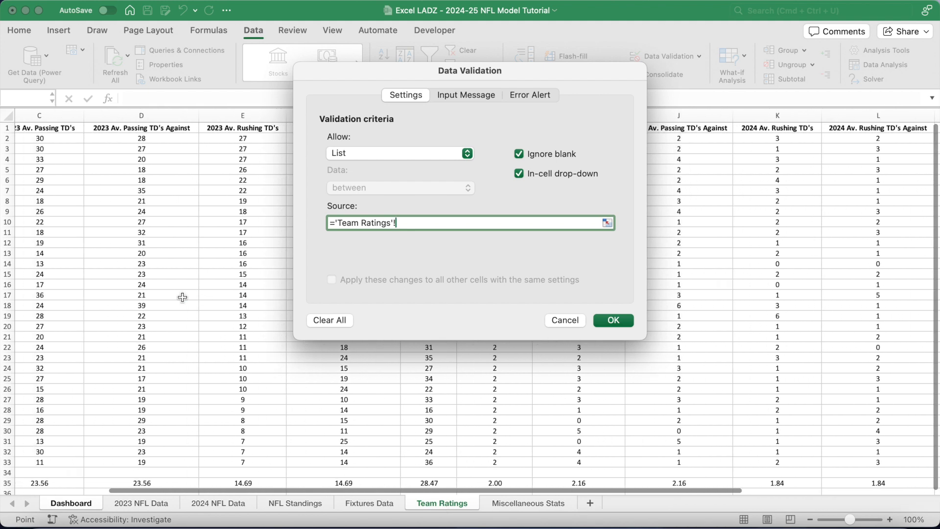
pyautogui.hscroll(-2, 183, 297)
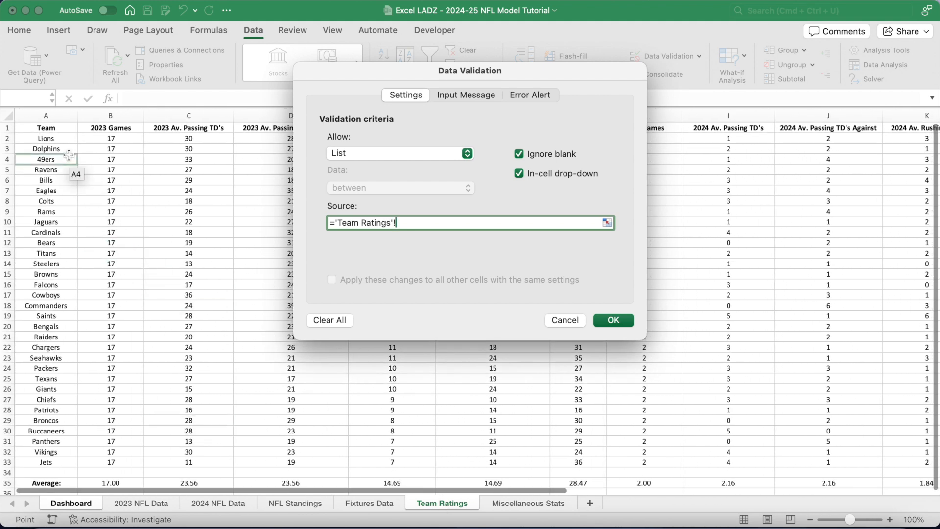
pyautogui.moveTo(61, 139); pyautogui.dragTo(62, 464)
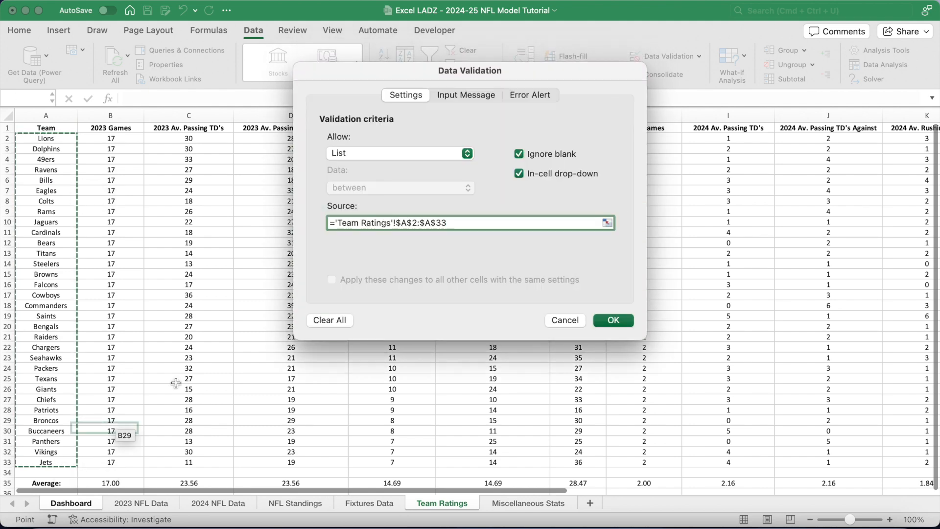
pyautogui.click(613, 320)
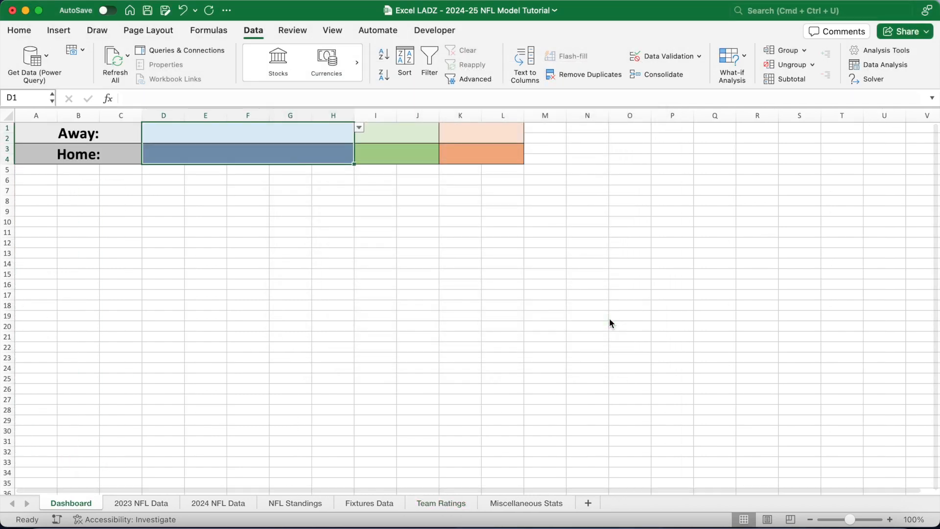
# Step: Choose Giants as the Away team in D1 and Browns as the Home team in D3
pyautogui.click(302, 135)
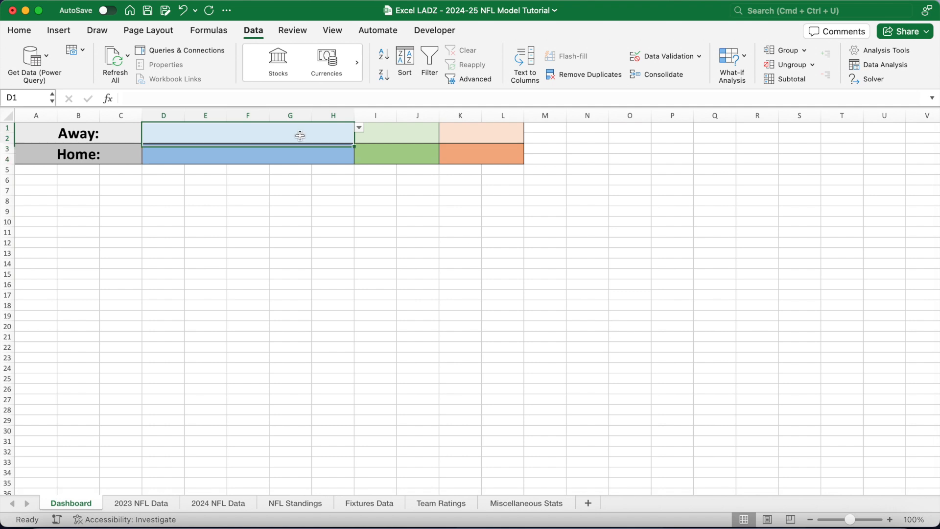
pyautogui.click(359, 128)
pyautogui.scroll(-5, 178, 258)
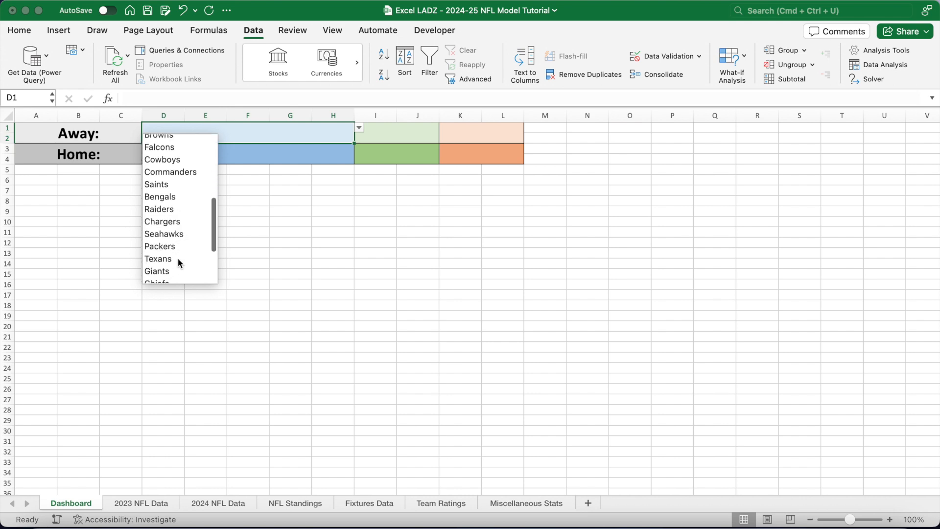
pyautogui.scroll(-4, 177, 257)
pyautogui.click(174, 223)
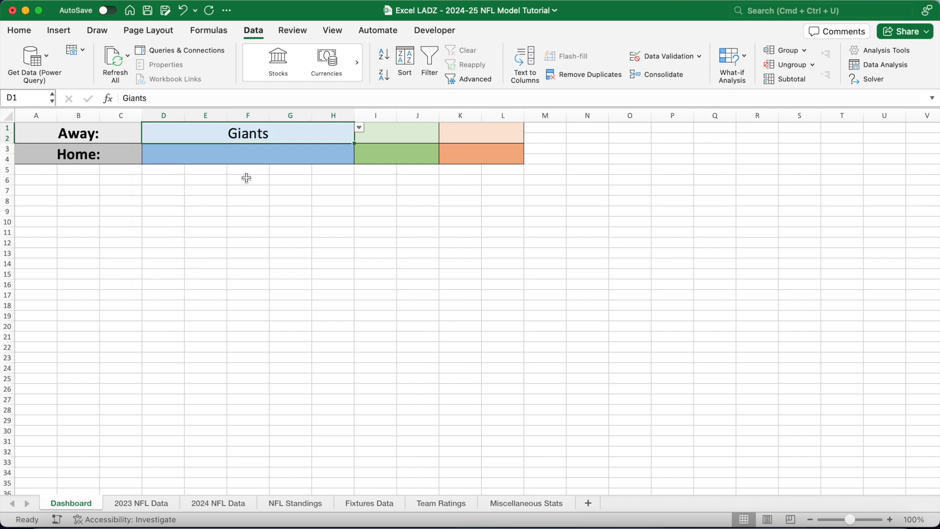
pyautogui.click(276, 154)
pyautogui.write('Bro')
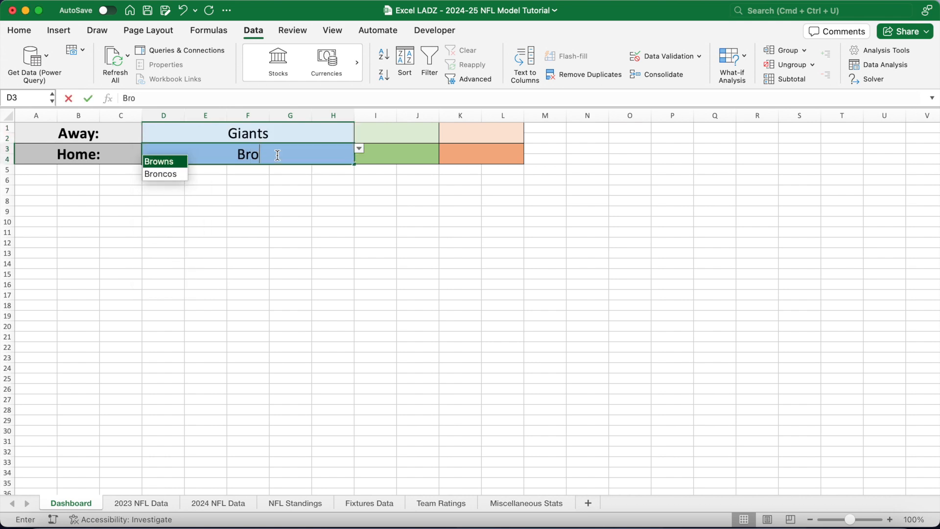
pyautogui.write('w')
pyautogui.press('Return')
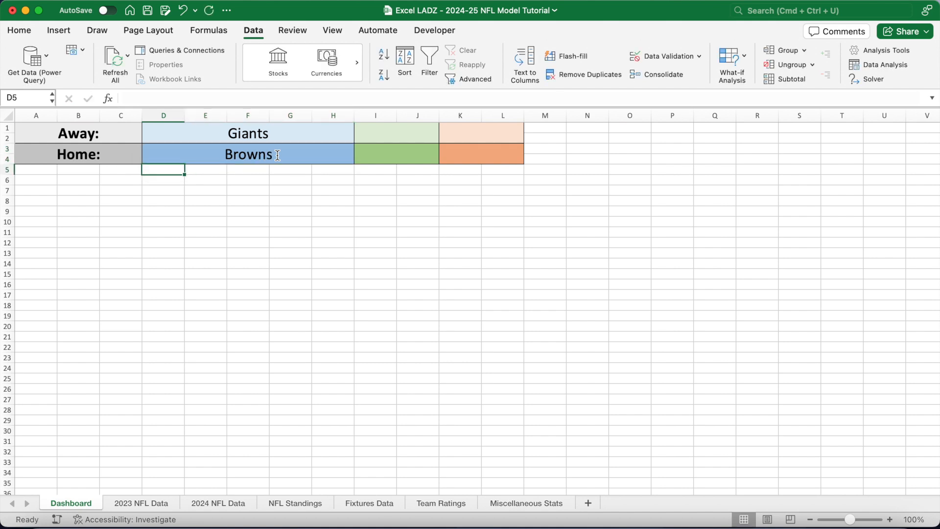
pyautogui.click(401, 133)
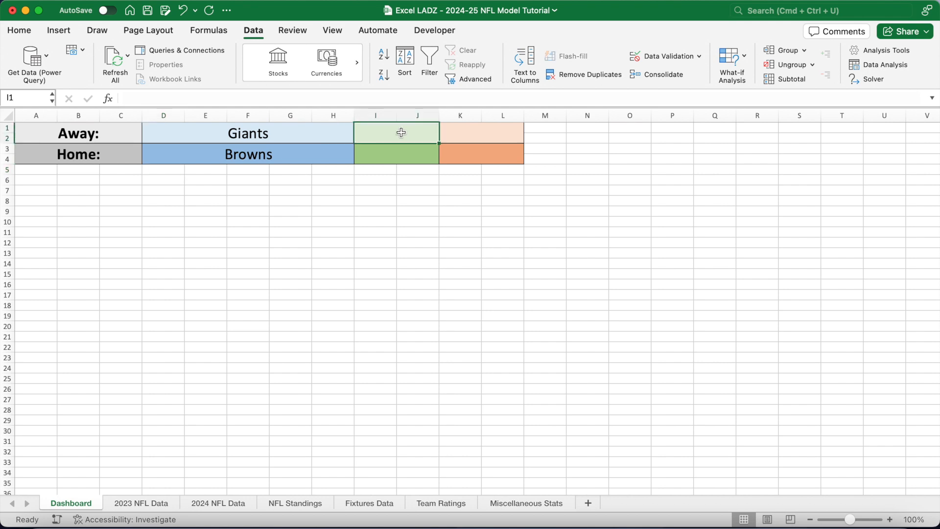
pyautogui.click(308, 133)
pyautogui.click(308, 154)
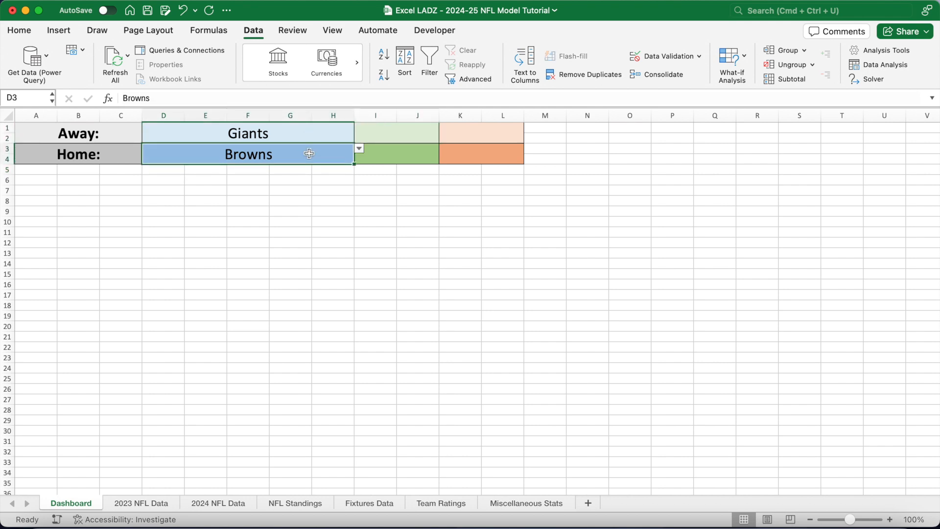
pyautogui.click(360, 148)
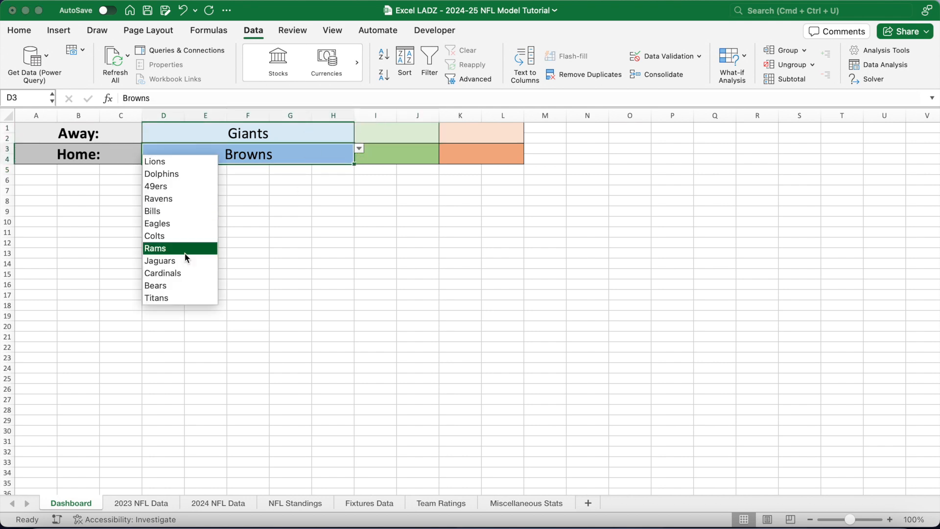
pyautogui.click(396, 134)
# Step: Start a LET formula in Dashboard I1 defining away_advantage as 1/SQRT(1+'Miscellaneous Stats'!$C$46), with the formula bar enlarged
pyautogui.click(396, 134)
pyautogui.moveTo(398, 107); pyautogui.dragTo(395, 223)
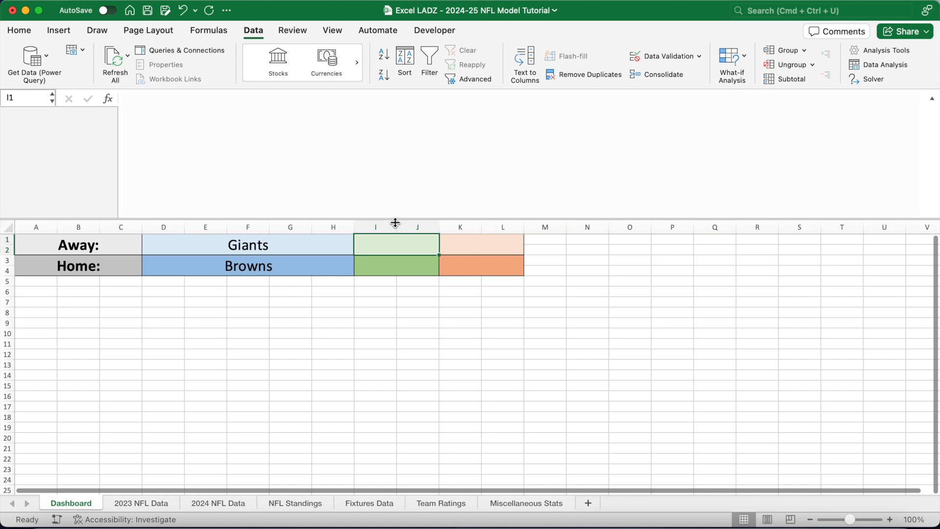
pyautogui.click(223, 108)
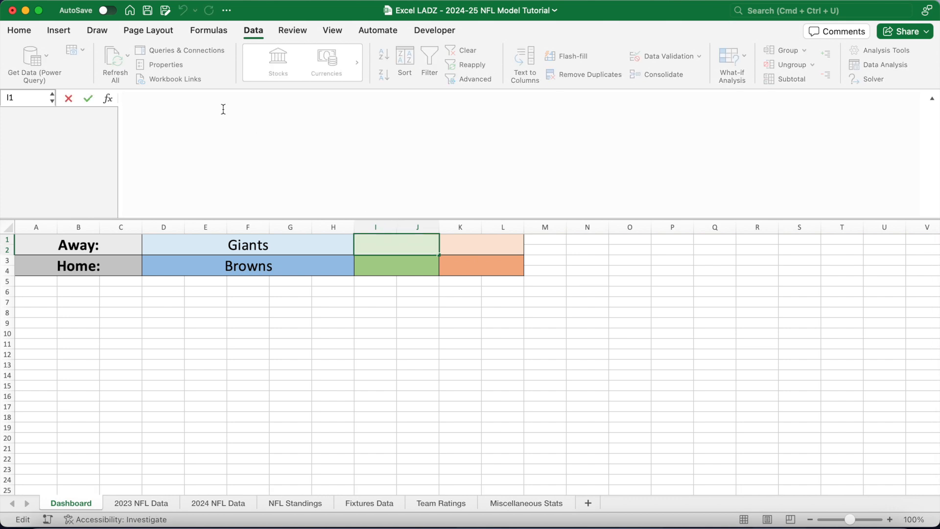
pyautogui.write('=')
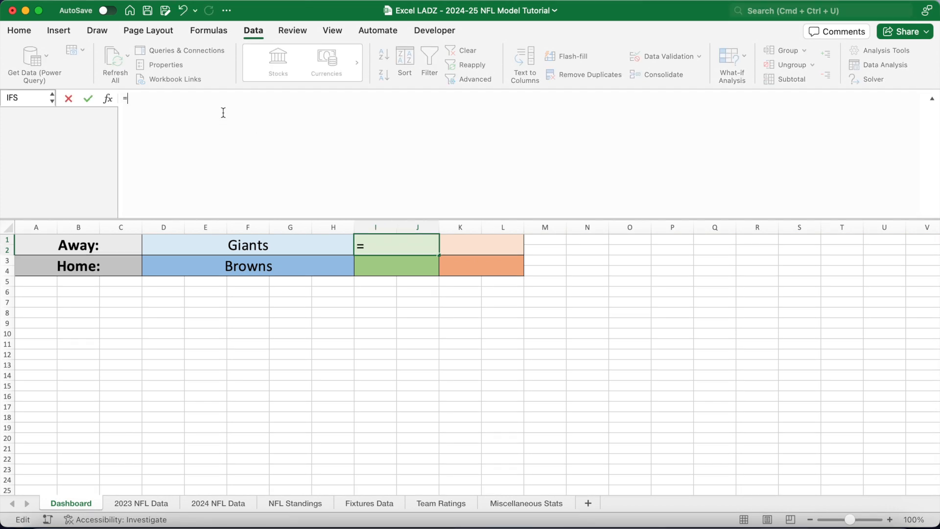
pyautogui.write('LET(away_advant')
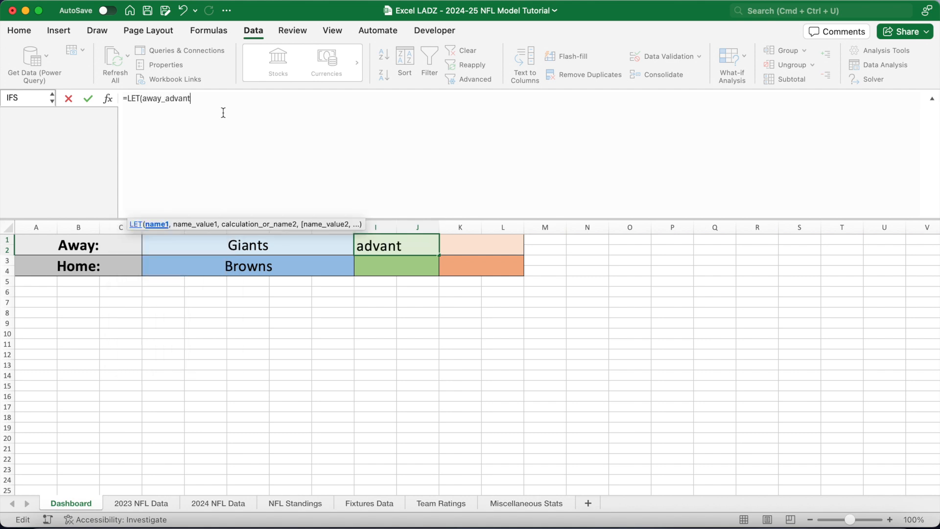
pyautogui.write('age,1')
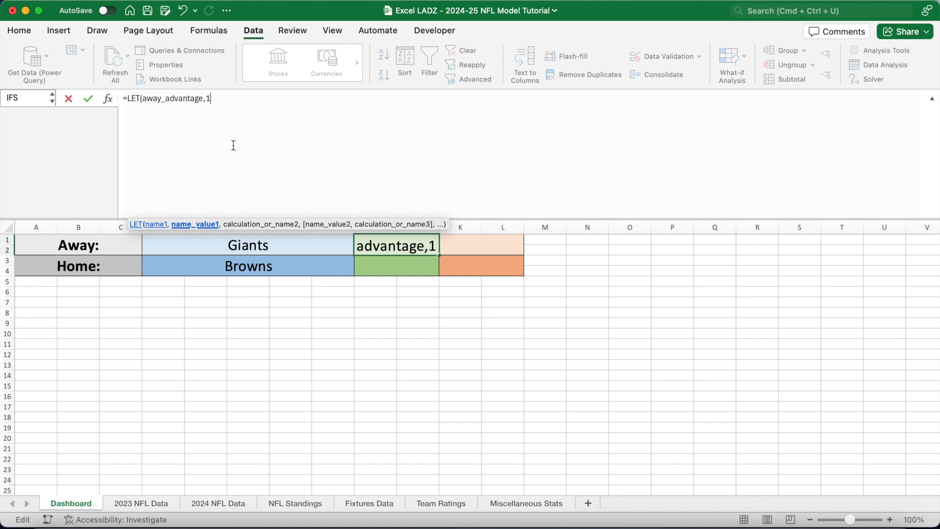
pyautogui.write('/SQRT(1')
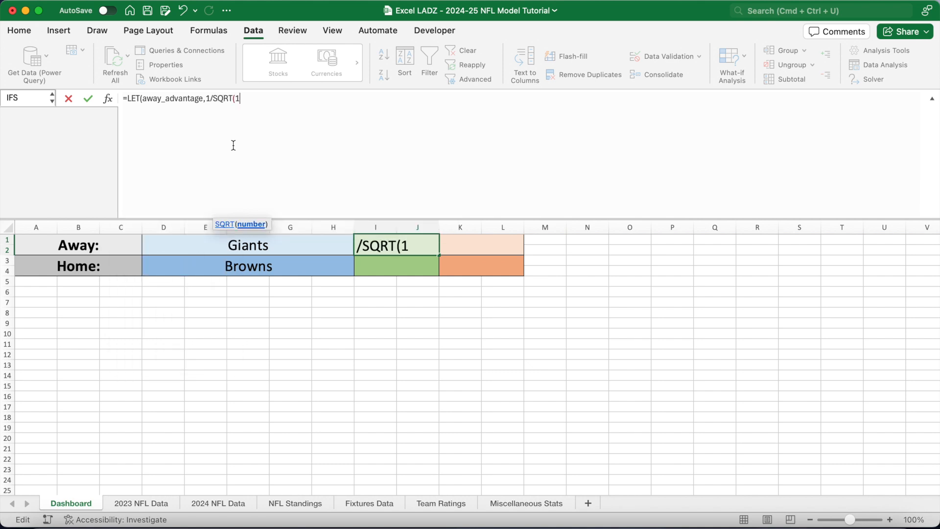
pyautogui.write('+')
pyautogui.click(531, 506)
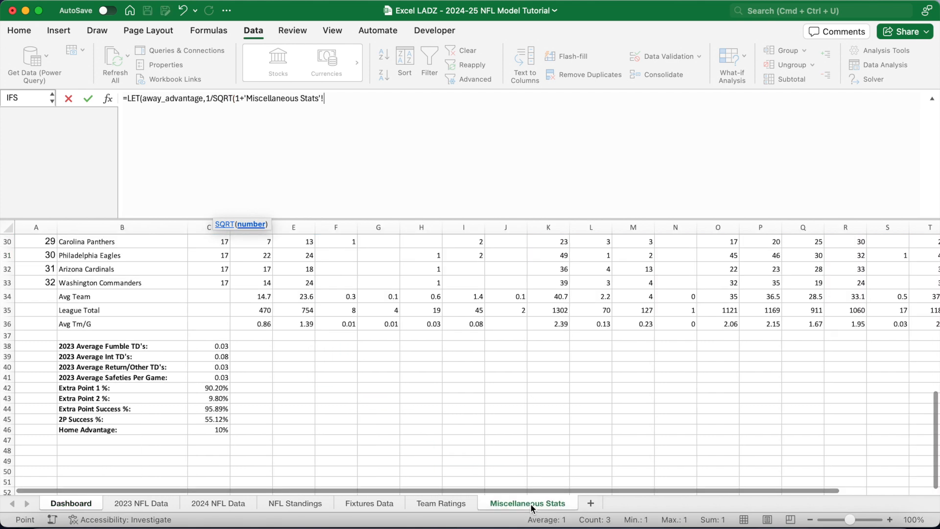
pyautogui.click(204, 432)
pyautogui.press('cmd+t')
pyautogui.write('),')
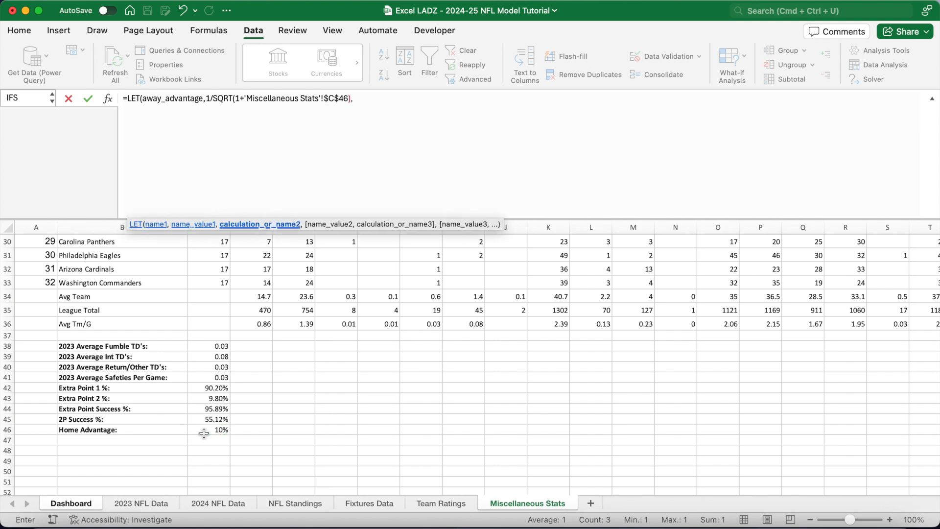
# Step: Add the variable x_touchdowns to the LET formula, starting its value as away_advantage*(XLOOKUP(D1, to look up the Away team
pyautogui.write('x_touchdowns,away_advantage')
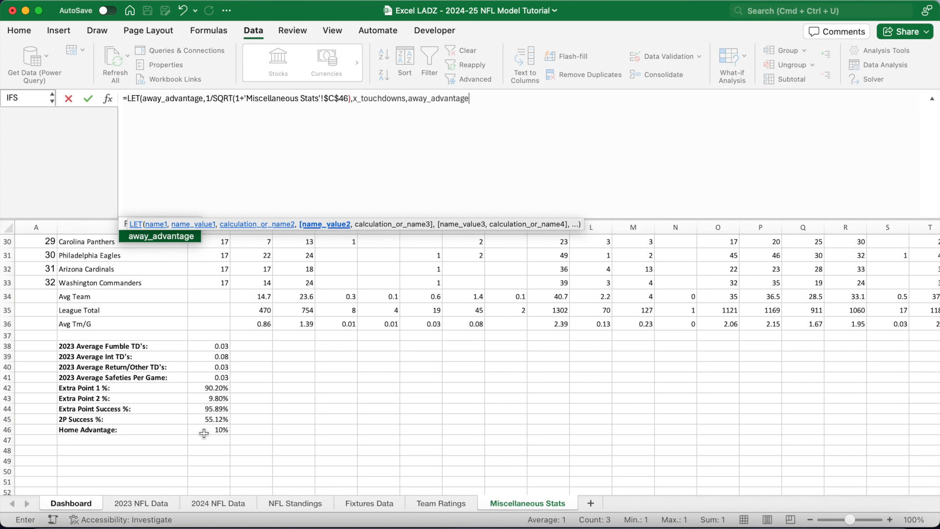
pyautogui.write('*(')
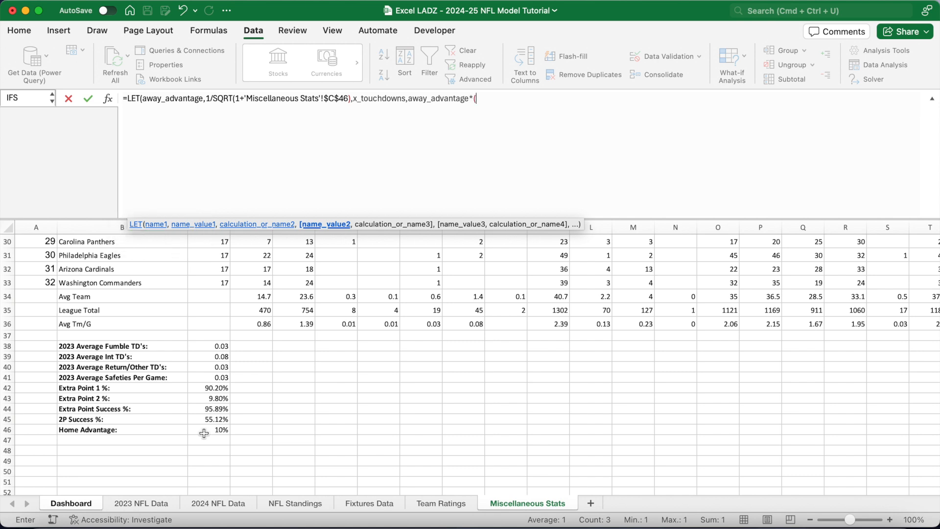
pyautogui.write('XLOOKUP')
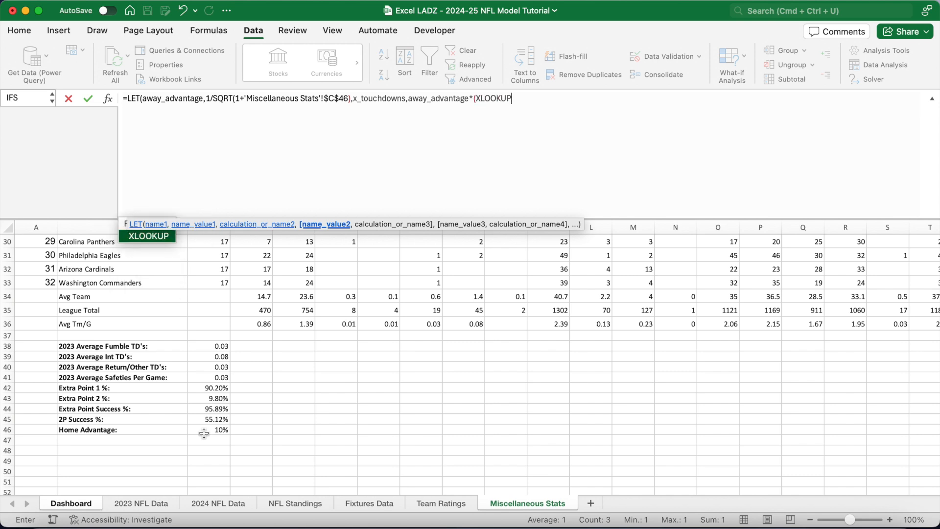
pyautogui.write('(')
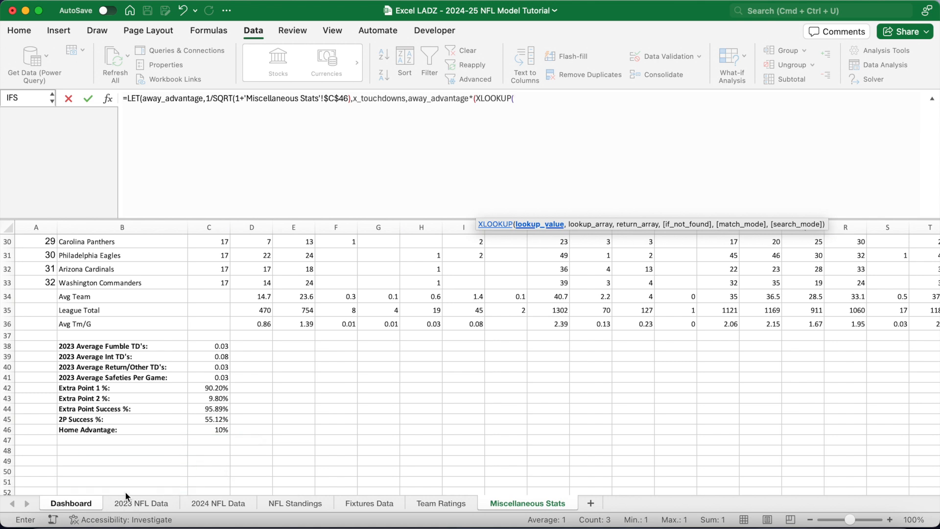
pyautogui.click(95, 506)
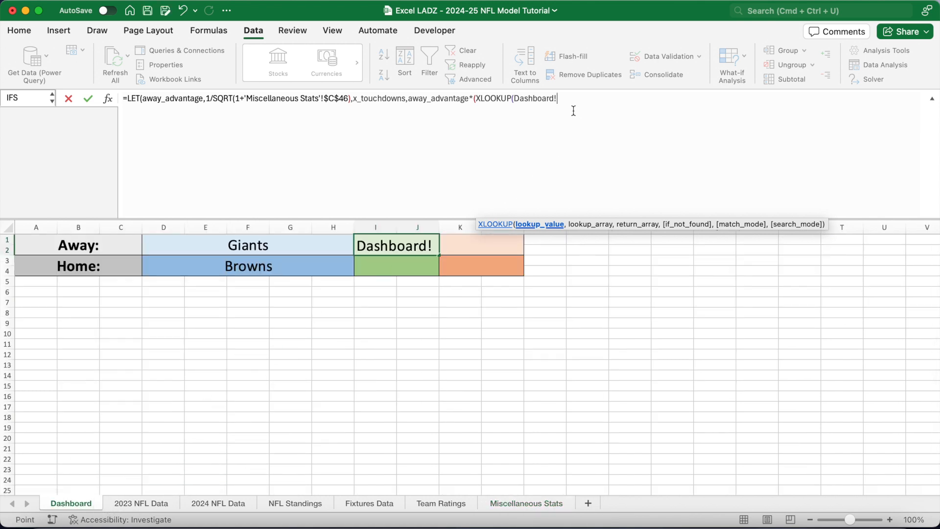
pyautogui.moveTo(557, 98); pyautogui.dragTo(529, 99)
pyautogui.write('1')
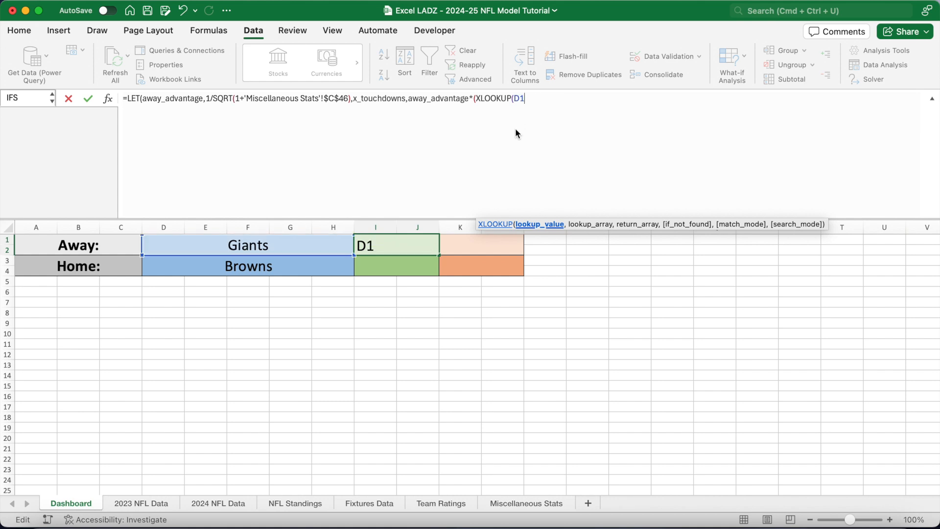
pyautogui.write(',')
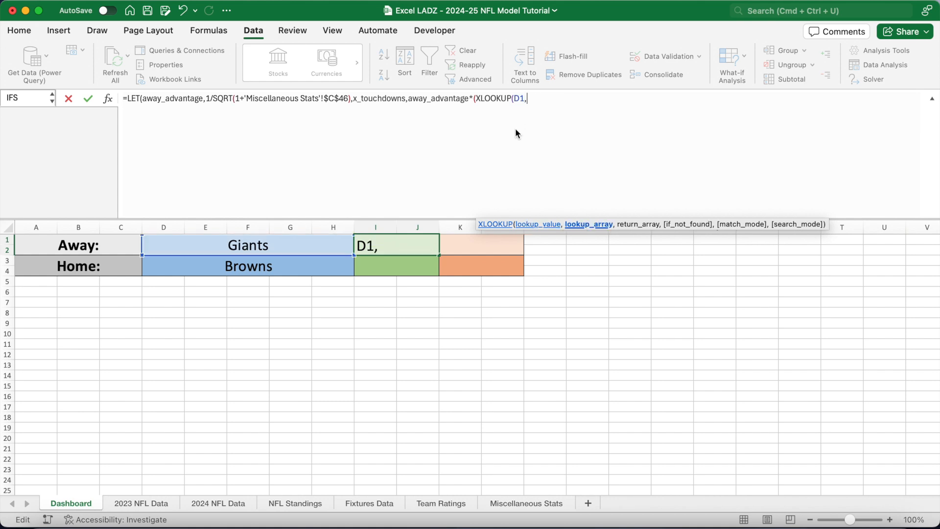
# Step: Set the Away team XLOOKUP's lookup array to the absolute team-name range 'Team Ratings'!$A$2:$A$33
pyautogui.click(441, 503)
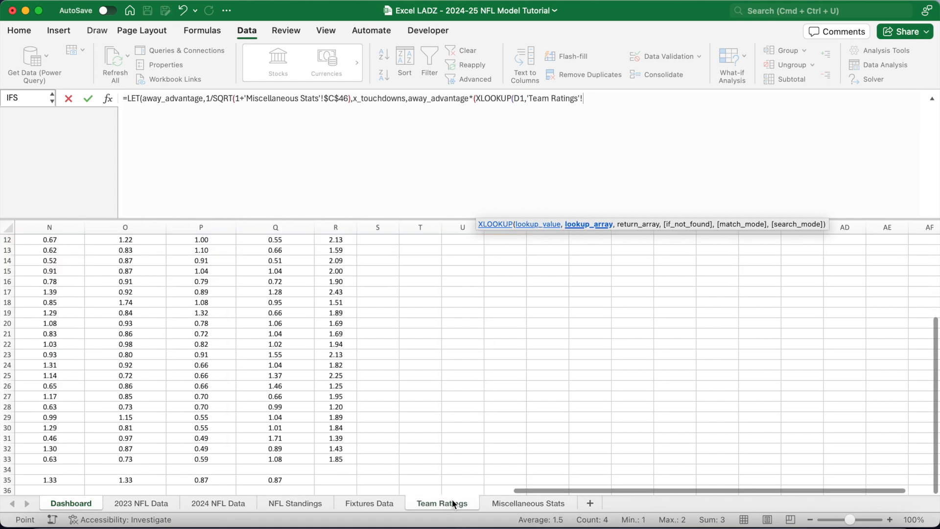
pyautogui.scroll(3, 223, 362)
pyautogui.hscroll(-2, 196, 350)
pyautogui.hscroll(-10, 196, 350)
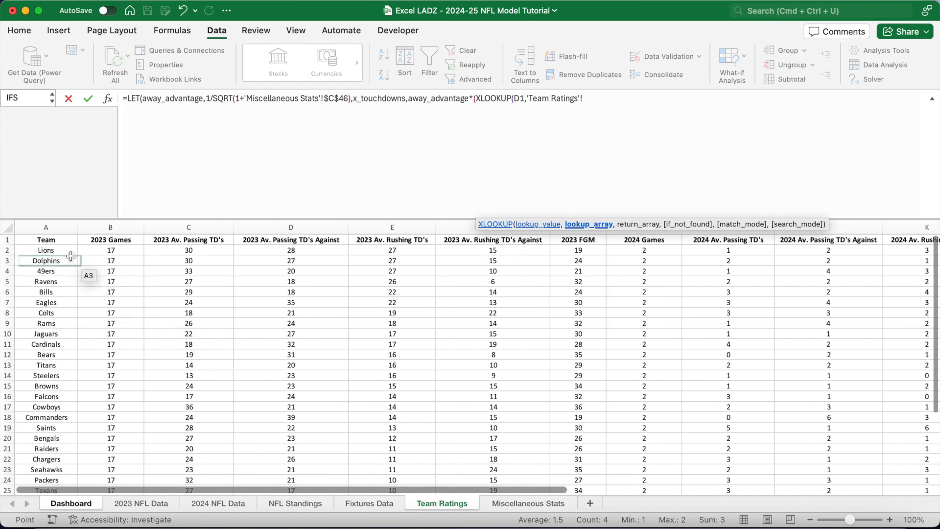
pyautogui.moveTo(54, 250); pyautogui.dragTo(65, 479)
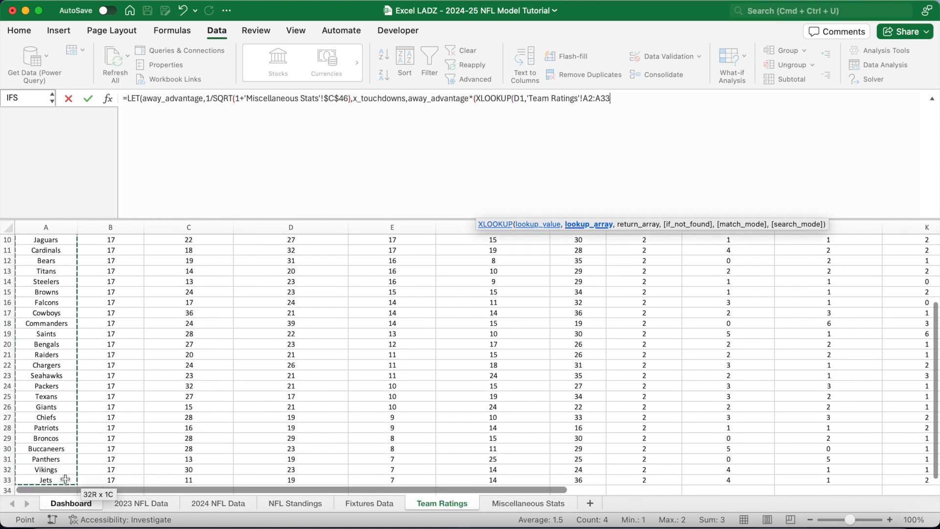
pyautogui.moveTo(615, 110); pyautogui.dragTo(584, 106)
pyautogui.press('F4')
pyautogui.click(645, 101)
pyautogui.write(',')
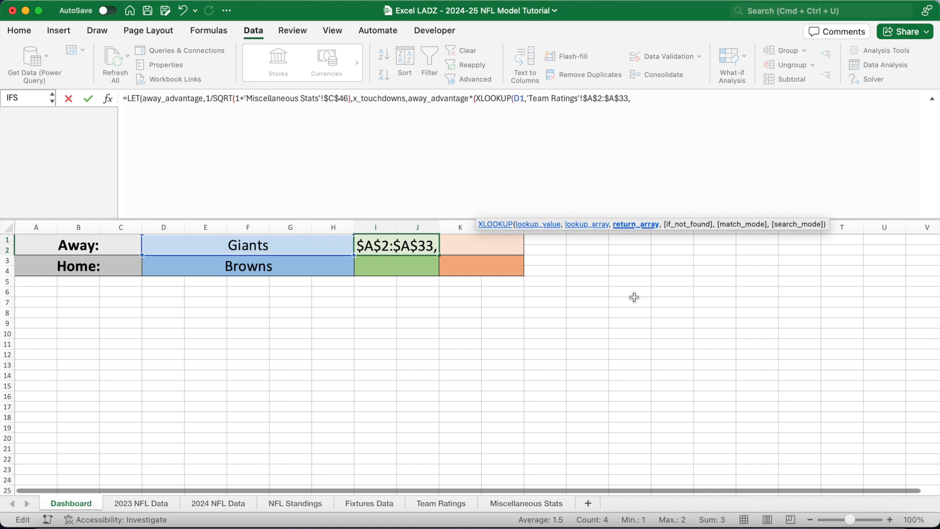
# Step: Set the Away team XLOOKUP's return array to the Passing TD ATT range 'Team Ratings'!$N$2:$N$33 and close the lookup
pyautogui.click(443, 503)
pyautogui.scroll(3, 406, 372)
pyautogui.hscroll(5, 402, 366)
pyautogui.hscroll(6, 402, 366)
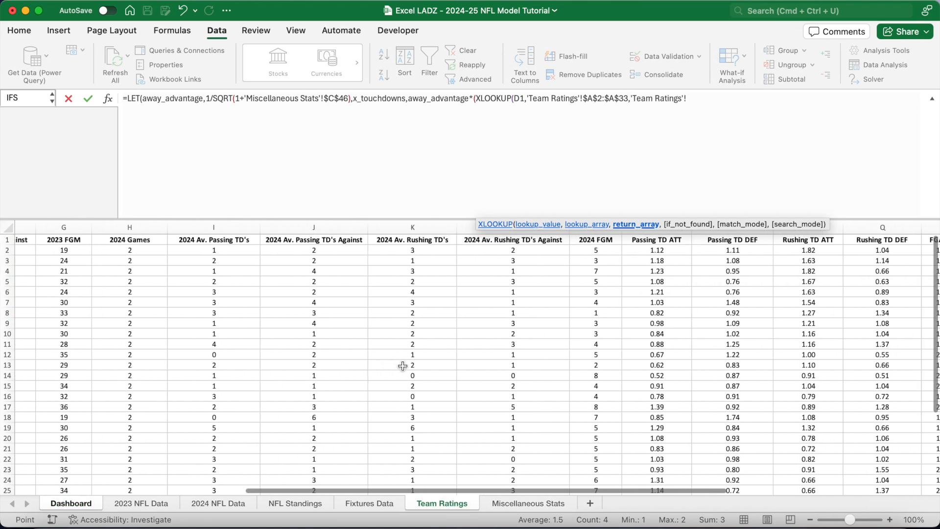
pyautogui.click(294, 250)
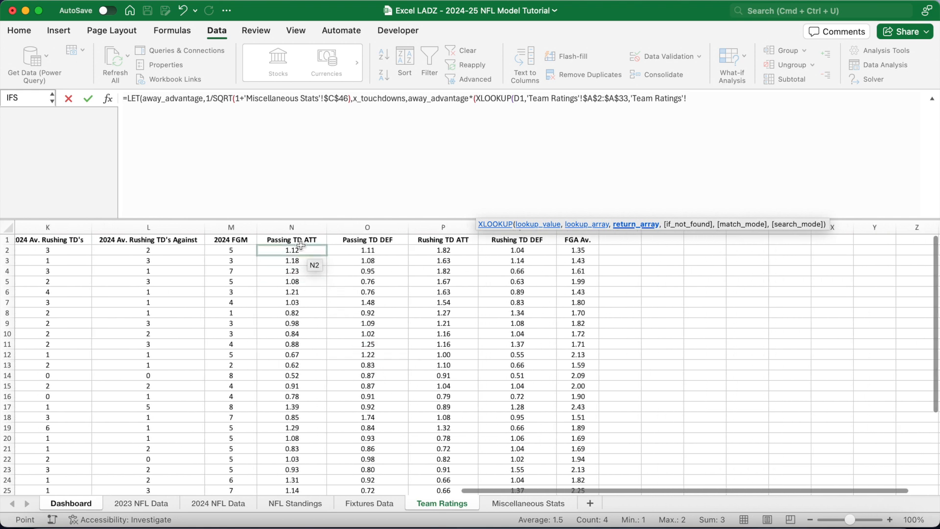
pyautogui.moveTo(299, 261); pyautogui.dragTo(301, 472)
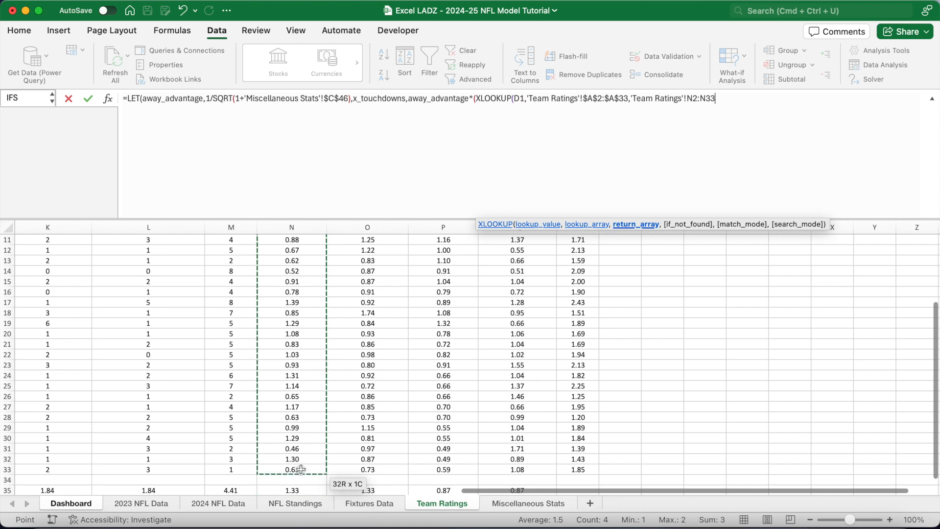
pyautogui.moveTo(729, 102); pyautogui.dragTo(695, 105)
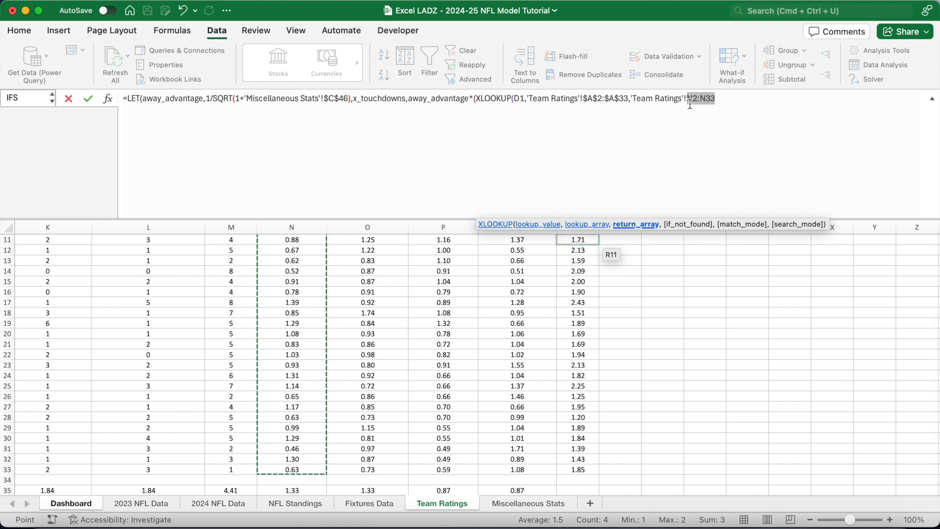
pyautogui.press('F4')
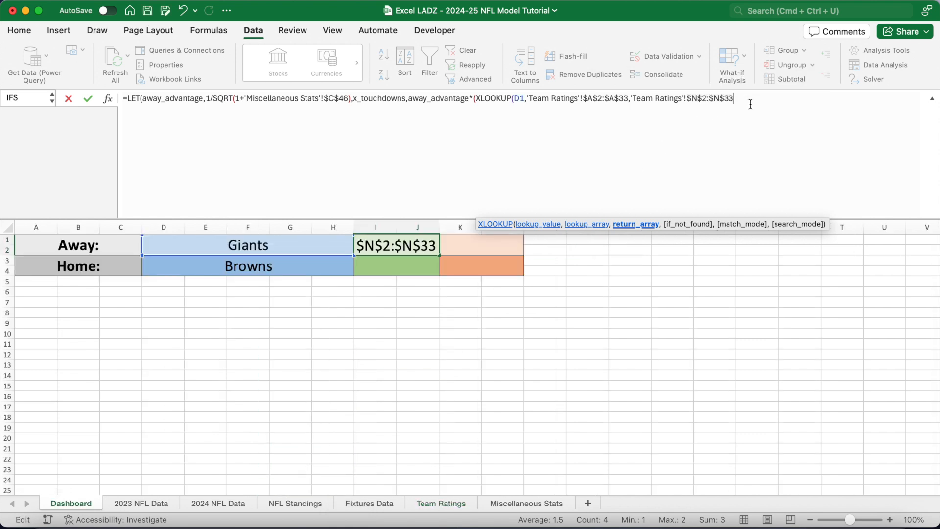
pyautogui.write(')')
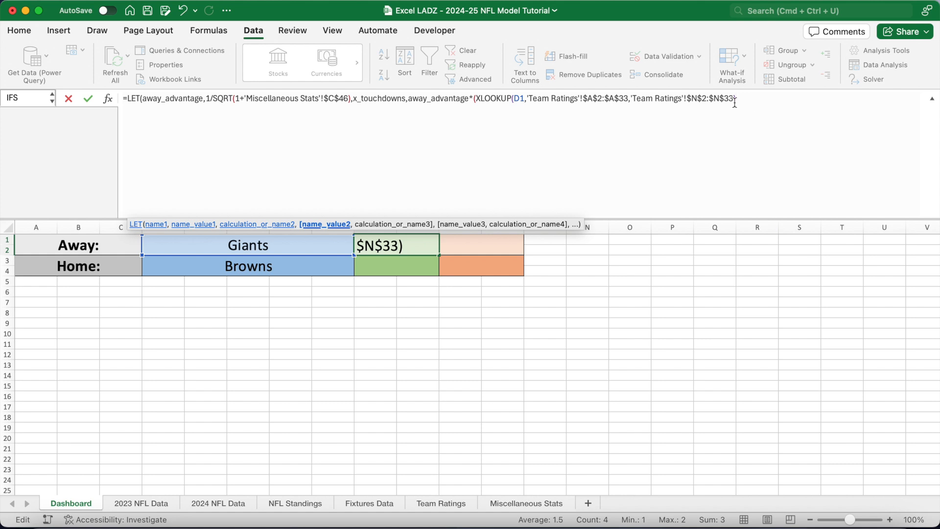
# Step: Multiply by XLOOKUP(D3,'Team Ratings'!$A$2:$A$33,'Team Ratings'!$O$2:$O$33), reusing the copied ranges from the first lookup, and end with a multiplication sign
pyautogui.moveTo(734, 103); pyautogui.dragTo(526, 107)
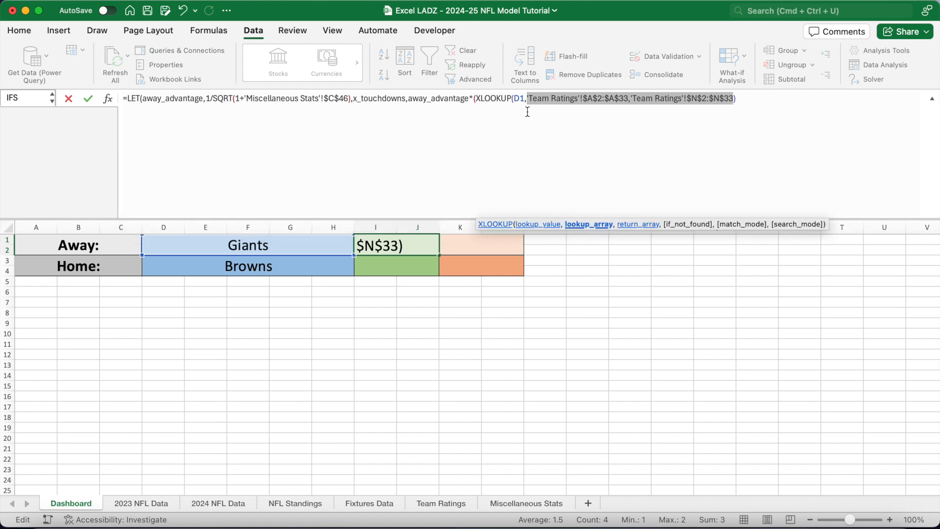
pyautogui.click(753, 99)
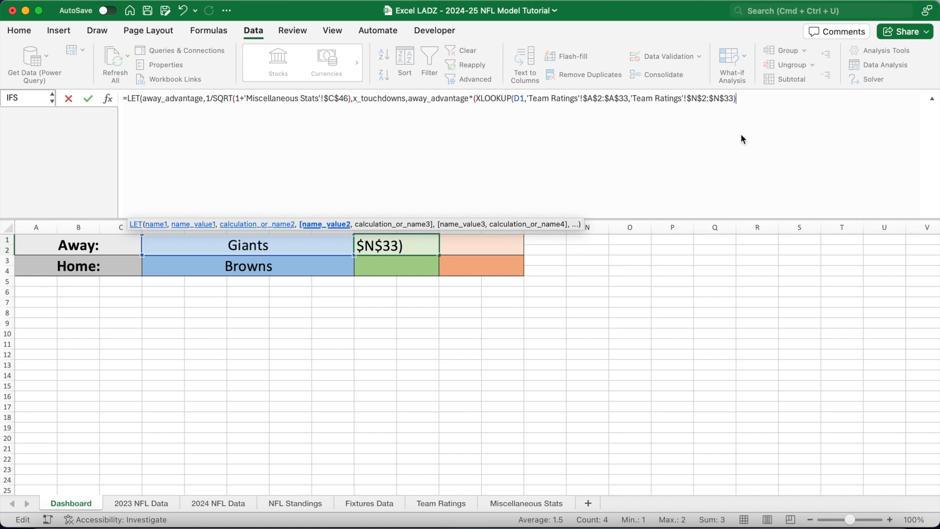
pyautogui.write('*XLOOKUP(D3,')
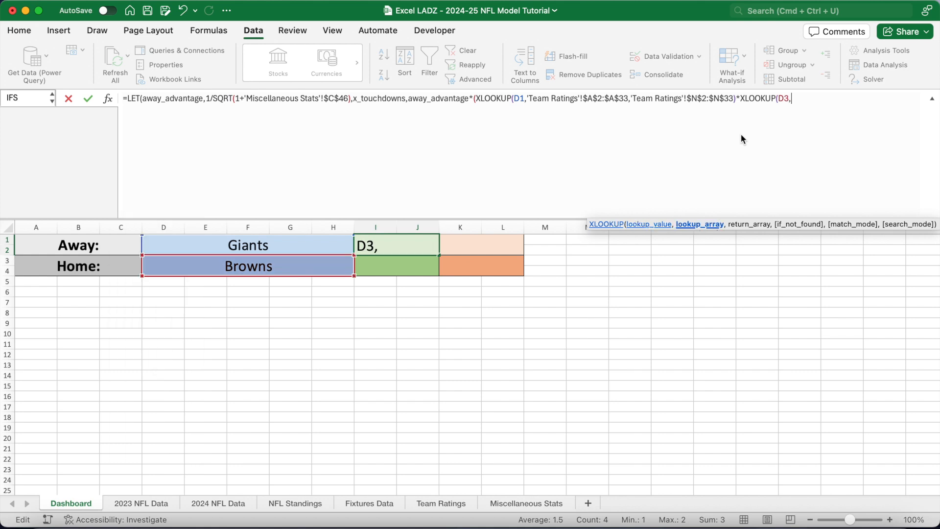
pyautogui.press('super+v')
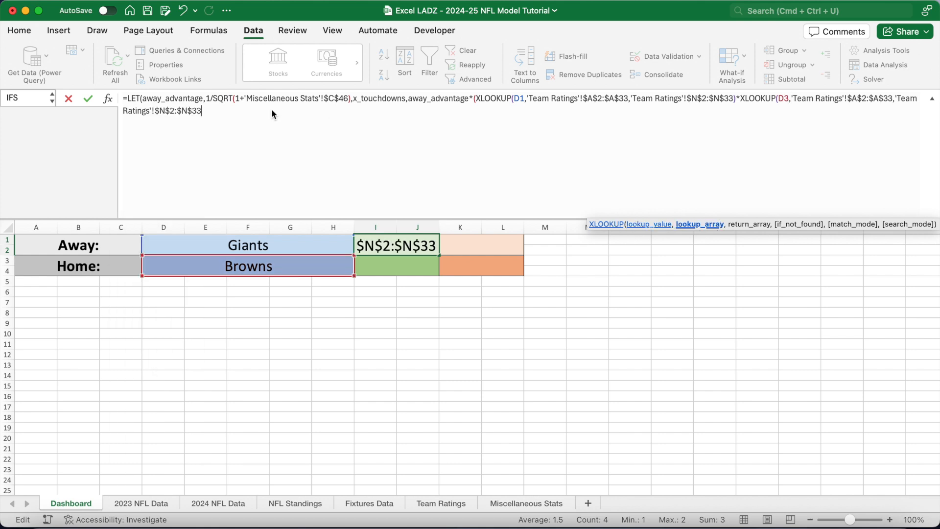
pyautogui.click(165, 111)
pyautogui.press('BackSpace')
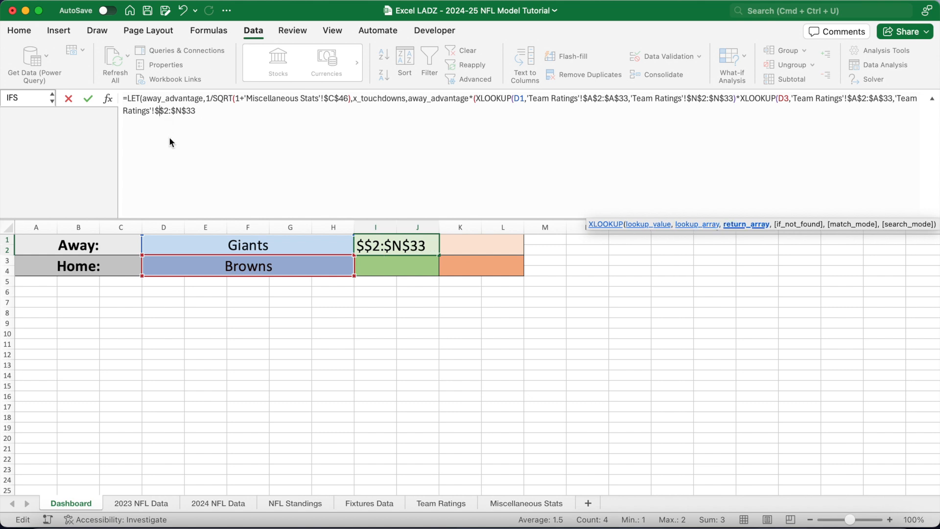
pyautogui.write('O')
pyautogui.press('BackSpace')
pyautogui.write('O$33')
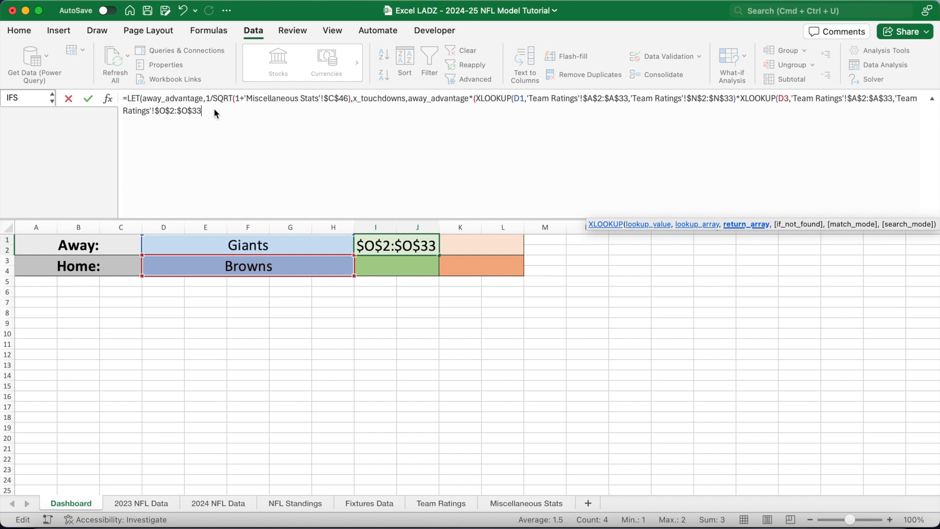
pyautogui.write(')*')
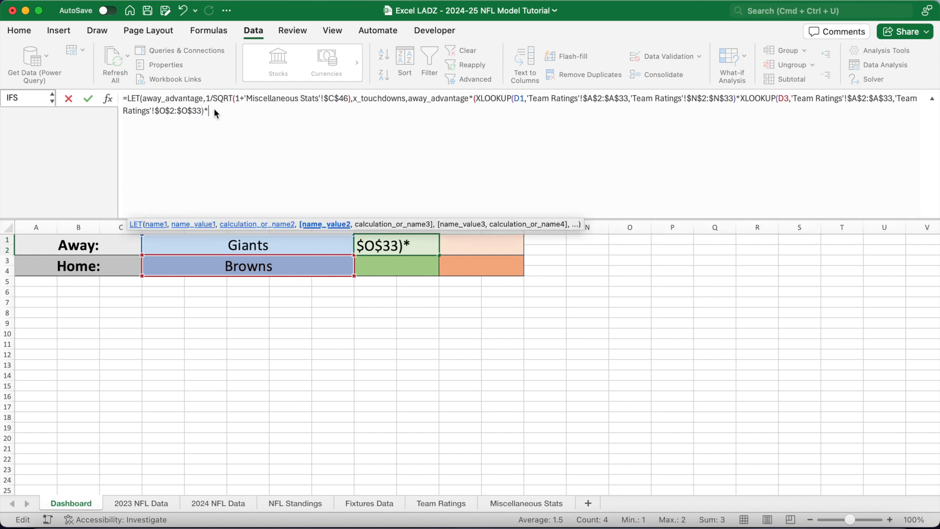
# Step: Multiply the two passing lookups by the average in 'Team Ratings'!N35, made absolute as $N$35
pyautogui.click(434, 508)
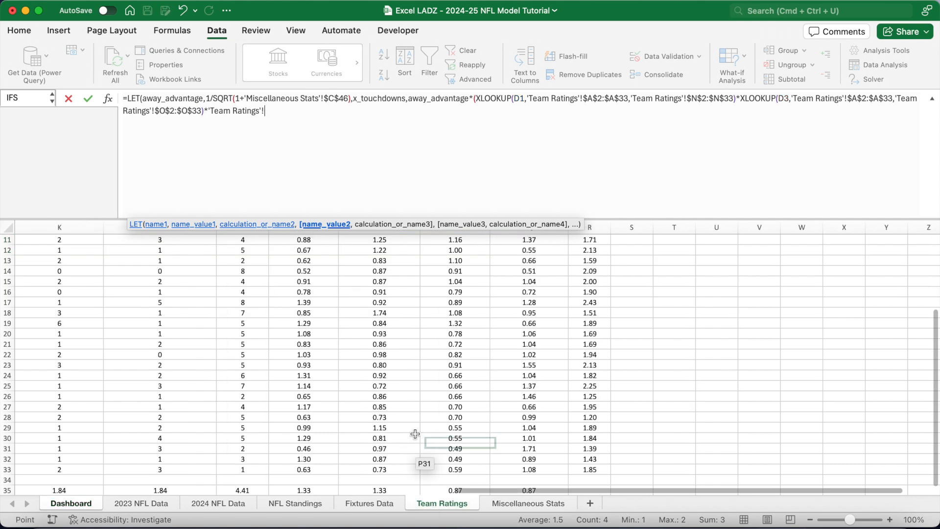
pyautogui.scroll(-3, 415, 434)
pyautogui.click(326, 417)
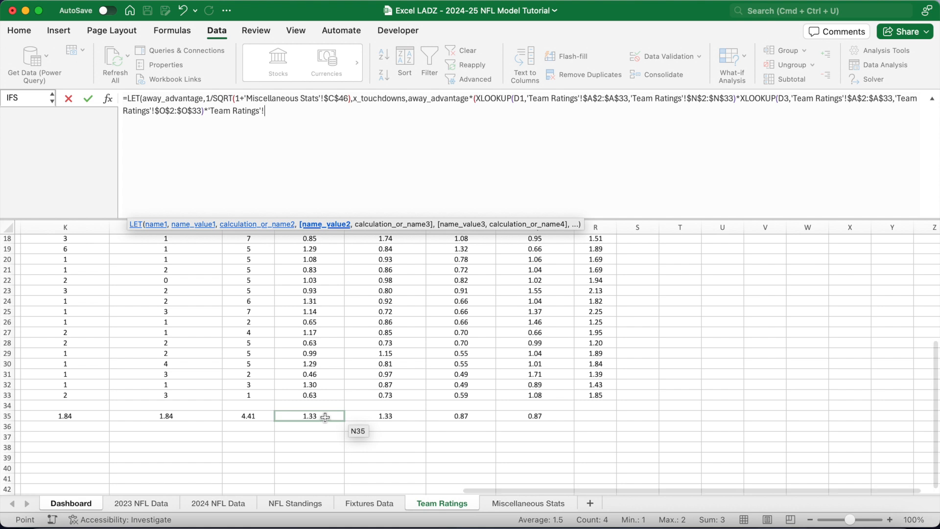
pyautogui.moveTo(326, 416)
pyautogui.mouseDown()
pyautogui.moveTo(381, 416)
pyautogui.moveTo(318, 414)
pyautogui.mouseUp()
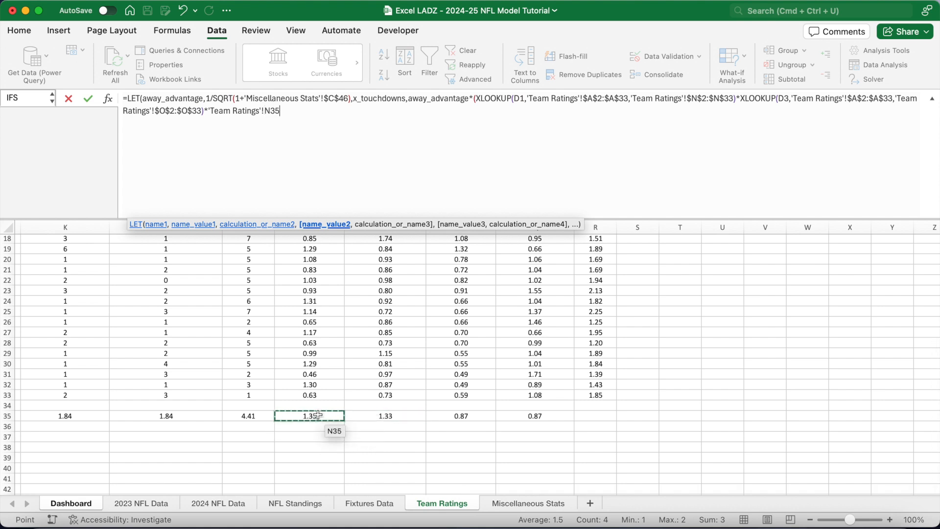
pyautogui.press('F4')
# Step: Add XLOOKUP(D1,'Team Ratings'!$A$2:$A$33,'Team Ratings'!$P$2:$P$33 to x_touchdowns, adapting the copied ranges by changing column N to P
pyautogui.write('+XLOOKUP(')
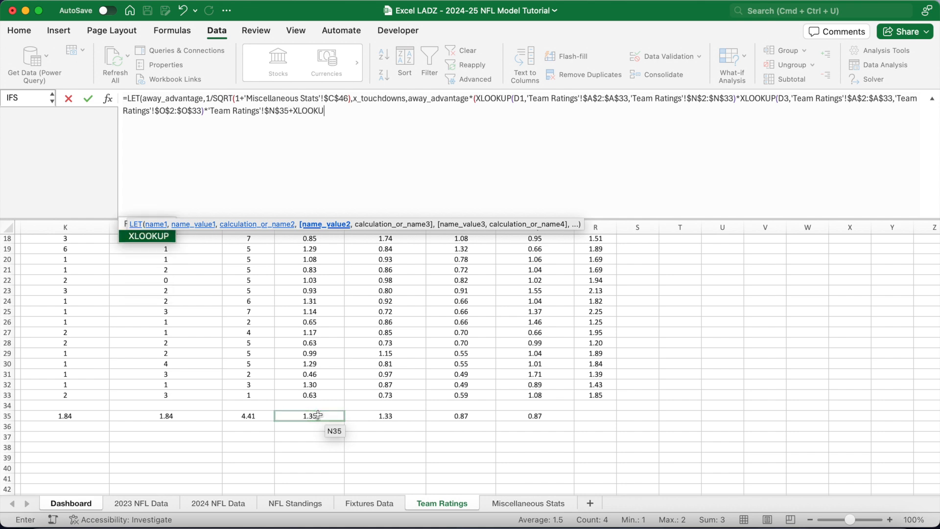
pyautogui.click(93, 504)
pyautogui.moveTo(371, 132); pyautogui.dragTo(331, 130)
pyautogui.write('D1,')
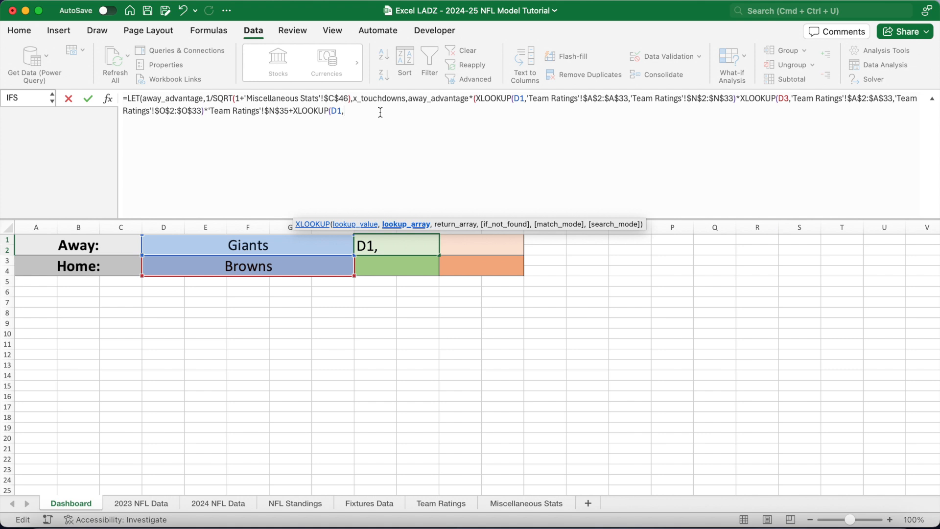
pyautogui.press('super+v')
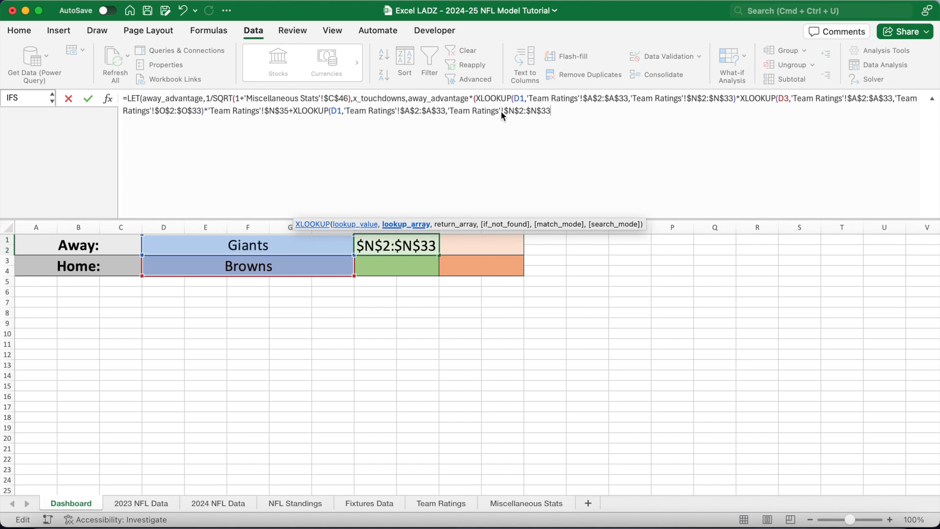
pyautogui.click(514, 111)
pyautogui.press('BackSpace')
pyautogui.write('P')
pyautogui.press('BackSpace')
pyautogui.write('P$33')
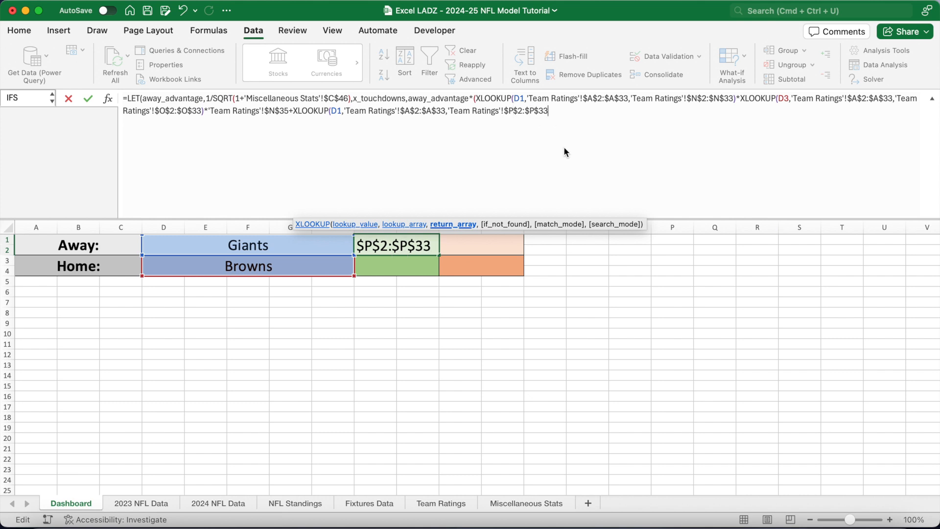
# Step: Close the lookup and multiply by XLOOKUP(D3,'Team Ratings'!$A$2:$A$33,'Team Ratings'!$Q$2:$Q$33), reusing the copied ranges, and end with a multiplication sign
pyautogui.write(')*XLOO')
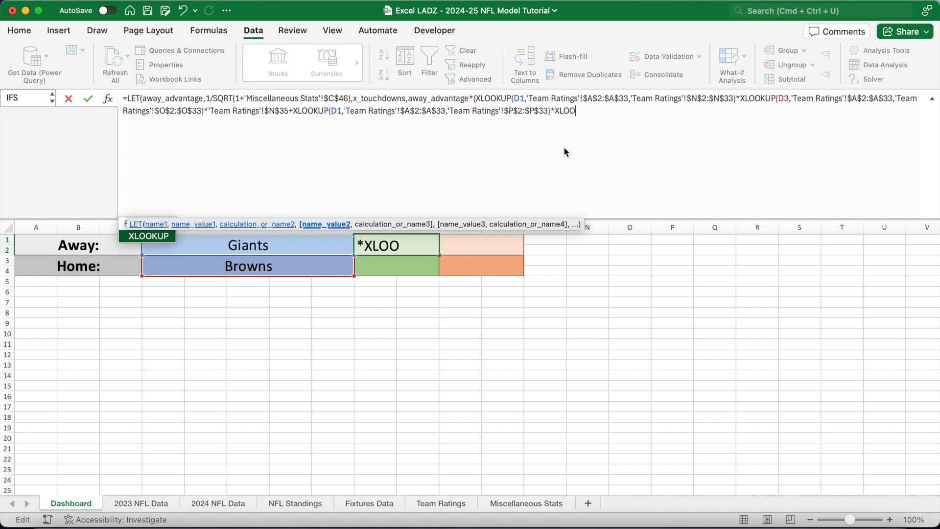
pyautogui.write('KUP(D3,')
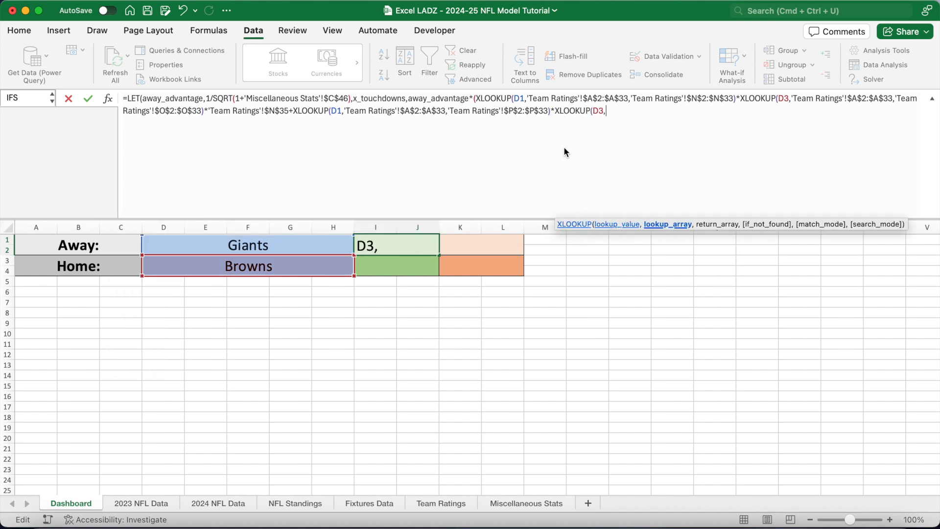
pyautogui.press('super+v')
pyautogui.click(776, 112)
pyautogui.press('BackSpace')
pyautogui.write('Q')
pyautogui.press('BackSpace')
pyautogui.write('Q')
pyautogui.click(818, 111)
pyautogui.write(')*')
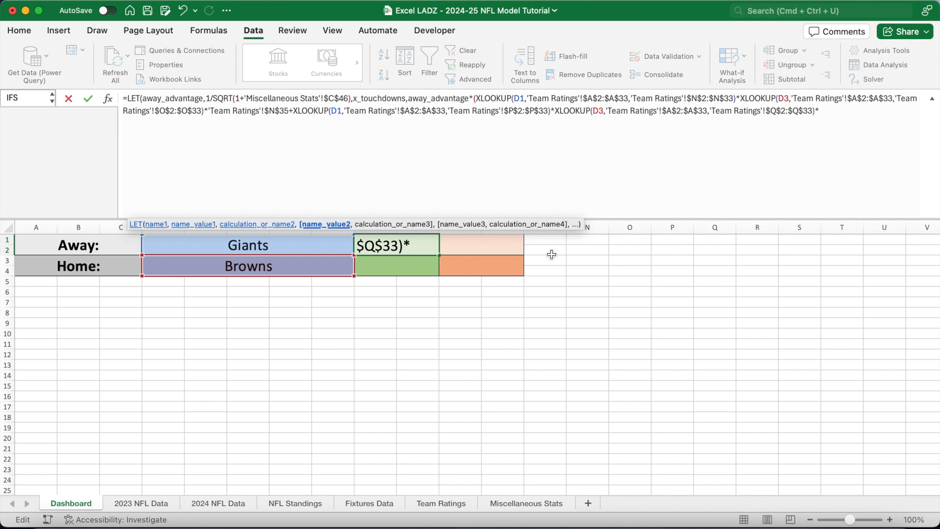
# Step: Reference the average in 'Team Ratings'!P35 as the last factor, made absolute as $P$35
pyautogui.click(439, 502)
pyautogui.click(564, 413)
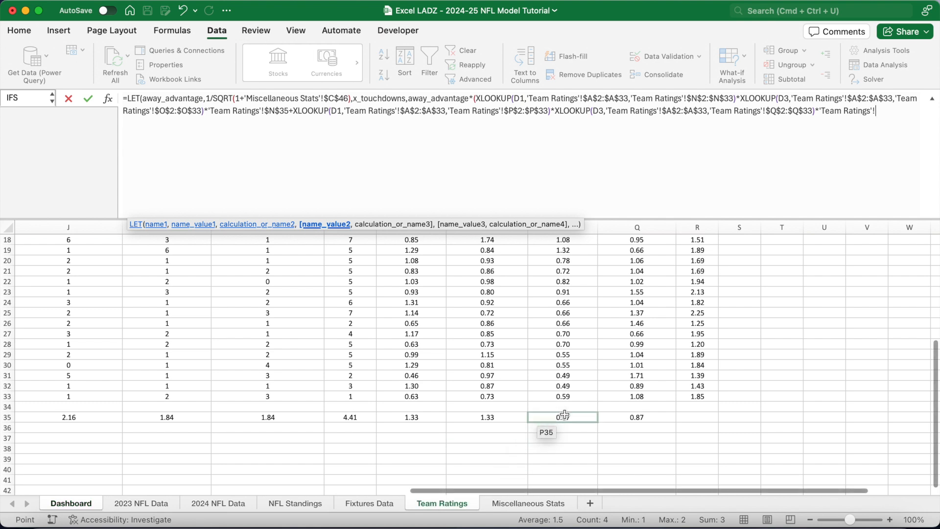
pyautogui.press('F4')
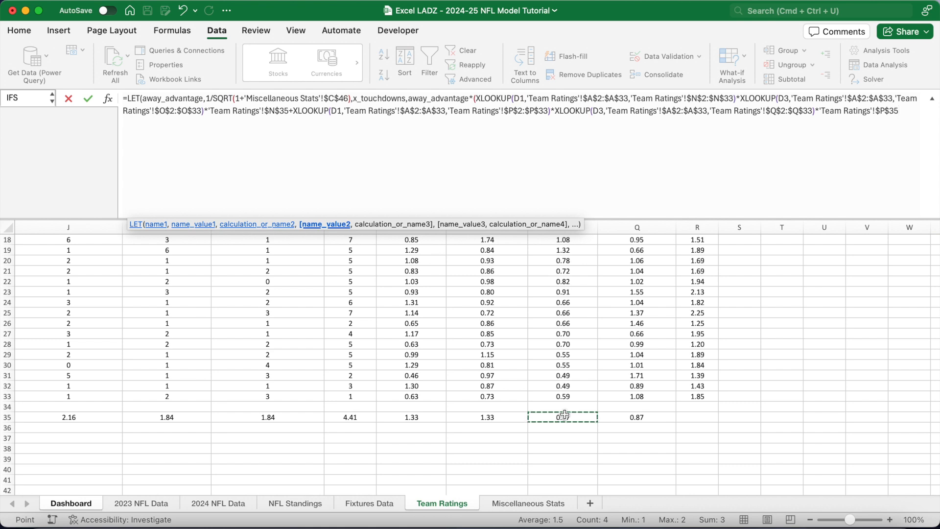
# Step: Add SUM('Miscellaneous Stats'!$C$38:$C$40) for the fumble, interception and return/other touchdown averages, and close the x_touchdowns expression
pyautogui.write('+SUM(')
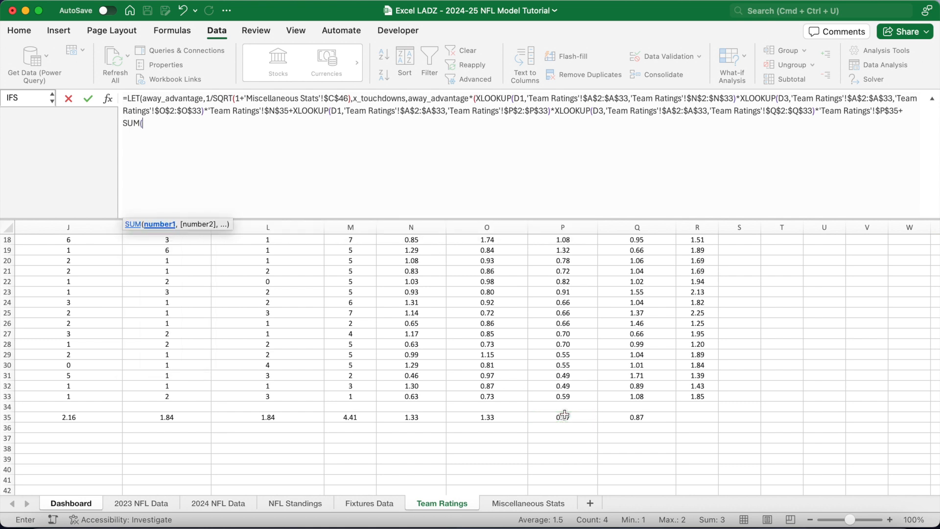
pyautogui.click(538, 501)
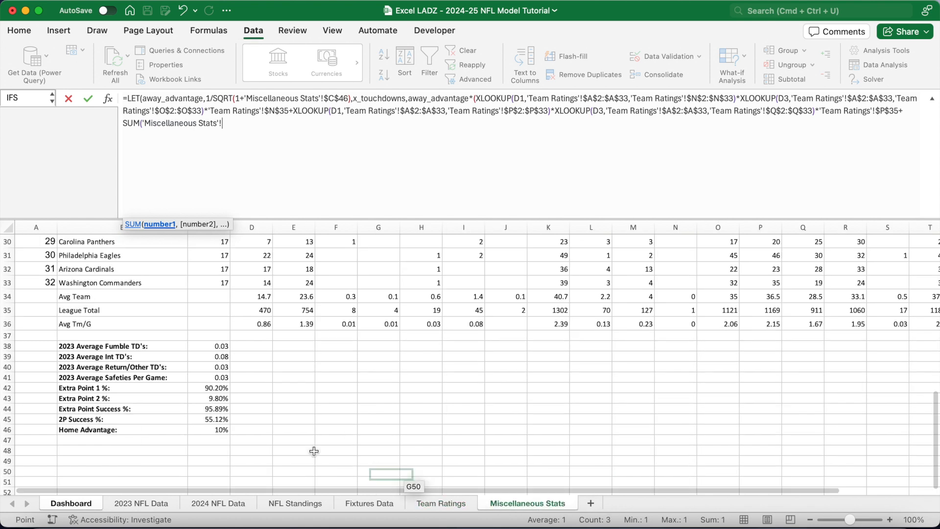
pyautogui.moveTo(212, 350); pyautogui.dragTo(211, 366)
pyautogui.moveTo(256, 123); pyautogui.dragTo(224, 128)
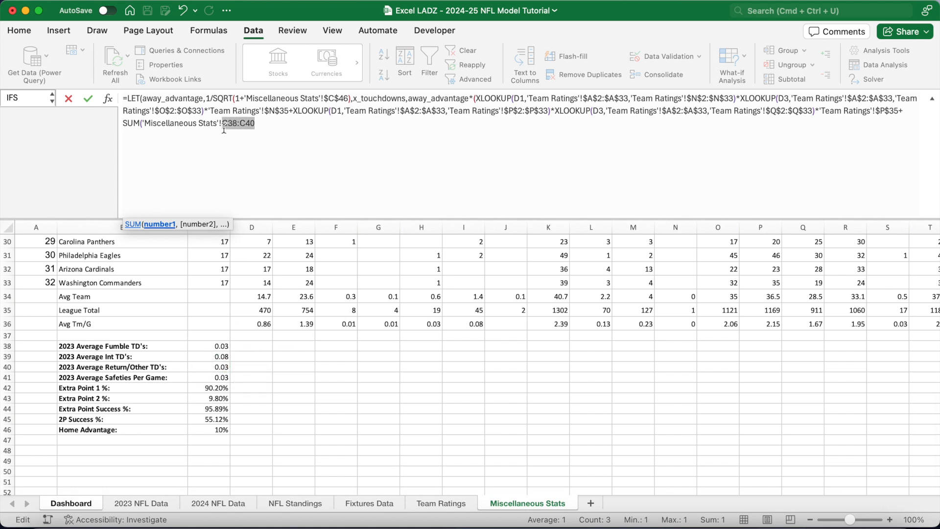
pyautogui.press('F4')
pyautogui.click(287, 154)
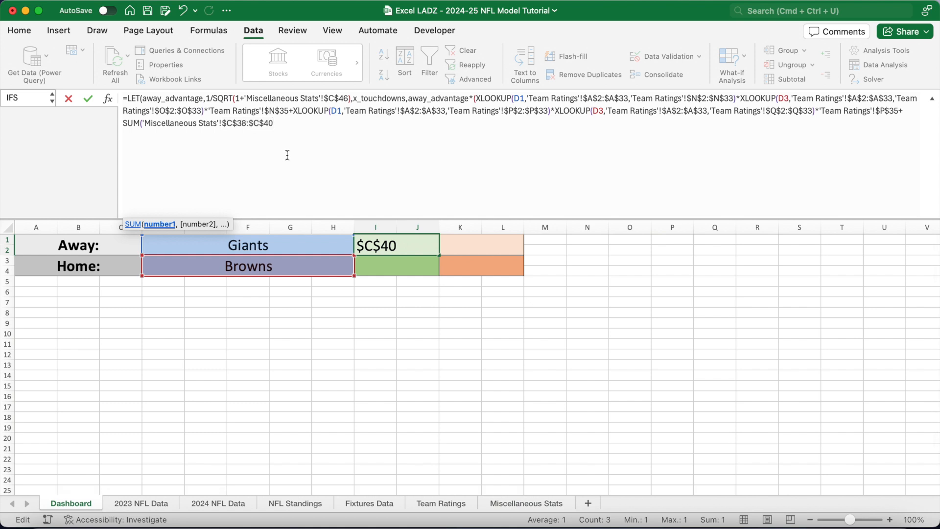
pyautogui.write('))')
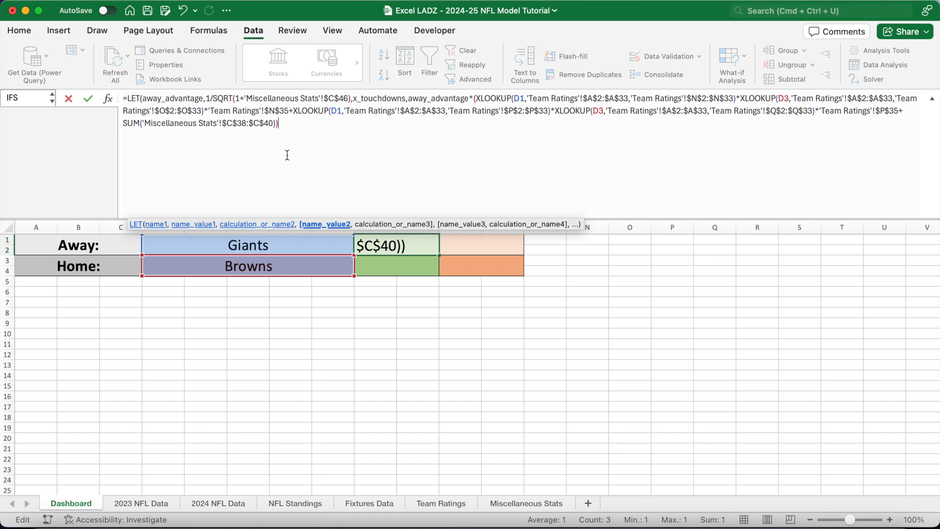
# Step: Return x_touchdowns as the result of the LET formula, close it and commit it
pyautogui.write(',')
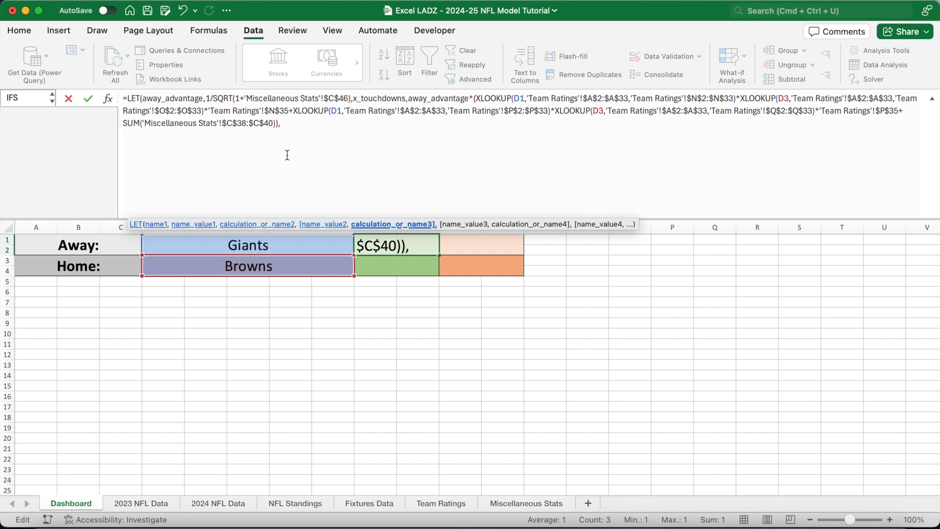
pyautogui.write('x_touchdowns')
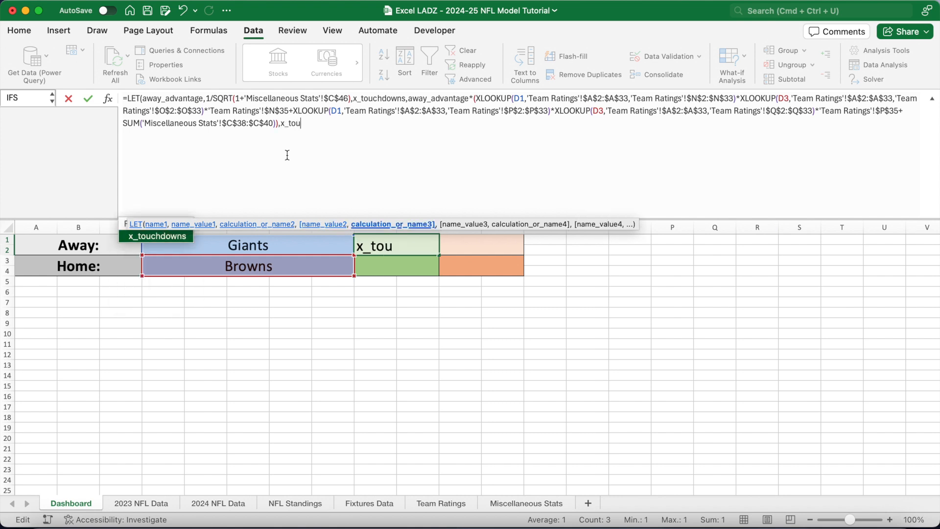
pyautogui.write(')')
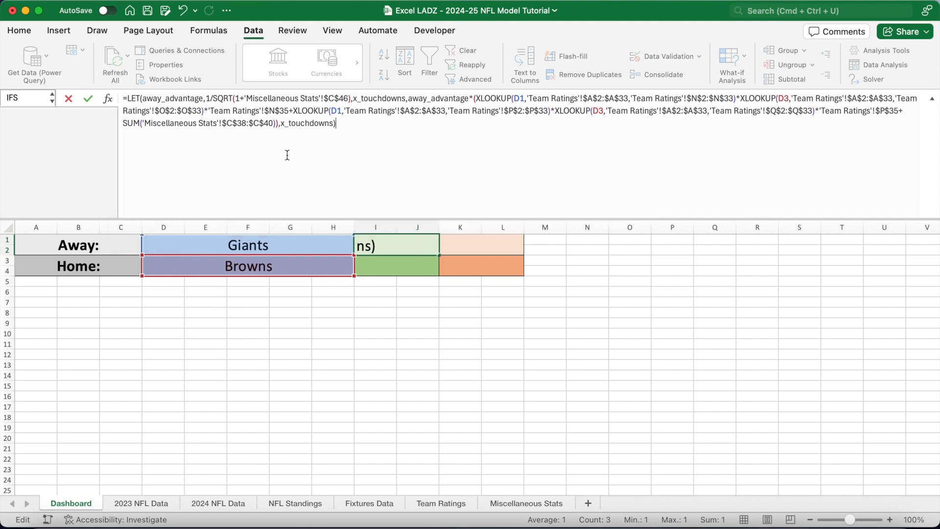
pyautogui.press('Return')
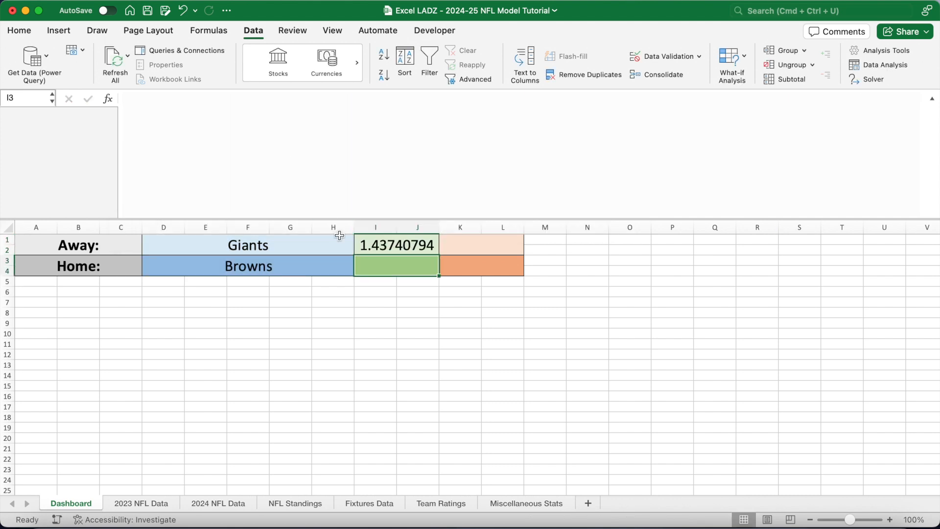
# Step: Replace the final x_touchdowns result in the Away team's LET formula in I1 with a new variable named sim_safeties
pyautogui.click(386, 248)
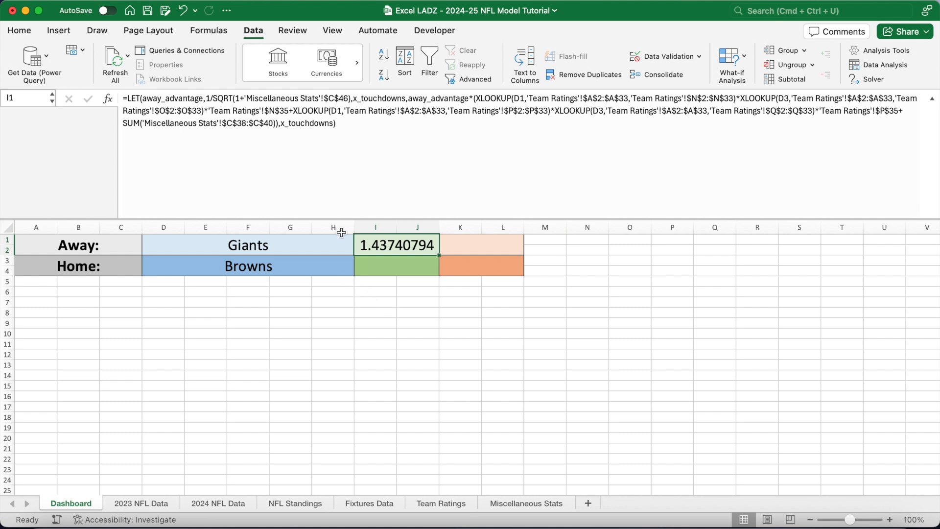
pyautogui.moveTo(337, 130); pyautogui.dragTo(281, 135)
pyautogui.write(',')
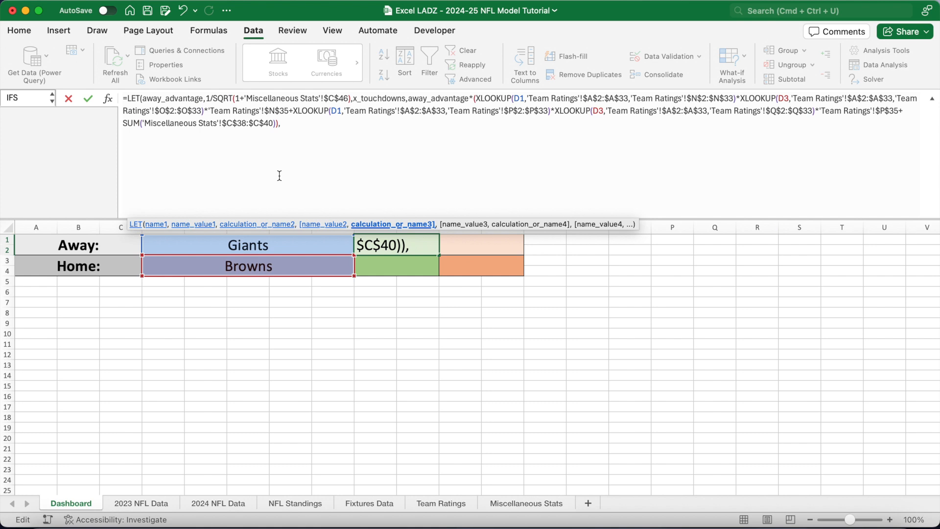
pyautogui.write('sim_saf')
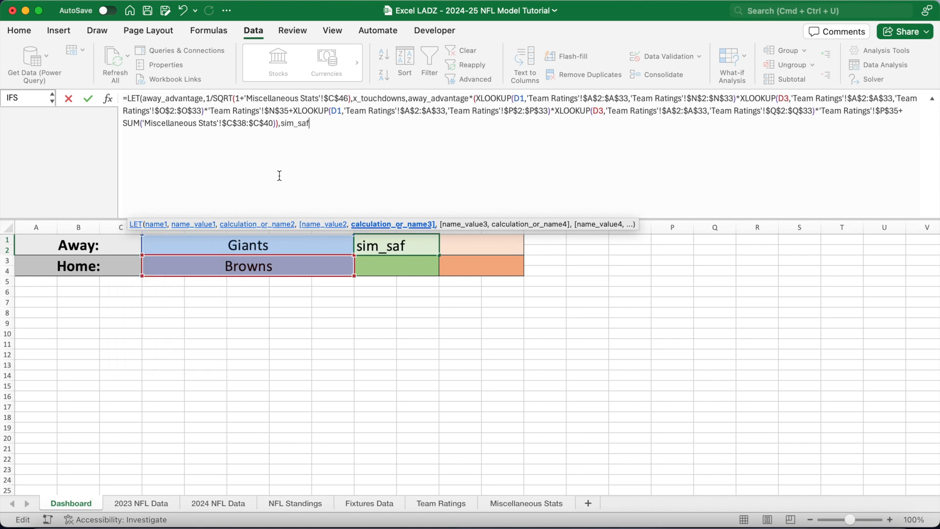
pyautogui.write('eties')
pyautogui.write(',')
# Step: Start the sim_safeties value as BINOM.INV with 10000 trials and a probability beginning with (away_advantage*(
pyautogui.write('BINOM')
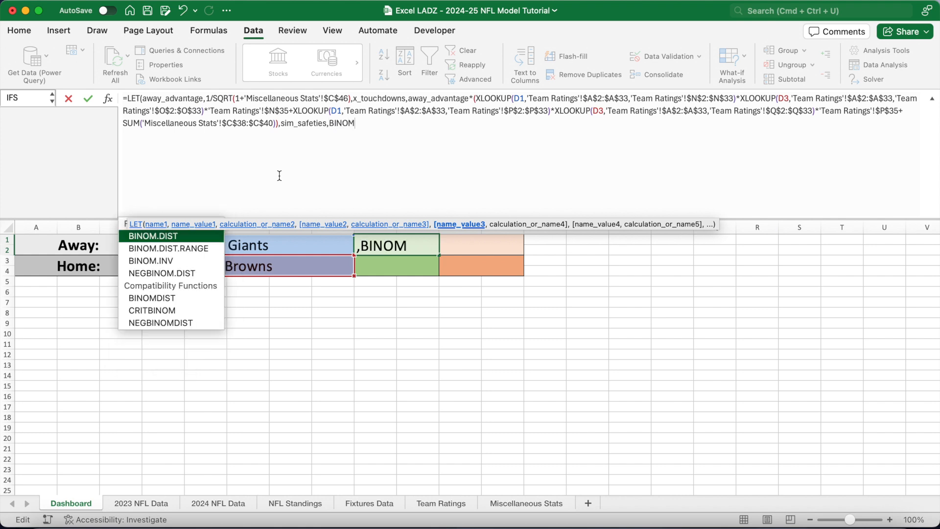
pyautogui.write('.INV(')
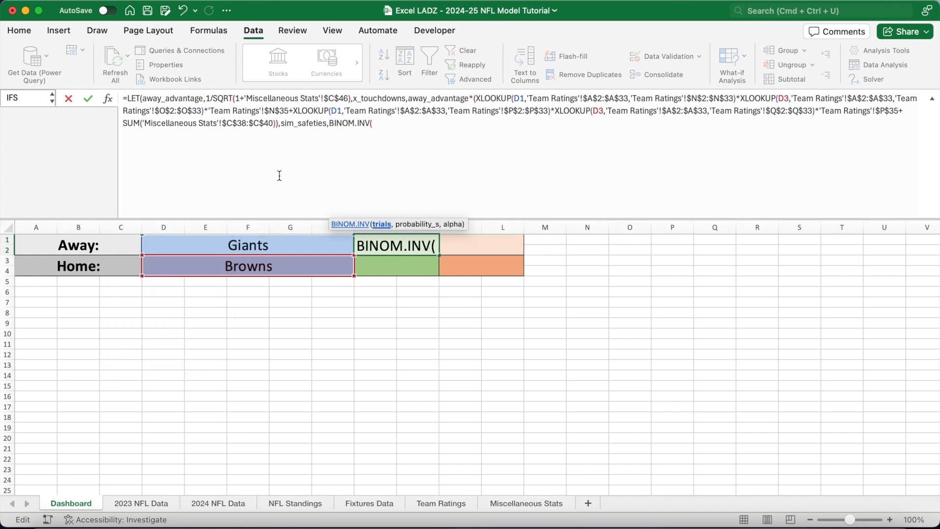
pyautogui.write('10')
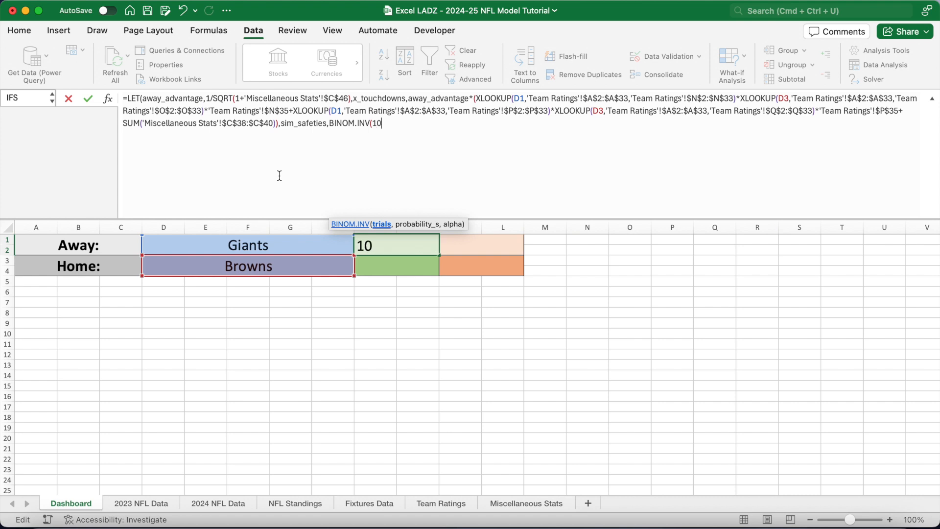
pyautogui.write('000,(away_advantage')
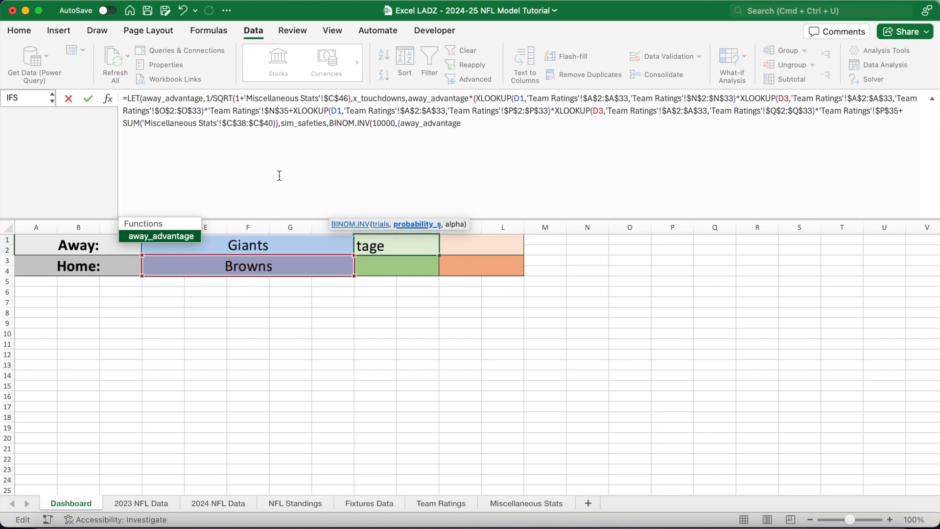
pyautogui.write('*(')
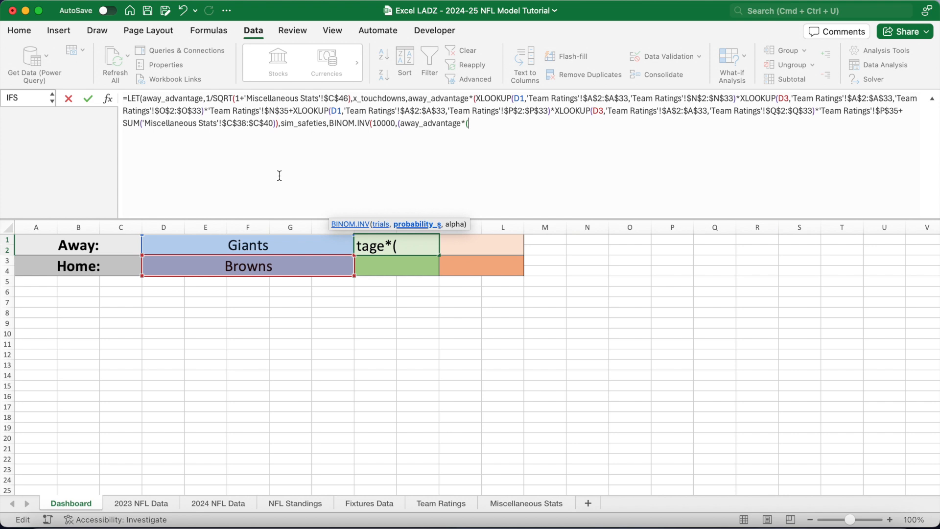
# Step: Complete the probability with the average safeties per game, 'Miscellaneous Stats'!$C$41, divided by 10000, and use RAND() as the alpha
pyautogui.click(507, 501)
pyautogui.click(225, 377)
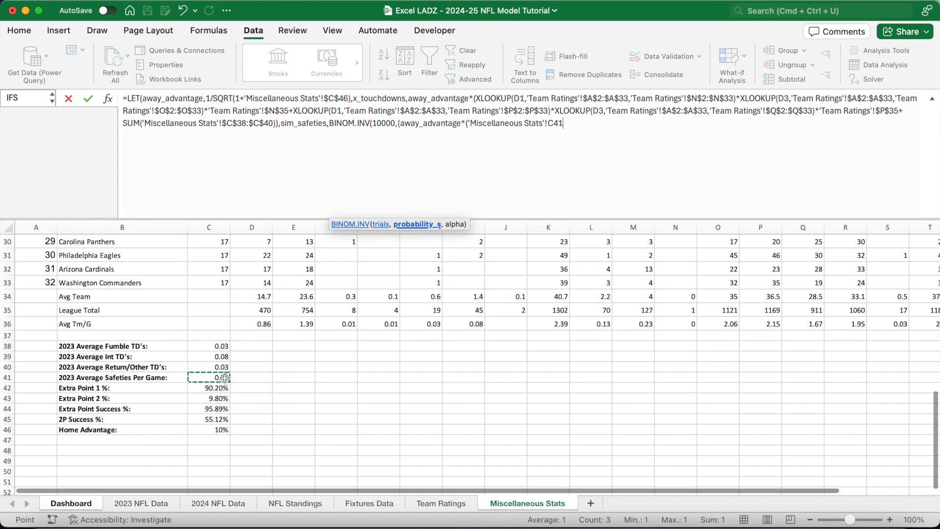
pyautogui.press('F4')
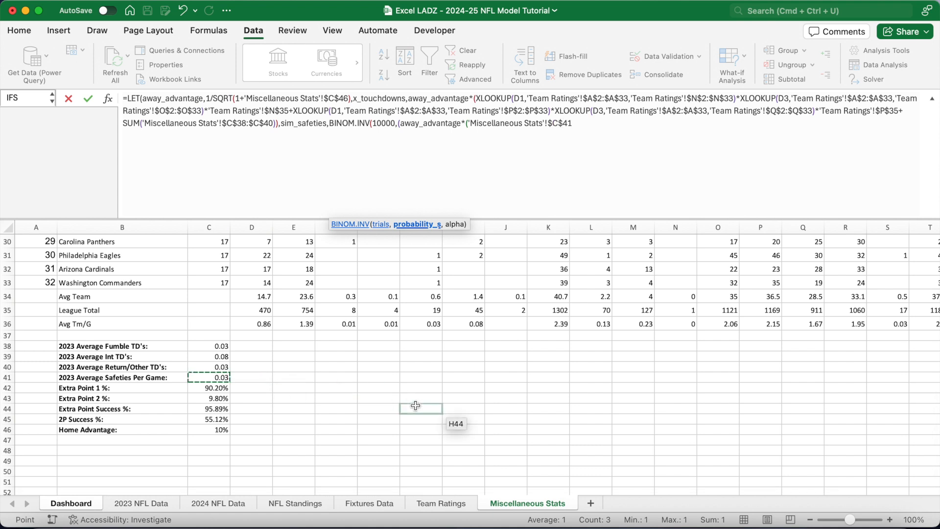
pyautogui.write('))')
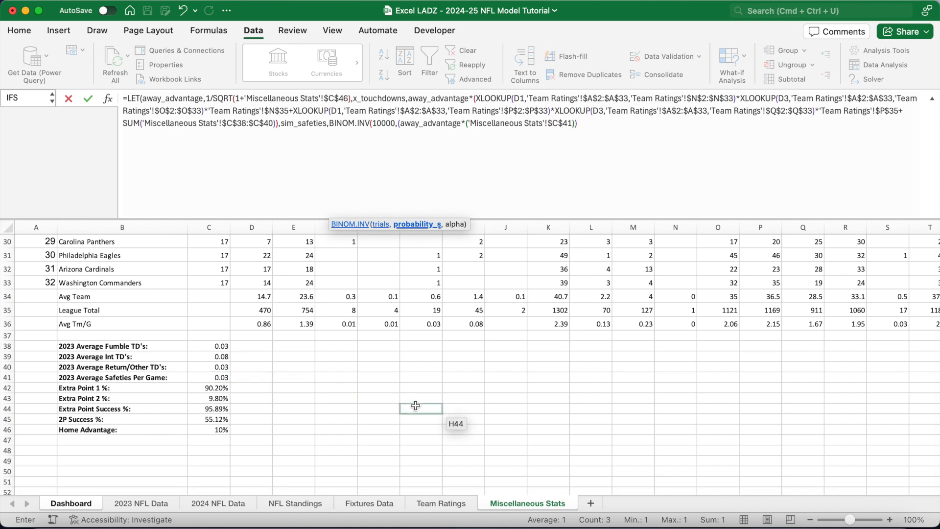
pyautogui.write('/10000,')
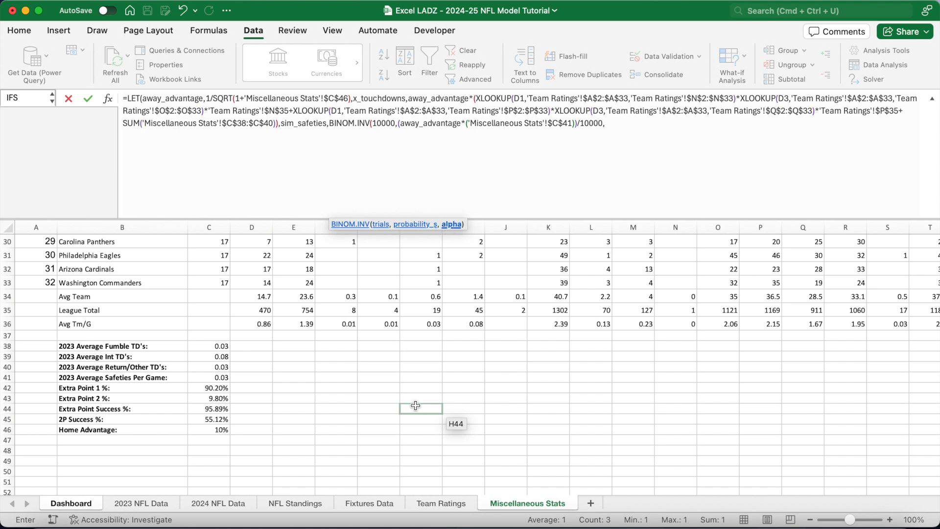
pyautogui.write('RAND())')
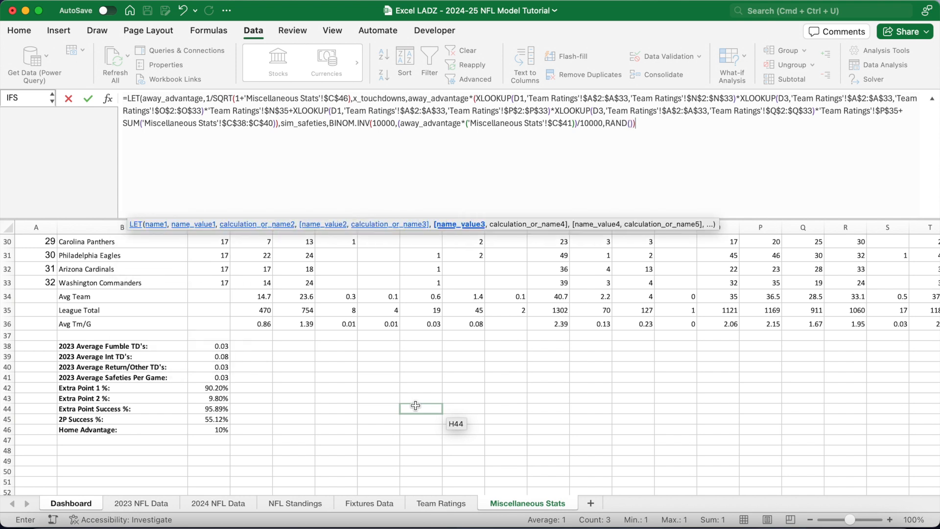
# Step: Add a sim_touchdowns variable to the LET formula, defined as BINOM.INV(10000,x_touchdowns/10000,RAND())
pyautogui.write(',sim_touchdowns')
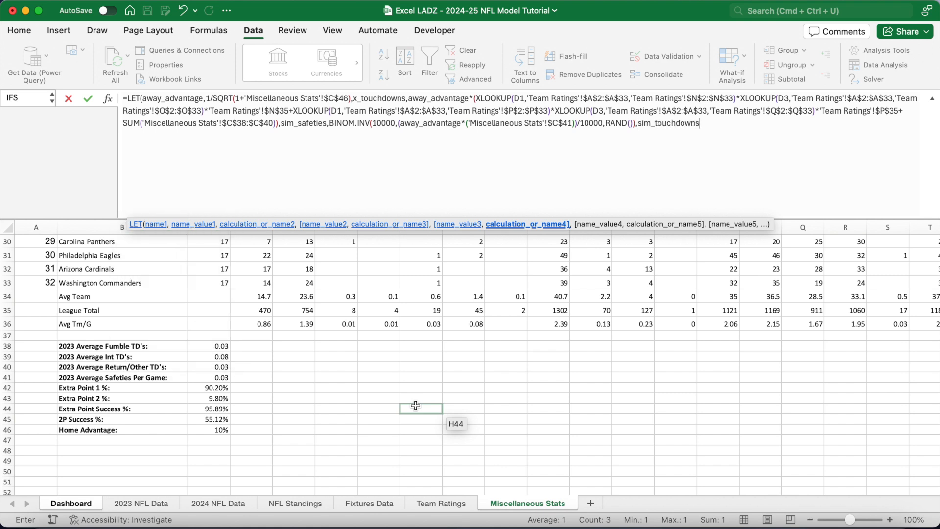
pyautogui.write(',')
pyautogui.write('M.INV(10')
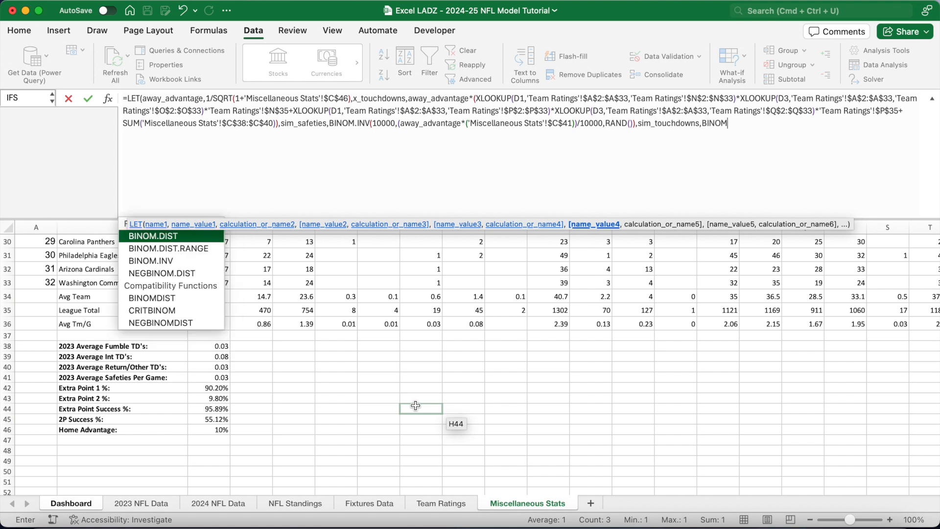
pyautogui.write('000,x_touchdowns/10000,RABD')
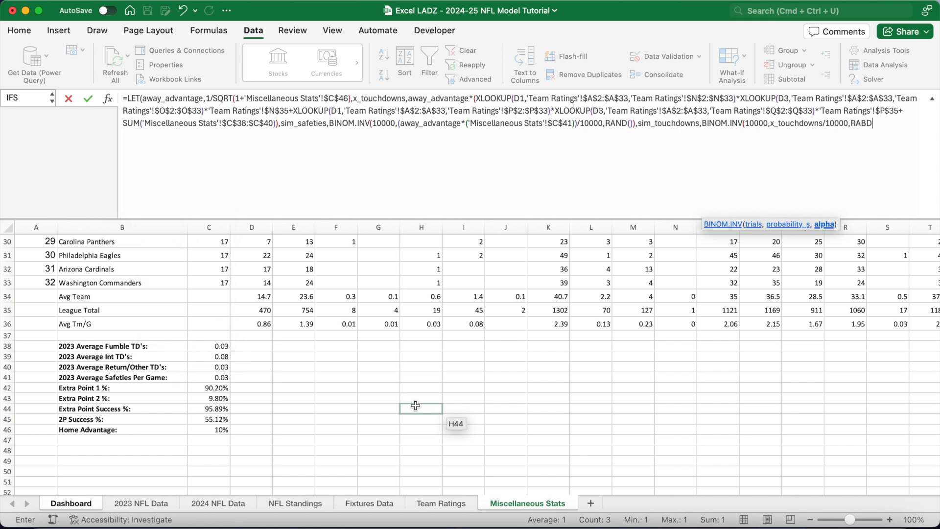
pyautogui.press('BackSpace')
pyautogui.press('BackSpace')
pyautogui.write('ND())')
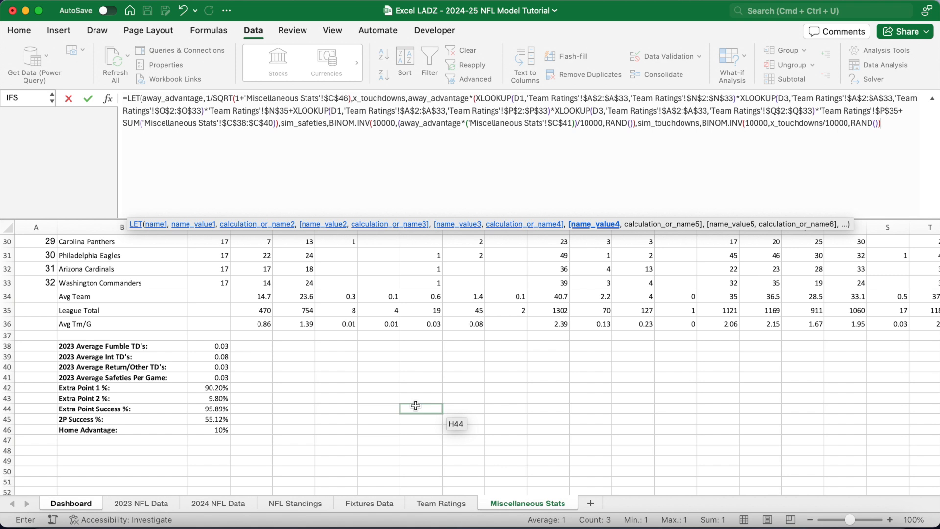
# Step: Return sim_touchdowns as the result of the LET formula, close it and commit it
pyautogui.write(',')
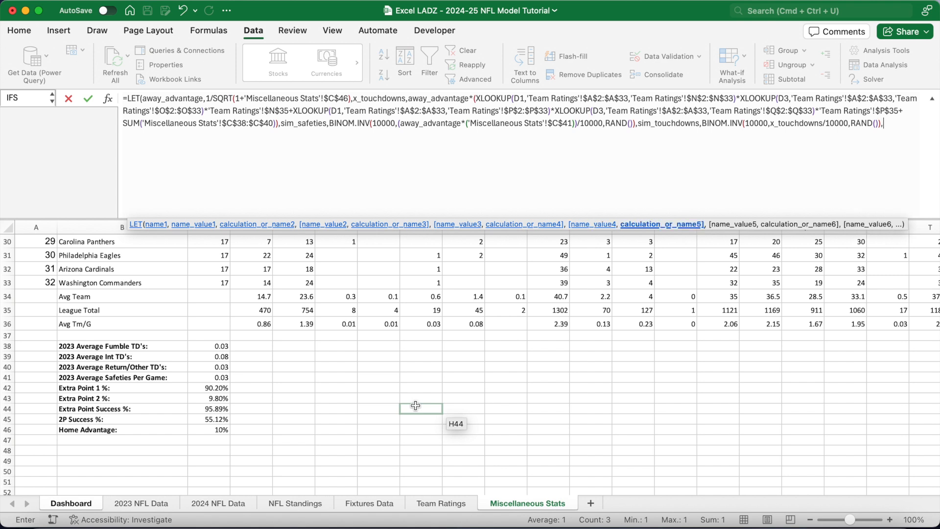
pyautogui.write('sim_touchdowns')
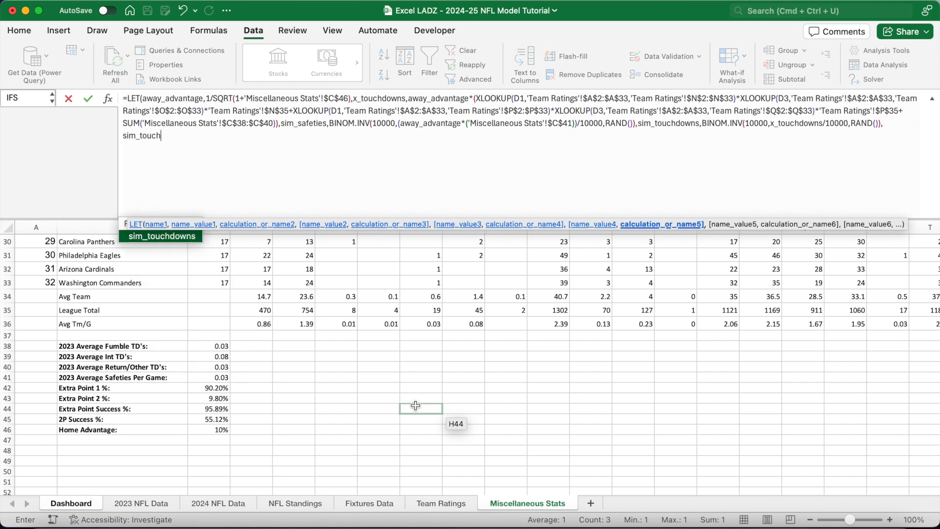
pyautogui.write(')')
pyautogui.press('Return')
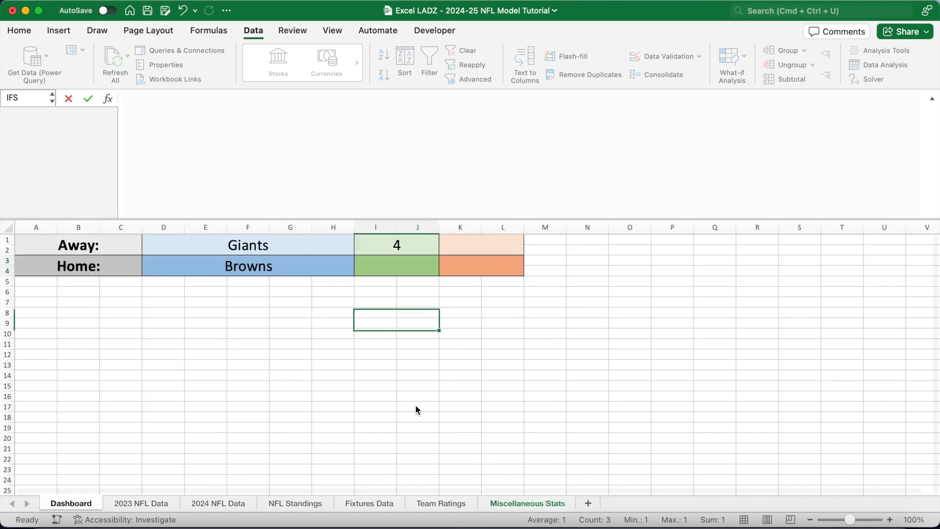
# Step: Recalculate the Dashboard repeatedly to examine how the Away team's simulated touchdowns in I1 vary
pyautogui.click(390, 247)
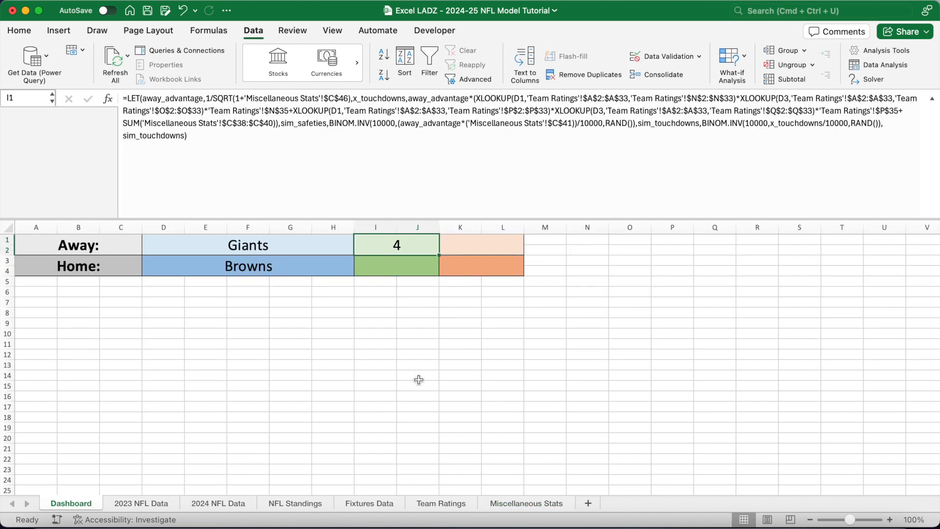
pyautogui.click(411, 291)
pyautogui.press('F9')
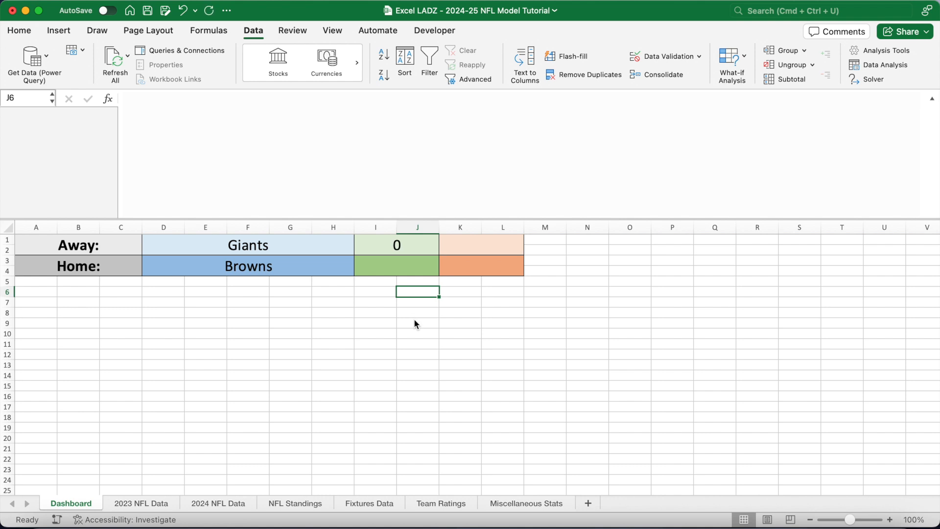
pyautogui.press('F9')
pyautogui.press('F9')
pyautogui.press('F9')
pyautogui.press('F9')
pyautogui.press('F9')
pyautogui.press('F9')
pyautogui.press('F9')
pyautogui.press('F9')
pyautogui.press('F9')
pyautogui.press('F9')
pyautogui.press('F9')
pyautogui.press('F9')
pyautogui.press('F9')
# Step: Replace the final sim_touchdowns result in the I1 LET formula with a new variable named sim_extra_point_attempt
pyautogui.click(406, 246)
pyautogui.moveTo(188, 136); pyautogui.dragTo(120, 140)
pyautogui.press('BackSpace')
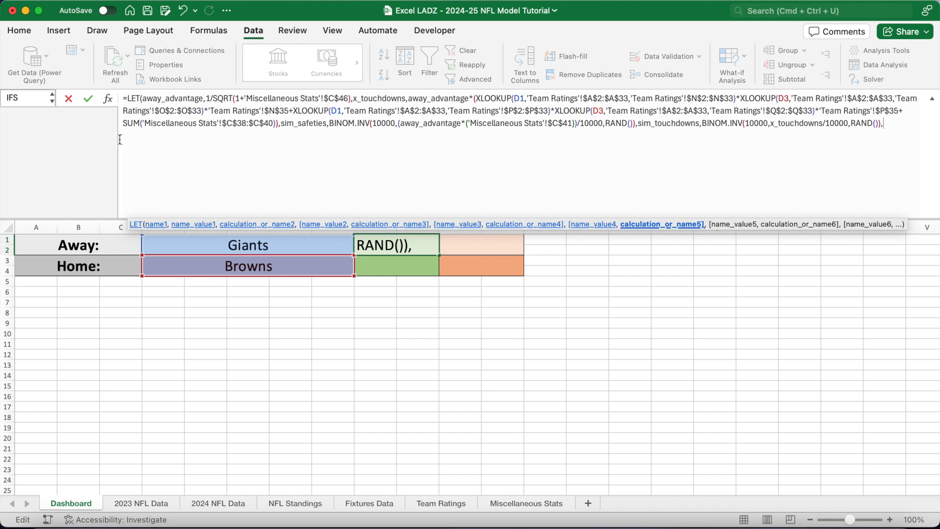
pyautogui.write('sim_extra')
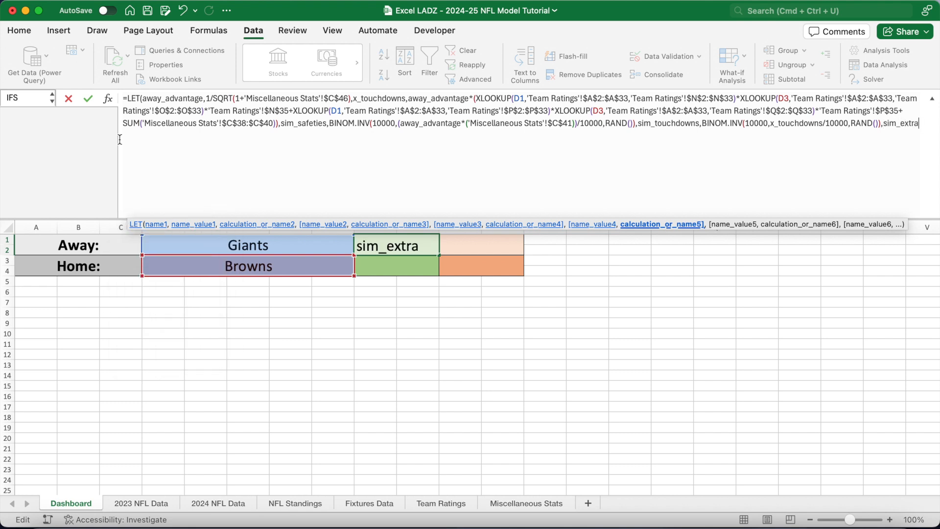
pyautogui.write('_point')
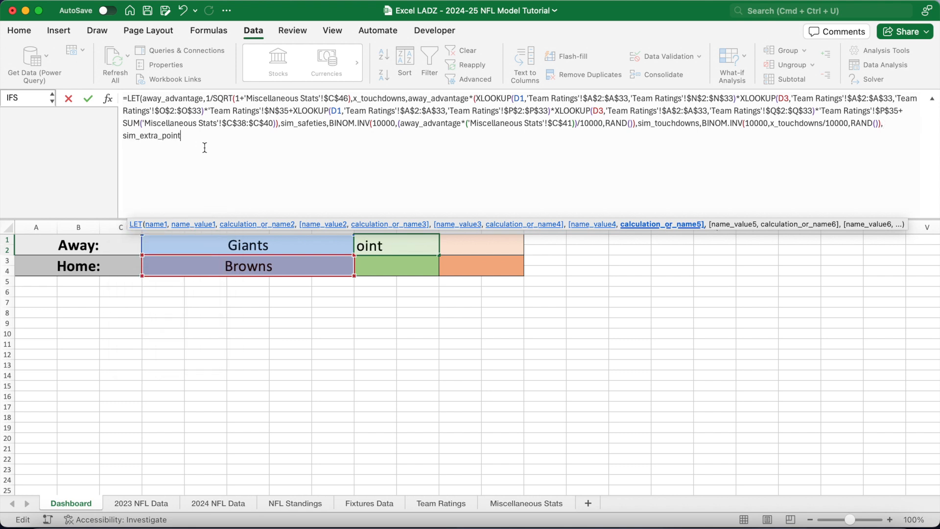
pyautogui.write('_attempt,')
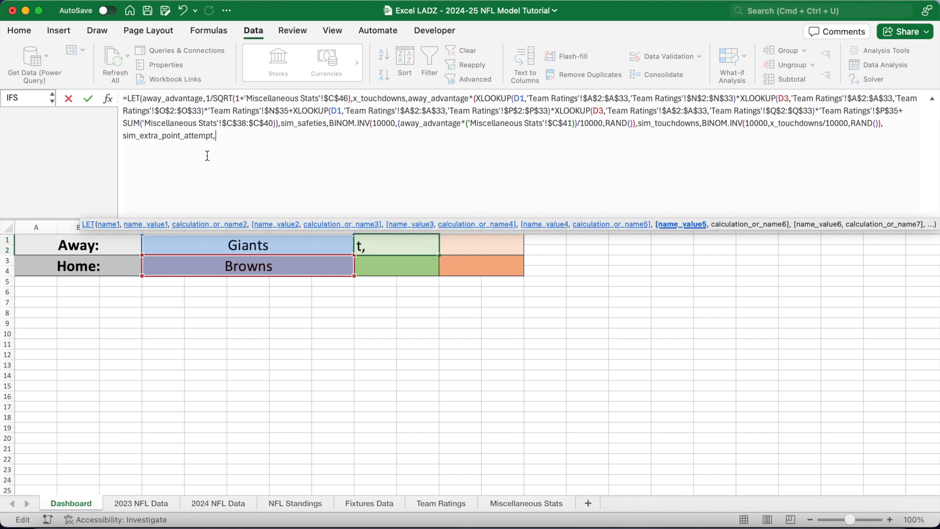
# Step: Define sim_extra_point_attempt as BINOM.INV with sim_touchdowns trials, the Extra Point 1 % in 'Miscellaneous Stats'!$C$42 as probability and RAND() as alpha
pyautogui.write('BINOM.INV(')
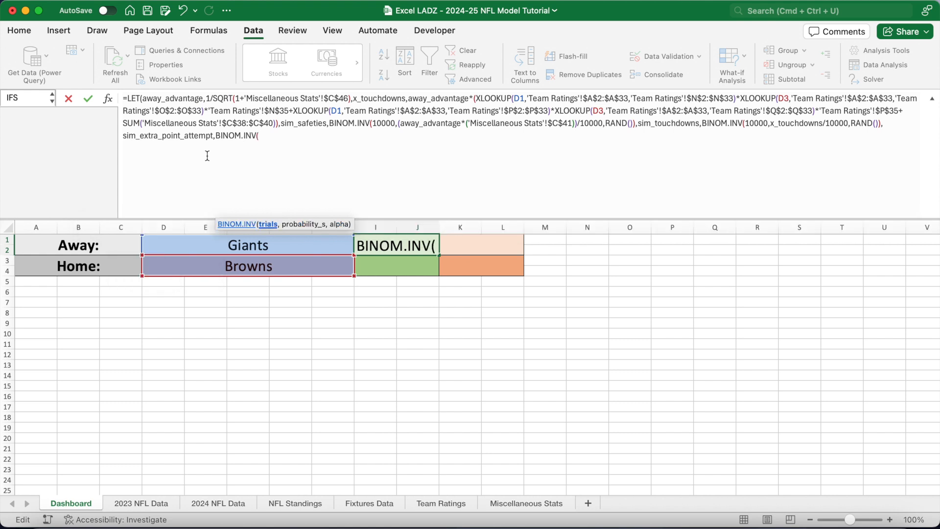
pyautogui.write('sim_touchdowns')
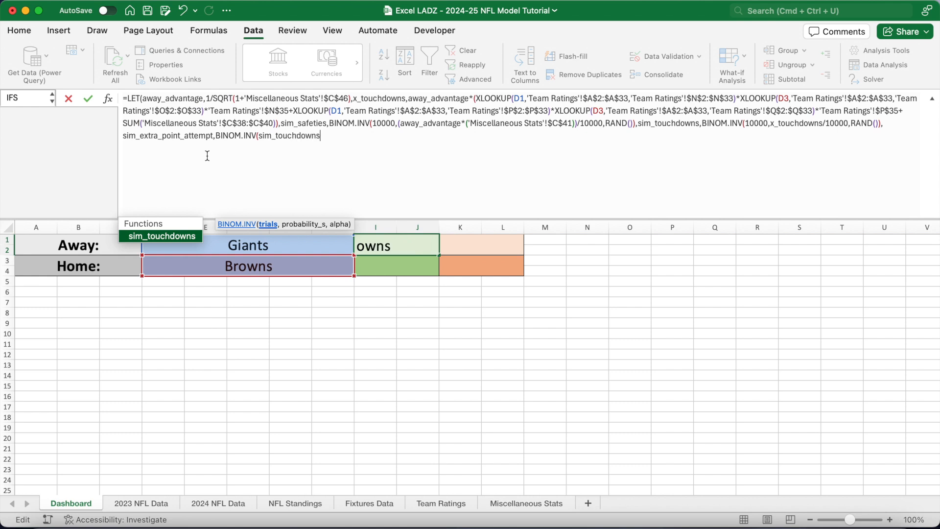
pyautogui.write(',')
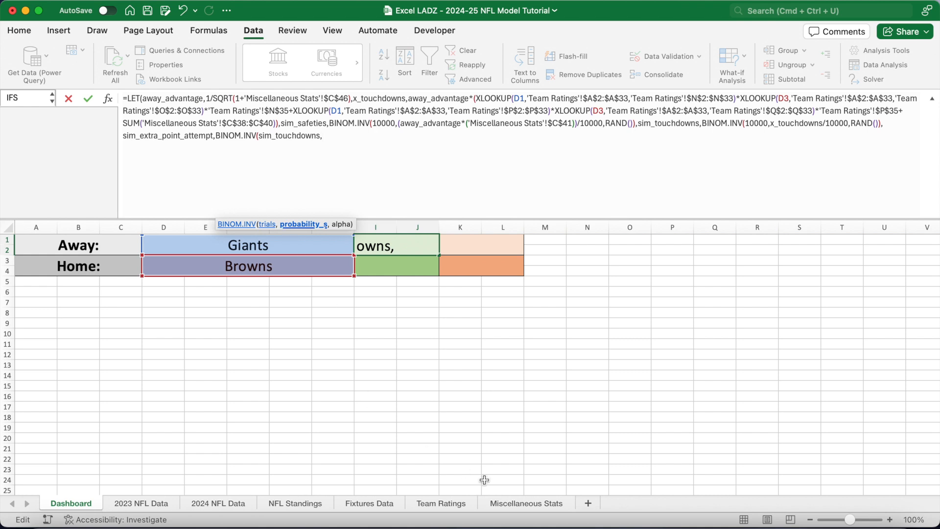
pyautogui.click(515, 502)
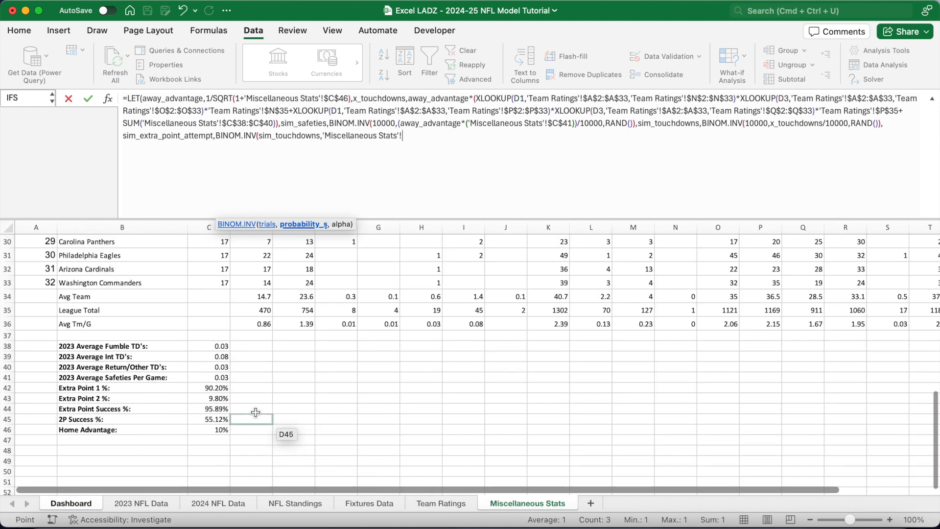
pyautogui.click(222, 388)
pyautogui.press('F4')
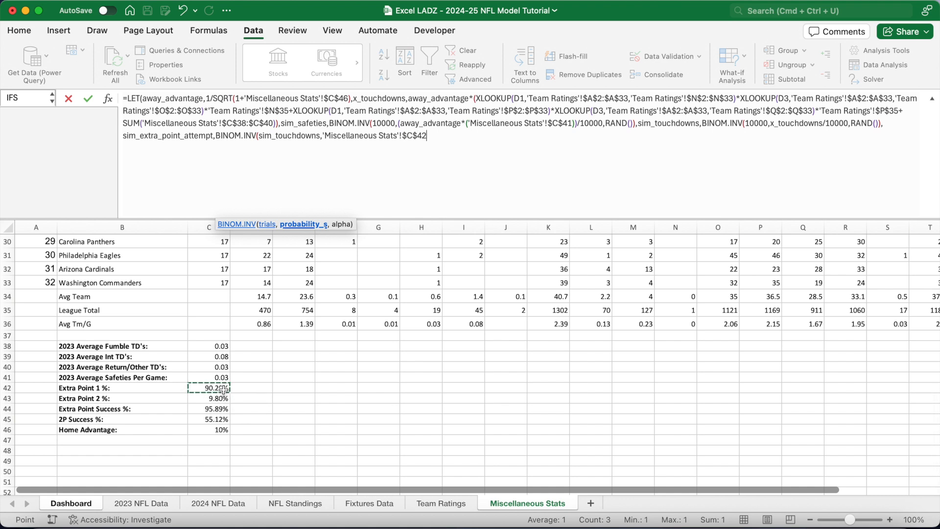
pyautogui.write(',RAND())')
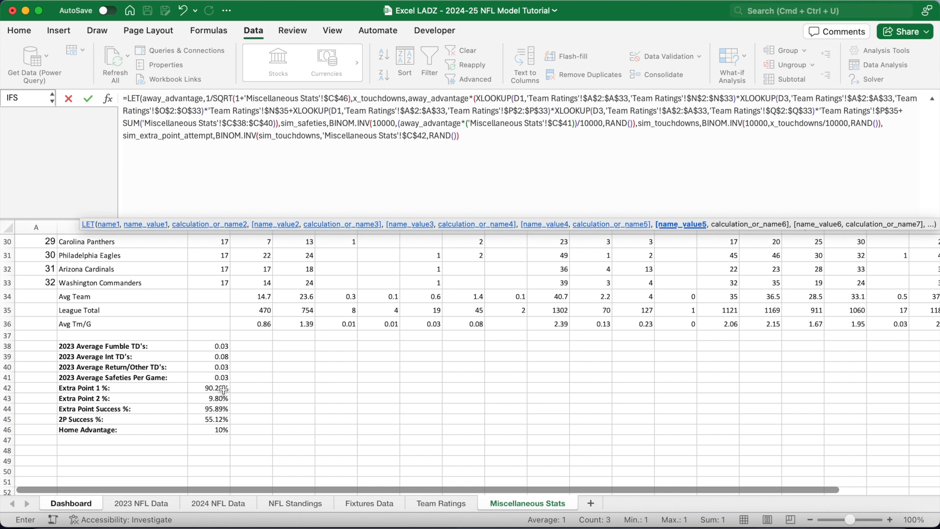
# Step: Add a sim_2pa variable to the LET formula, defined as sim_touchdowns-sim_extra_point_attempt
pyautogui.write(',')
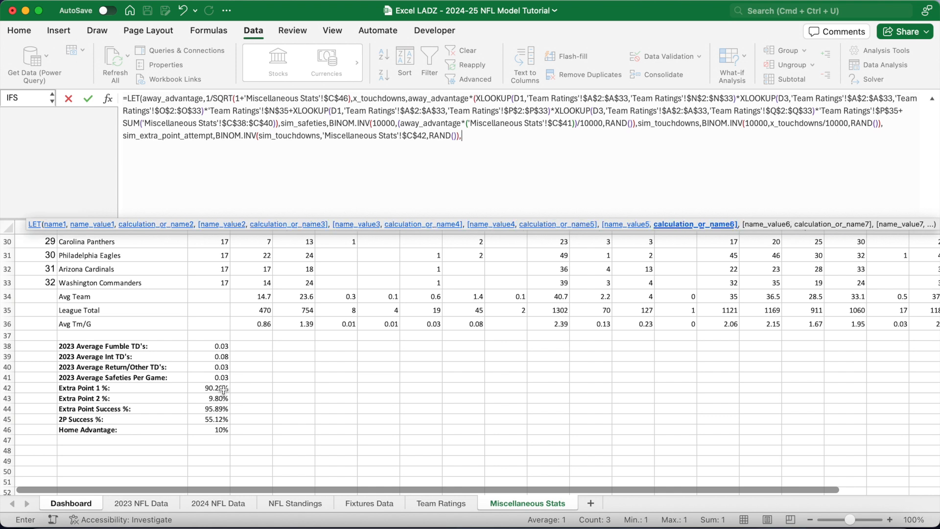
pyautogui.write('sim_')
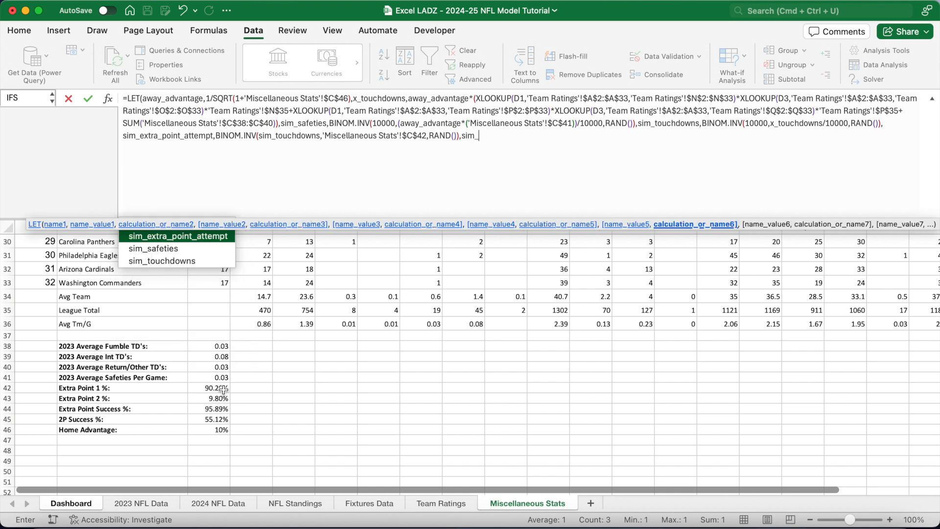
pyautogui.write('2pa,')
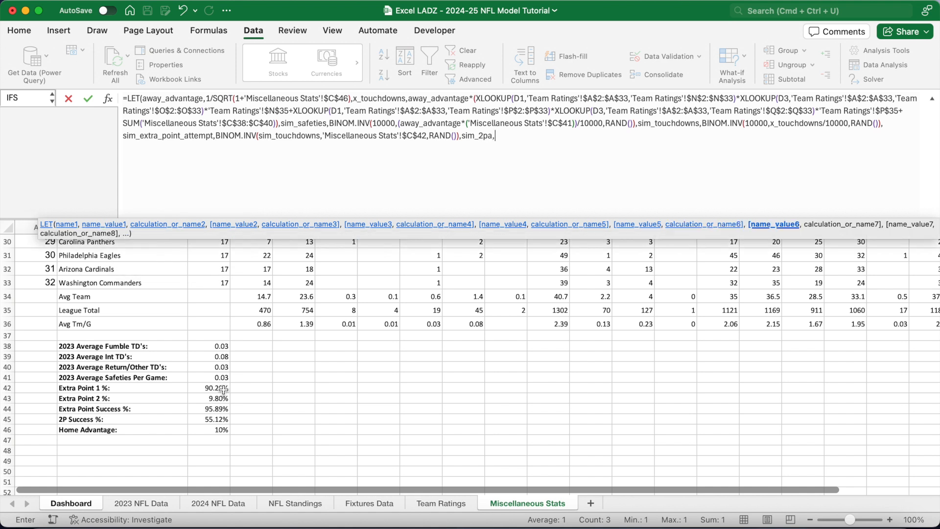
pyautogui.write('sim_touchdowns')
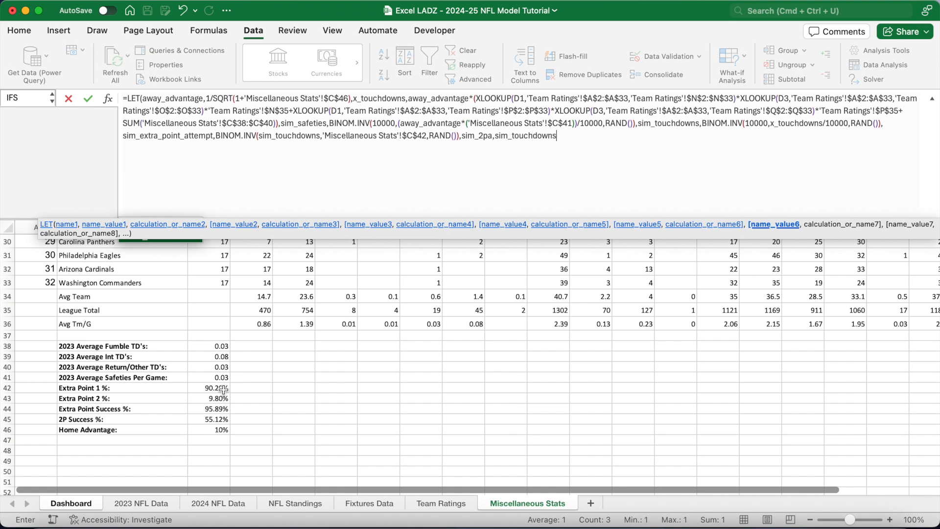
pyautogui.write('-')
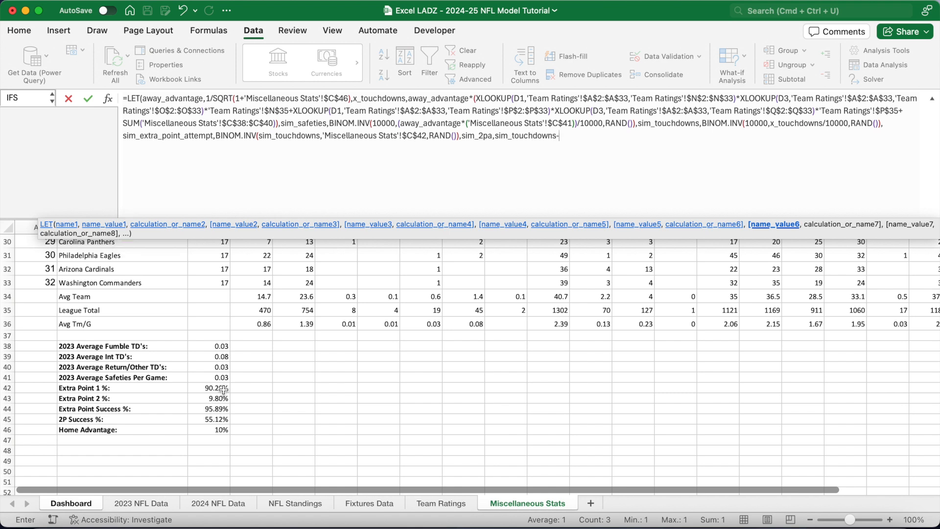
pyautogui.write('sim_extra_')
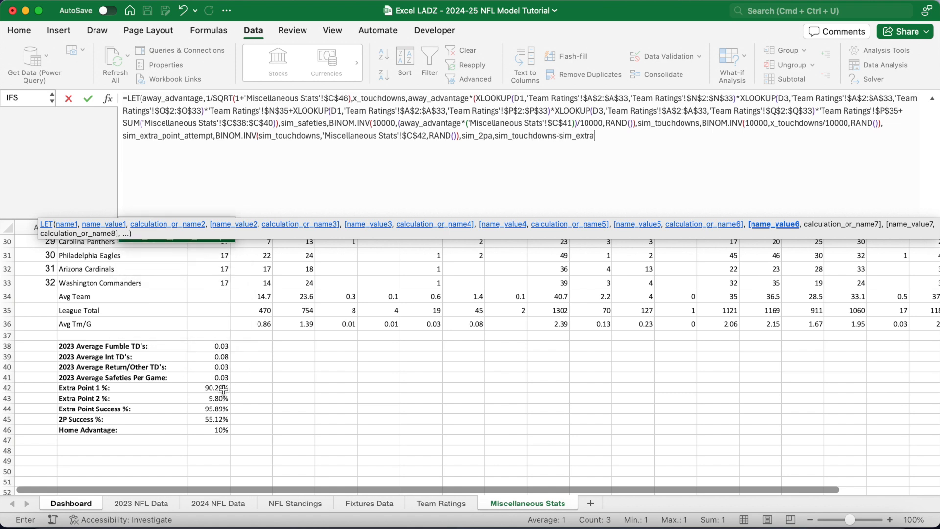
pyautogui.write('point_attempt,')
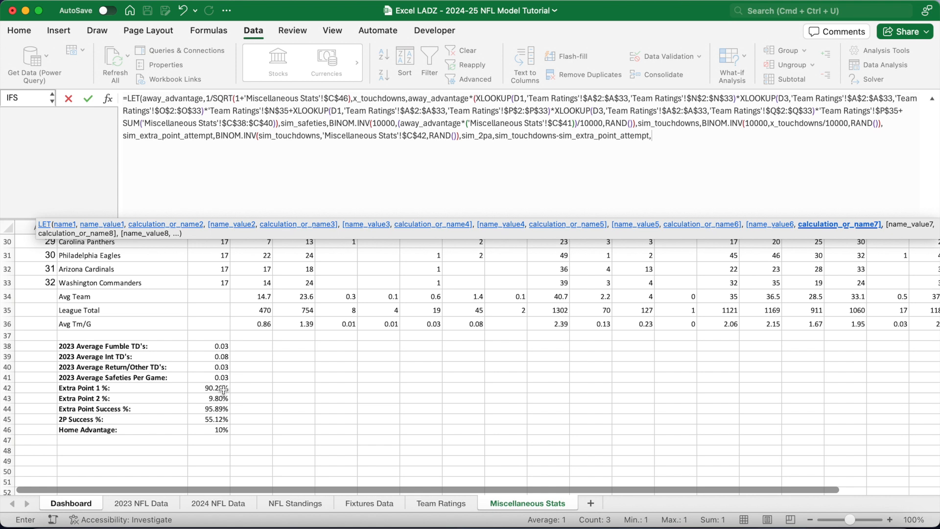
# Step: Define sim_extra_points in the LET formula as BINOM.INV with sim_extra_point_attempt trials, Extra Point Success % in 'Miscellaneous Stats'!$C$44 as probability and RAND() as alpha
pyautogui.write('sim_extra_p')
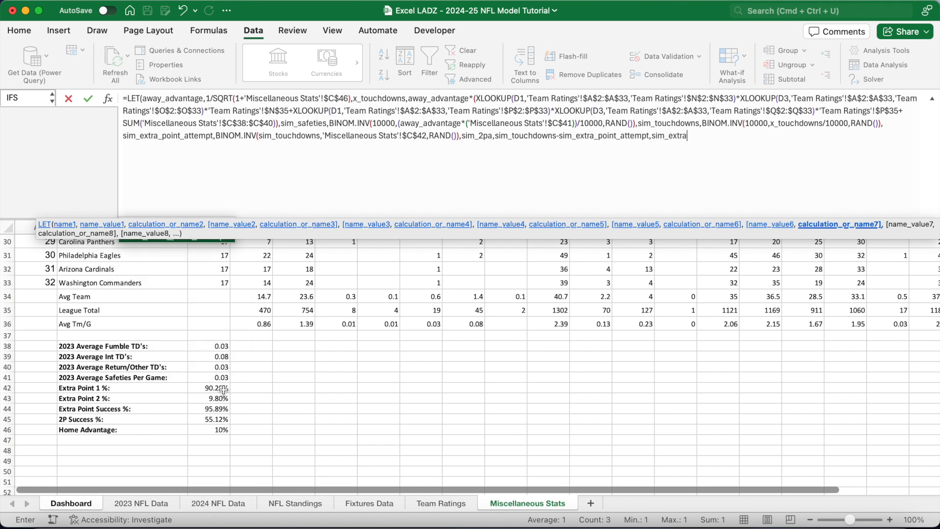
pyautogui.write('oints')
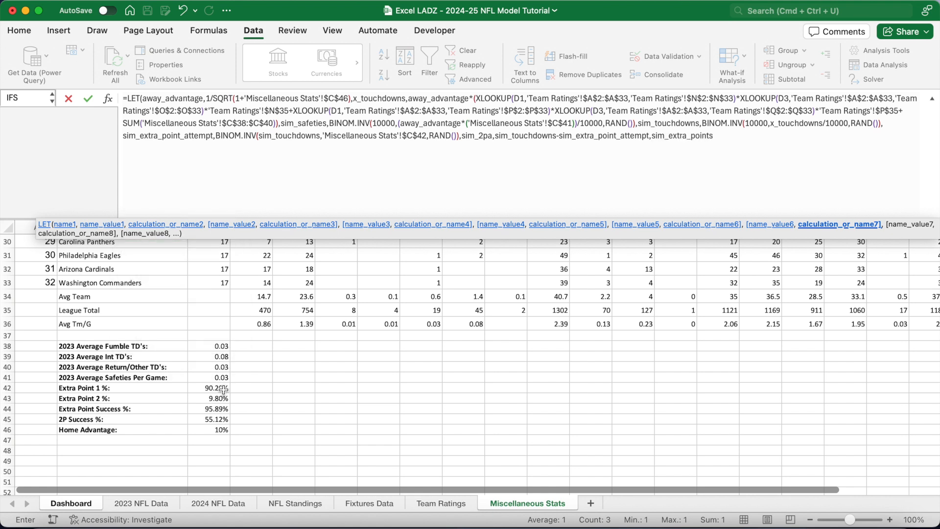
pyautogui.write(',')
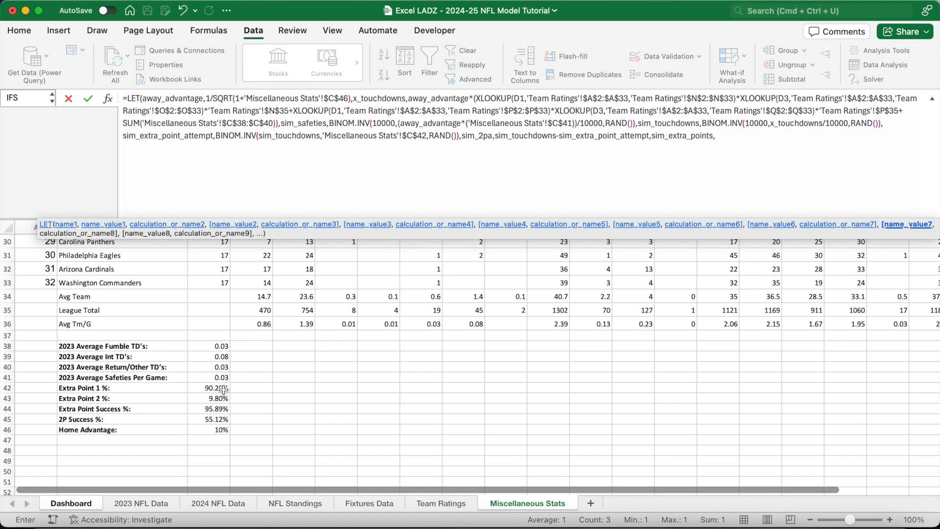
pyautogui.write('BINOM.INV(')
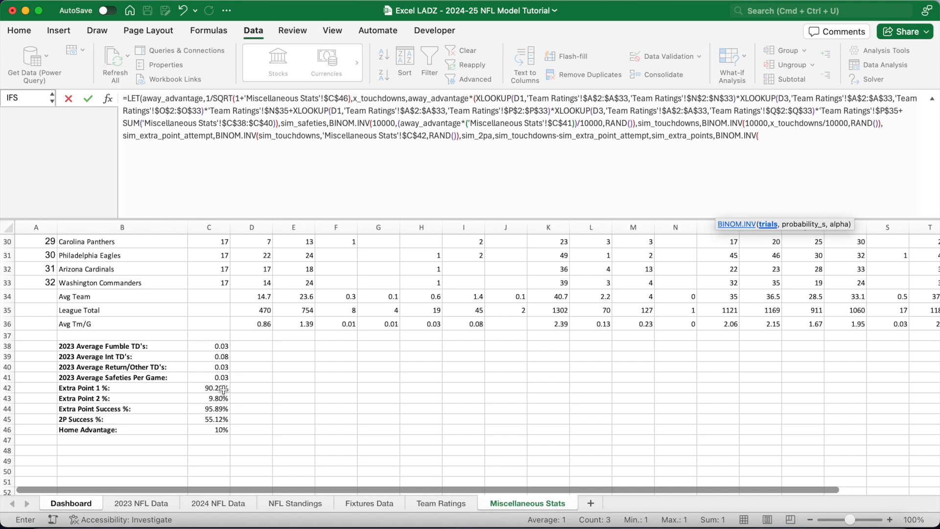
pyautogui.write('sim')
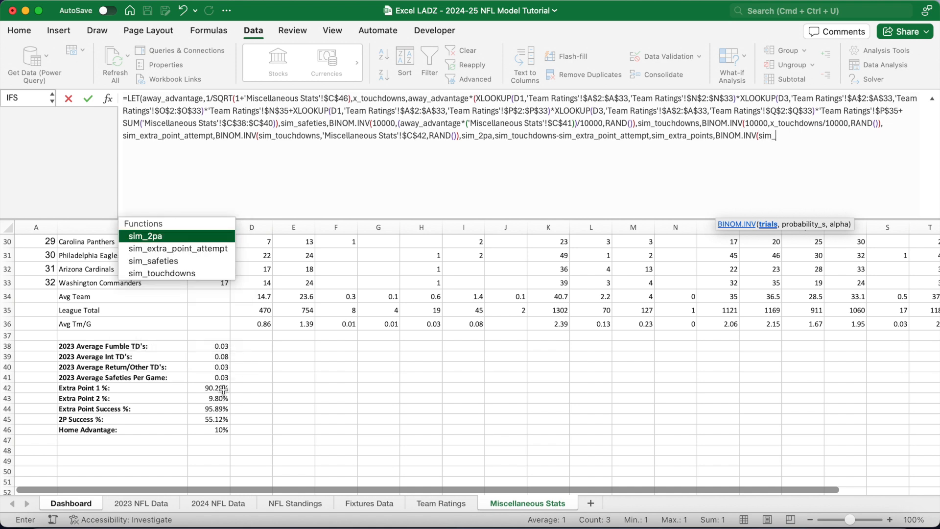
pyautogui.write('_extra_point_attempt')
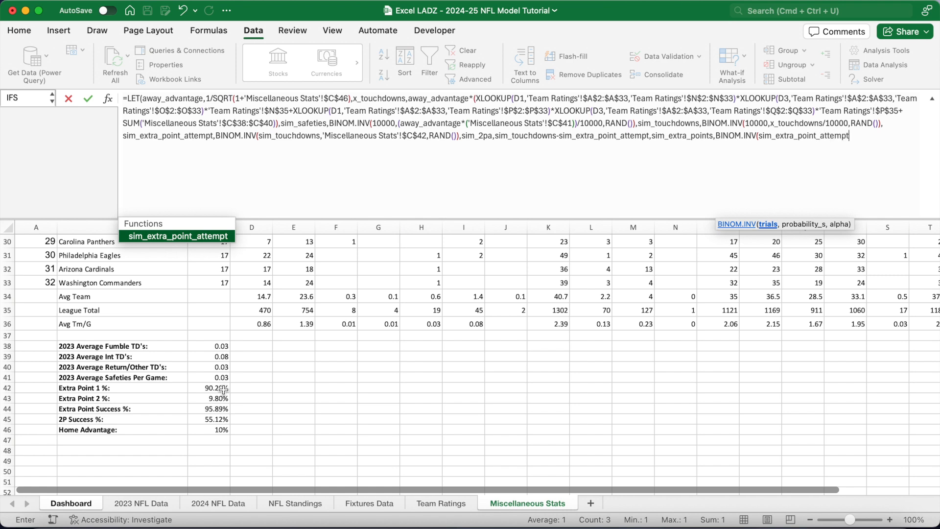
pyautogui.write(',')
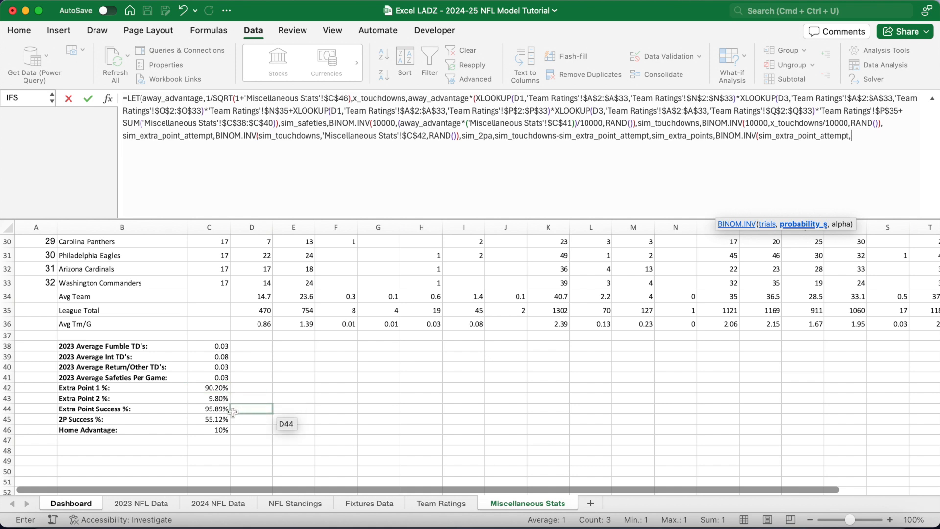
pyautogui.click(223, 409)
pyautogui.press('F4')
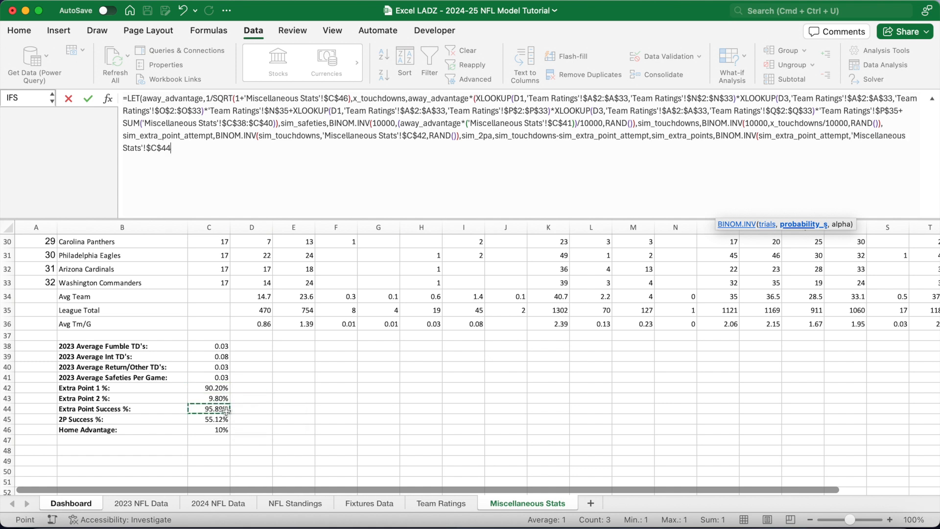
pyautogui.write(',')
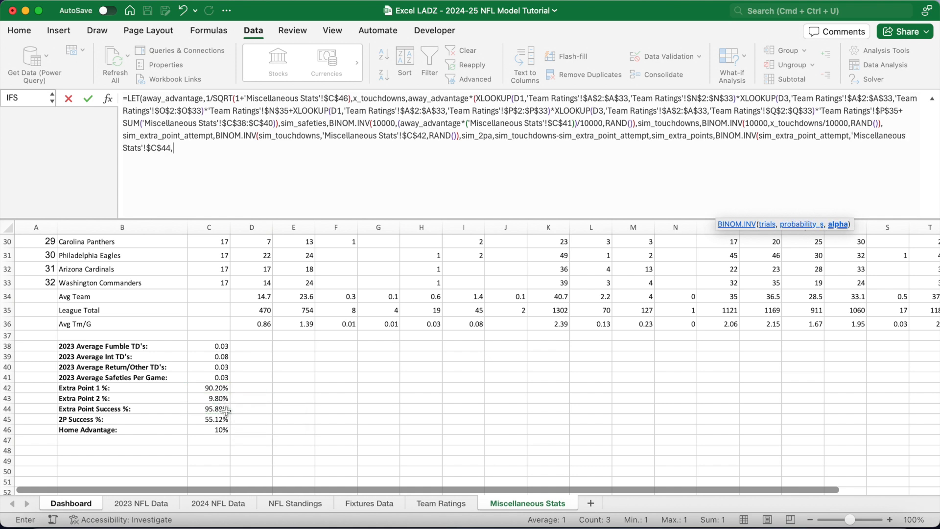
pyautogui.write('RAND()),')
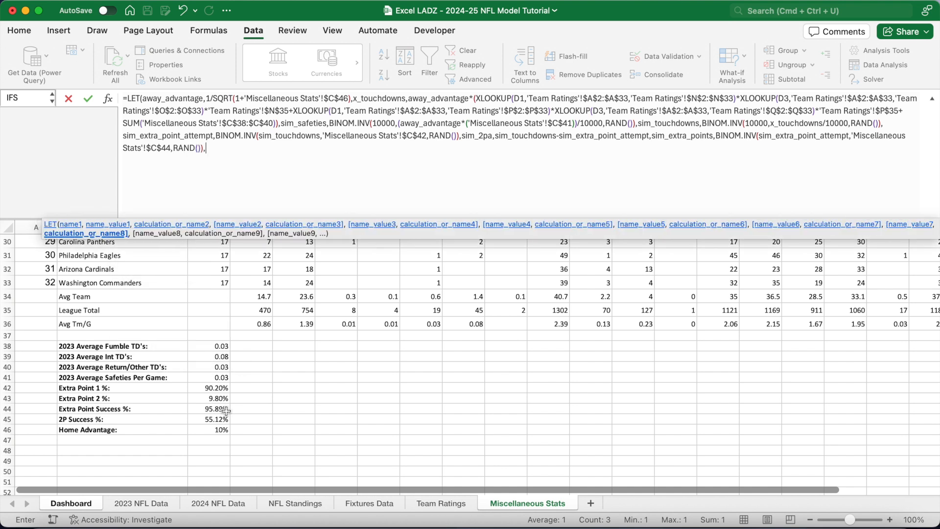
# Step: Add a sim_2pm variable defined as BINOM.INV with sim_2pa trials, 2P Success % in 'Miscellaneous Stats'!$C$45 as probability and RAND() as alpha
pyautogui.write('sim_2pm,')
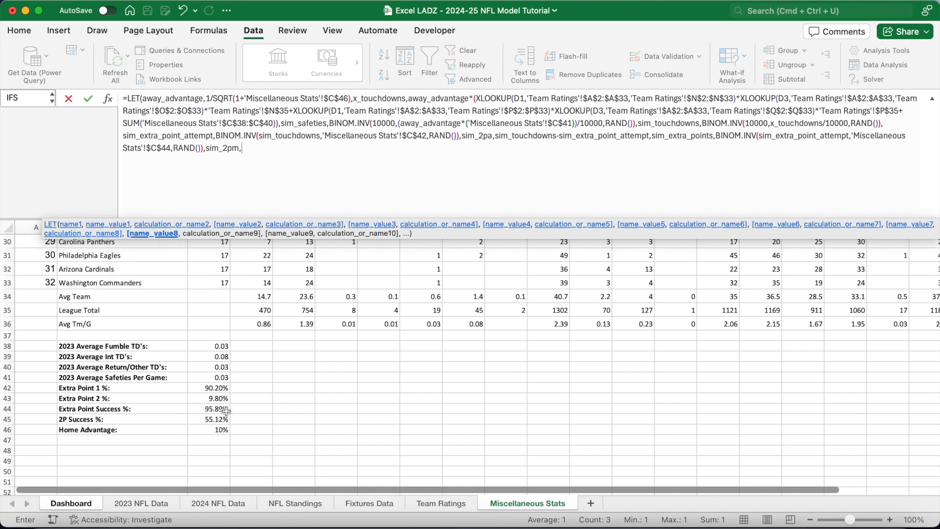
pyautogui.write('BINOM.IN')
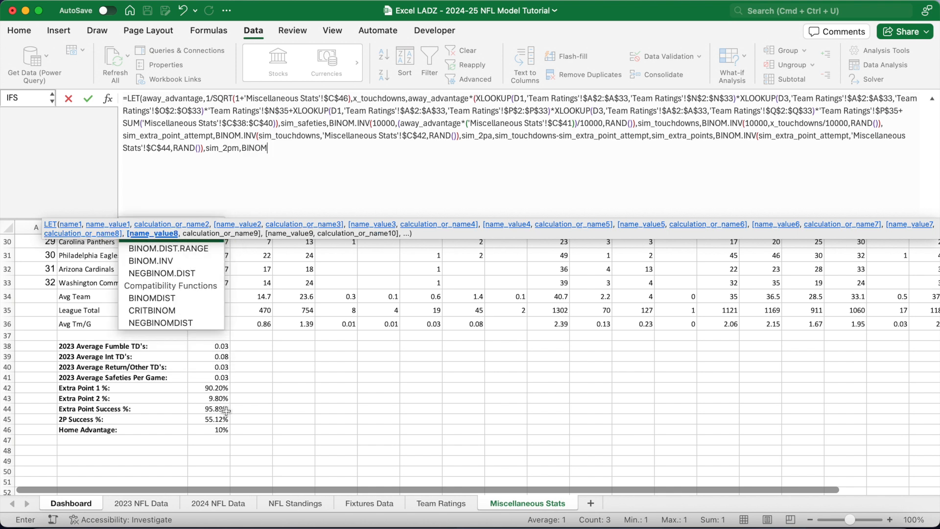
pyautogui.write('V(')
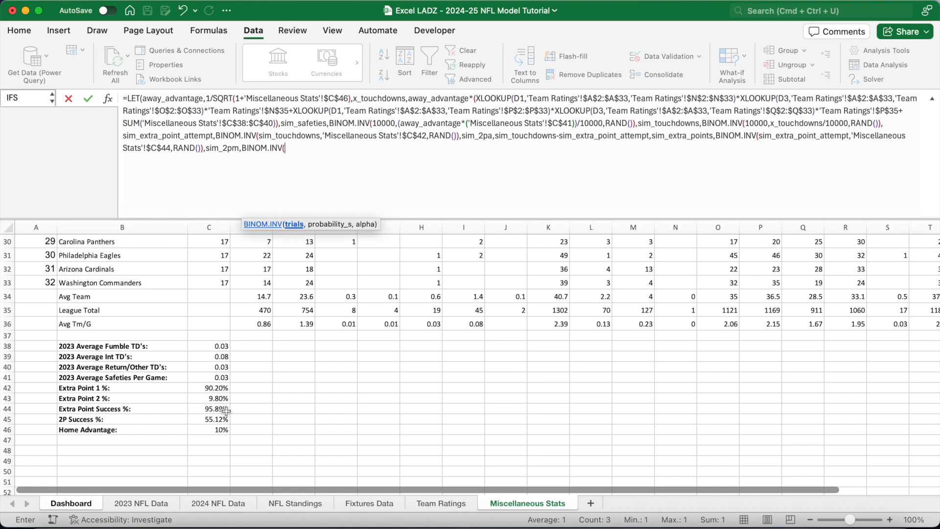
pyautogui.write('sim_2pa')
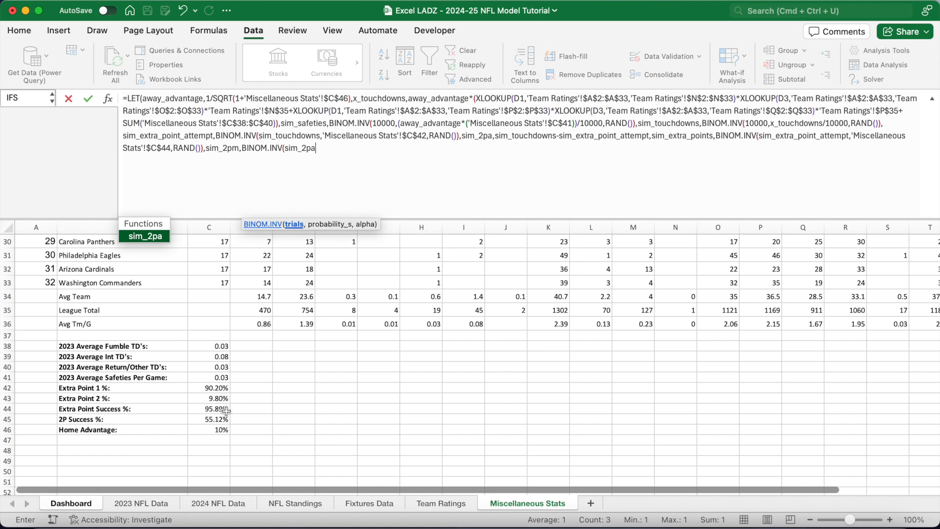
pyautogui.write(',')
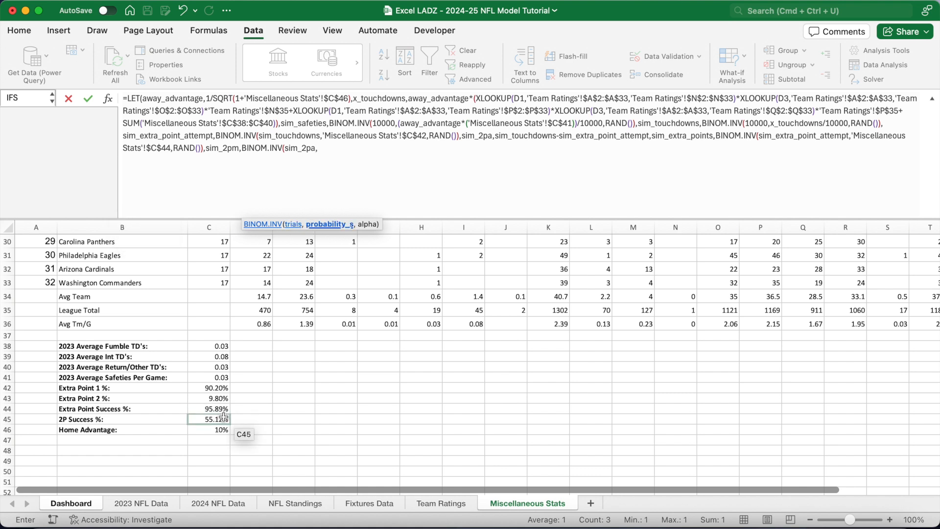
pyautogui.click(223, 417)
pyautogui.write(',RAND')
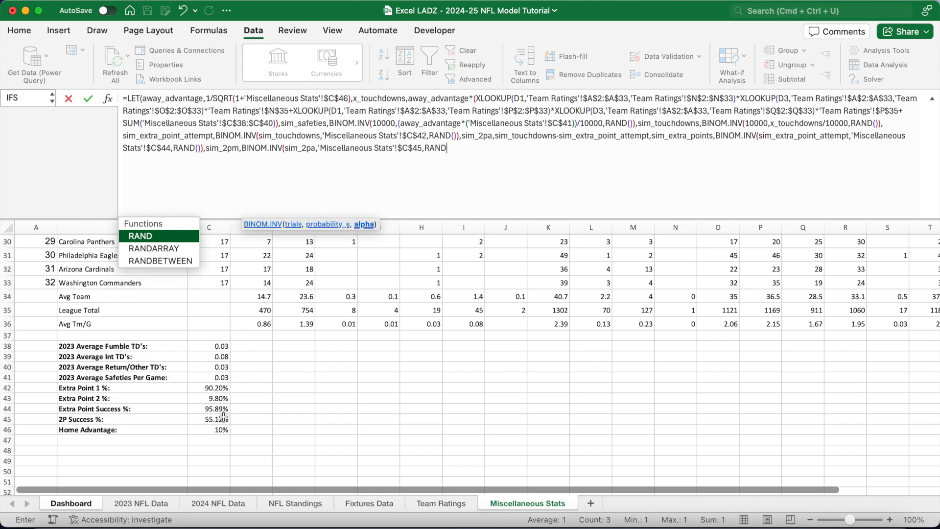
pyautogui.write('())')
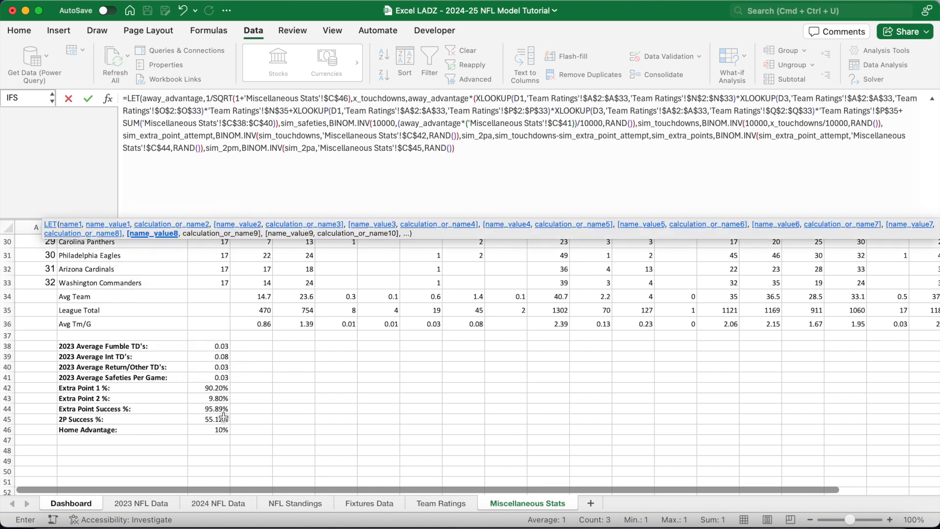
pyautogui.write(',')
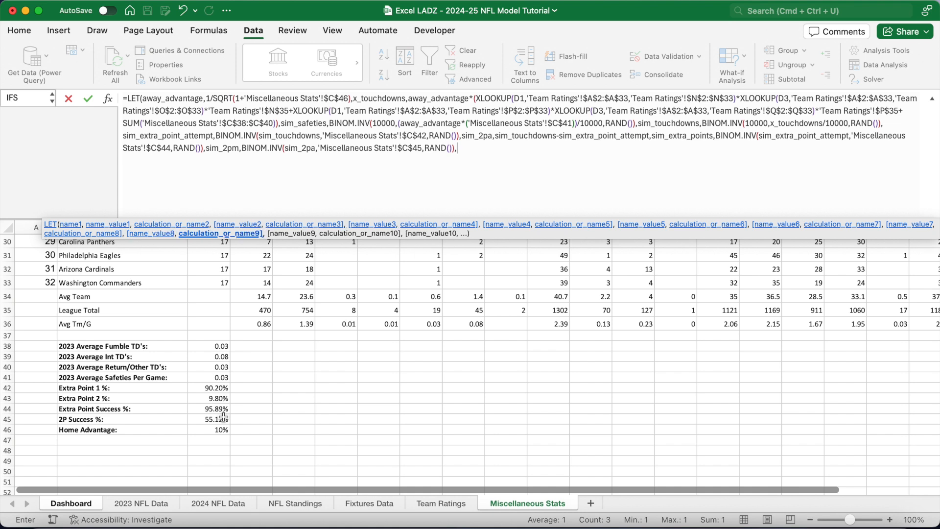
# Step: Add a sim_field_goals variable using BINOM.INV with 10000 trials and begin its probability with (away_advantage*
pyautogui.write('sim_')
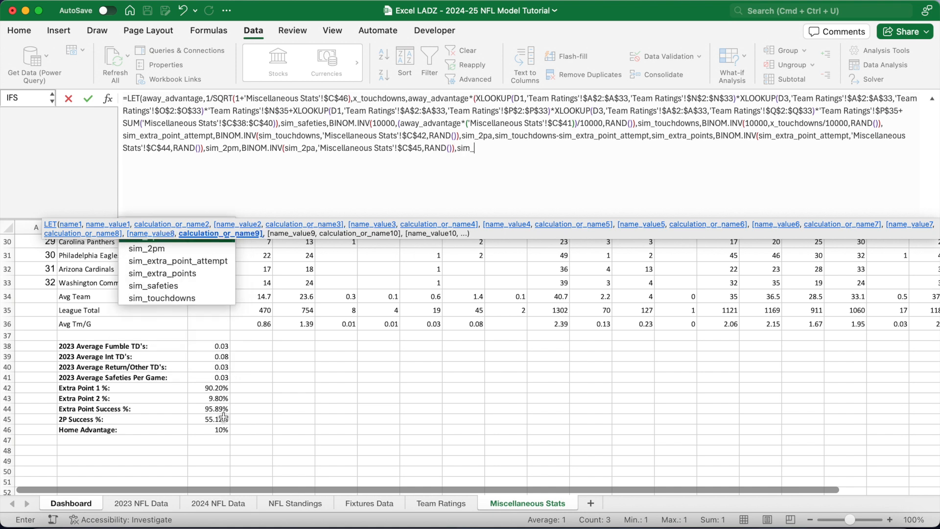
pyautogui.write('field_goals')
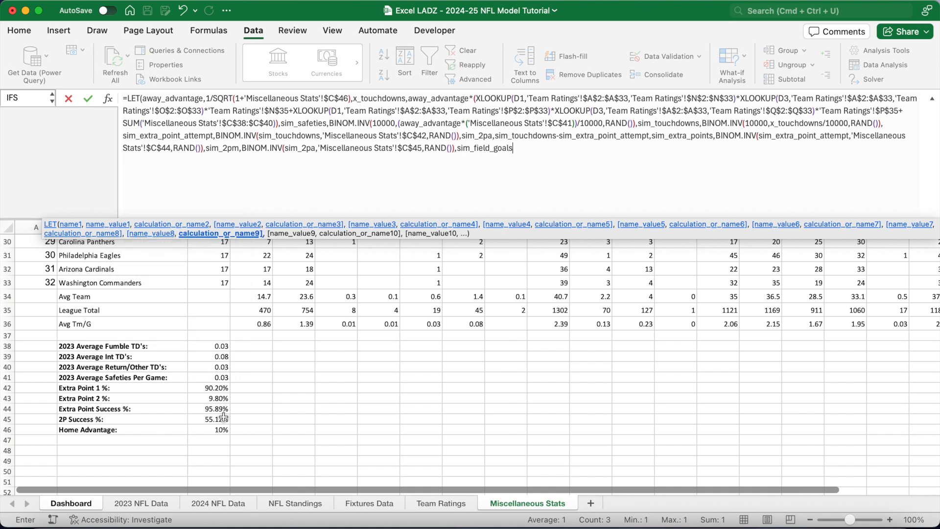
pyautogui.write(',')
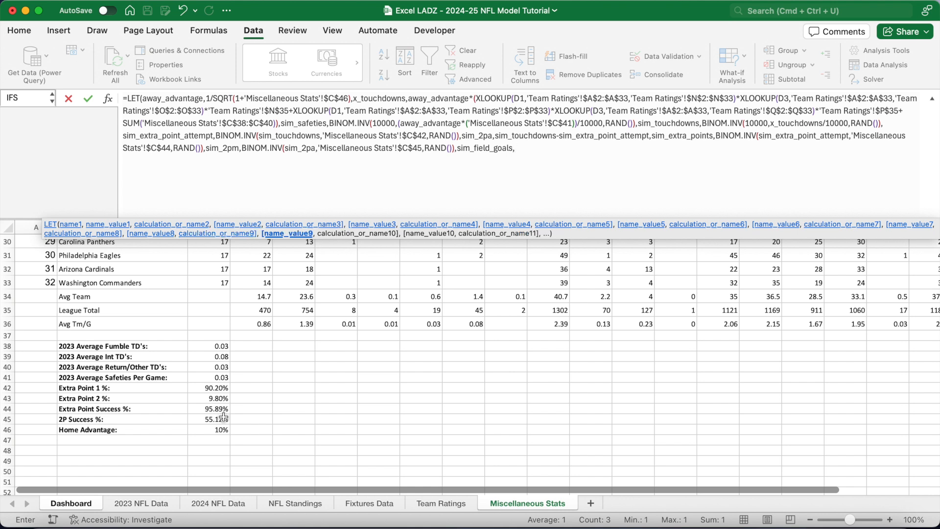
pyautogui.write('BINOM.INV(')
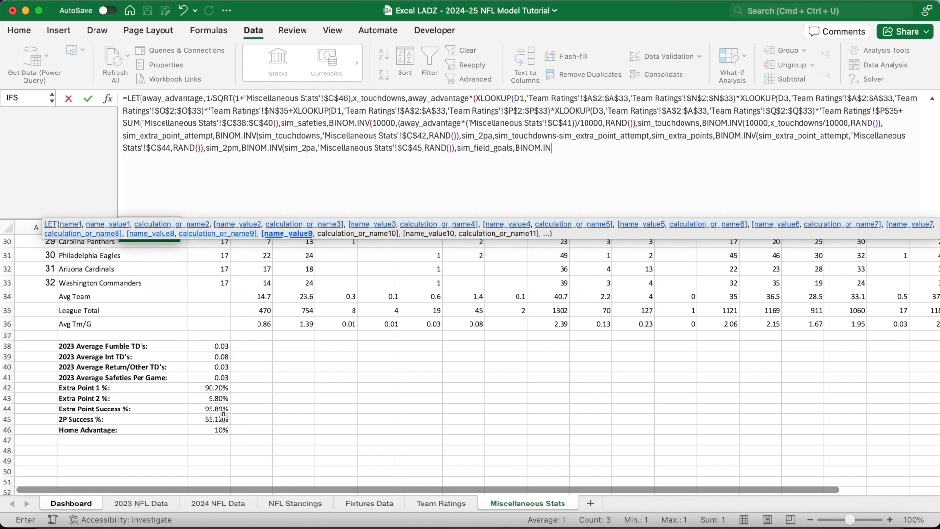
pyautogui.write('10000,')
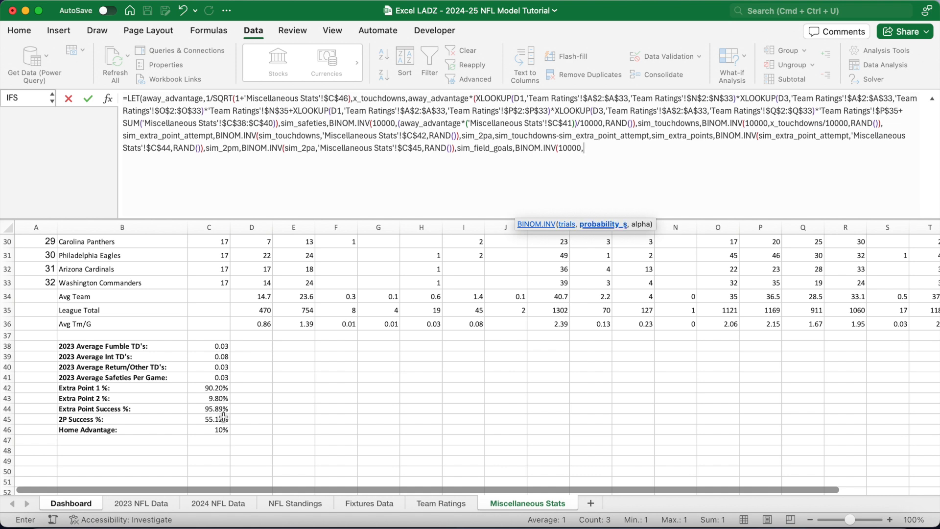
pyautogui.write('(away_')
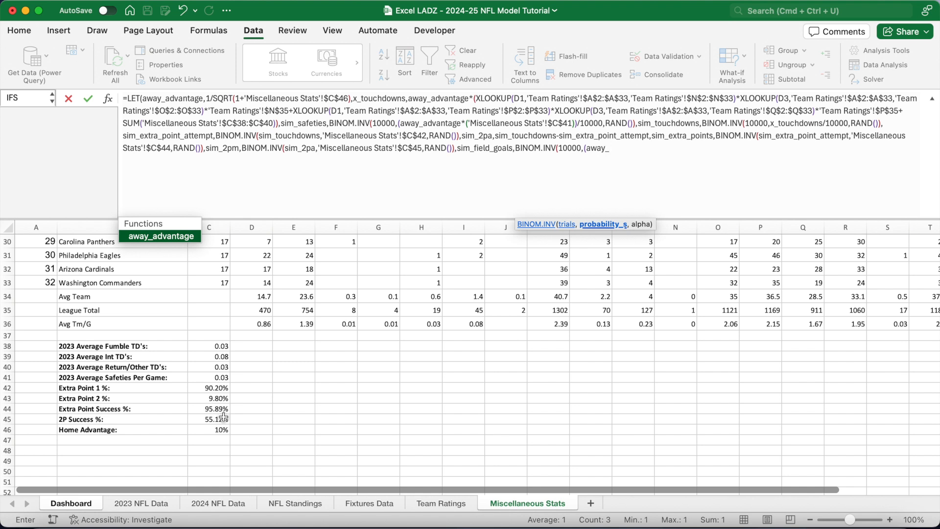
pyautogui.write('advantage*')
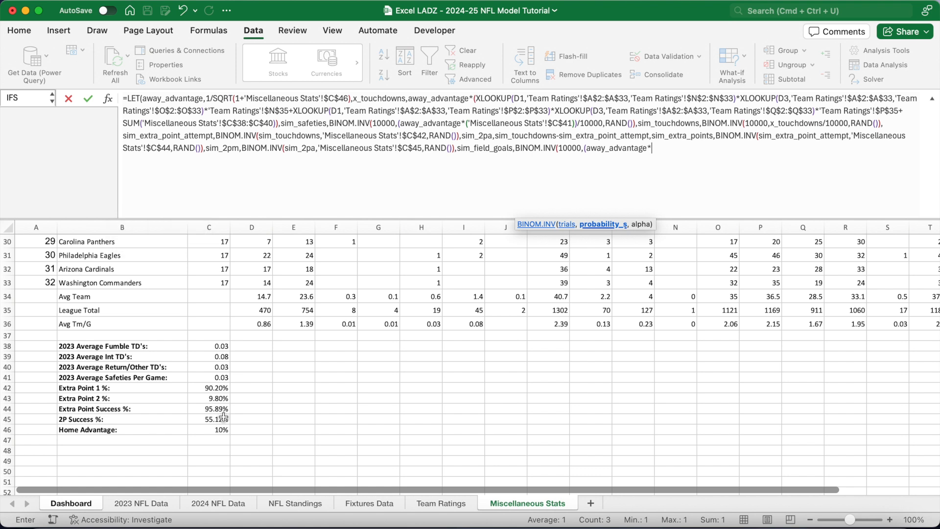
# Step: Continue the sim_field_goals probability with an XLOOKUP that uses the Dashboard's Away team cell D1 as lookup value
pyautogui.write('XLOOKUP(')
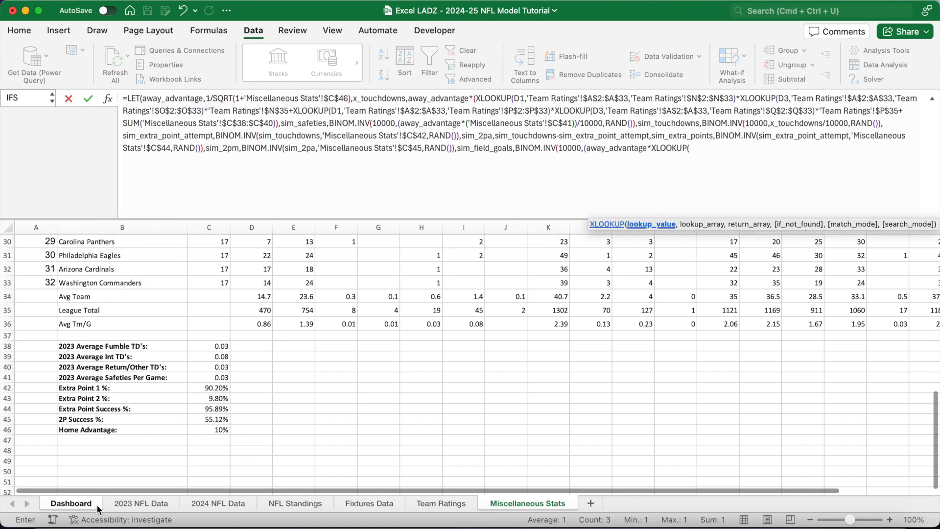
pyautogui.click(71, 503)
pyautogui.moveTo(732, 148); pyautogui.dragTo(690, 148)
pyautogui.write('D1')
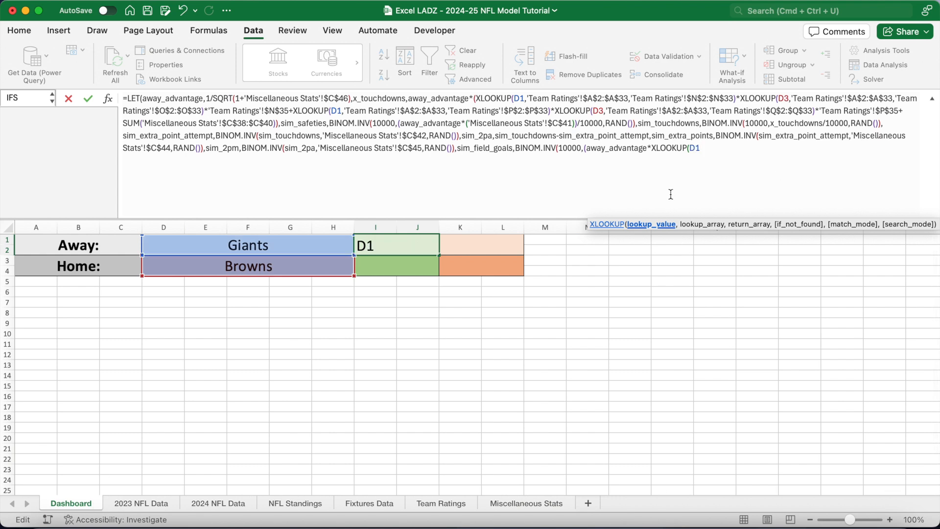
pyautogui.write(',')
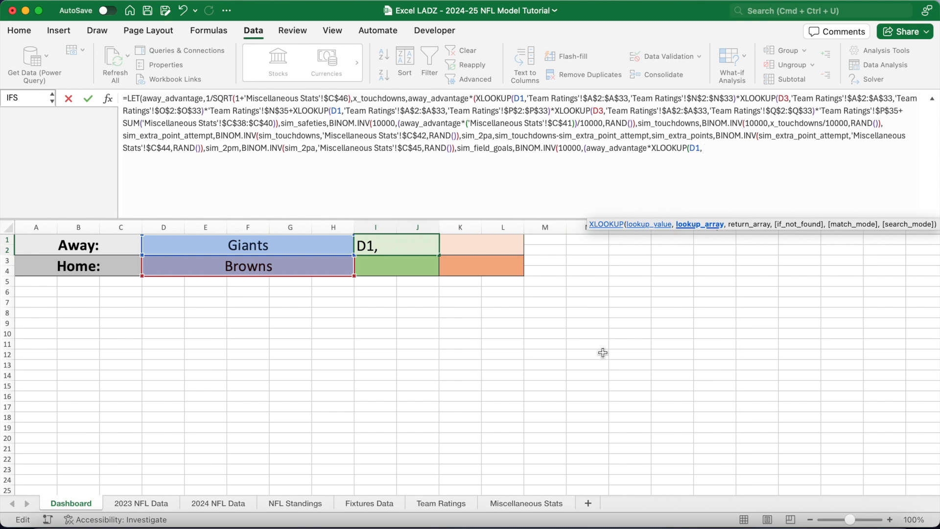
# Step: Set the XLOOKUP's lookup array to the team names in 'Team Ratings'!$A$2:$A$33 as an absolute reference
pyautogui.click(464, 506)
pyautogui.scroll(10, 199, 352)
pyautogui.hscroll(-6, 196, 349)
pyautogui.moveTo(47, 250); pyautogui.dragTo(58, 480)
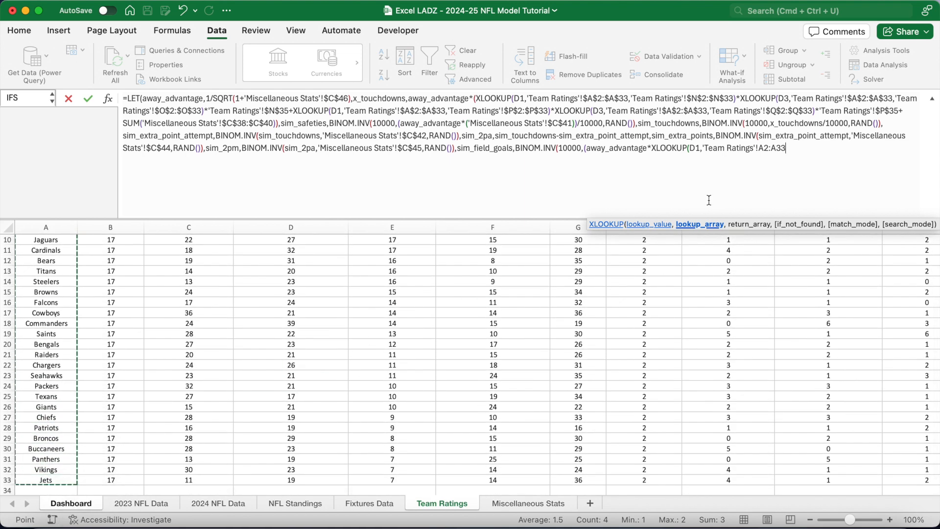
pyautogui.moveTo(786, 148); pyautogui.dragTo(764, 155)
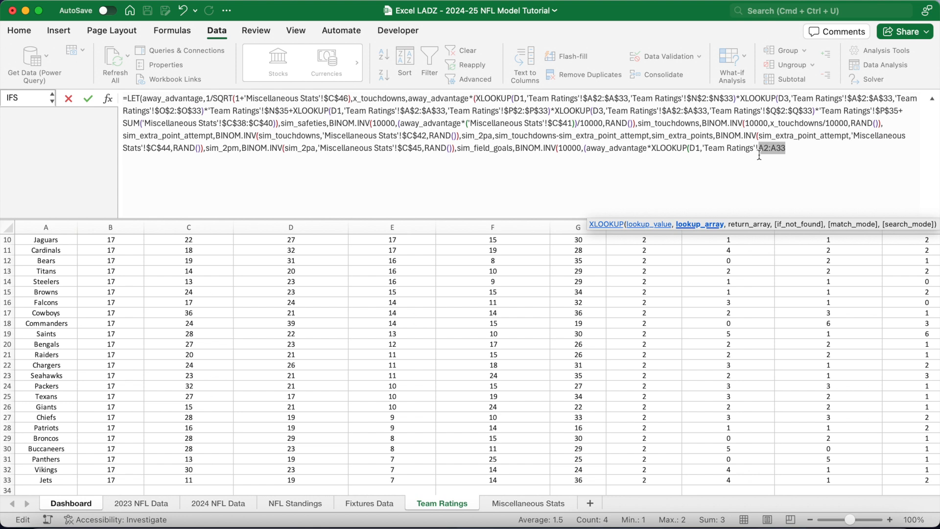
pyautogui.press('F4')
pyautogui.click(833, 150)
pyautogui.write(',')
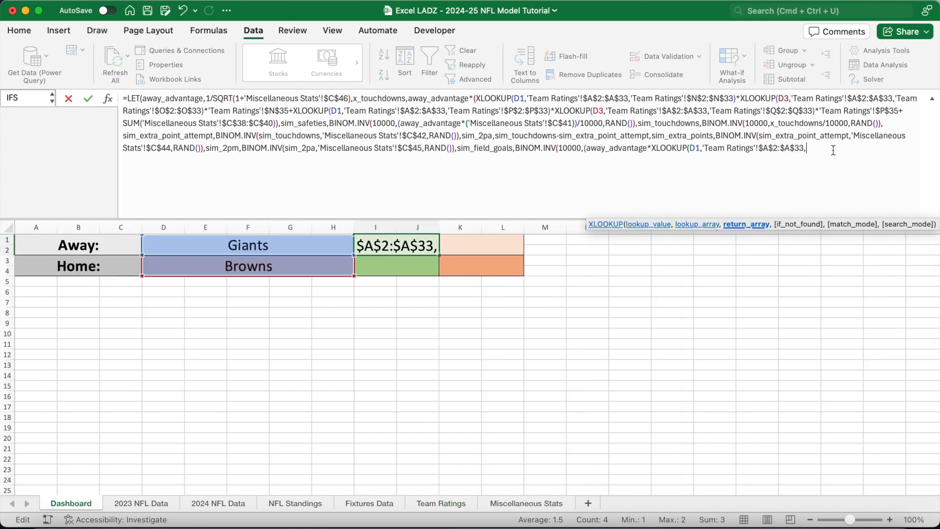
# Step: Set the XLOOKUP's return array to the FGA Av. values in 'Team Ratings'!$R$2:$R$33 as an absolute reference
pyautogui.click(452, 502)
pyautogui.scroll(5, 525, 333)
pyautogui.hscroll(10, 525, 332)
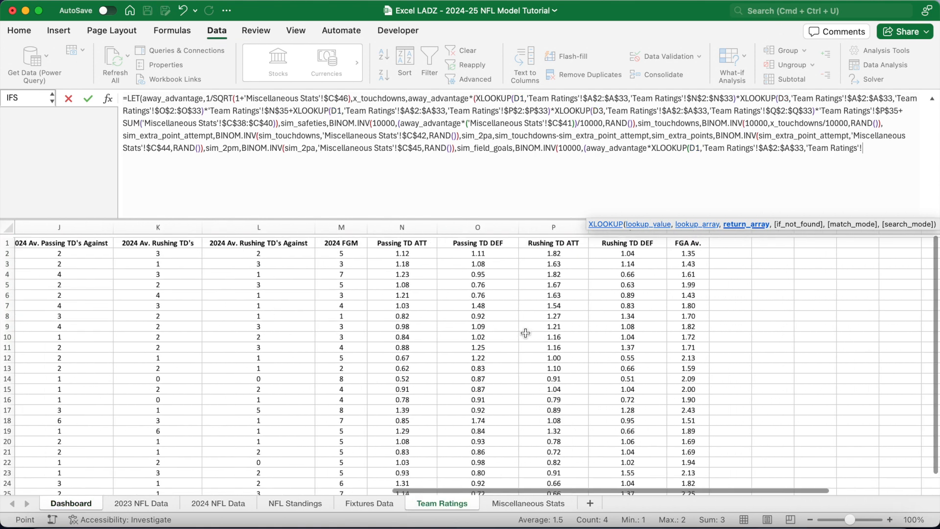
pyautogui.hscroll(5, 525, 333)
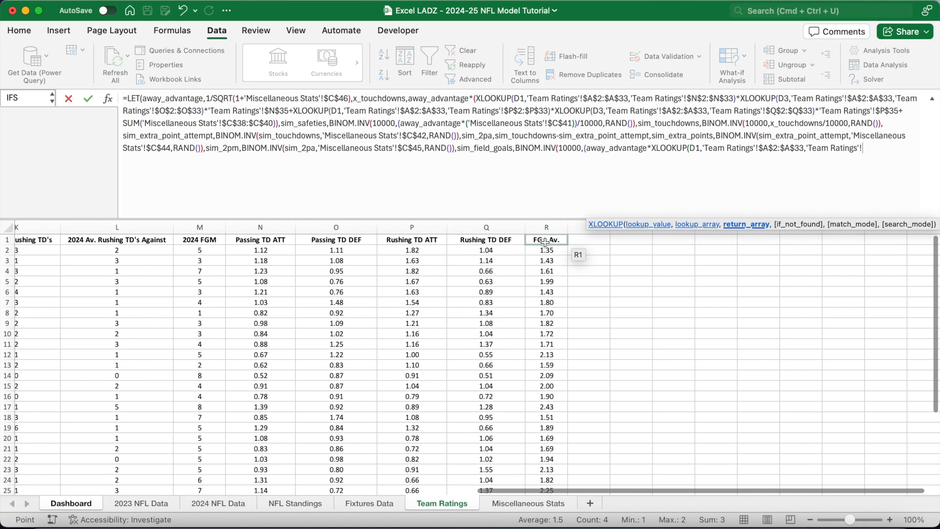
pyautogui.moveTo(547, 250); pyautogui.dragTo(546, 489)
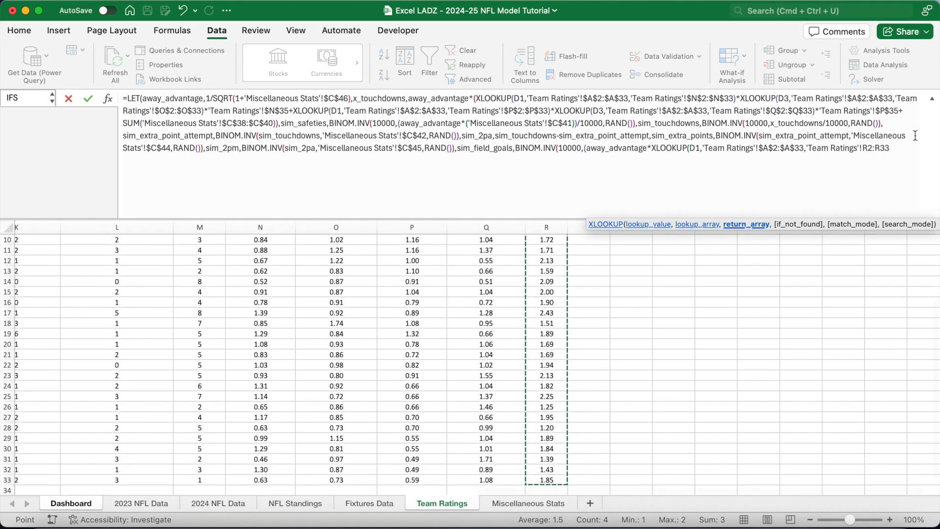
pyautogui.moveTo(890, 148); pyautogui.dragTo(865, 150)
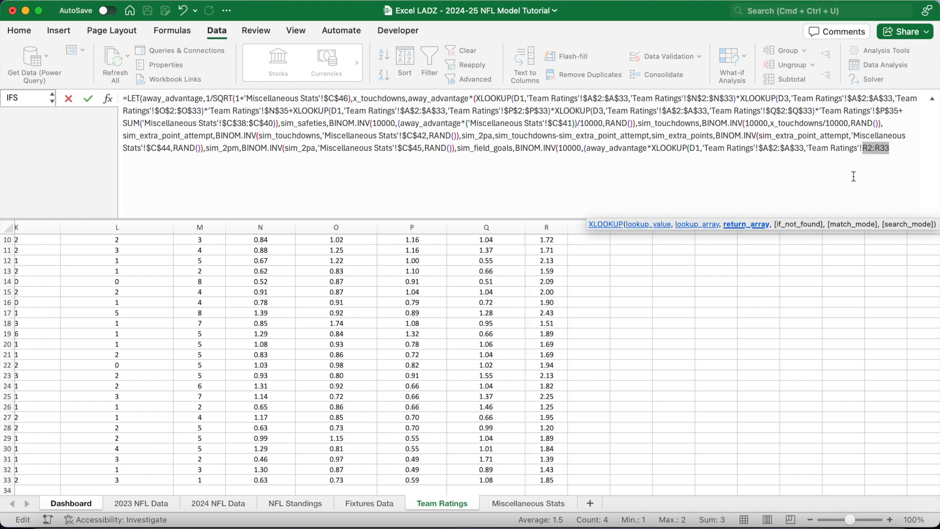
pyautogui.press('F4')
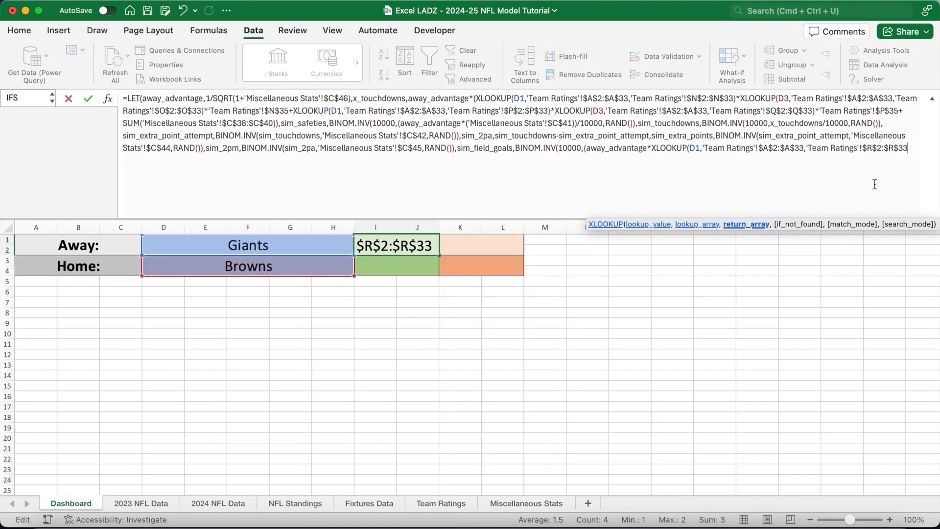
# Step: Complete sim_field_goals by closing the XLOOKUP, dividing the probability by 10000 and using RAND() as alpha
pyautogui.write(')')
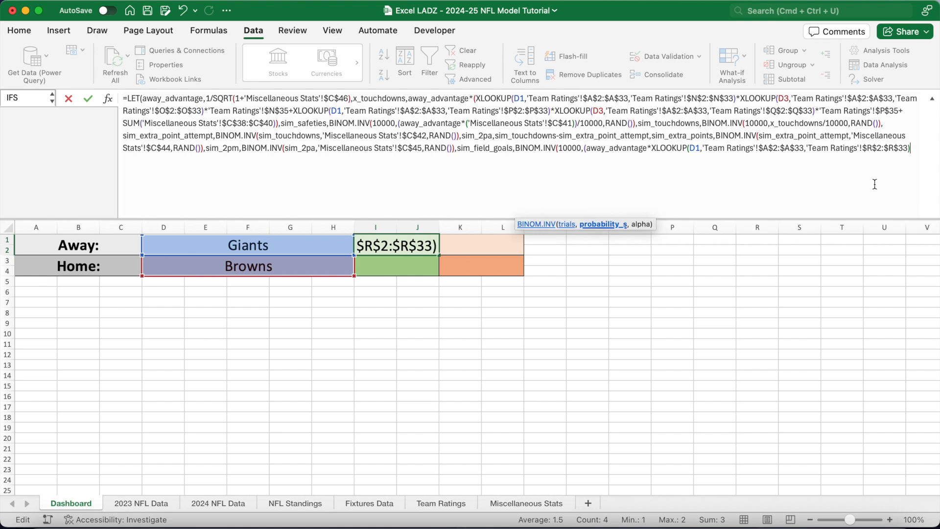
pyautogui.write(')/10000')
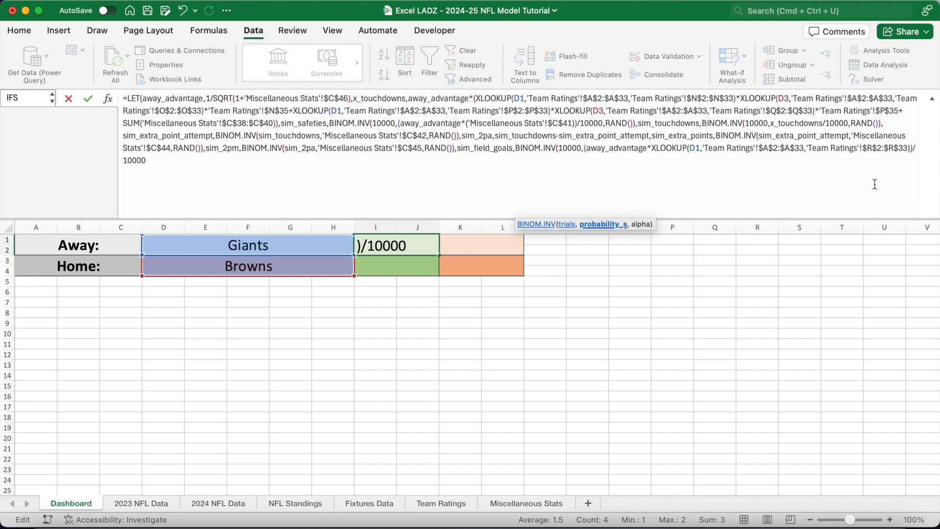
pyautogui.write(',RAND())')
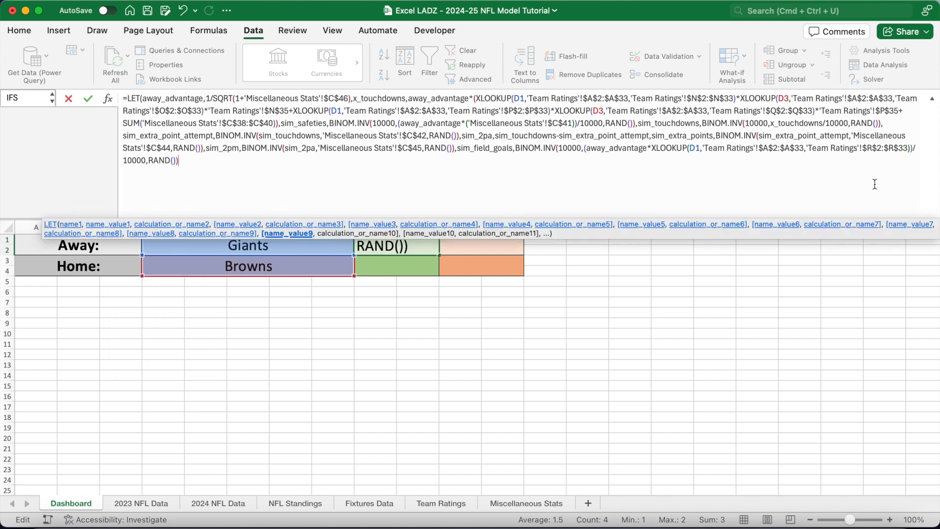
# Step: Add a simulated_score variable to the LET formula, starting its calculation with sim_touchdowns*6
pyautogui.write(',s')
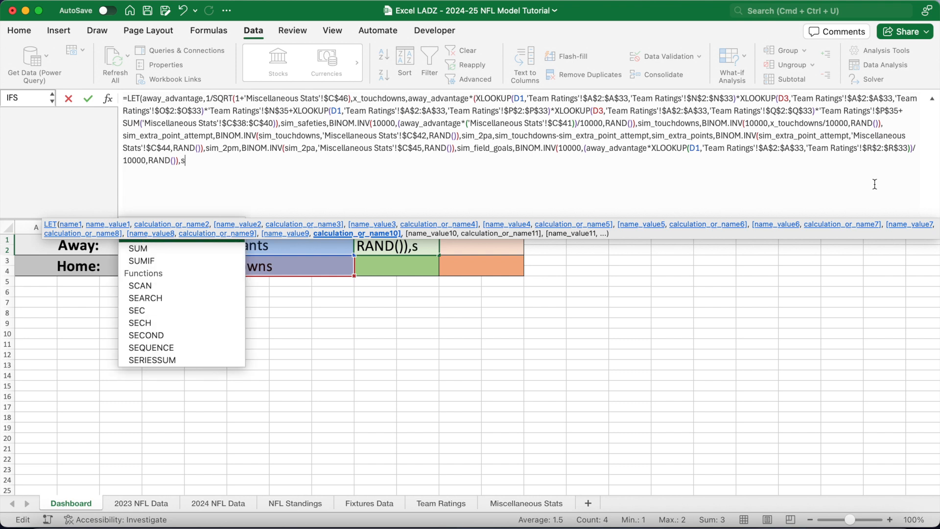
pyautogui.write('imulated_score')
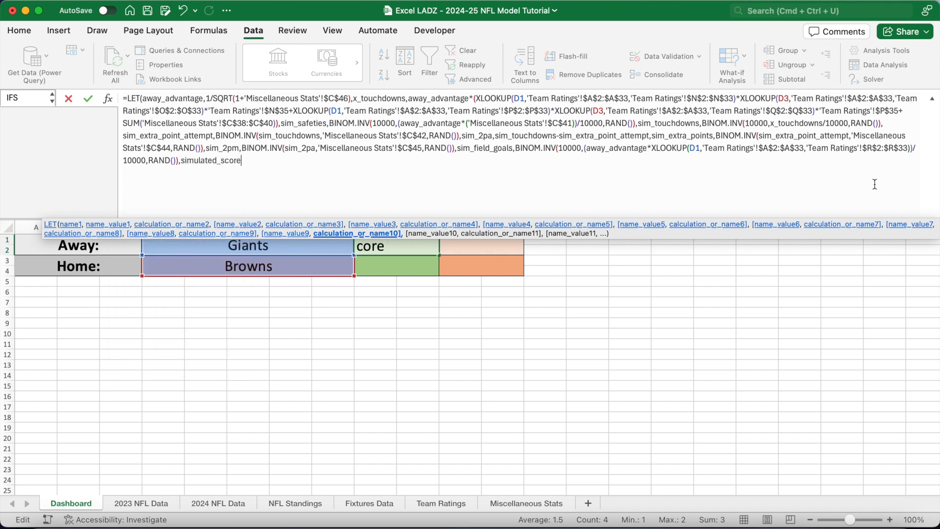
pyautogui.write(',si')
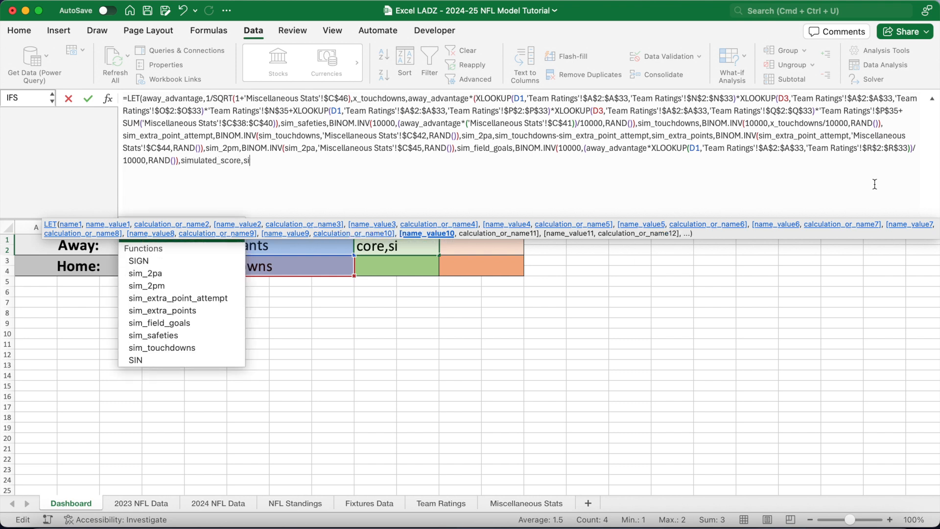
pyautogui.write('m_touc')
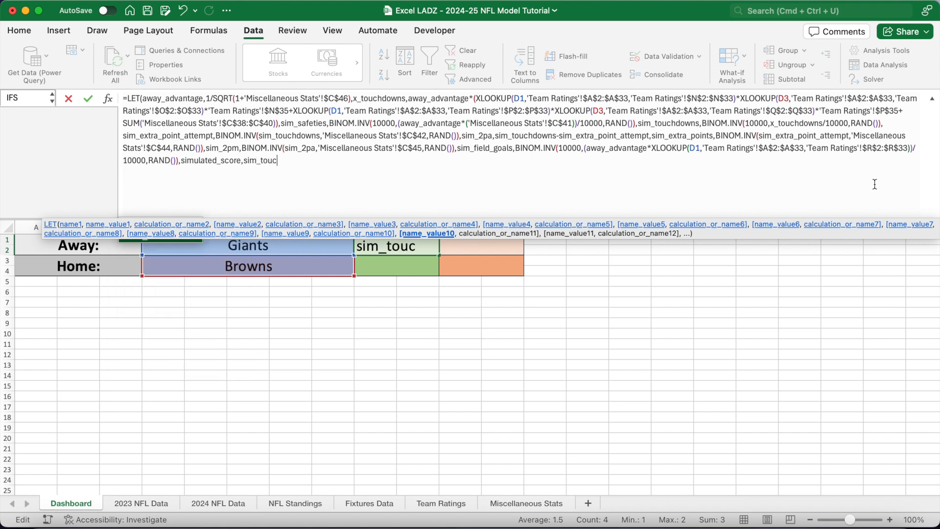
pyautogui.write('hdowns')
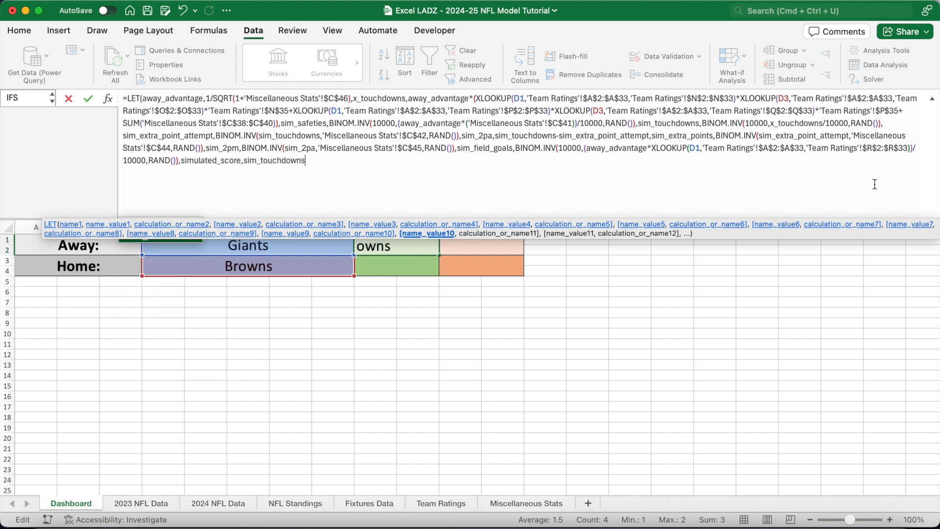
pyautogui.write('*6')
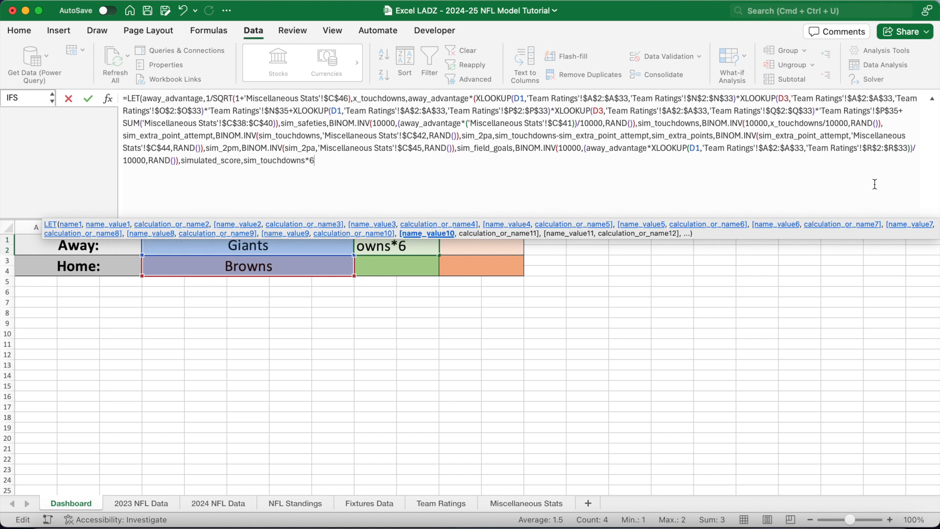
# Step: Extend the simulated_score calculation with +sim_extra_points+sim_2pm*2+sim_safeties*2
pyautogui.write('+sim_ext')
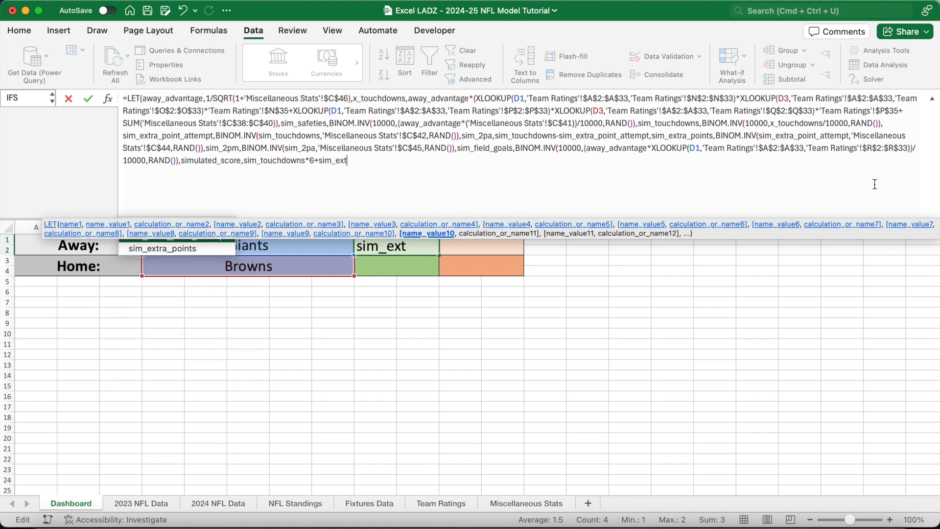
pyautogui.write('ra_points')
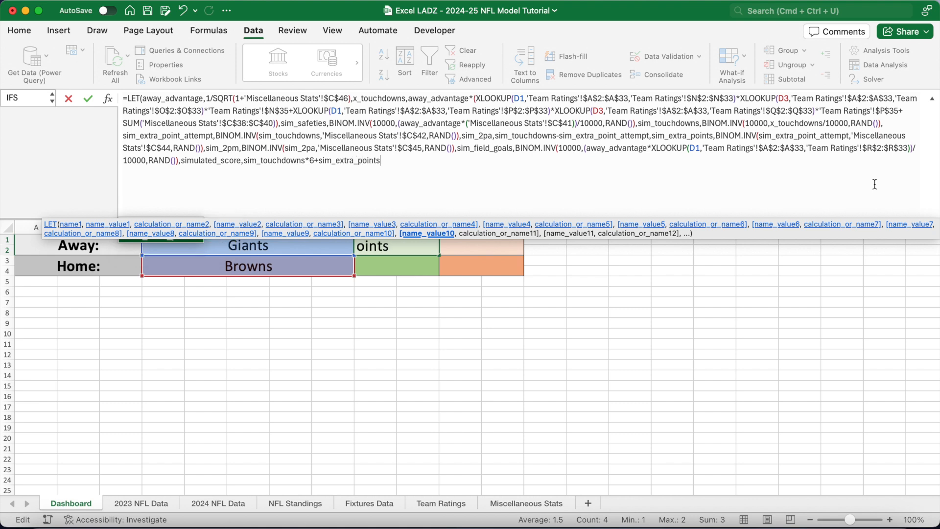
pyautogui.write('+sim_')
pyautogui.write('2p')
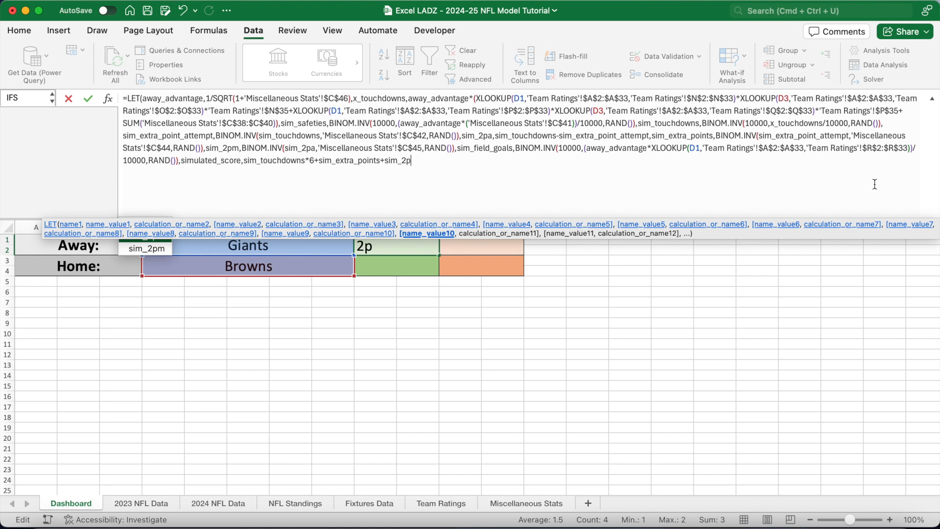
pyautogui.write('m*2+sim_safeties')
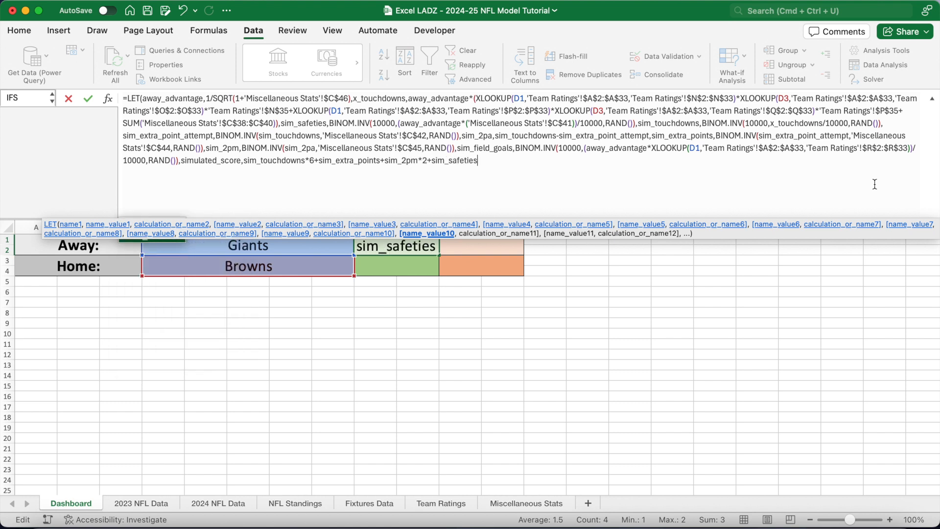
pyautogui.write('*2')
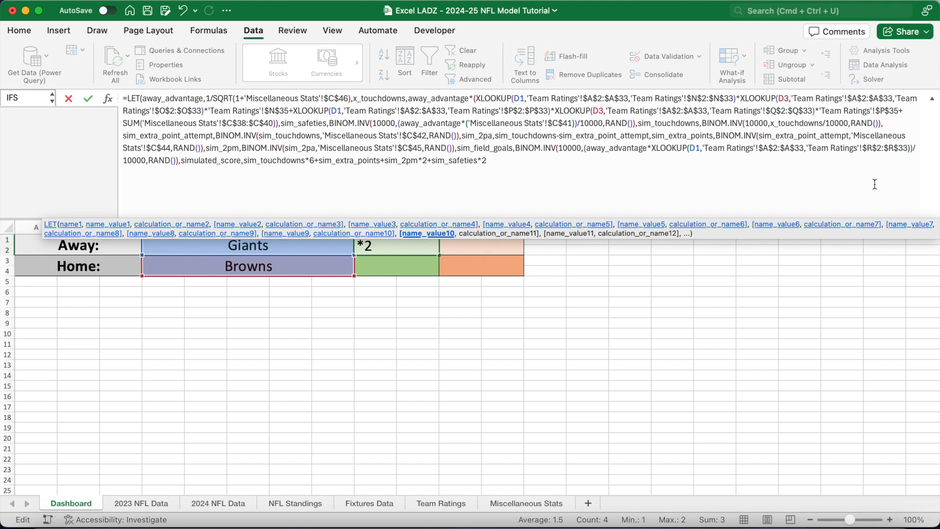
# Step: Finish simulated_score with +sim_field_goals*3, return simulated_score as the LET result and commit the formula
pyautogui.write('+sim_field_goals*')
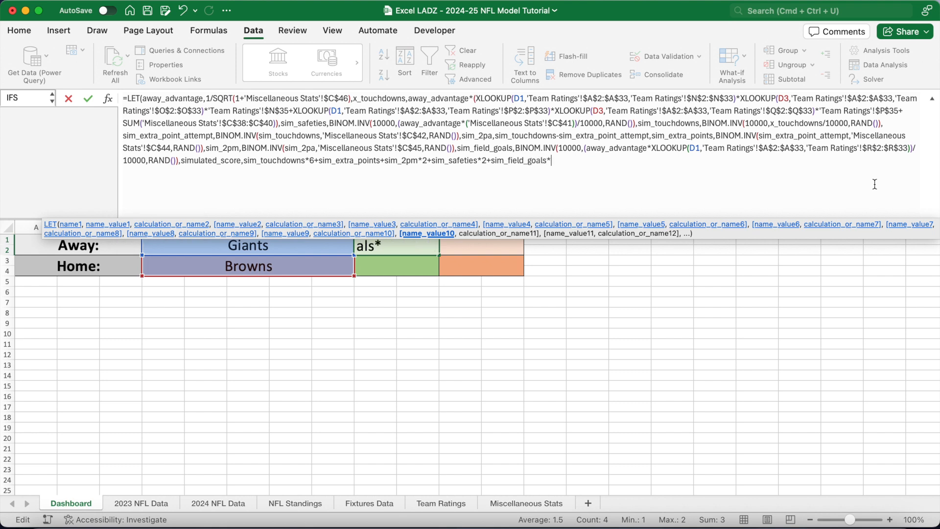
pyautogui.write('3,simulated_score)')
pyautogui.press('Return')
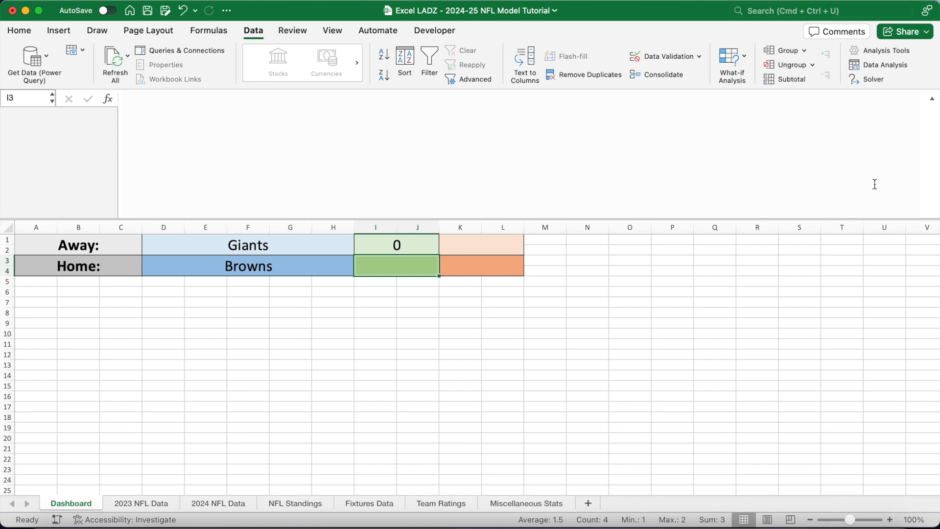
# Step: Review the away score formula and recalculate the Dashboard several times from an empty cell to check the simulated scores
pyautogui.click(427, 245)
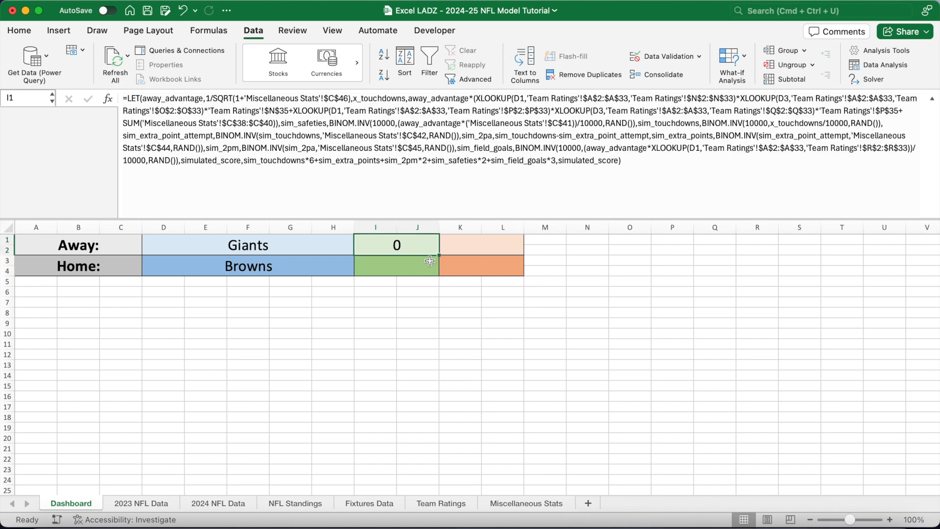
pyautogui.click(426, 311)
pyautogui.press('Delete')
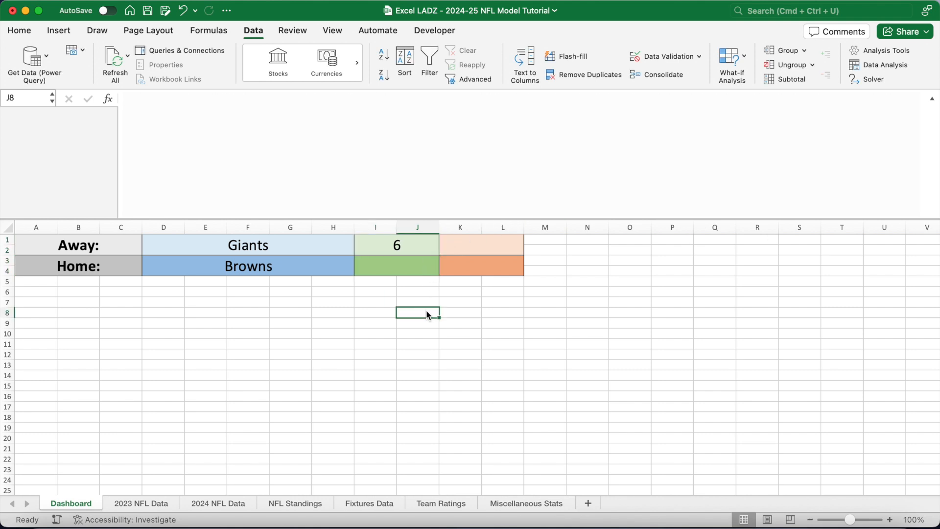
pyautogui.press('Delete')
pyautogui.press('Delete')
pyautogui.press('Delete')
pyautogui.press('Delete')
# Step: Replace the final simulated_score result in the away formula with an expected_score variable beginning with x_touchdowns*6
pyautogui.click(412, 247)
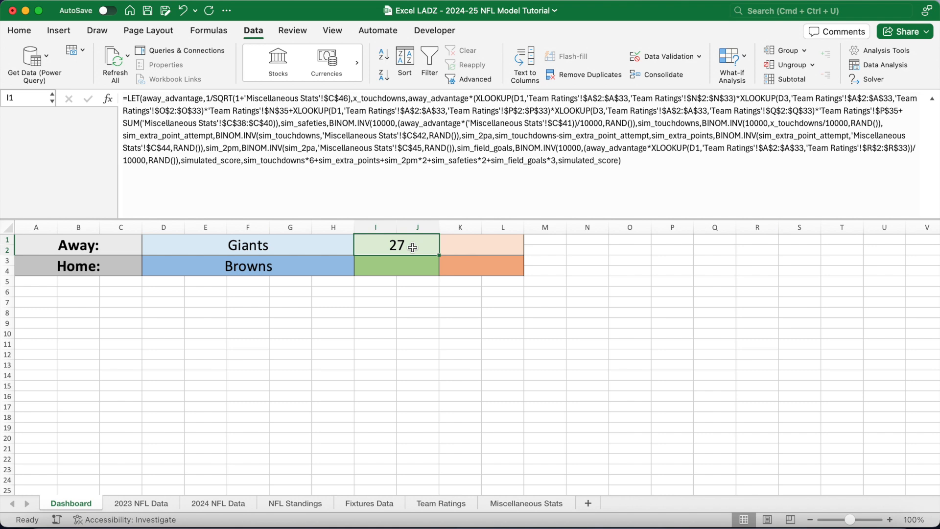
pyautogui.moveTo(636, 163); pyautogui.dragTo(561, 167)
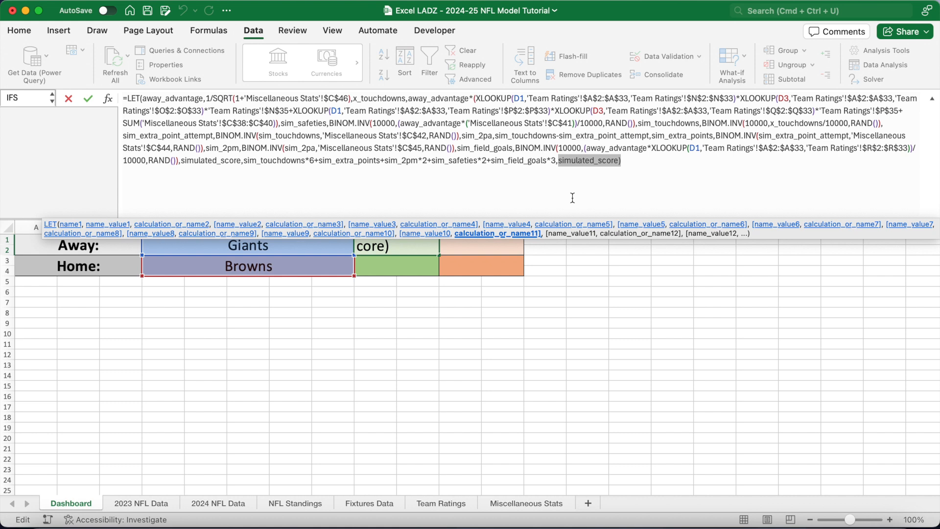
pyautogui.write('ex')
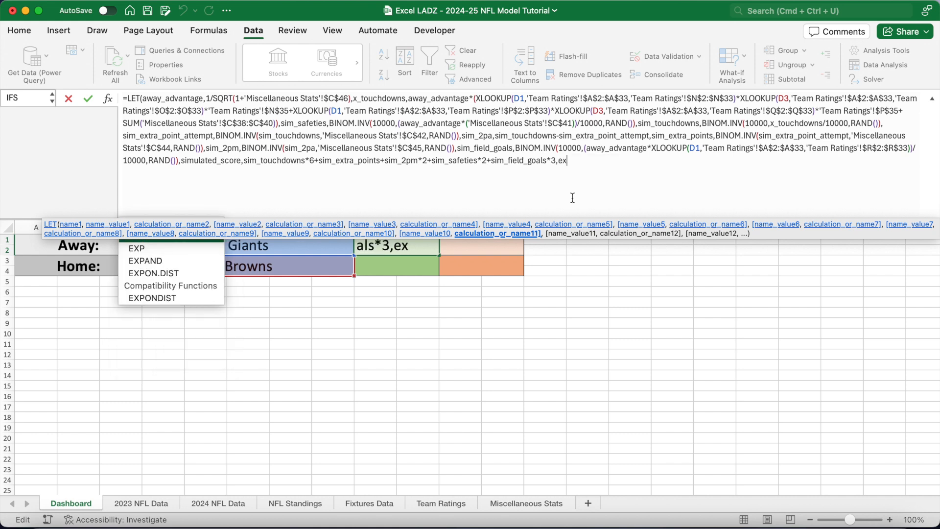
pyautogui.write('pected_score')
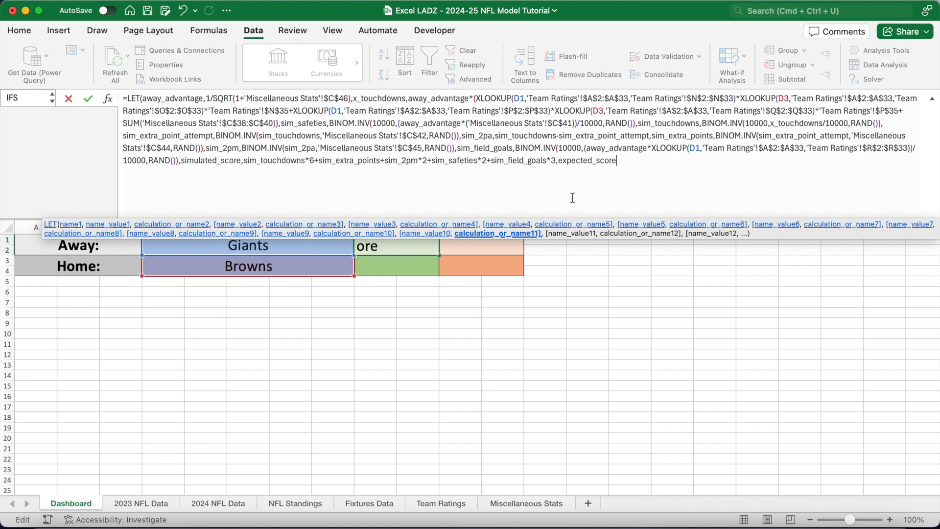
pyautogui.write(',')
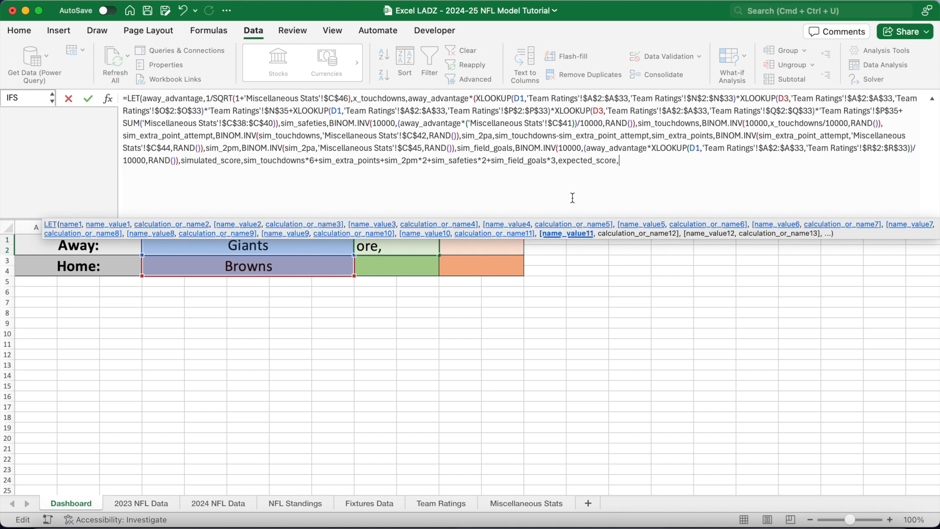
pyautogui.write('x_touchd')
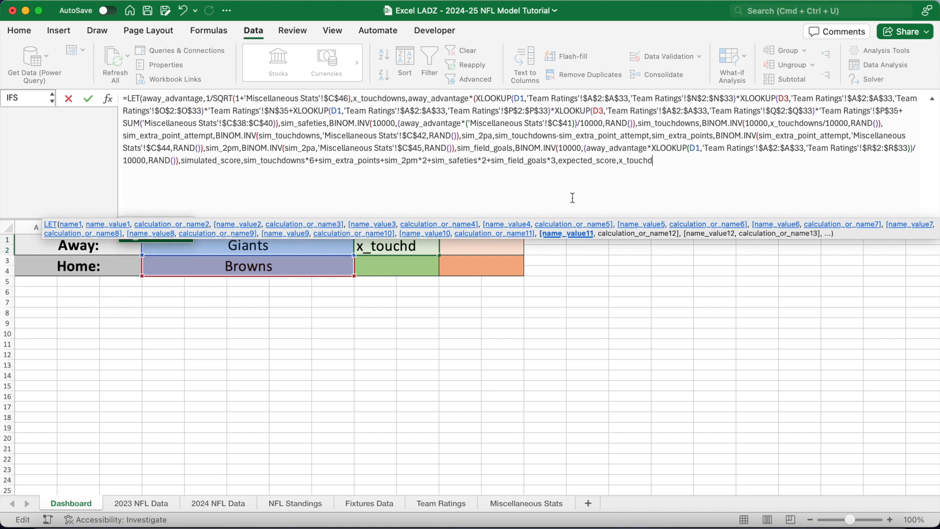
pyautogui.write('owns*6')
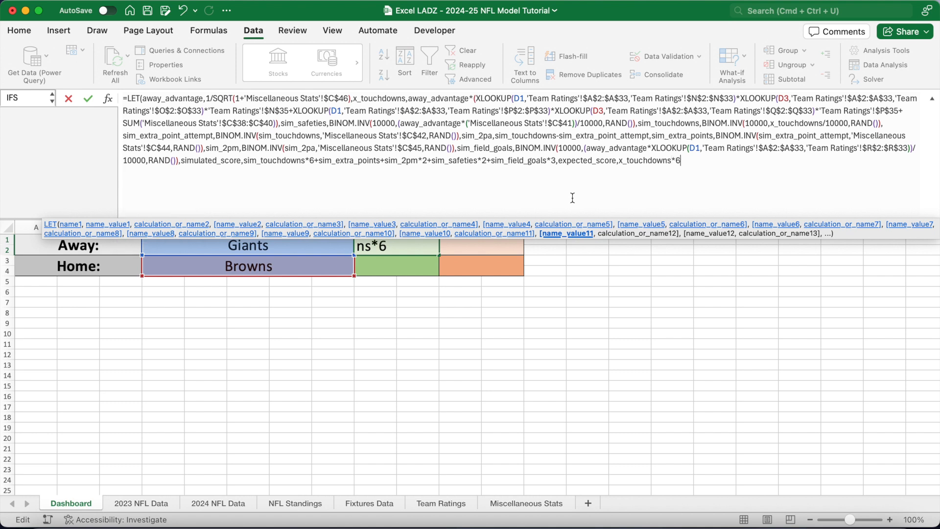
# Step: Add x_touchdowns multiplied by Extra Point 1 % in 'Miscellaneous Stats'!$C$42 and Extra Point Success % in $C$44 to expected_score
pyautogui.write('+x_touchdowns')
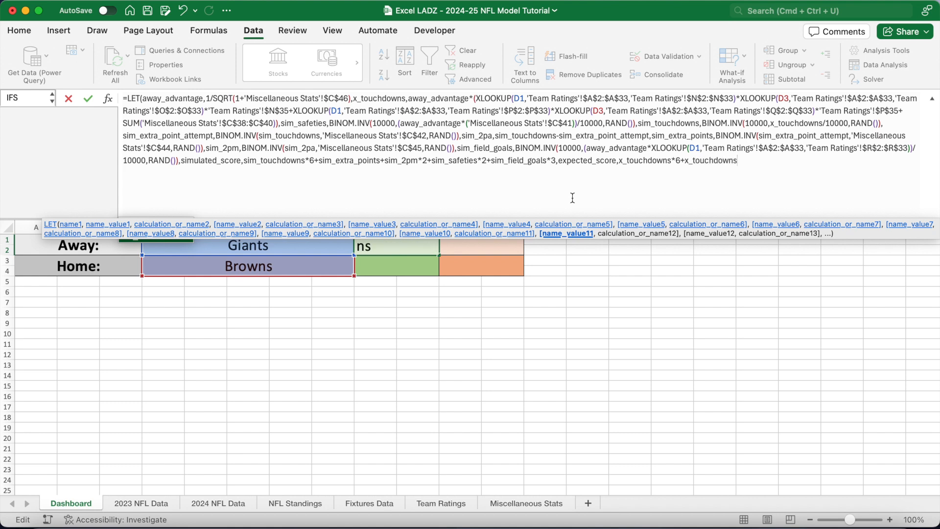
pyautogui.write('*')
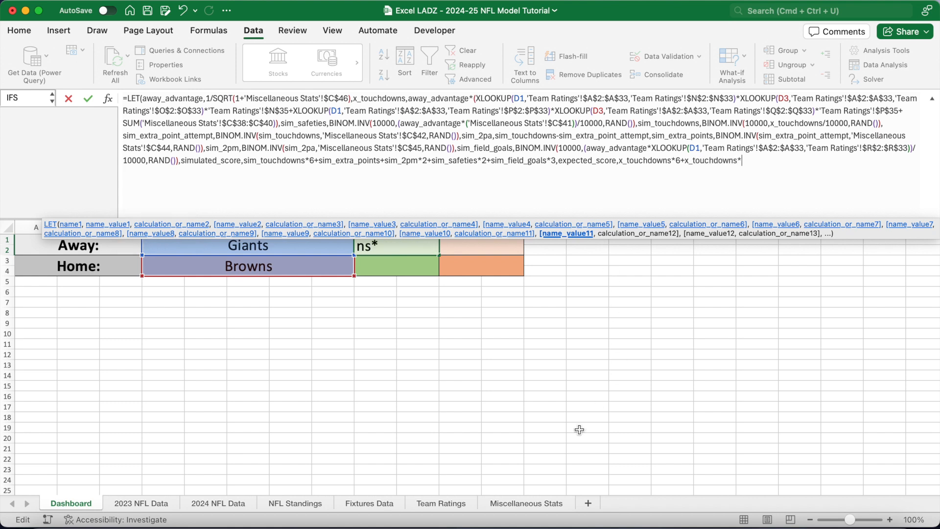
pyautogui.click(541, 502)
pyautogui.click(214, 388)
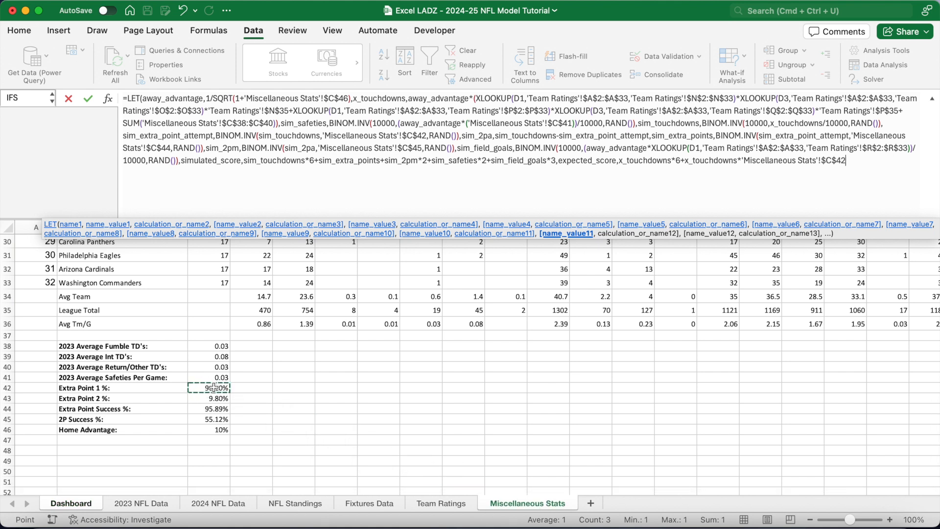
pyautogui.write('*')
pyautogui.click(212, 416)
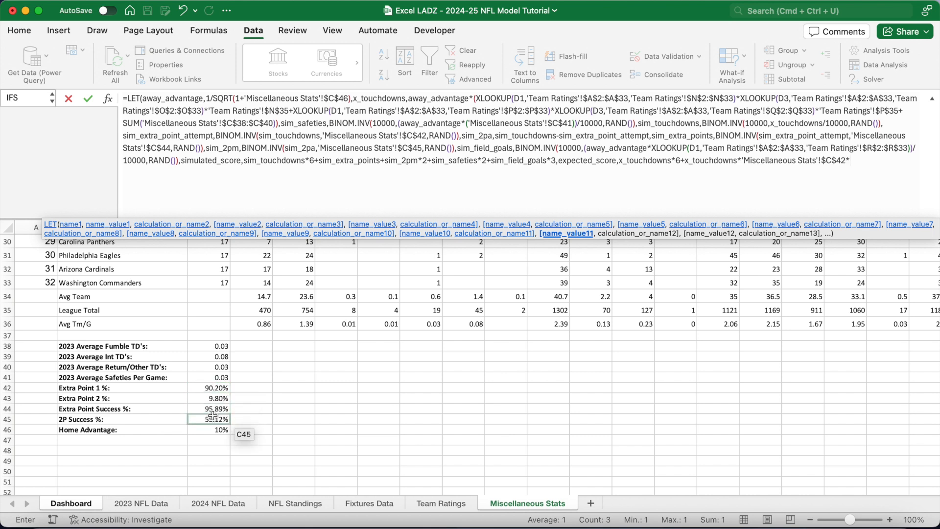
pyautogui.click(212, 410)
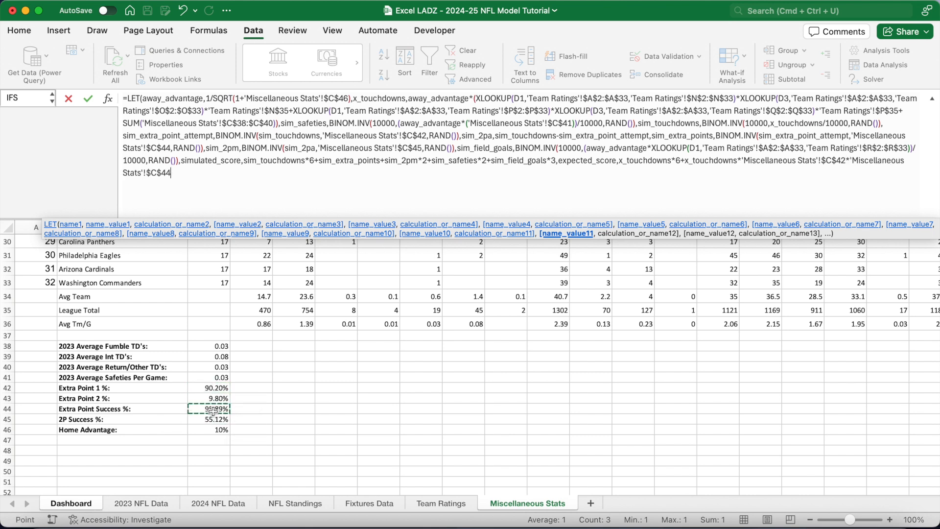
# Step: Add x_touchdowns multiplied by Extra Point 2 % in 'Miscellaneous Stats'!$C$43, 2P Success % in $C$45 and 2 to expected_score
pyautogui.write('+')
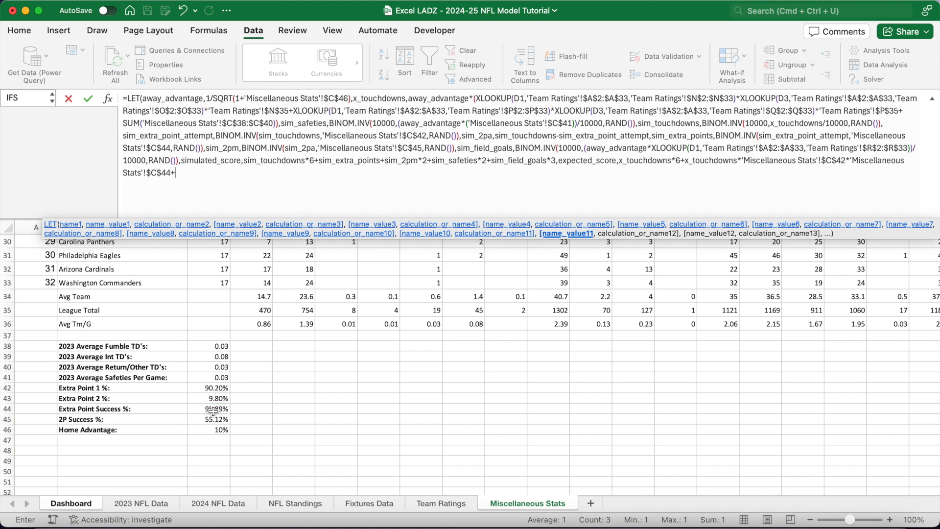
pyautogui.write('x_touchdo')
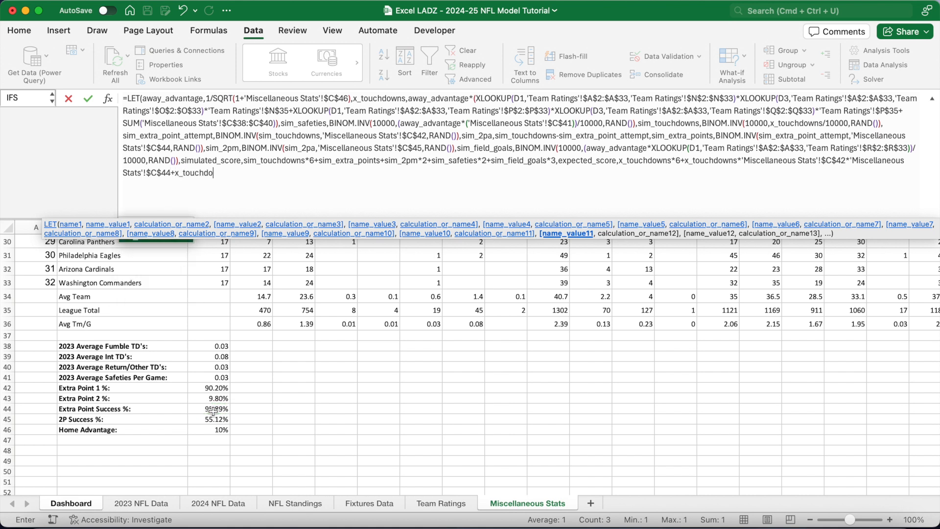
pyautogui.write('wns*')
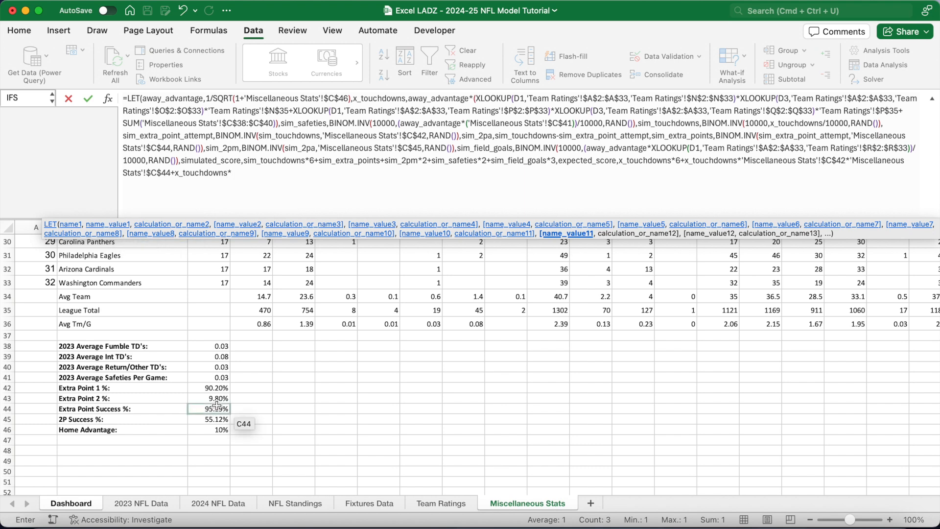
pyautogui.click(218, 399)
pyautogui.press('F4')
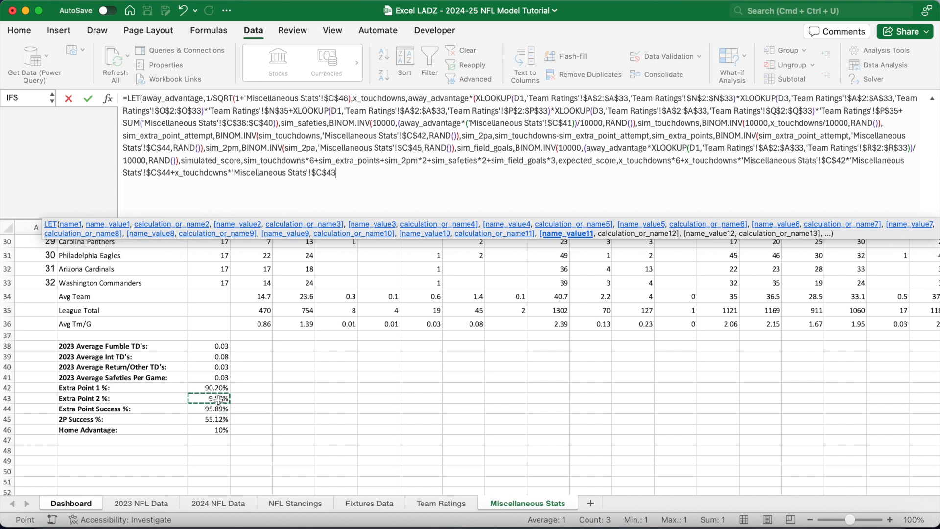
pyautogui.write('*')
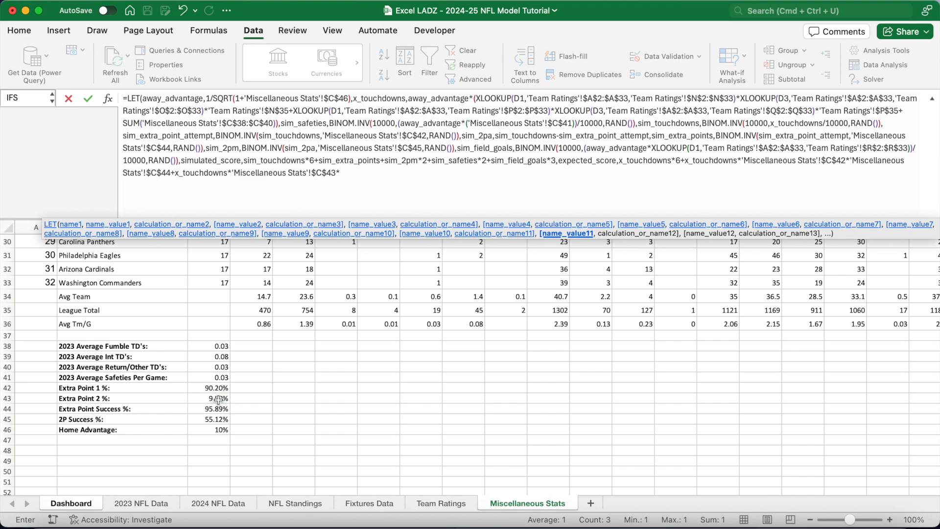
pyautogui.click(218, 419)
pyautogui.press('F4')
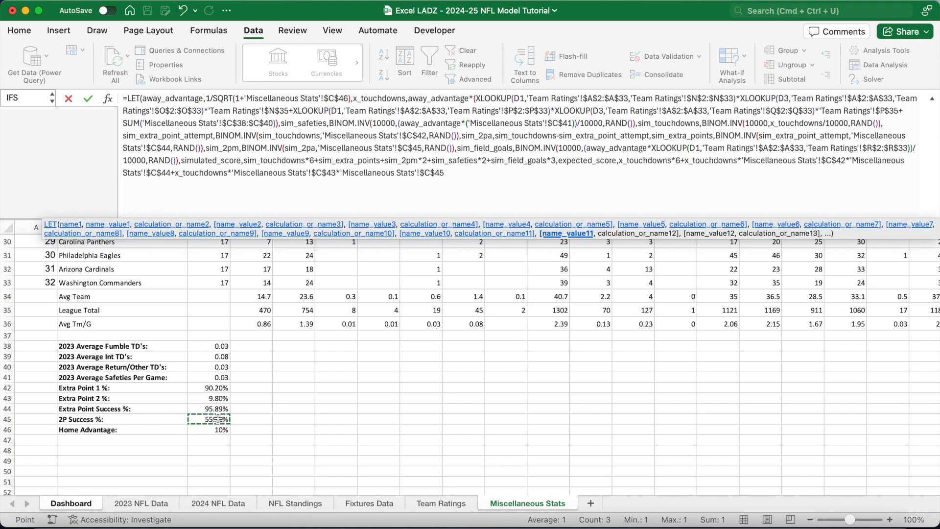
pyautogui.write('*2')
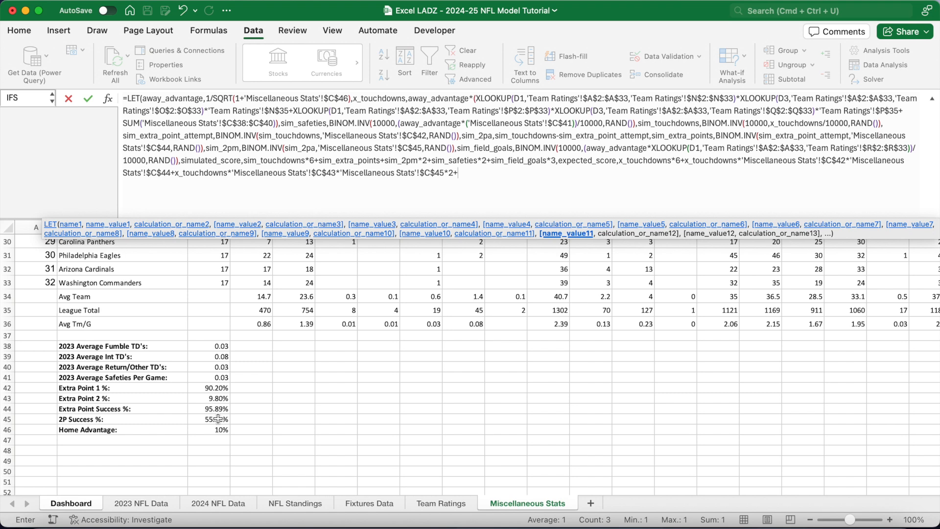
# Step: Add the safeties term to expected_score as away_advantage multiplied by 'Miscellaneous Stats'!$C$41 and 2
pyautogui.write('+away')
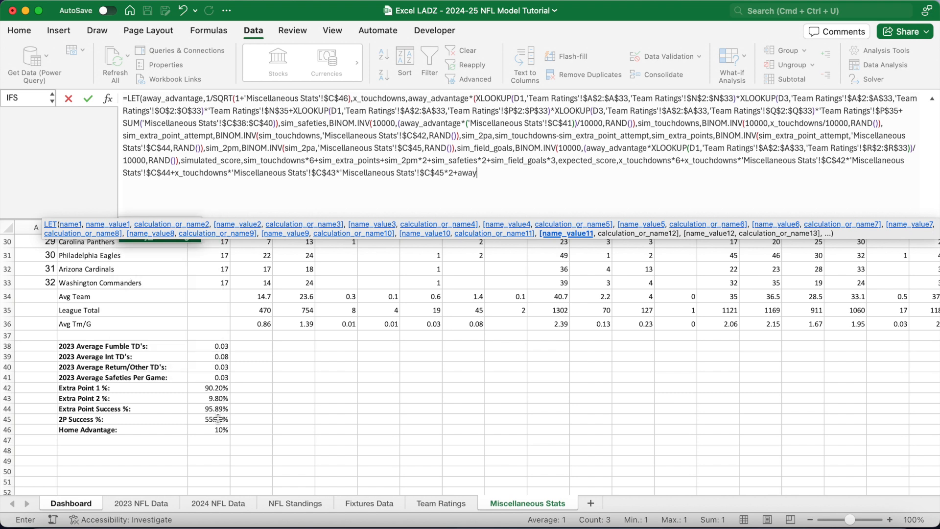
pyautogui.write('_advantage*')
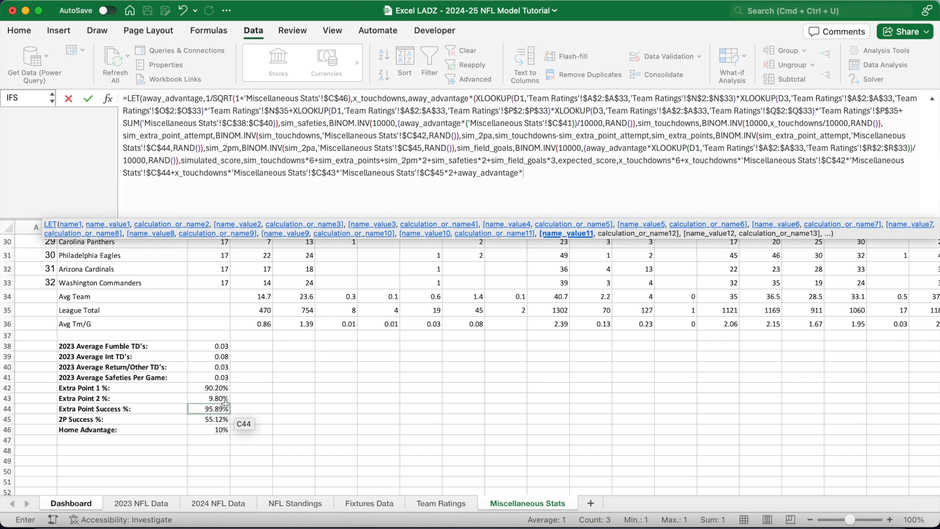
pyautogui.click(224, 376)
pyautogui.press('F4')
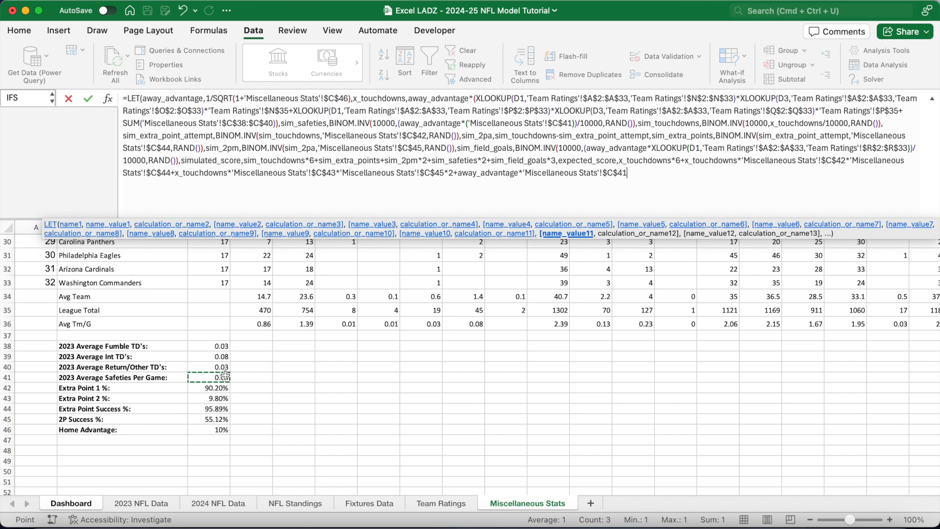
pyautogui.write('*2')
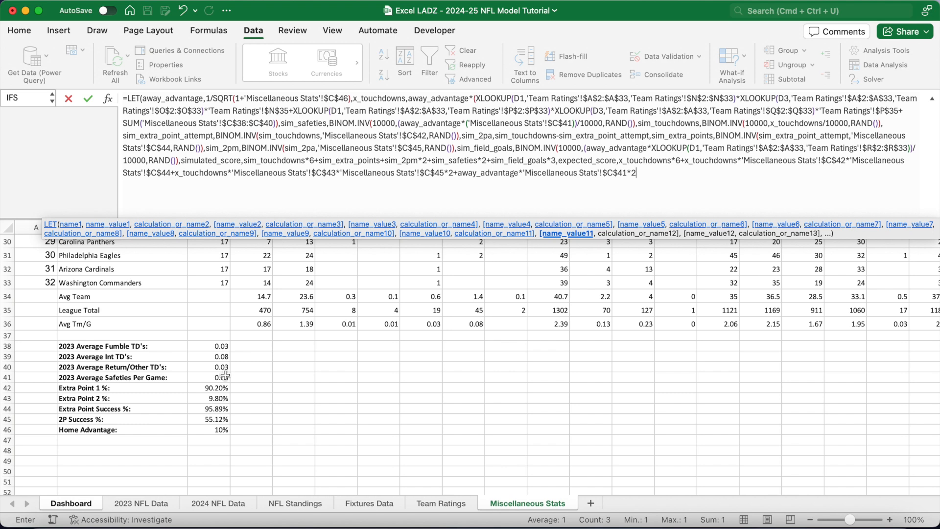
# Step: Add away_advantage multiplied by an XLOOKUP of D1 in 'Team Ratings'!$A$2:$A$33 to expected_score
pyautogui.write('+away_advantag')
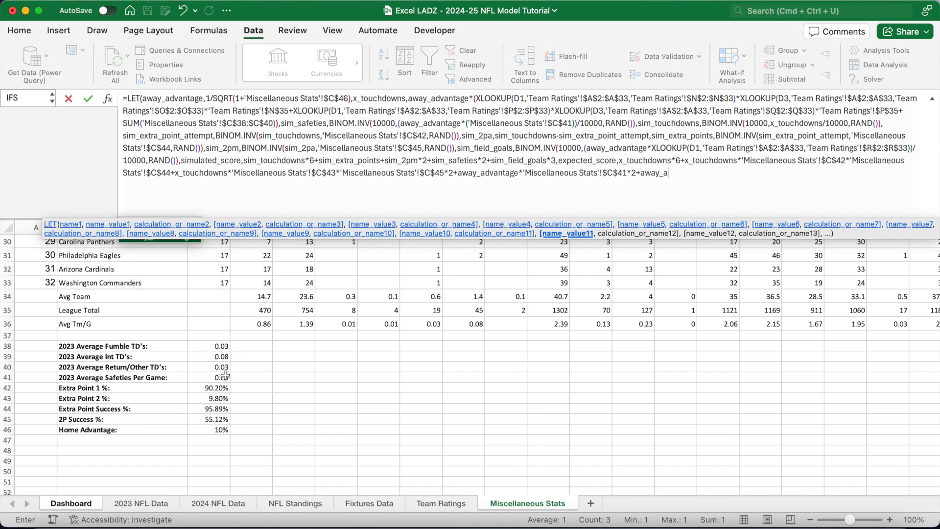
pyautogui.write('e*XLOOKUP(')
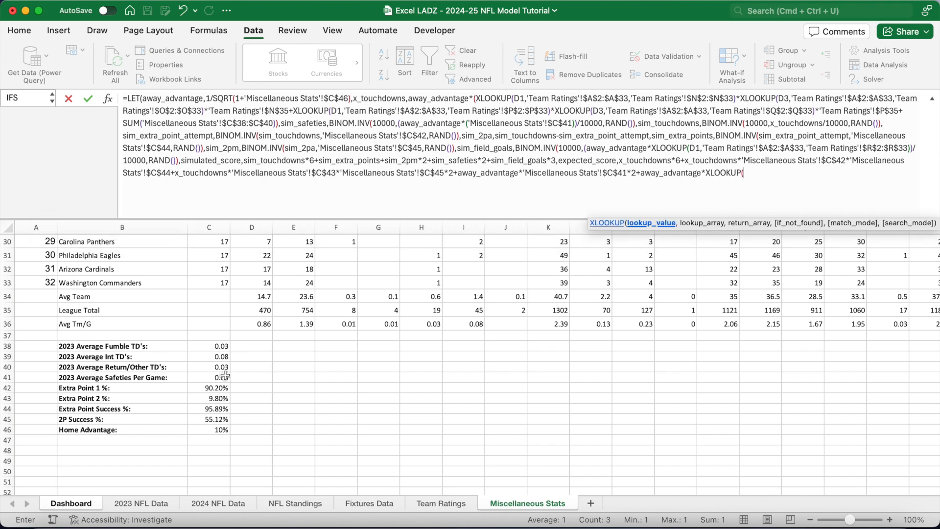
pyautogui.click(93, 508)
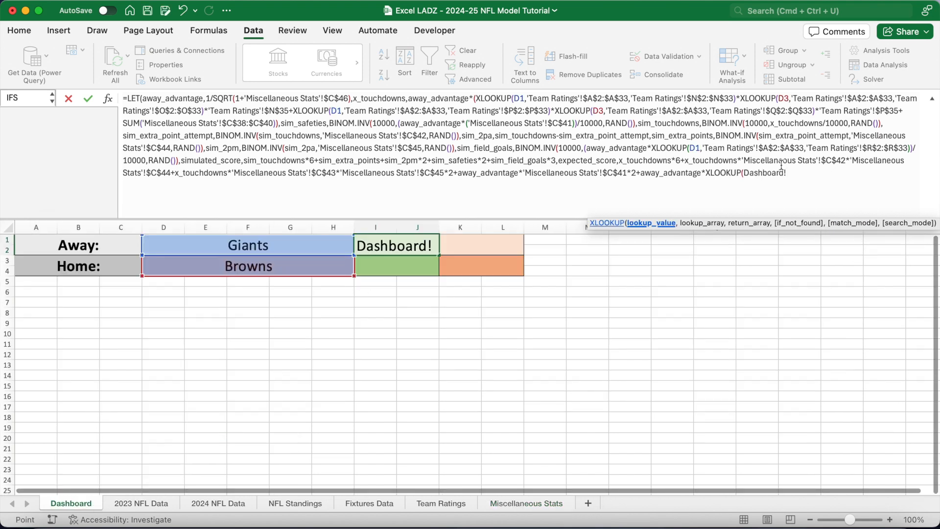
pyautogui.moveTo(787, 174); pyautogui.dragTo(748, 181)
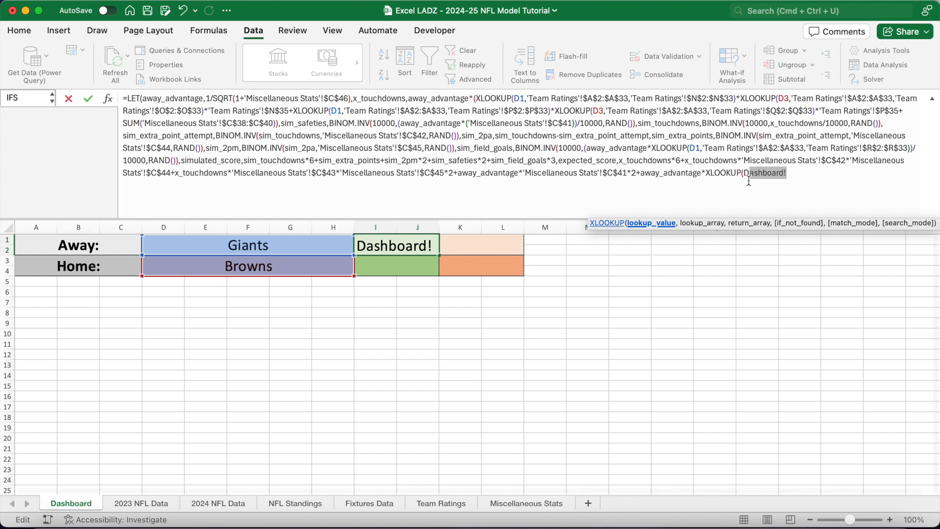
pyautogui.write('1,')
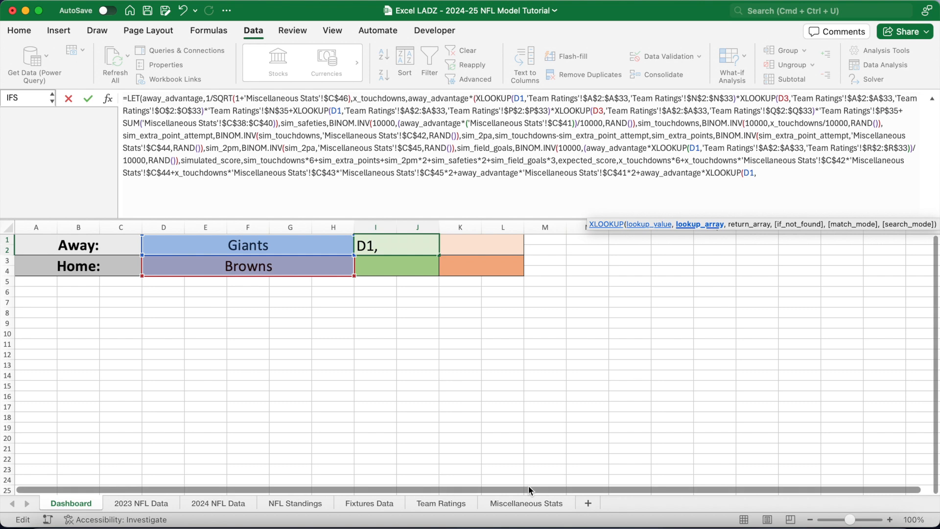
pyautogui.click(465, 504)
pyautogui.scroll(5, 274, 470)
pyautogui.hscroll(-10, 259, 440)
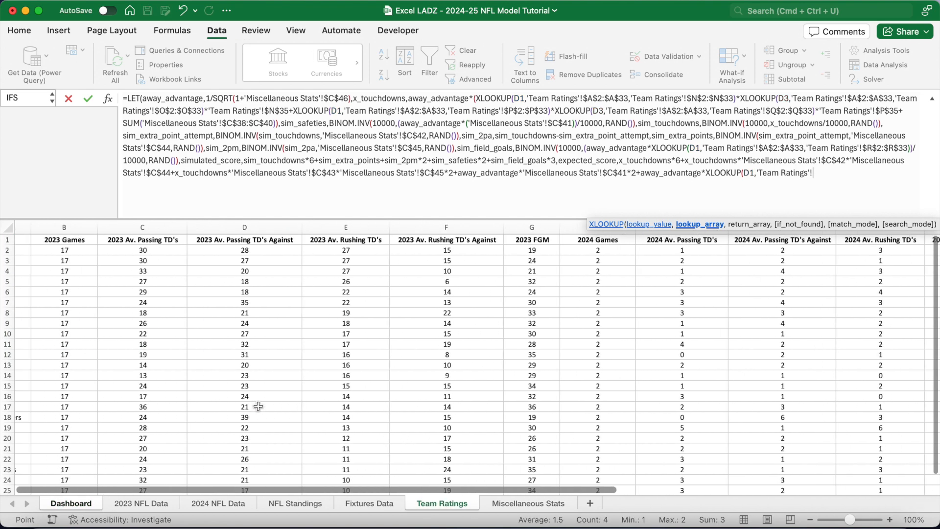
pyautogui.moveTo(54, 250); pyautogui.dragTo(49, 479)
pyautogui.moveTo(840, 173); pyautogui.dragTo(822, 176)
pyautogui.press('F4')
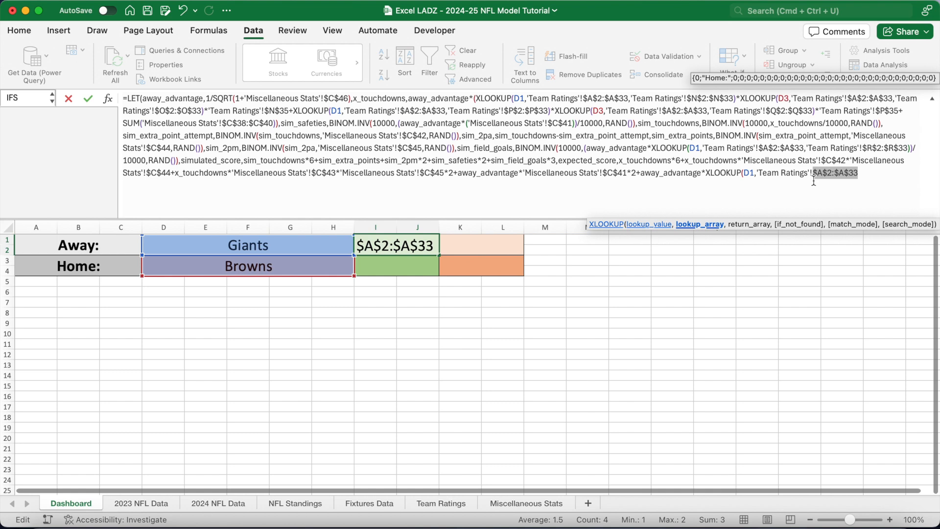
pyautogui.write(',')
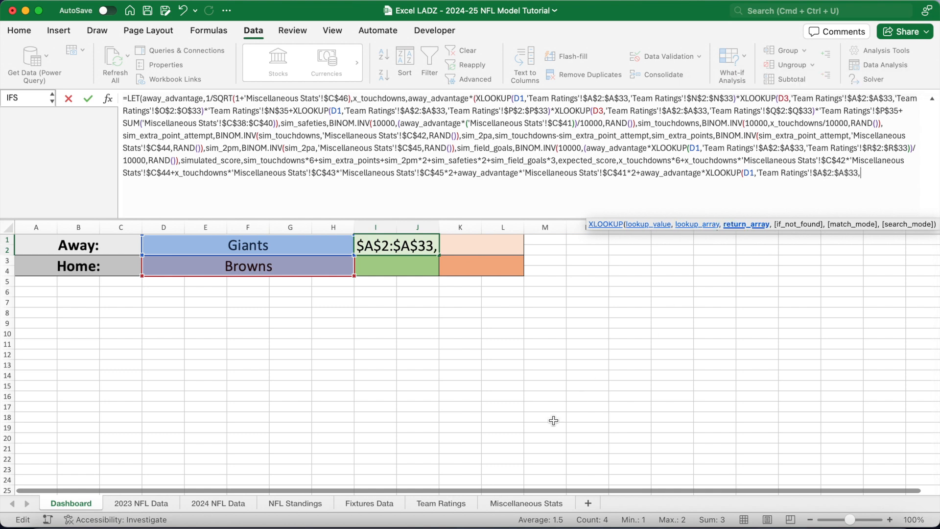
# Step: Set the XLOOKUP return array to the FGA Av. column, 'Team Ratings'!$R$2:$R$33, as an absolute reference
pyautogui.click(440, 503)
pyautogui.scroll(5, 426, 351)
pyautogui.hscroll(5, 423, 349)
pyautogui.hscroll(10, 424, 350)
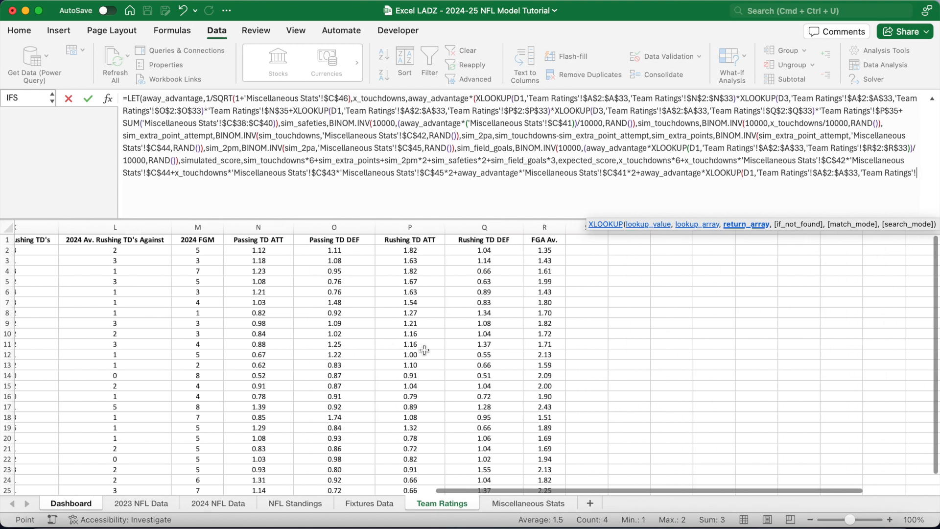
pyautogui.moveTo(550, 250); pyautogui.dragTo(550, 492)
pyautogui.moveTo(167, 189); pyautogui.dragTo(123, 190)
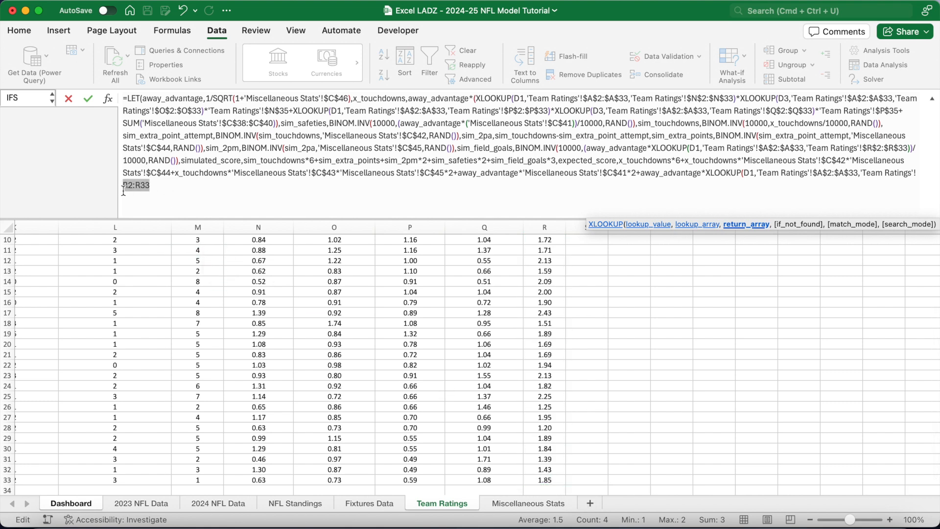
pyautogui.press('F4')
pyautogui.click(186, 190)
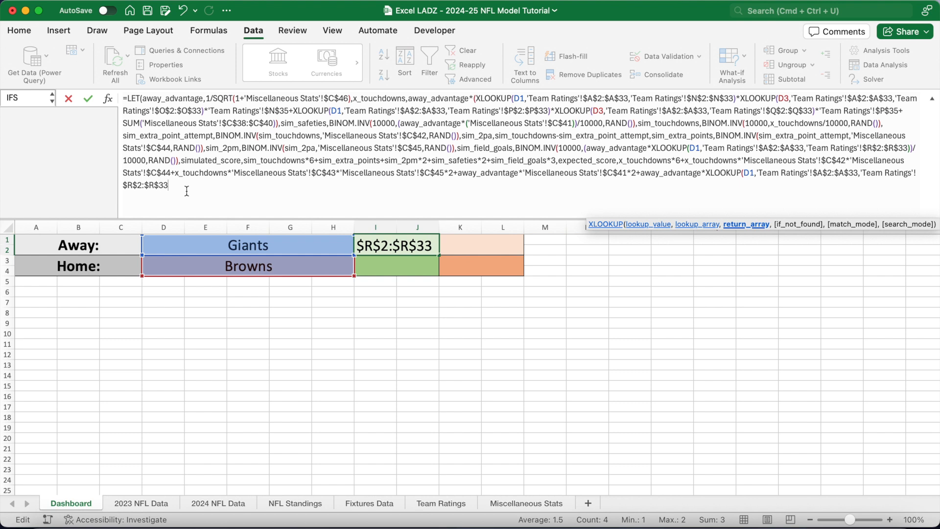
# Step: Close the XLOOKUP and multiply it by 3, return expected_score as the LET result and commit the away formula
pyautogui.write(')*')
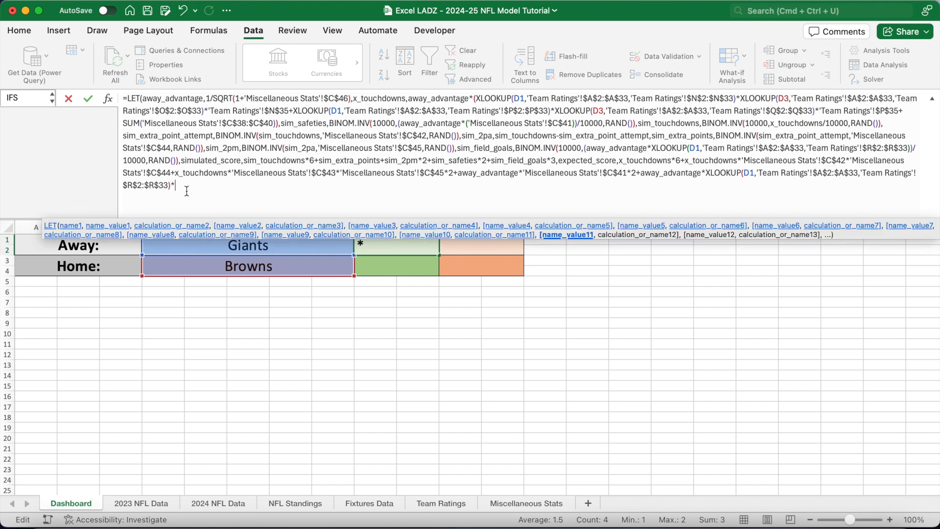
pyautogui.write('3,expected')
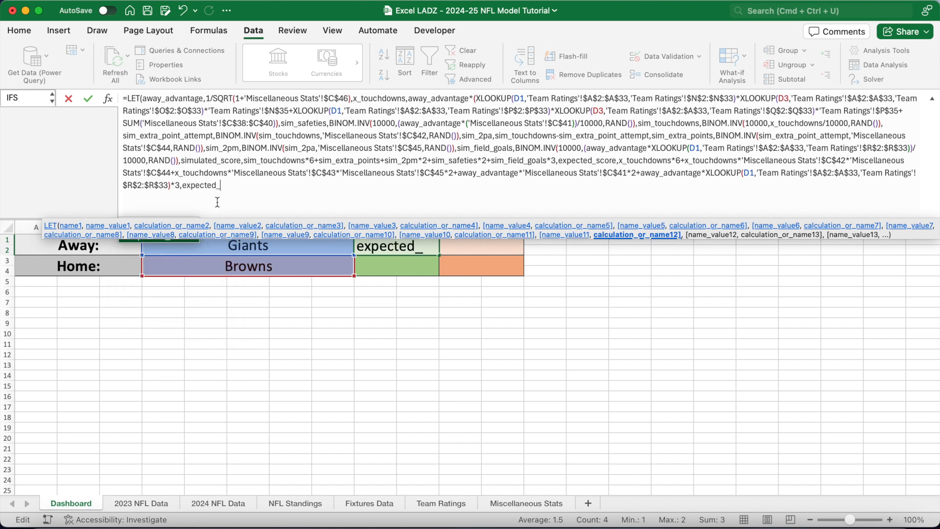
pyautogui.write('_score)')
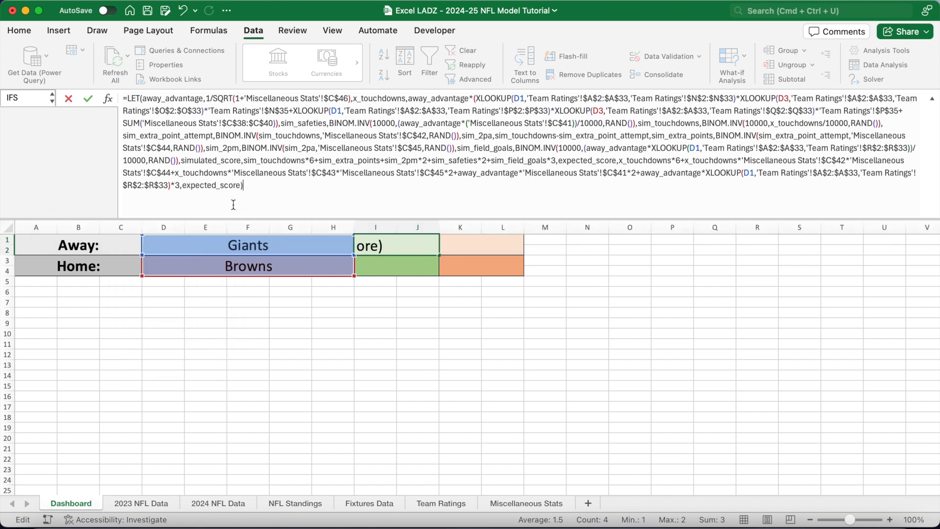
pyautogui.press('Return')
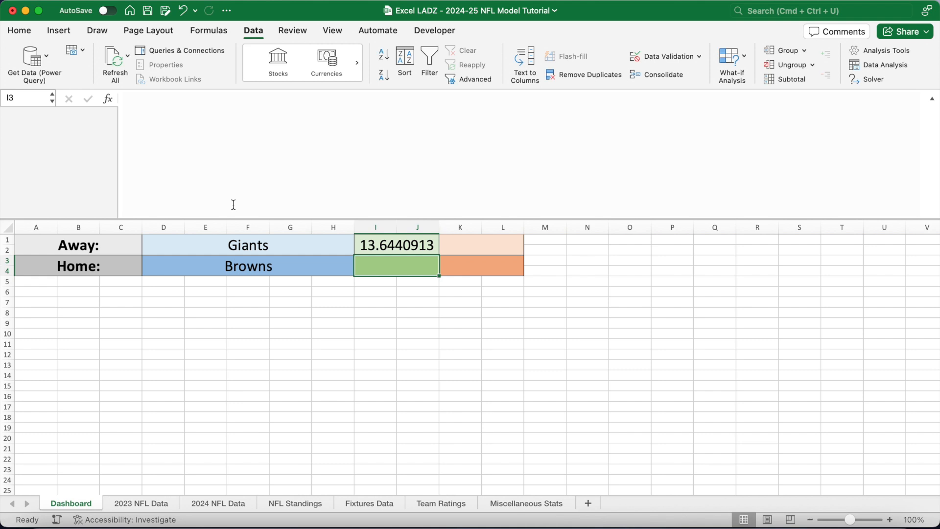
# Step: Copy the full text of the away score formula in I1 into the home score cell I3
pyautogui.click(365, 242)
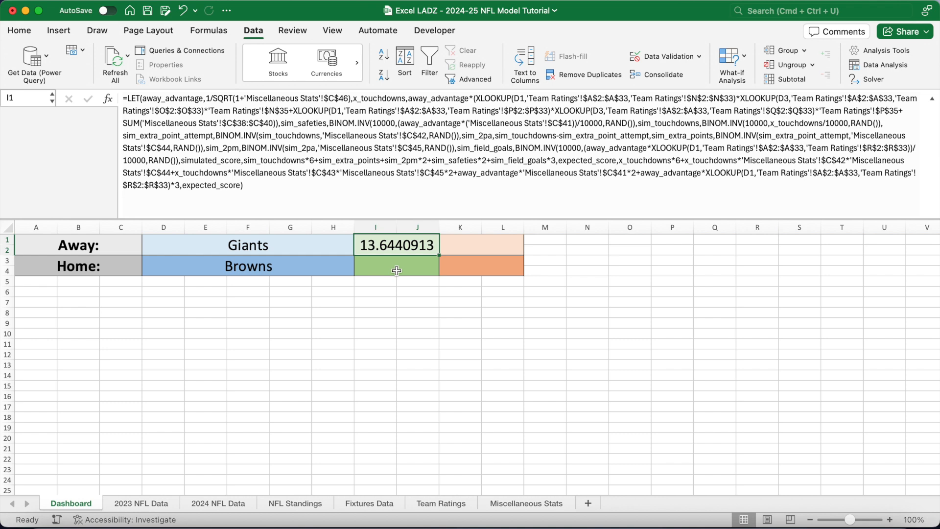
pyautogui.moveTo(244, 186); pyautogui.dragTo(132, 101)
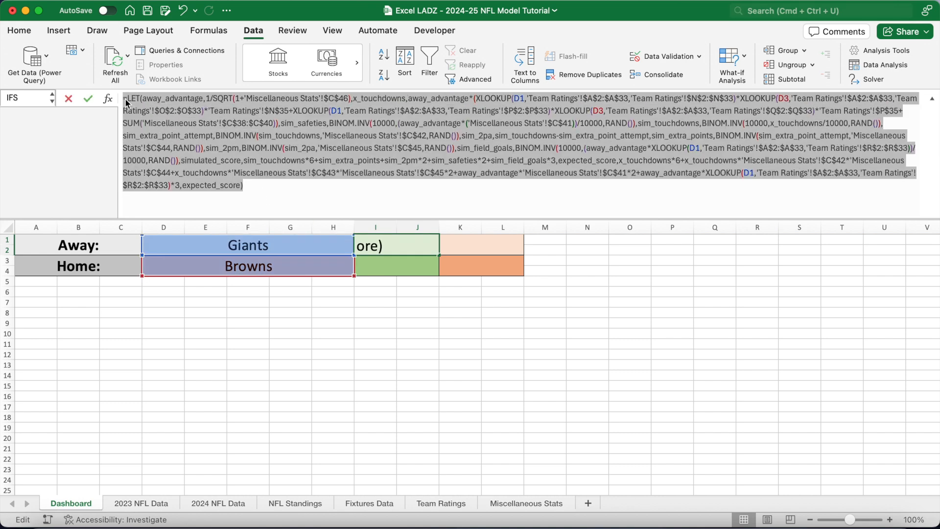
pyautogui.rightClick(228, 151)
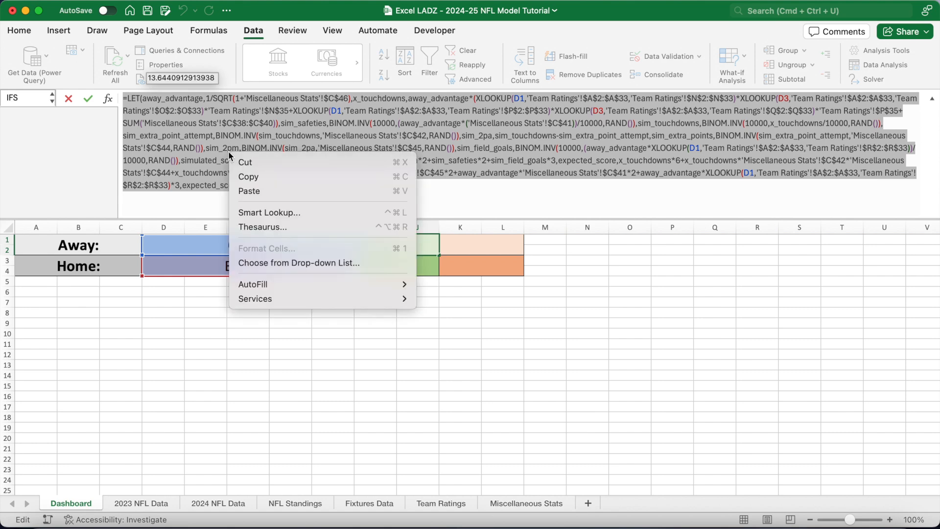
pyautogui.click(253, 175)
pyautogui.click(251, 183)
pyautogui.press('Return')
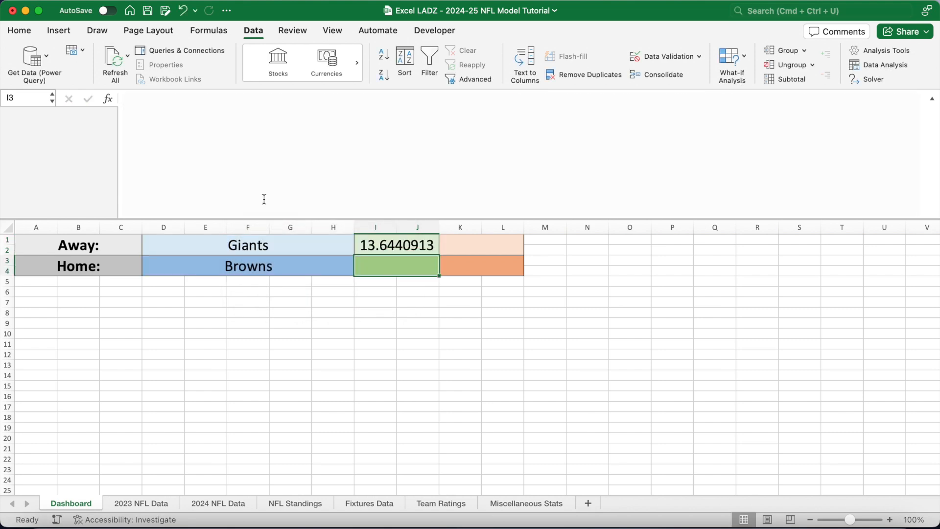
pyautogui.click(190, 111)
pyautogui.rightClick(189, 111)
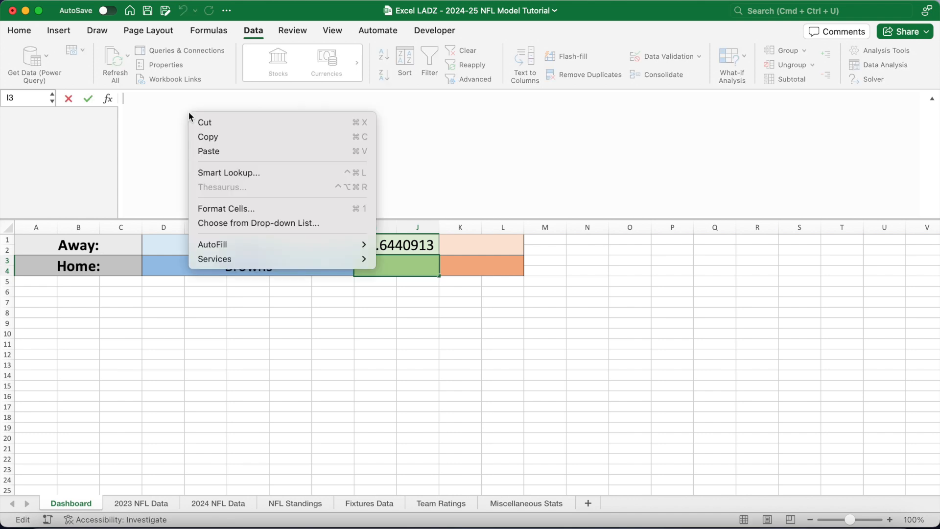
pyautogui.click(214, 150)
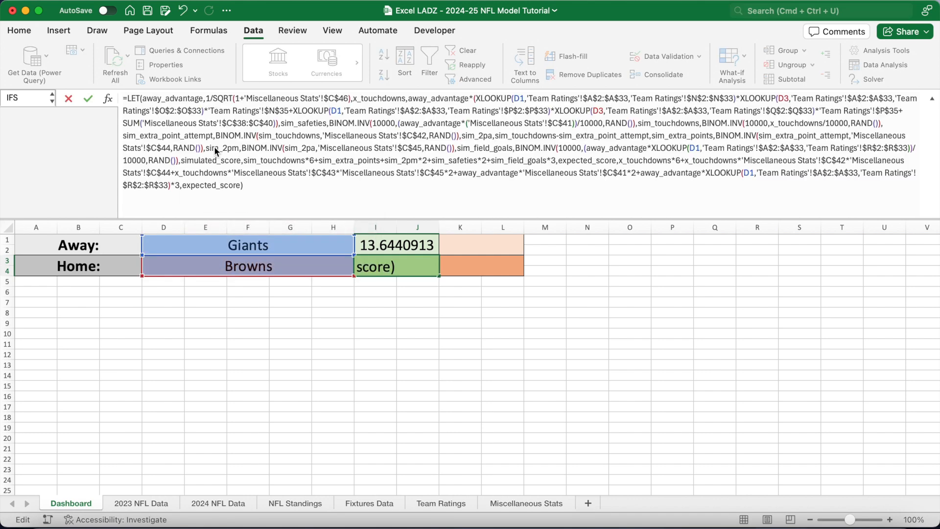
# Step: Rename the first LET variable in the home formula to home_advantage and define it as SQRT(1+'Miscellaneous Stats'!$C$46) by removing the 1/
pyautogui.moveTo(160, 101); pyautogui.dragTo(145, 101)
pyautogui.write('home')
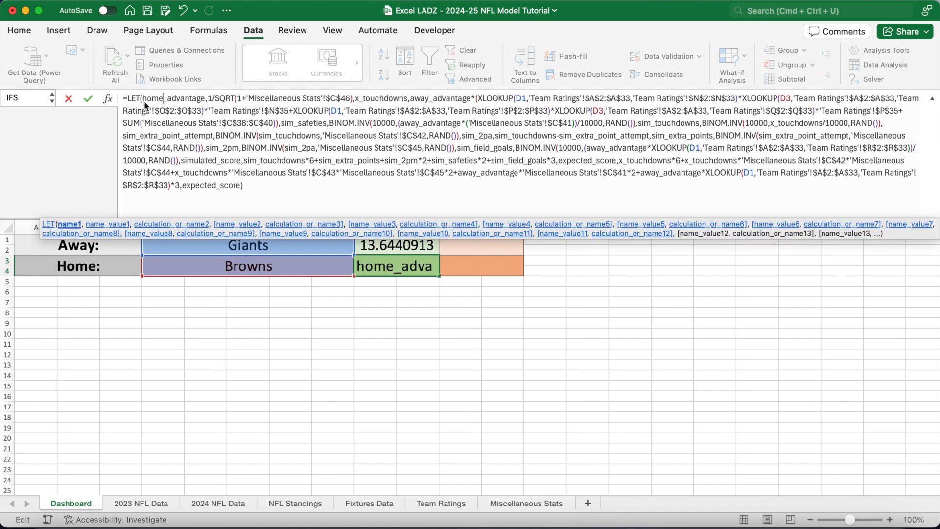
pyautogui.click(214, 100)
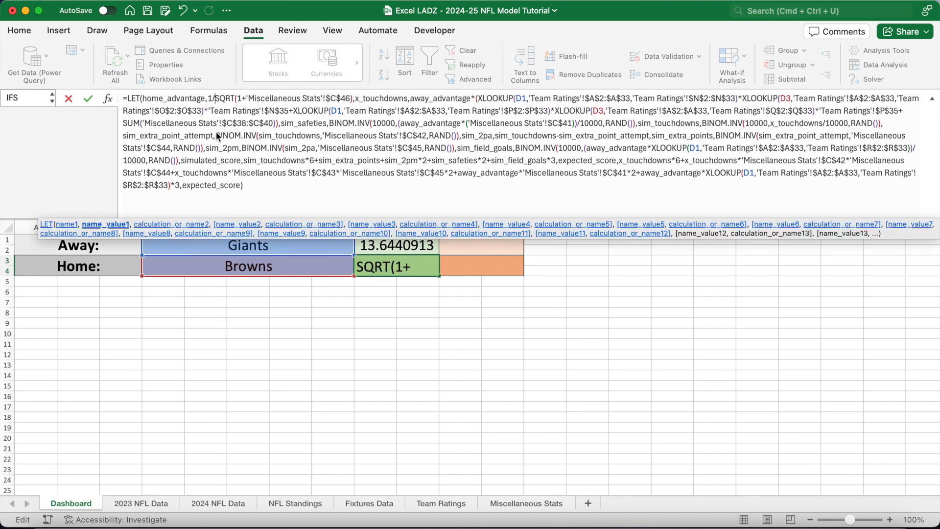
pyautogui.press('BackSpace')
pyautogui.press('BackSpace')
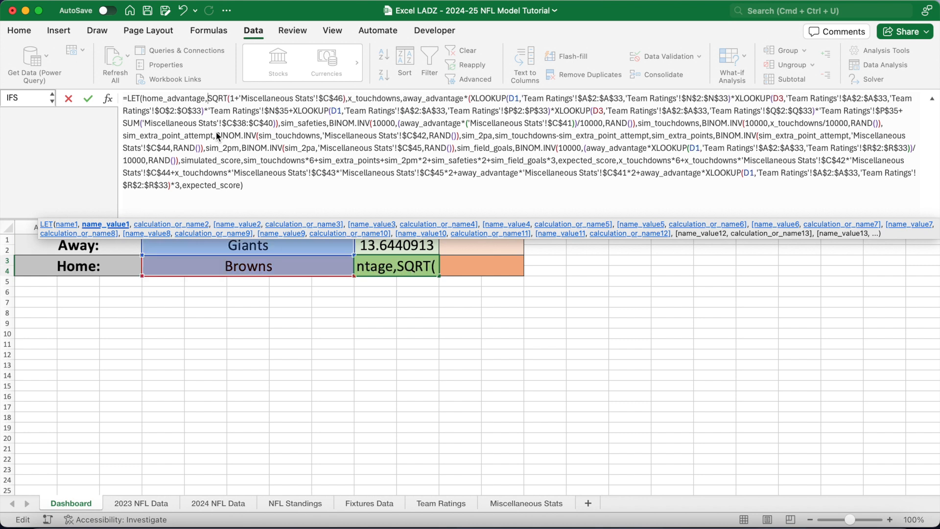
# Step: Replace the remaining away_advantage references in the home formula with home_advantage, from x_touchdowns through expected_score
pyautogui.moveTo(420, 102); pyautogui.dragTo(413, 102)
pyautogui.write('home')
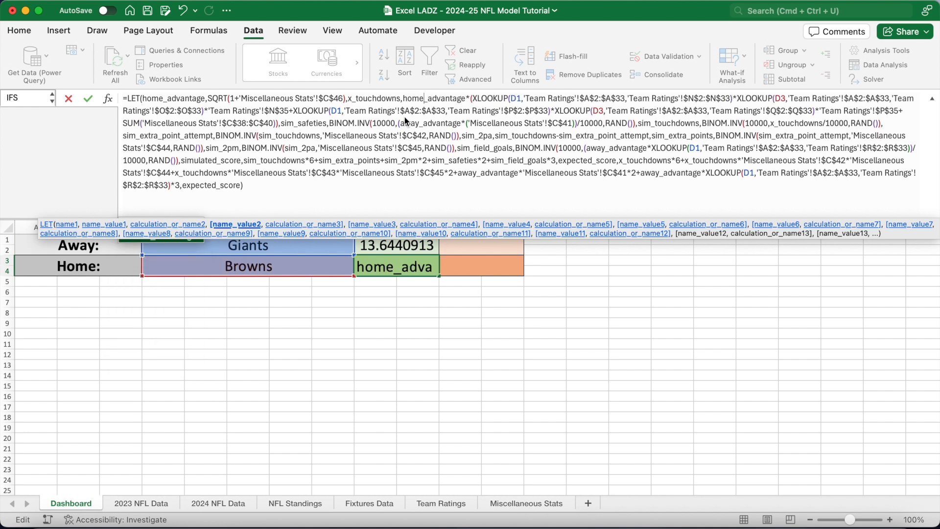
pyautogui.moveTo(418, 123); pyautogui.dragTo(400, 123)
pyautogui.write('home')
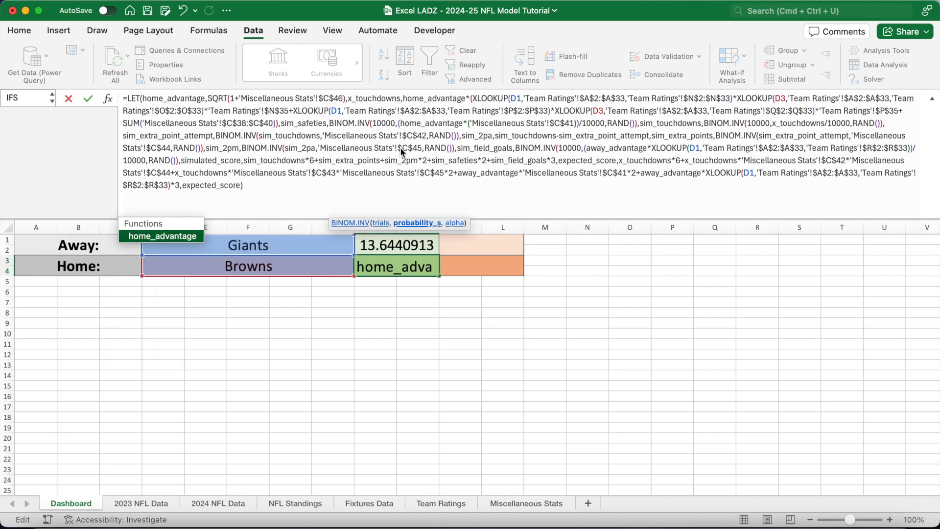
pyautogui.moveTo(605, 147); pyautogui.dragTo(587, 149)
pyautogui.write('home')
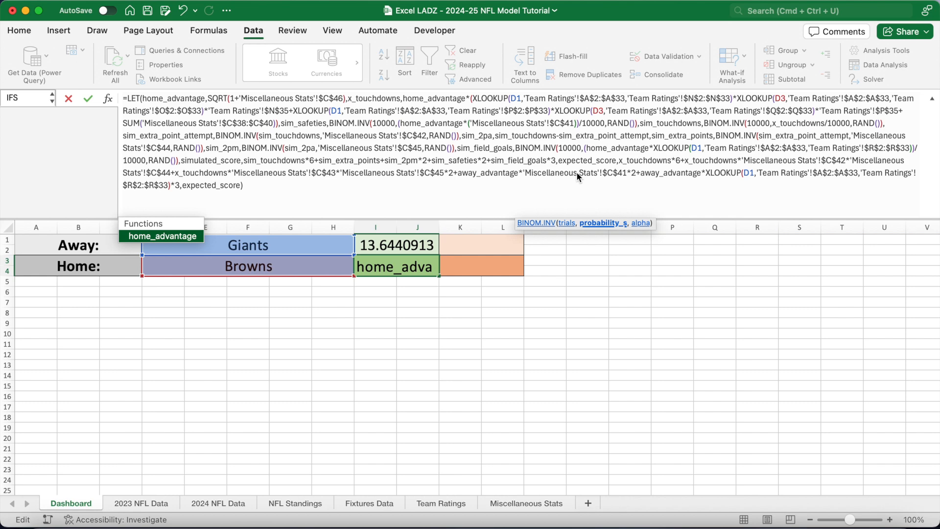
pyautogui.moveTo(466, 175); pyautogui.dragTo(459, 175)
pyautogui.write('home')
pyautogui.moveTo(661, 173); pyautogui.dragTo(644, 173)
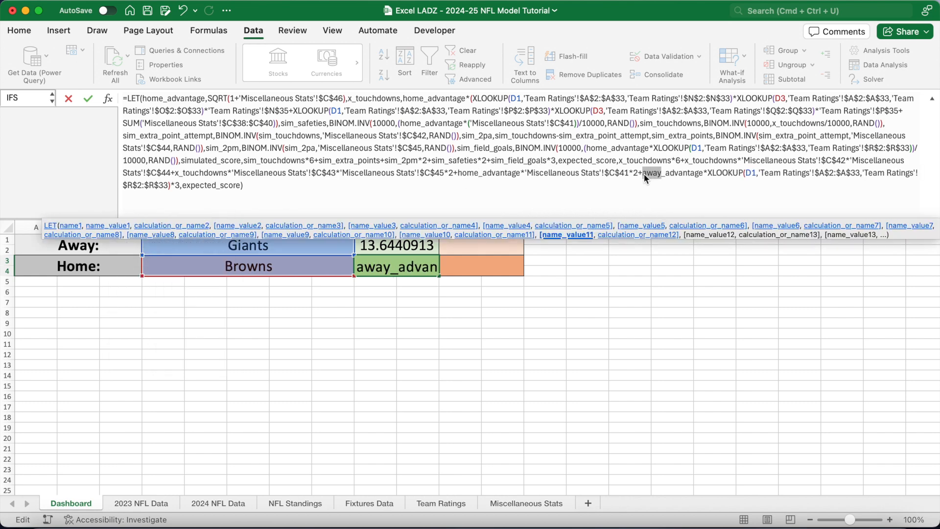
# Step: In the home score formula, replace the last away_advantage with home_advantage and change the first two XLOOKUP lookup cells to D3 and D1
pyautogui.write('home')
pyautogui.click(301, 185)
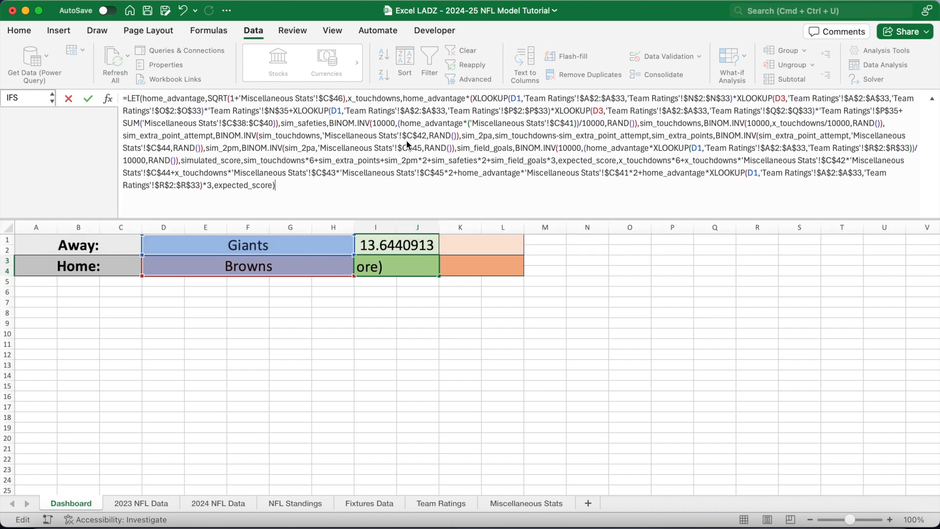
pyautogui.click(522, 103)
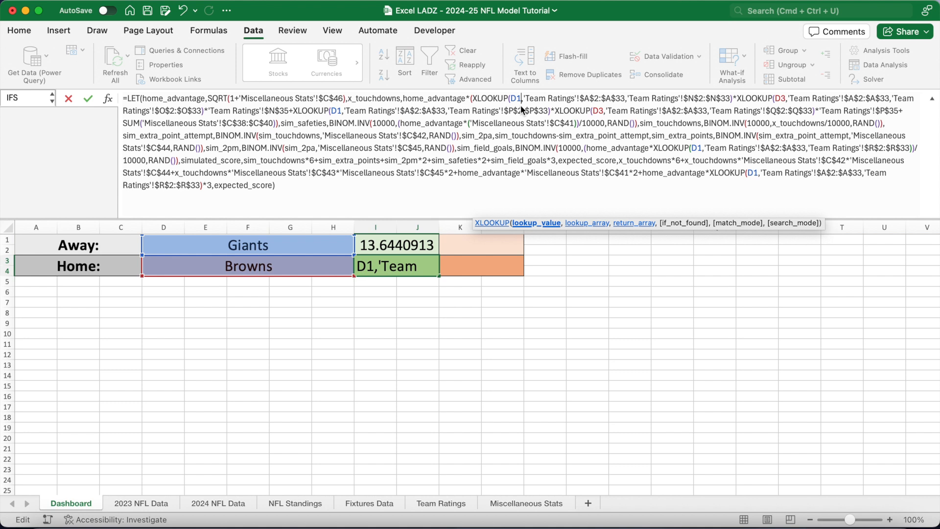
pyautogui.press('BackSpace')
pyautogui.write('3')
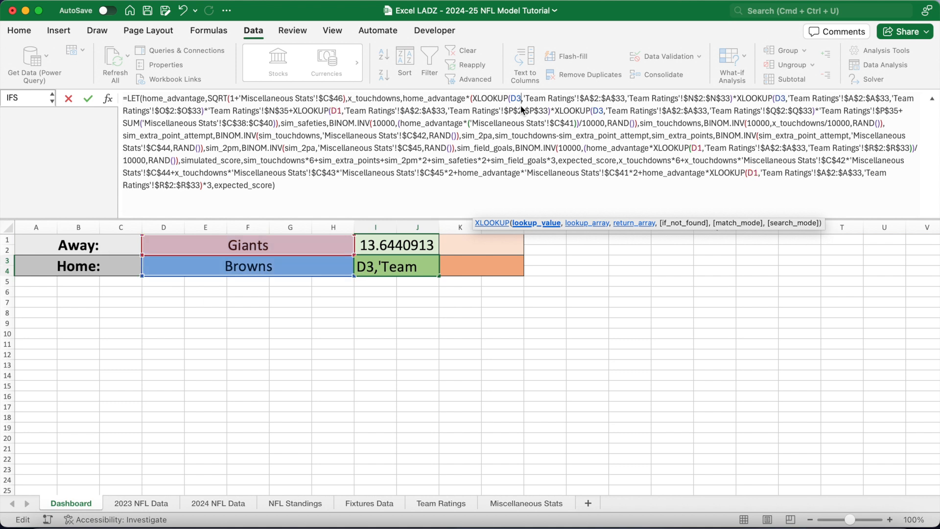
pyautogui.click(785, 99)
pyautogui.press('BackSpace')
pyautogui.write('1')
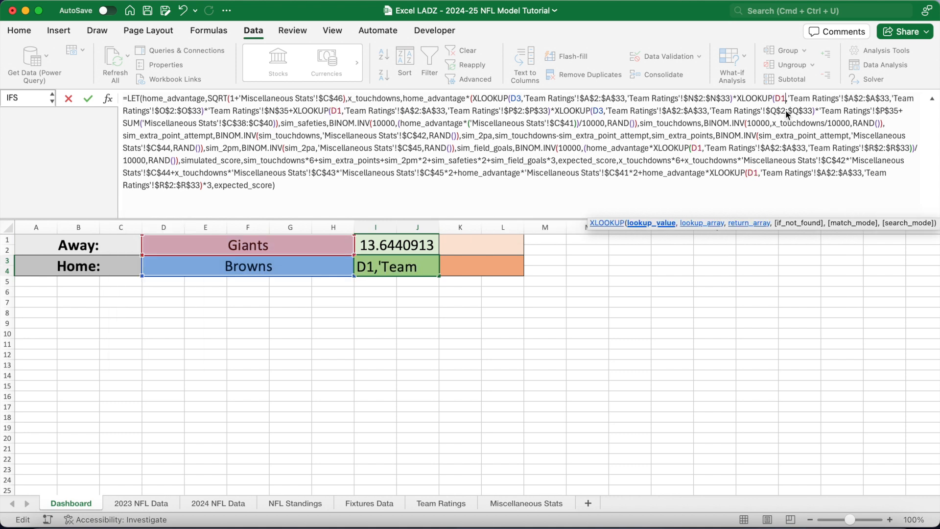
# Step: Change the lookup cells of the third and fourth XLOOKUPs in the x_touchdowns calculation to D3 and D1
pyautogui.click(341, 111)
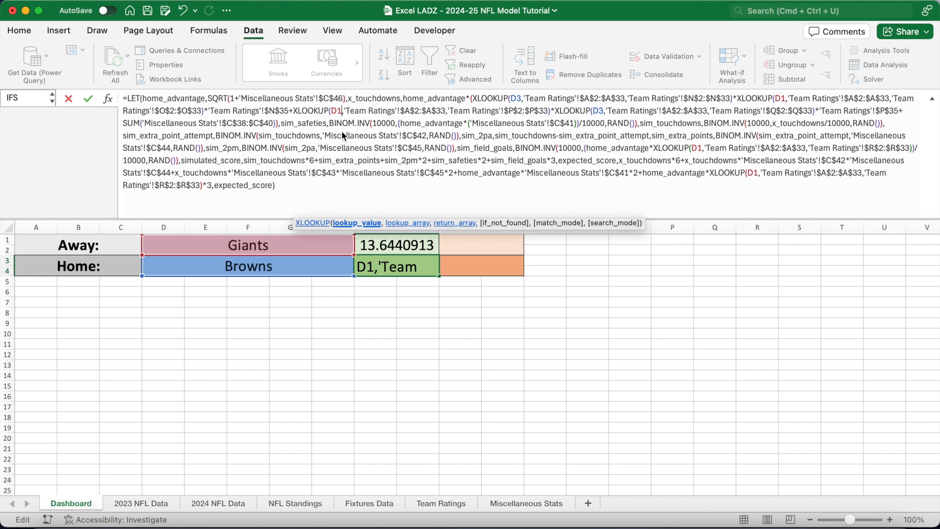
pyautogui.press('BackSpace')
pyautogui.write('3')
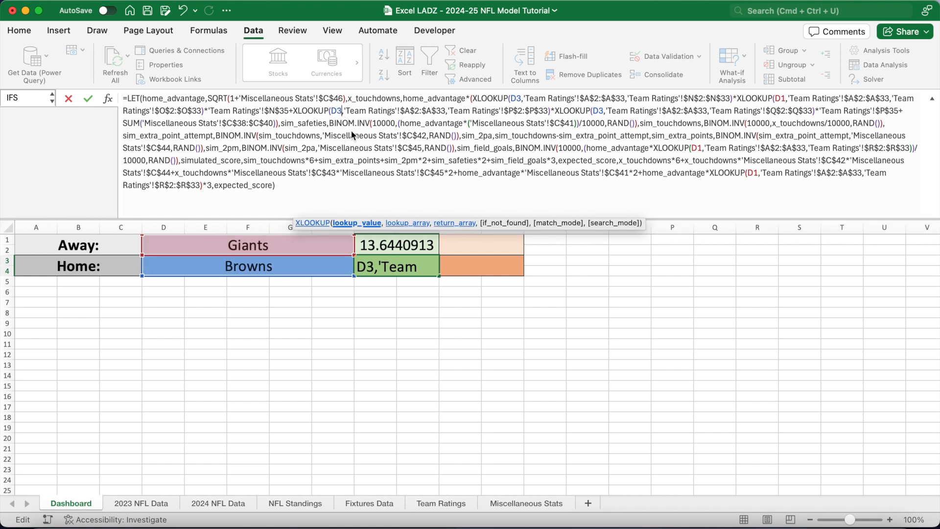
pyautogui.click(604, 112)
pyautogui.press('BackSpace')
pyautogui.write('1')
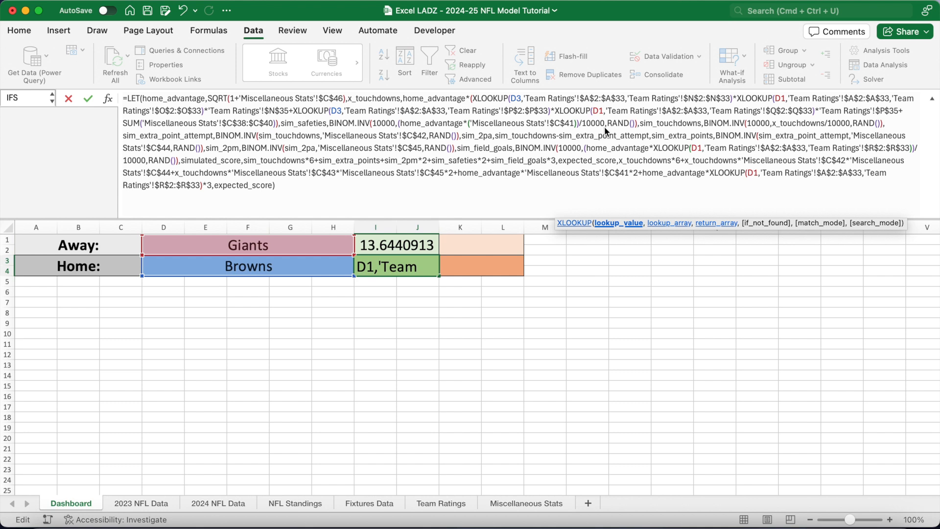
# Step: Change the lookup cell to D3 in the field goal XLOOKUPs of sim_field_goals and expected_score, and commit the home formula
pyautogui.click(700, 149)
pyautogui.press('BackSpace')
pyautogui.write('3')
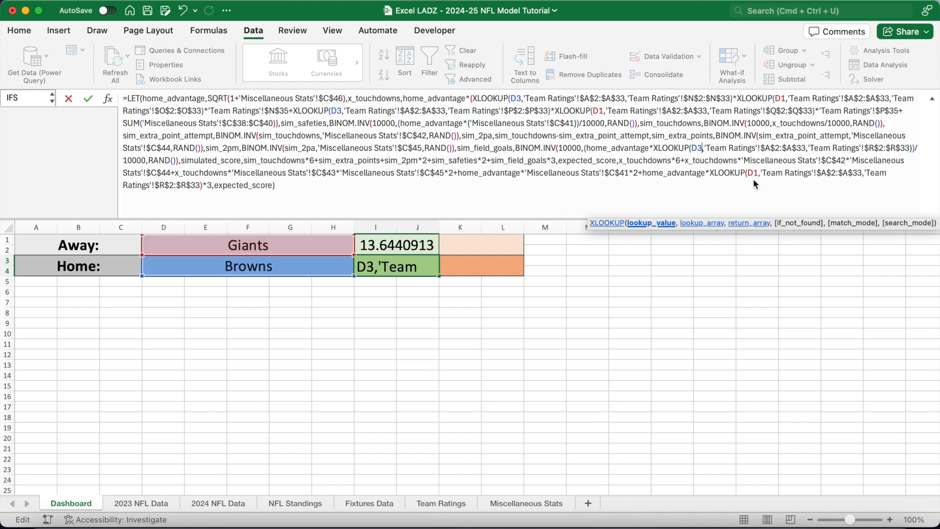
pyautogui.click(758, 176)
pyautogui.press('BackSpace')
pyautogui.write('3')
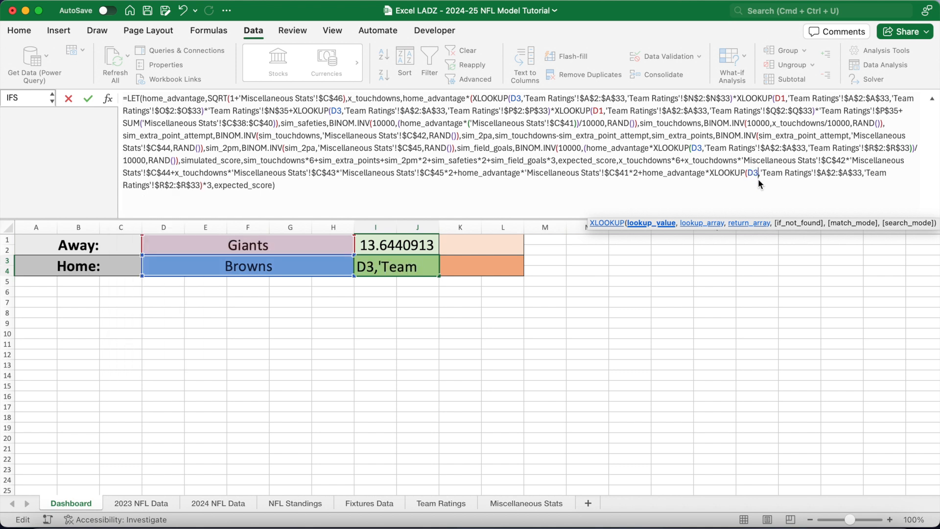
pyautogui.click(385, 194)
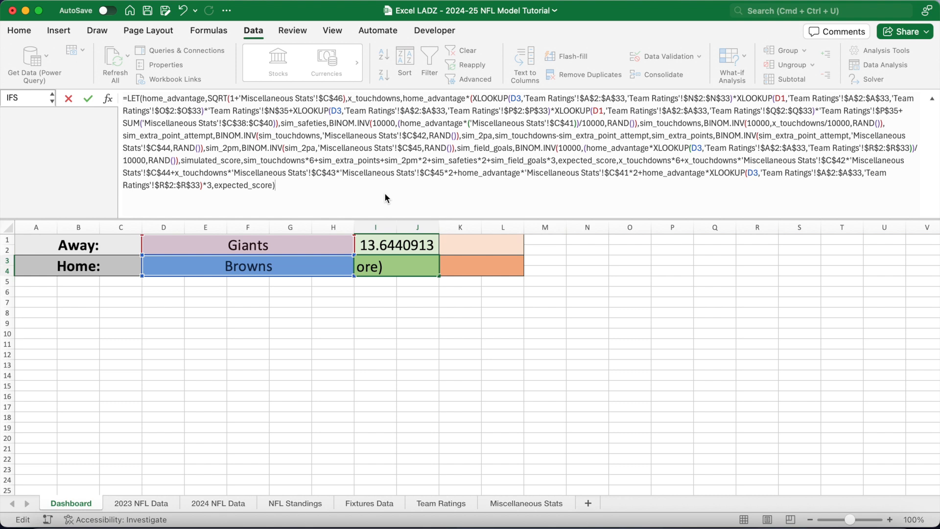
pyautogui.press('Return')
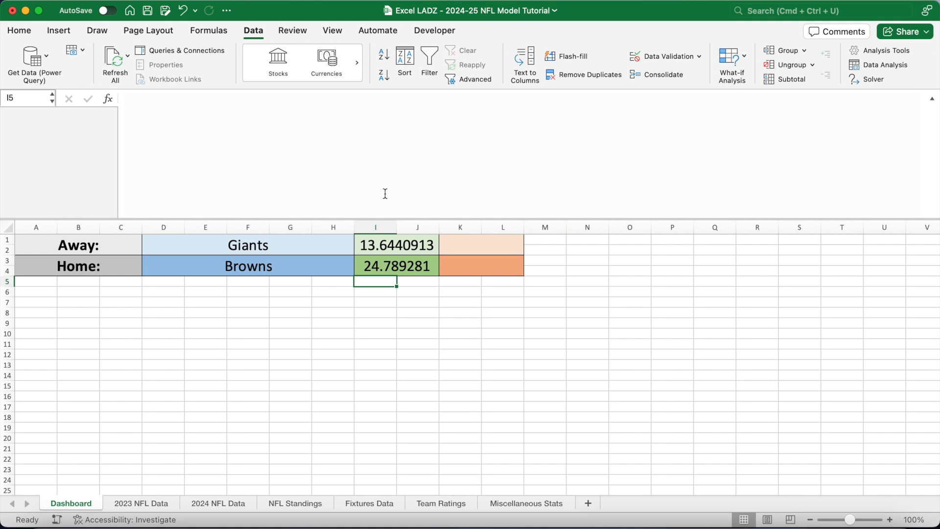
# Step: Collapse the expanded formula bar and format the away and home expected scores to two decimal places
pyautogui.moveTo(385, 219); pyautogui.dragTo(389, 96)
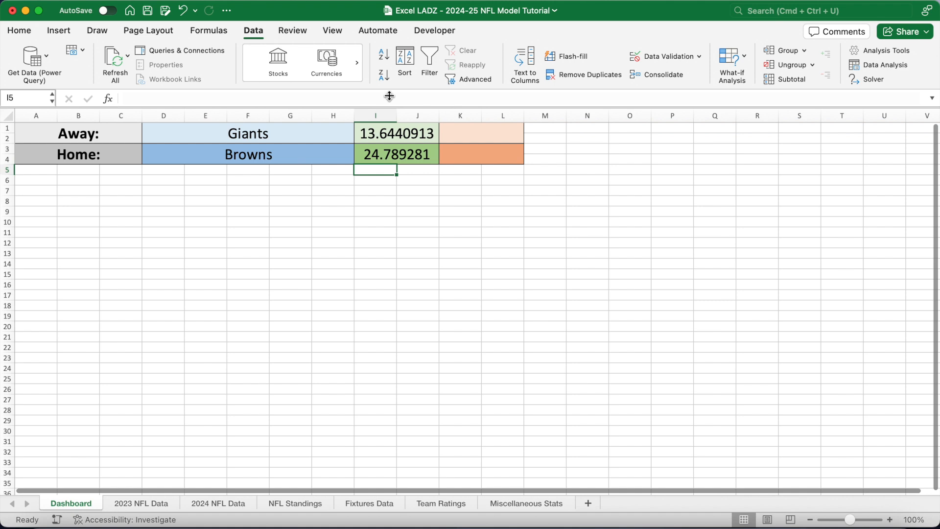
pyautogui.click(18, 31)
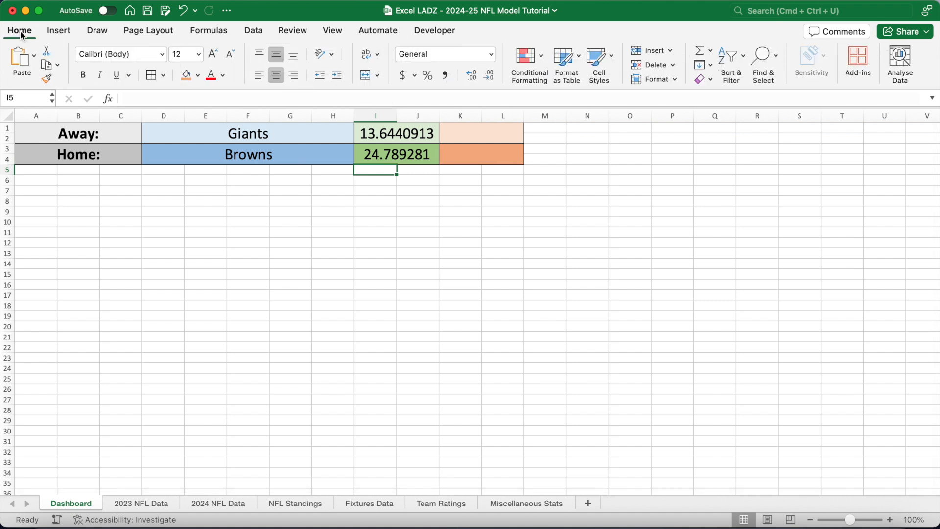
pyautogui.moveTo(380, 130); pyautogui.dragTo(384, 155)
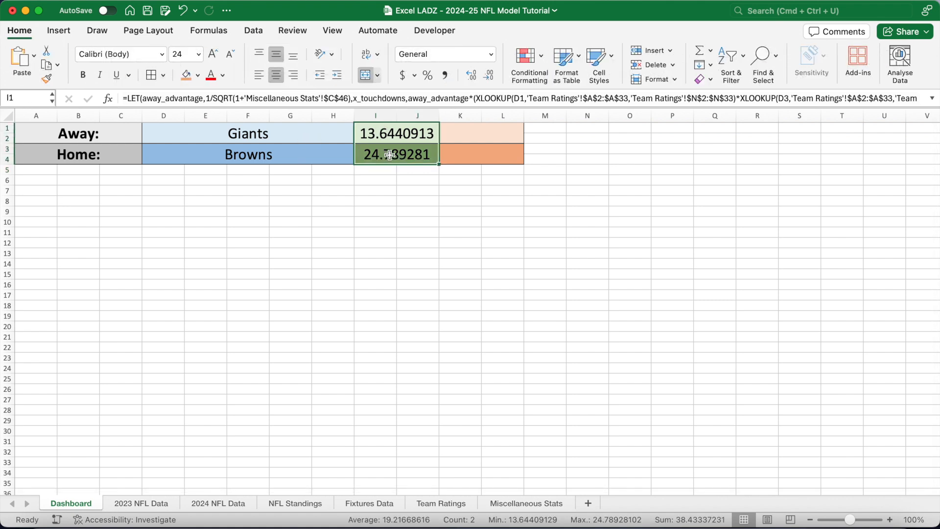
pyautogui.click(494, 74)
pyautogui.click(493, 74)
pyautogui.click(493, 74)
pyautogui.click(493, 74)
pyautogui.click(493, 74)
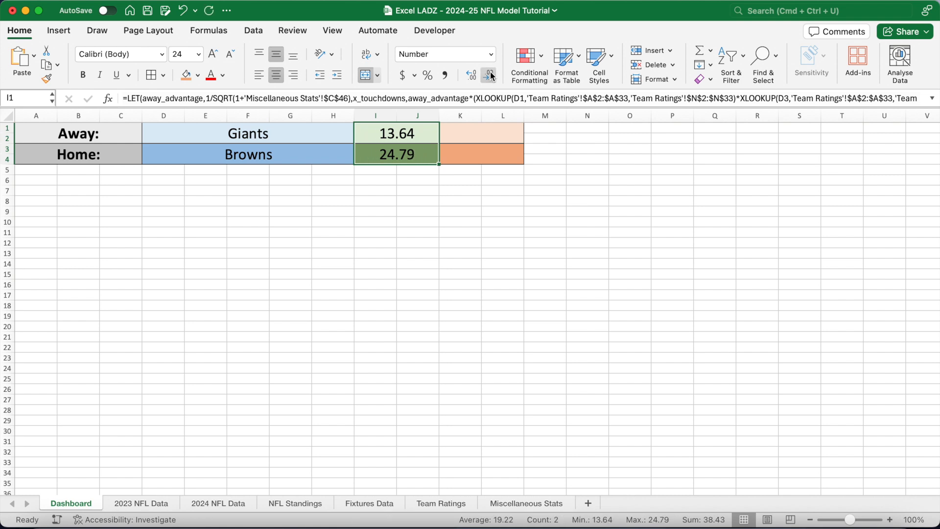
# Step: Test the expected scores with the 49ers as the away team and restore the Giants
pyautogui.click(464, 131)
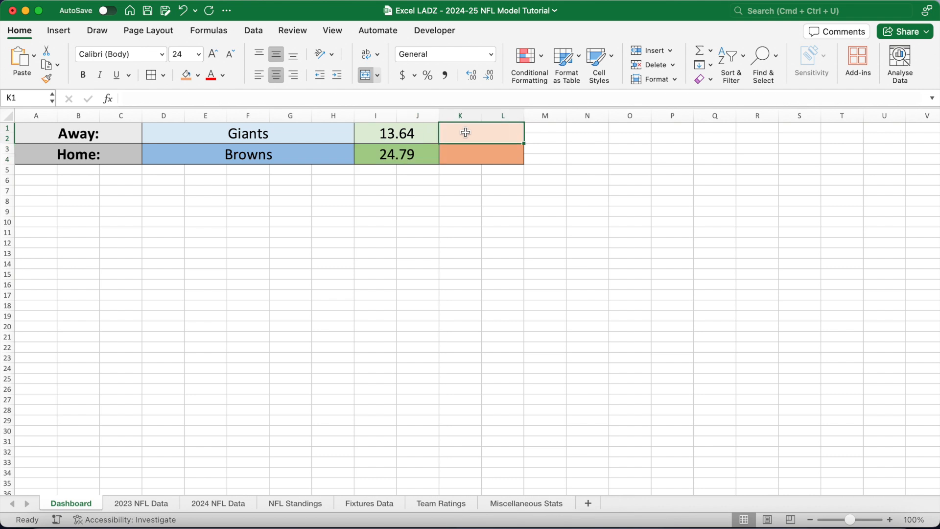
pyautogui.click(318, 137)
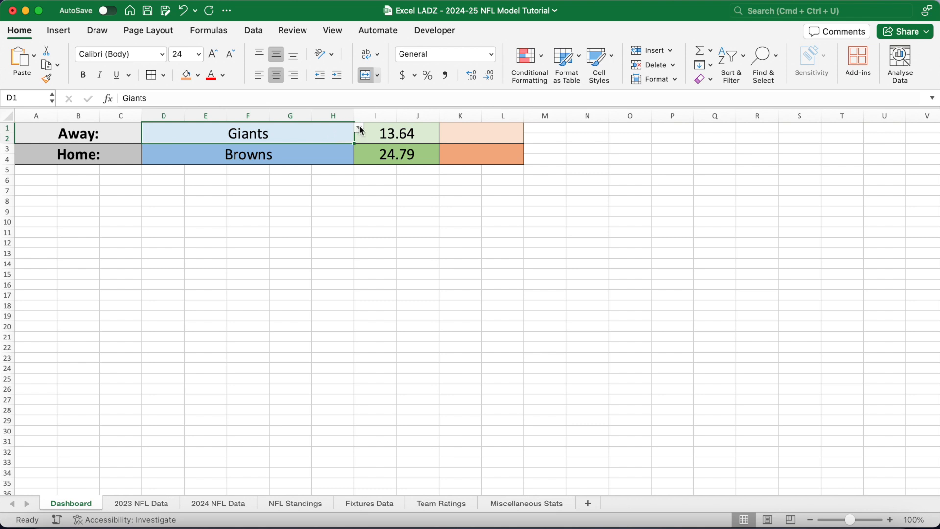
pyautogui.click(360, 129)
pyautogui.click(201, 166)
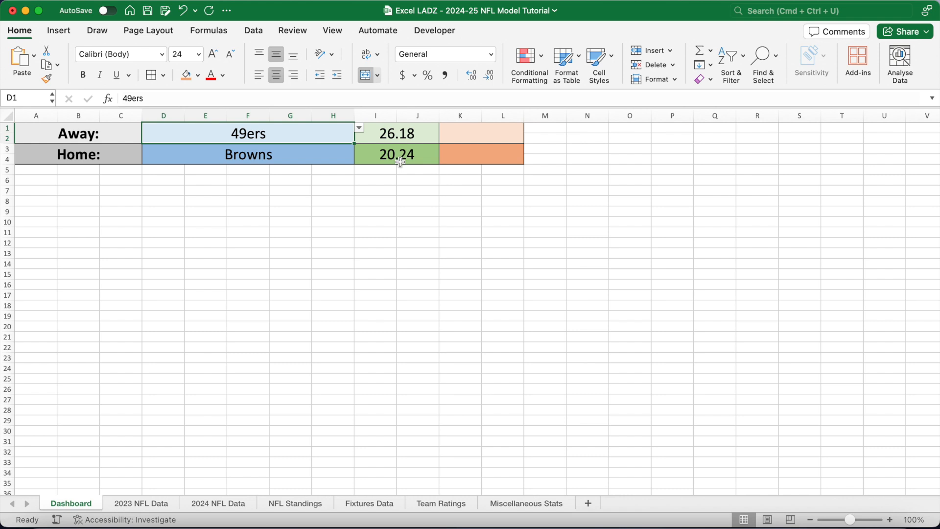
pyautogui.write('Giants')
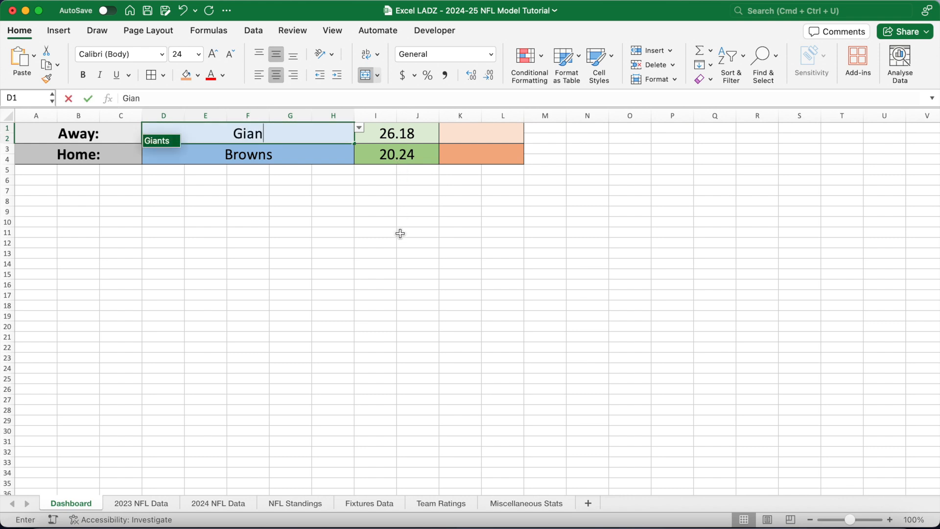
pyautogui.press('Return')
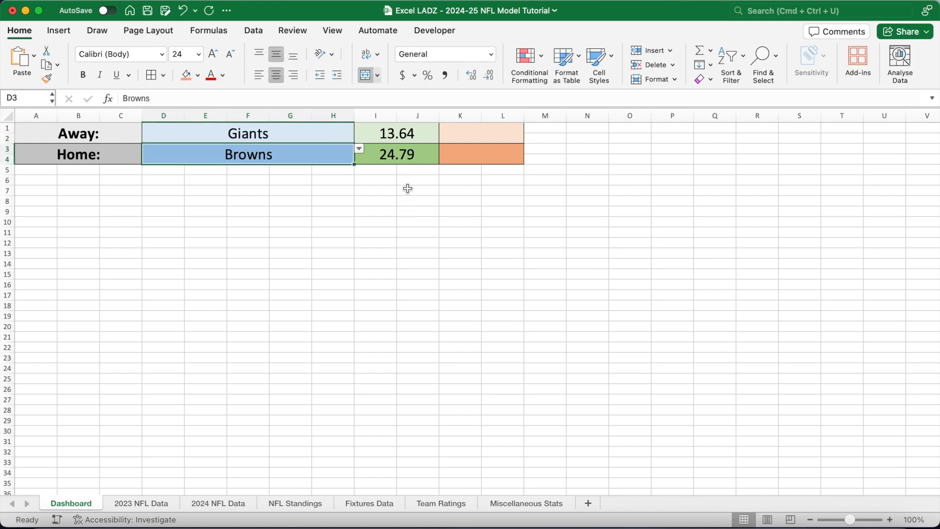
pyautogui.click(405, 138)
pyautogui.click(403, 155)
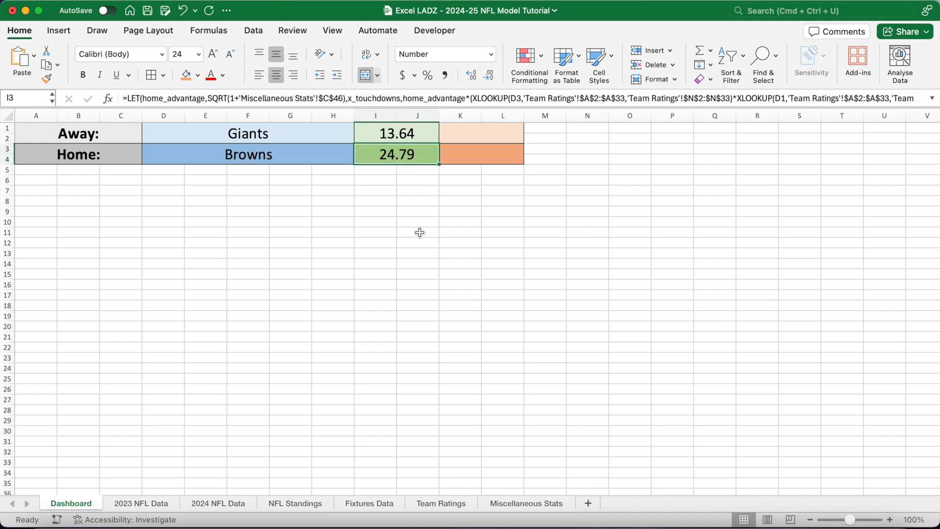
# Step: Add a new worksheet after the Dashboard and name it Simulations
pyautogui.click(465, 136)
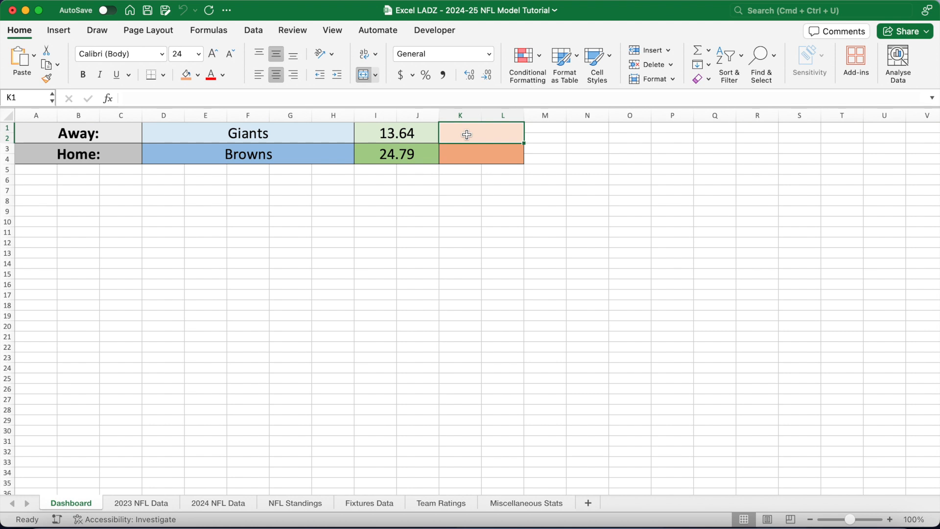
pyautogui.click(591, 504)
pyautogui.doubleClick(125, 503)
pyautogui.write('Si')
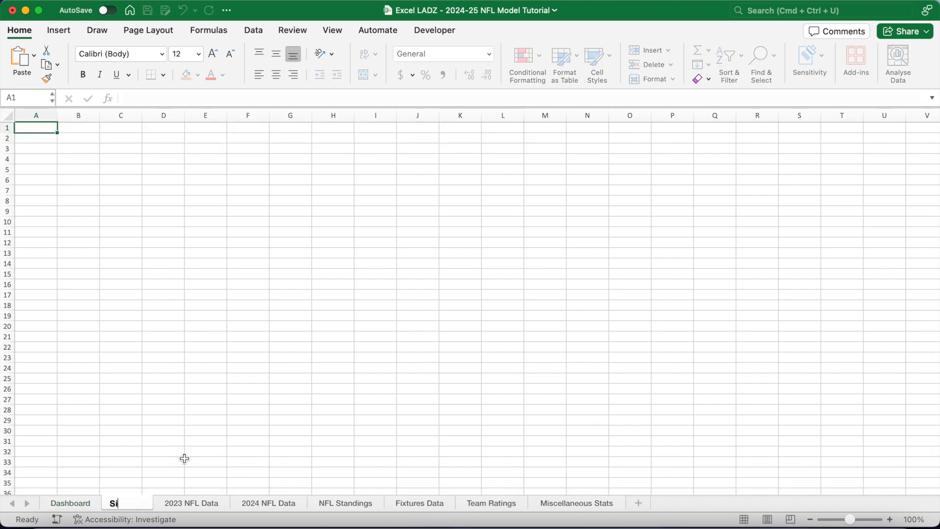
pyautogui.write('mulations')
pyautogui.press('Return')
# Step: Link cell J21 of the Simulations sheet to the away team name in Dashboard!D1
pyautogui.click(414, 307)
pyautogui.press('Down')
pyautogui.press('Down')
pyautogui.press('Down')
pyautogui.write('=')
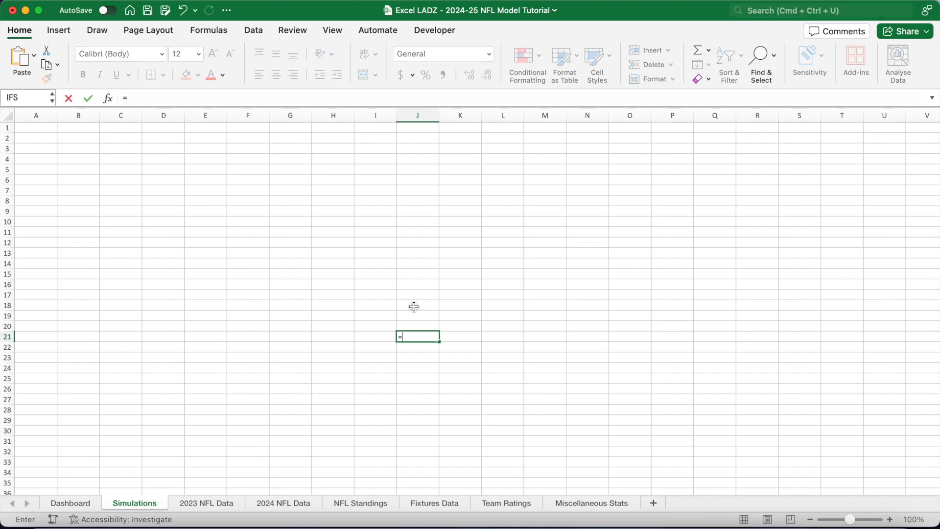
pyautogui.click(89, 501)
pyautogui.click(165, 127)
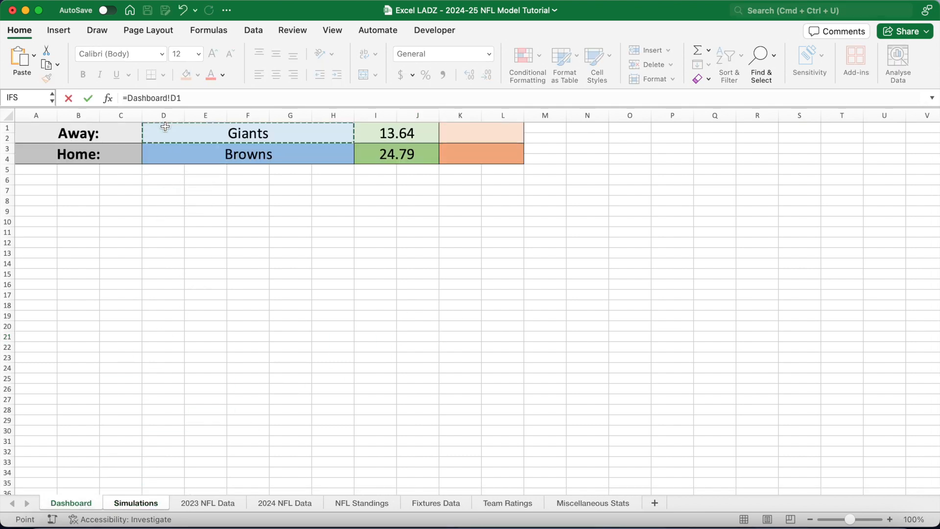
pyautogui.press('Return')
# Step: Link cell K21 of the Simulations sheet to the home team name in Dashboard cell D3
pyautogui.click(451, 337)
pyautogui.write('=')
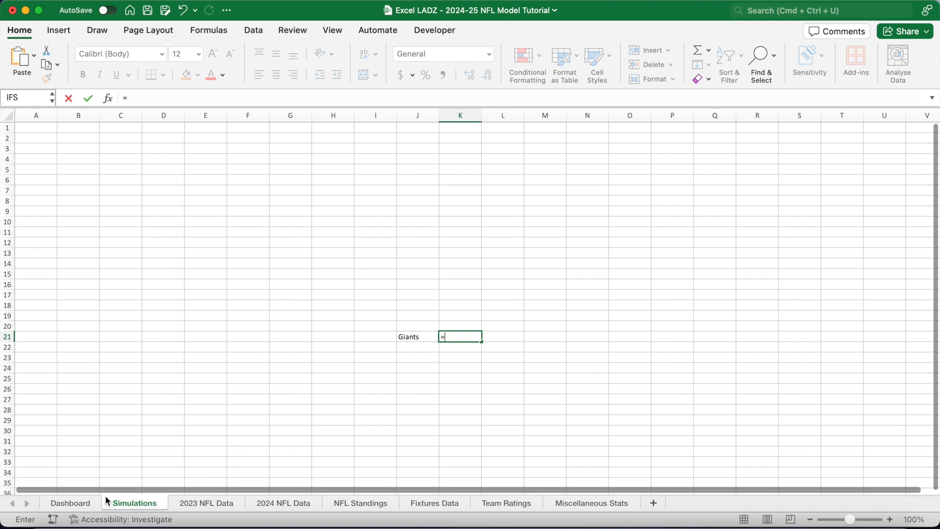
pyautogui.click(70, 503)
pyautogui.click(161, 153)
pyautogui.press('Return')
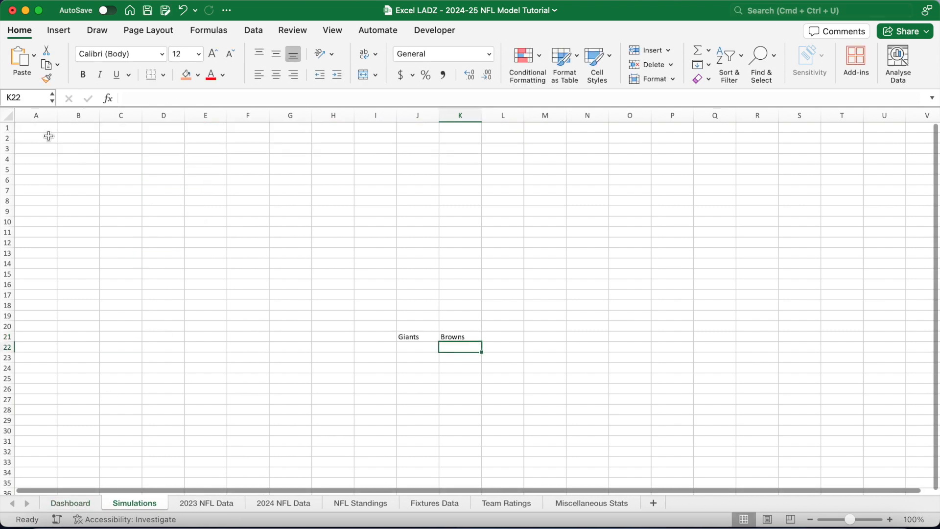
# Step: Centre the contents of all cells on the Simulations sheet vertically and horizontally
pyautogui.press('super+a')
pyautogui.click(276, 53)
pyautogui.click(276, 74)
# Step: Make the team headings in J21:K21 bold and widen columns J and K
pyautogui.moveTo(417, 336); pyautogui.dragTo(460, 336)
pyautogui.press('super+b')
pyautogui.moveTo(439, 116); pyautogui.dragTo(544, 116)
# Step: Copy the away team's score formula from Dashboard cell I1 into cell J22 of the Simulations sheet
pyautogui.click(445, 346)
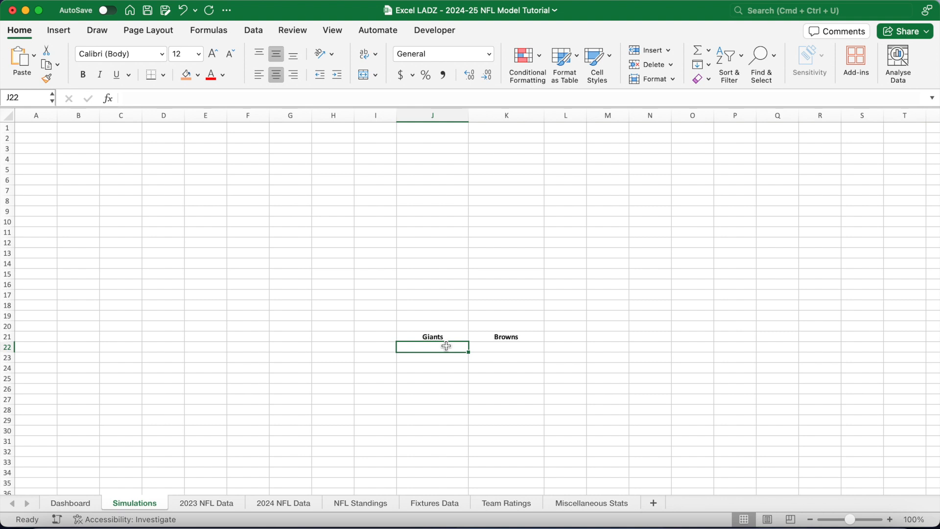
pyautogui.click(90, 501)
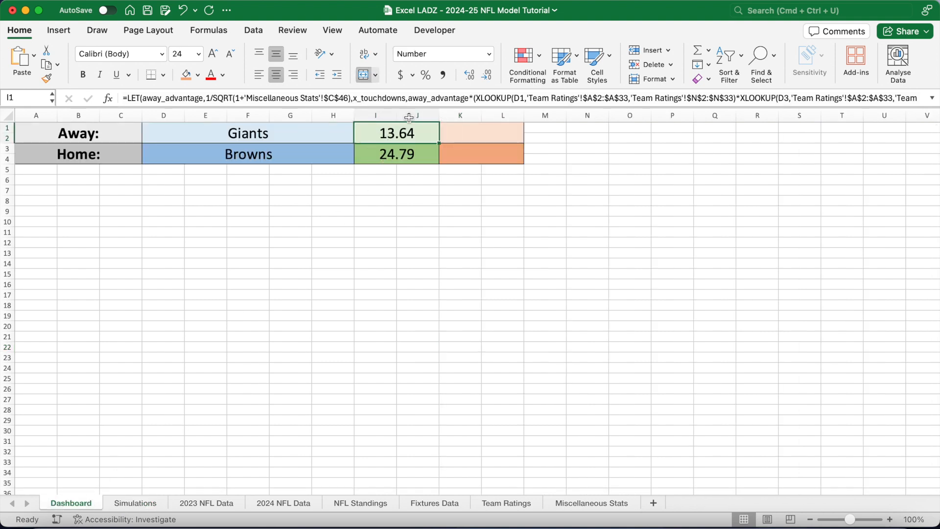
pyautogui.moveTo(409, 106); pyautogui.dragTo(409, 204)
pyautogui.tripleClick(254, 192)
pyautogui.press('super+c')
pyautogui.press('Return')
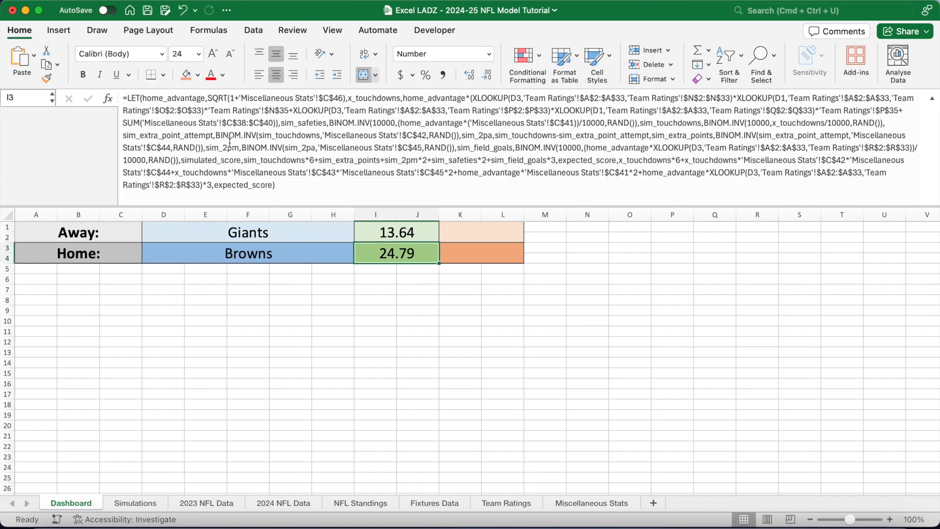
pyautogui.click(147, 501)
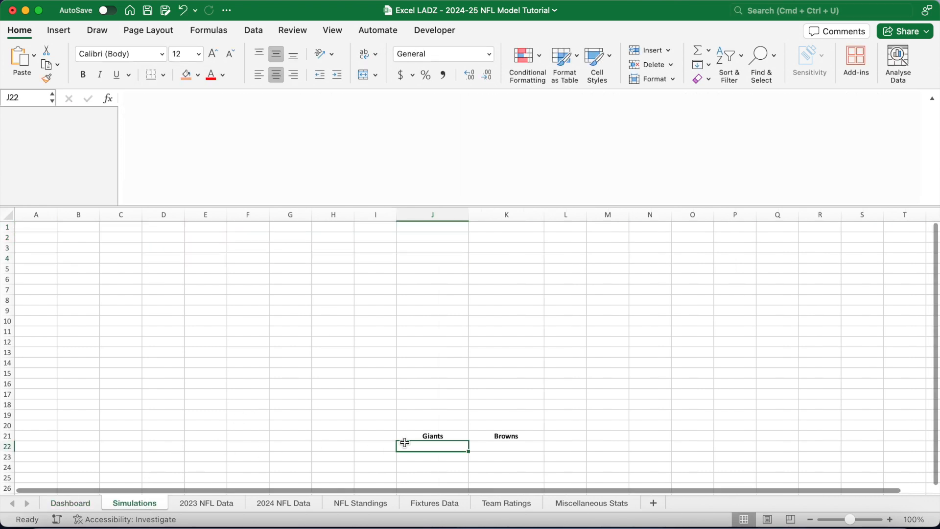
pyautogui.rightClick(342, 131)
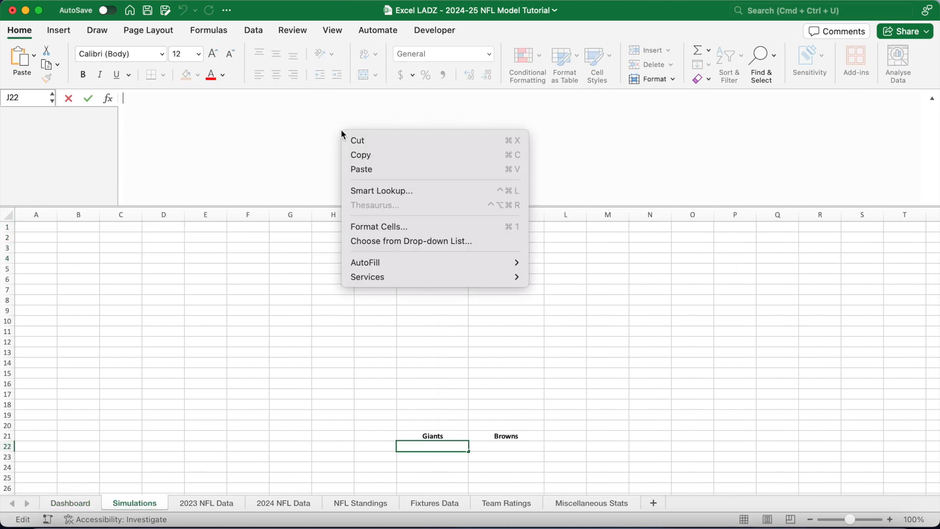
pyautogui.click(372, 170)
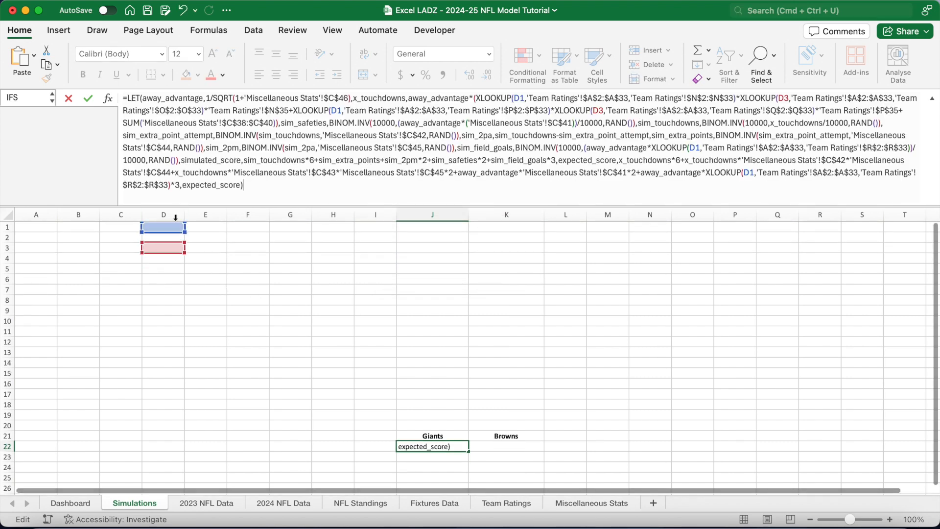
# Step: In J22's formula, point the first pair of touchdown XLOOKUPs at the absolute references Dashboard!$D$1 and Dashboard!$D$3
pyautogui.doubleClick(519, 98)
pyautogui.click(70, 503)
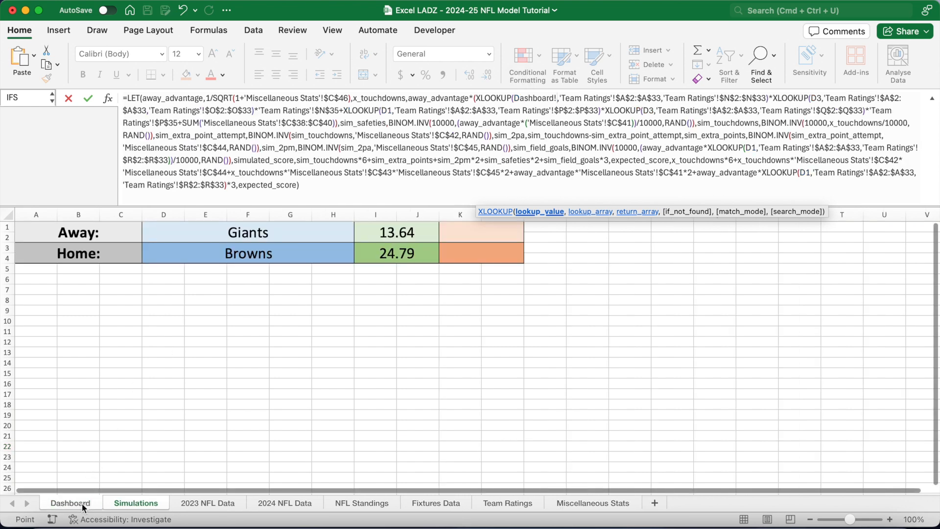
pyautogui.click(191, 234)
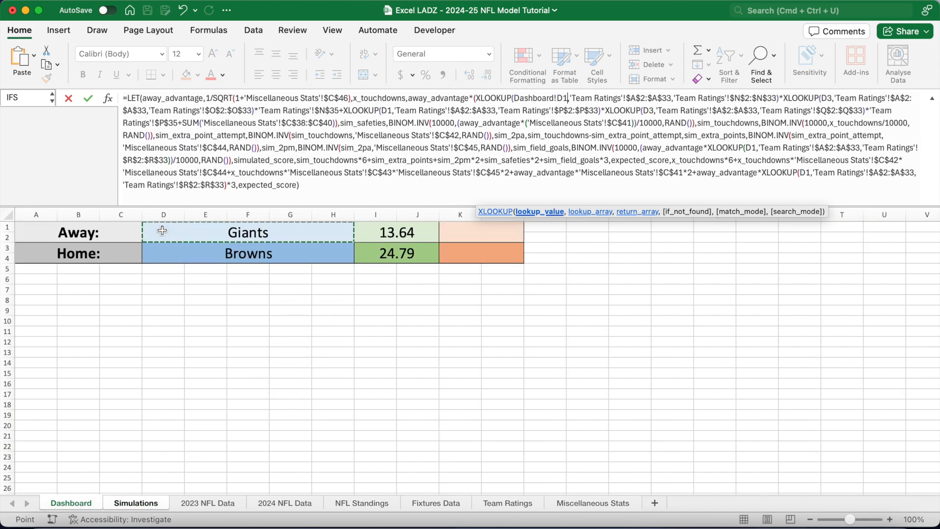
pyautogui.press('F4')
pyautogui.moveTo(577, 98); pyautogui.dragTo(514, 98)
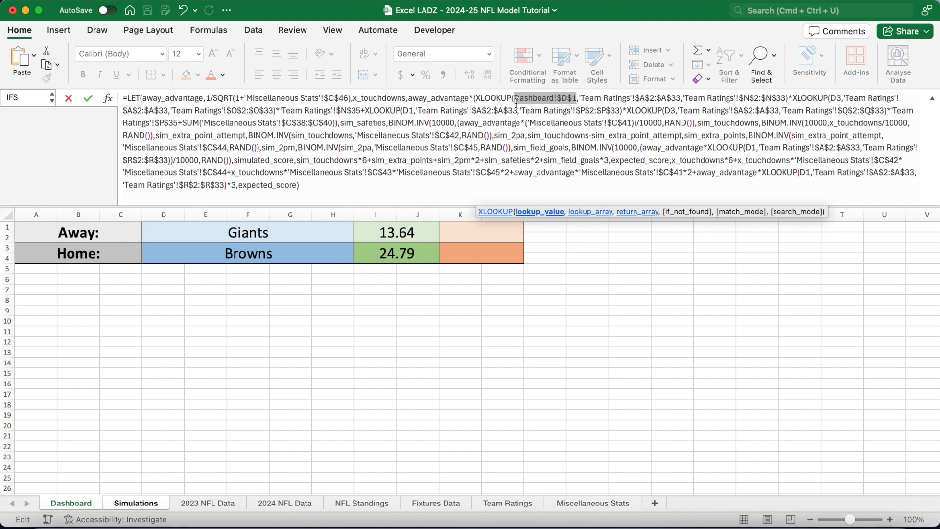
pyautogui.press('super+c')
pyautogui.doubleClick(827, 100)
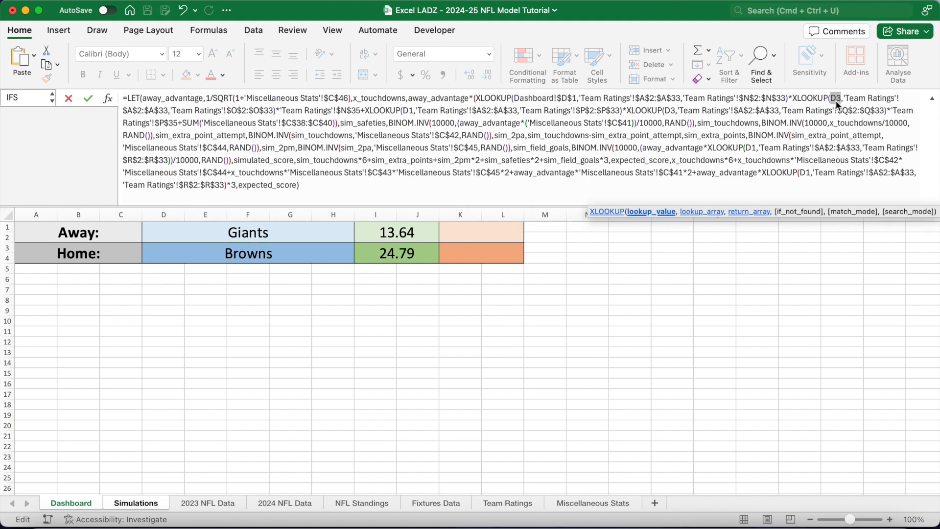
pyautogui.press('super+v')
pyautogui.press('BackSpace')
pyautogui.write('3')
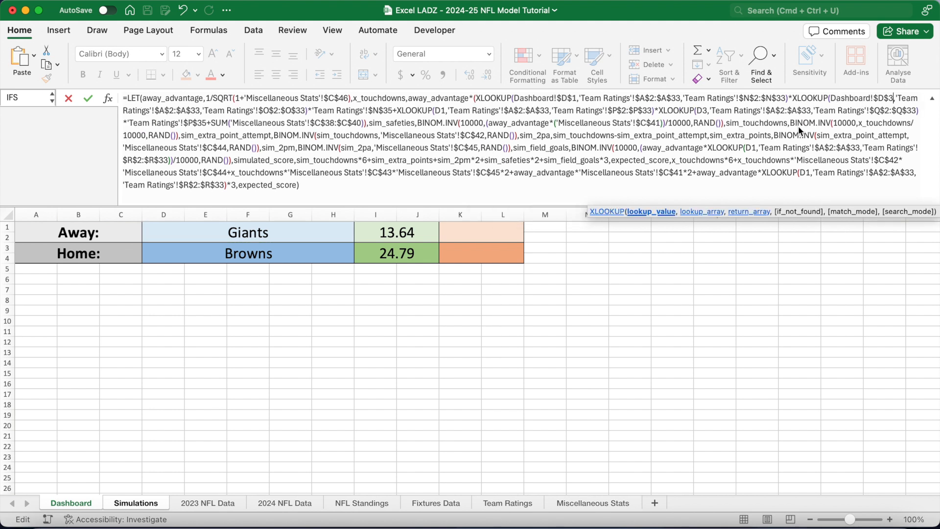
# Step: In J22's formula, change the second pair of touchdown XLOOKUPs to look up Dashboard!$D$1 and Dashboard!$D$3
pyautogui.doubleClick(439, 111)
pyautogui.press('super+v')
pyautogui.doubleClick(754, 111)
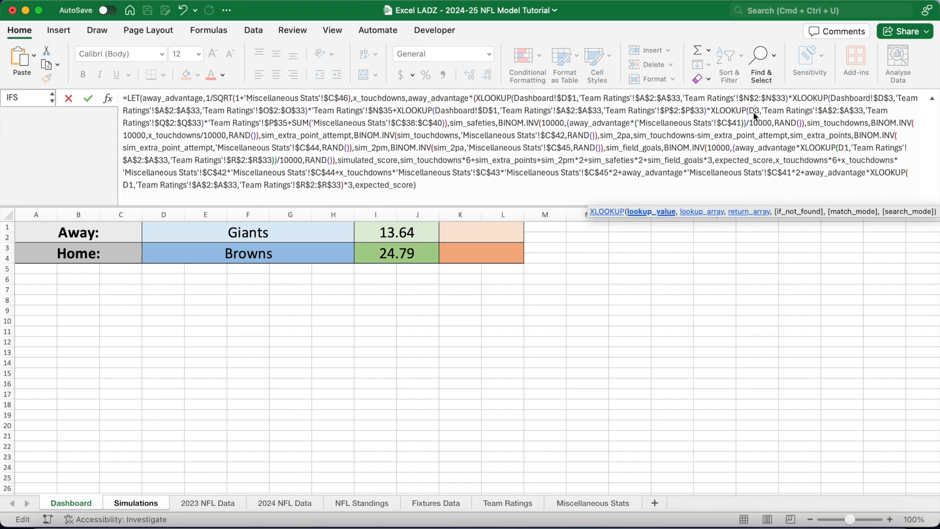
pyautogui.press('super+v')
pyautogui.press('BackSpace')
pyautogui.write('3')
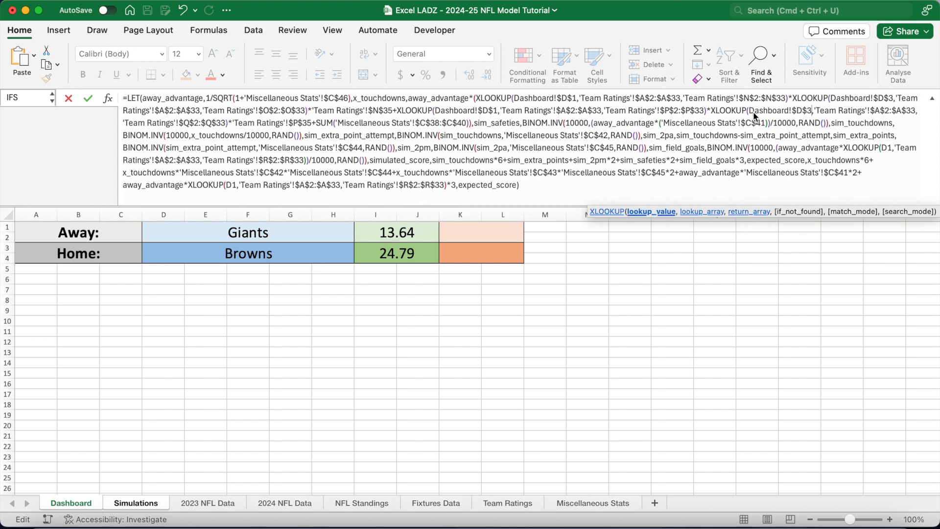
# Step: Replace D1 with Dashboard!$D$1 in both field-goal XLOOKUPs of J22's formula and commit the formula
pyautogui.press('super+v')
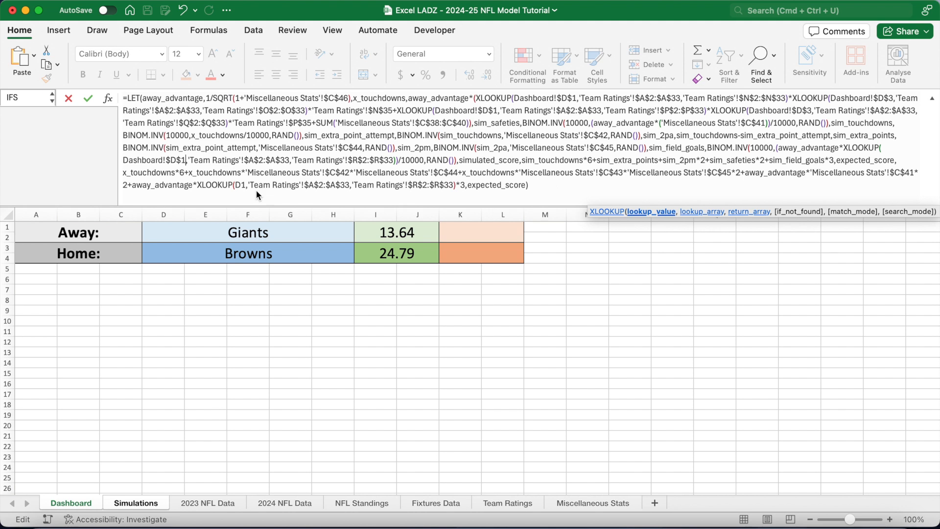
pyautogui.click(240, 185)
pyautogui.press('super+v')
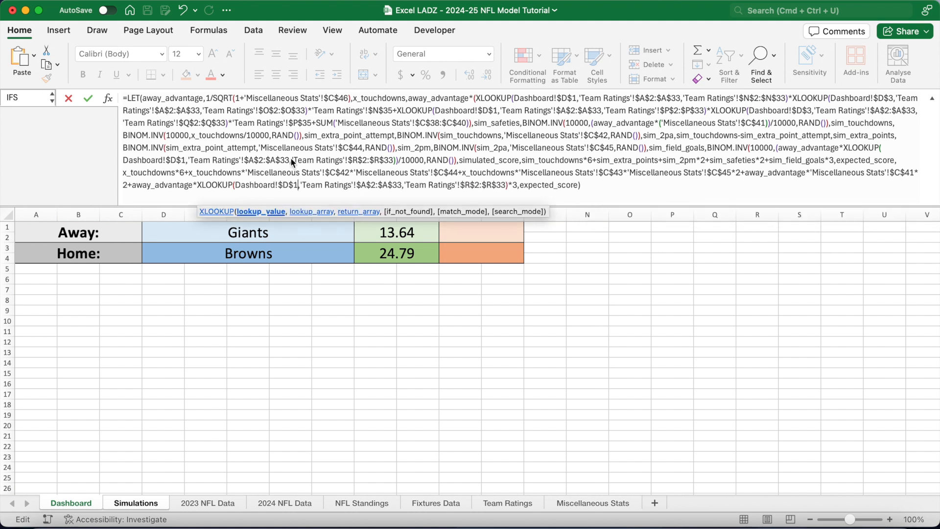
pyautogui.press('Return')
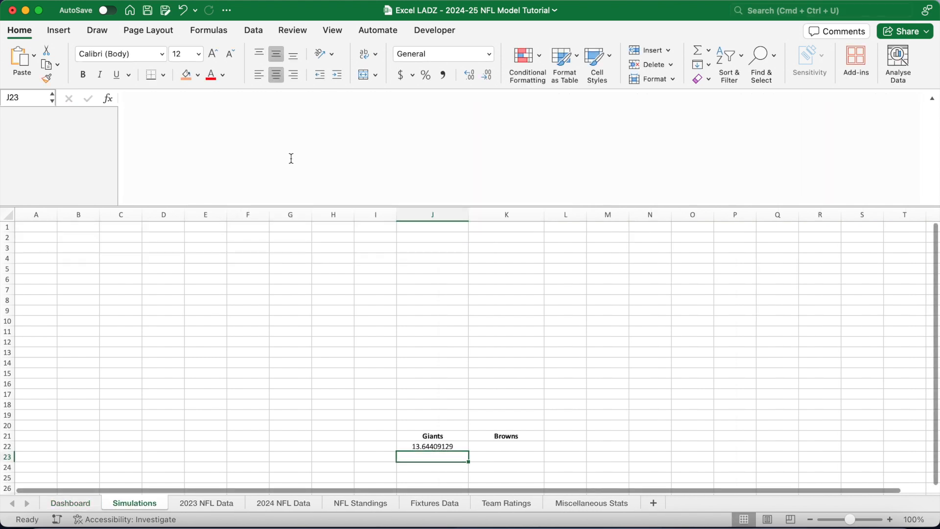
# Step: Copy the home team's score formula from Dashboard cell I3 into cell K22 of the Simulations sheet
pyautogui.click(448, 445)
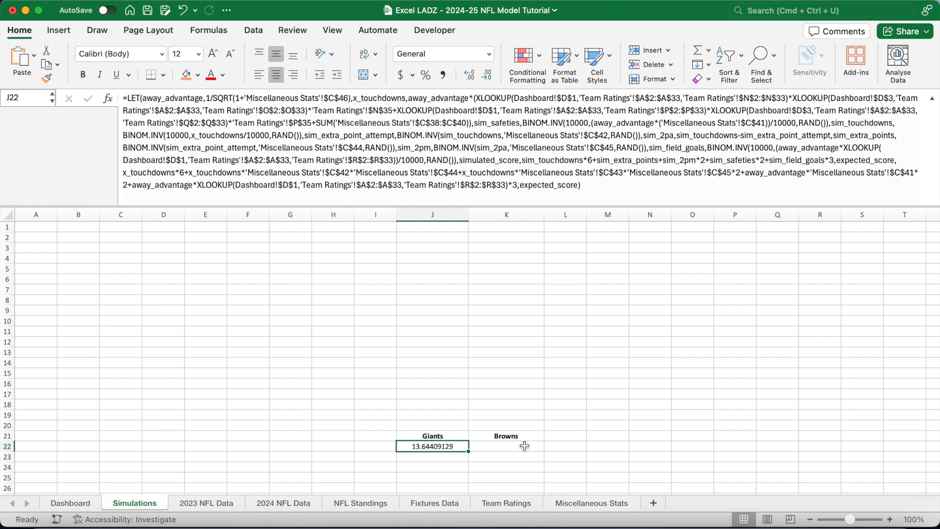
pyautogui.click(524, 445)
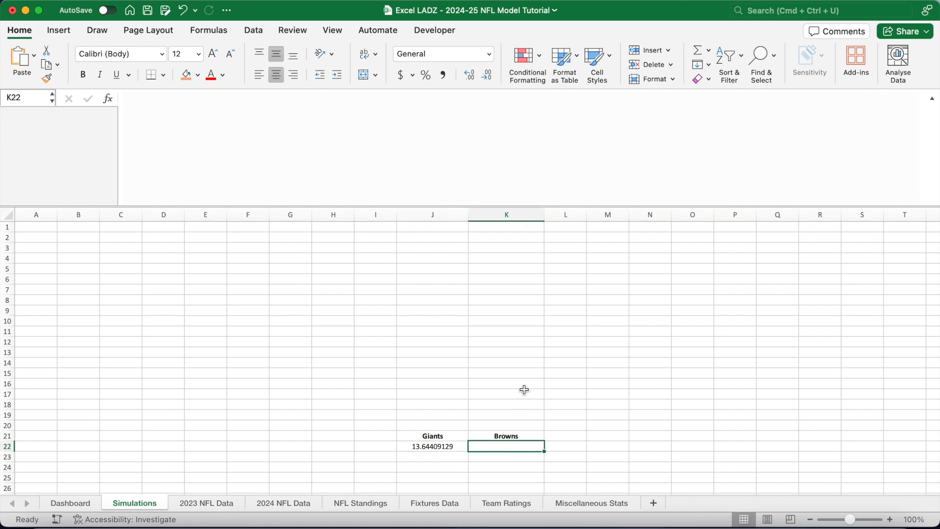
pyautogui.click(89, 504)
pyautogui.click(373, 253)
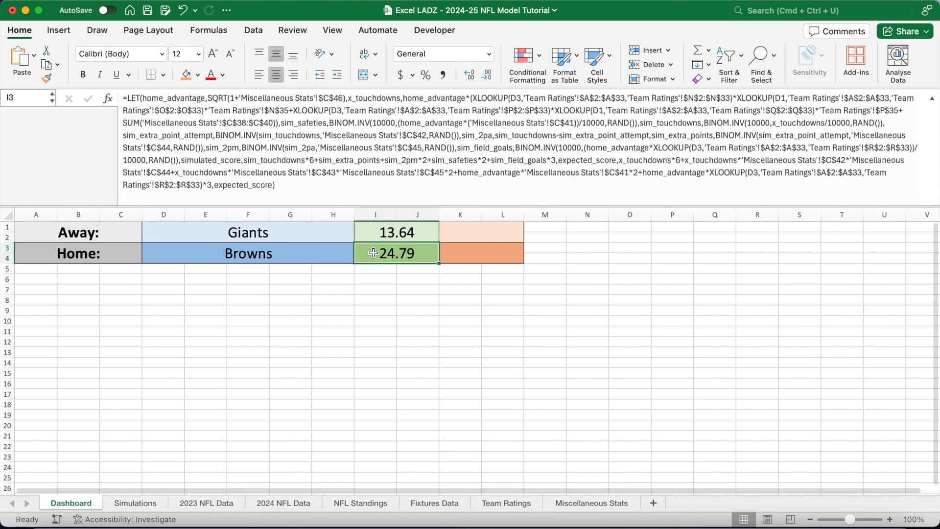
pyautogui.moveTo(289, 193); pyautogui.dragTo(122, 98)
pyautogui.rightClick(293, 157)
pyautogui.click(313, 180)
pyautogui.press('Return')
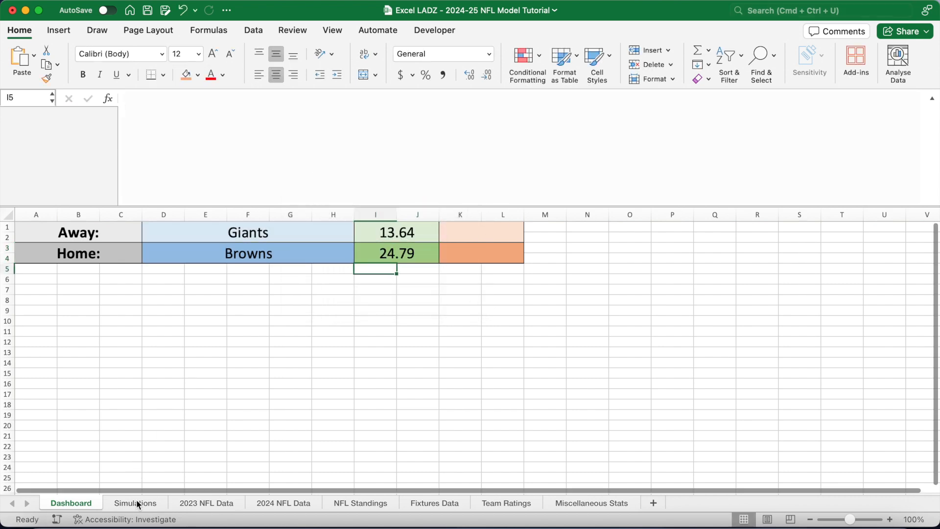
pyautogui.click(138, 504)
pyautogui.rightClick(178, 116)
pyautogui.click(211, 151)
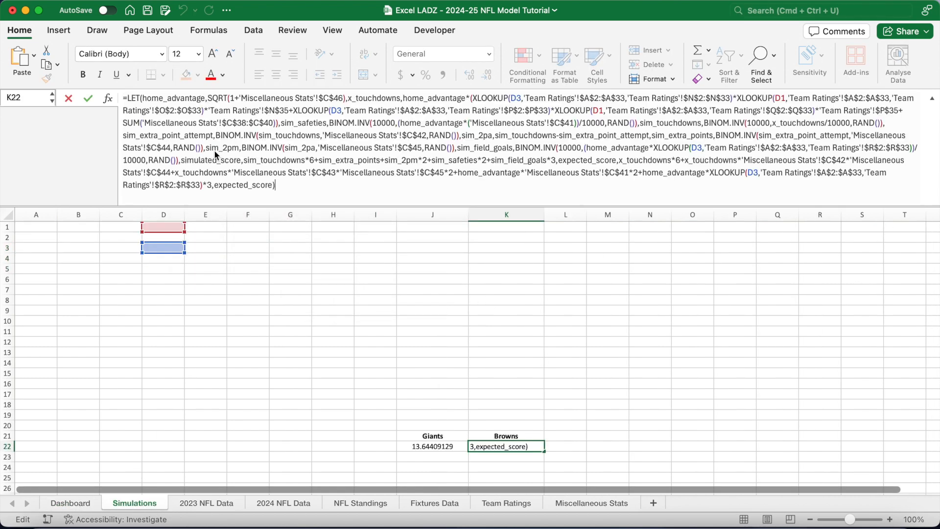
# Step: In K22's formula, point the first pair of touchdown XLOOKUPs at Dashboard!$D$3 and Dashboard!$D$1
pyautogui.doubleClick(515, 98)
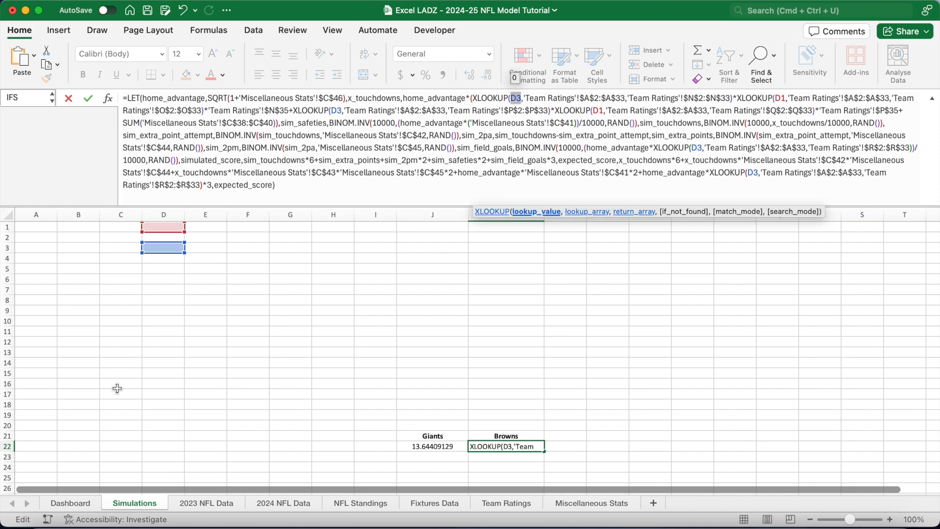
pyautogui.click(70, 503)
pyautogui.click(152, 250)
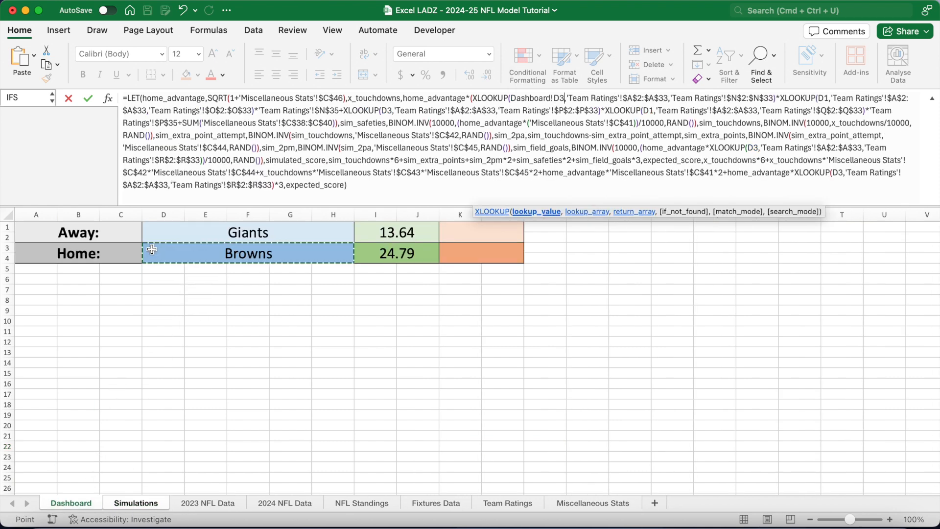
pyautogui.press('F4')
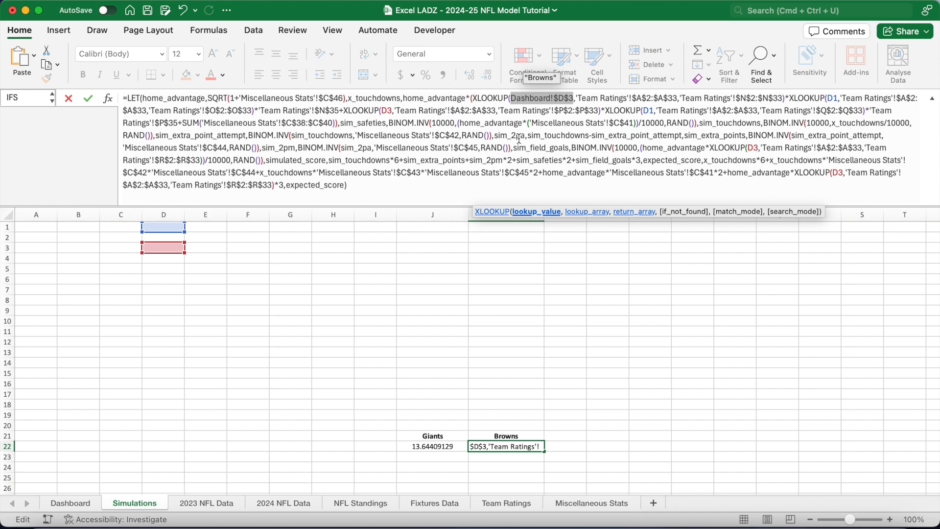
pyautogui.click(829, 97)
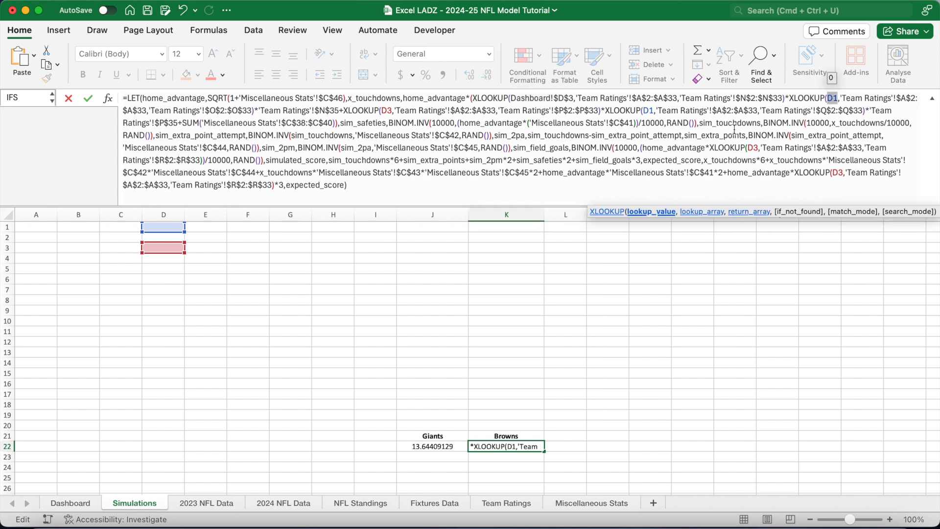
pyautogui.press('super+v')
# Step: In K22's formula, change the second pair of touchdown XLOOKUPs to look up Dashboard!$D$3 and Dashboard!$D$1
pyautogui.doubleClick(439, 110)
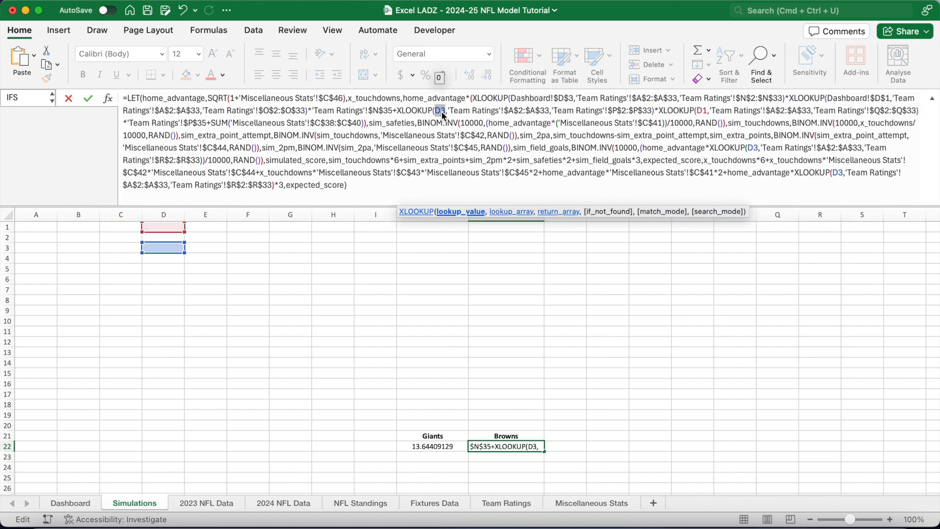
pyautogui.press('super+v')
pyautogui.doubleClick(756, 111)
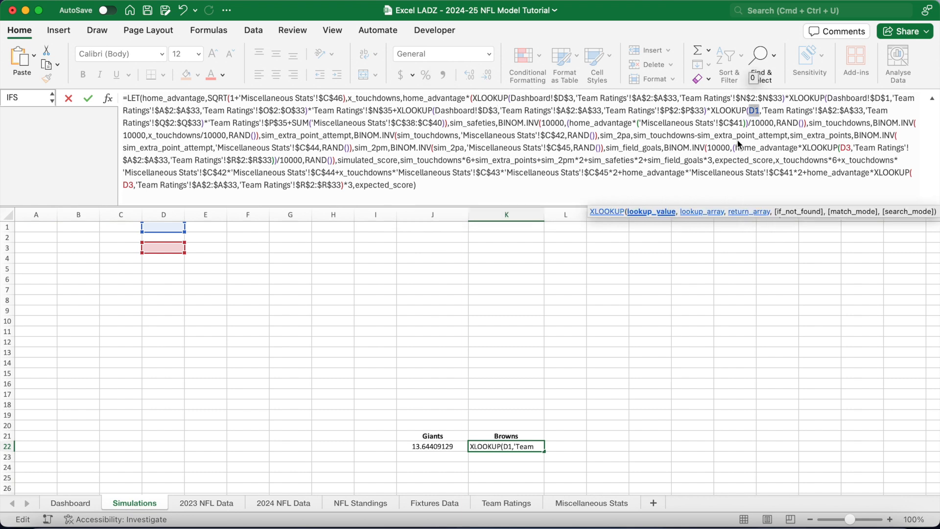
pyautogui.press('super+v')
pyautogui.press('BackSpace')
pyautogui.write('1')
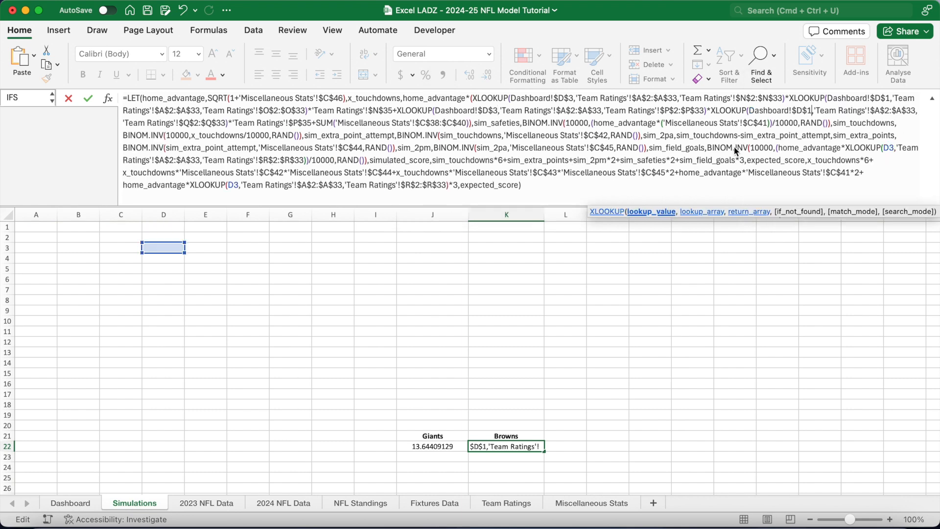
# Step: Replace D3 with Dashboard!$D$3 in both field-goal XLOOKUPs of K22's formula and commit the formula
pyautogui.doubleClick(890, 144)
pyautogui.press('super+v')
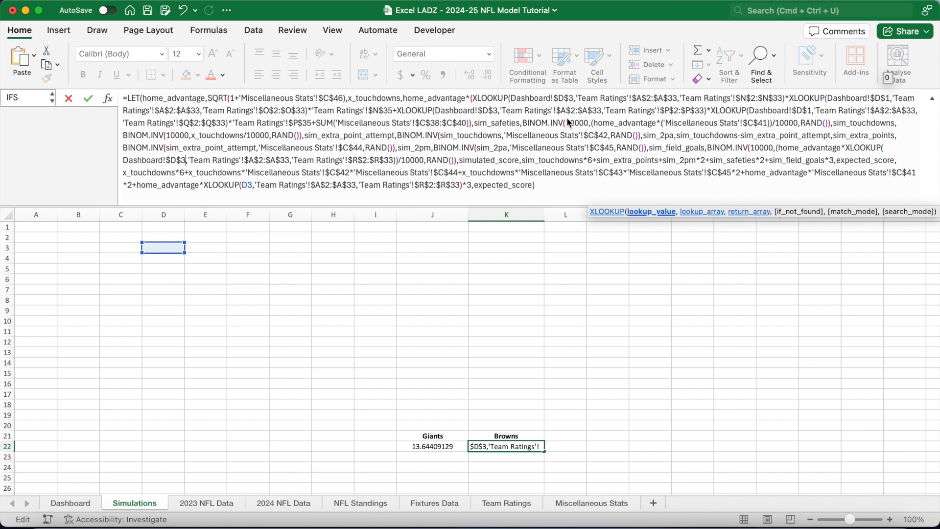
pyautogui.doubleClick(248, 184)
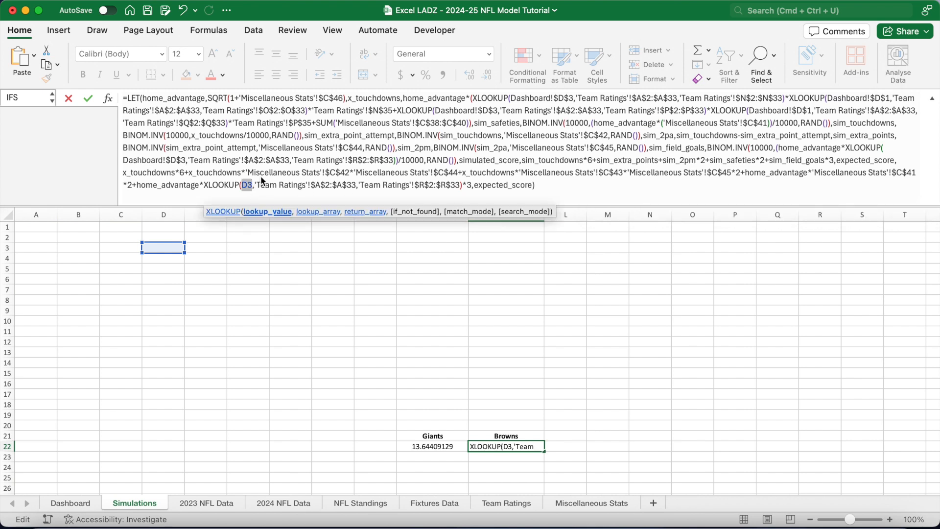
pyautogui.press('super+v')
pyautogui.press('Return')
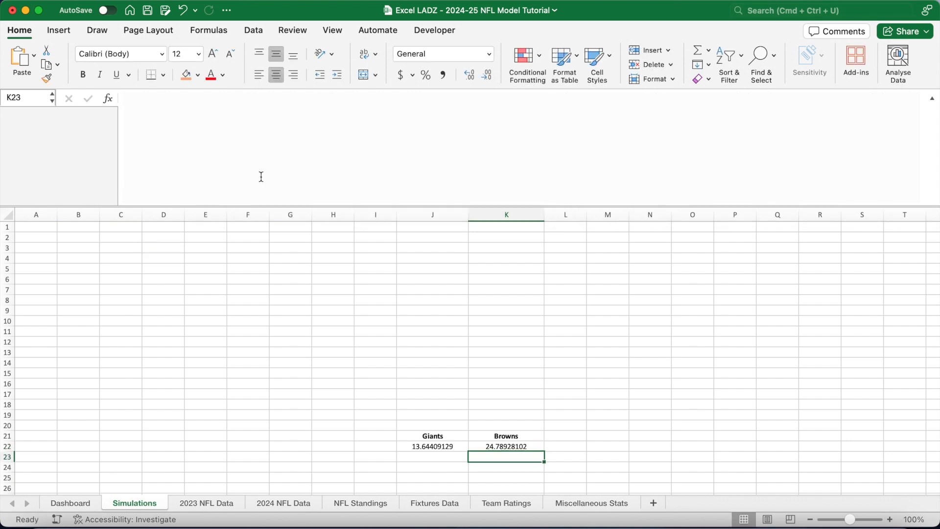
# Step: Change the final output of the away team's formula in J22 from expected_score to simulated_score
pyautogui.click(425, 446)
pyautogui.click(504, 448)
pyautogui.click(439, 448)
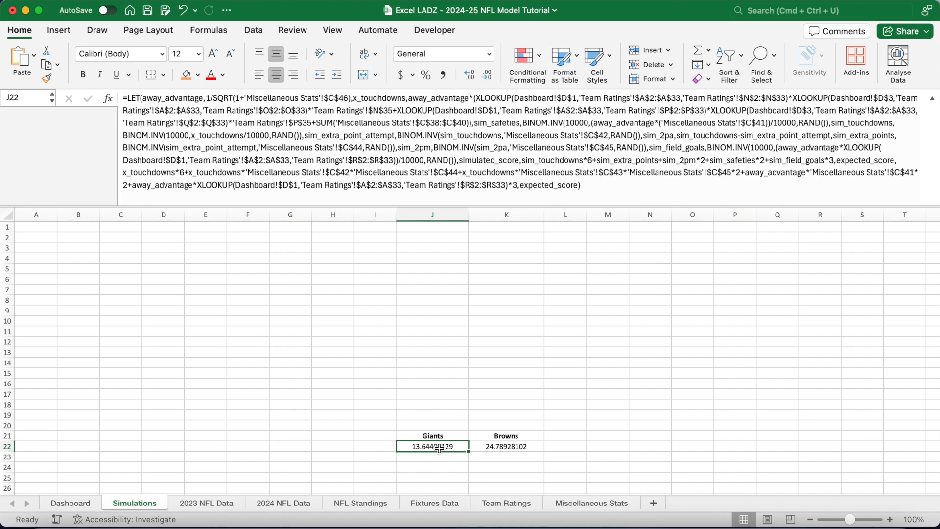
pyautogui.click(555, 186)
pyautogui.moveTo(555, 187); pyautogui.dragTo(519, 187)
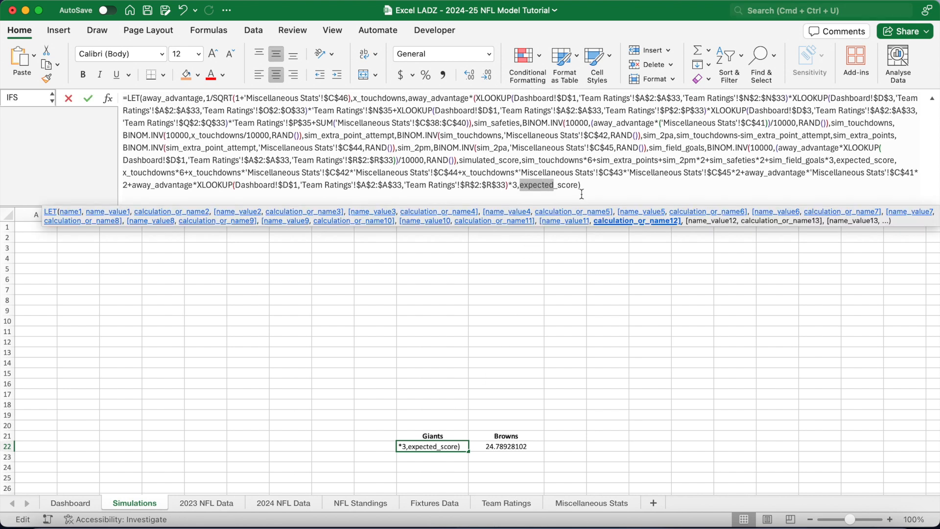
pyautogui.write('simulated')
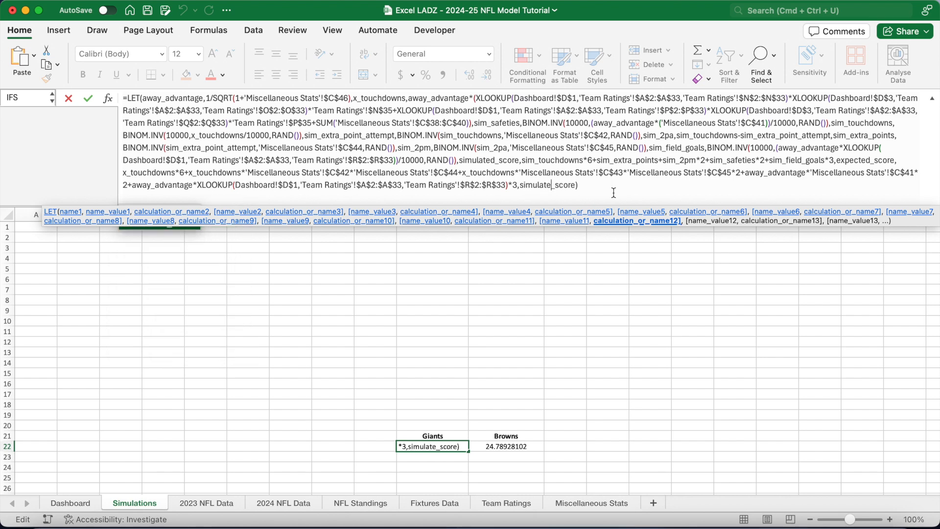
pyautogui.press('Return')
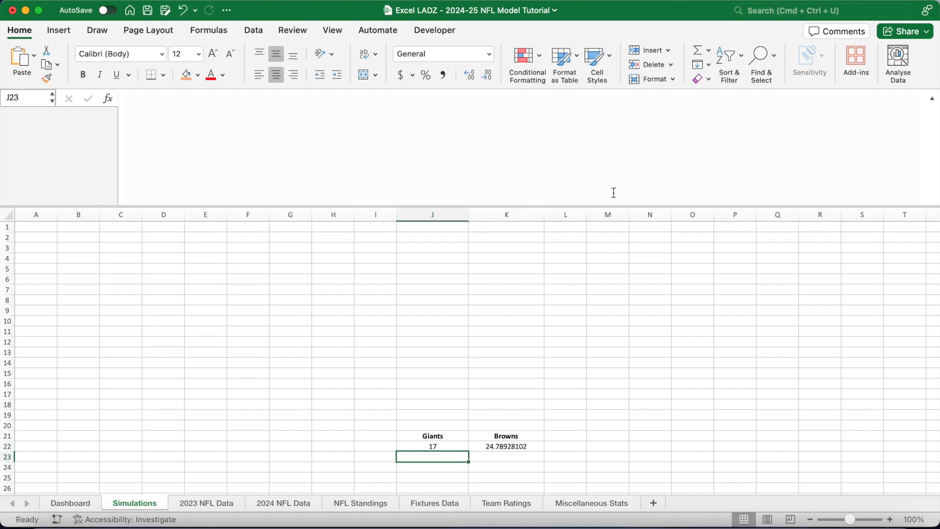
# Step: Make the home team's formula in K22 return simulated_score as its final output
pyautogui.click(514, 444)
pyautogui.moveTo(560, 185); pyautogui.dragTo(528, 187)
pyautogui.write('simulated')
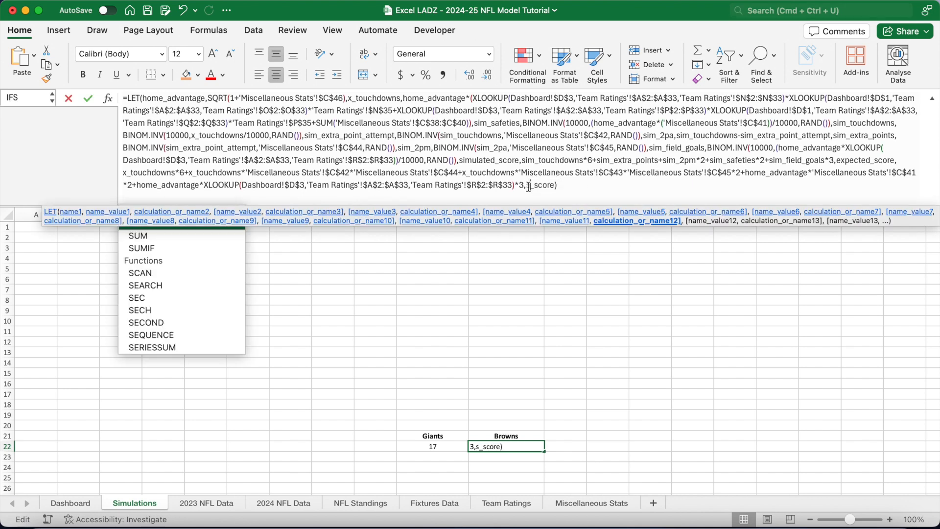
pyautogui.press('Return')
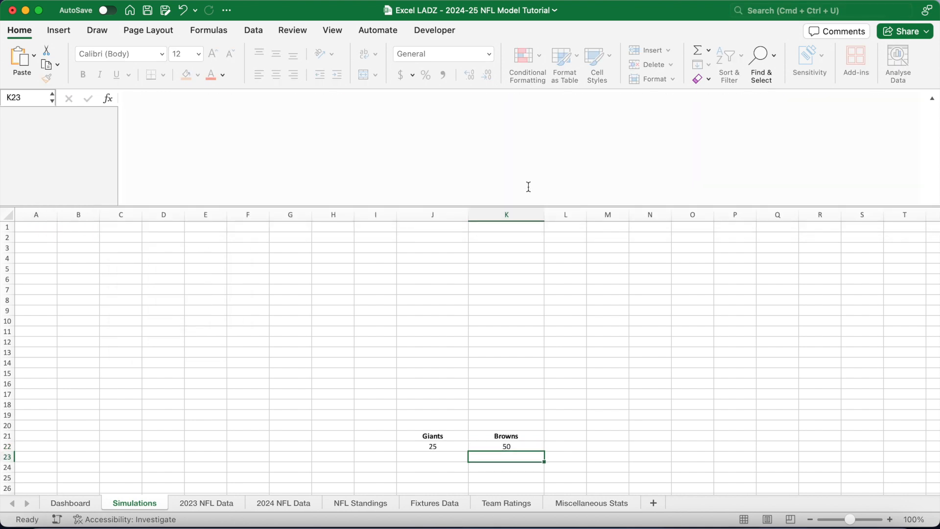
# Step: Recalculate the Simulations sheet repeatedly and examine how the simulated scores in J22:K22 vary
pyautogui.click(446, 449)
pyautogui.click(501, 447)
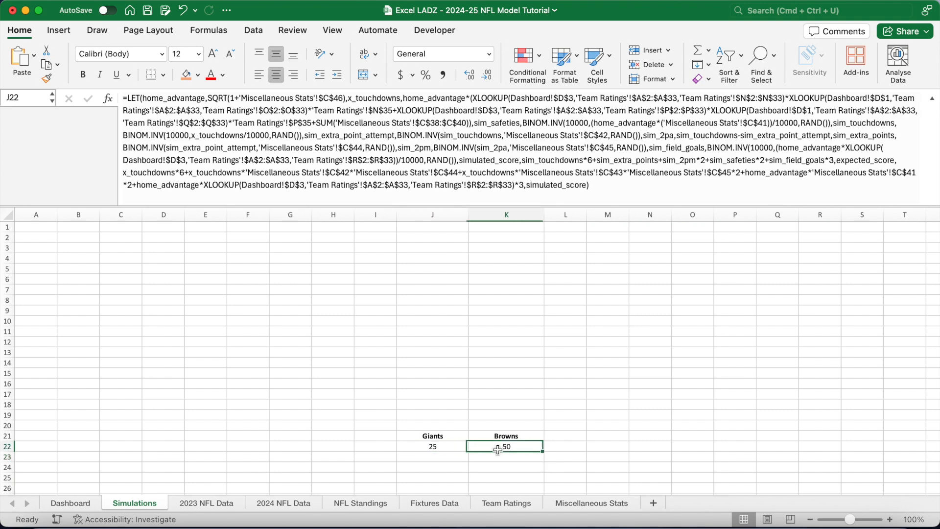
pyautogui.click(524, 405)
pyautogui.press('Delete')
pyautogui.press('Delete')
pyautogui.press('Delete')
pyautogui.press('Delete')
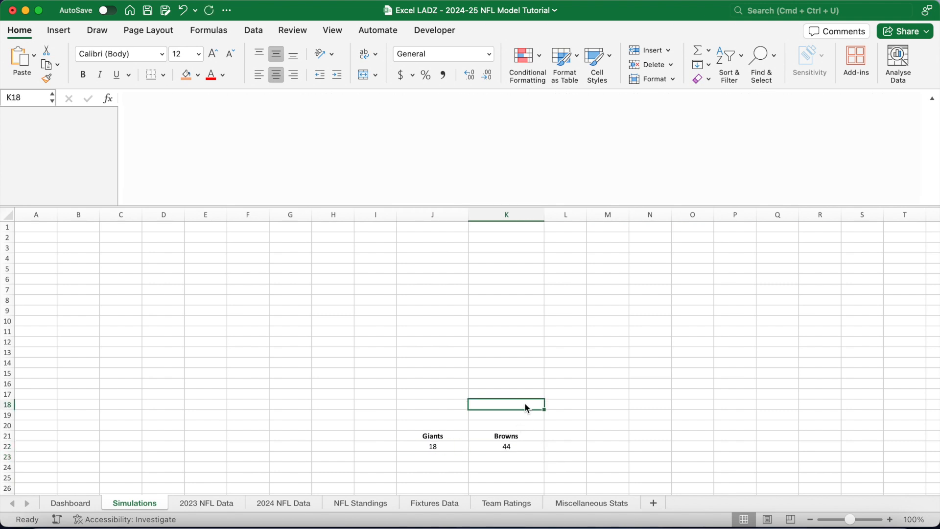
pyautogui.press('Delete')
pyautogui.press('Delete')
pyautogui.press('Delete')
pyautogui.press('Delete')
pyautogui.press('Delete')
pyautogui.press('Delete')
pyautogui.press('Delete')
pyautogui.press('Delete')
pyautogui.press('Delete')
pyautogui.press('Delete')
pyautogui.press('Delete')
pyautogui.press('Delete')
# Step: Collapse the formula bar to a single line and select cell J2 on the Simulations sheet
pyautogui.moveTo(483, 182); pyautogui.dragTo(484, 82)
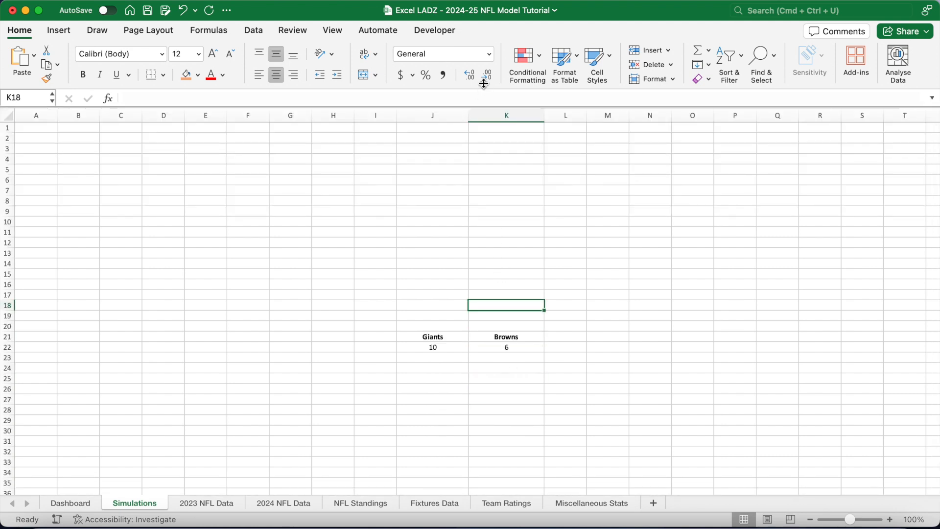
pyautogui.click(455, 136)
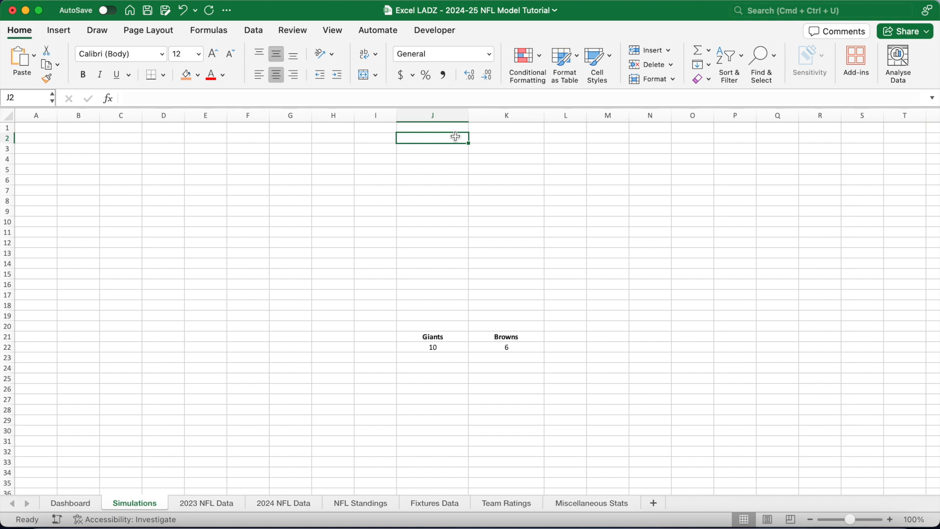
# Step: Switch to Stathead's Drive Finder in the browser, get the 2023 regular season results and select the Drive Outcomes table
pyautogui.press('Up')
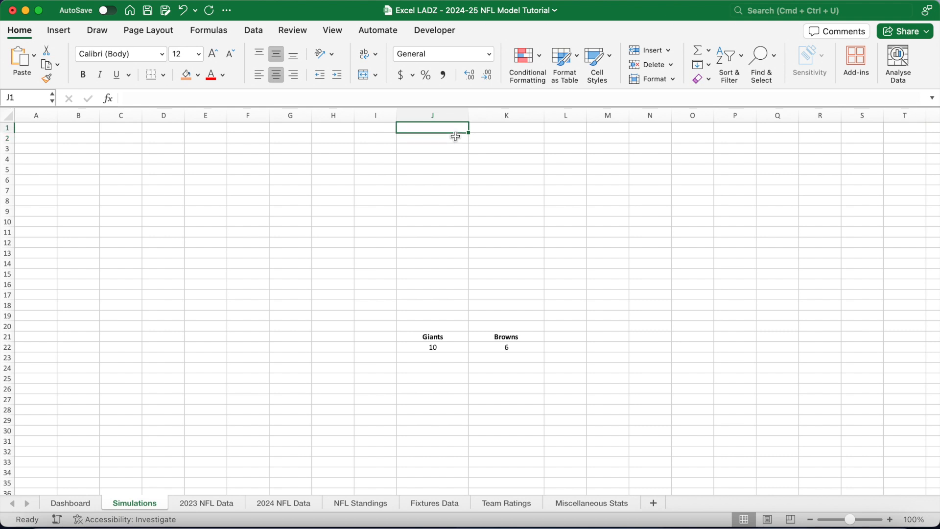
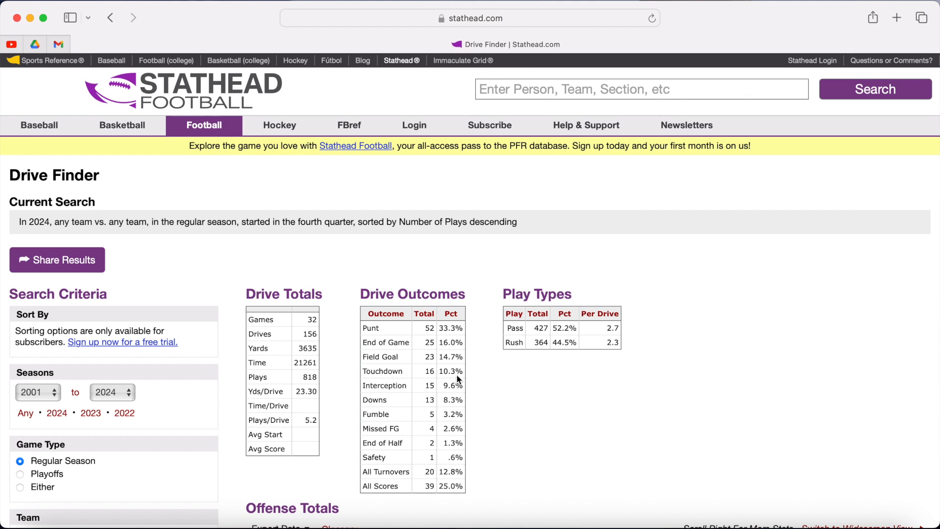
pyautogui.click(92, 416)
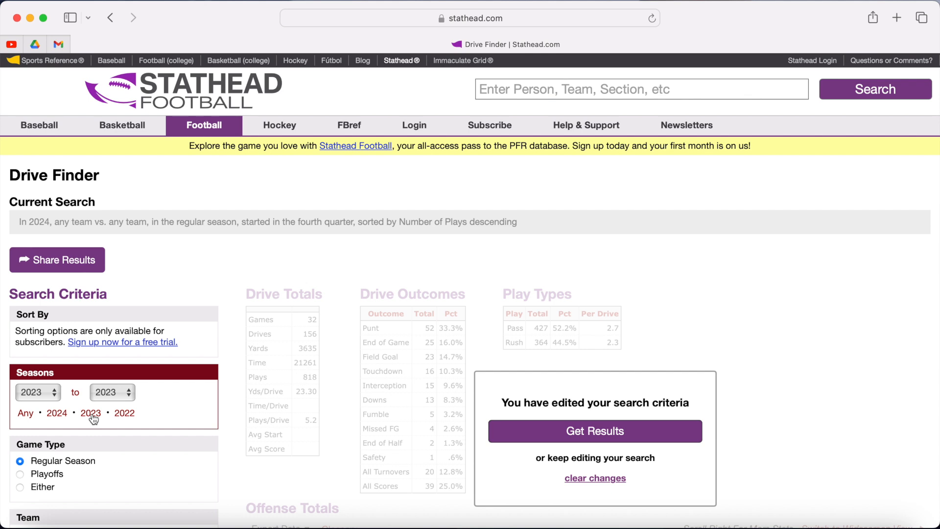
pyautogui.click(560, 434)
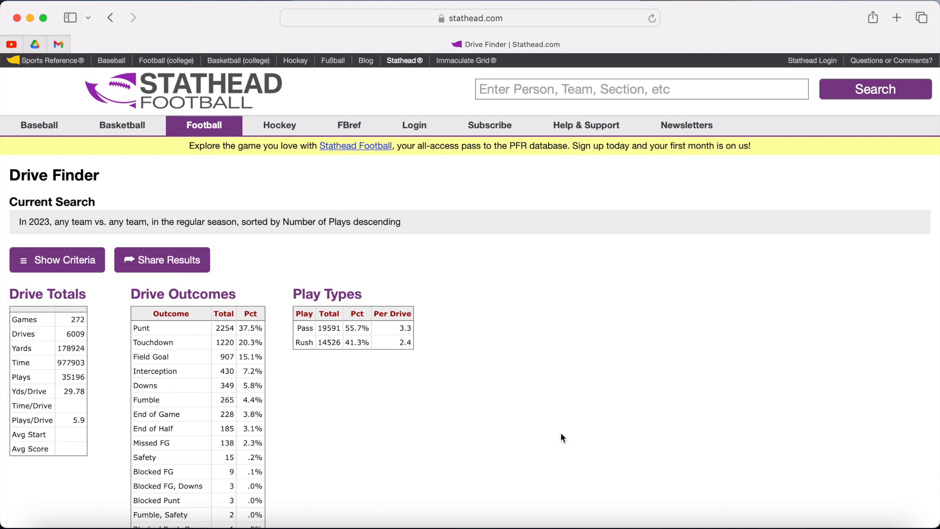
pyautogui.scroll(-4, 560, 433)
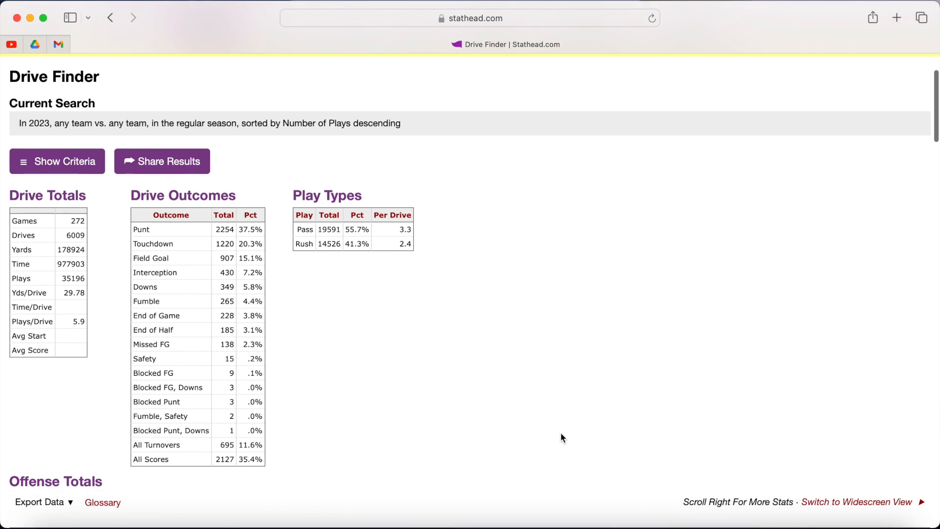
pyautogui.moveTo(131, 194); pyautogui.dragTo(254, 457)
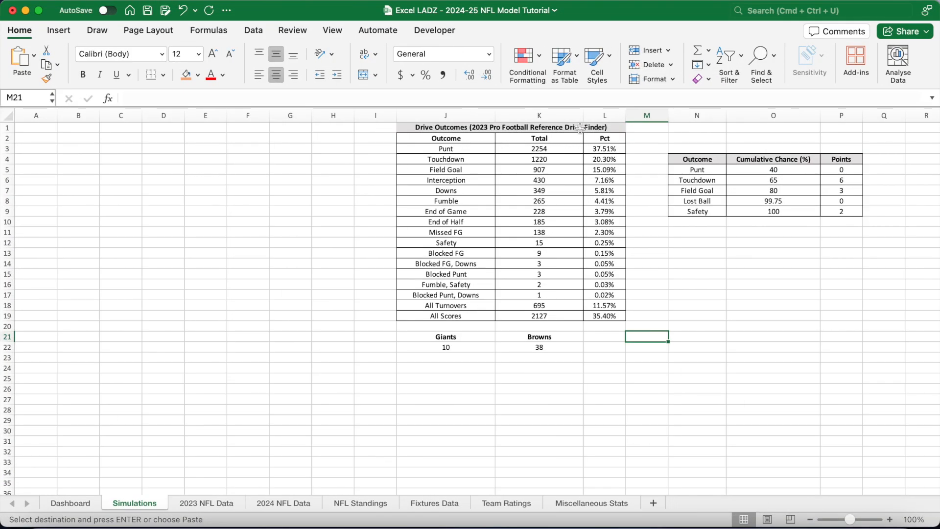
# Step: Compare the punt, touchdown and field goal percentages in the 2023 Drive Outcomes table with their cumulative chances in N4:P9
pyautogui.moveTo(582, 129); pyautogui.dragTo(579, 317)
pyautogui.moveTo(695, 160); pyautogui.dragTo(842, 215)
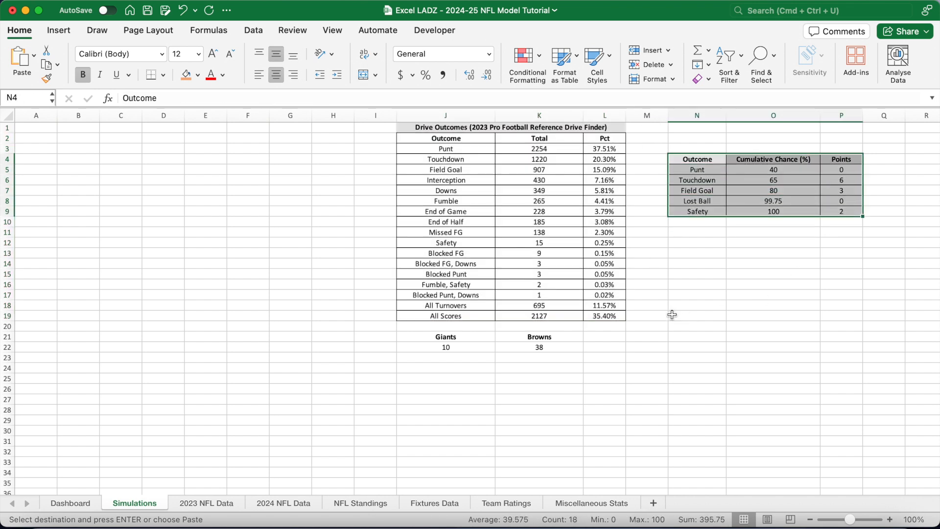
pyautogui.click(465, 147)
pyautogui.click(602, 150)
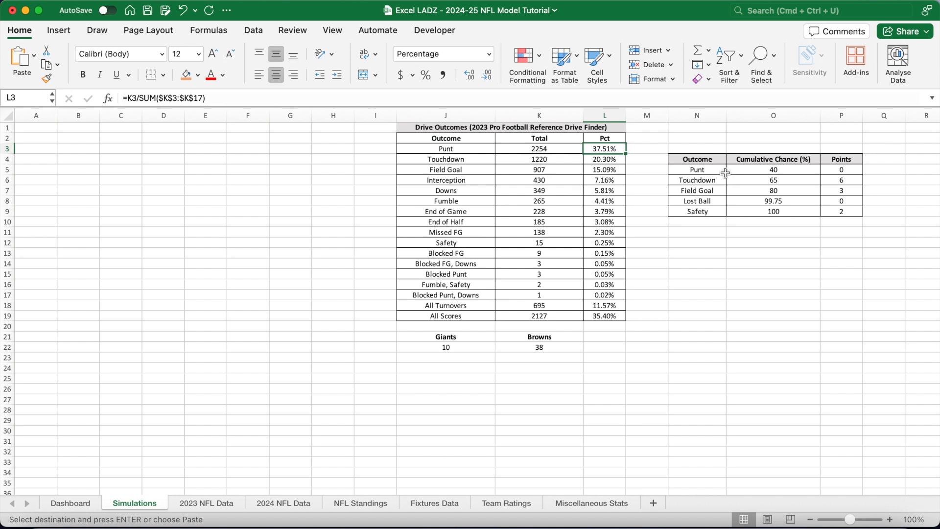
pyautogui.click(745, 170)
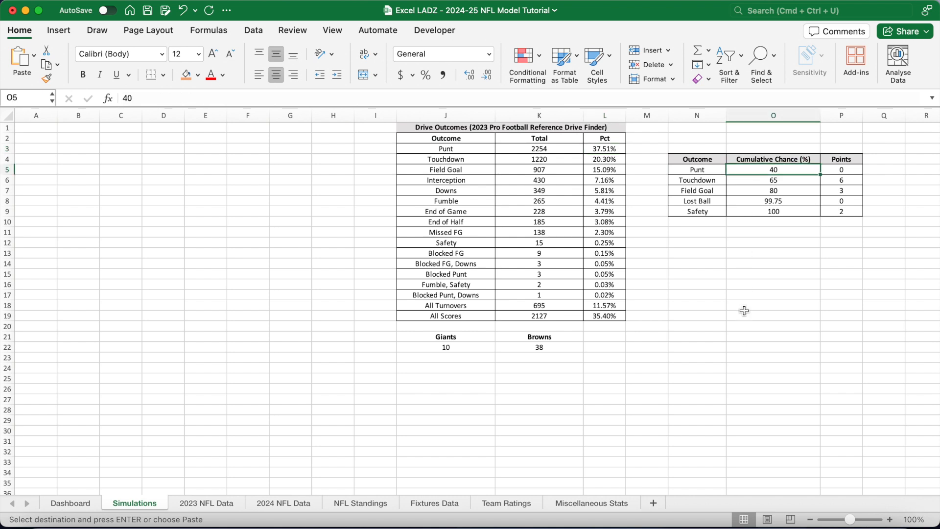
pyautogui.click(605, 161)
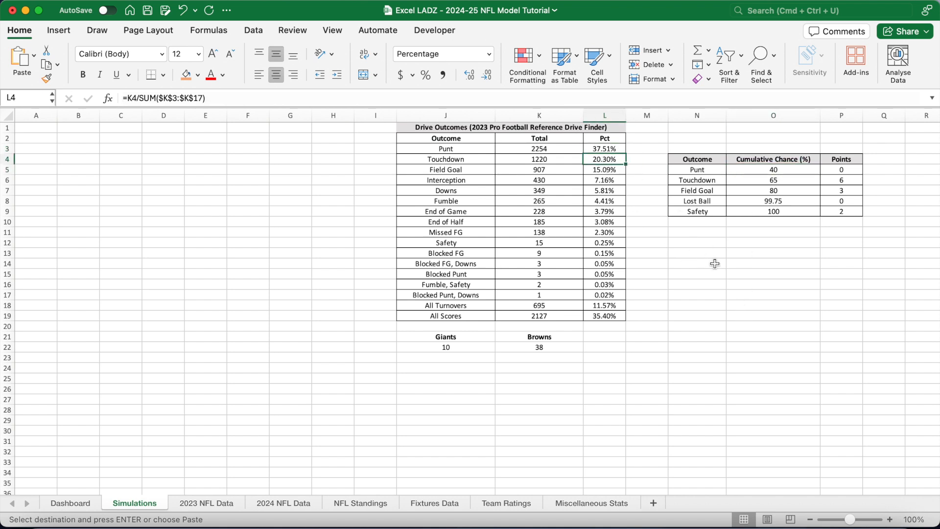
pyautogui.click(759, 181)
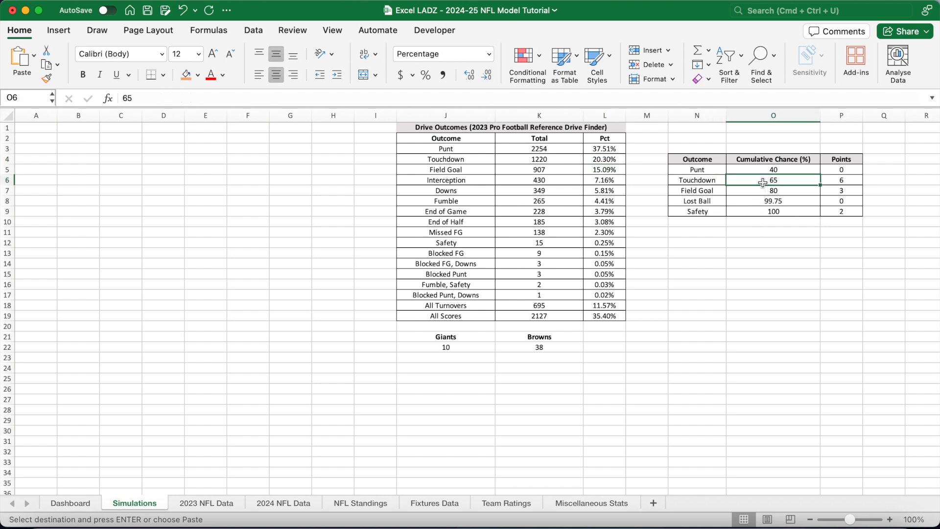
pyautogui.click(755, 192)
pyautogui.click(619, 171)
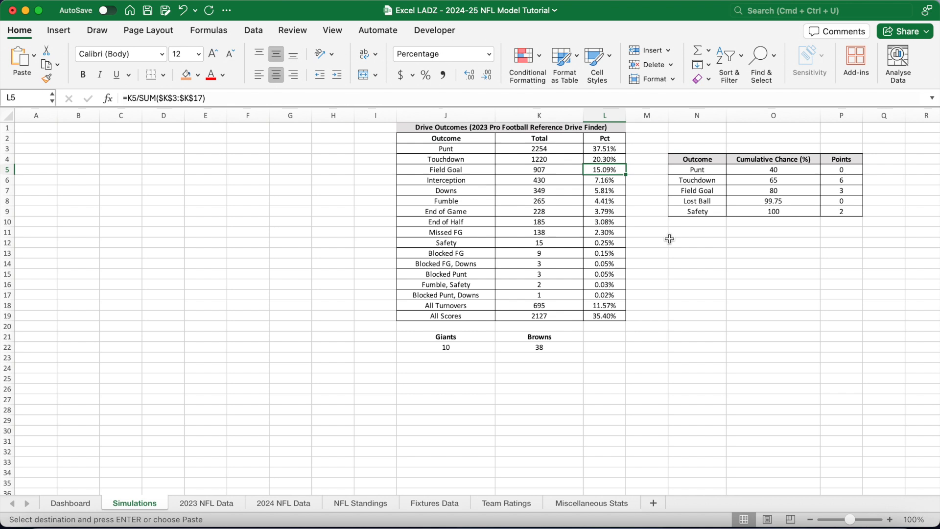
# Step: Examine the Lost Ball and Safety cumulative chances against the safety percentage in the Drive Outcomes table
pyautogui.click(699, 202)
pyautogui.click(740, 202)
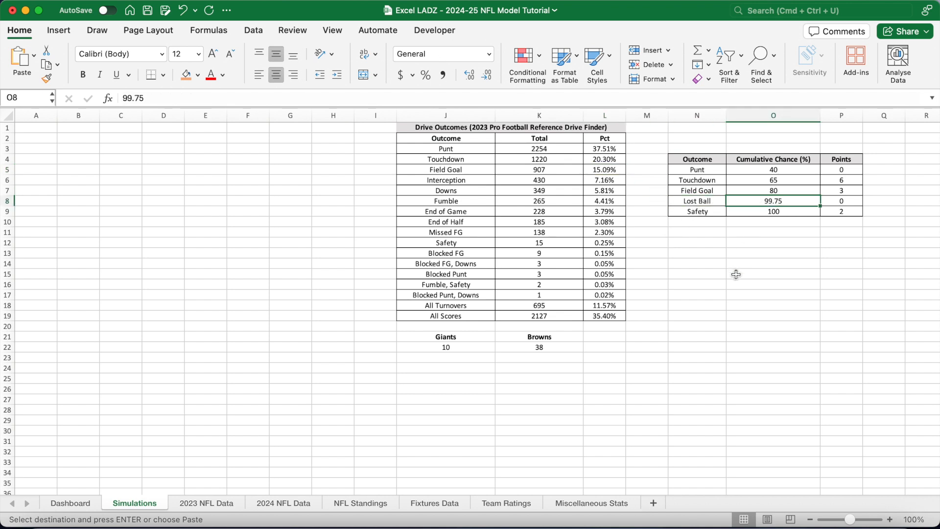
pyautogui.click(766, 211)
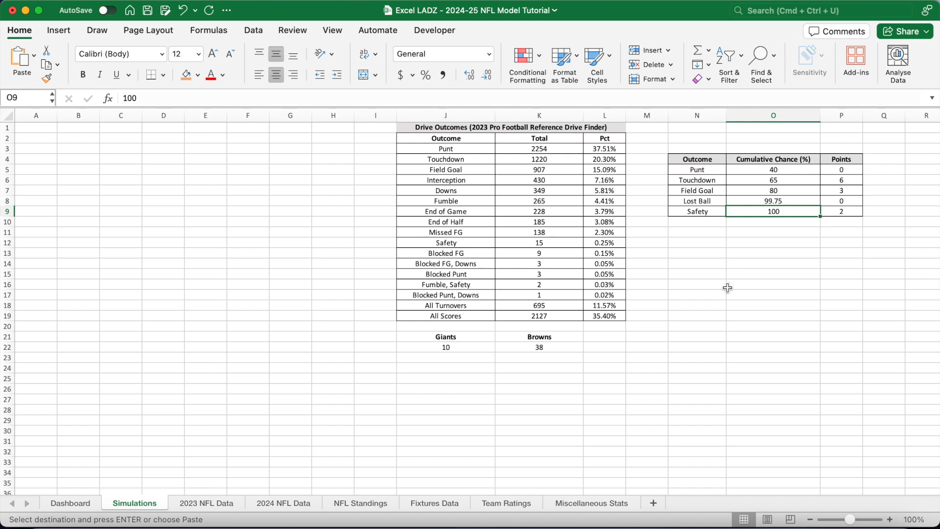
pyautogui.click(477, 286)
pyautogui.click(475, 244)
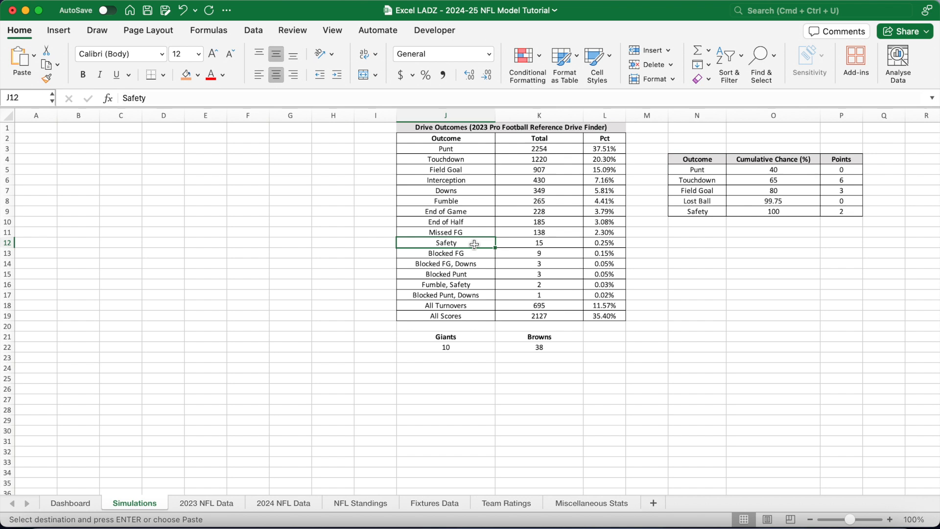
pyautogui.click(602, 244)
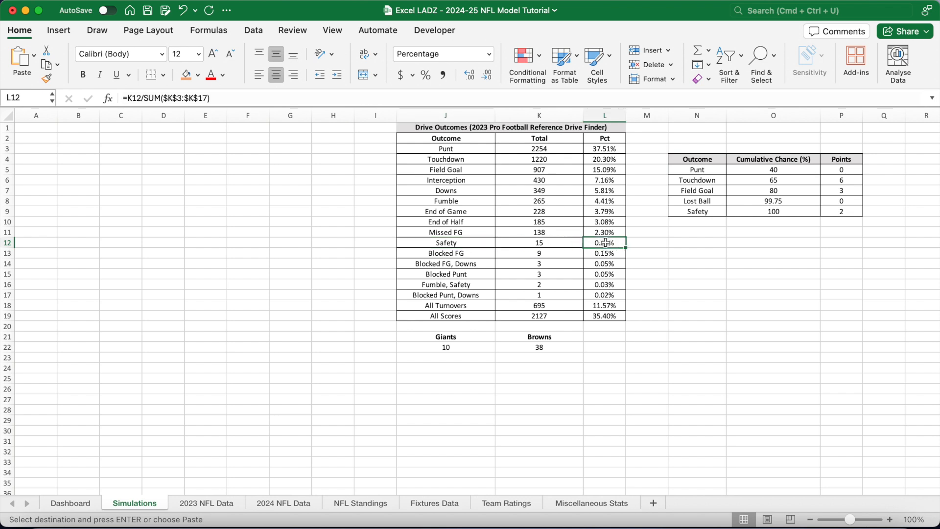
pyautogui.click(687, 244)
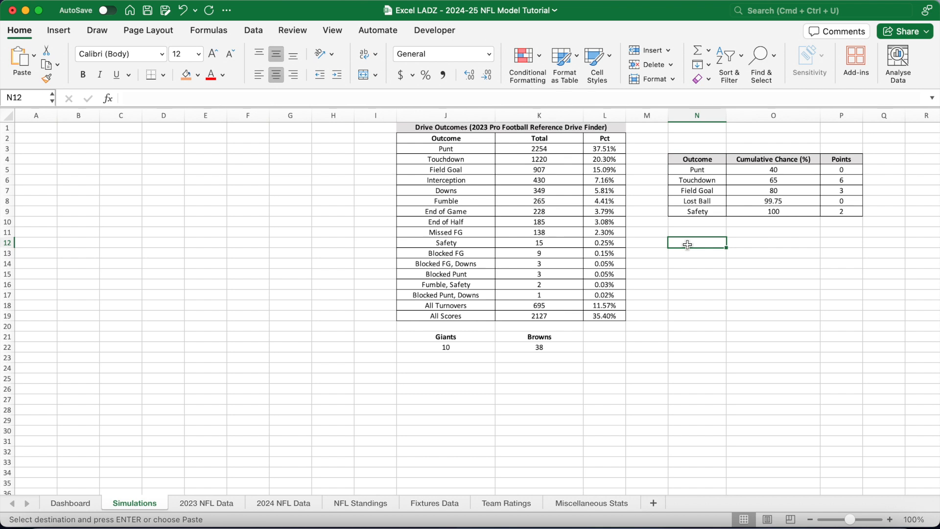
# Step: Enter the headers Drive No., Team, Outcome, Points, Lead, Points Accumulated and Status After Drive across J24:P24
pyautogui.click(479, 367)
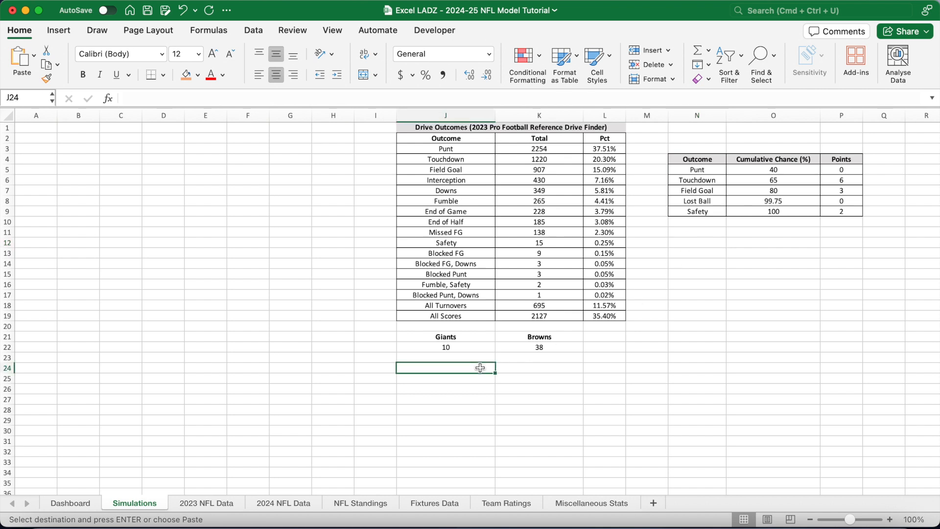
pyautogui.write('Drive No.')
pyautogui.press('Tab')
pyautogui.write('Team')
pyautogui.press('Tab')
pyautogui.write('Outcome')
pyautogui.press('Tab')
pyautogui.write('Points')
pyautogui.press('Tab')
pyautogui.write('Lead')
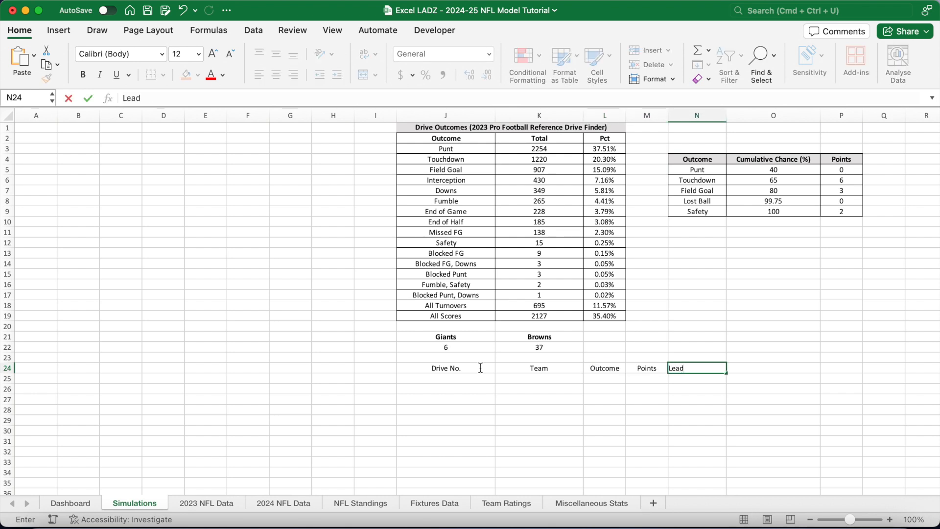
pyautogui.press('Tab')
pyautogui.write('Points Accumulated')
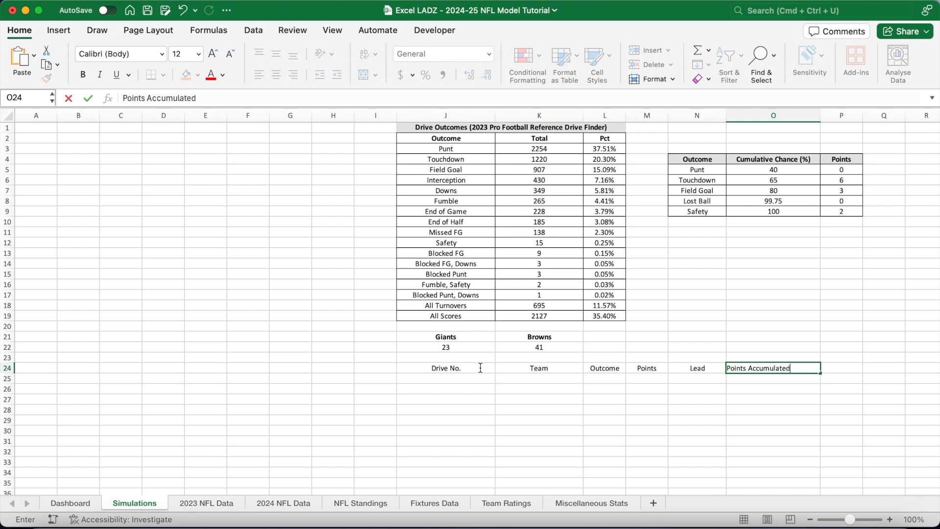
pyautogui.press('Tab')
pyautogui.write('Status After Drive')
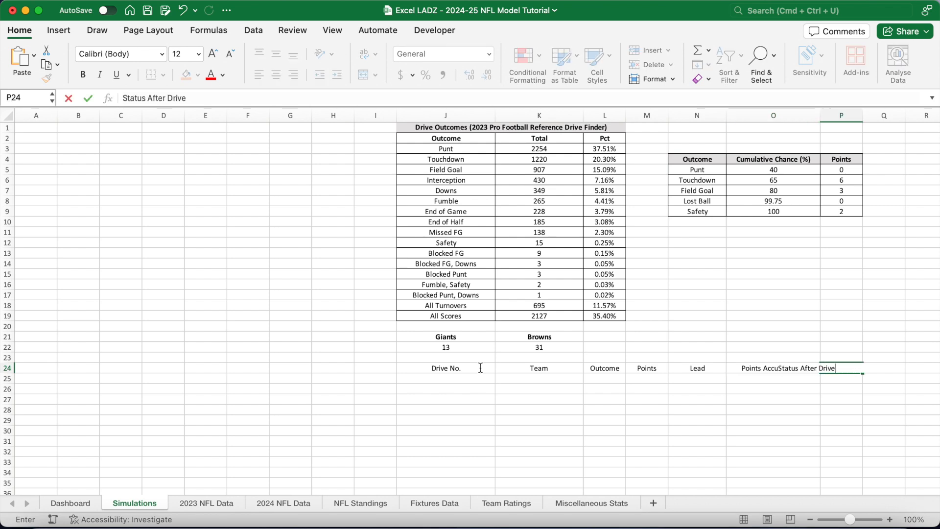
pyautogui.press('Return')
# Step: Widen column P to fit its Status After Drive header and make the headers in J24:P24 bold
pyautogui.moveTo(862, 116); pyautogui.dragTo(904, 116)
pyautogui.click(845, 367)
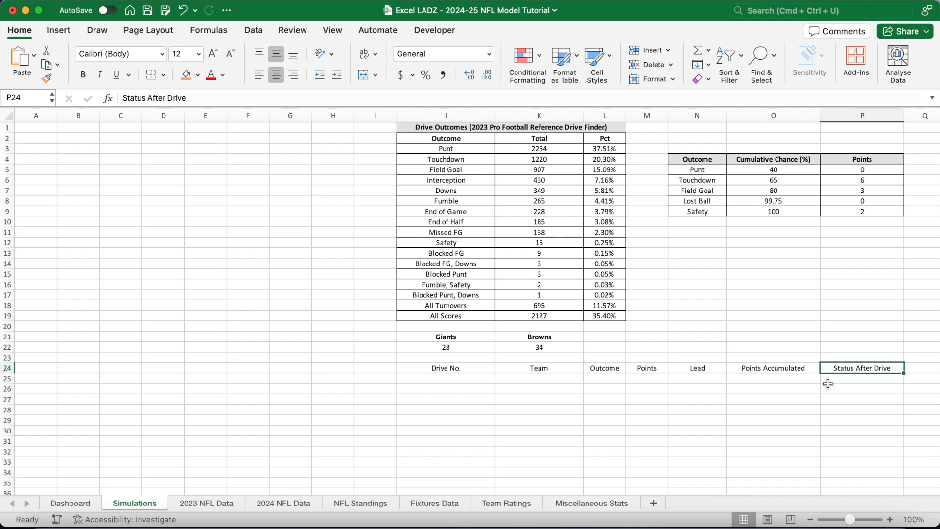
pyautogui.press('super+shift+Left')
pyautogui.press('super+b')
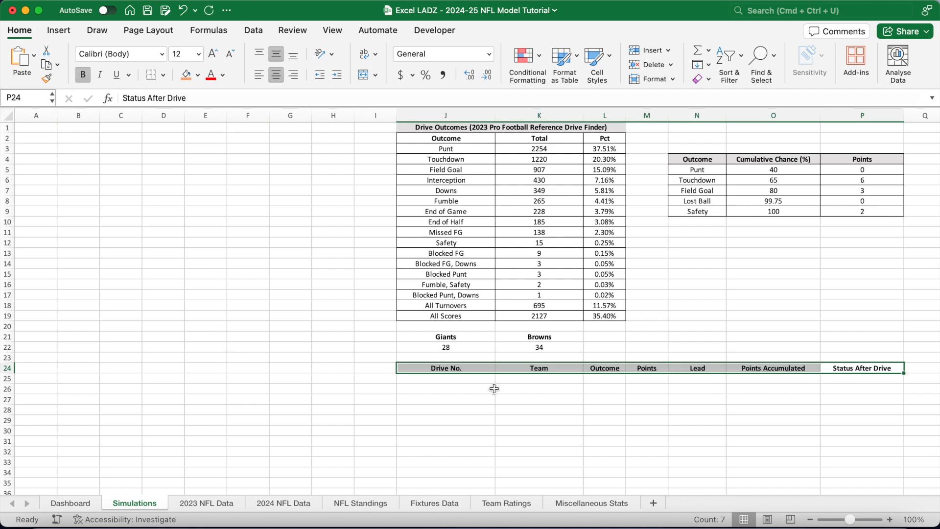
# Step: Number the drives 1 to 6 down J25:J30 under the Drive No. header
pyautogui.click(479, 377)
pyautogui.write('1 2 3 4 5 ')
pyautogui.write('6')
pyautogui.press('Return')
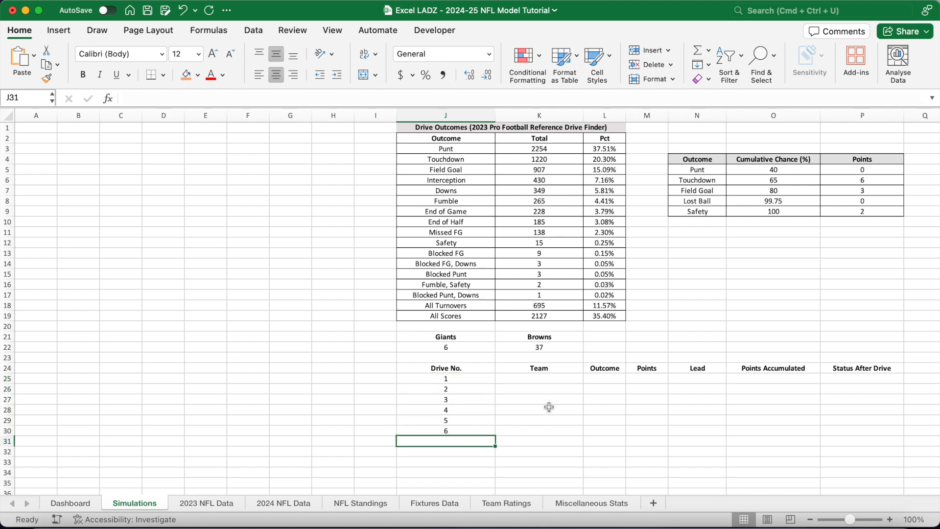
# Step: Enter =IF(RAND()>0.5,J21,K21) in K25 to pick the team for the first drive at random
pyautogui.click(542, 380)
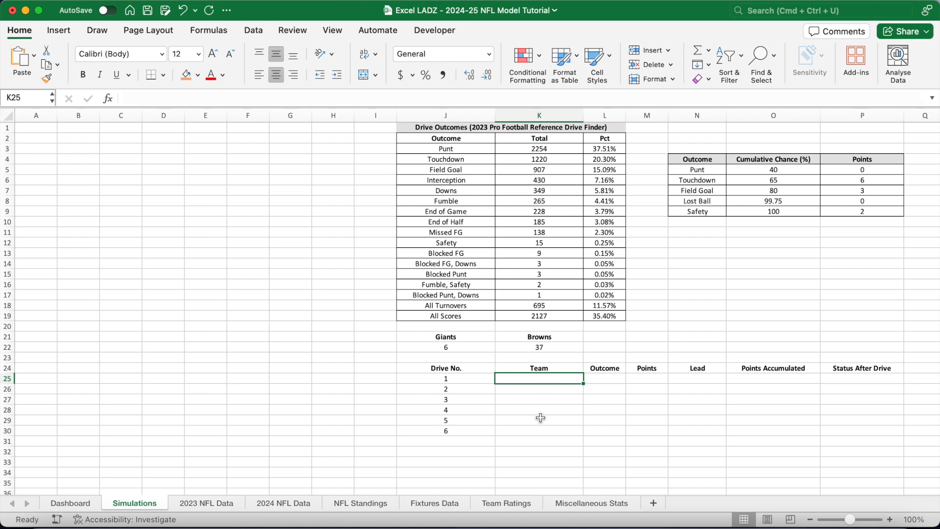
pyautogui.click(263, 98)
pyautogui.write('=')
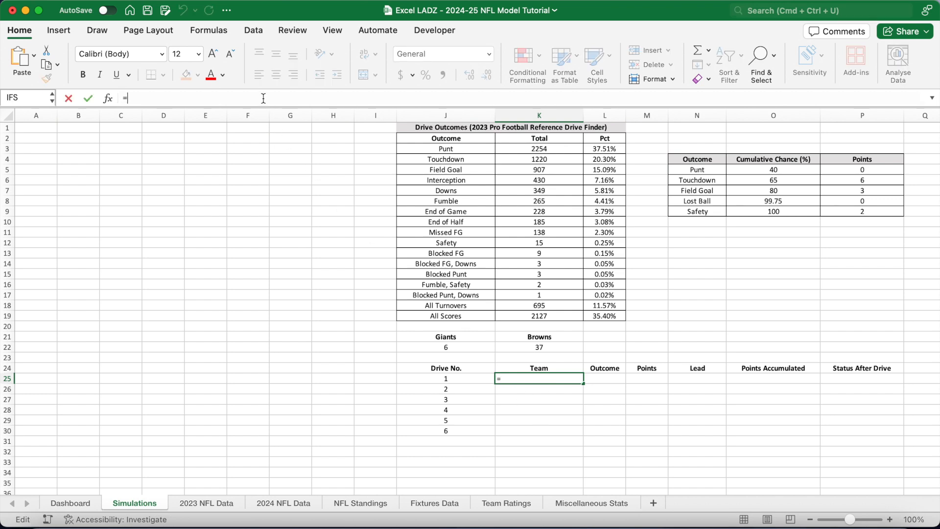
pyautogui.write('IF')
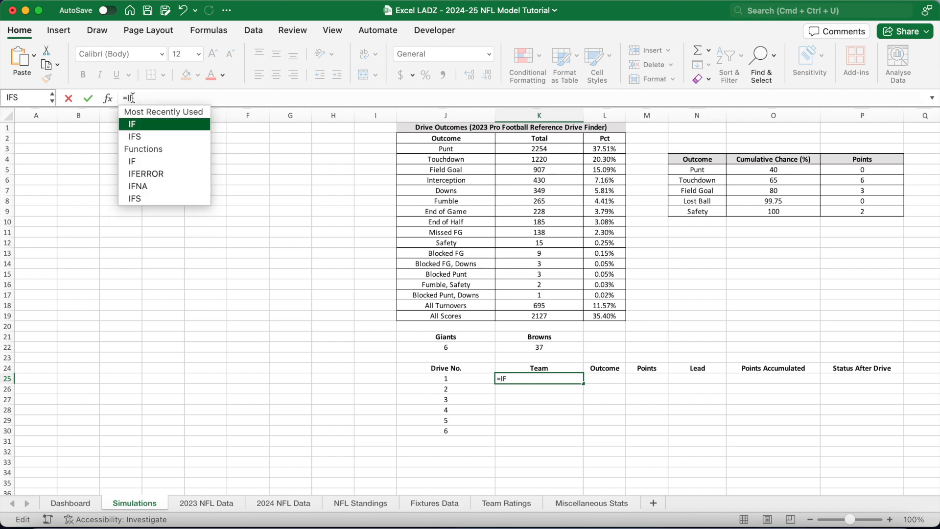
pyautogui.write('(')
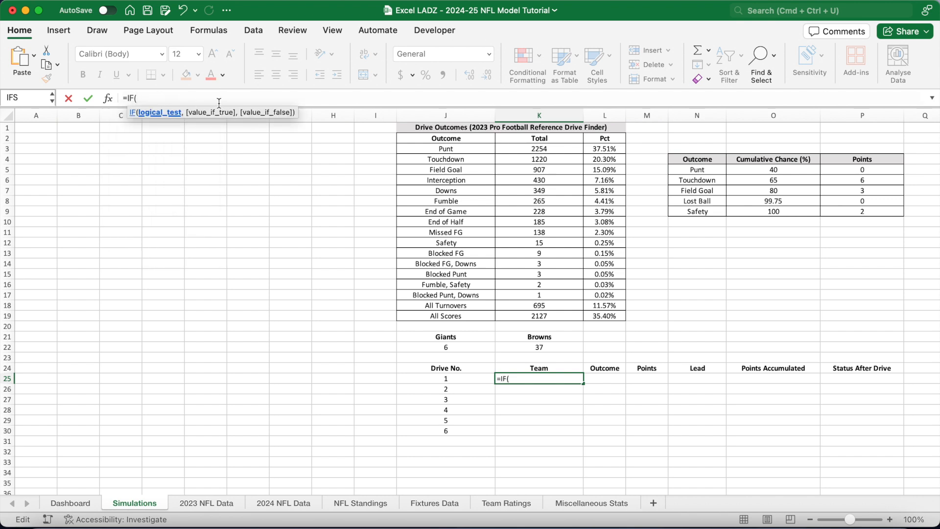
pyautogui.write('RAND')
pyautogui.press('BackSpace')
pyautogui.write('ND')
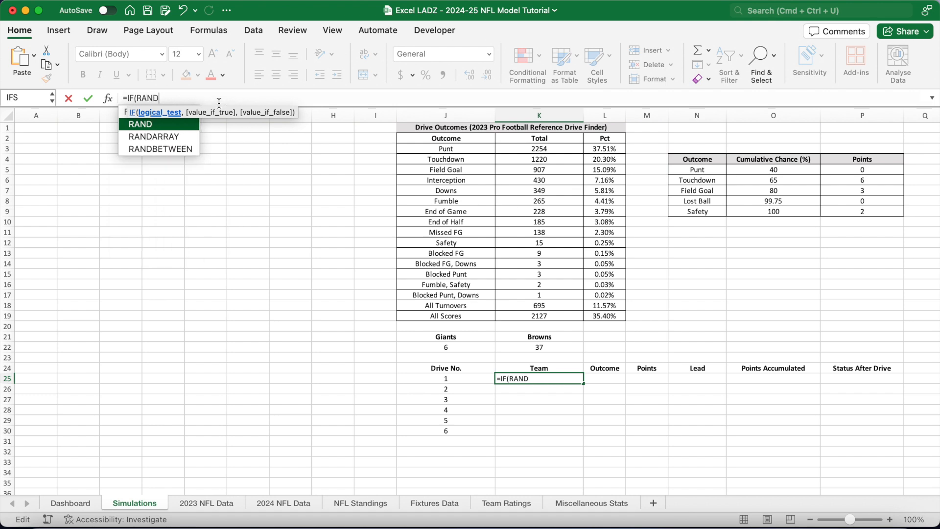
pyautogui.write('()>0.')
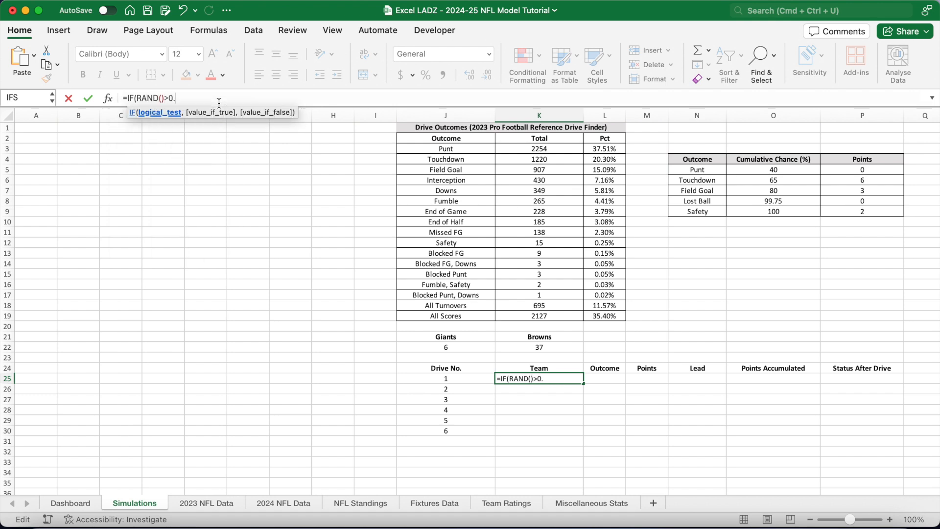
pyautogui.write('5,J21,K')
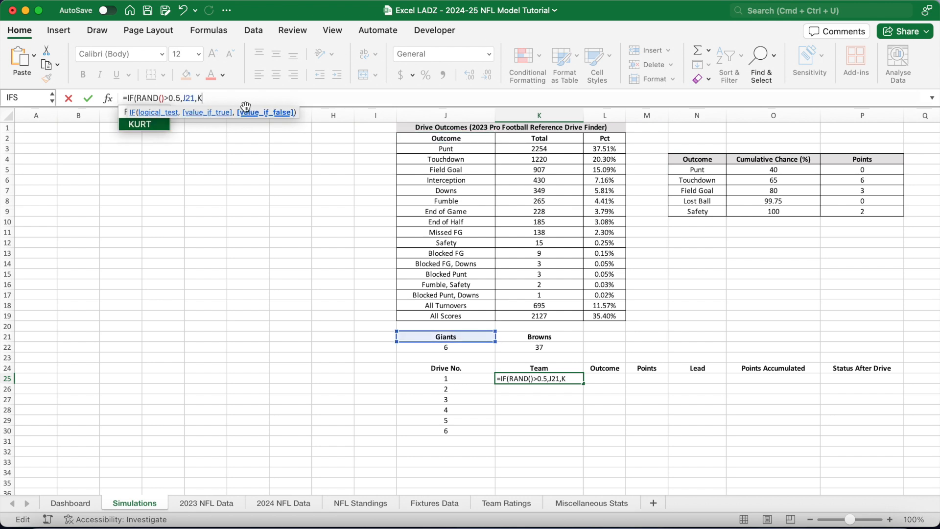
pyautogui.write('21)')
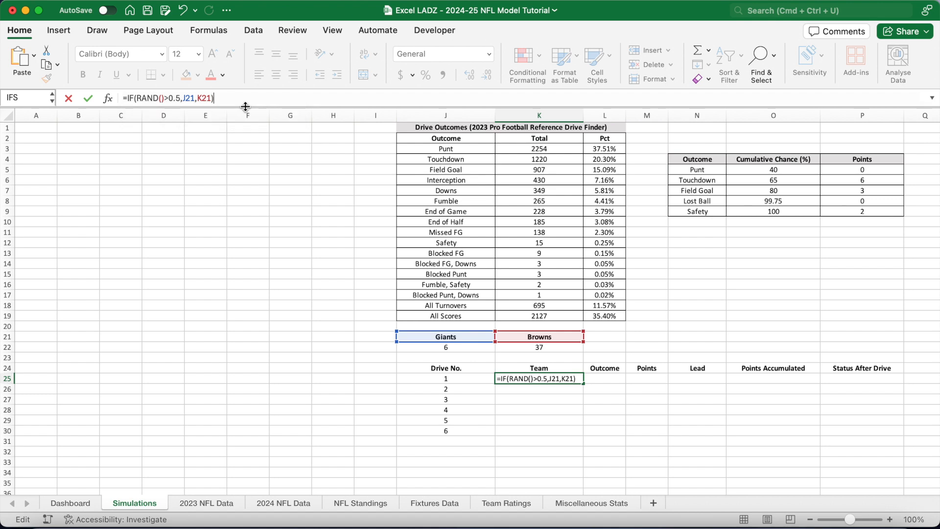
pyautogui.press('Return')
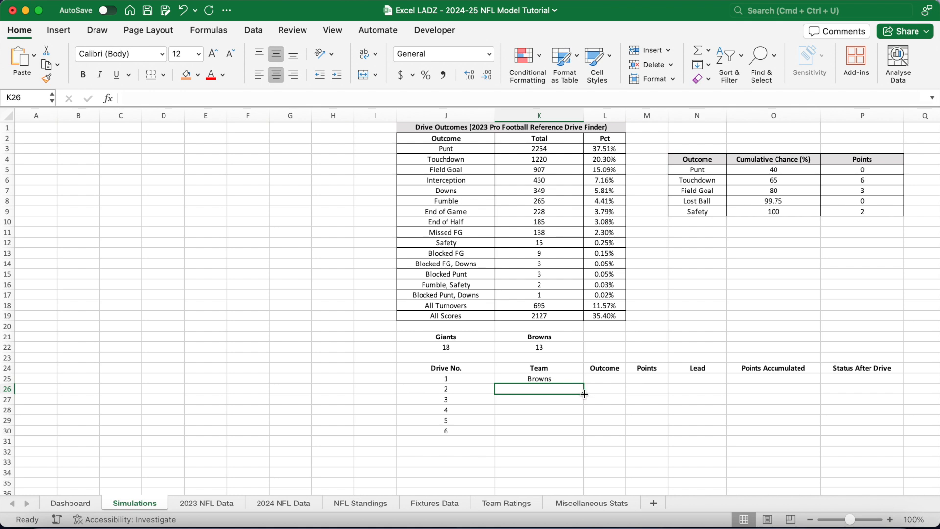
# Step: Enter =IF(K25=$J$21,$K$21,$J$21) in K26 to alternate the team each drive, and fill it down to K30
pyautogui.write('=IF(K25')
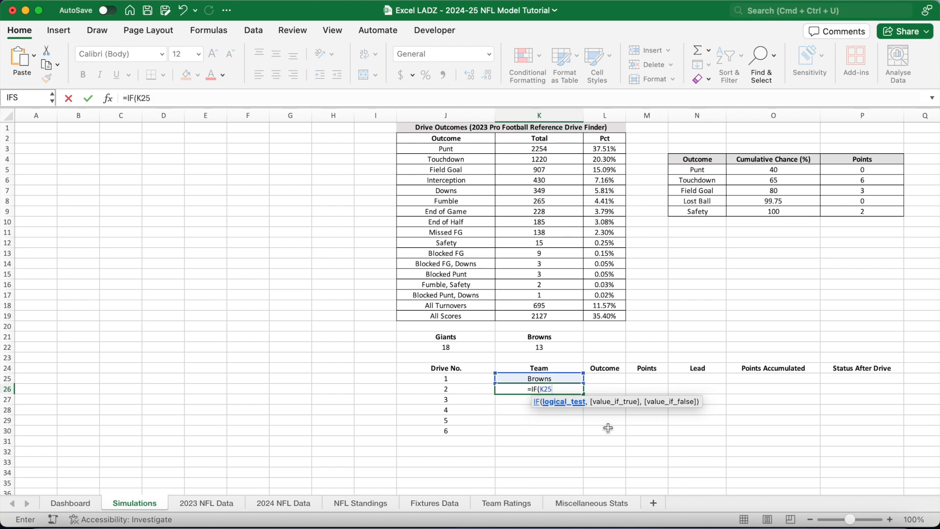
pyautogui.write('=$J$21')
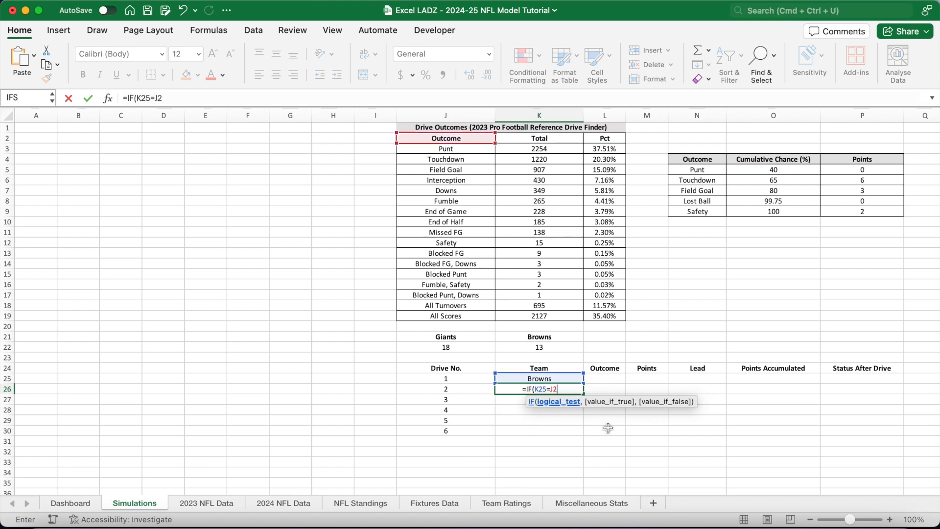
pyautogui.press('F4')
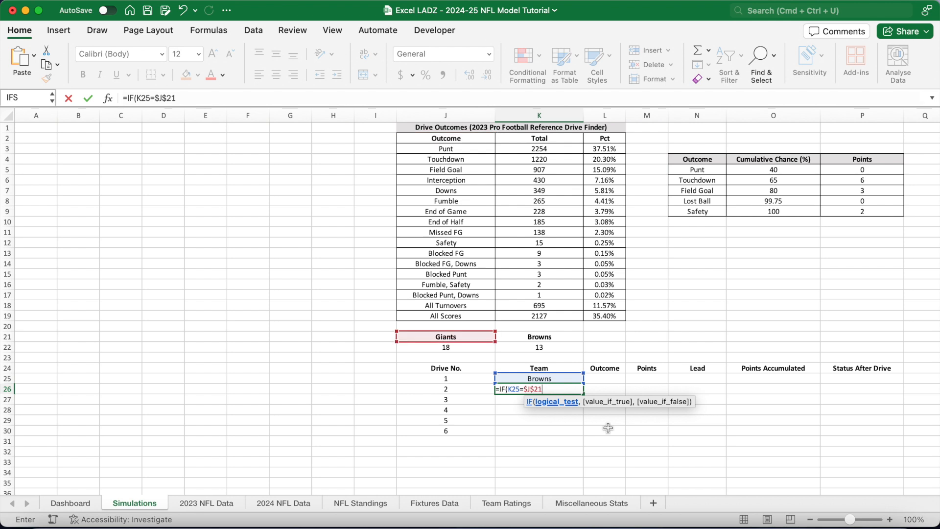
pyautogui.write(',$K$21')
pyautogui.press('F4')
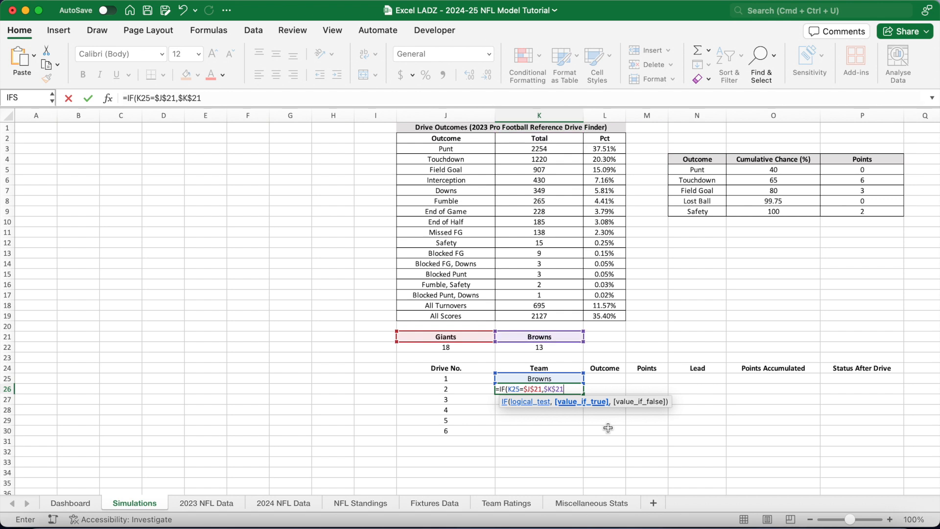
pyautogui.write(',$')
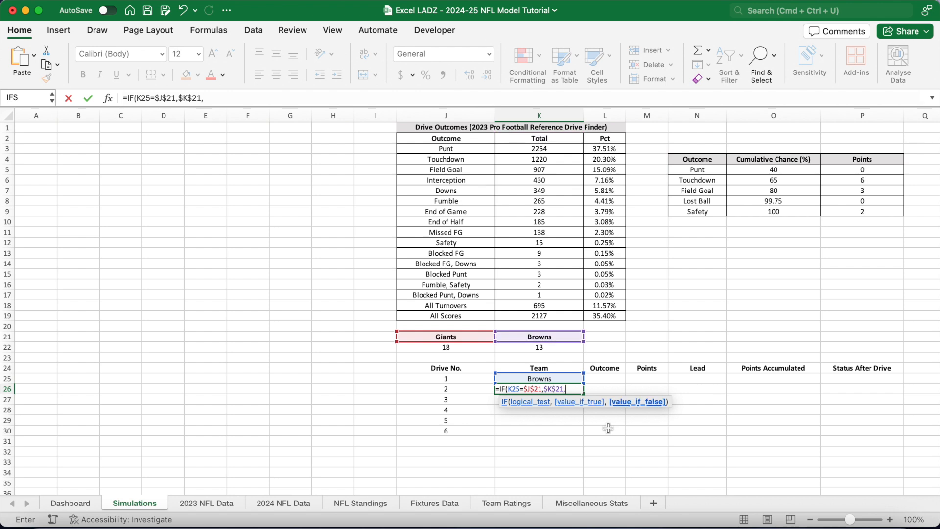
pyautogui.write('J$21')
pyautogui.press('F4')
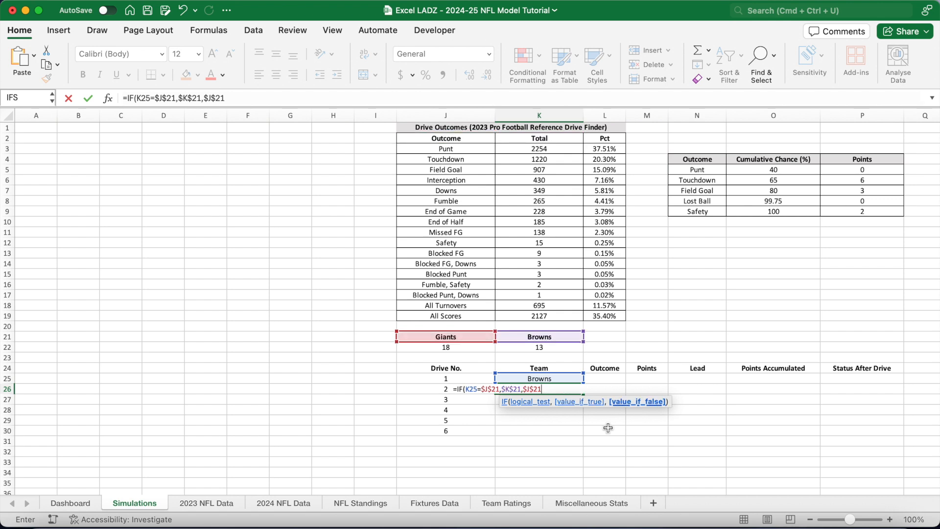
pyautogui.press('Return')
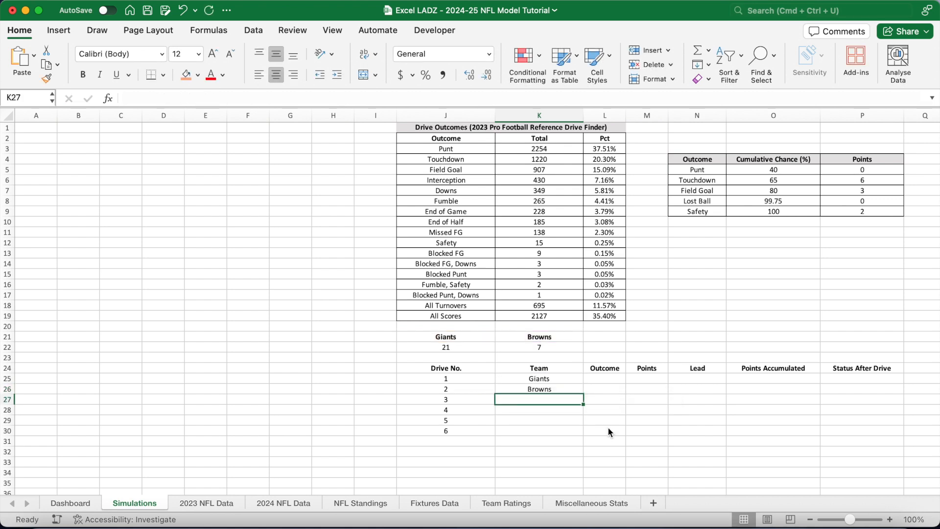
pyautogui.click(568, 387)
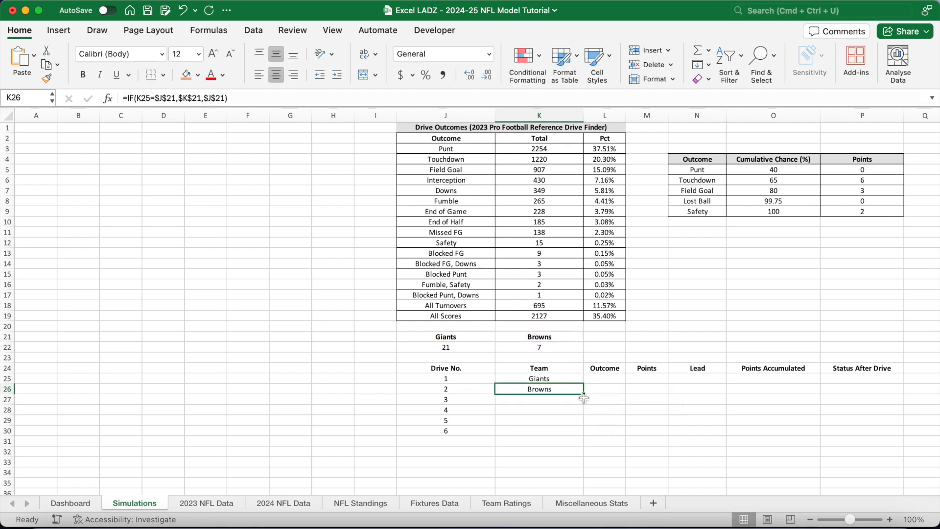
pyautogui.moveTo(584, 394); pyautogui.dragTo(584, 435)
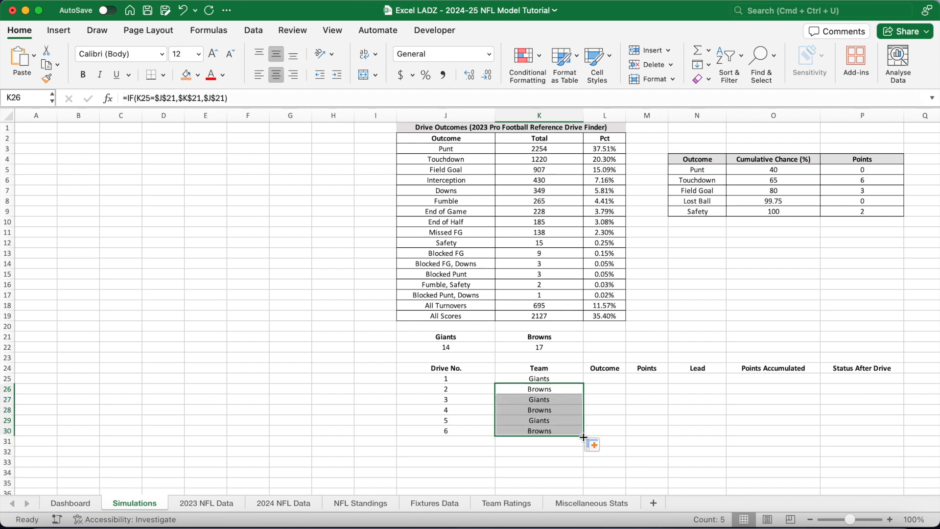
# Step: Recalculate the sheet and check how the teams alternate across the six drives in K25:K30
pyautogui.click(568, 381)
pyautogui.press('Down')
pyautogui.press('Down')
pyautogui.press('Down')
pyautogui.press('Down')
pyautogui.press('F9')
pyautogui.press('F9')
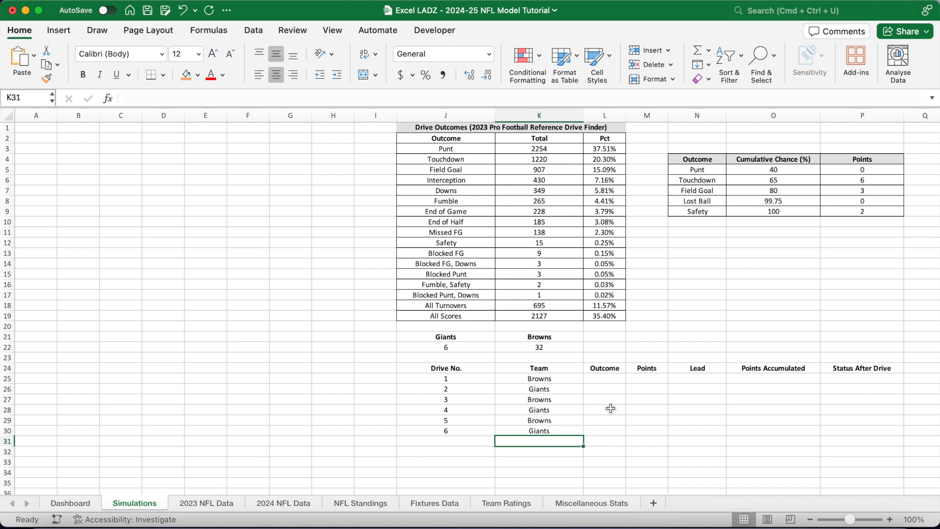
pyautogui.click(568, 379)
pyautogui.press('Down')
pyautogui.press('Down')
pyautogui.press('Down')
pyautogui.press('Down')
pyautogui.press('Down')
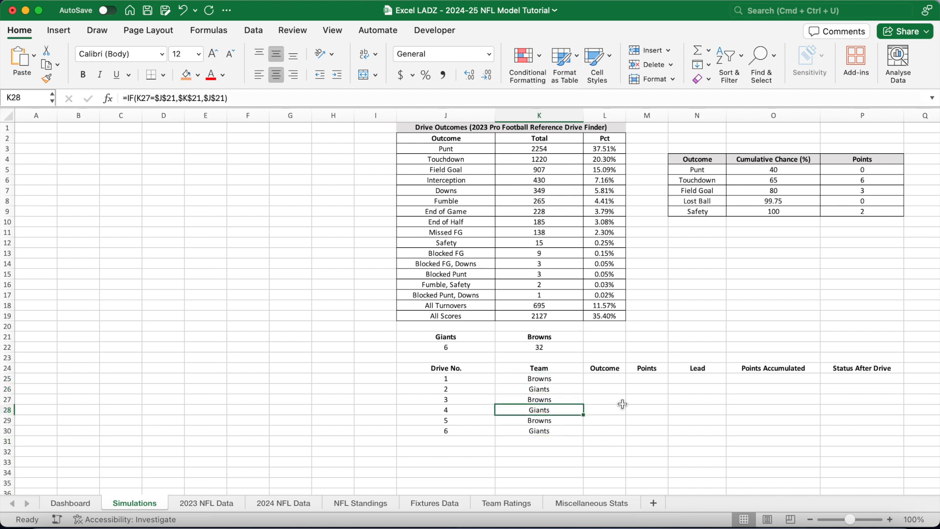
# Step: Widen column L, which holds the drive table's Outcome values
pyautogui.click(608, 377)
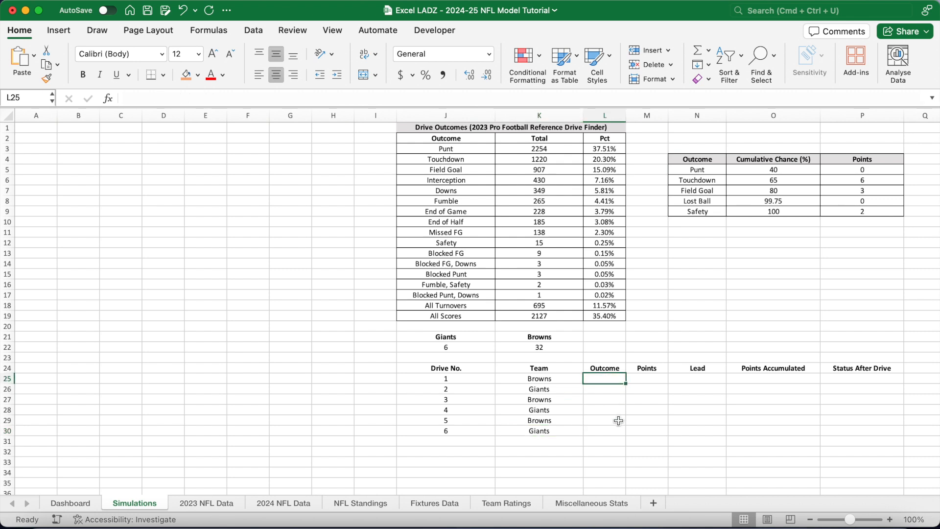
pyautogui.moveTo(626, 118); pyautogui.dragTo(651, 117)
pyautogui.hscroll(3, 657, 407)
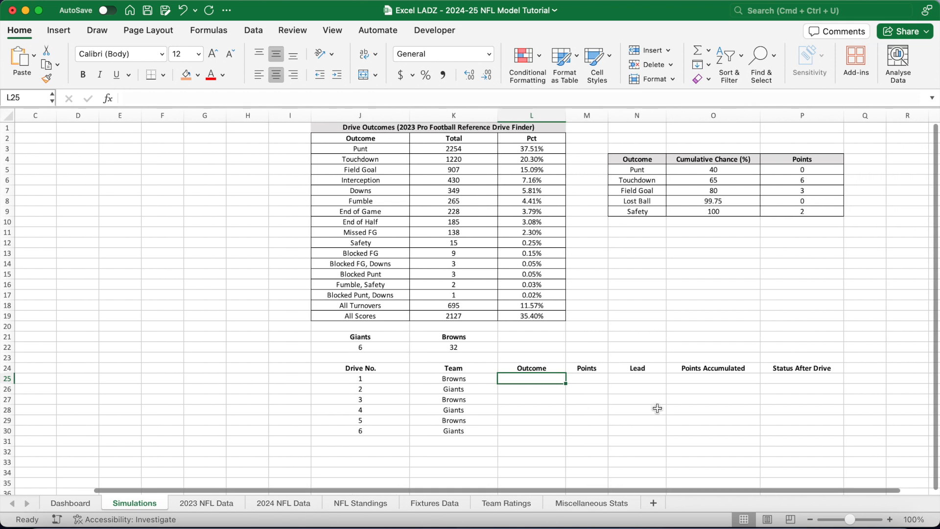
# Step: Enter =XLOOKUP(RAND()*100,$O$5:$O$9,$N$5:$N$9,,1) in L25 to draw a random drive outcome, and fill it down to L30
pyautogui.click(505, 98)
pyautogui.write('=')
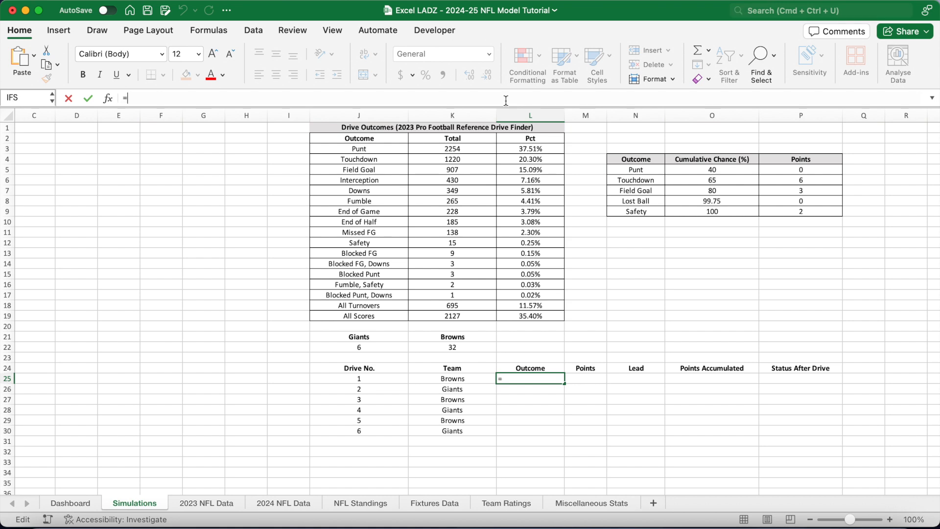
pyautogui.write('XLOOKUP(RAD')
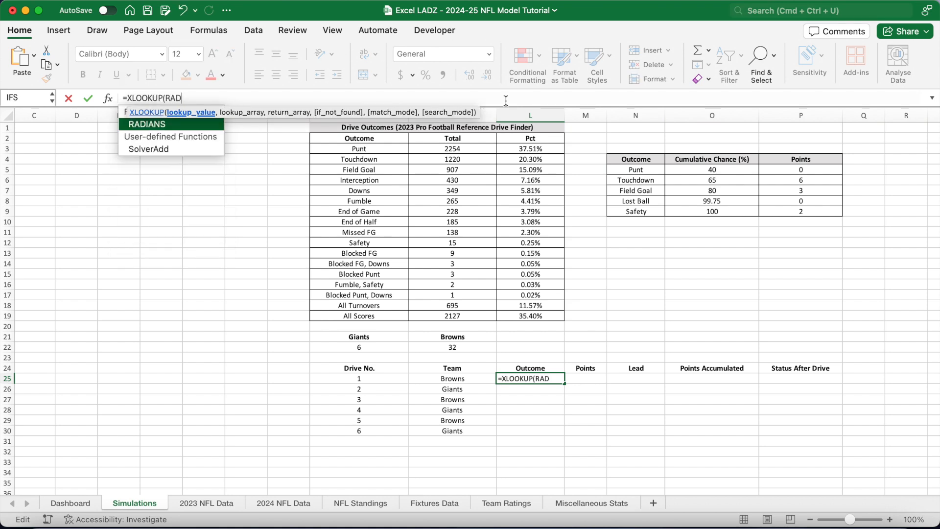
pyautogui.press('BackSpace')
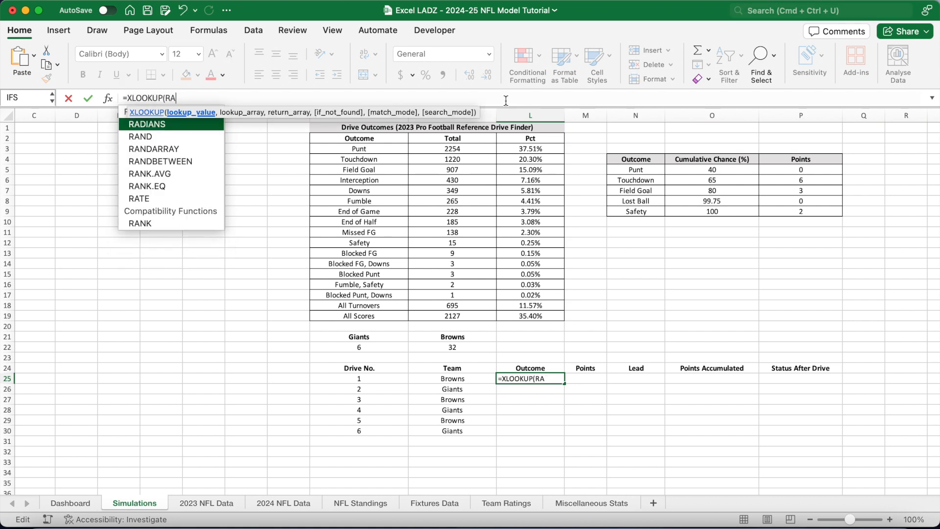
pyautogui.write('ND()*100')
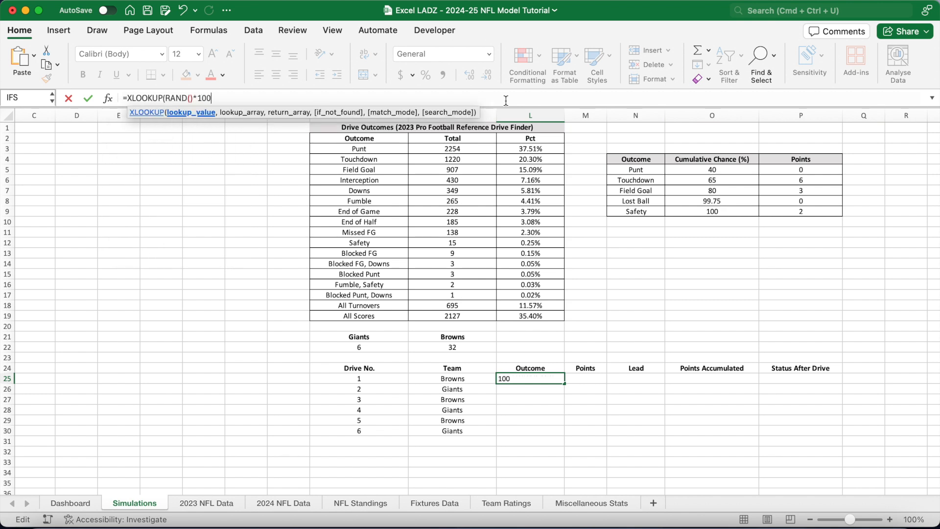
pyautogui.write(',')
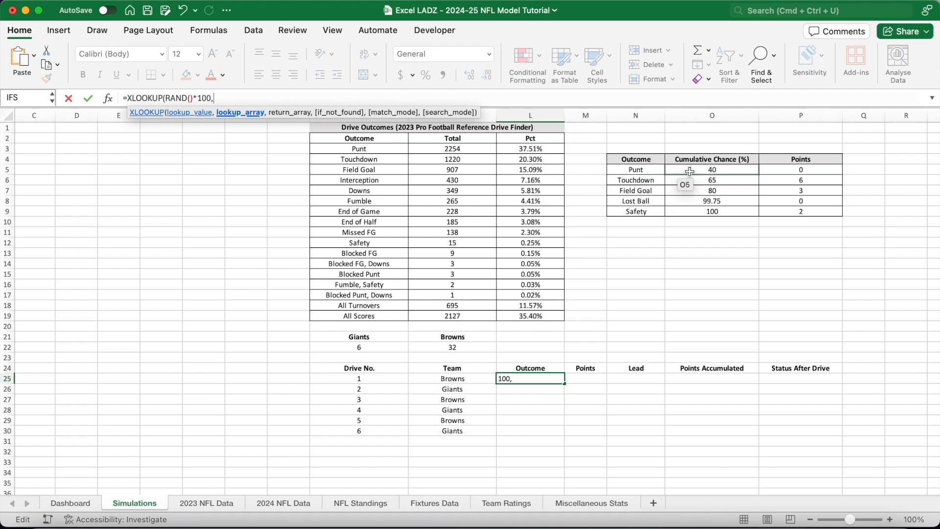
pyautogui.moveTo(688, 171); pyautogui.dragTo(689, 215)
pyautogui.press('F4')
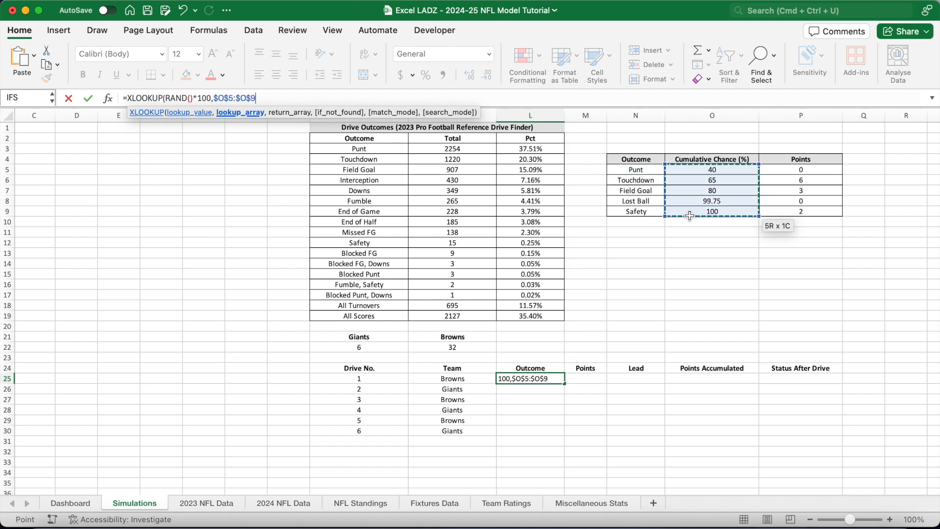
pyautogui.write(',')
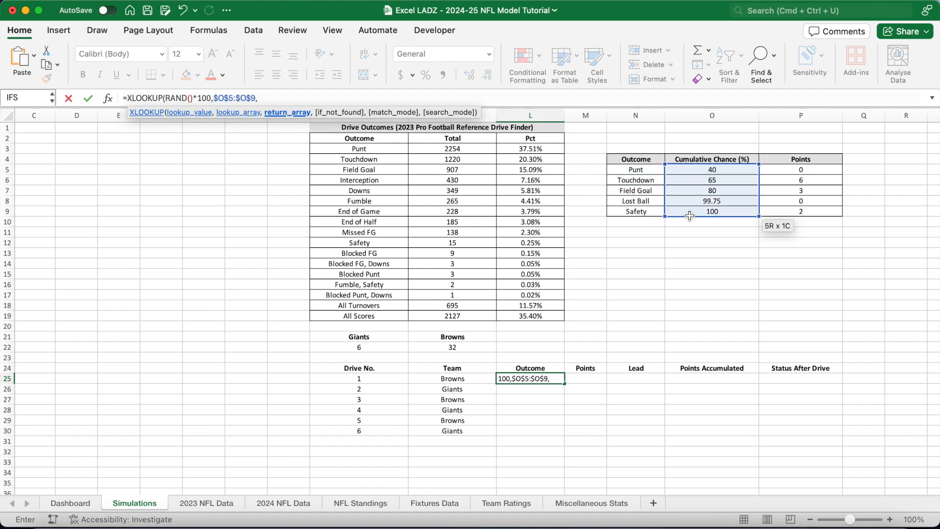
pyautogui.moveTo(645, 170); pyautogui.dragTo(642, 212)
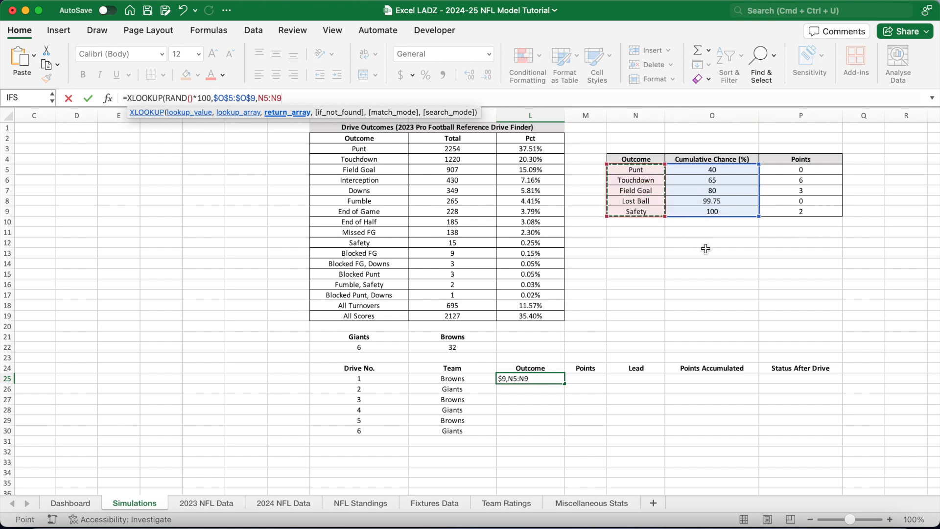
pyautogui.press('F4')
pyautogui.write(',,1')
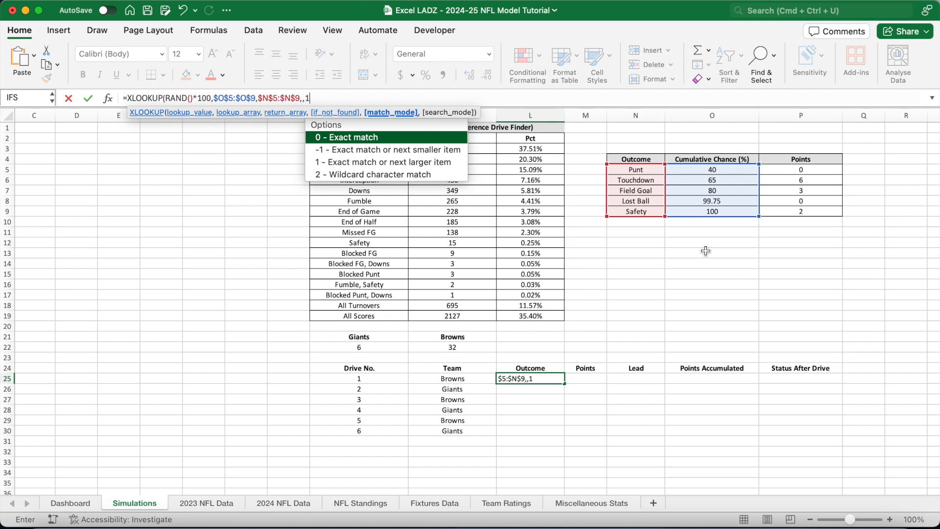
pyautogui.doubleClick(442, 165)
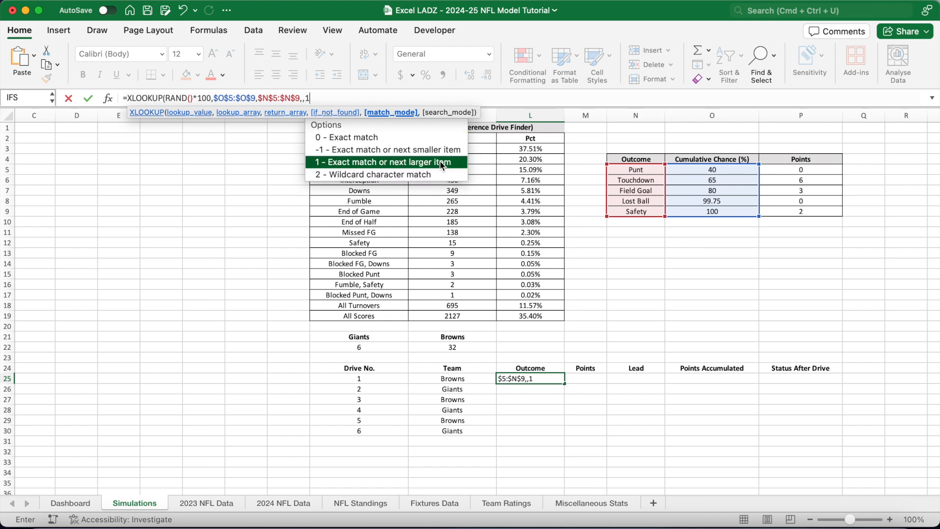
pyautogui.write(')')
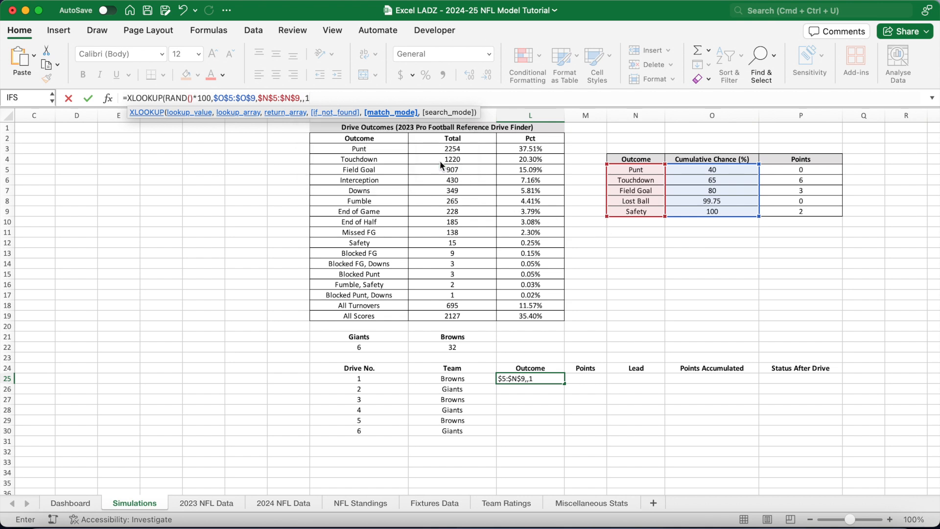
pyautogui.press('Return')
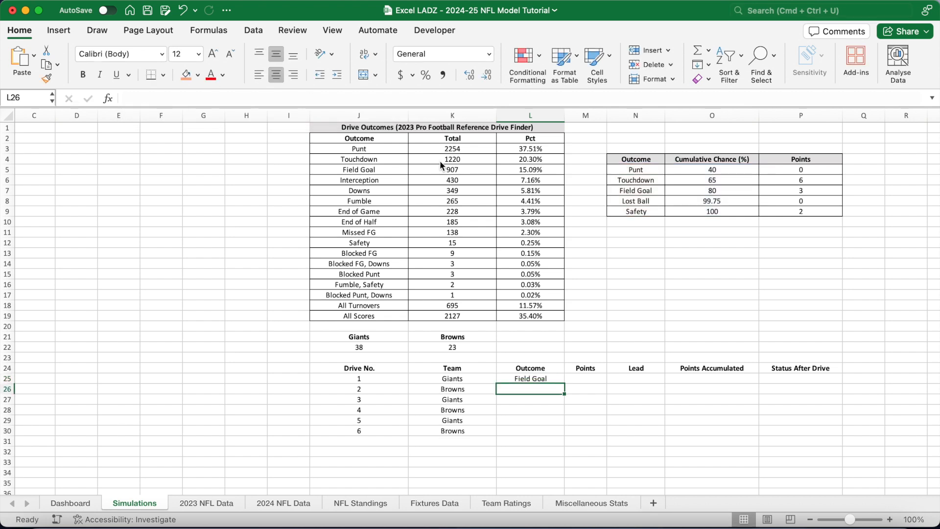
pyautogui.click(557, 381)
pyautogui.moveTo(563, 383); pyautogui.dragTo(562, 431)
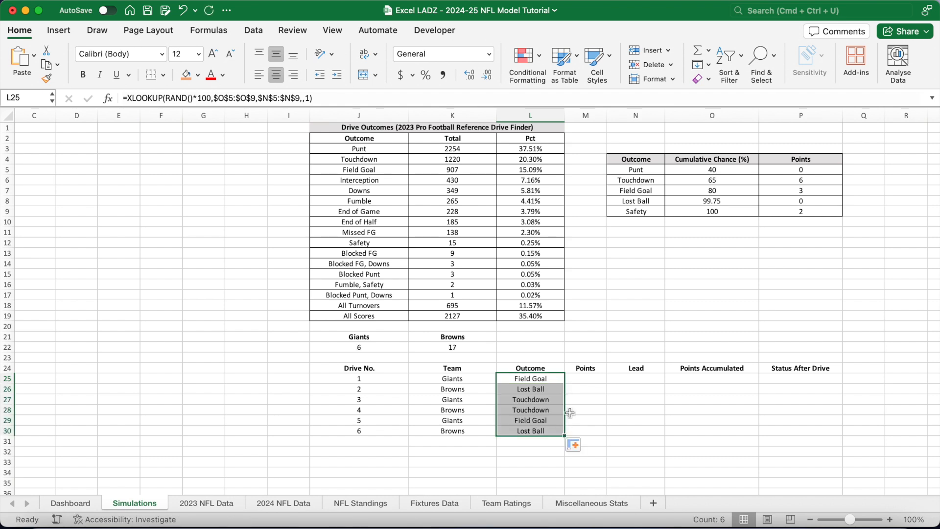
# Step: Enter =XLOOKUP(L25,$N$5:$N$9,$P$5:$P$9) in M25 to look up the points for the first drive's outcome
pyautogui.click(586, 380)
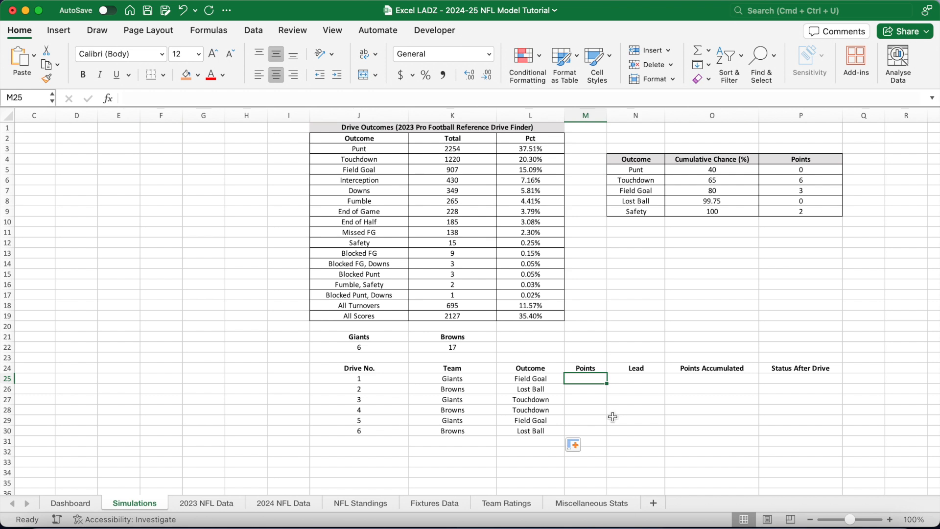
pyautogui.write('=XLOOKUP(')
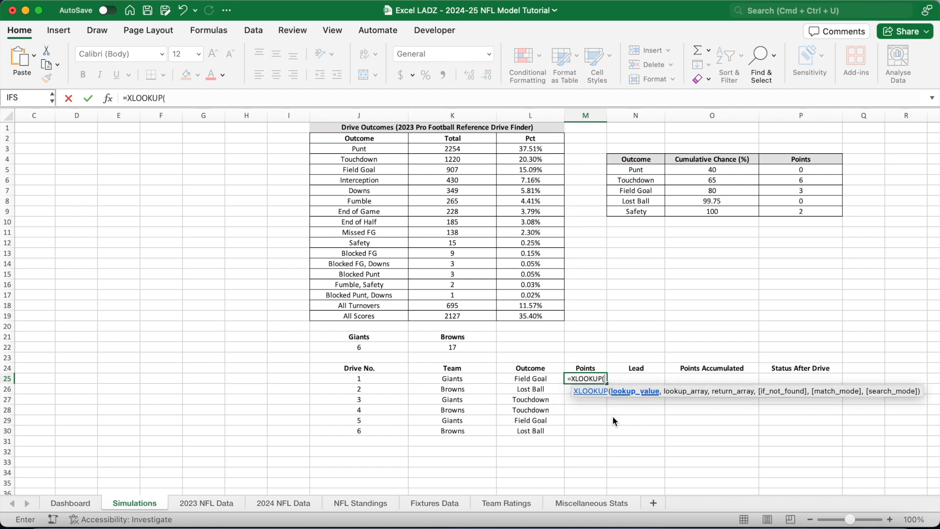
pyautogui.press('Left')
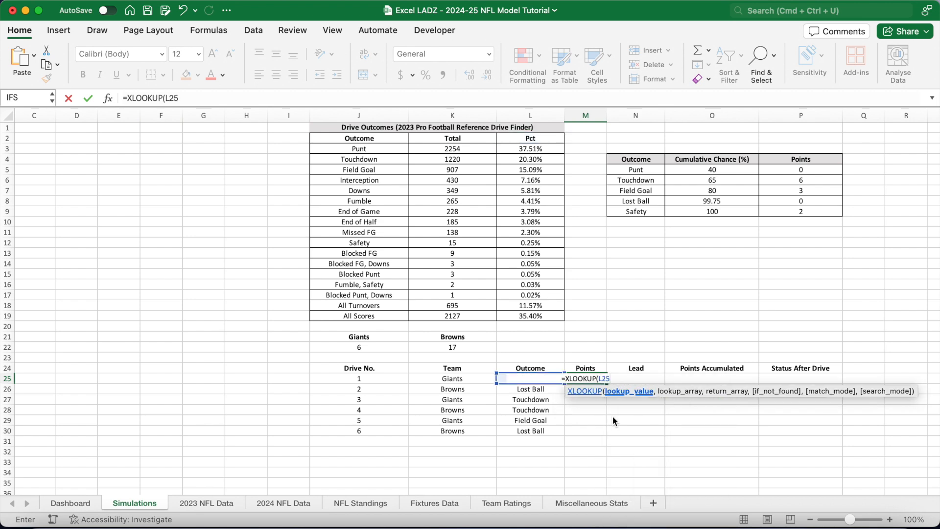
pyautogui.write(',')
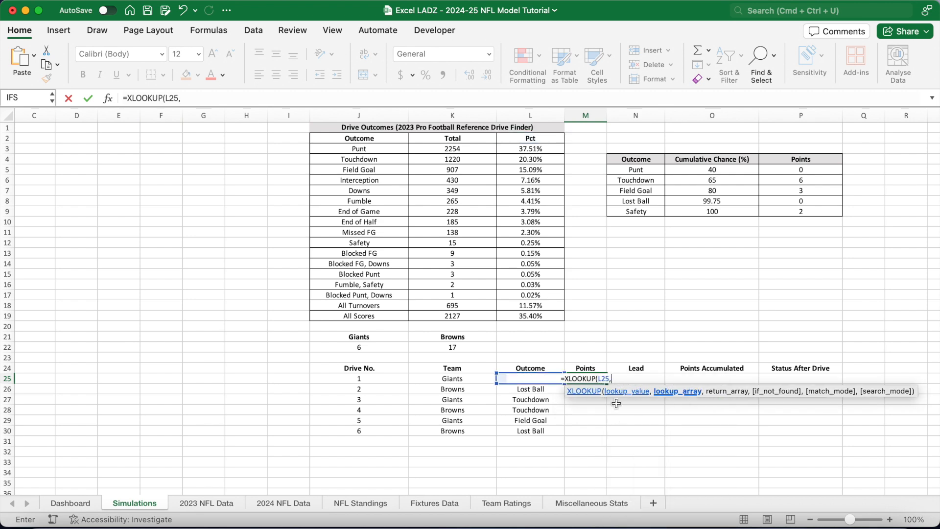
pyautogui.moveTo(644, 171); pyautogui.dragTo(646, 207)
pyautogui.press('F4')
pyautogui.write(',')
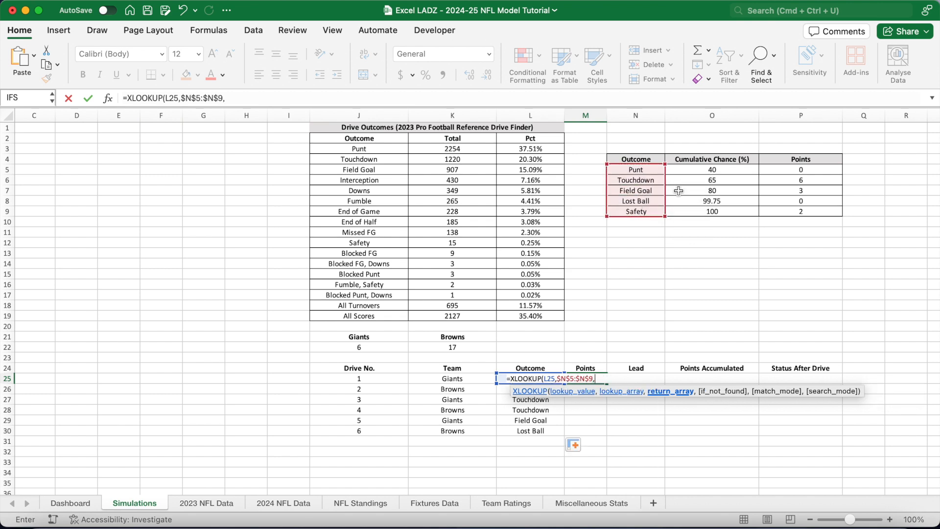
pyautogui.moveTo(788, 171); pyautogui.dragTo(790, 209)
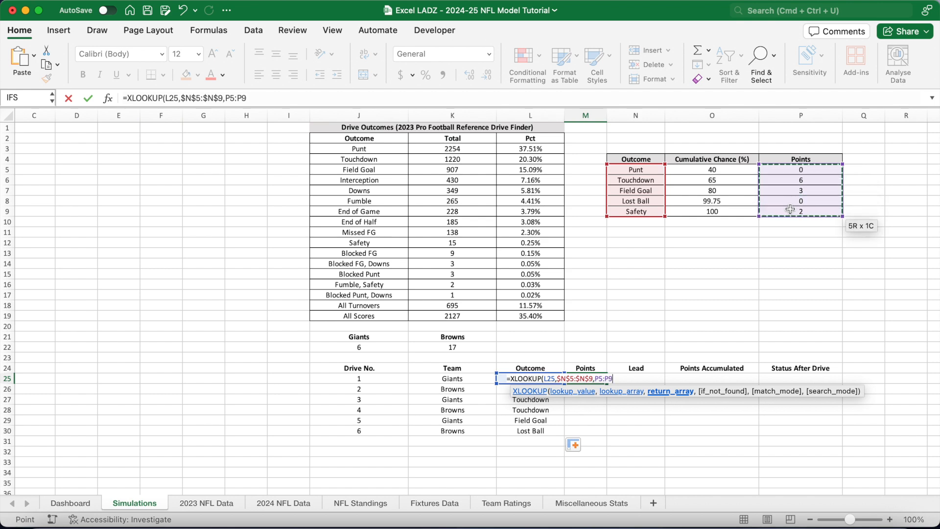
pyautogui.press('F4')
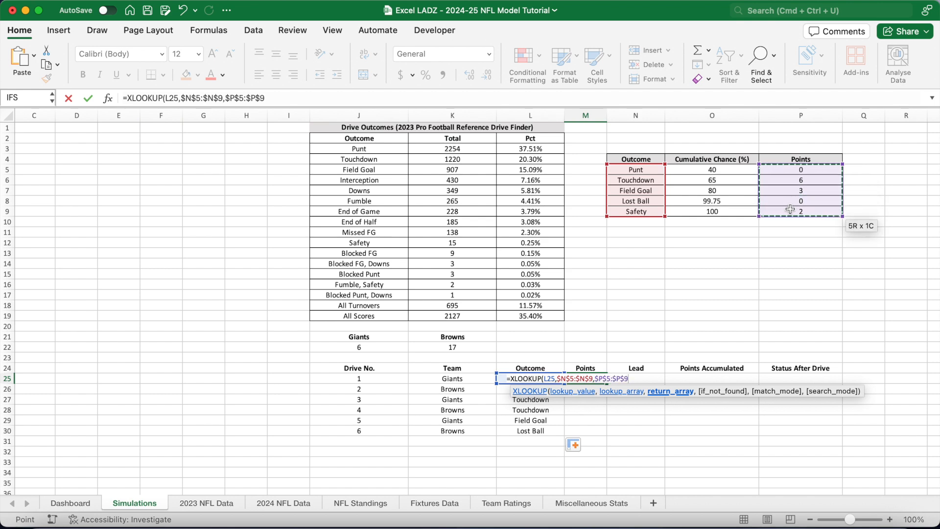
pyautogui.write(')')
pyautogui.press('Return')
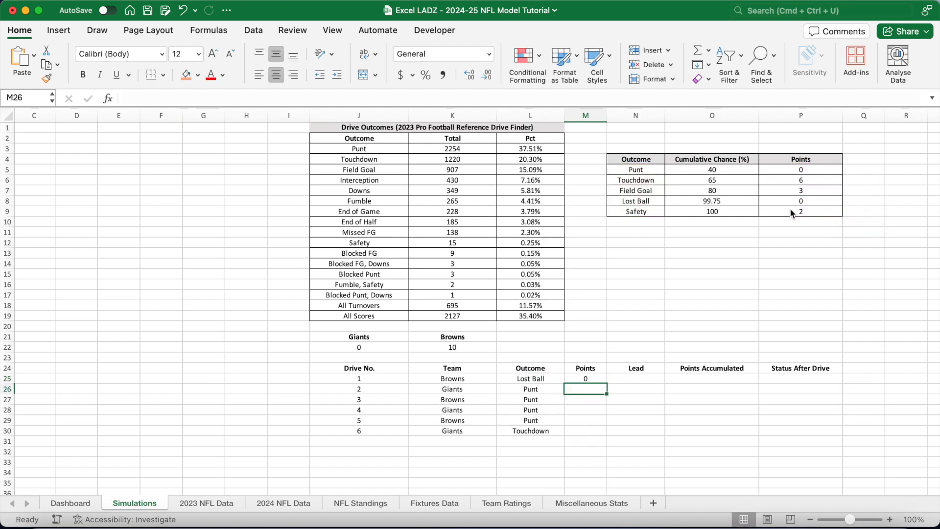
pyautogui.click(593, 378)
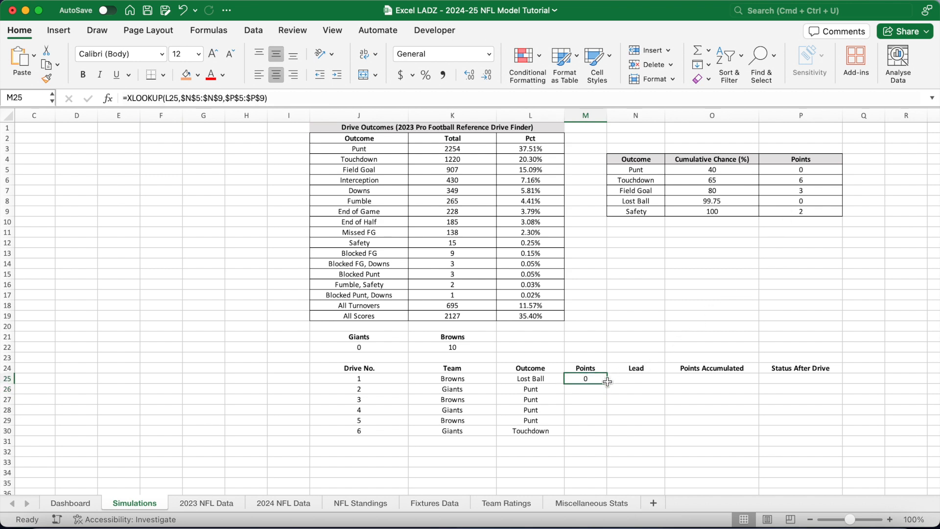
# Step: Fill the Points lookup formula from M25 down to M30 for all six drives
pyautogui.moveTo(607, 383); pyautogui.dragTo(606, 432)
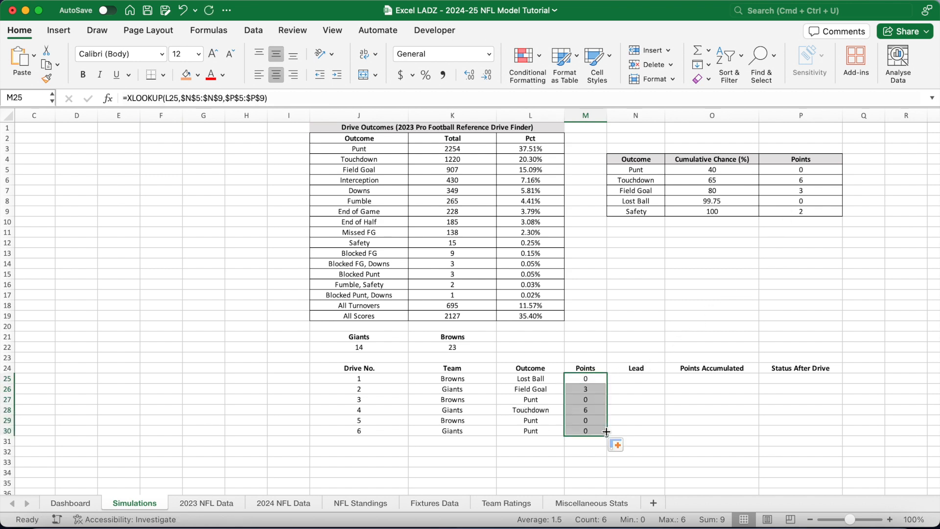
# Step: Begin the Lead formula in N25 with =SUMIF($K$25:K25,K25,$M$25:M25) to total the driving team's points
pyautogui.click(641, 379)
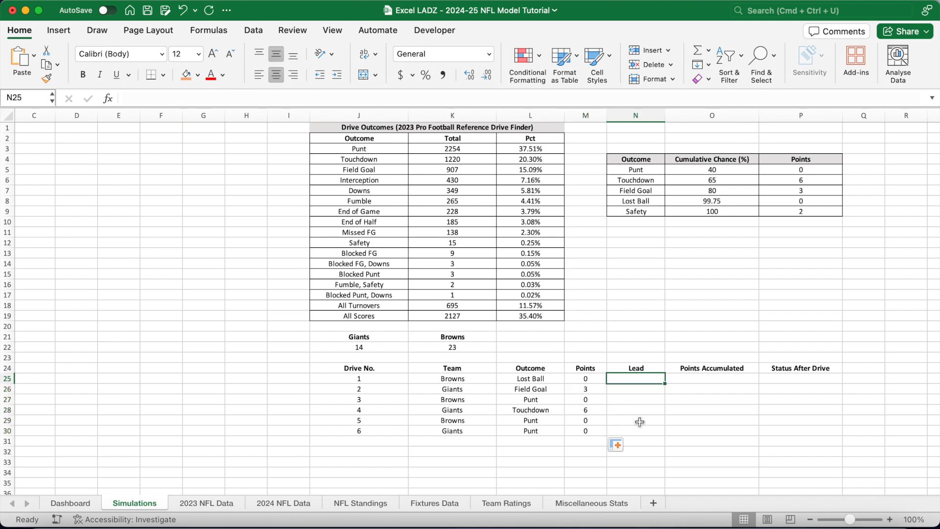
pyautogui.click(548, 95)
pyautogui.write('=')
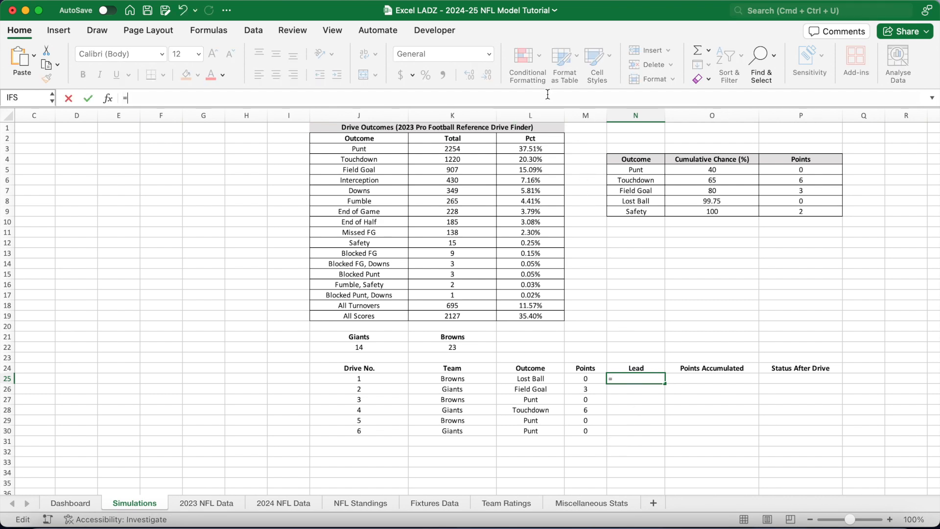
pyautogui.write('SUMIF(')
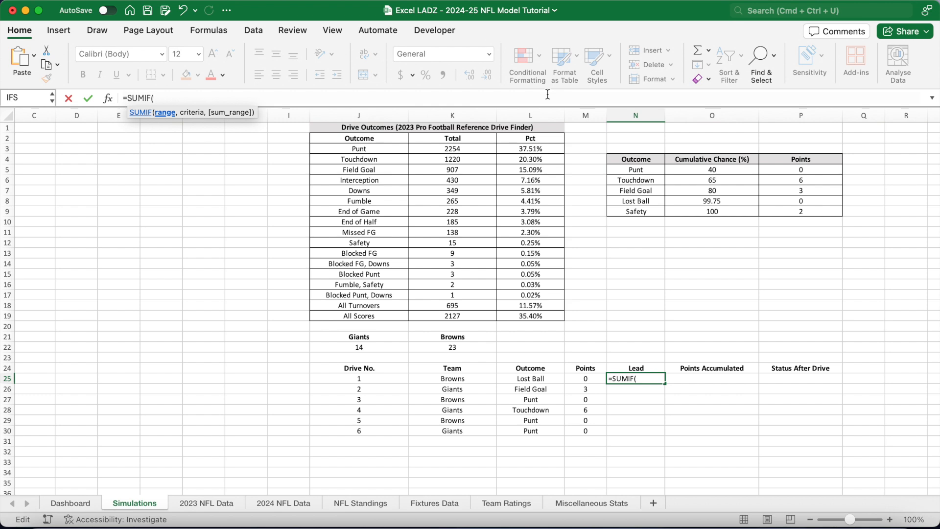
pyautogui.write('$K$25')
pyautogui.press('F4')
pyautogui.write(':K25')
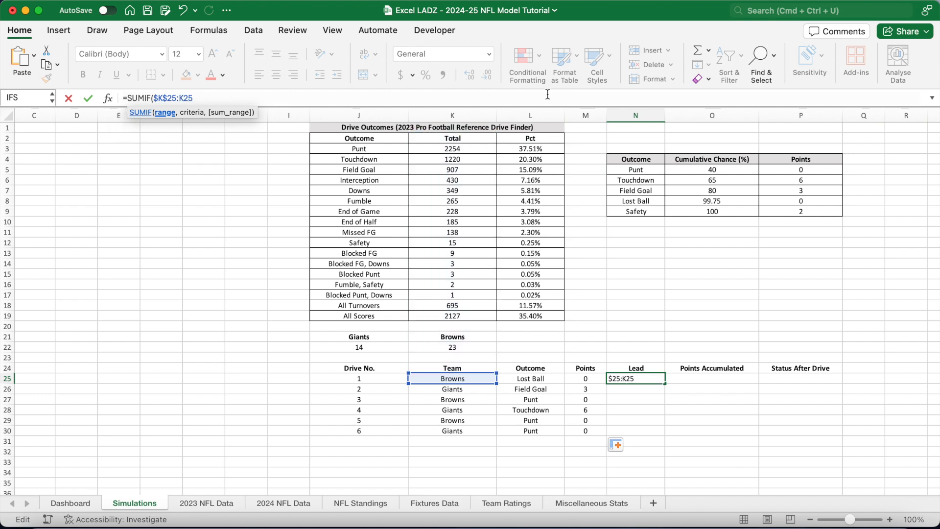
pyautogui.write(',')
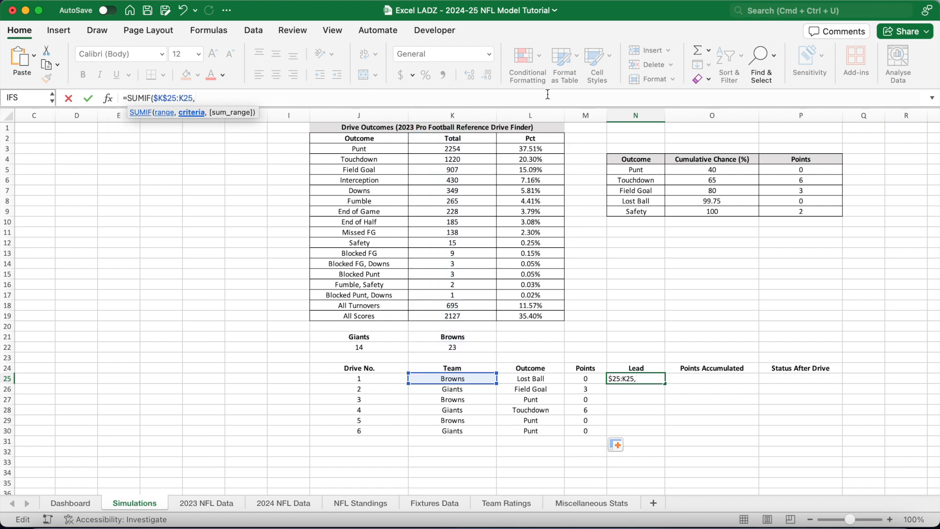
pyautogui.write('K25,M25')
pyautogui.press('super+t')
pyautogui.write(':M25')
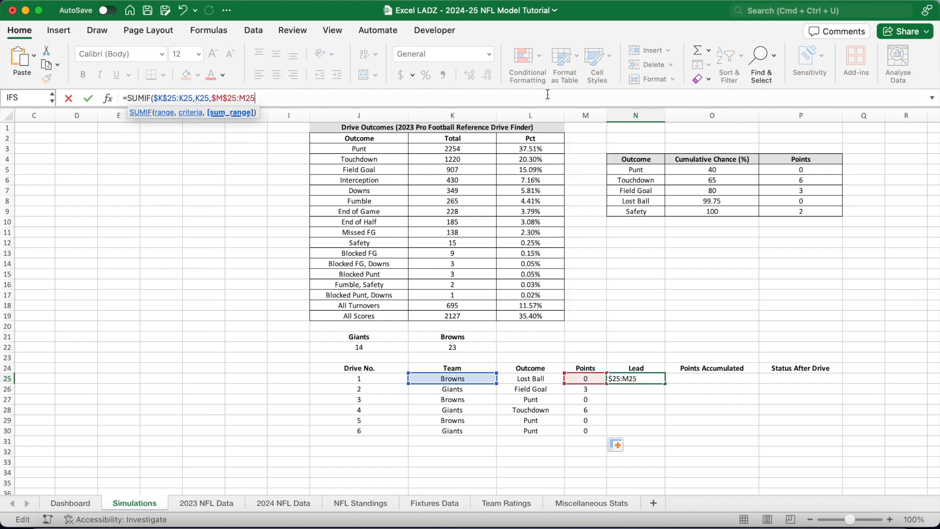
pyautogui.write(')')
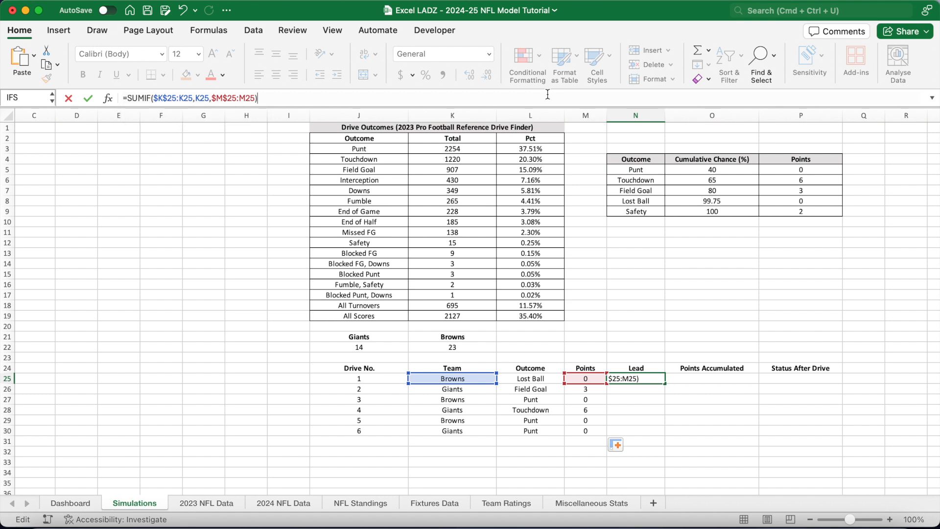
# Step: Complete the N25 formula by subtracting the opponent's points with -SUMIF($K$25:K25,IF(K25=$J$21,$K$21,$J$21),$M$25:M25)
pyautogui.write('-SUMIF(')
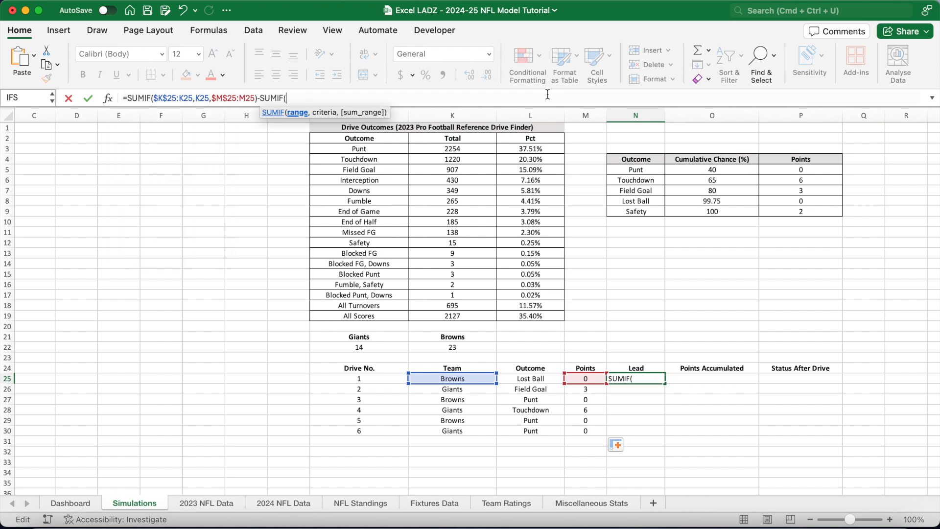
pyautogui.write('K25')
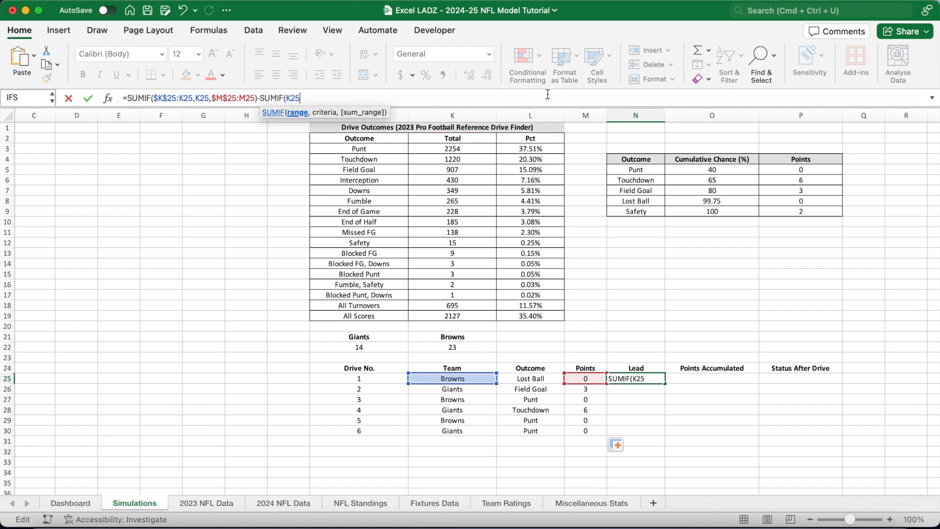
pyautogui.press('F4')
pyautogui.write(':K25')
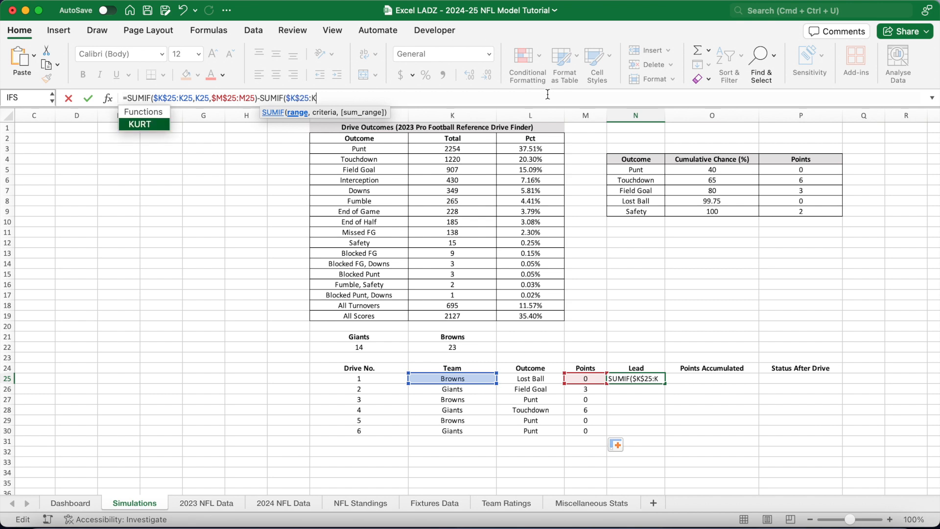
pyautogui.write(',')
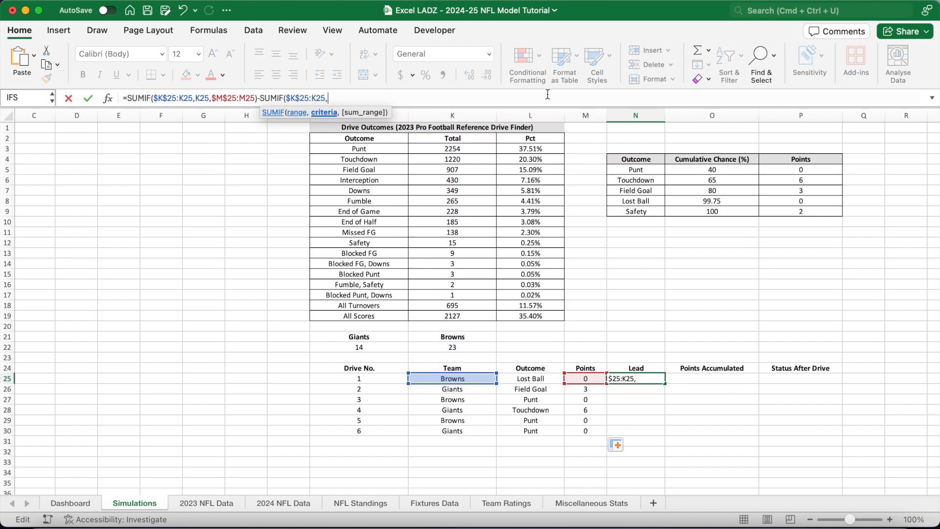
pyautogui.write('IF(')
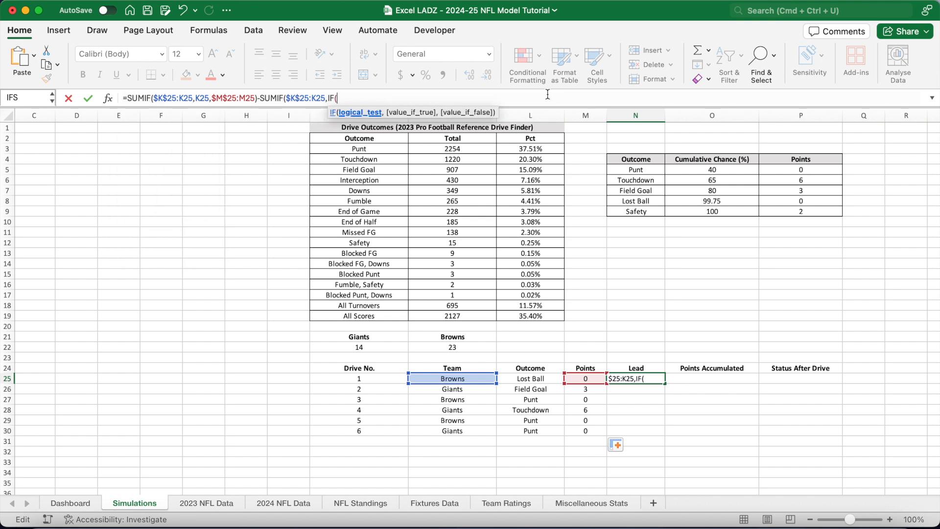
pyautogui.write('K25')
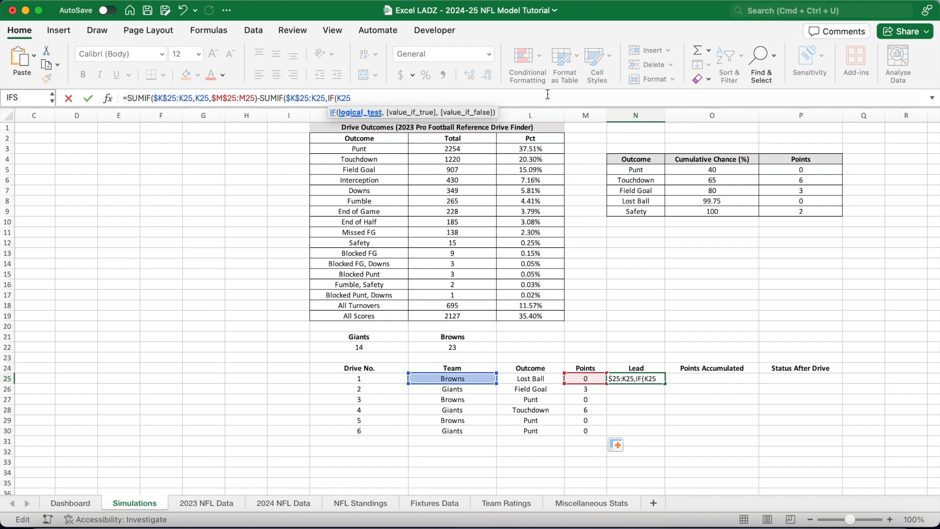
pyautogui.write('=$J$21')
pyautogui.press('F4')
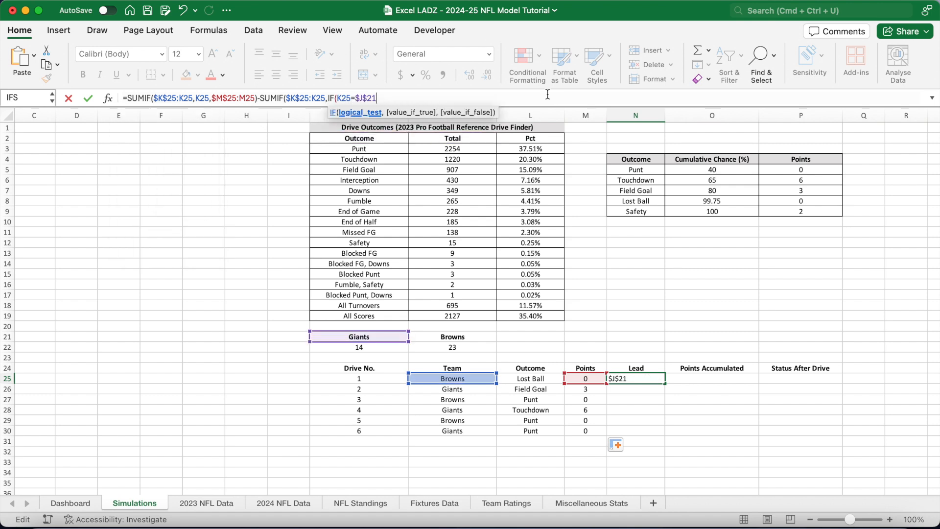
pyautogui.write(',K21')
pyautogui.press('F4')
pyautogui.write(',J21')
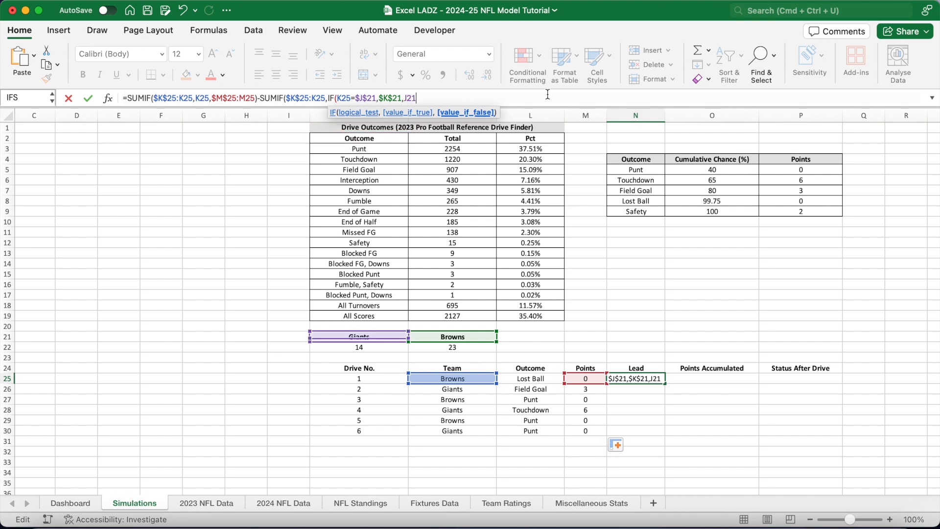
pyautogui.press('F4')
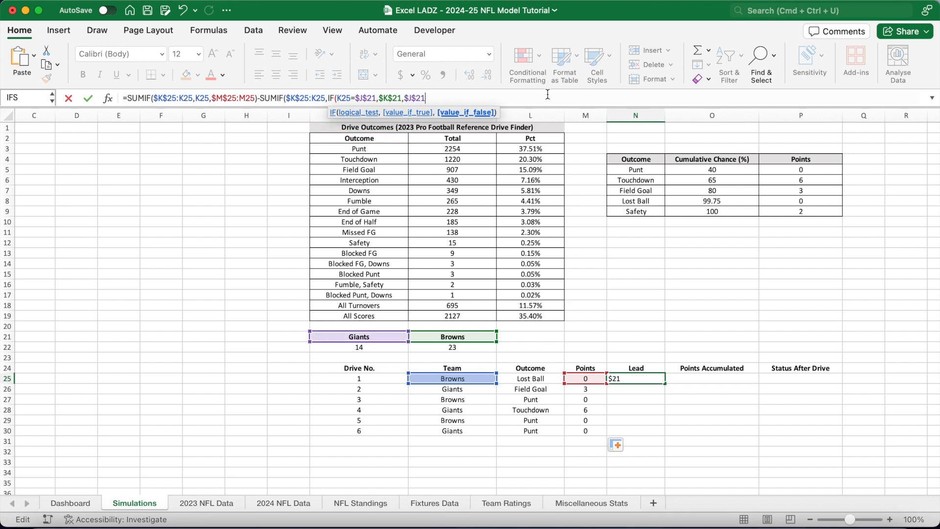
pyautogui.write('),')
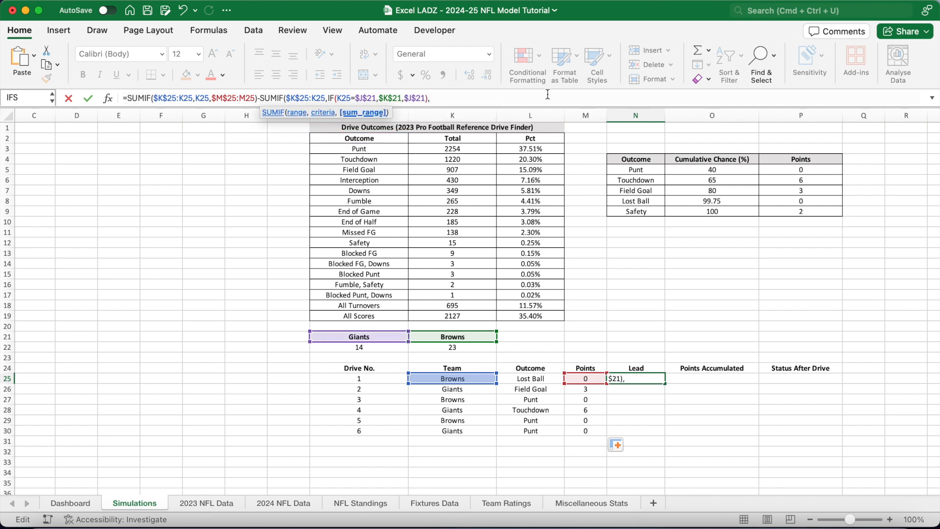
pyautogui.write('$M$25')
pyautogui.press('F4')
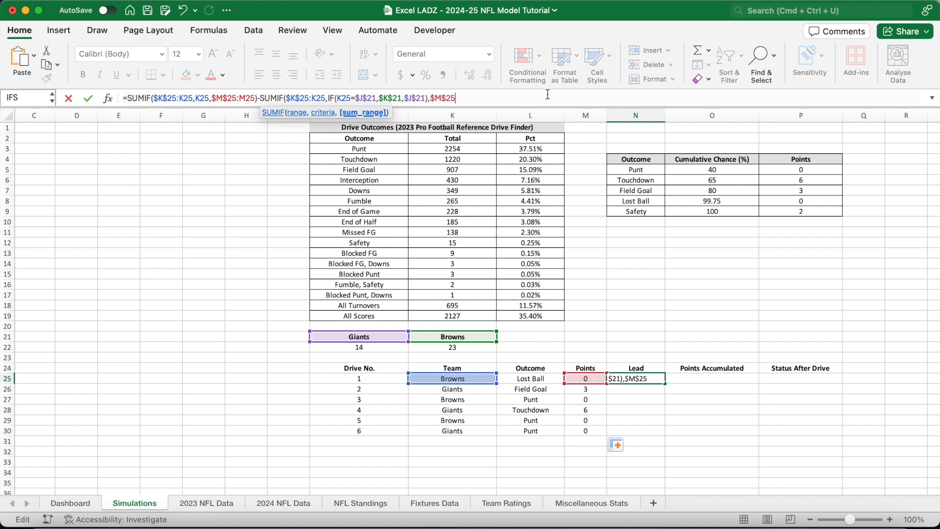
pyautogui.write(':M25')
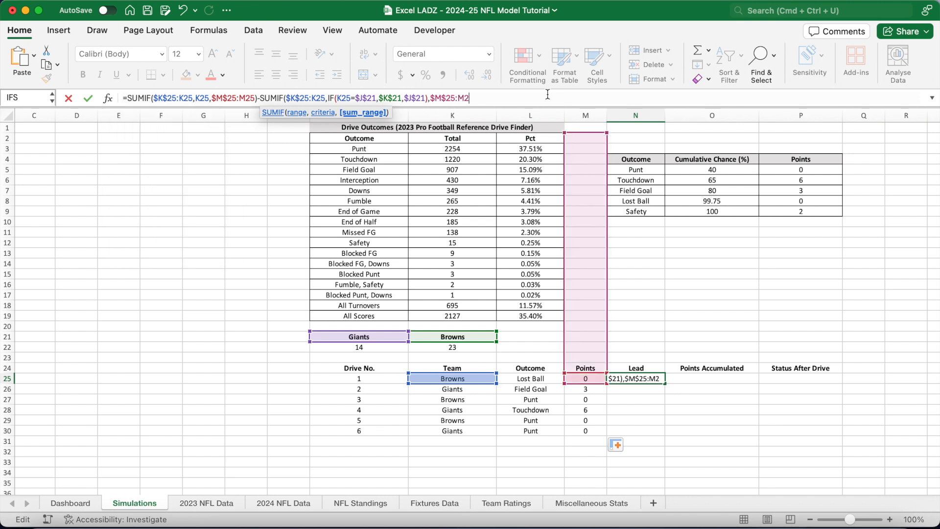
pyautogui.write(')')
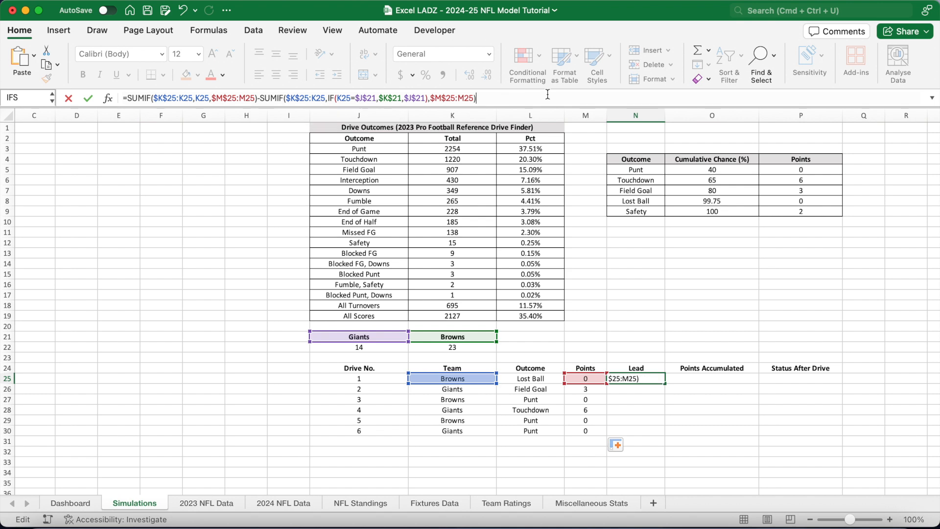
pyautogui.press('Return')
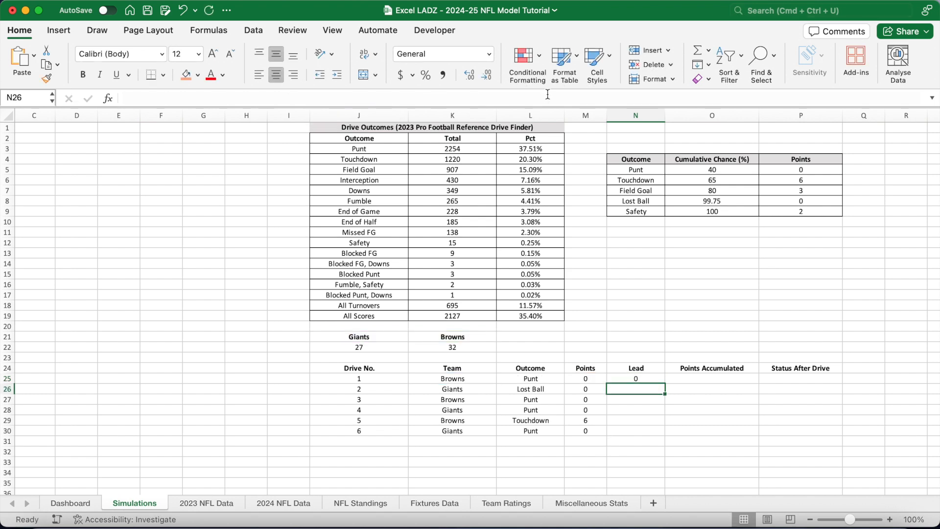
# Step: Recalculate the sheet and check the first drive's lead against its team and outcome
pyautogui.press('F9')
pyautogui.press('F9')
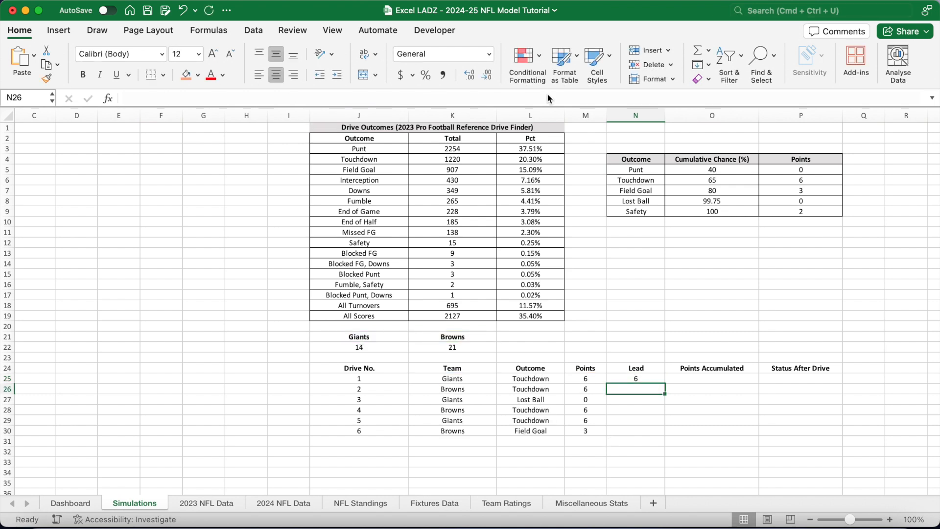
pyautogui.click(467, 378)
pyautogui.click(551, 379)
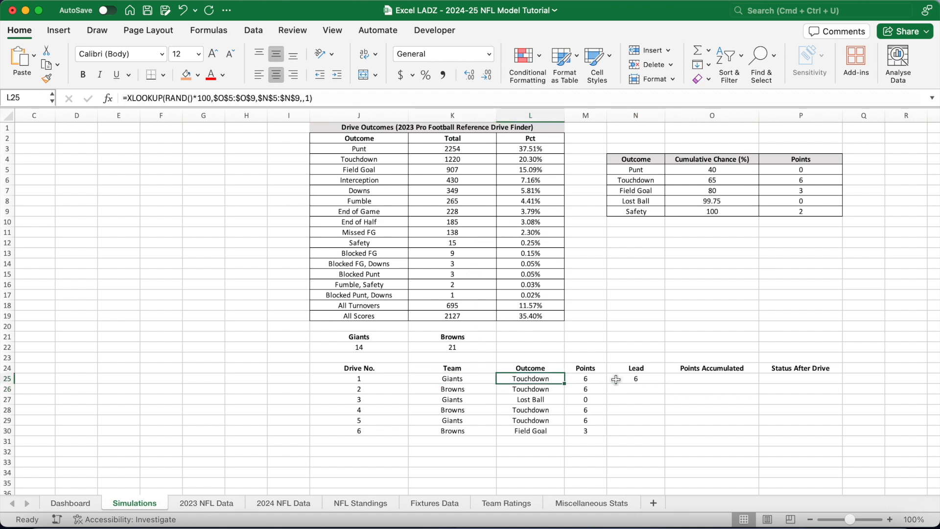
# Step: Fill the Lead formula from N25 down to N30
pyautogui.click(636, 378)
pyautogui.moveTo(664, 384); pyautogui.dragTo(664, 435)
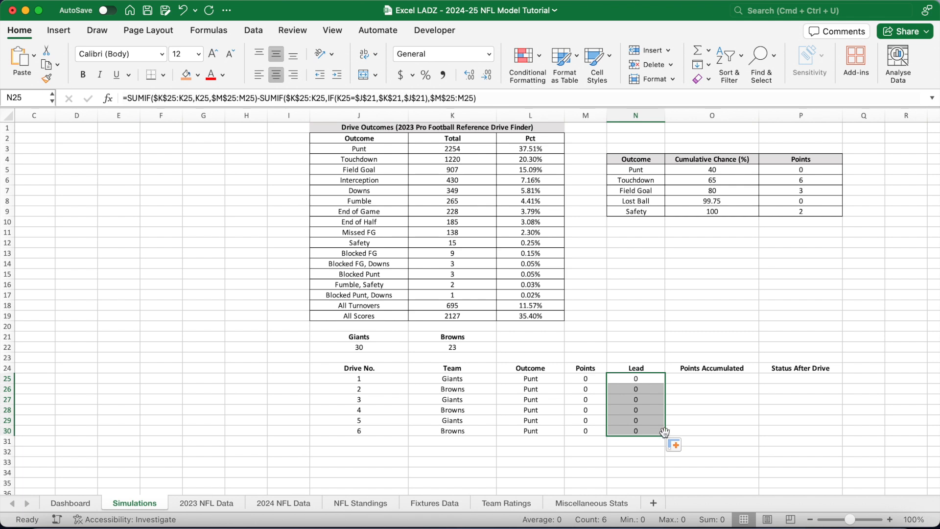
pyautogui.click(669, 325)
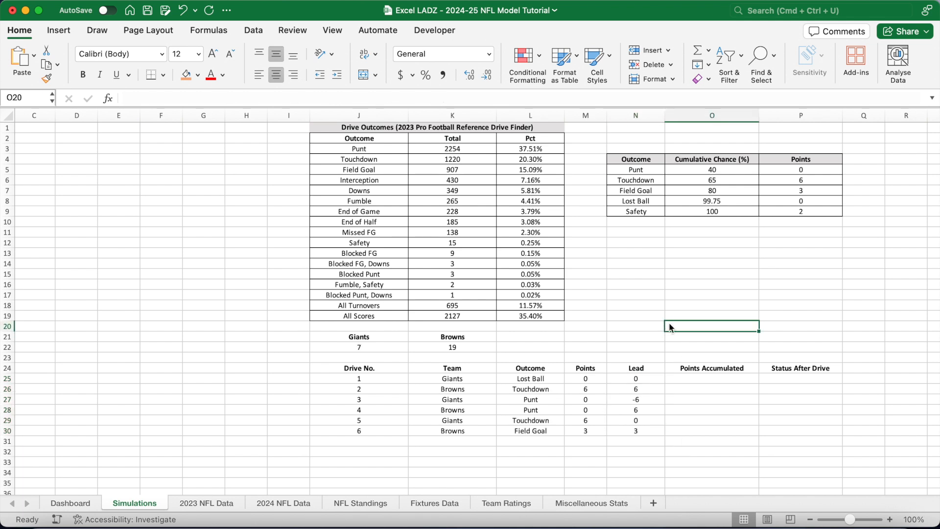
# Step: Check the Lead values of the second and third drives against the outcome and points in their rows
pyautogui.click(635, 389)
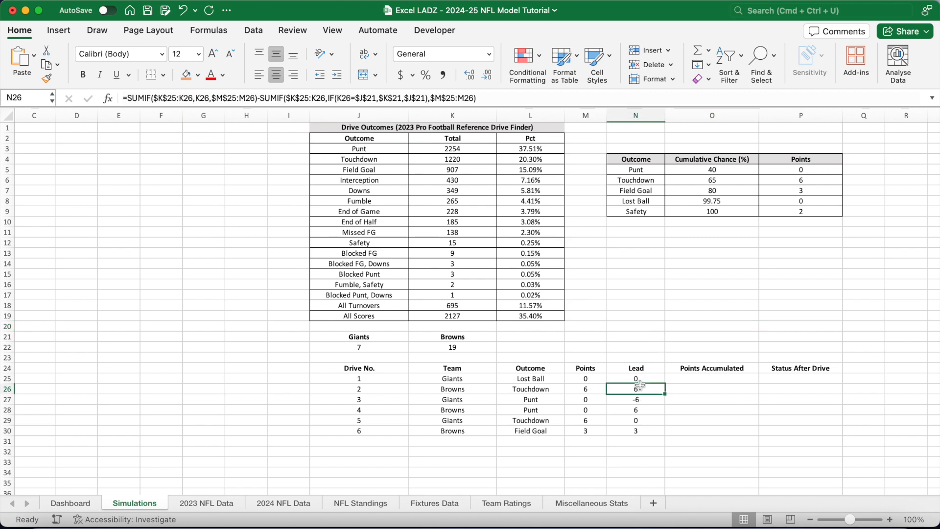
pyautogui.click(550, 400)
pyautogui.click(584, 401)
pyautogui.click(630, 400)
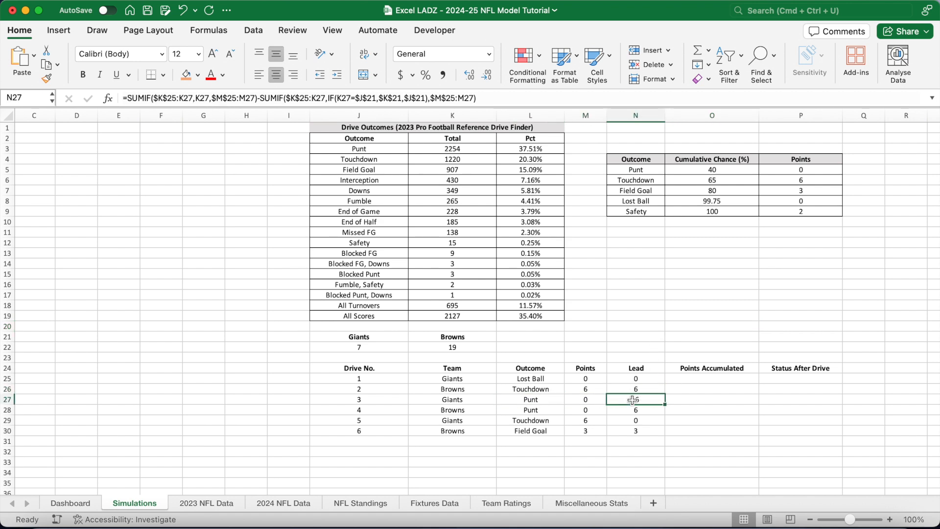
# Step: Start the Points Accumulated formula in O25 with =SUMIF($K$25:K25,K25,$M$25:M25)+ to sum the team's drive points
pyautogui.click(694, 381)
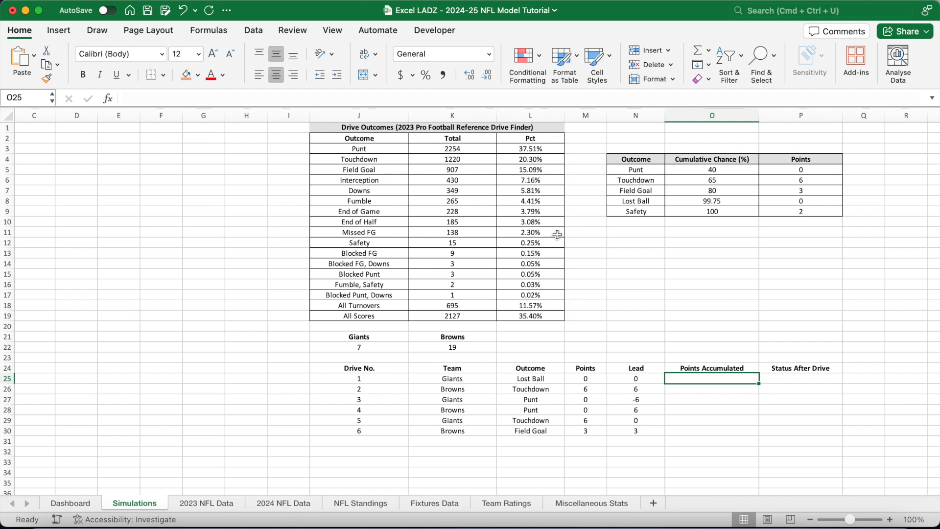
pyautogui.click(471, 100)
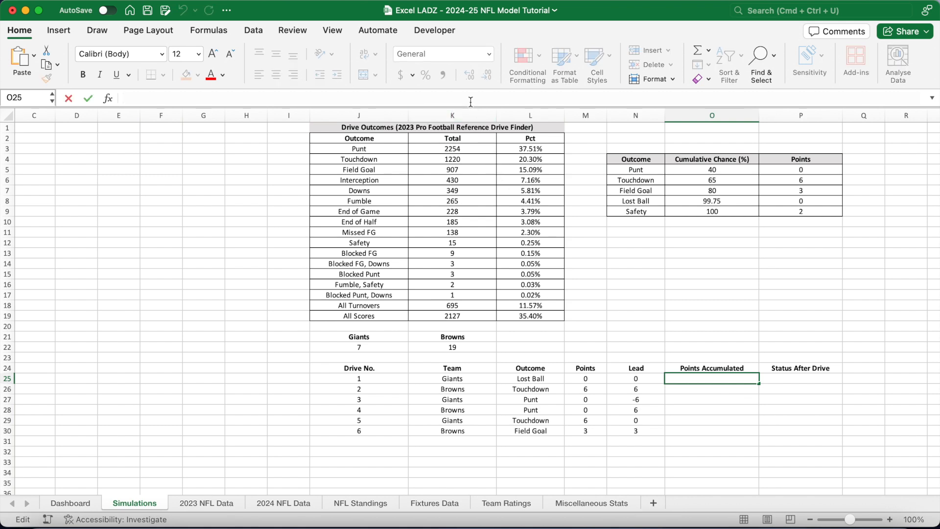
pyautogui.write('=S')
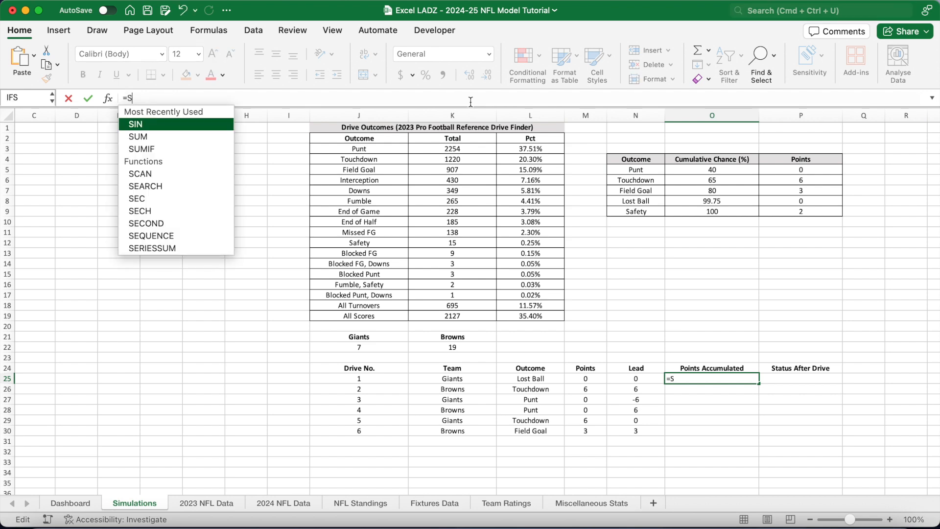
pyautogui.write('UMIF($K$25')
pyautogui.press('F4')
pyautogui.write(':K25')
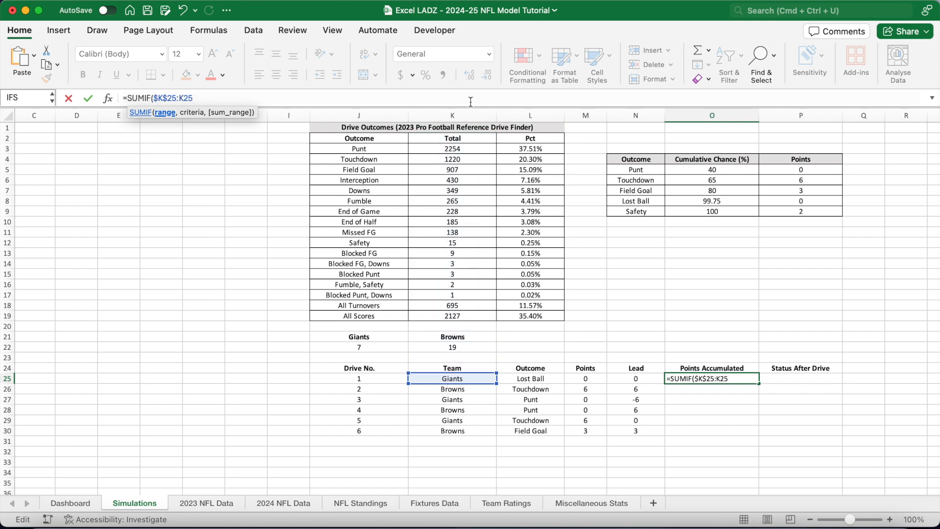
pyautogui.write(',K25')
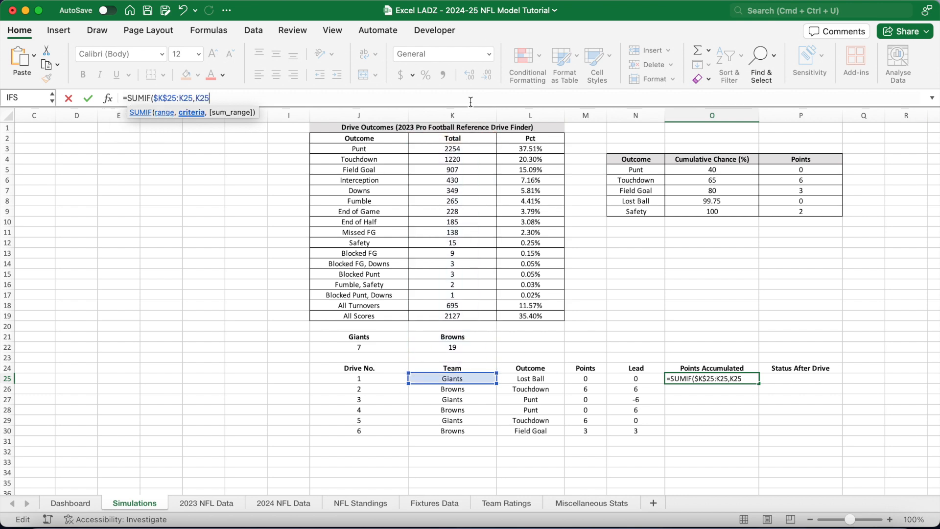
pyautogui.write(',$M$25')
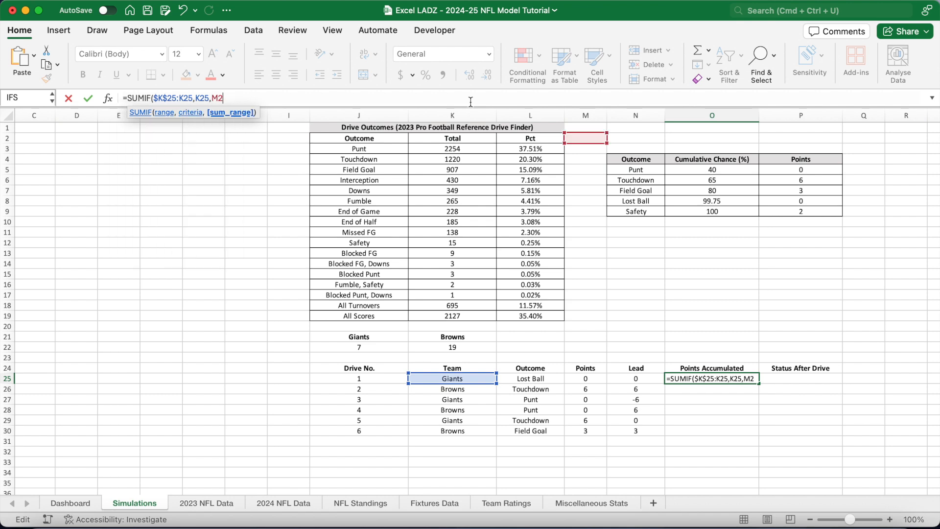
pyautogui.press('F4')
pyautogui.write(':M25')
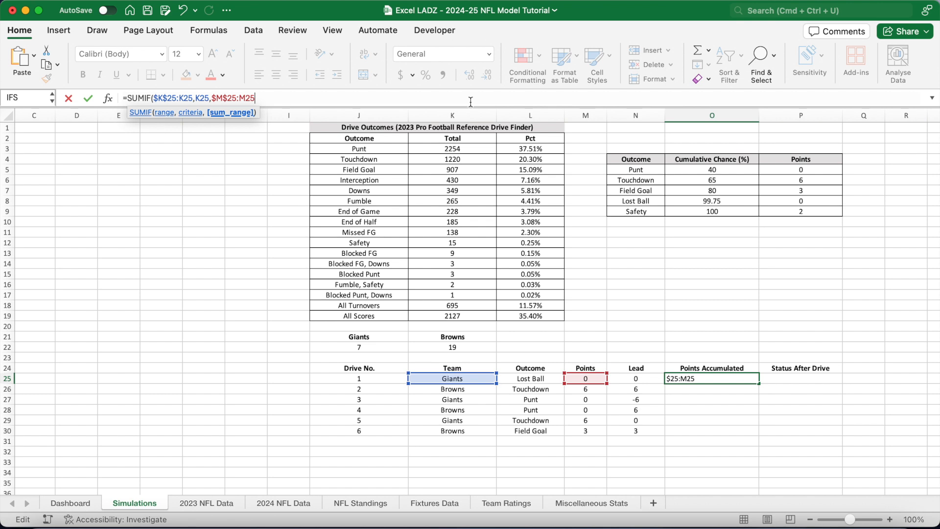
pyautogui.write(')+')
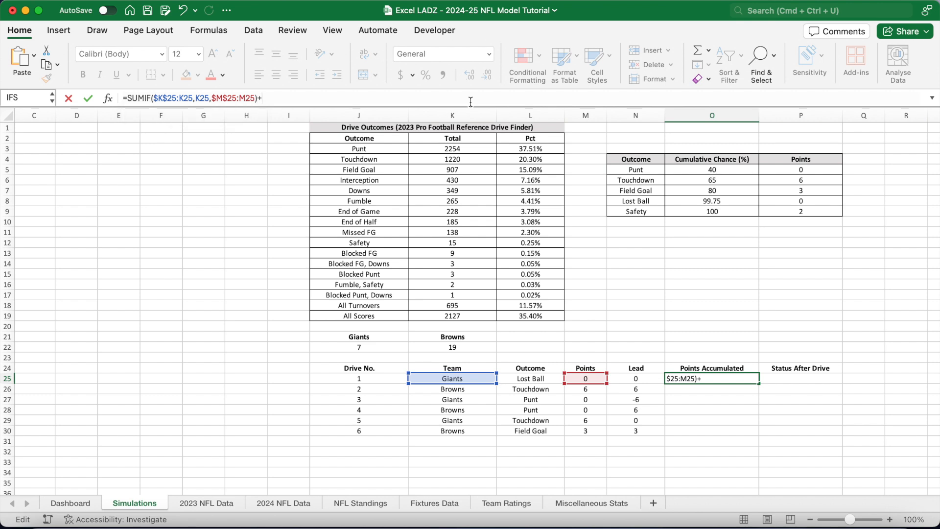
# Step: Complete the O25 formula by adding the team's simulated score with XLOOKUP(K25,$J$21:$K$21,$J$22:$K$22)
pyautogui.write('XLOOKUP(')
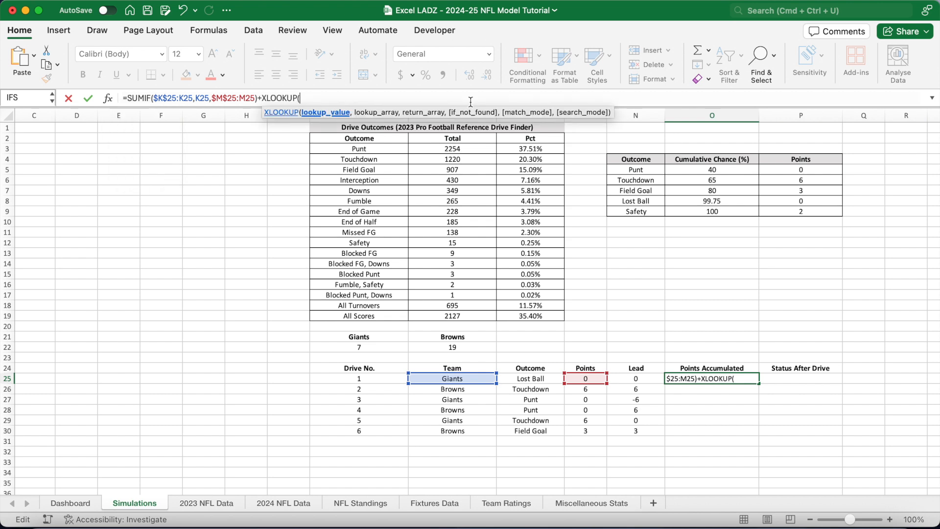
pyautogui.write('K25')
pyautogui.write(',')
pyautogui.write('J21')
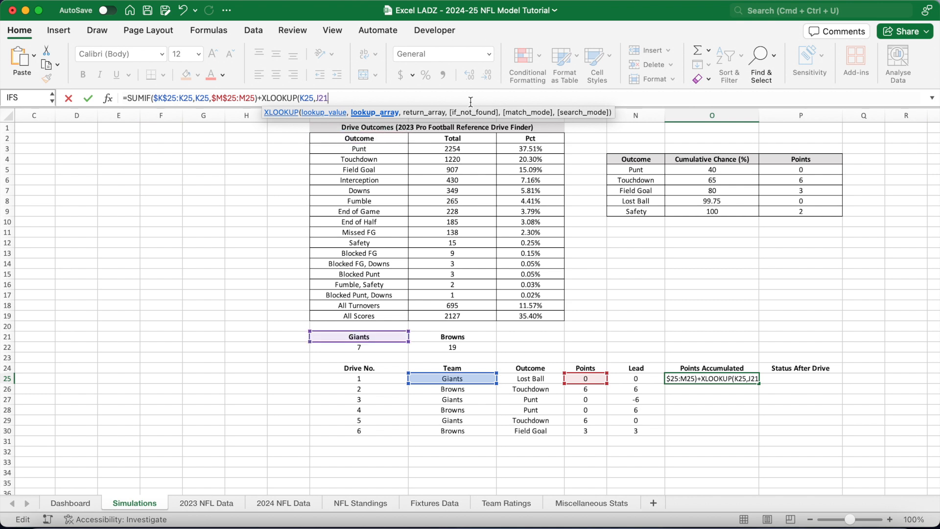
pyautogui.press('F4')
pyautogui.write(':')
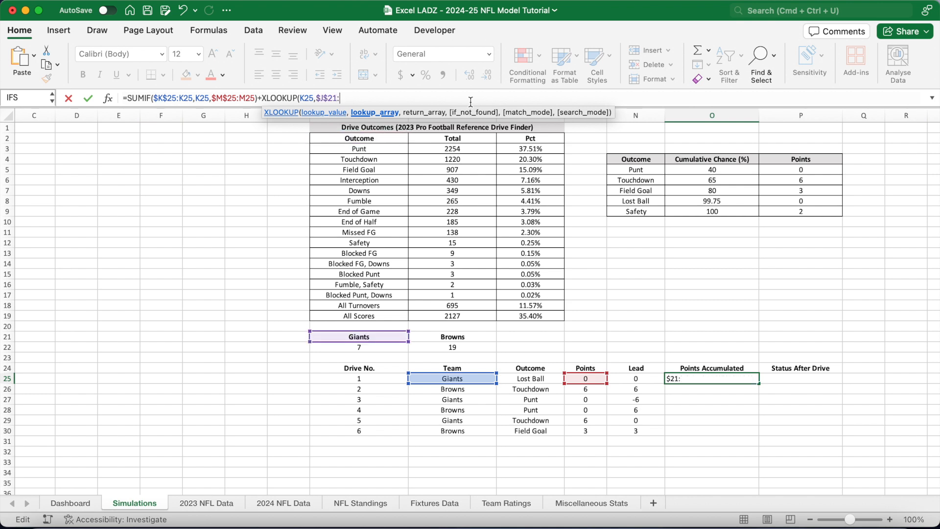
pyautogui.write('$K$21')
pyautogui.press('F4')
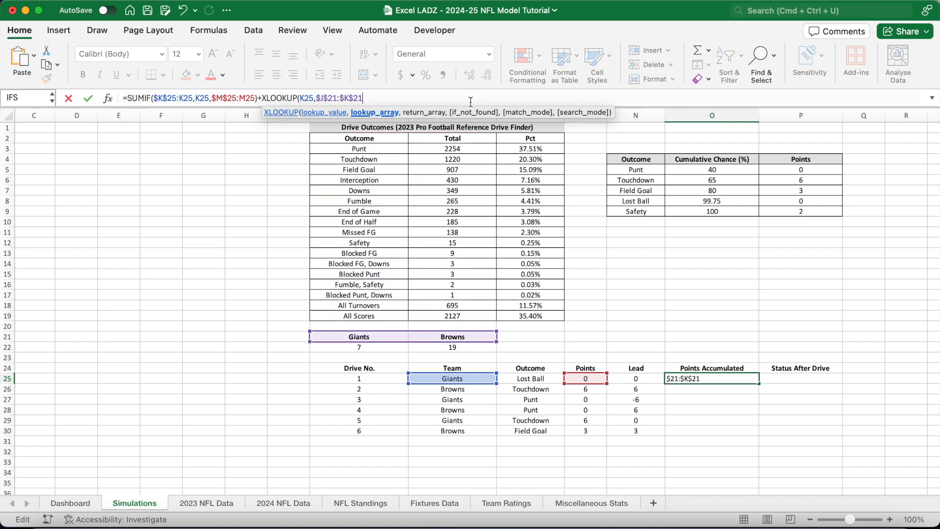
pyautogui.write(',$')
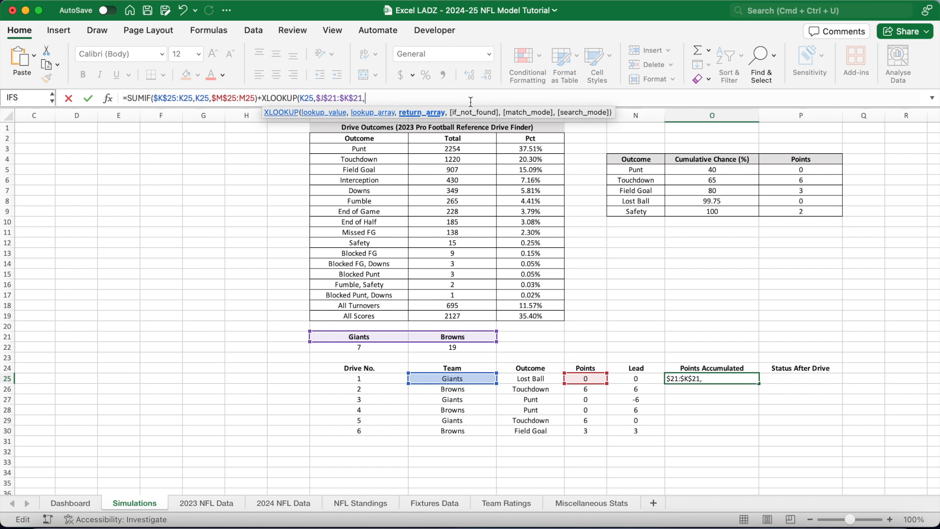
pyautogui.write('J$22')
pyautogui.press('F4')
pyautogui.write(':K22')
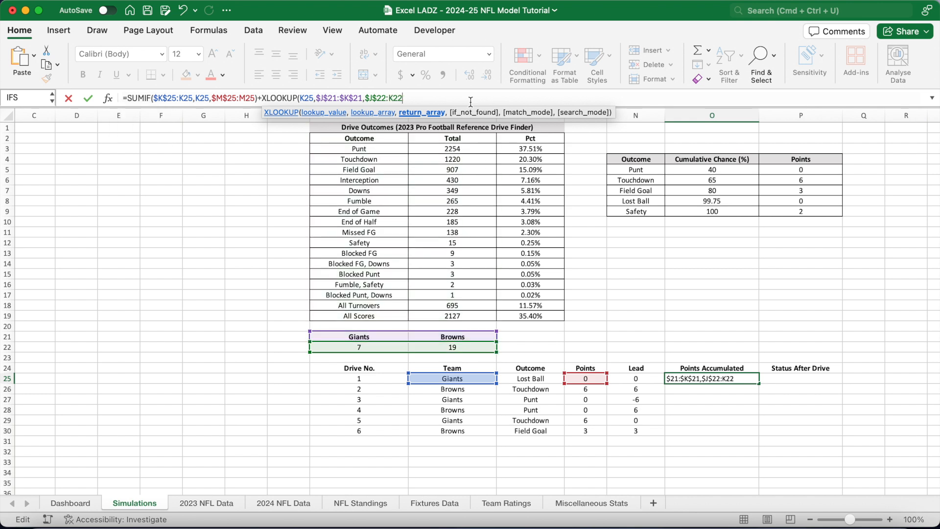
pyautogui.press('F4')
pyautogui.write(')')
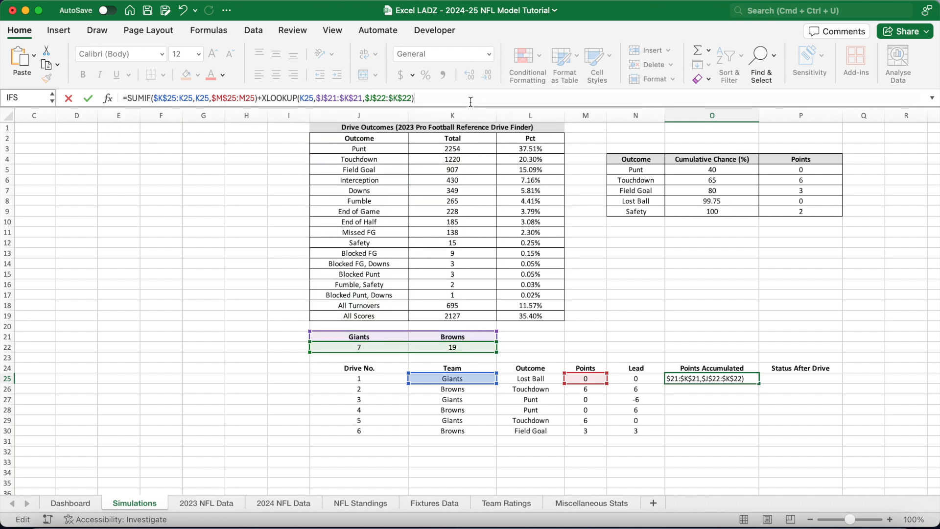
pyautogui.press('Return')
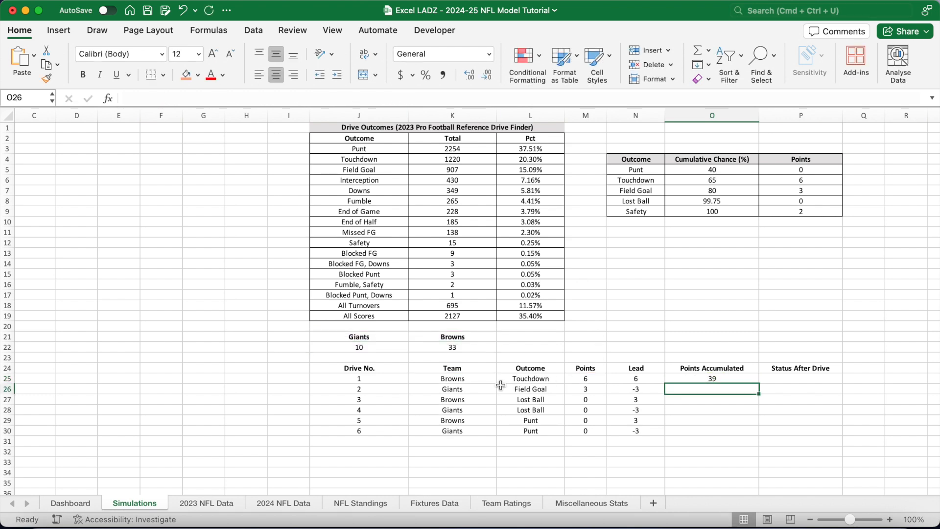
# Step: Check the first drive's accumulated points against its team, lead, drive points and the Browns' simulated score in K22
pyautogui.click(479, 381)
pyautogui.click(629, 379)
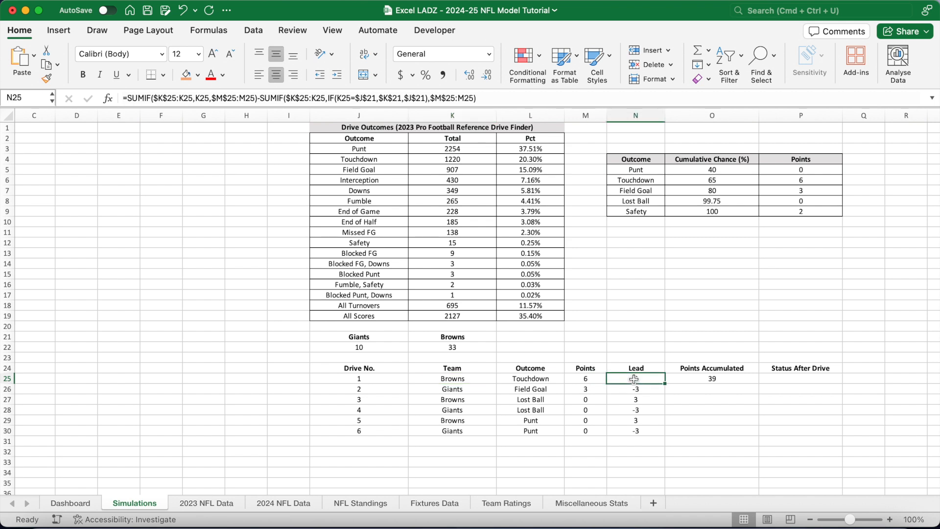
pyautogui.click(692, 381)
pyautogui.click(491, 350)
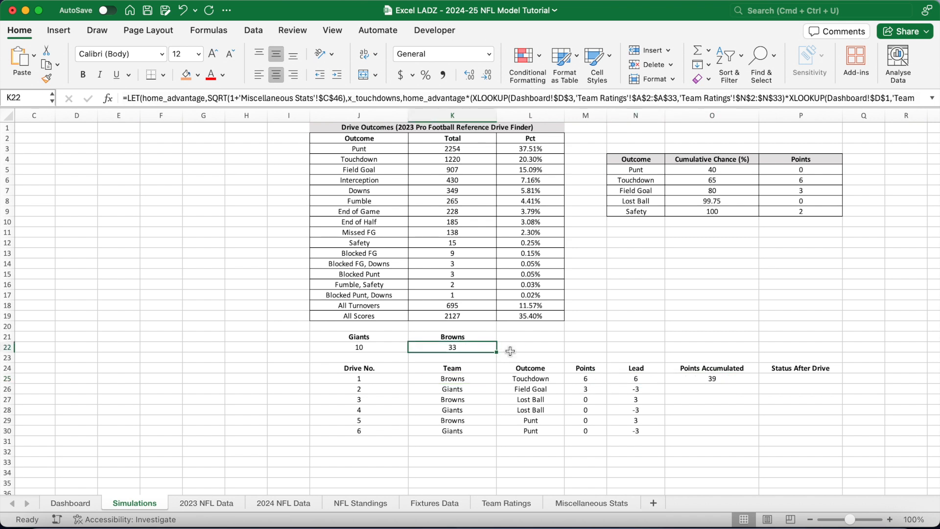
pyautogui.click(591, 380)
# Step: Fill the Points Accumulated formula from O25 down to O30
pyautogui.click(693, 381)
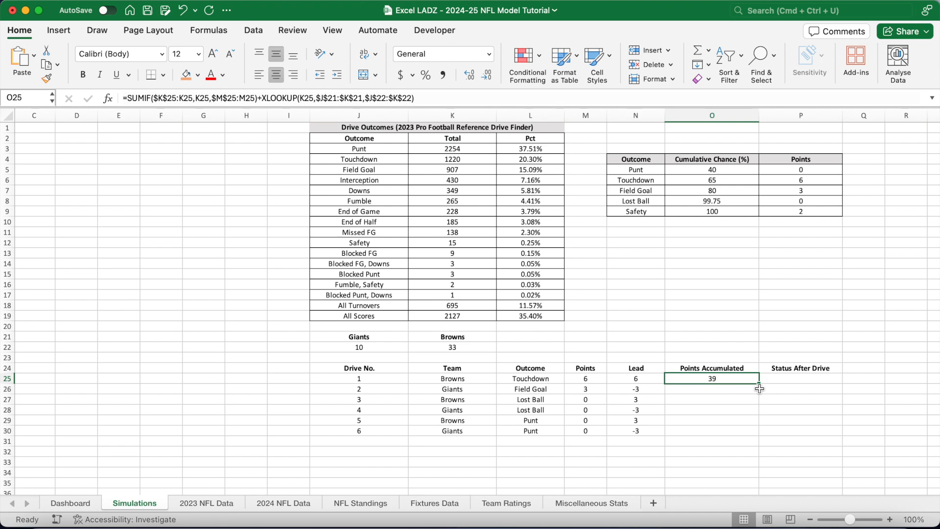
pyautogui.moveTo(758, 383); pyautogui.dragTo(738, 436)
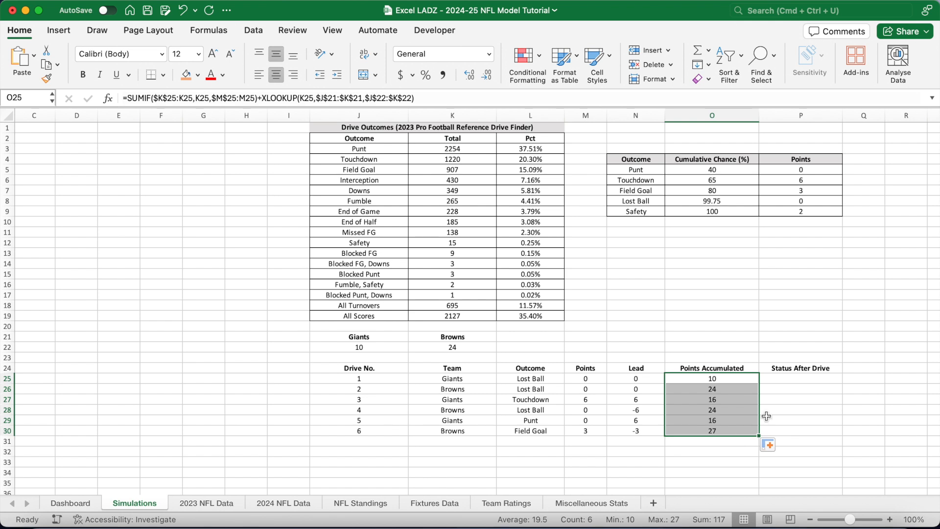
# Step: Enter =IF(N25=6,"No","Yes") as the first drive's Status After Drive in P25 and check it against the outcome
pyautogui.click(793, 380)
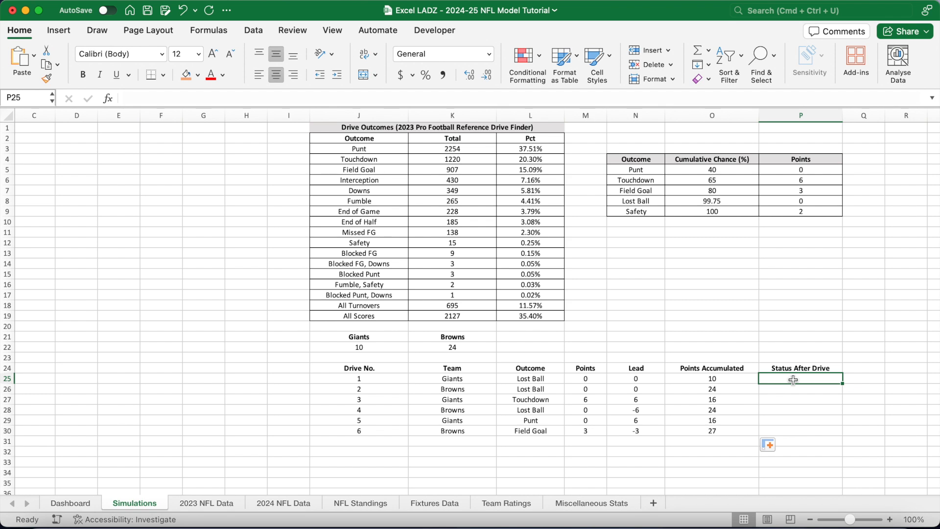
pyautogui.write('=IF(')
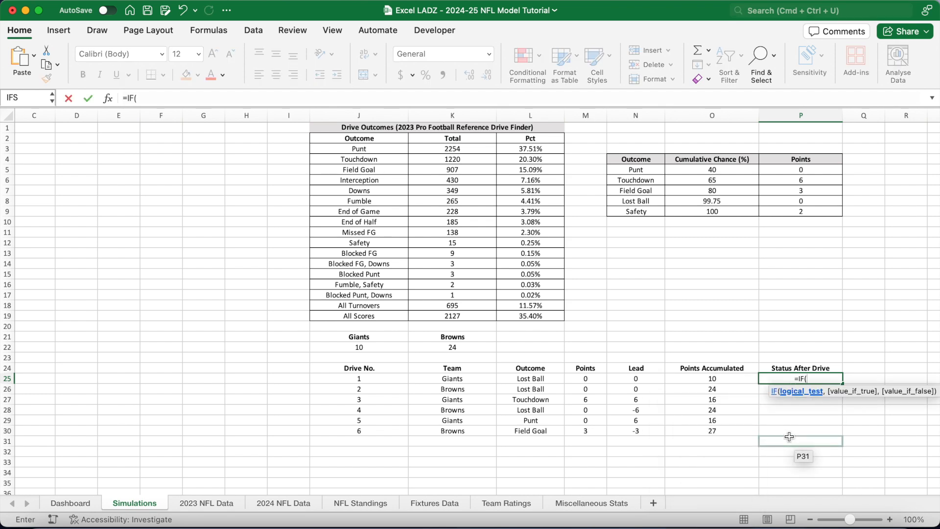
pyautogui.write('N25')
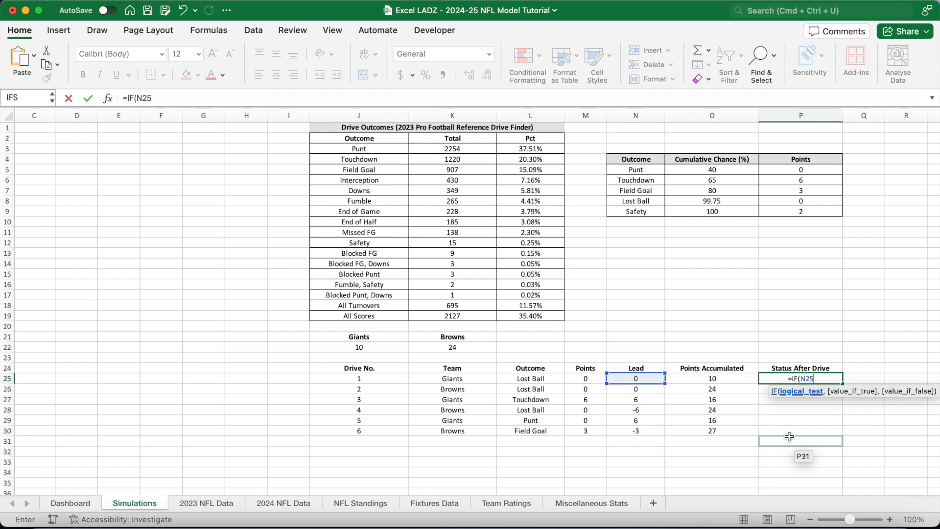
pyautogui.write('=6,')
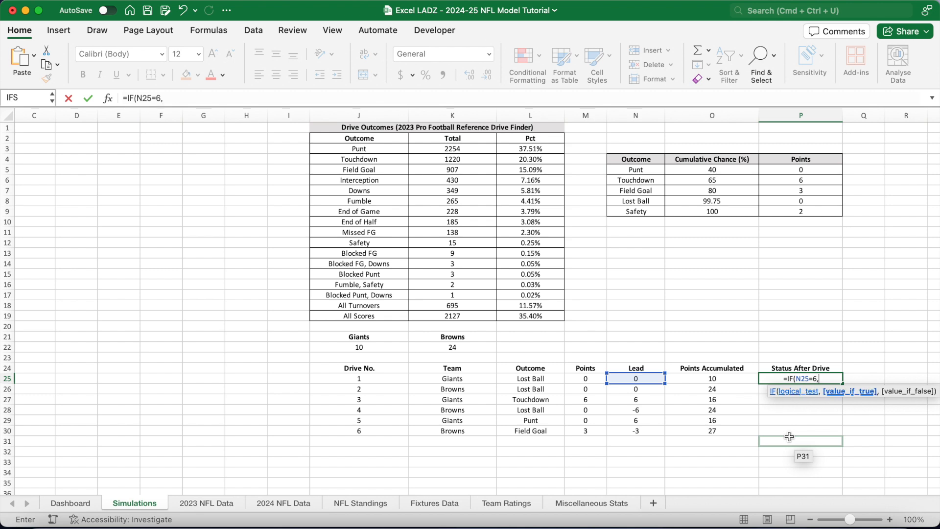
pyautogui.write('"No","Yes')
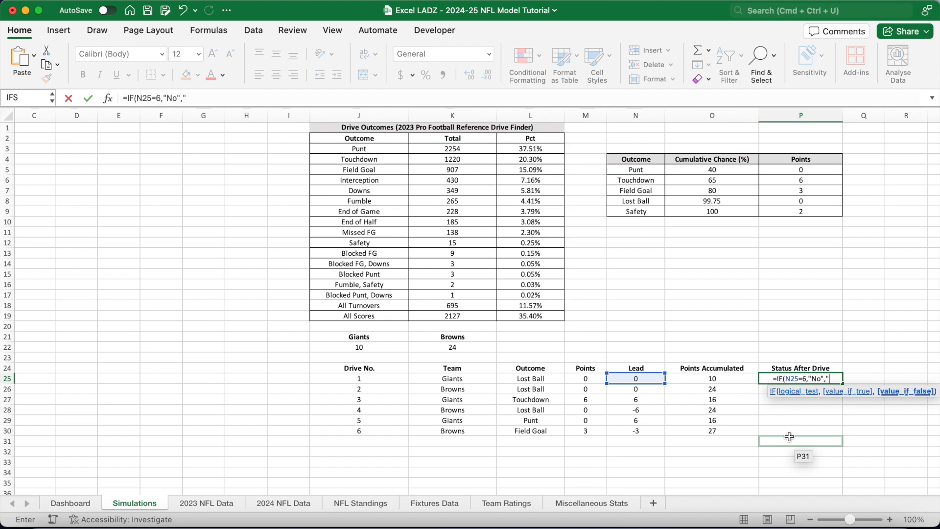
pyautogui.write('")')
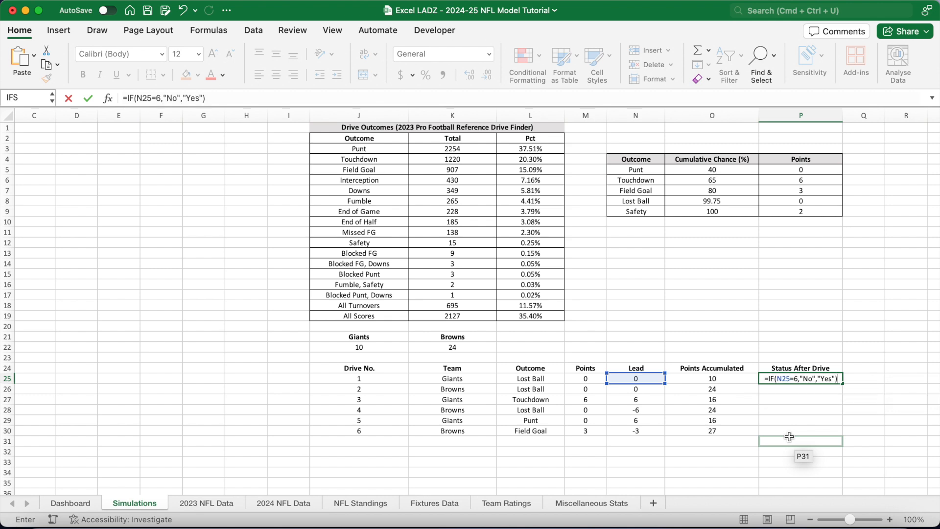
pyautogui.press('Return')
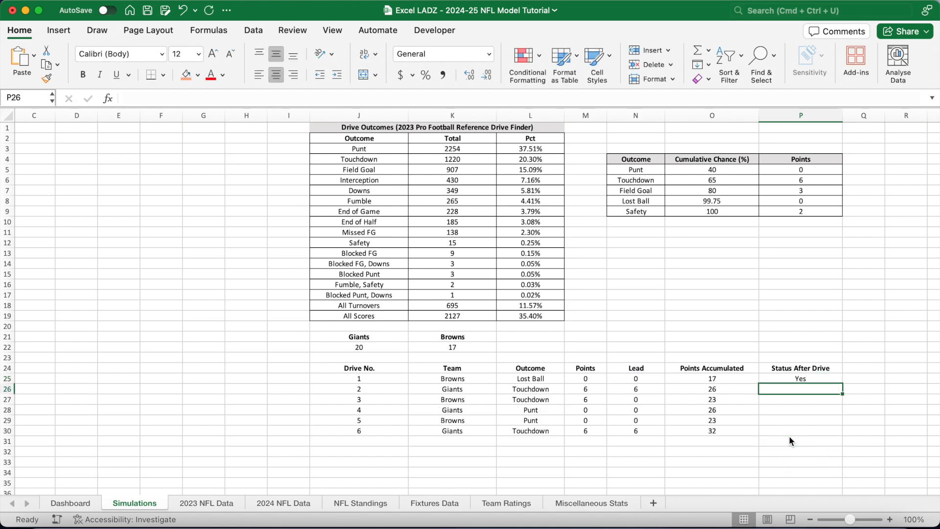
pyautogui.click(557, 378)
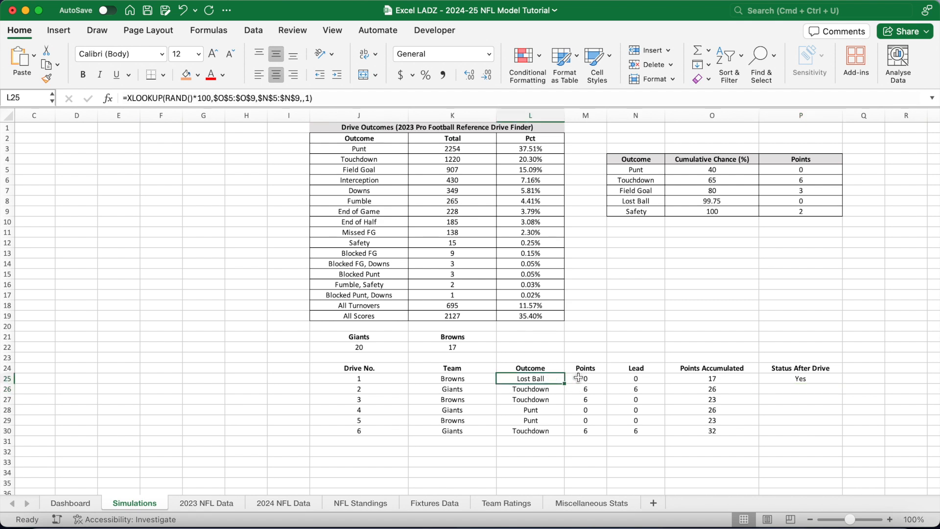
pyautogui.click(782, 378)
# Step: Enter =IF(P25="No","No",IF(N26<>0,"No","Yes")) as the second drive's Status After Drive in P26
pyautogui.click(788, 388)
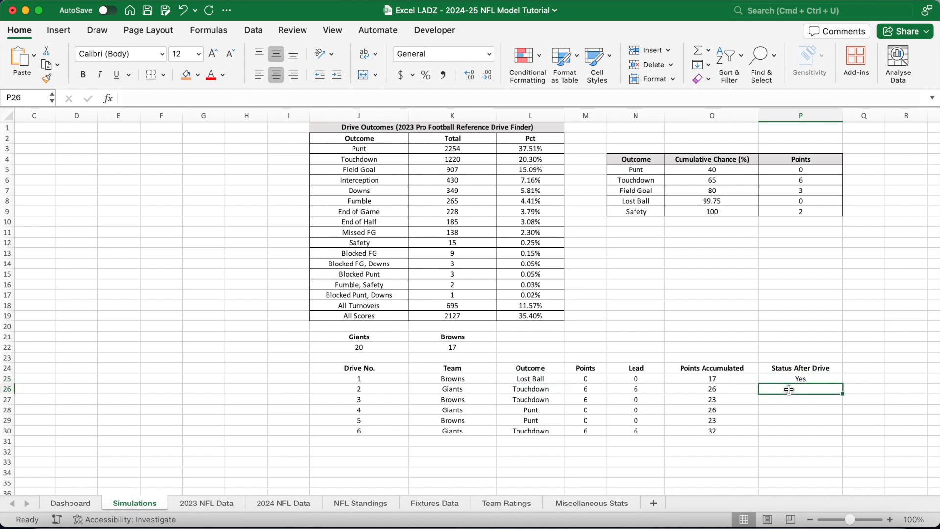
pyautogui.write('=IF(')
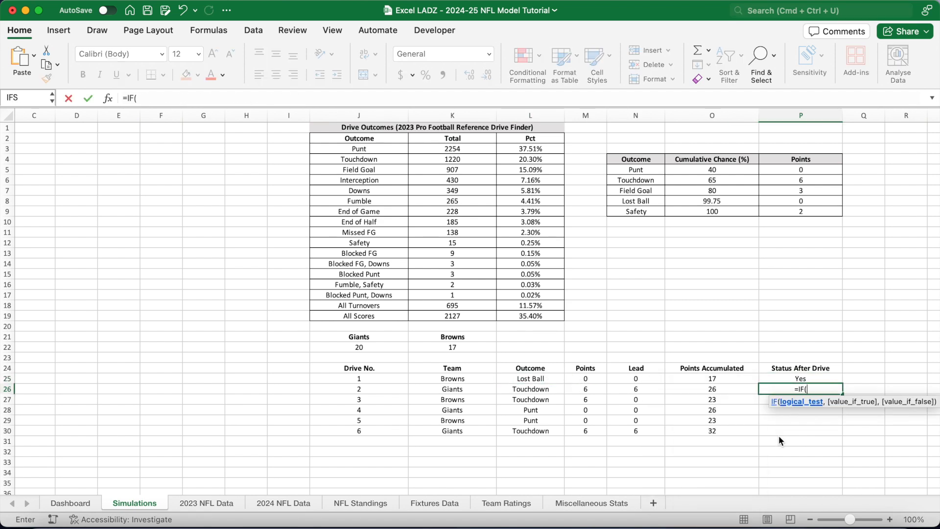
pyautogui.write('P25')
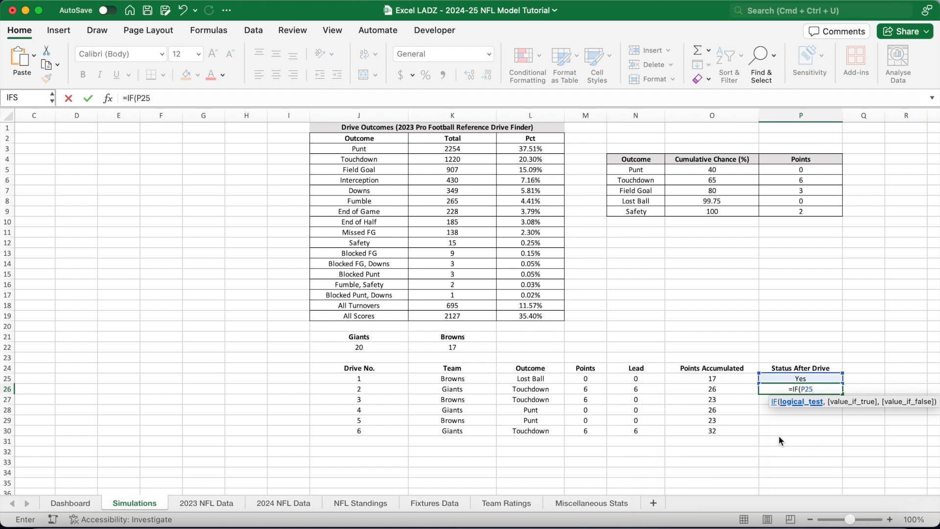
pyautogui.write('="No","No",')
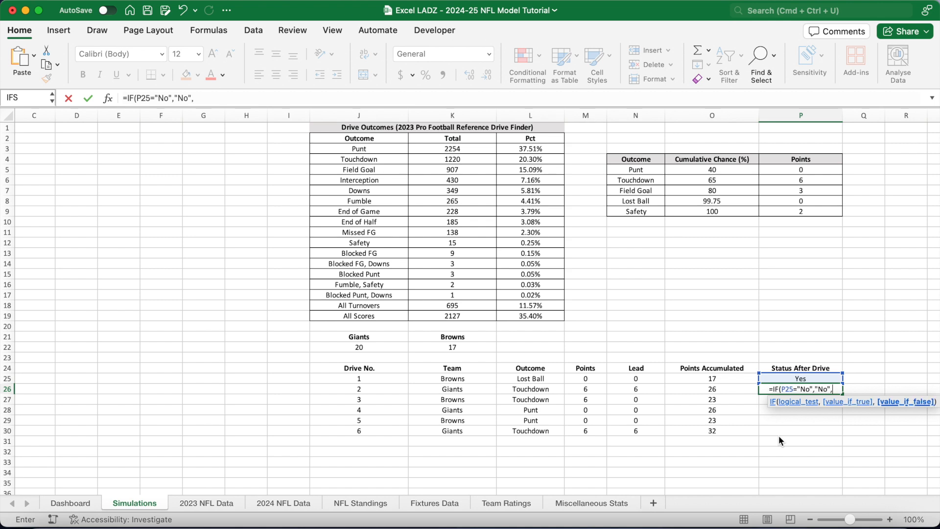
pyautogui.write('IF(N2')
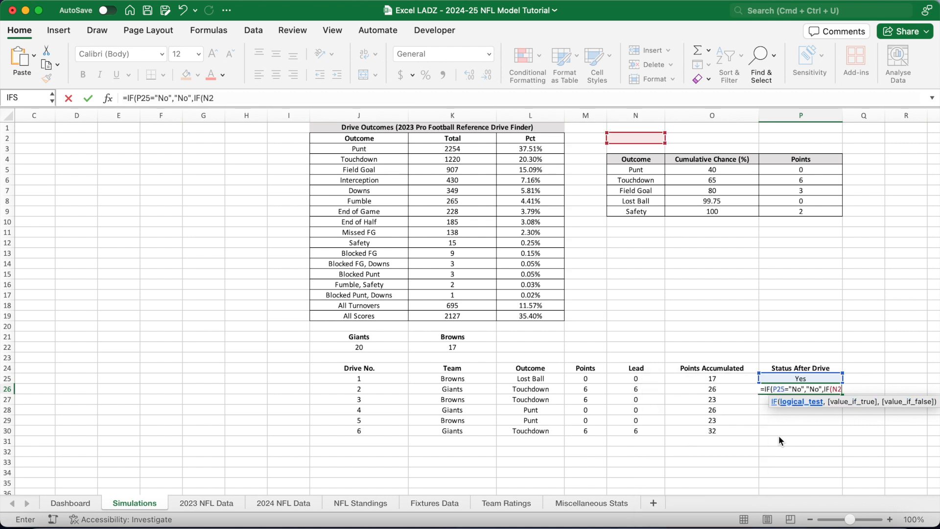
pyautogui.write('6<')
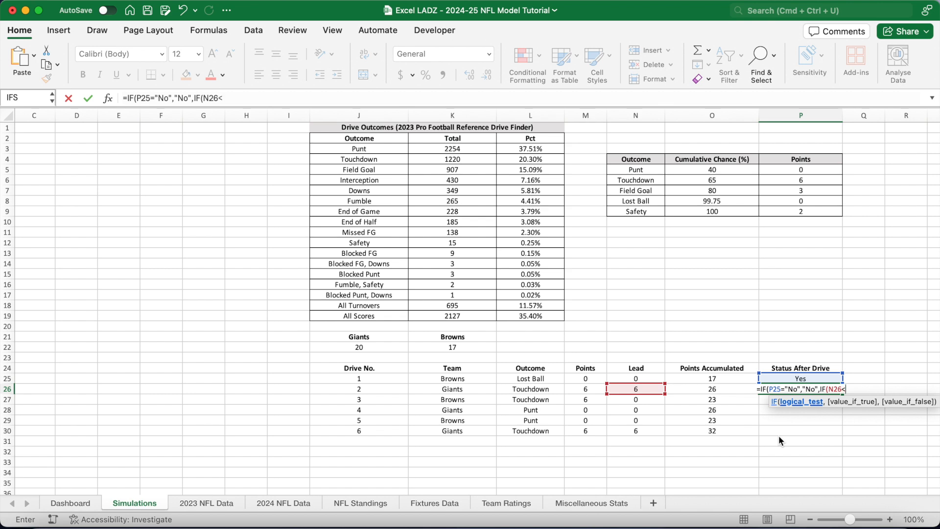
pyautogui.write('>0')
pyautogui.write(',"No"')
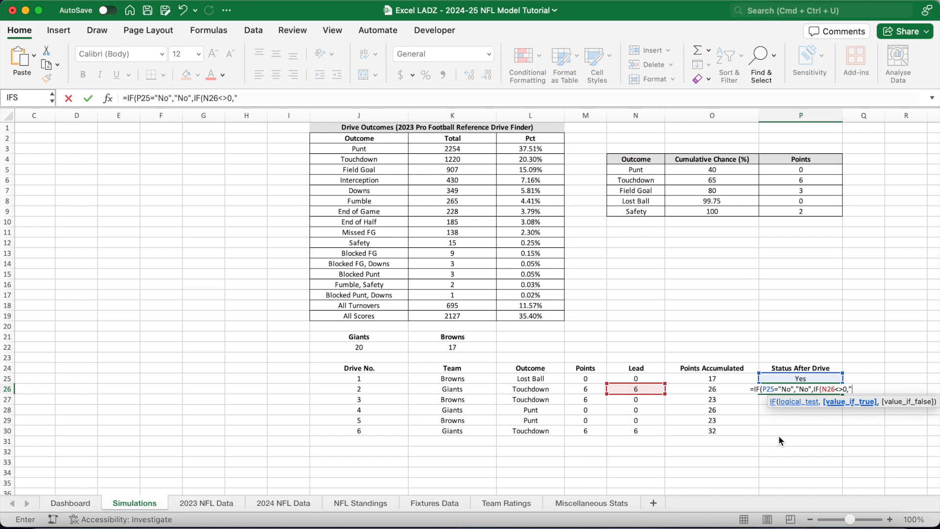
pyautogui.write(',')
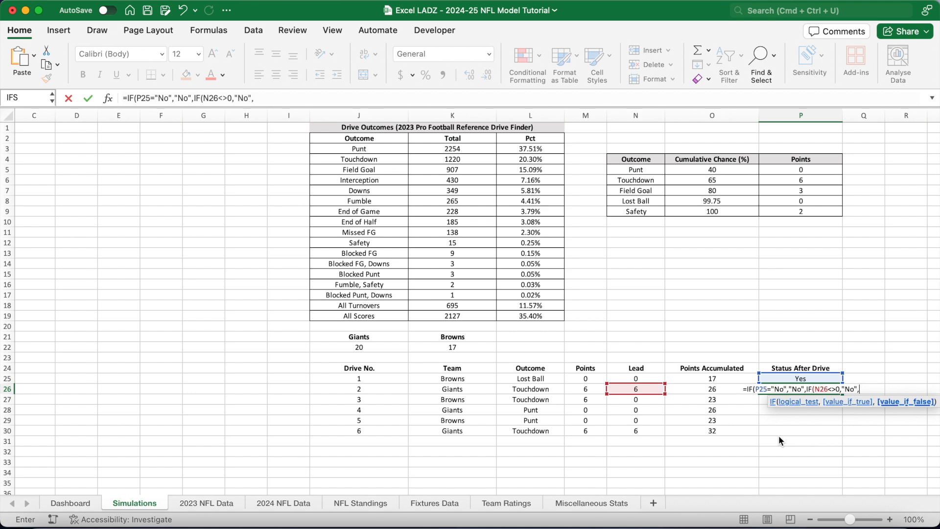
pyautogui.write('"Yes"))')
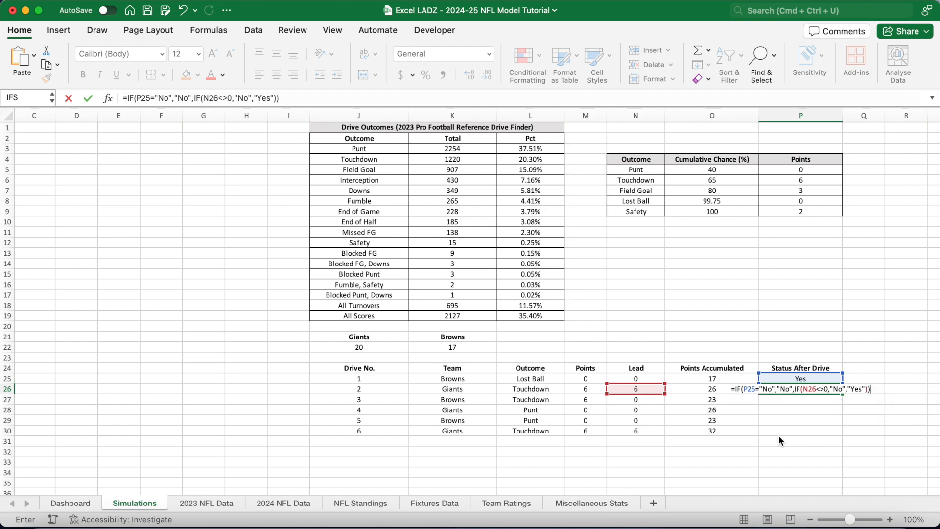
pyautogui.press('Return')
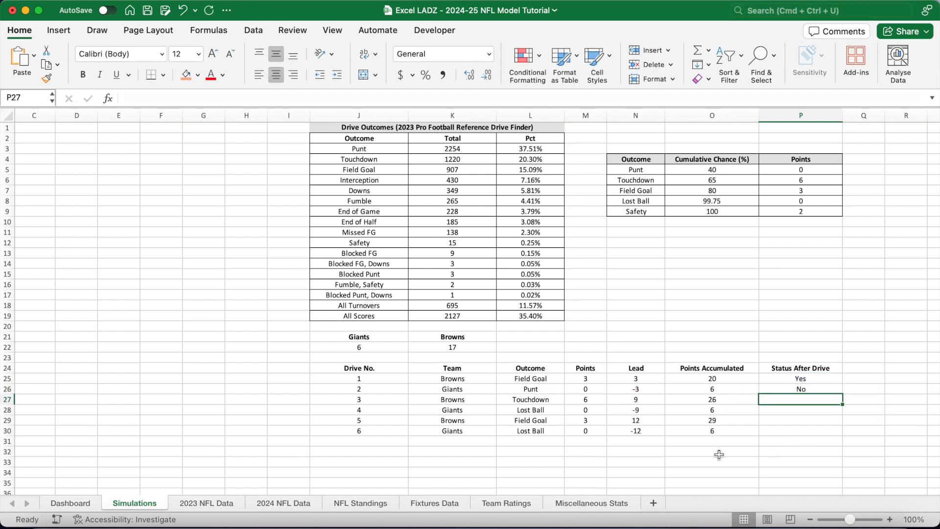
# Step: Check the first two drives' Status After Drive values against their outcomes and the first drive's team and lead
pyautogui.click(560, 377)
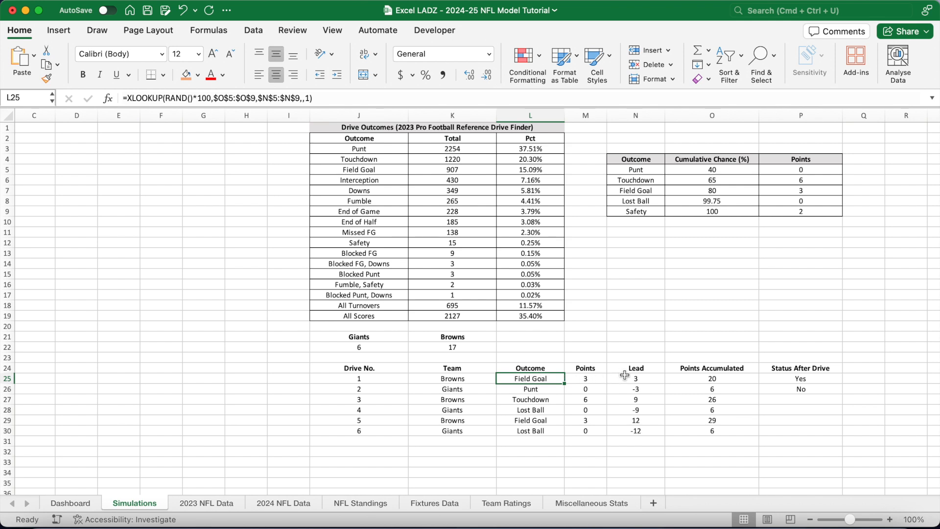
pyautogui.click(624, 377)
pyautogui.click(777, 380)
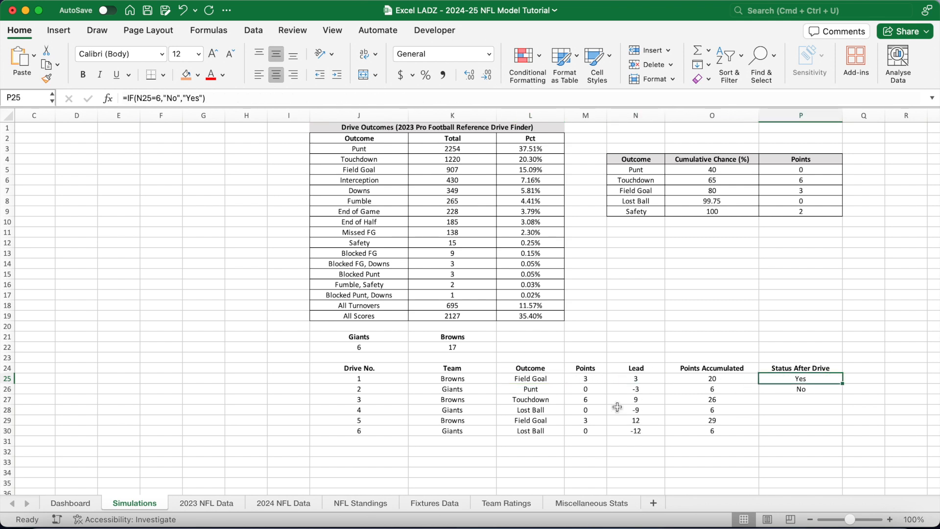
pyautogui.click(545, 392)
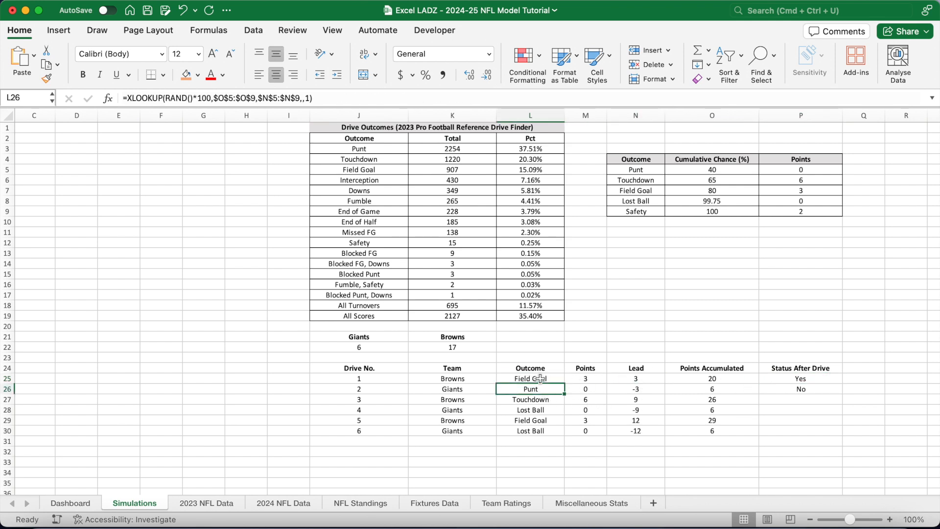
pyautogui.click(483, 380)
pyautogui.click(642, 378)
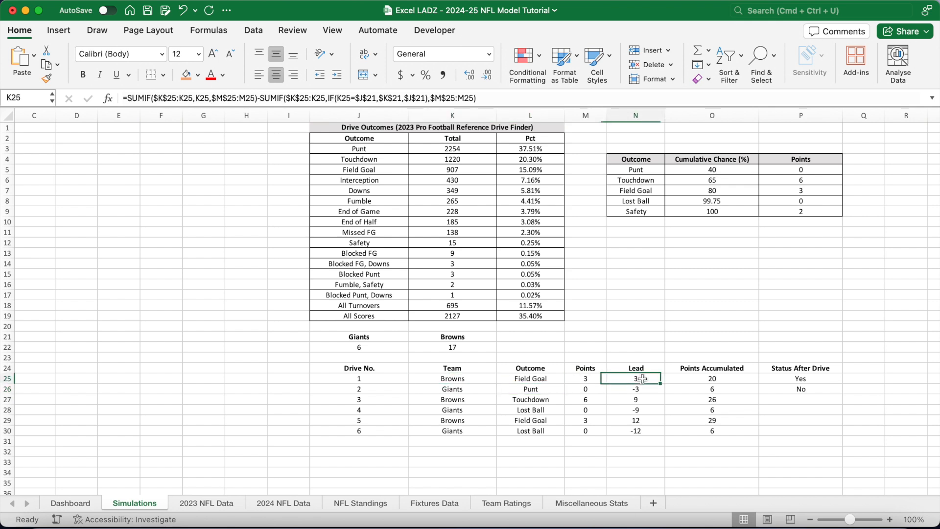
# Step: Fill the Status After Drive formula from P26 down to P30 and check the first drive's points against its status
pyautogui.click(792, 388)
pyautogui.moveTo(842, 393); pyautogui.dragTo(841, 433)
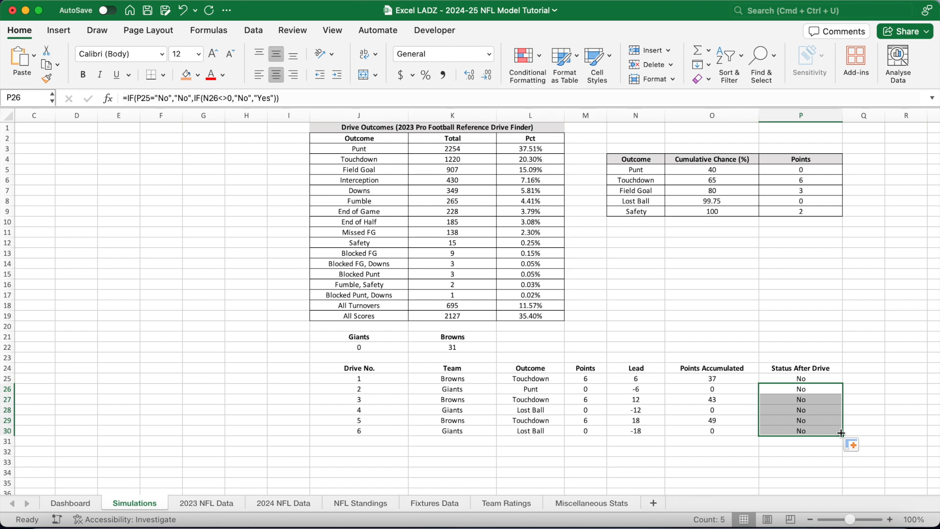
pyautogui.click(589, 377)
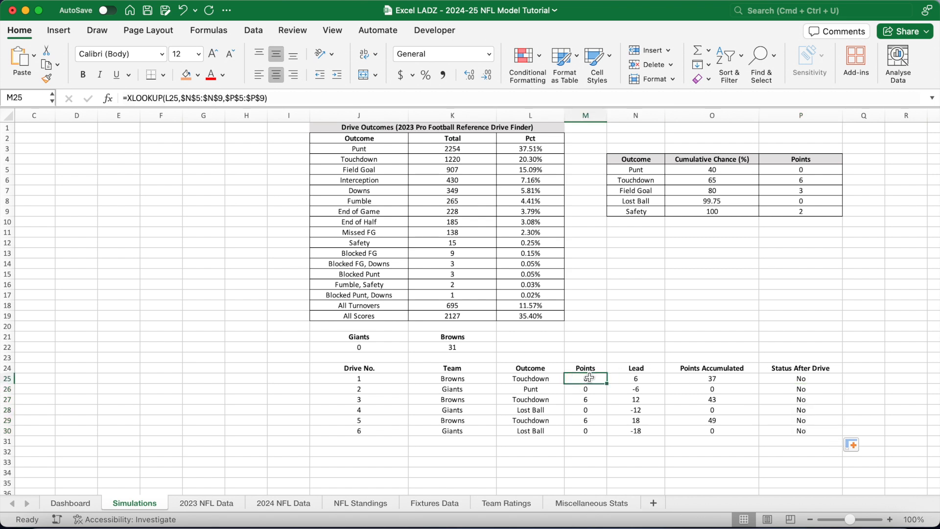
pyautogui.click(785, 376)
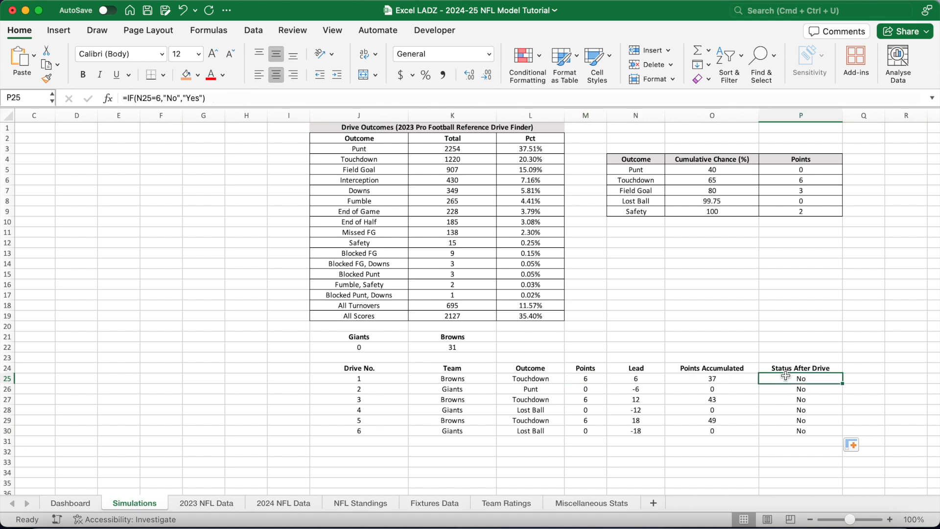
pyautogui.click(778, 338)
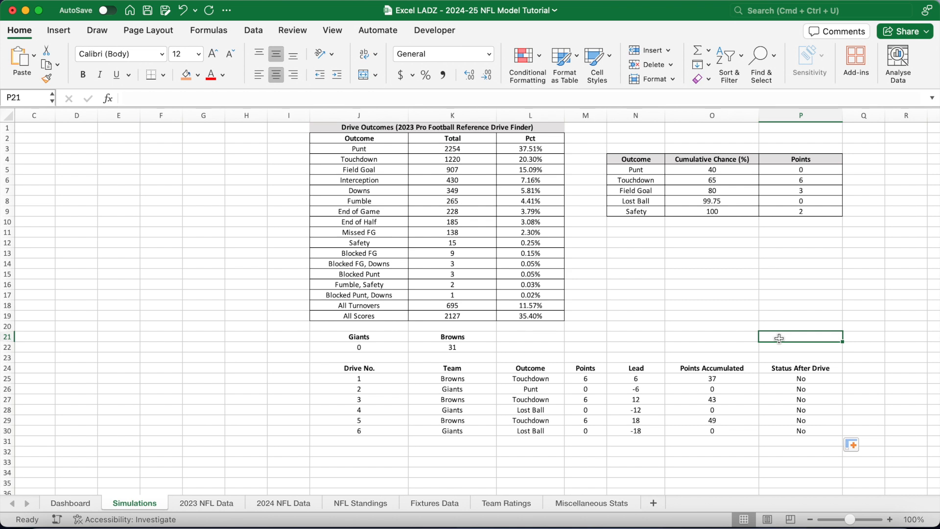
# Step: Add bold team headers below the drive table, linking J32 to J21 and K32 to K21
pyautogui.click(361, 450)
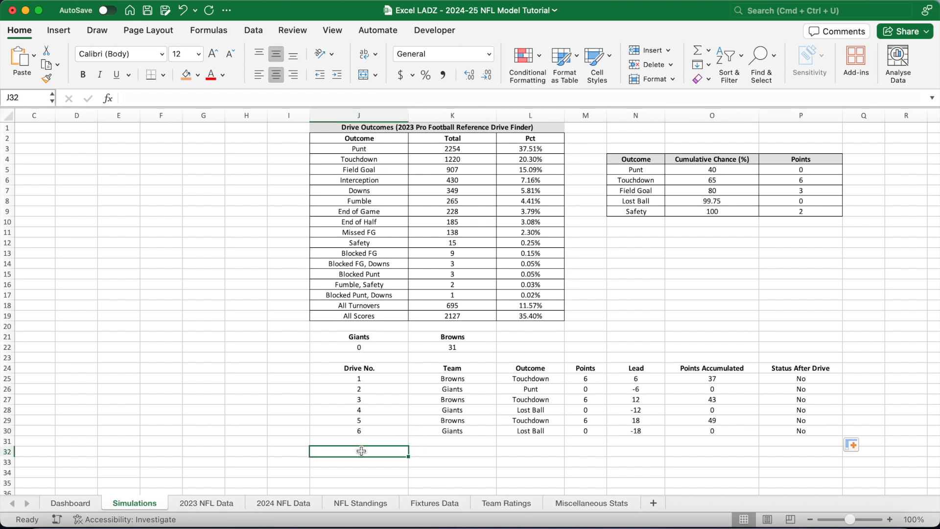
pyautogui.write('=')
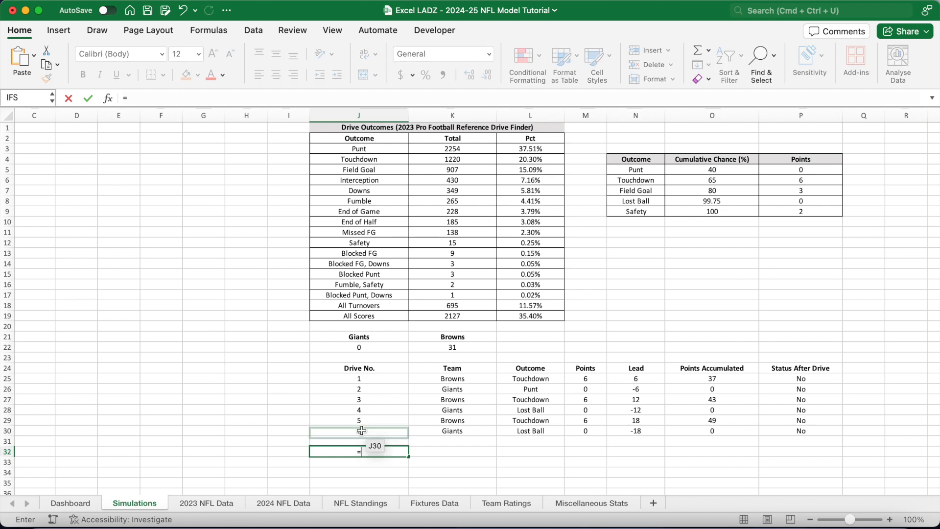
pyautogui.click(360, 338)
pyautogui.press('Return')
pyautogui.click(445, 456)
pyautogui.write('=')
pyautogui.click(445, 337)
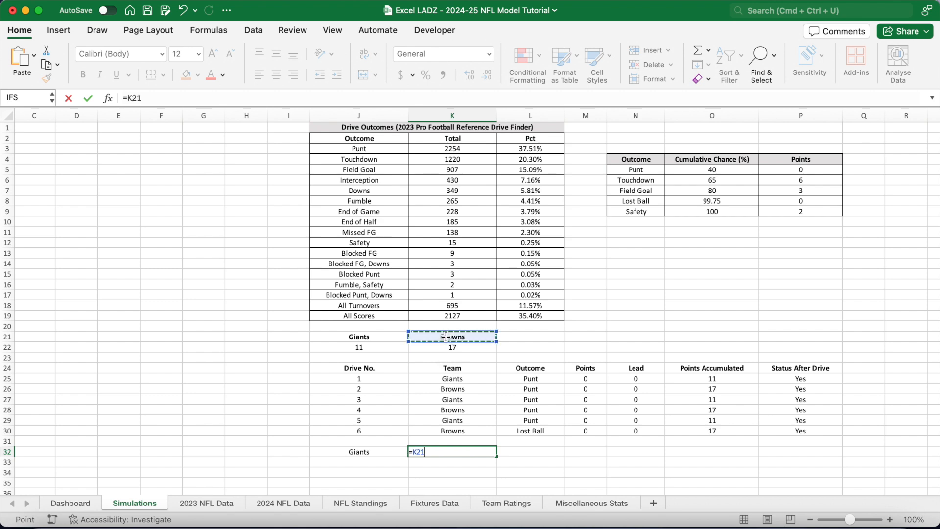
pyautogui.press('Return')
pyautogui.moveTo(362, 450); pyautogui.dragTo(419, 453)
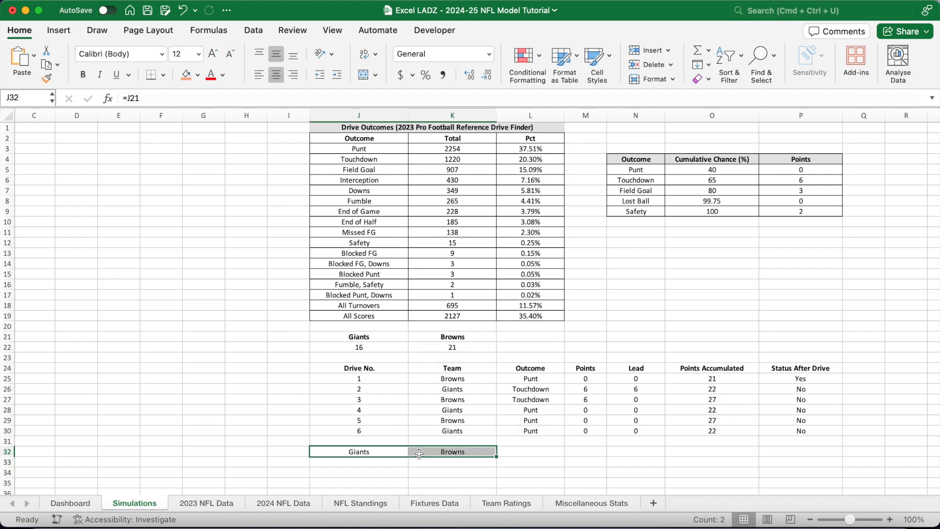
pyautogui.press('super+b')
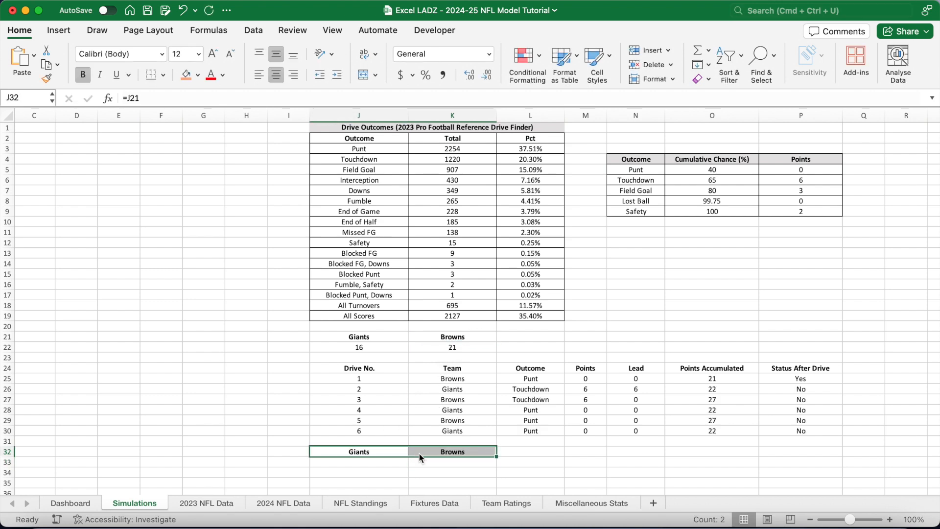
# Step: Enlarge the formula bar and begin the first team's final score formula in J33 with =IF(J22=K22, to test for a tie
pyautogui.click(386, 462)
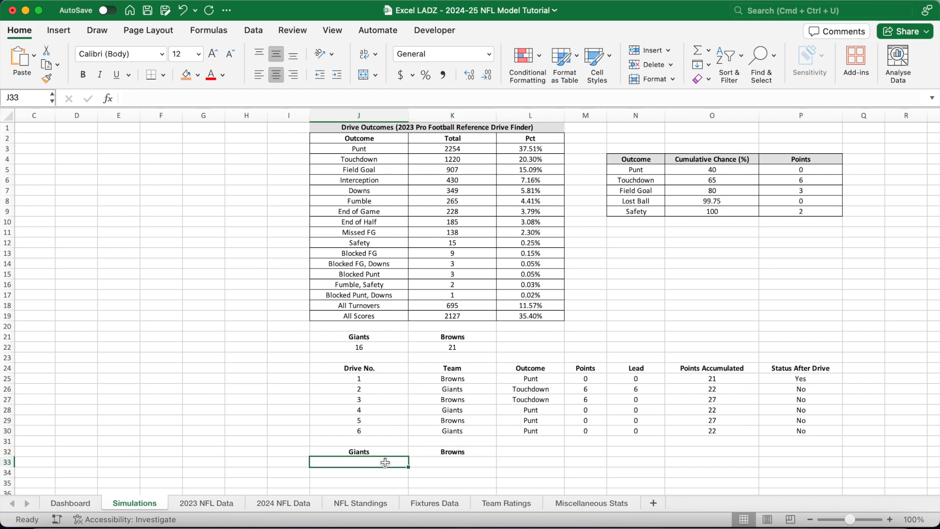
pyautogui.scroll(-8, 385, 462)
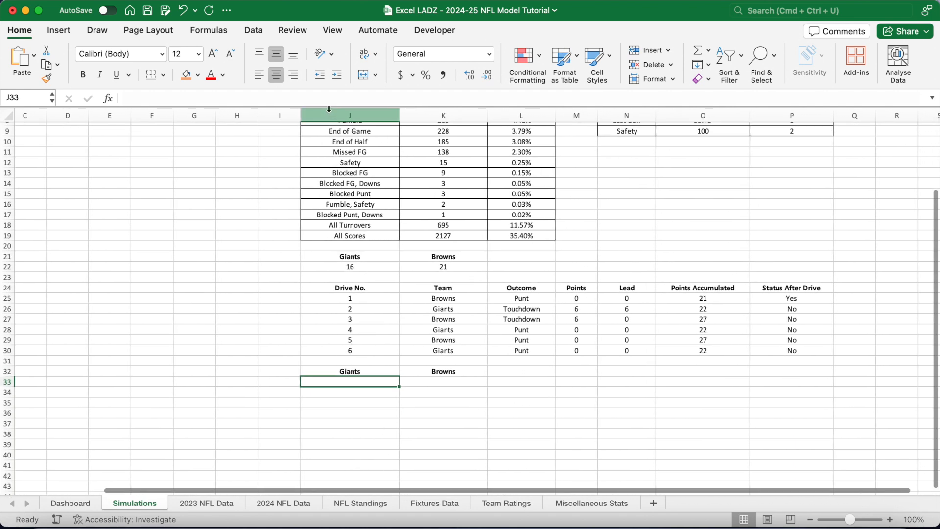
pyautogui.moveTo(328, 121); pyautogui.dragTo(327, 133)
pyautogui.click(284, 99)
pyautogui.write('=')
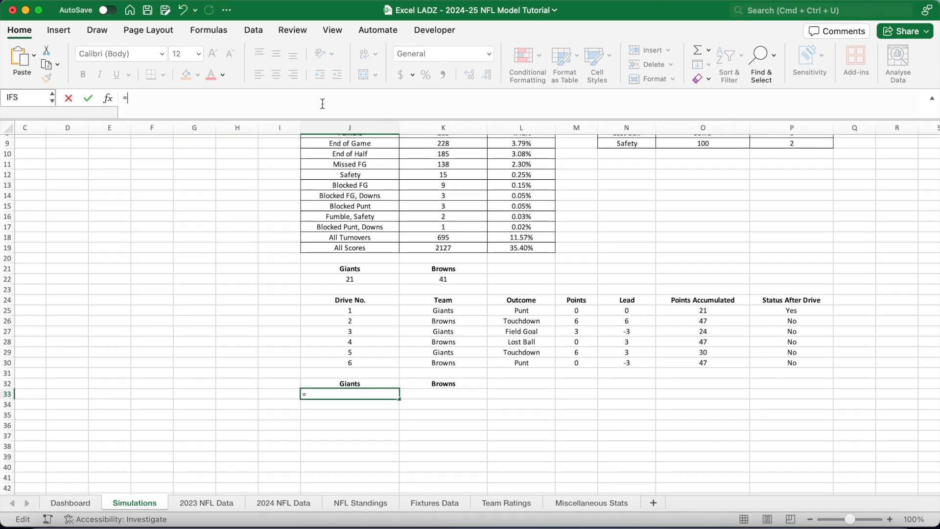
pyautogui.write('IF(J2')
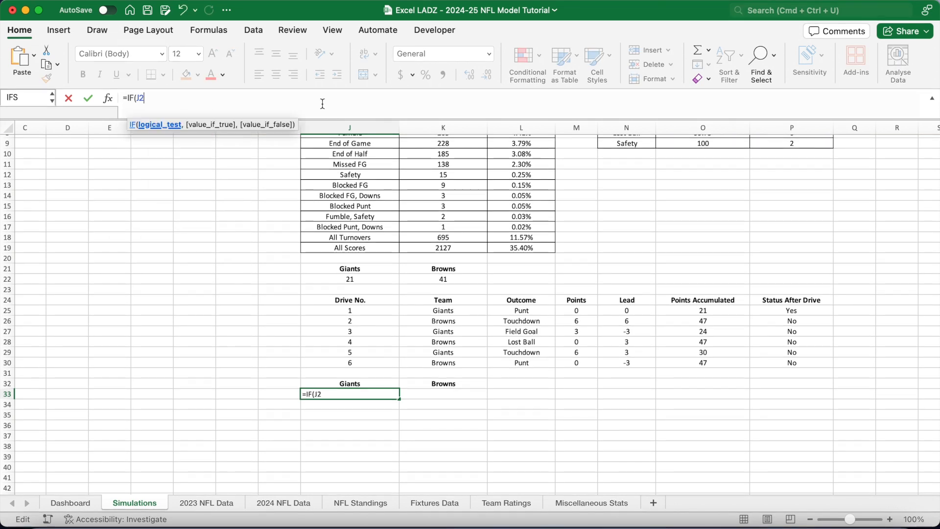
pyautogui.write('2=K2')
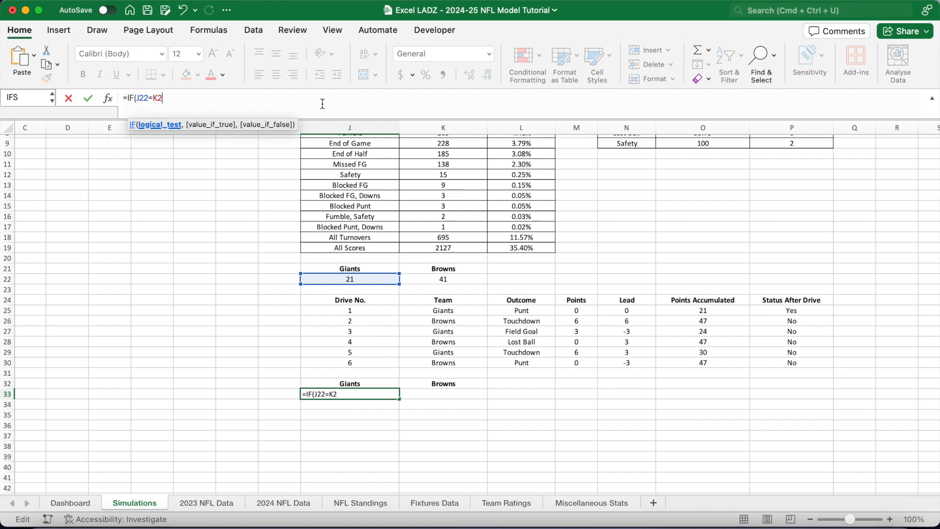
pyautogui.write('2,')
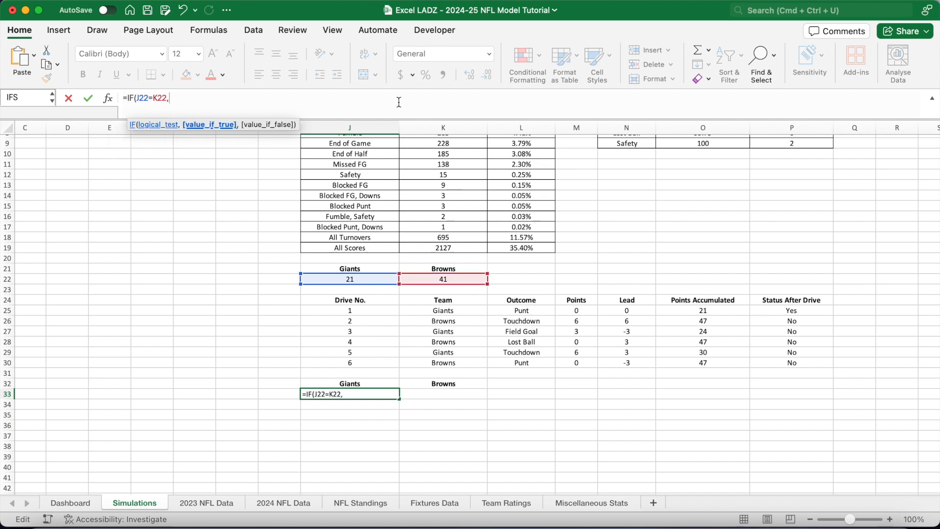
# Step: Continue the J33 formula with IFERROR(IF(XLOOKUP("No",$P$25:$P$30, to look for the first ended status among the overtime drives
pyautogui.write('IFERROR(')
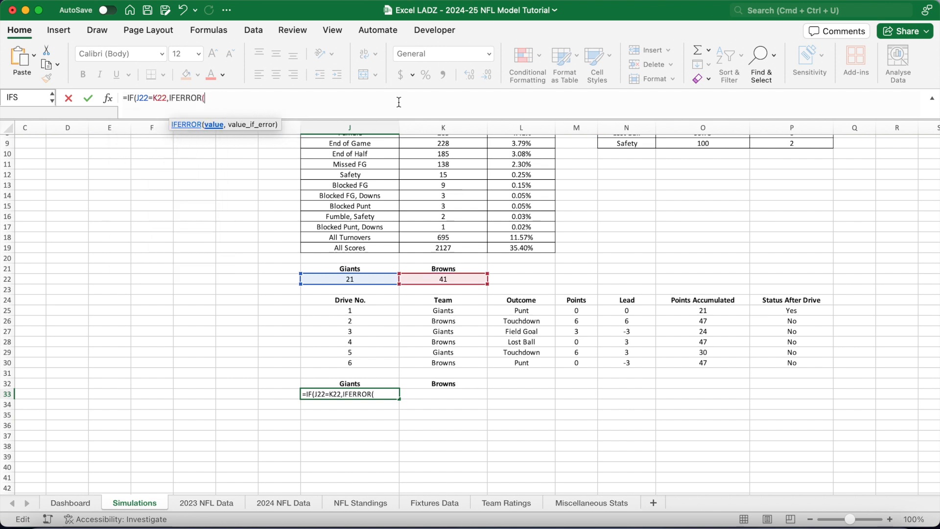
pyautogui.write('IF(XLO')
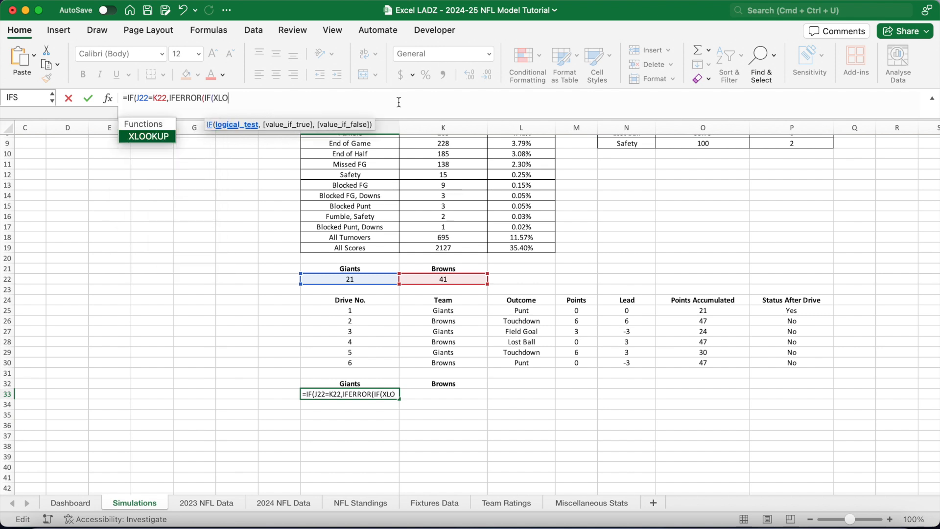
pyautogui.write('OKUP("No"')
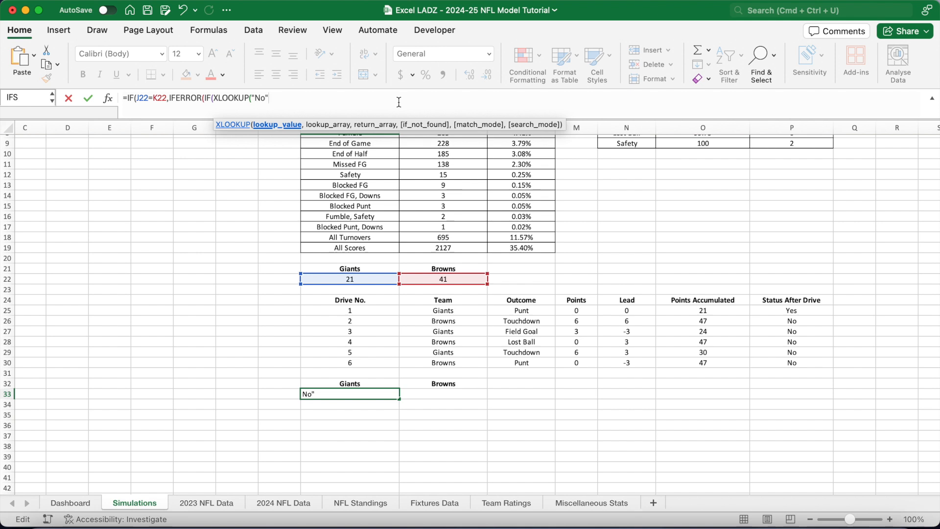
pyautogui.write(',$P$2')
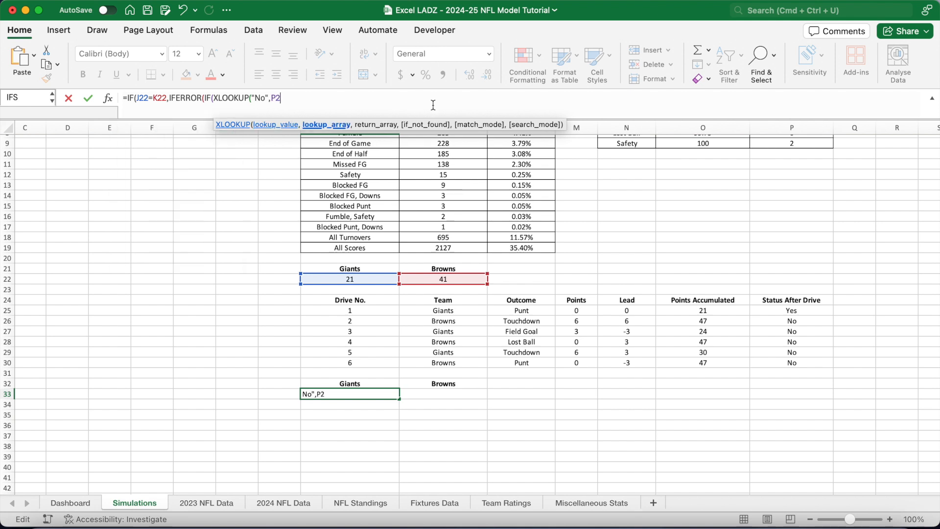
pyautogui.write('5')
pyautogui.press('super+t')
pyautogui.write(':P30')
pyautogui.press('super+t')
pyautogui.write(',$')
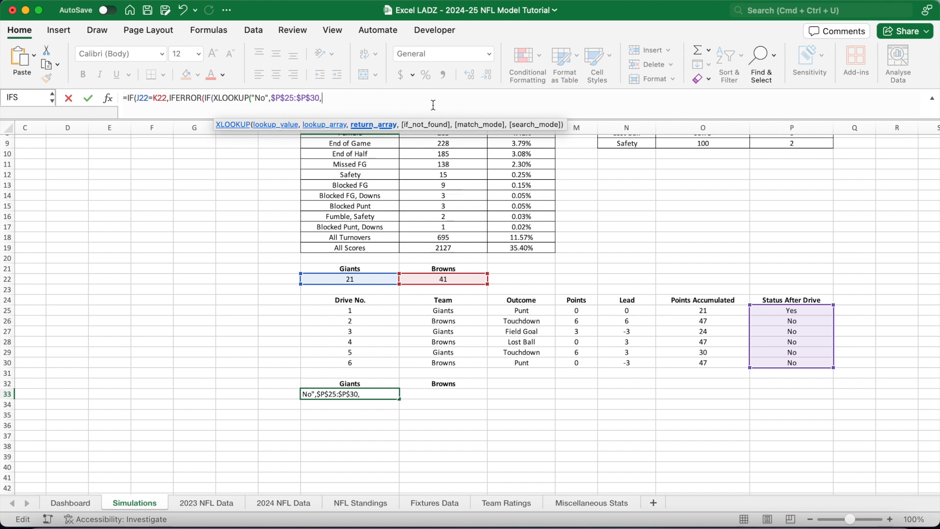
# Step: Return the team from $K$25:$K$30 with first-to-last search mode 1 and compare it with J32 as the inner IF's test
pyautogui.write('K$25')
pyautogui.press('super+t')
pyautogui.write(':$K$30')
pyautogui.press('super+t')
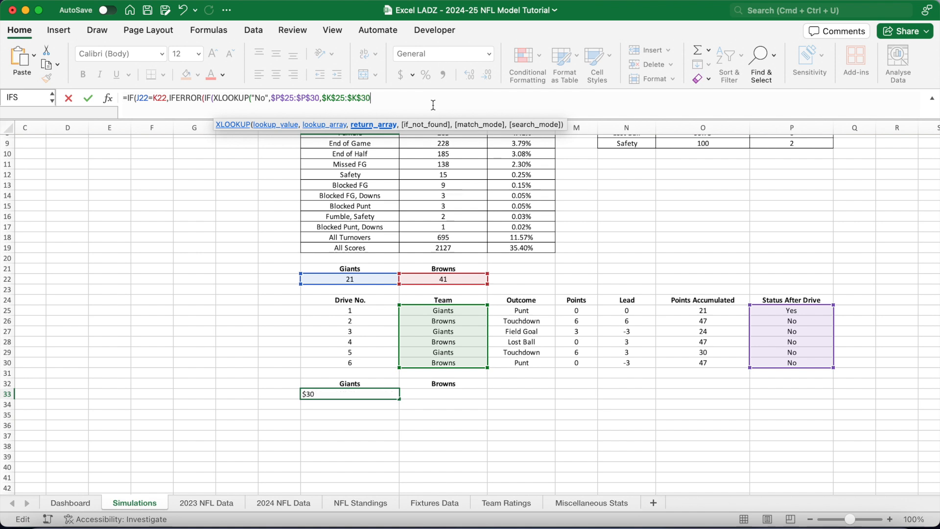
pyautogui.write(',,,')
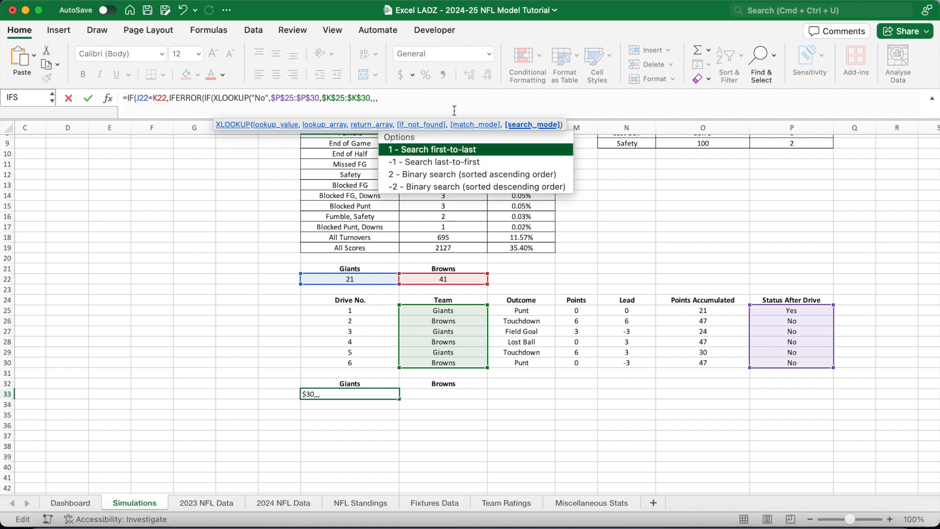
pyautogui.write('1)=J32')
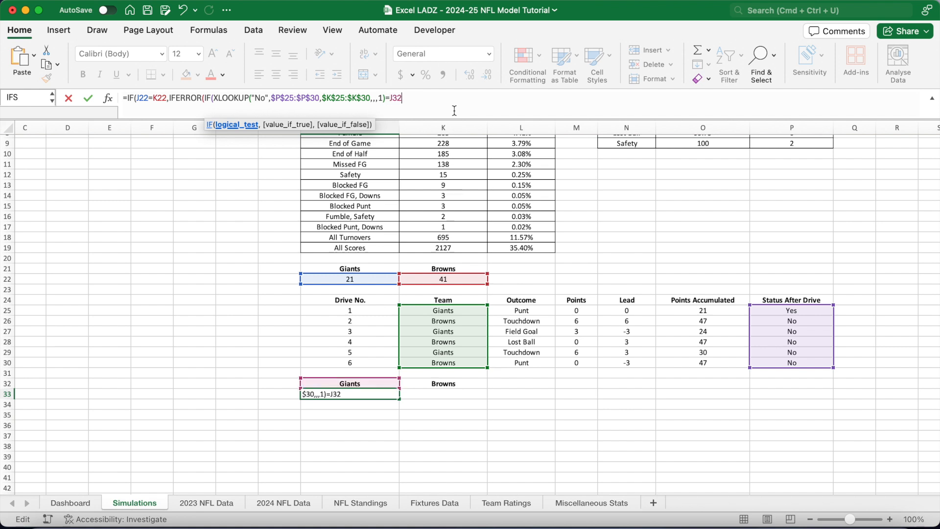
pyautogui.write(',')
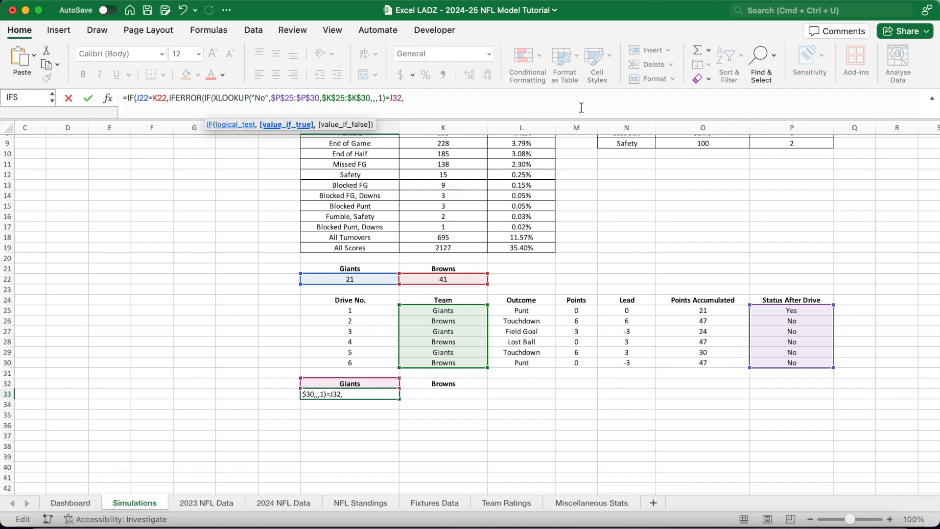
# Step: Add XLOOKUP("No",$P$25:$P$30,$O$25:$O$30,,,1) as the inner IF's true result, returning the points accumulated
pyautogui.write('XLOOKUP')
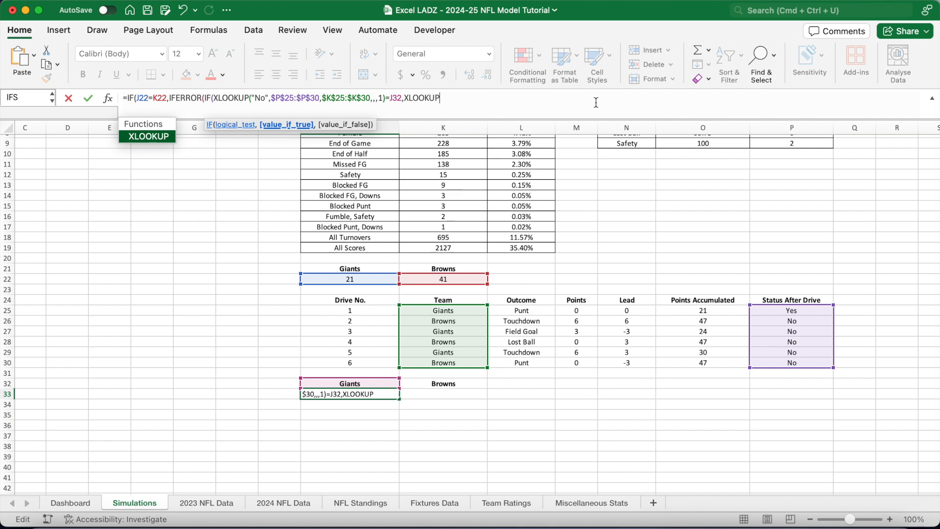
pyautogui.write('("No",$P$2')
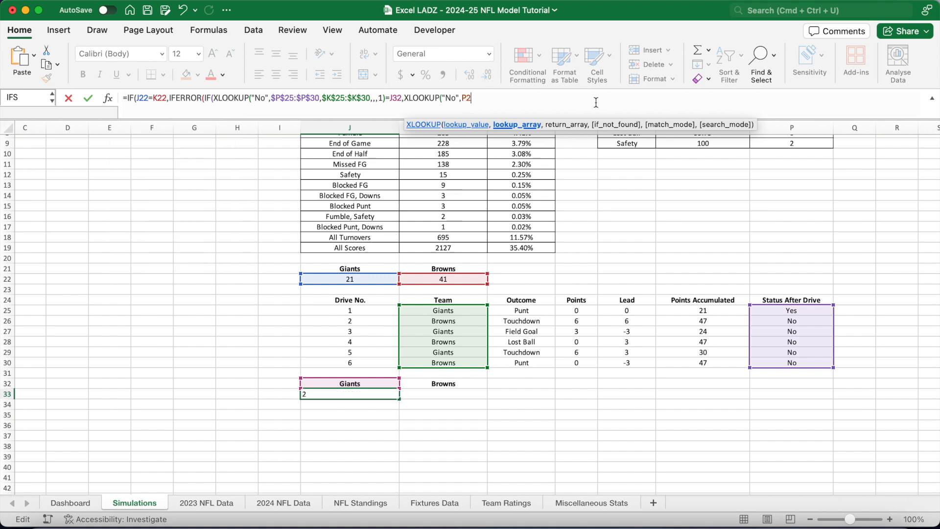
pyautogui.write('5')
pyautogui.press('F4')
pyautogui.write(':$P$')
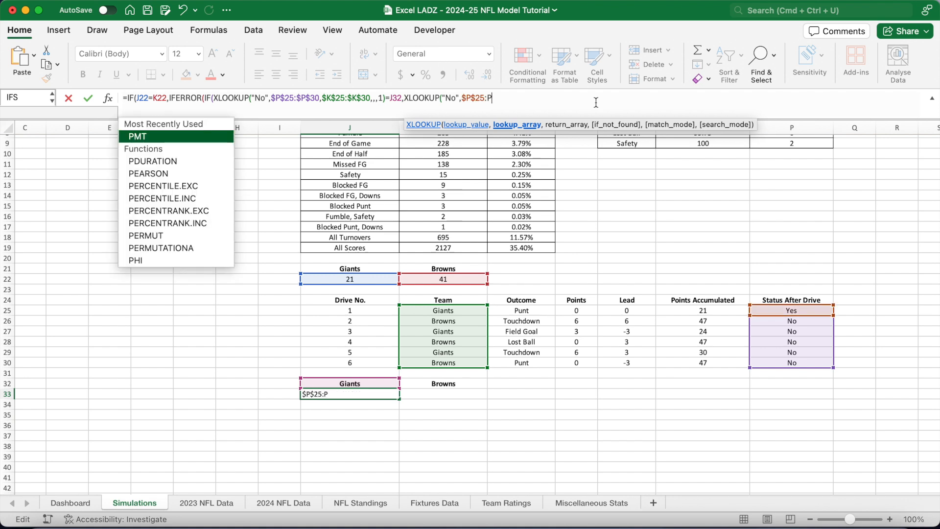
pyautogui.write('30')
pyautogui.press('F4')
pyautogui.write(',$')
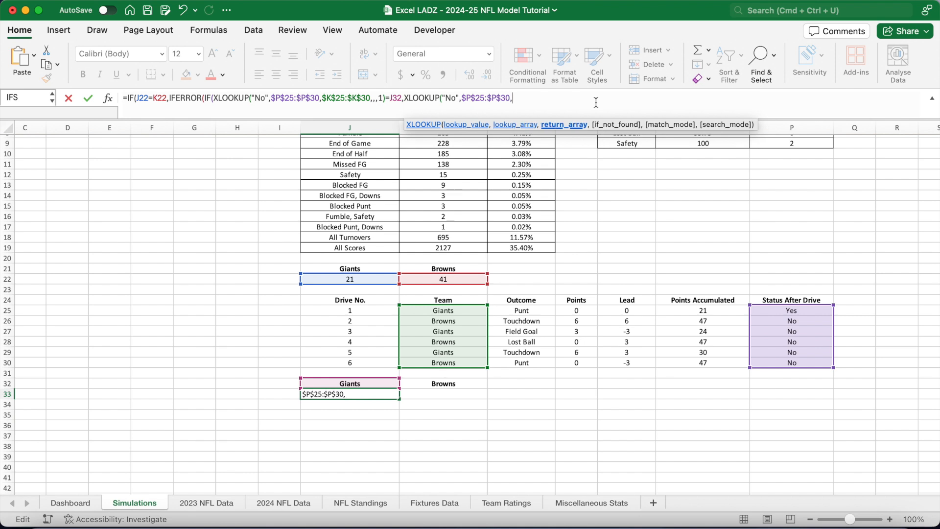
pyautogui.write('O$25')
pyautogui.press('F4')
pyautogui.write(':$O$30')
pyautogui.press('F4')
pyautogui.write(',,,')
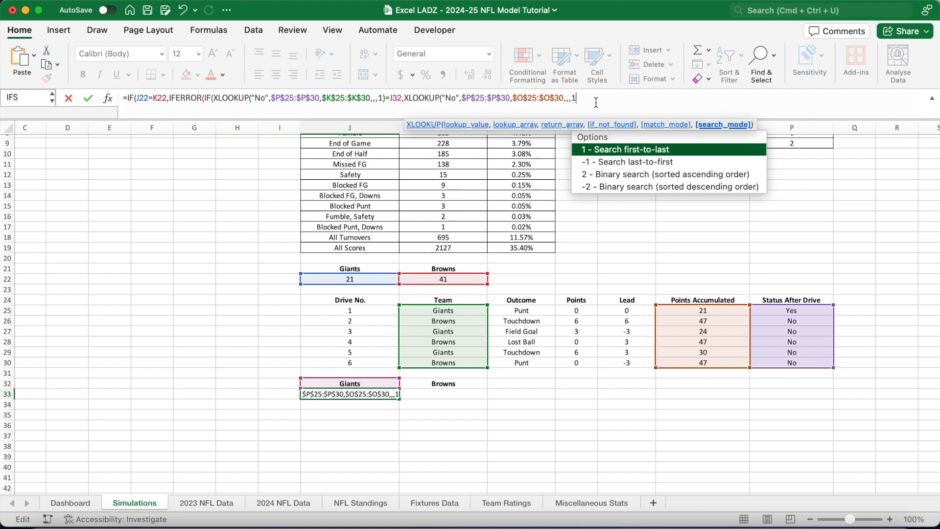
pyautogui.write('1),')
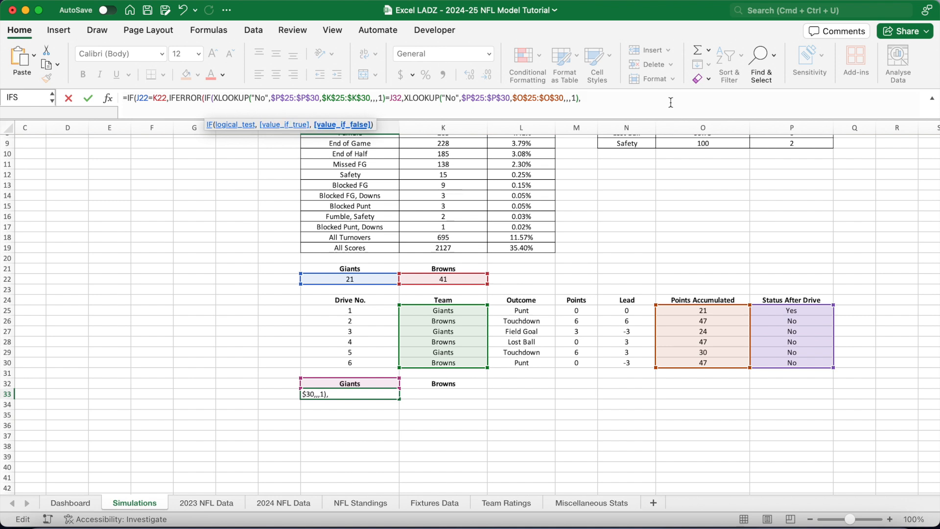
# Step: Start the inner IF's false result with XLOOKUP("No",$P$25:$P$30,$O$25:$O$30,,,1) followed by a minus sign
pyautogui.write('XLOOKUP(')
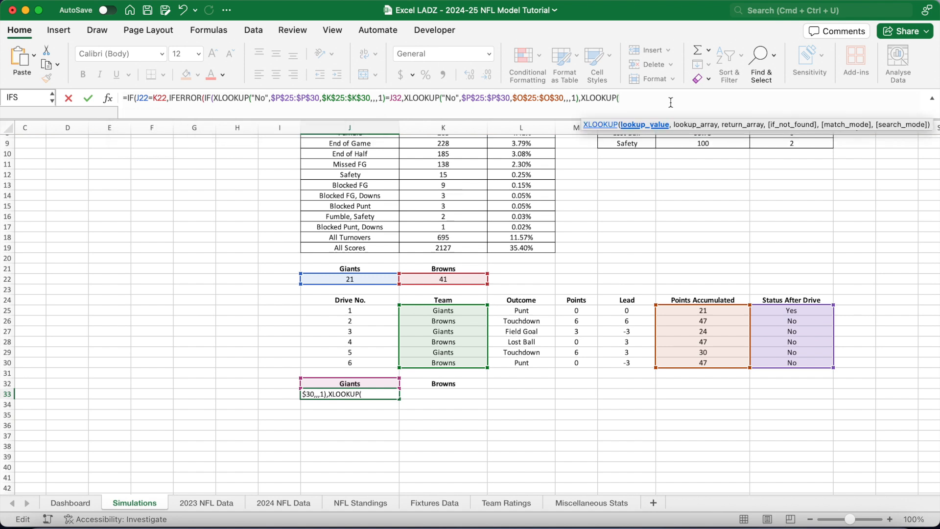
pyautogui.write('"No",$P$25:')
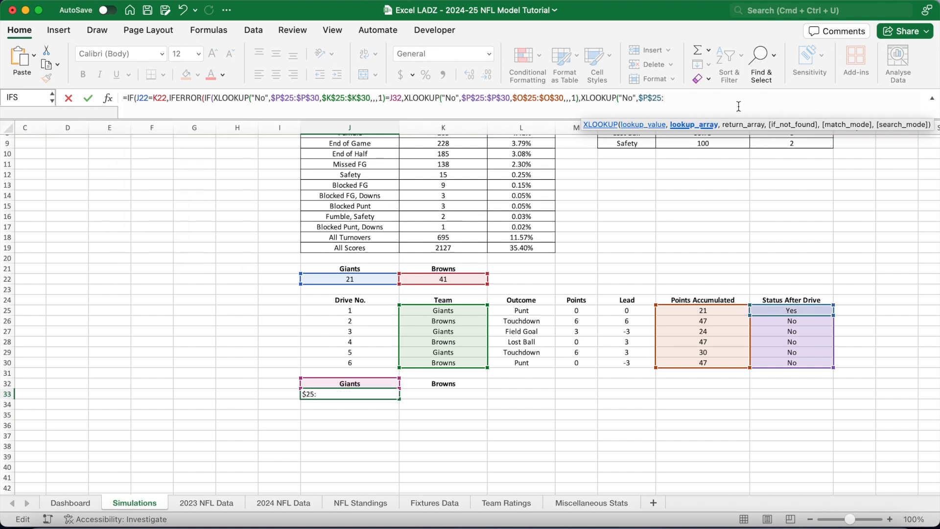
pyautogui.write('$P$30')
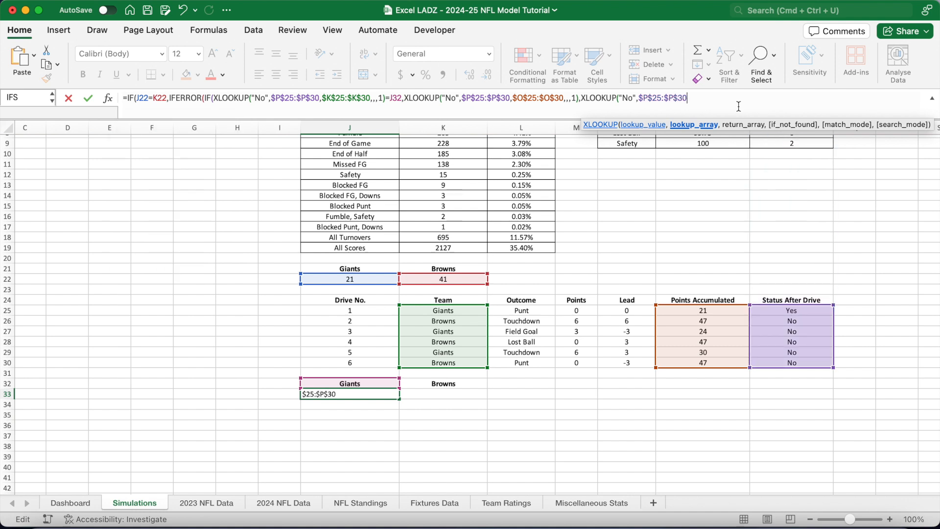
pyautogui.write(',$')
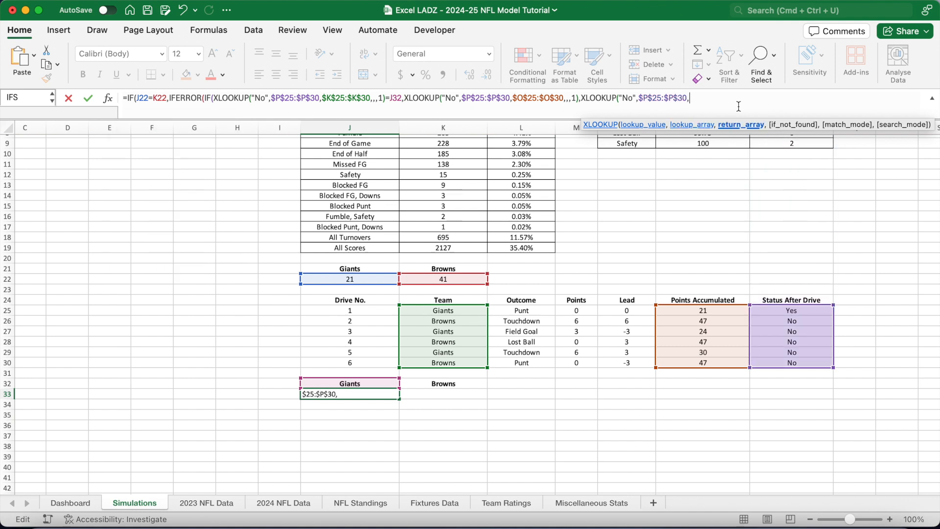
pyautogui.write('O$25')
pyautogui.press('F4')
pyautogui.write(':)30')
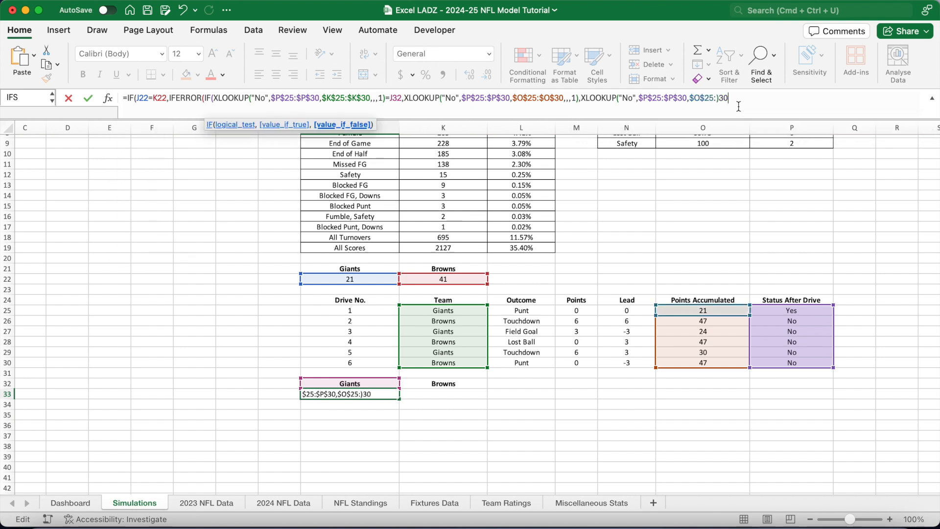
pyautogui.press('BackSpace')
pyautogui.press('BackSpace')
pyautogui.press('BackSpace')
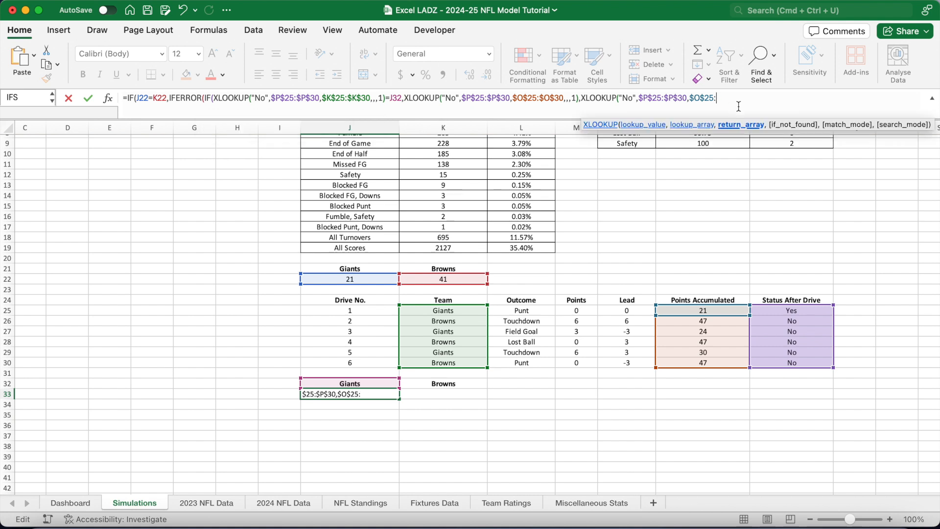
pyautogui.write('O$30')
pyautogui.press('super+t')
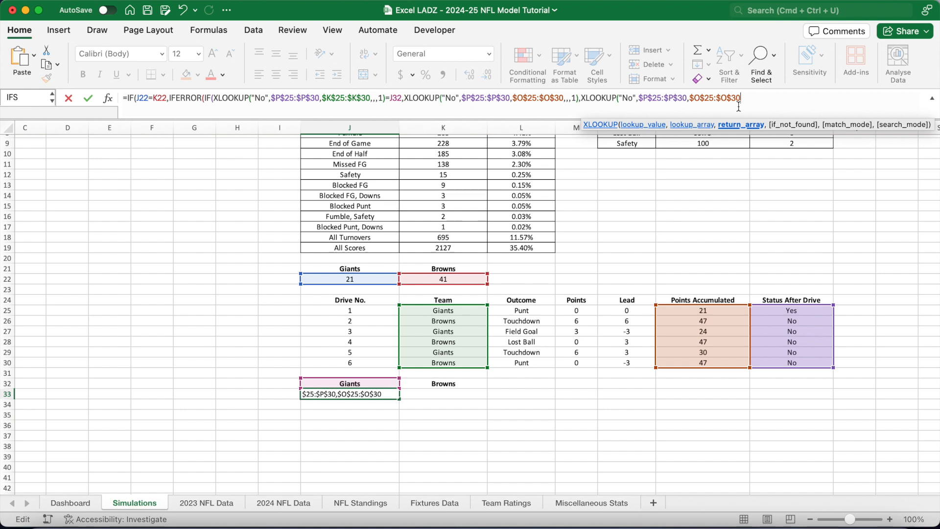
pyautogui.write(',,,')
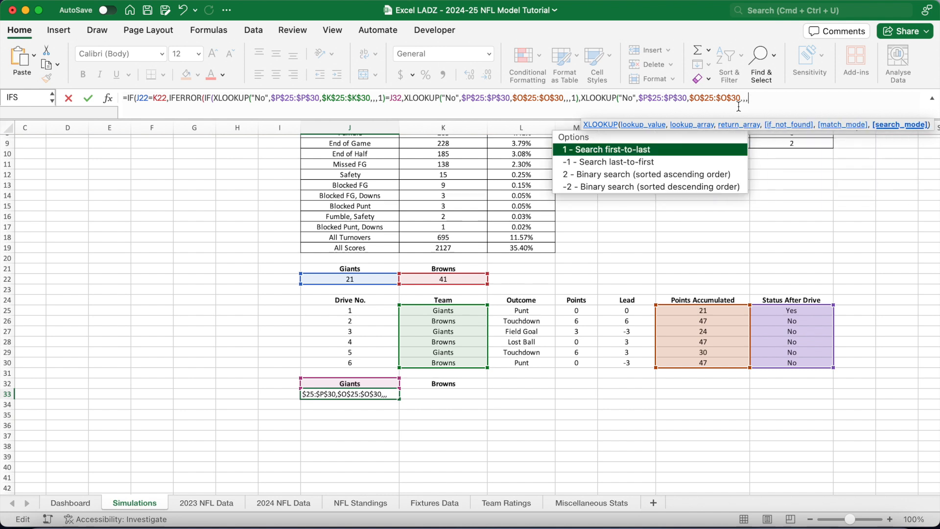
pyautogui.write('1)-')
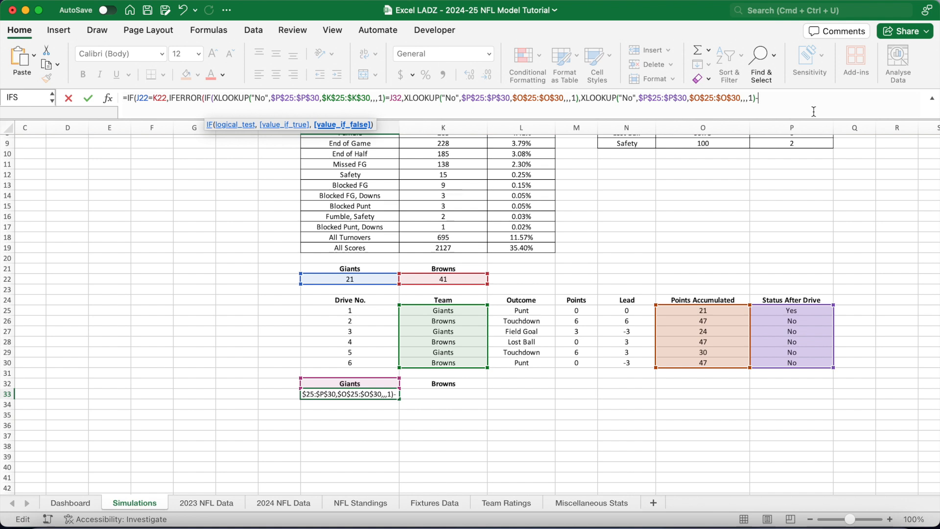
# Step: Subtract the matching lead with XLOOKUP("No",$P$25:$P$30,$N$25:$N$30,,,1) and close the inner IF
pyautogui.write('XLOOKUP(')
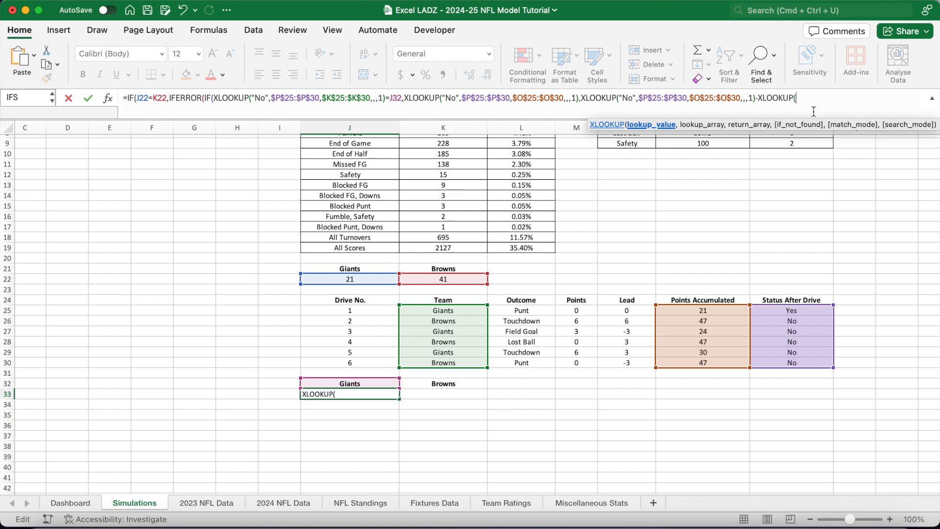
pyautogui.write('"No",P25')
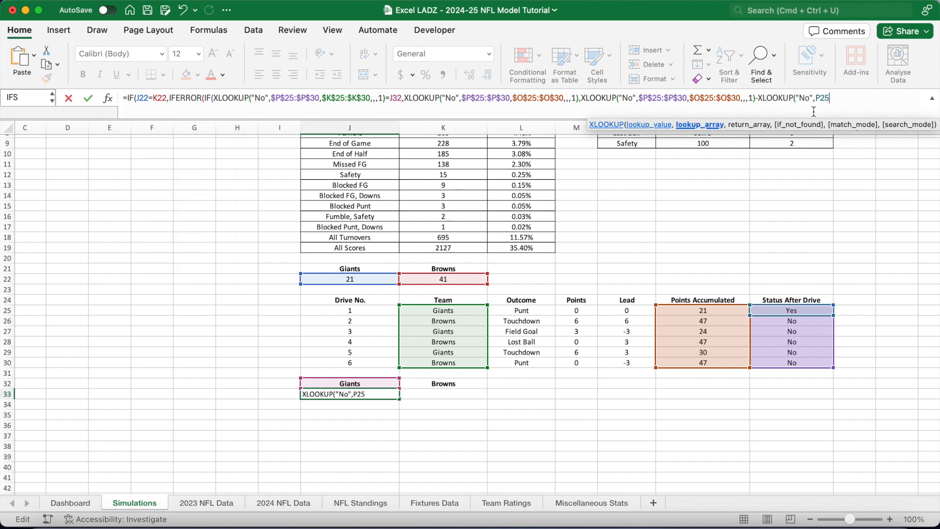
pyautogui.press('super+t')
pyautogui.write(':$P$30')
pyautogui.press('super+t')
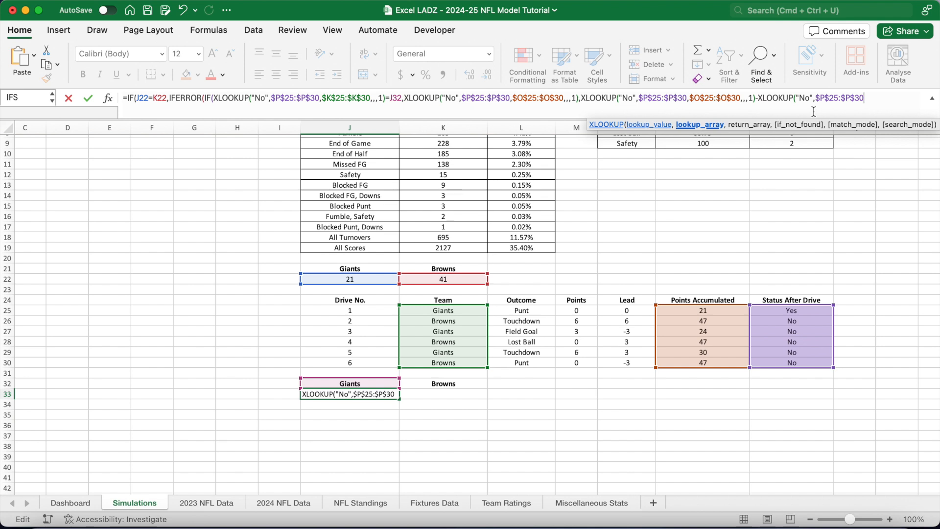
pyautogui.write(',N25')
pyautogui.press('super+t')
pyautogui.write(':$N$30')
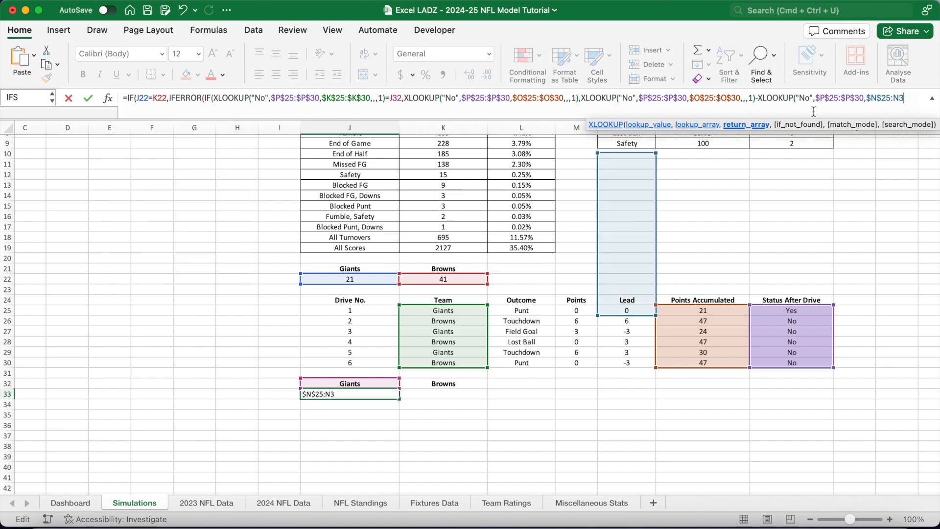
pyautogui.press('super+t')
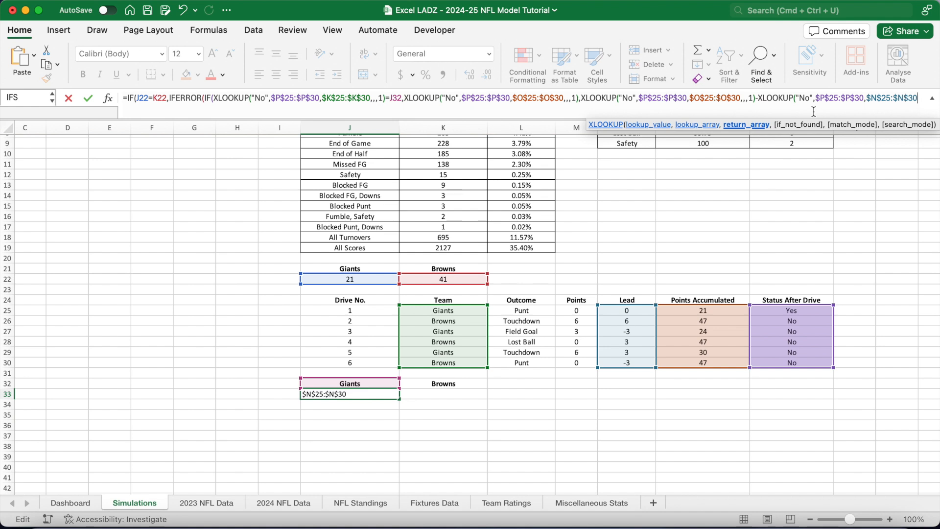
pyautogui.write(',,,')
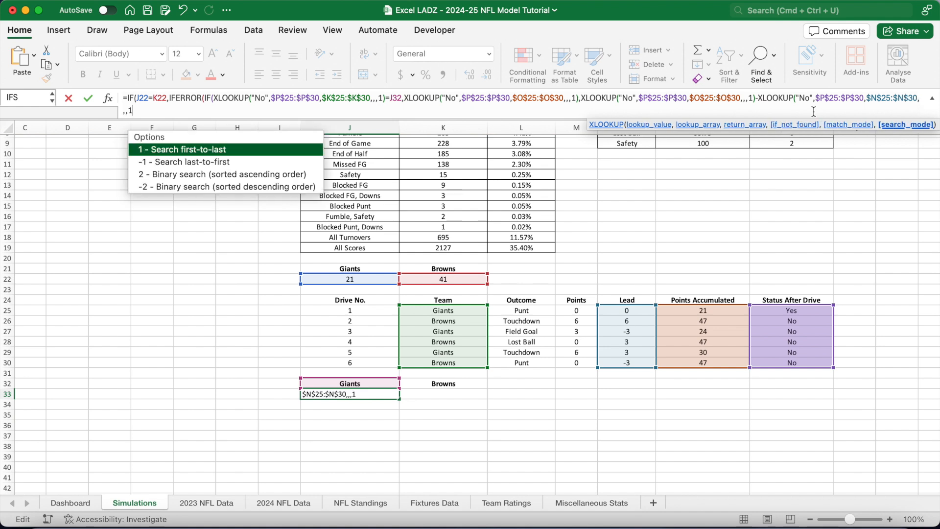
pyautogui.write('1))')
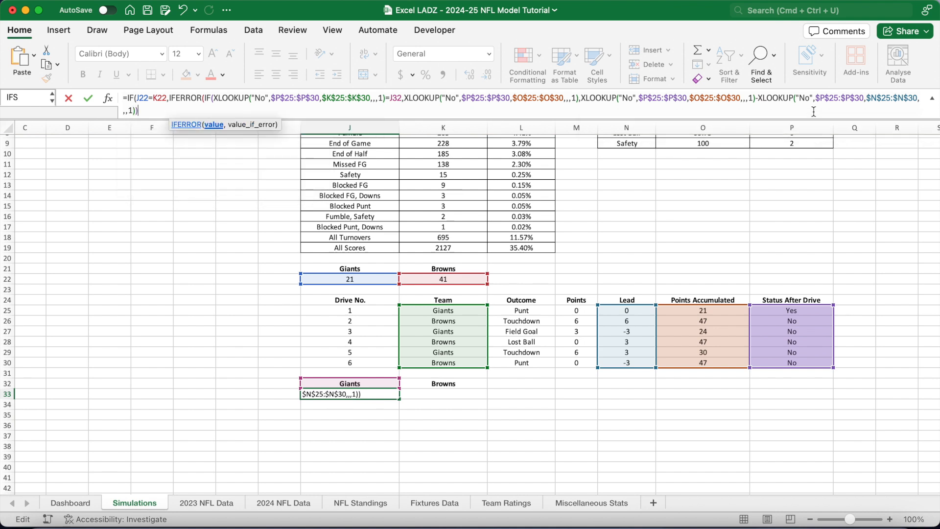
# Step: Start the IFERROR fallback in J33 with an XLOOKUP of J32 in the team names $J$21:$K$21
pyautogui.write(',XLOOKUP(')
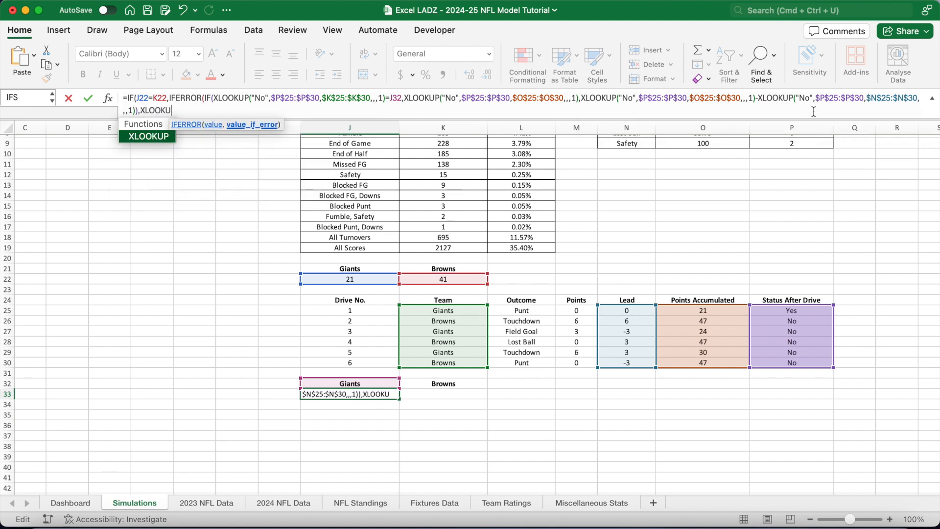
pyautogui.write('J32,')
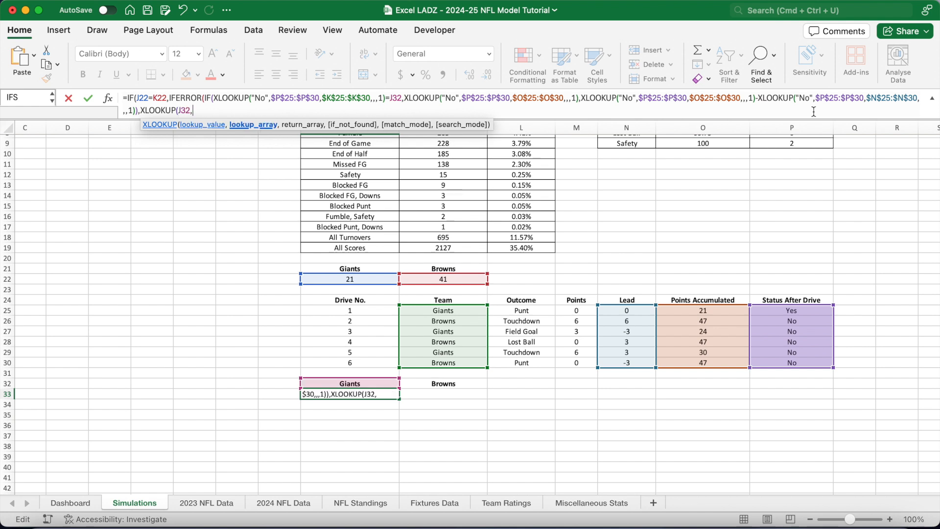
pyautogui.write('$J$21')
pyautogui.press('F4')
pyautogui.write(':$K$21')
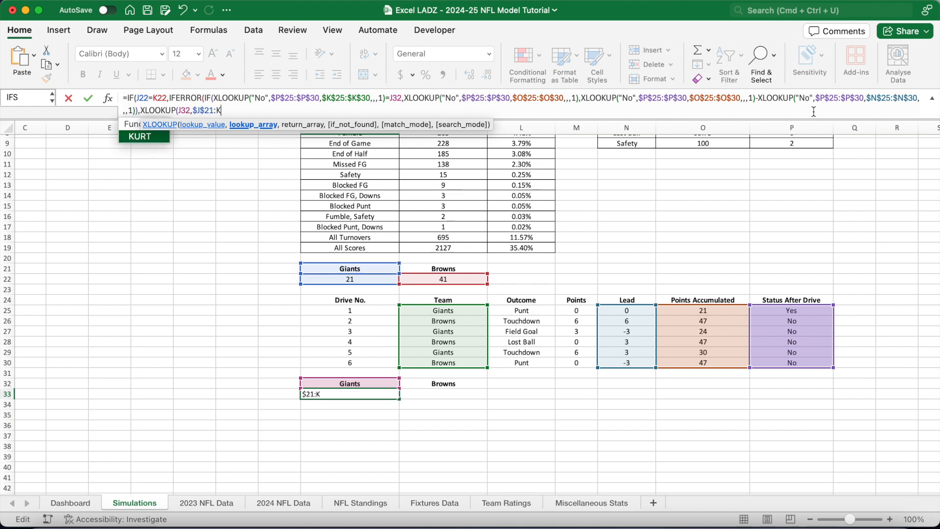
pyautogui.press('F4')
pyautogui.write(',$')
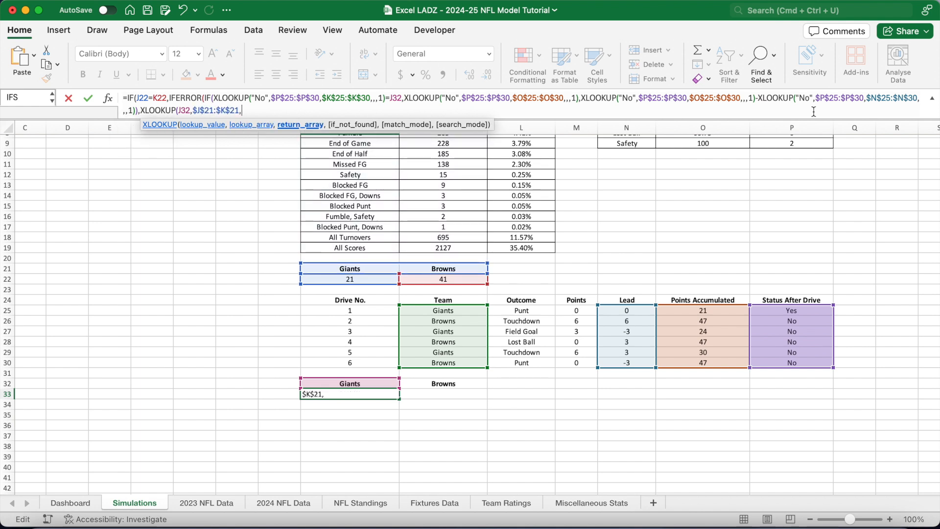
# Step: Return the score from $J$22:$K$22, close the IFERROR, and finish J33's formula with J22 as the outer IF's false result
pyautogui.write('J$22')
pyautogui.press('F4')
pyautogui.write(':$K$22')
pyautogui.press('F4')
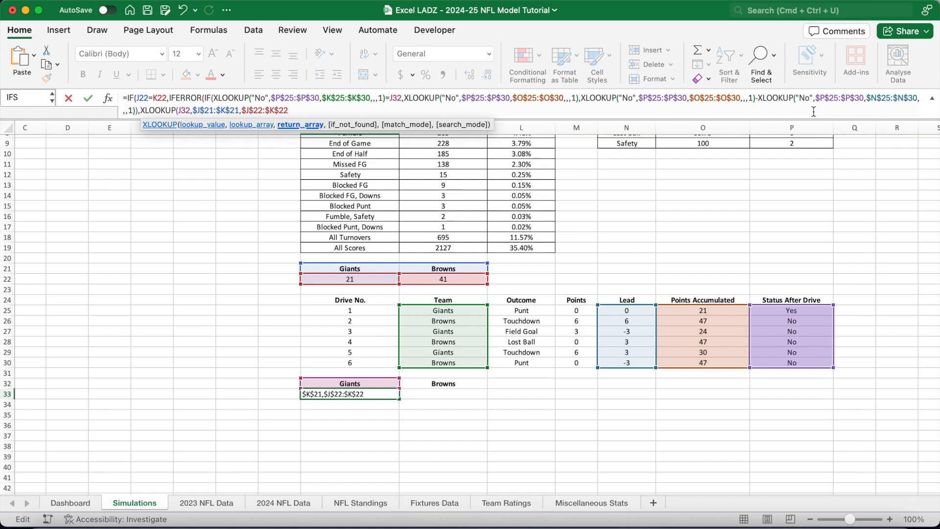
pyautogui.write(')),J22')
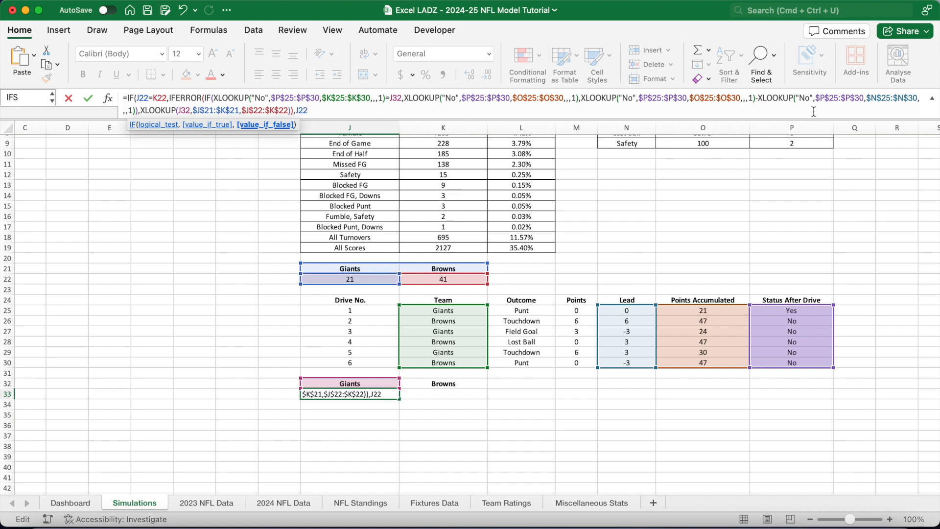
pyautogui.write(')')
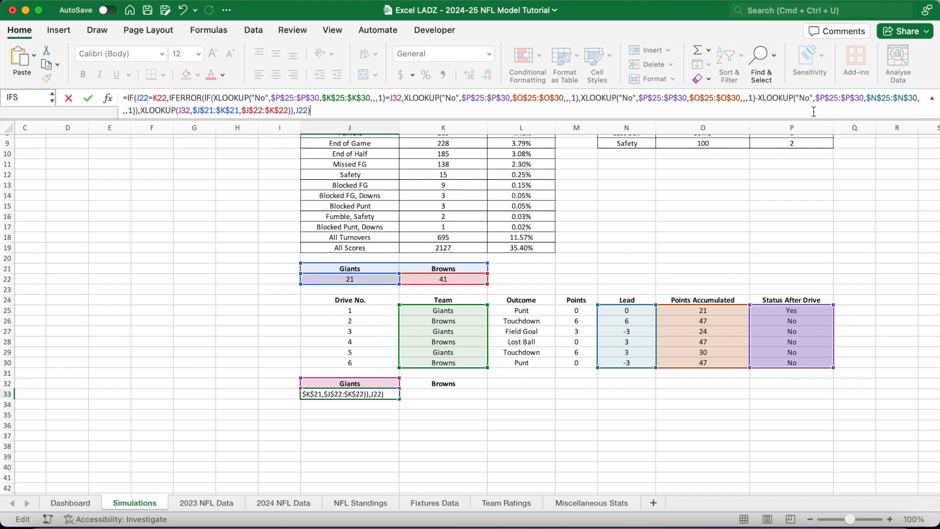
pyautogui.press('Return')
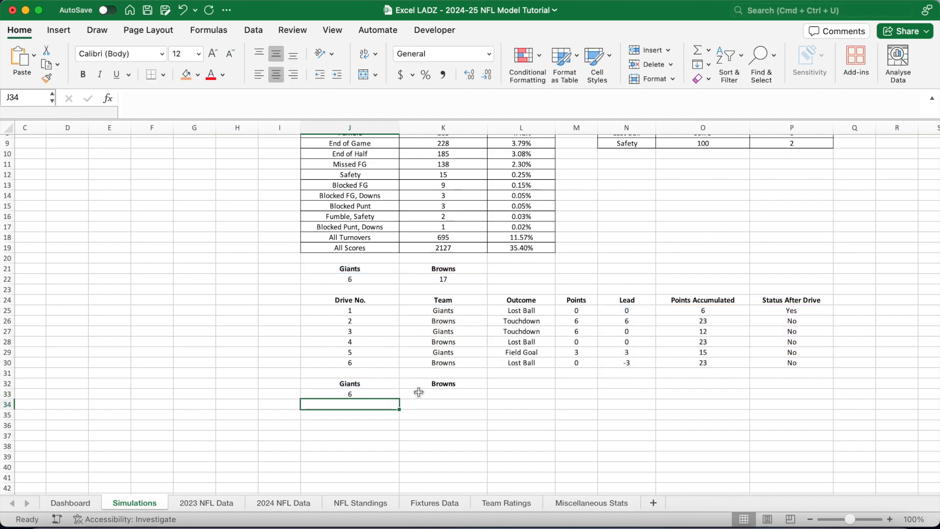
# Step: Copy the full formula text from J33 into K33 for the second team's final score
pyautogui.click(393, 391)
pyautogui.moveTo(313, 110); pyautogui.dragTo(130, 94)
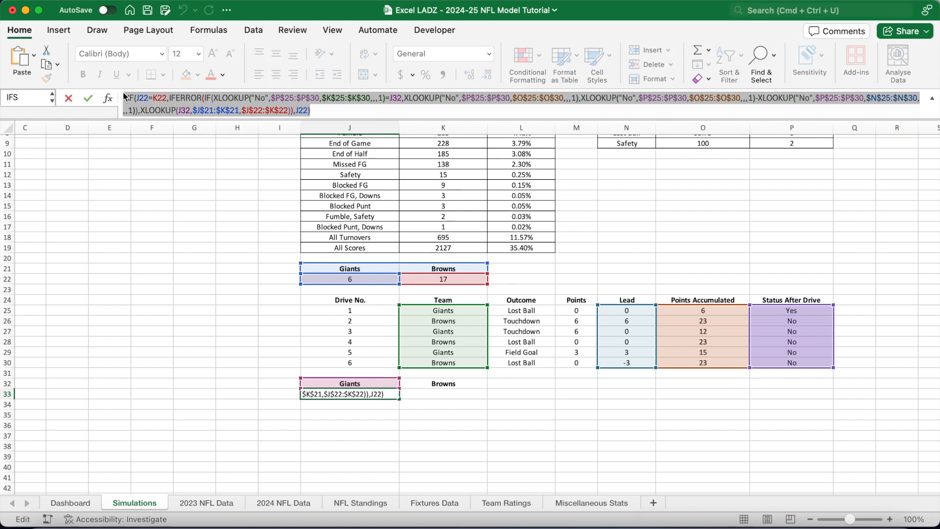
pyautogui.press('Return')
pyautogui.click(450, 391)
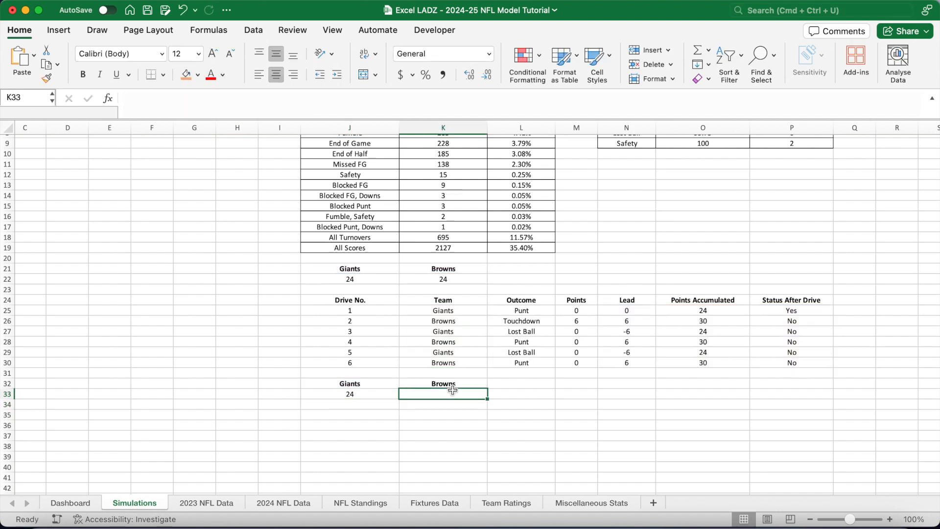
pyautogui.click(196, 99)
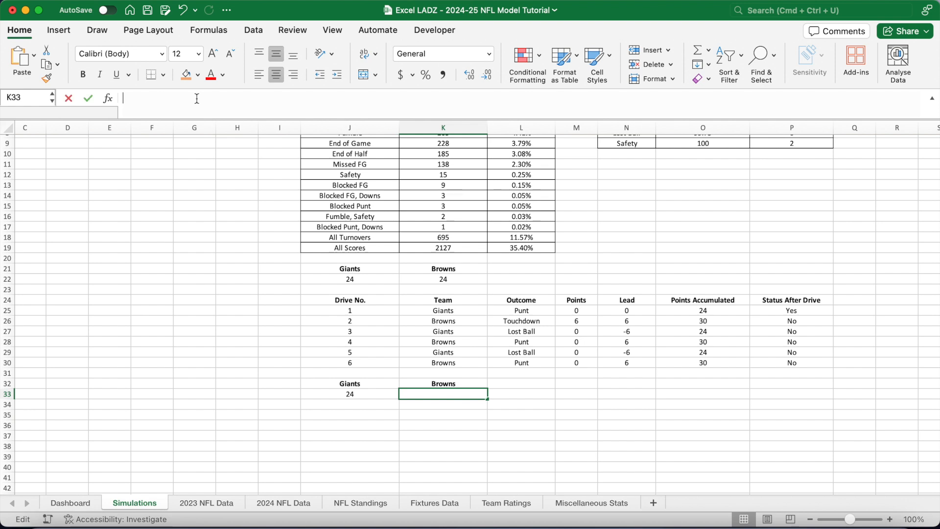
pyautogui.write('=IF(J22=K22,IFERROR(IF(XLOOKUP("No",$P$25:$P$30,$K$25:$K$30,,,1)=J32,XLOOKUP("No",$P$25:$P$30,$O$25:$O$30,,,1),XLOOKUP("No",$P$25:$P$30,$O$25:$O$30,,,1)-XLOOKUP("No",$P$25:$P$30,$N$25:$N$30,,,1)),XLOOKUP(J32,$J$21:$K$21,$J$22:$K$22)),J22)')
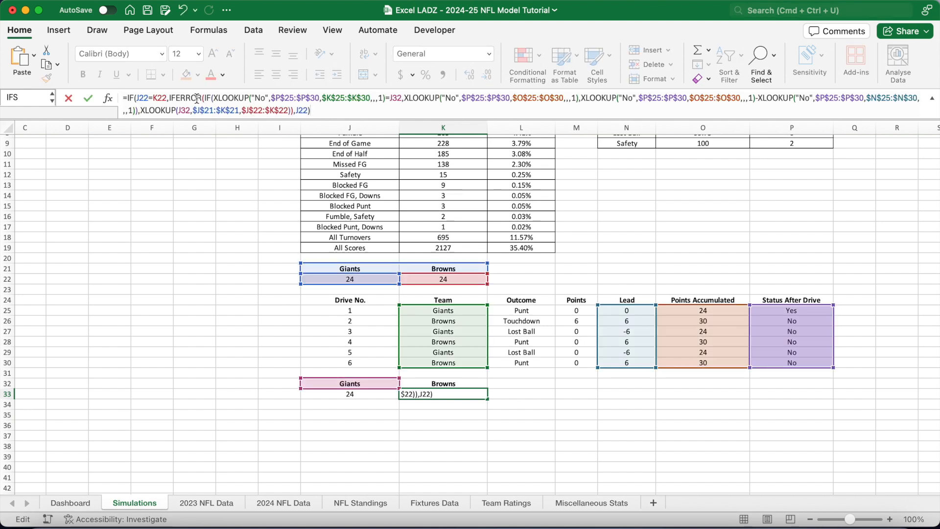
# Step: Change the outer IF's test in K33 to K22=J22
pyautogui.click(138, 100)
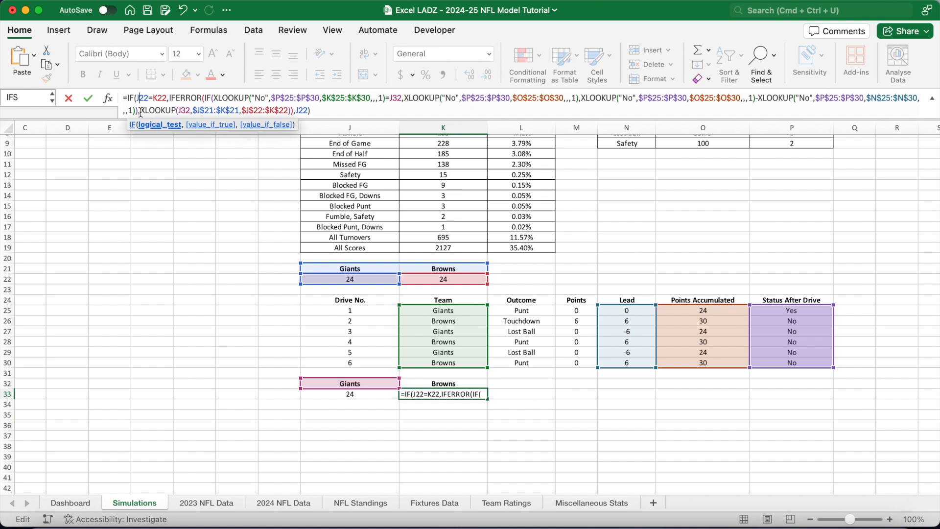
pyautogui.press('Delete')
pyautogui.write('K')
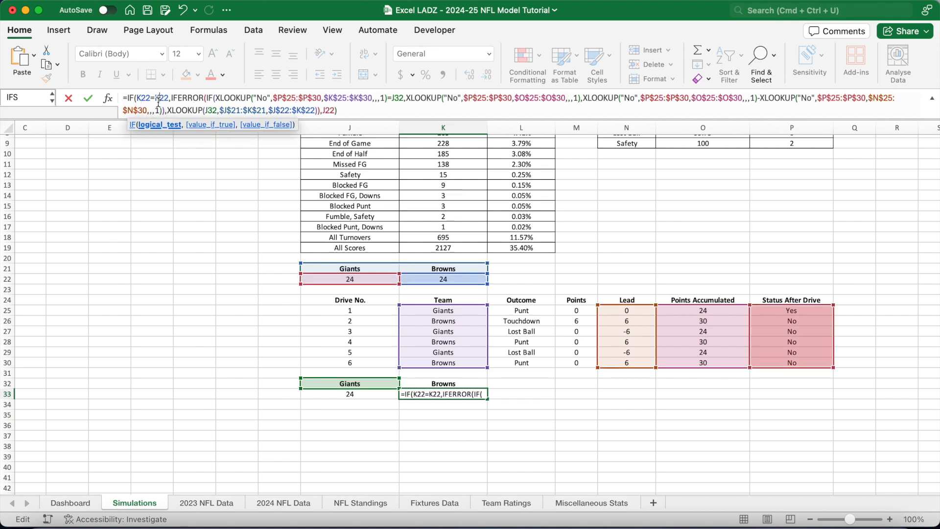
pyautogui.press('Delete')
pyautogui.write('J')
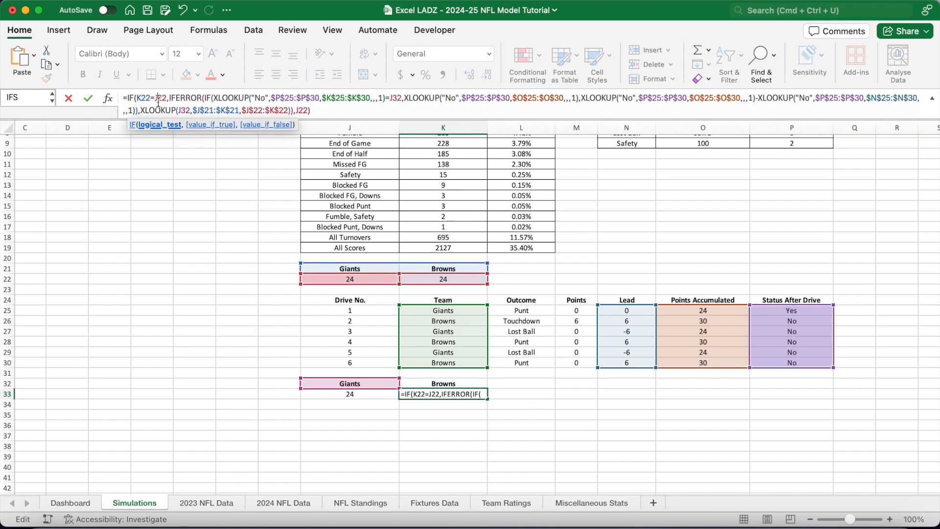
# Step: Change the inner IF's comparison and the fallback XLOOKUP's lookup value in K33 to K32
pyautogui.click(393, 103)
pyautogui.press('Delete')
pyautogui.write('K')
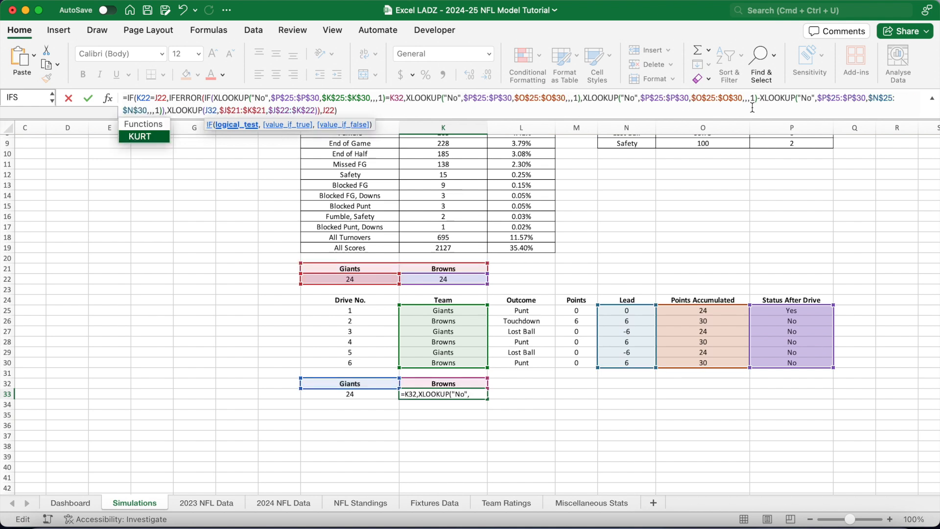
pyautogui.click(206, 110)
pyautogui.press('Delete')
pyautogui.write('K')
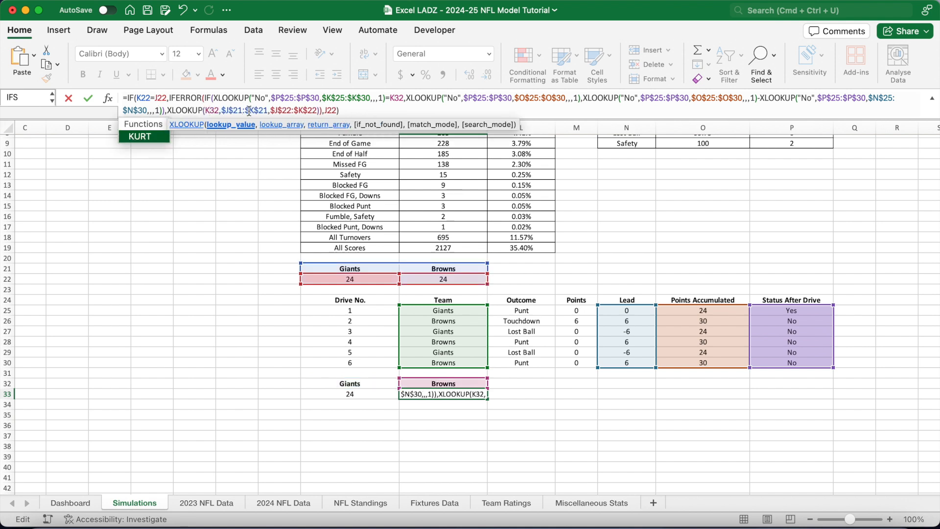
# Step: Change the outer IF's false result in K33 to K22 and commit the formula
pyautogui.click(330, 108)
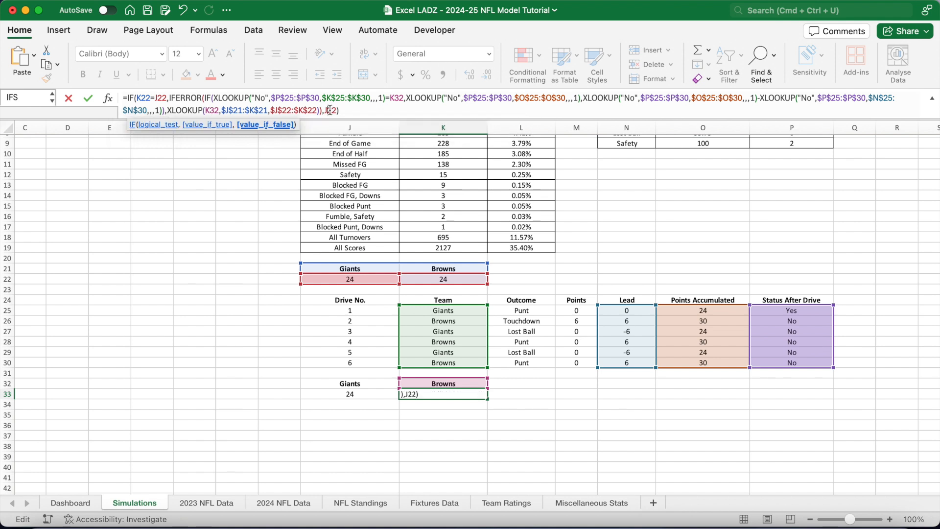
pyautogui.press('BackSpace')
pyautogui.write('K')
pyautogui.click(360, 111)
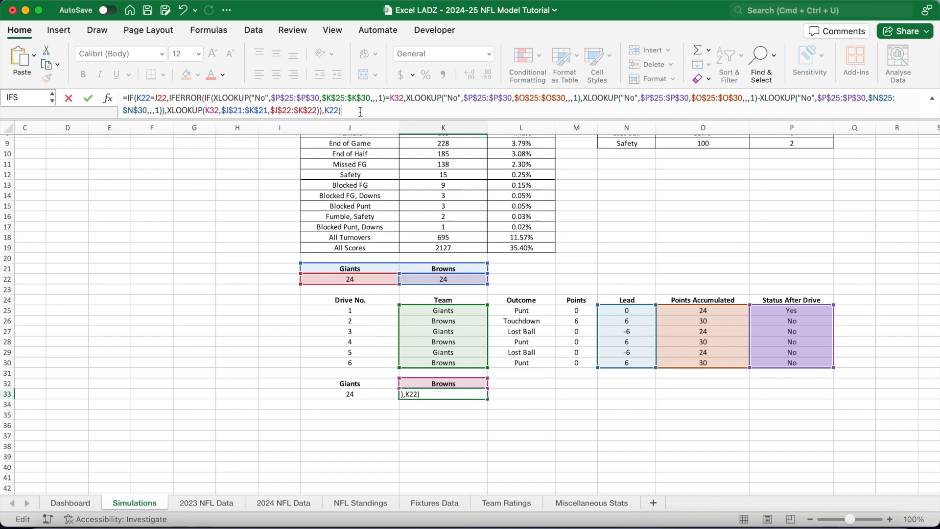
pyautogui.press('Return')
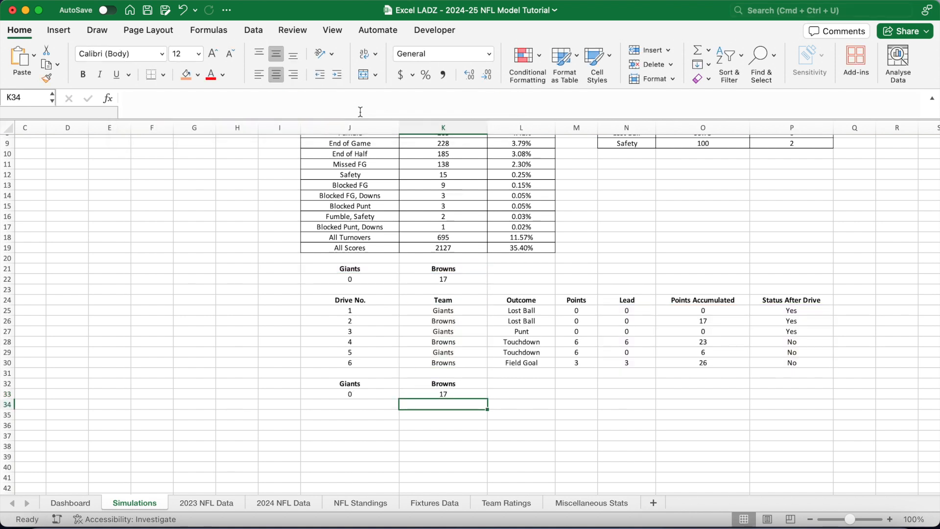
# Step: Recalculate the simulation several times and compare the scores in row 22 with the final scores in row 33
pyautogui.click(425, 274)
pyautogui.click(371, 278)
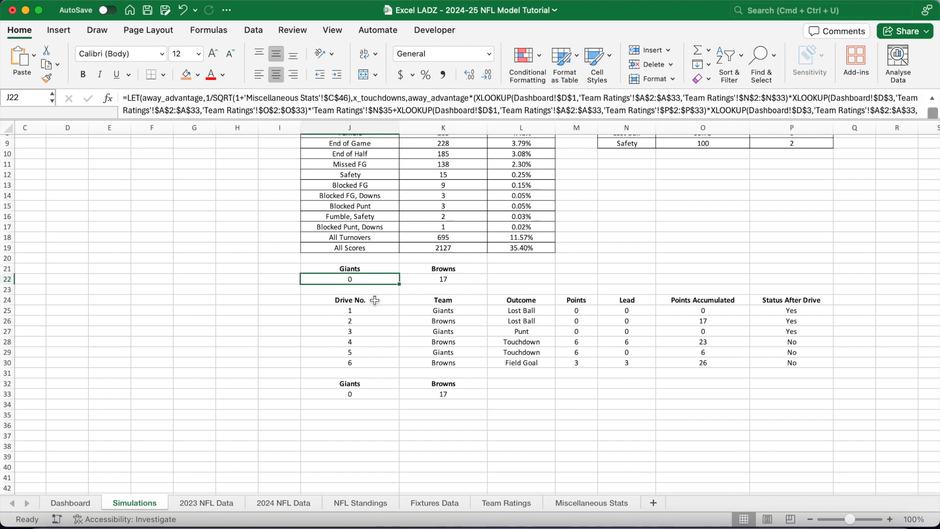
pyautogui.click(380, 392)
pyautogui.click(433, 394)
pyautogui.click(434, 436)
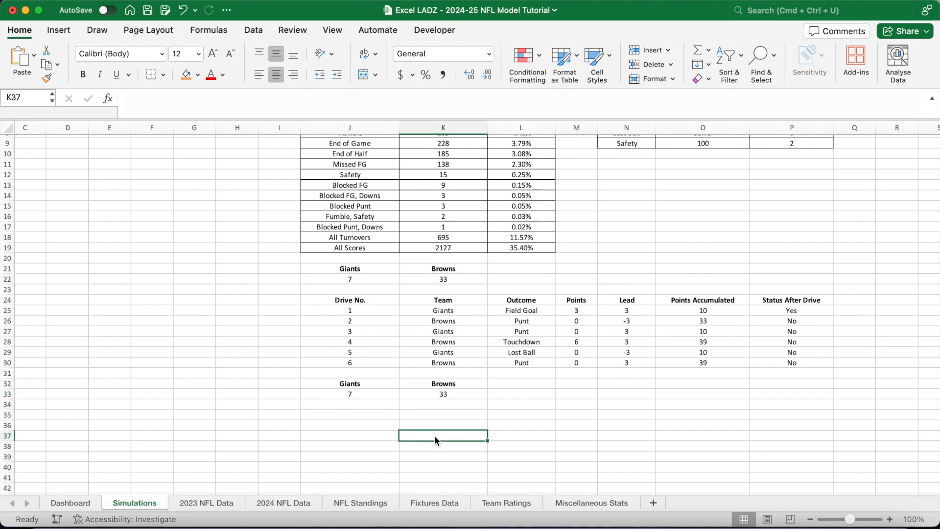
pyautogui.press('F9')
pyautogui.press('F9')
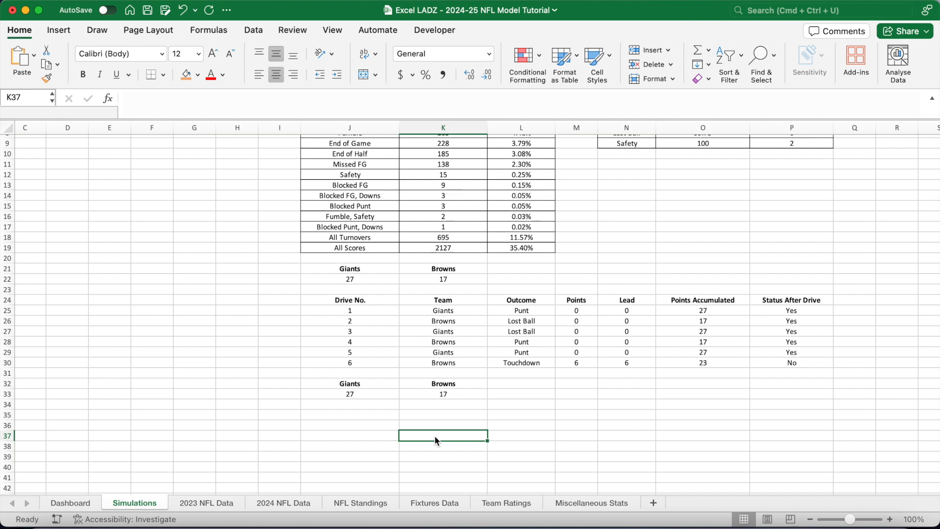
pyautogui.press('F9')
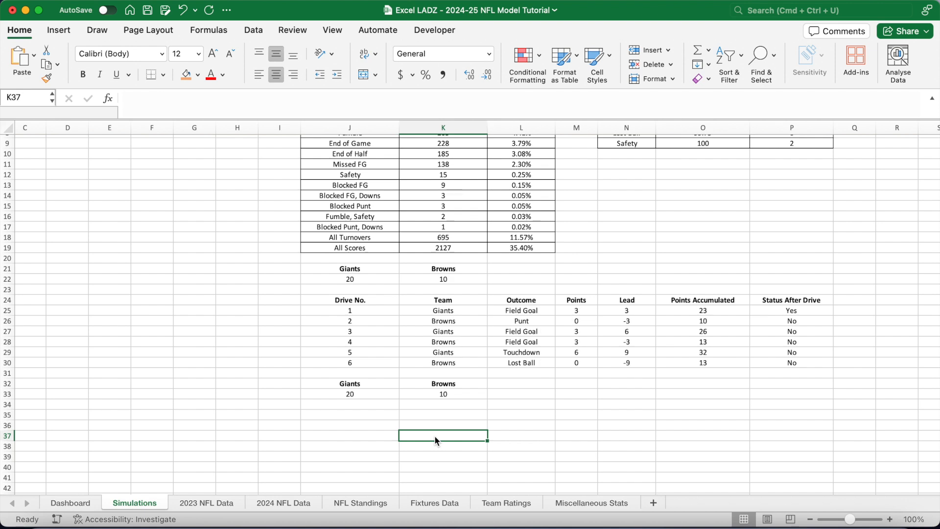
# Step: Overwrite both teams' scores in J22 and K22 with 10 to force a tied game
pyautogui.click(370, 278)
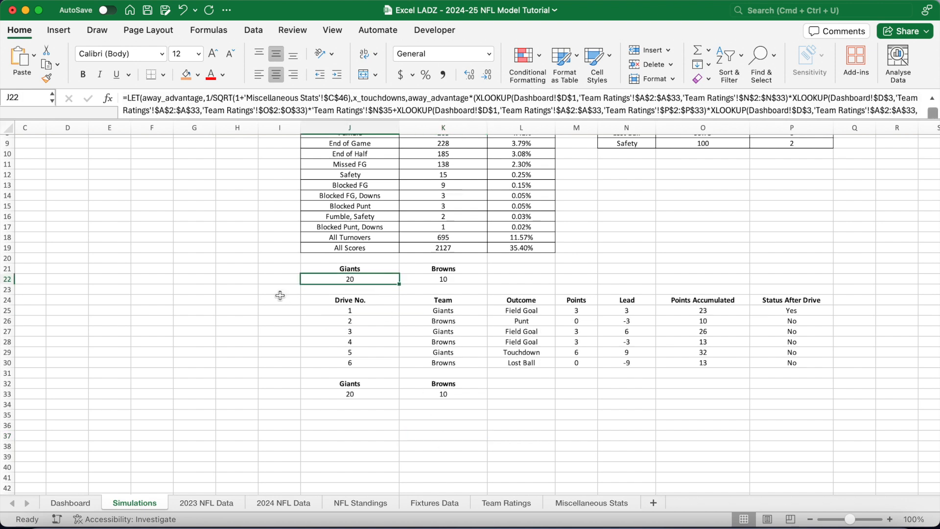
pyautogui.press('Right')
pyautogui.press('F9')
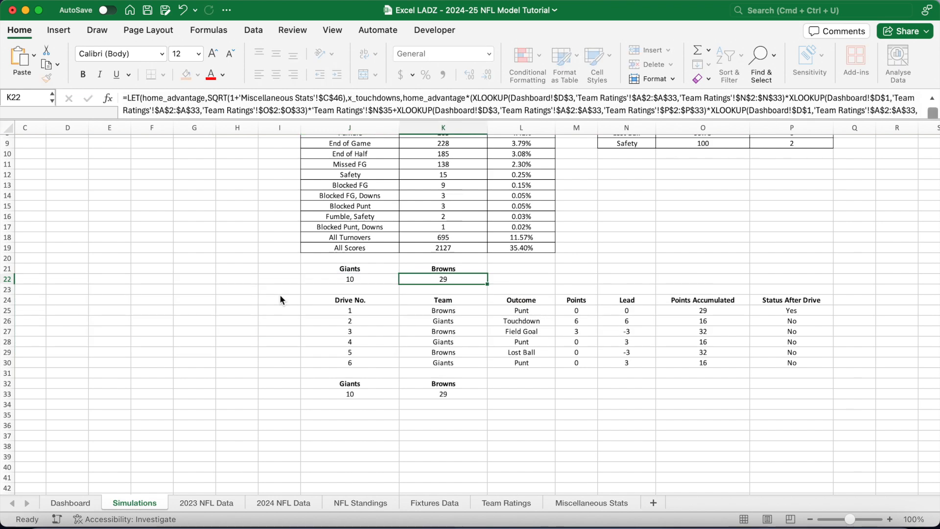
pyautogui.write('10')
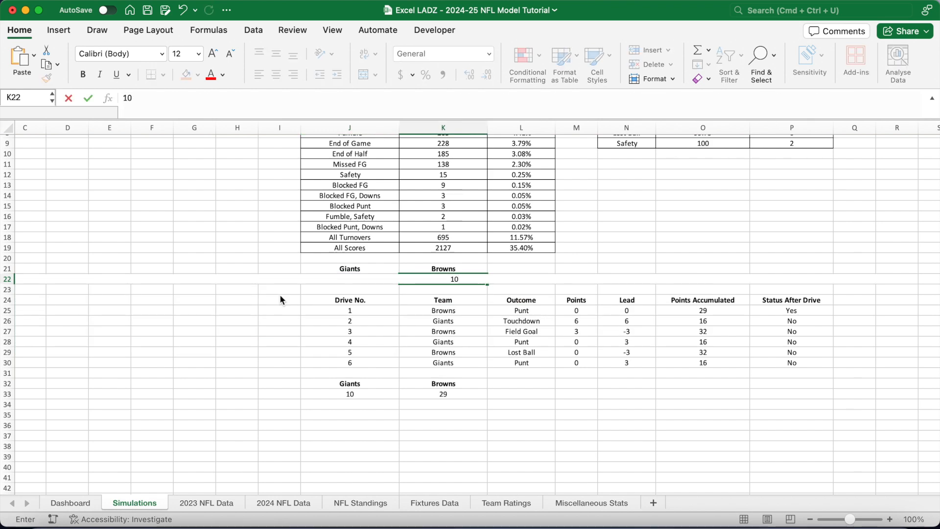
pyautogui.press('Right')
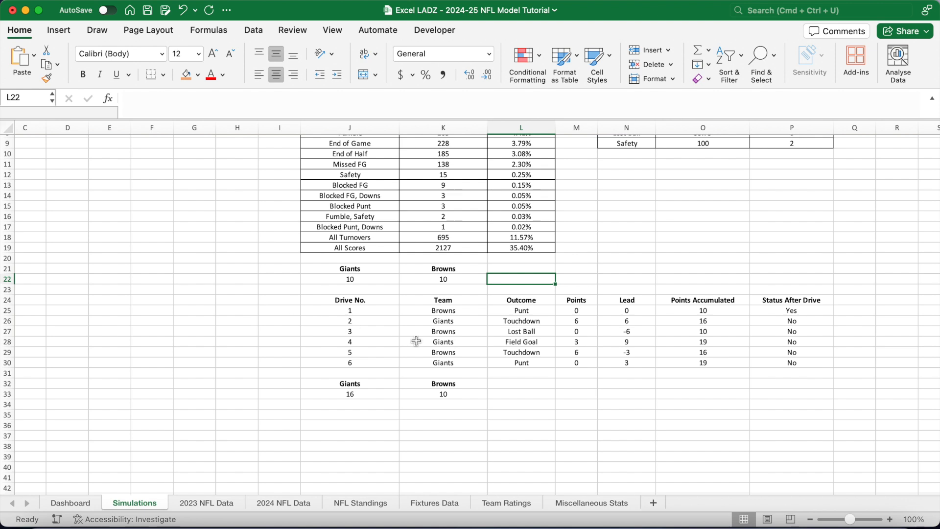
# Step: Check the tied game's final scores in row 33 against the outcome and status of drive 2
pyautogui.click(370, 395)
pyautogui.click(425, 394)
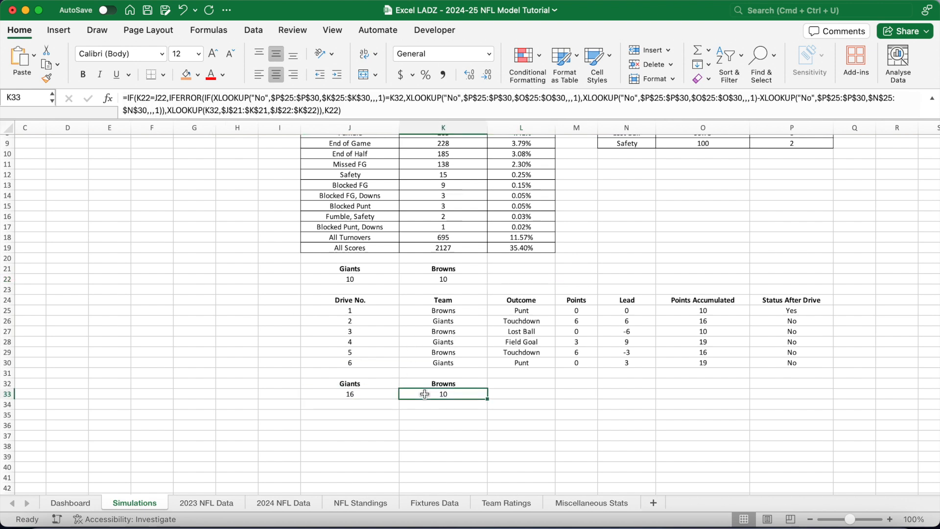
pyautogui.click(523, 321)
pyautogui.click(756, 321)
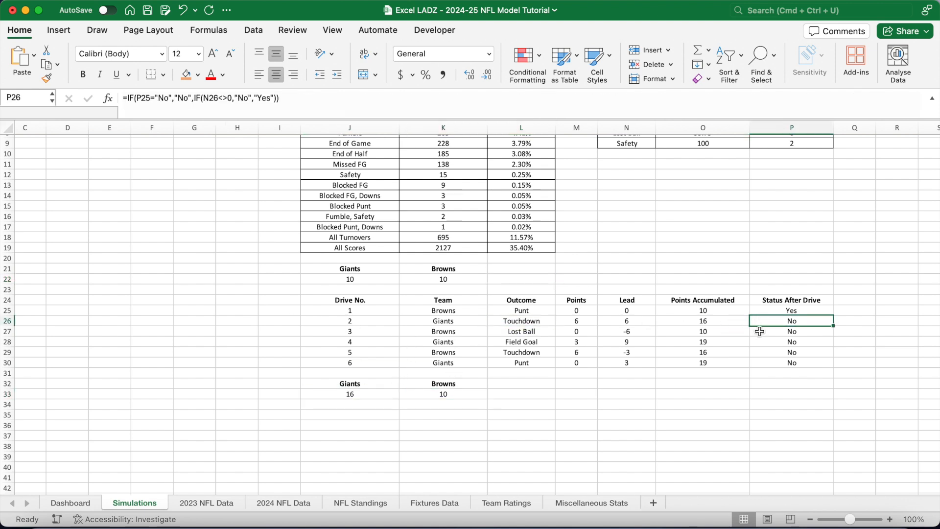
# Step: Recalculate the tied game twice and check K33 against drive 3's outcome and points accumulated
pyautogui.click(503, 406)
pyautogui.press('Delete')
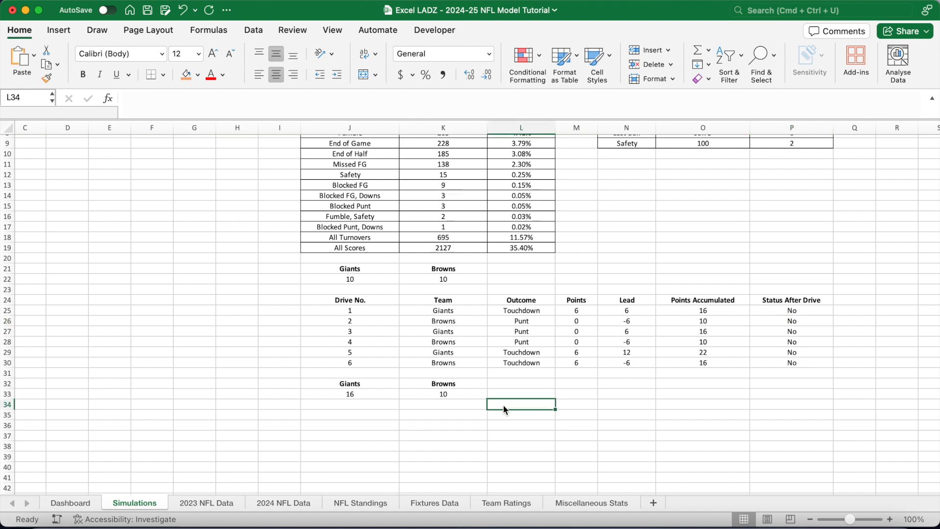
pyautogui.press('Delete')
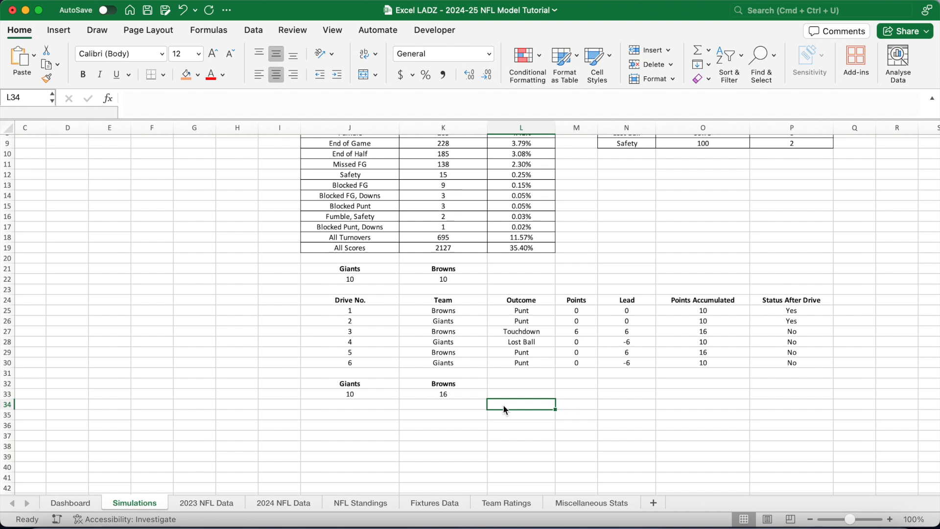
pyautogui.click(463, 393)
pyautogui.click(520, 332)
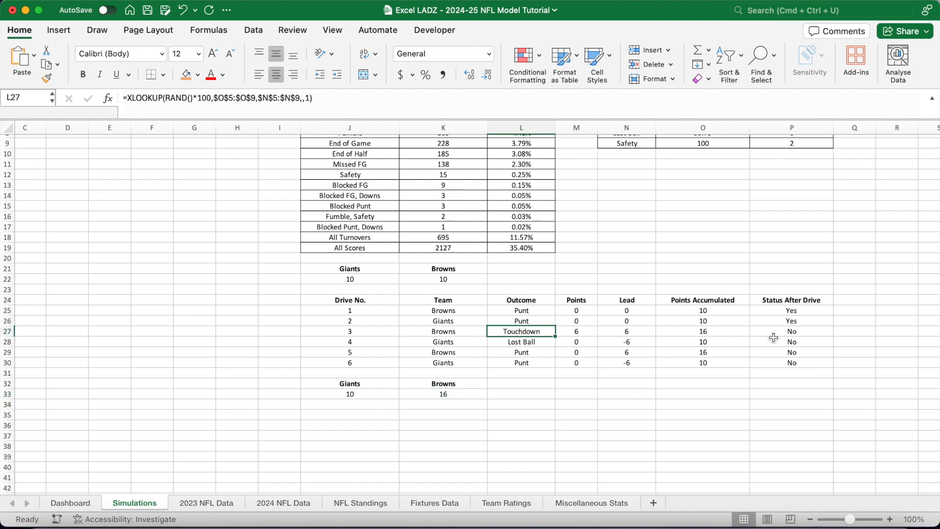
pyautogui.click(720, 333)
pyautogui.click(511, 420)
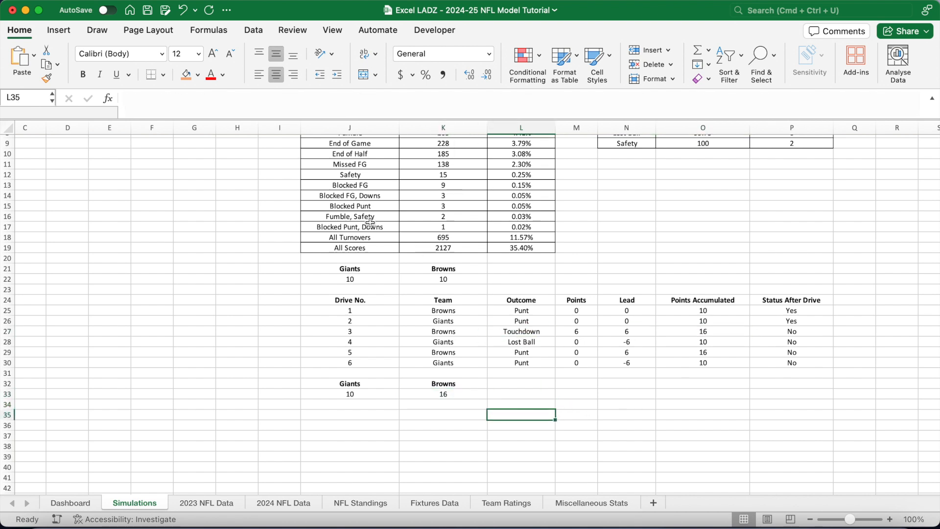
# Step: Undo the forced scores of 10 in J22 and K22 and check the final-score formulas in row 33
pyautogui.click(182, 11)
pyautogui.click(182, 10)
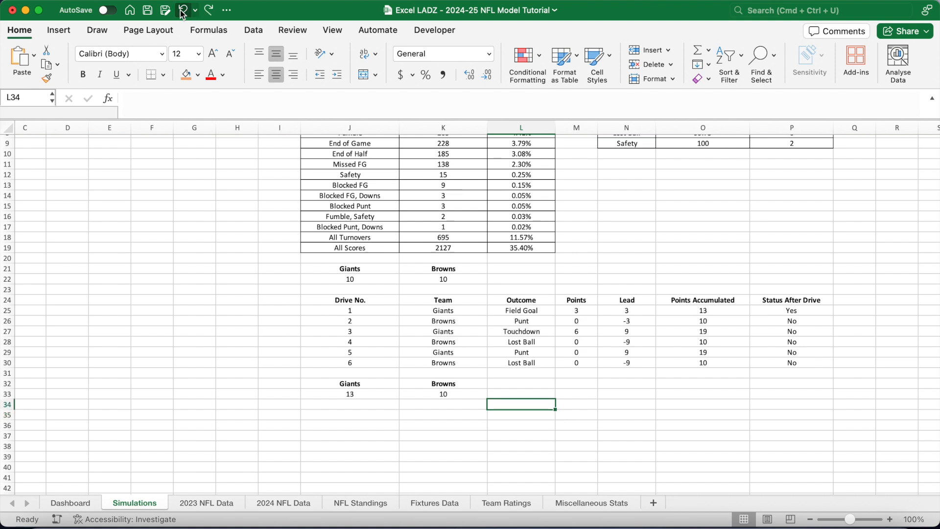
pyautogui.click(182, 11)
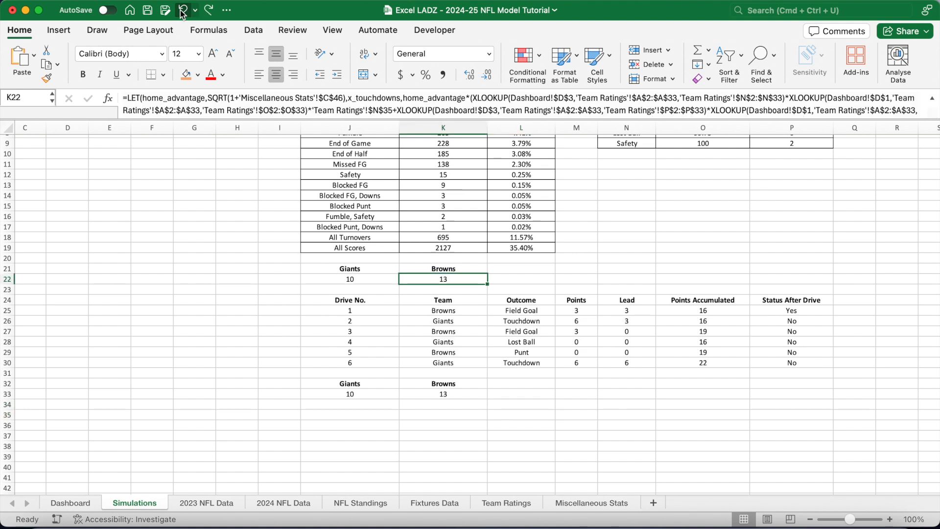
pyautogui.click(181, 11)
pyautogui.click(425, 277)
pyautogui.click(369, 279)
pyautogui.click(365, 395)
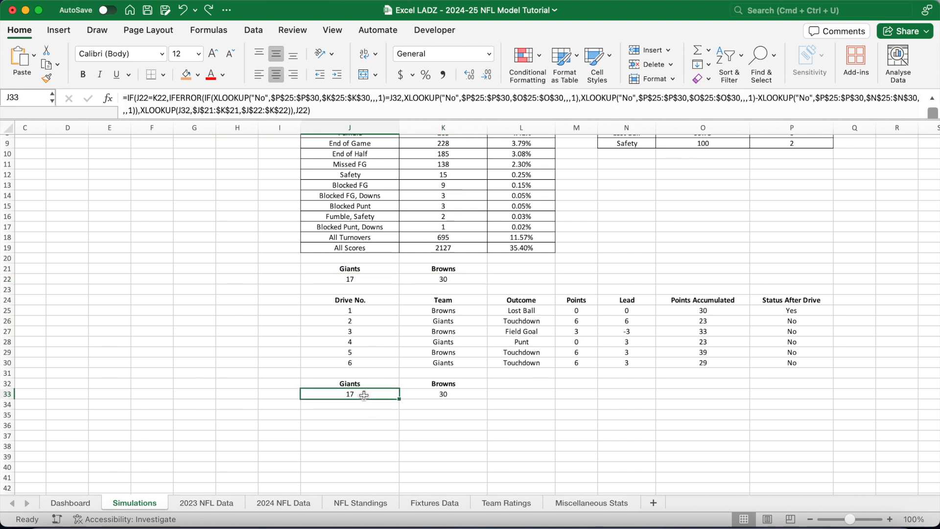
pyautogui.click(430, 395)
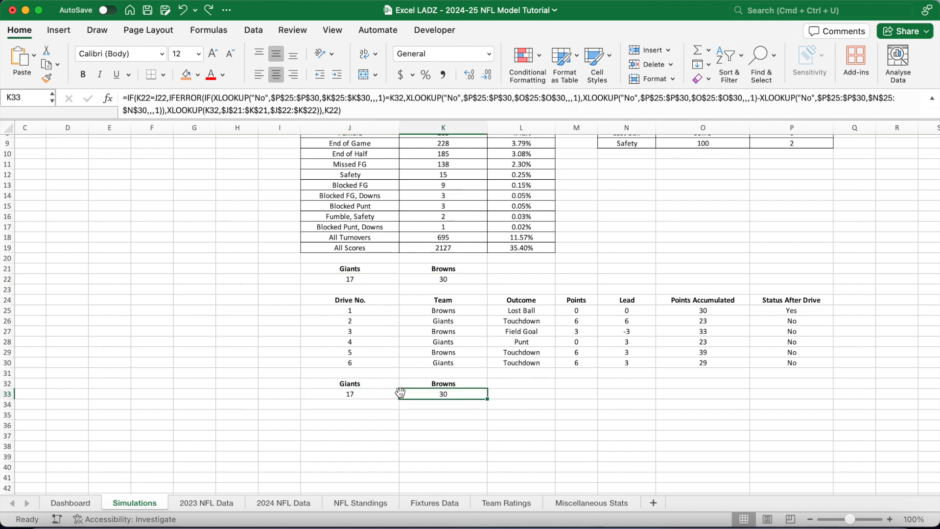
# Step: Link B1 and C1 to the team names in J32 and K32
pyautogui.click(240, 320)
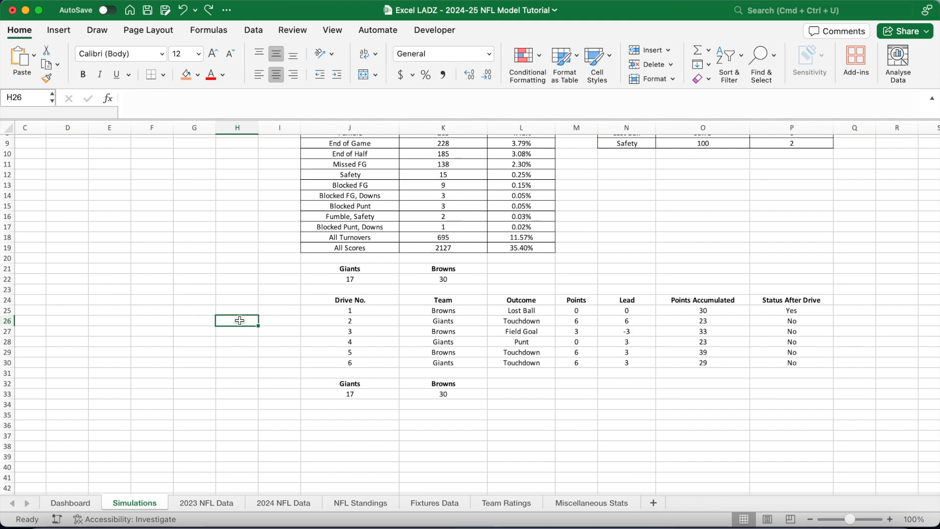
pyautogui.scroll(4, 181, 251)
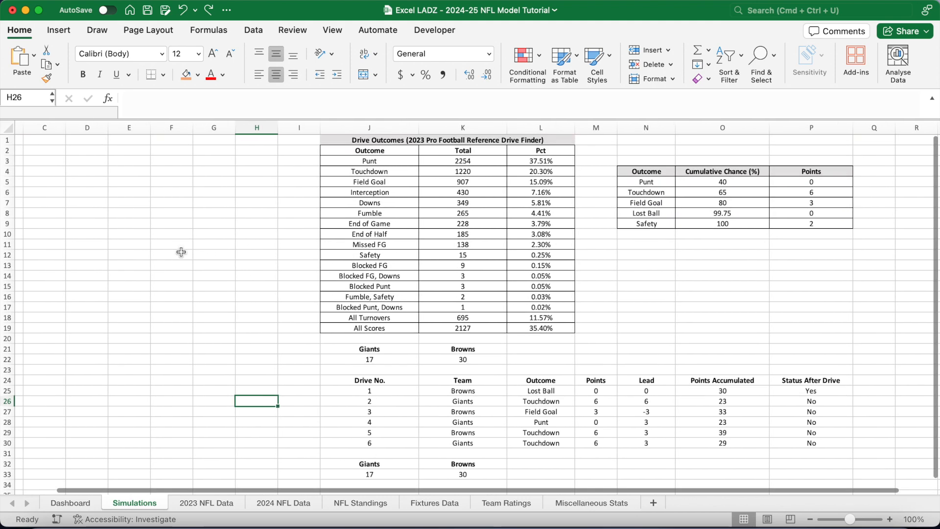
pyautogui.hscroll(-3, 181, 251)
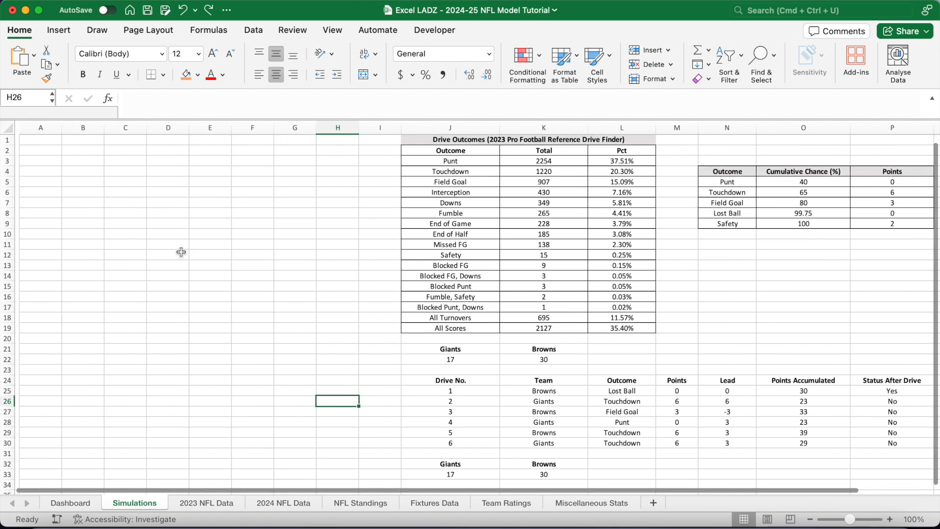
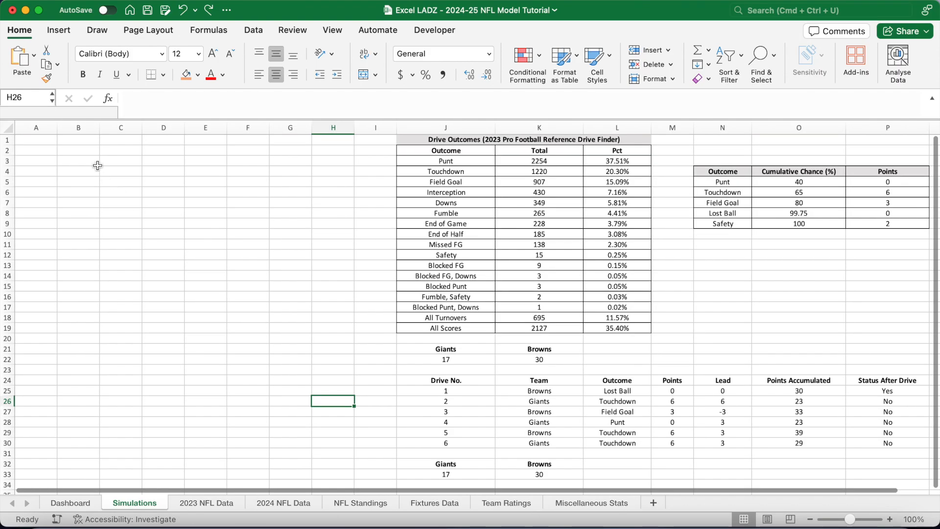
pyautogui.click(81, 142)
pyautogui.write('=')
pyautogui.click(441, 463)
pyautogui.press('Return')
pyautogui.click(129, 141)
pyautogui.write('=')
pyautogui.click(538, 464)
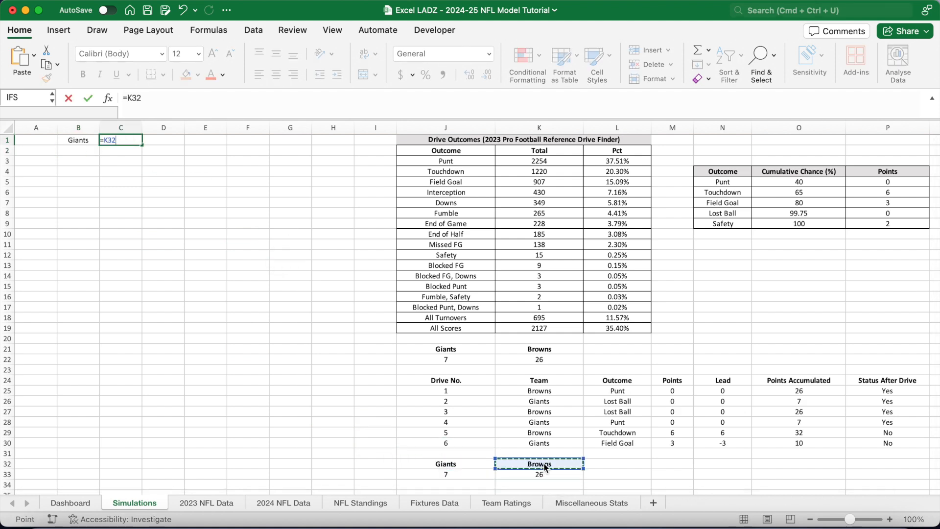
pyautogui.press('Return')
# Step: Make the team names in B1:C1 bold and widen columns B and C
pyautogui.click(79, 140)
pyautogui.keyDown('shift'); pyautogui.click(118, 142); pyautogui.keyUp('shift')
pyautogui.press('super+b')
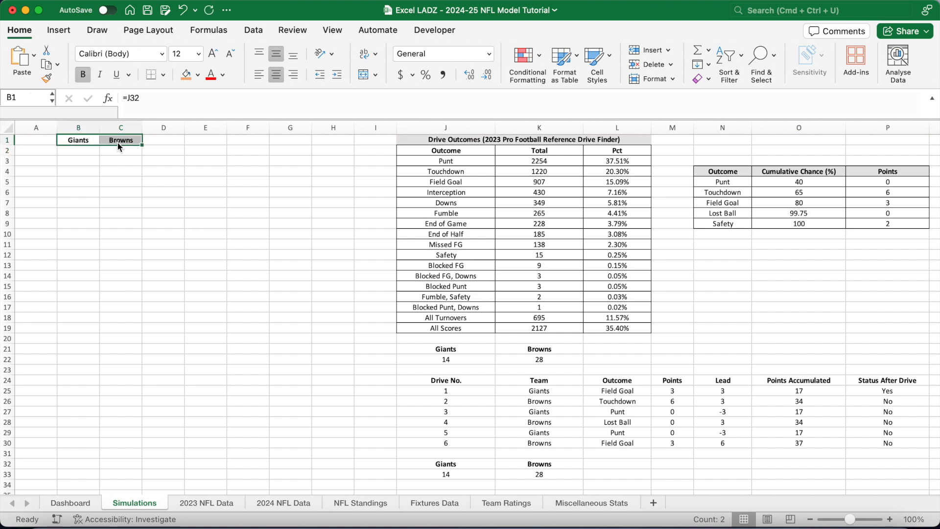
pyautogui.press('Tab')
pyautogui.moveTo(100, 127); pyautogui.dragTo(129, 127)
pyautogui.moveTo(170, 128); pyautogui.dragTo(203, 127)
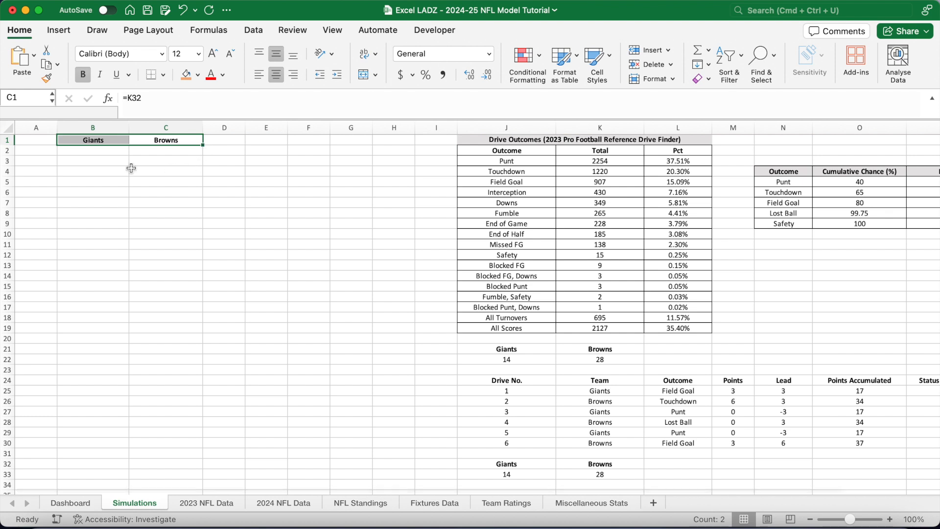
# Step: Add a bold Trials header in A2 and number the trials from A3 with =SEQUENCE(5000)
pyautogui.click(79, 151)
pyautogui.click(48, 150)
pyautogui.press('super+b')
pyautogui.write('Trials')
pyautogui.press('Return')
pyautogui.write('=SEQUENCE(5000)')
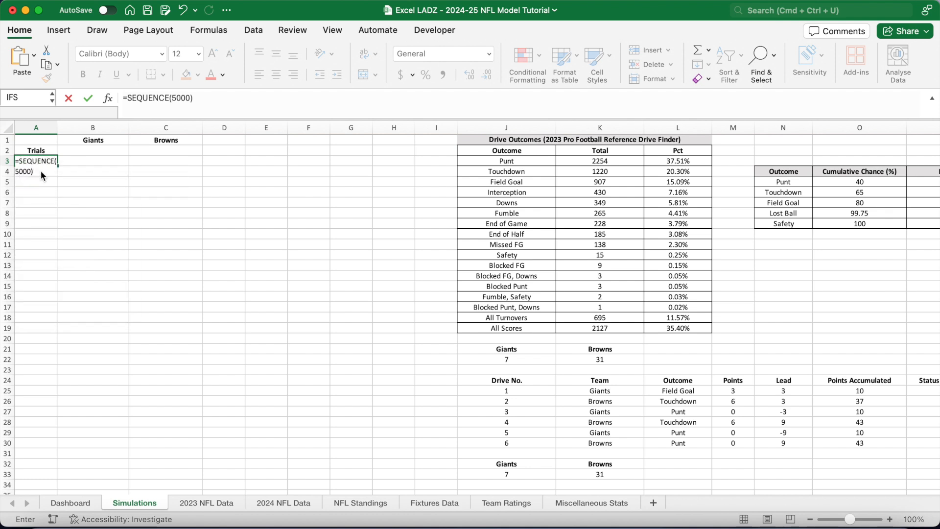
pyautogui.press('Return')
# Step: Check that the trial numbers in column A run down to the last trial
pyautogui.click(38, 161)
pyautogui.hotkey('ctrl', 'shift', 'Down')
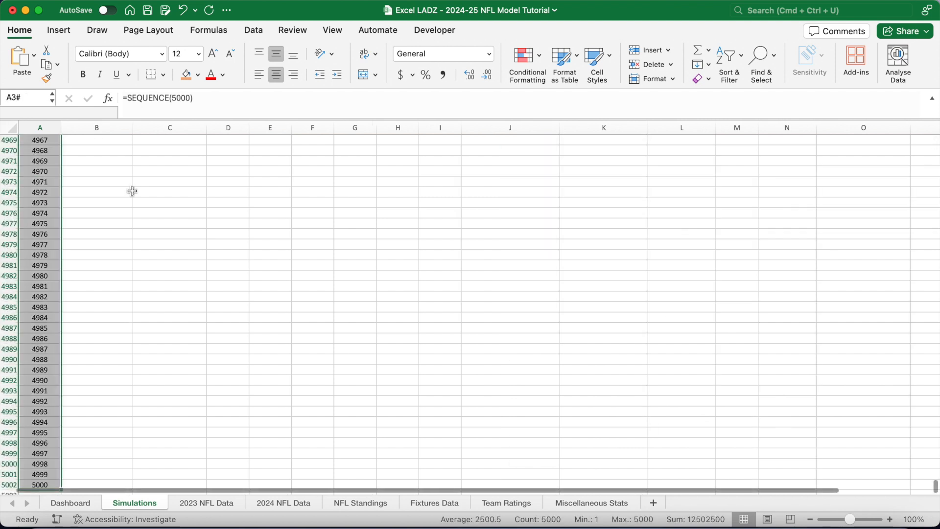
pyautogui.click(38, 428)
pyautogui.scroll(-1, 39, 429)
pyautogui.click(42, 447)
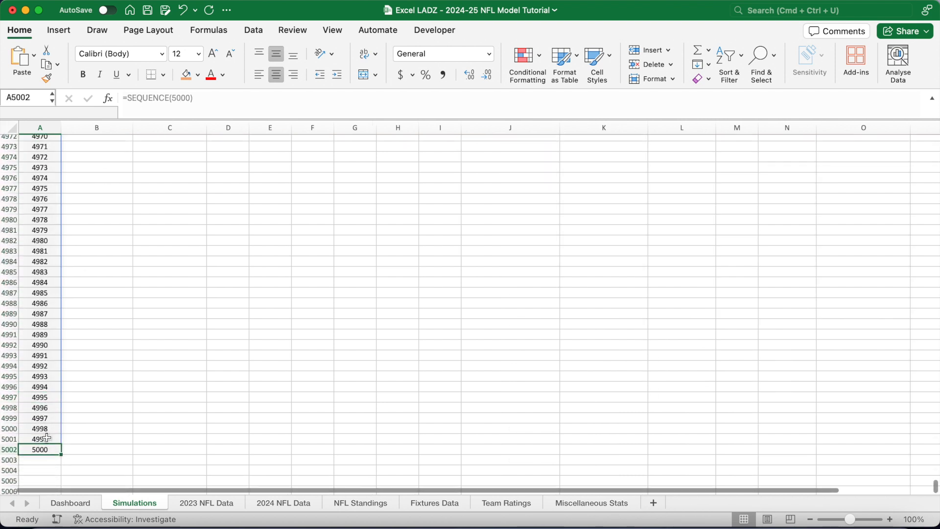
pyautogui.hotkey('ctrl', 'shift', 'Up')
pyautogui.scroll(1, 63, 353)
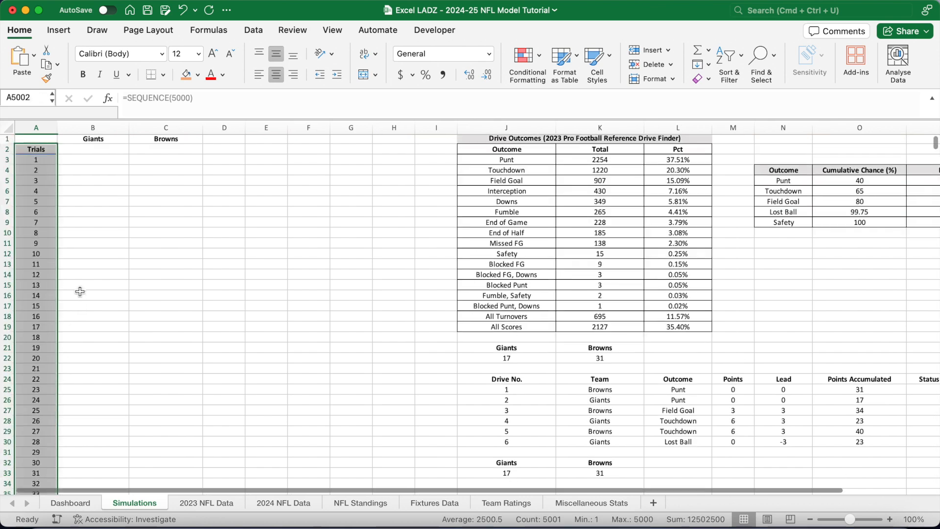
# Step: Link B2 and C2 to the teams' final scores in J33 and K33
pyautogui.click(95, 150)
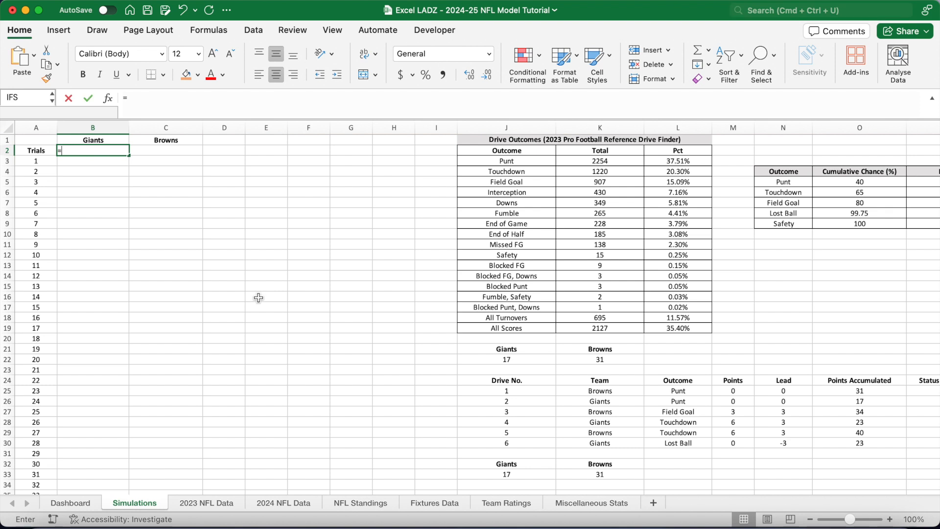
pyautogui.write('=')
pyautogui.click(507, 474)
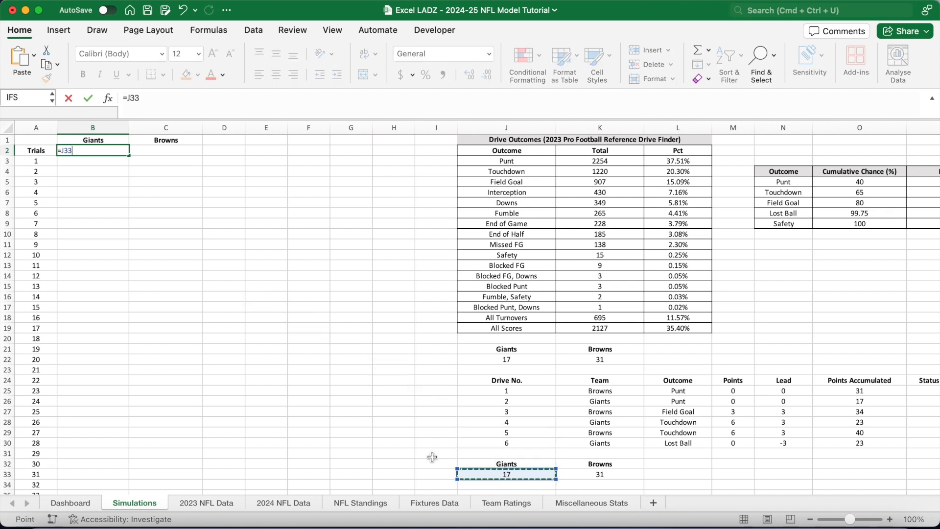
pyautogui.press('Return')
pyautogui.click(166, 151)
pyautogui.write('=')
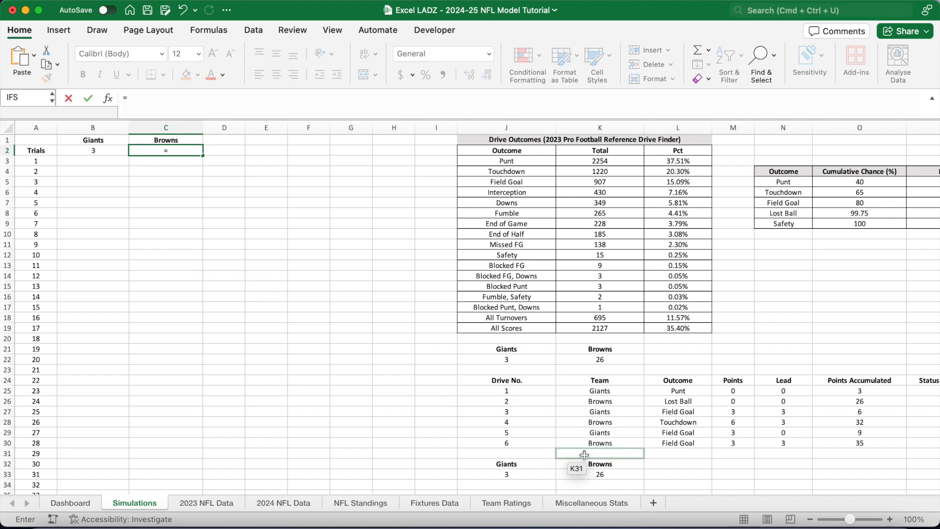
pyautogui.click(589, 474)
pyautogui.press('Return')
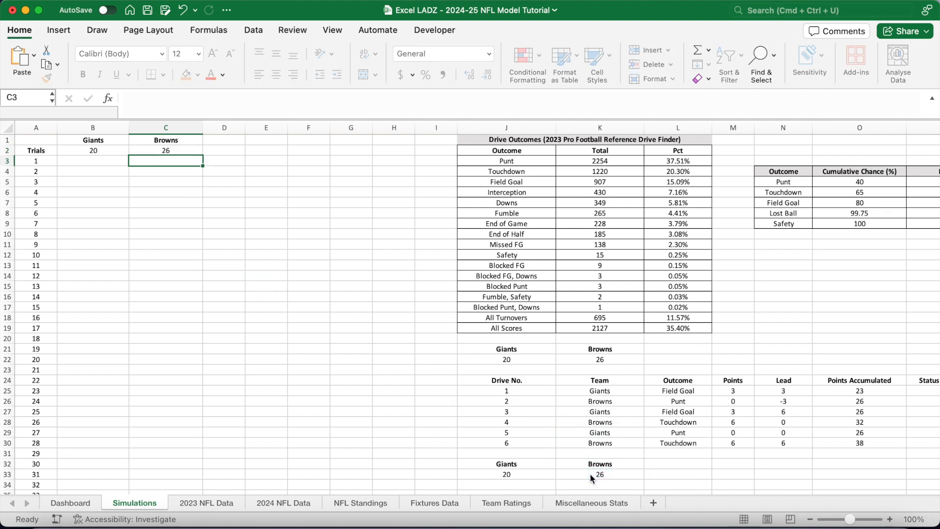
# Step: Review the linked scores in B2:C2 against rows 22 and 33 and the overtime drive table
pyautogui.click(112, 149)
pyautogui.moveTo(112, 149); pyautogui.dragTo(158, 148)
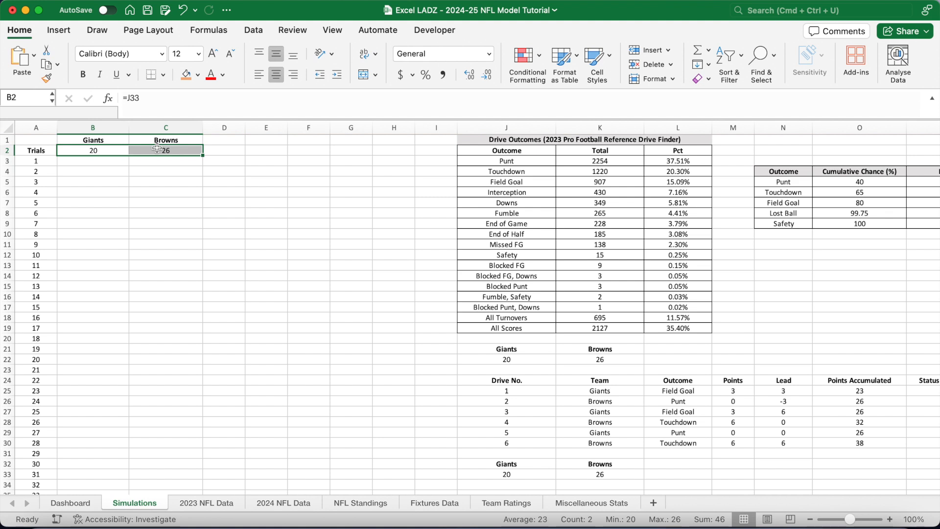
pyautogui.moveTo(509, 359); pyautogui.dragTo(602, 356)
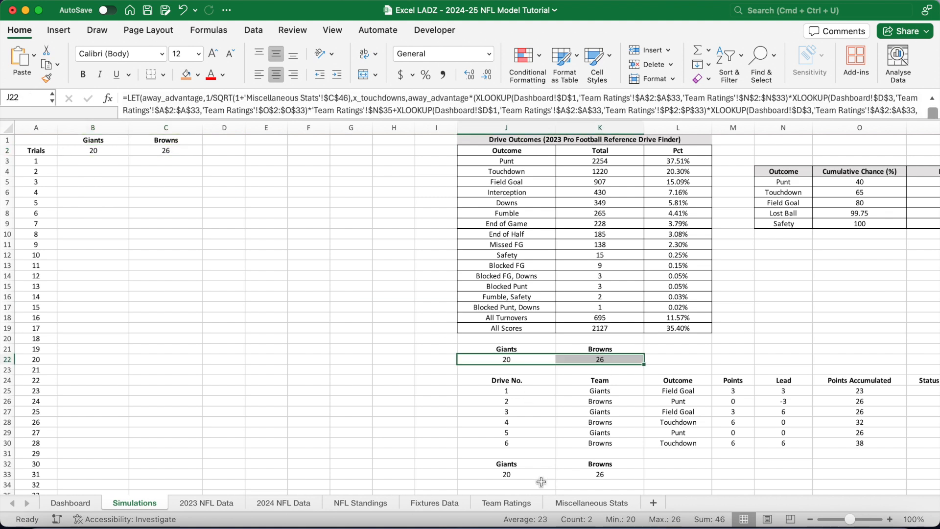
pyautogui.moveTo(509, 474); pyautogui.dragTo(592, 472)
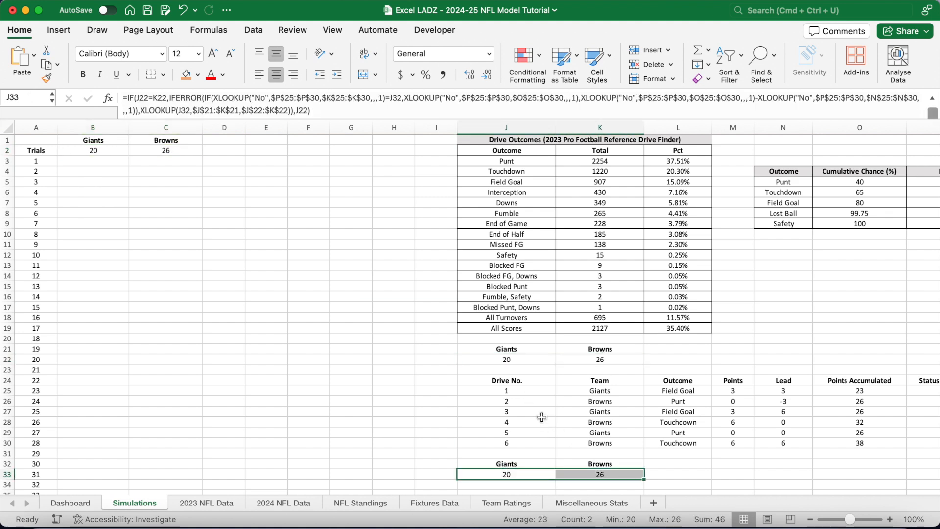
pyautogui.click(510, 379)
pyautogui.press('super+shift+Down')
pyautogui.press('super+shift+Right')
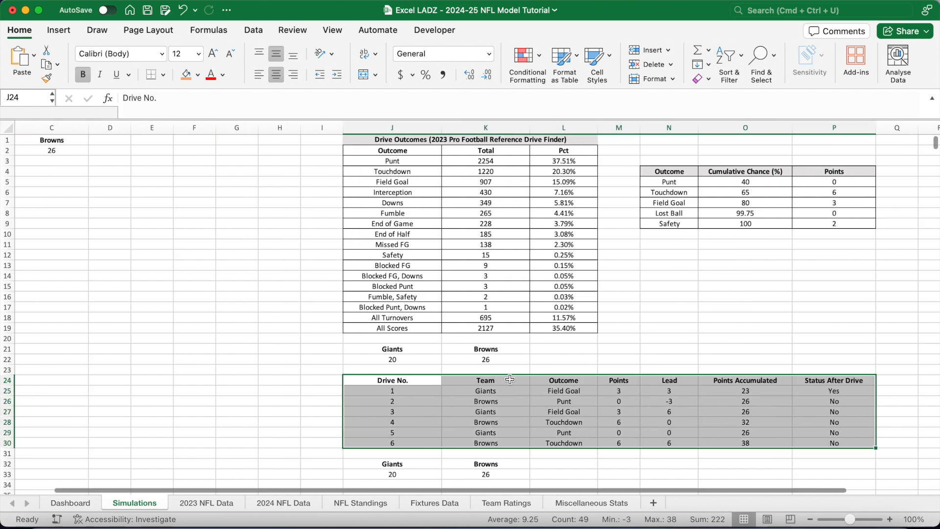
pyautogui.click(315, 380)
pyautogui.press('super+shift+Left')
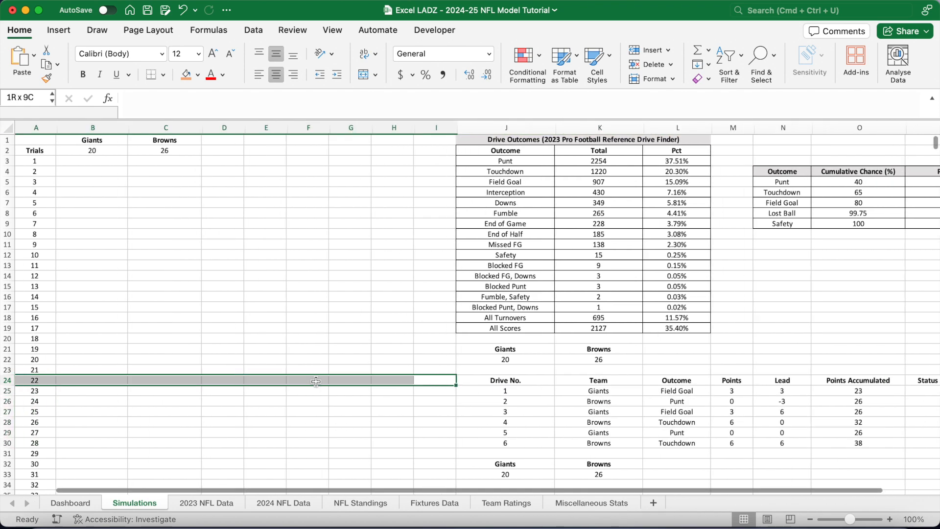
# Step: Create a what-if data table over A2:C5002 with blank cell F3 as column input cell, and check the simulated scores
pyautogui.click(44, 154)
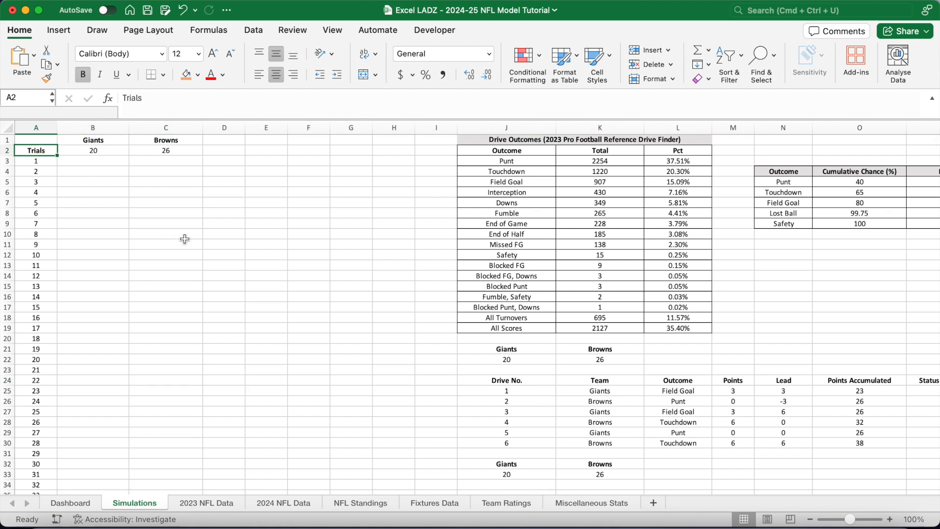
pyautogui.press('super+shift+Right')
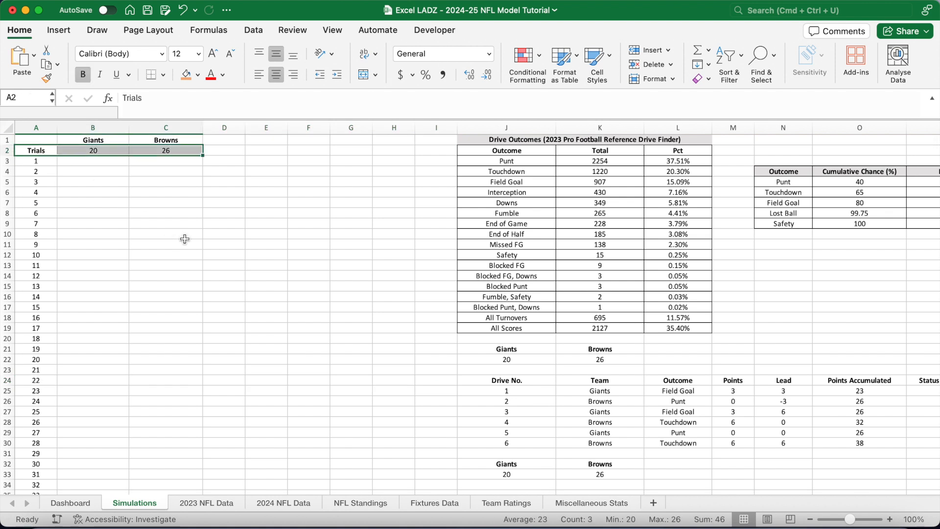
pyautogui.press('super+shift+Down')
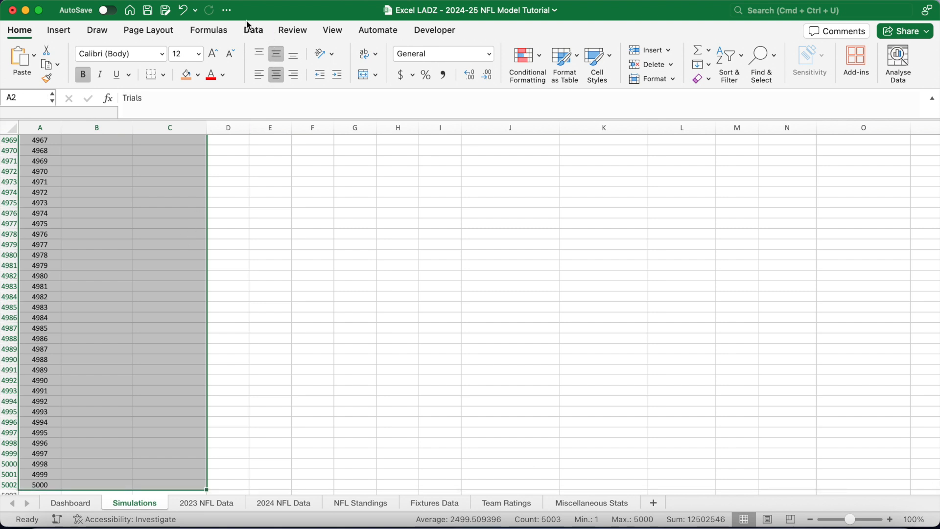
pyautogui.click(254, 34)
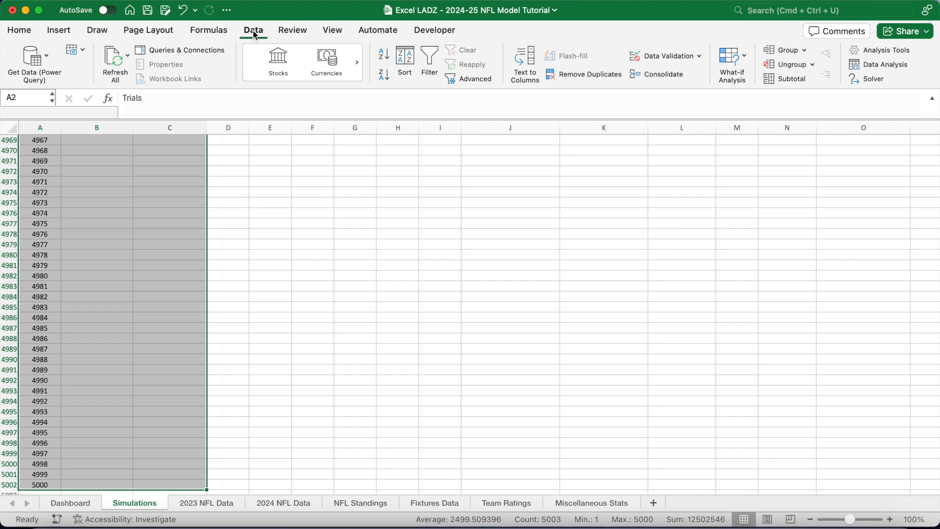
pyautogui.click(743, 56)
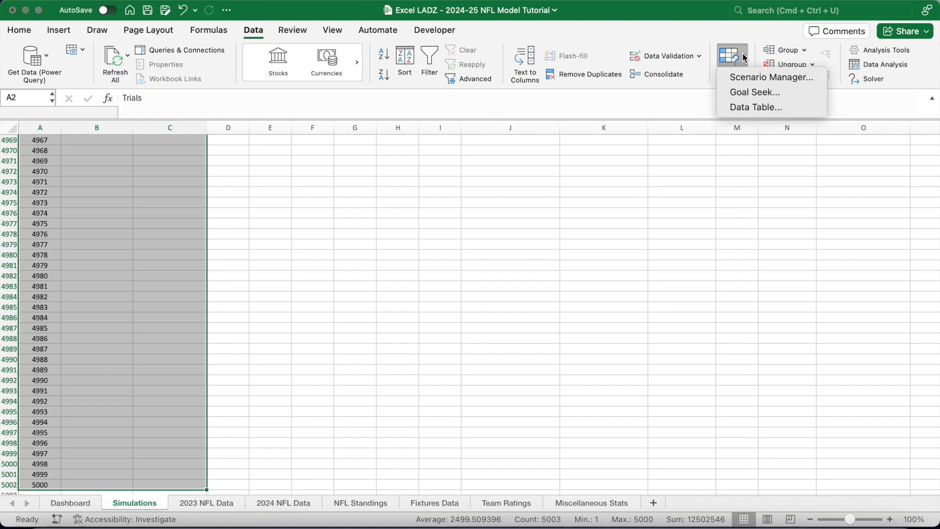
pyautogui.click(790, 108)
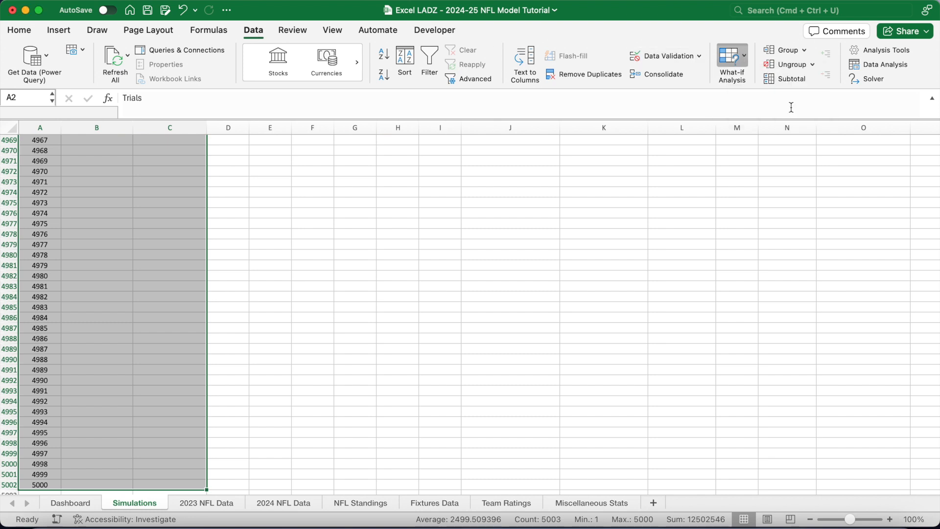
pyautogui.click(522, 164)
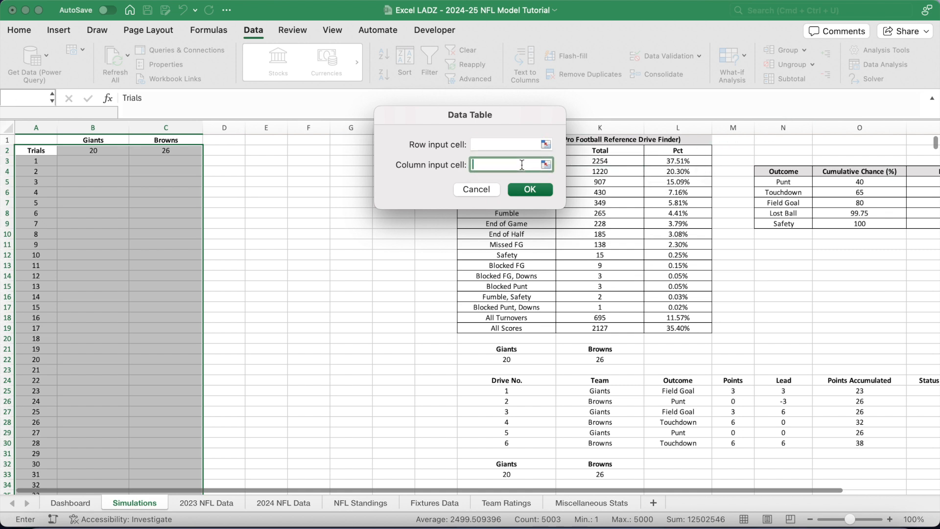
pyautogui.click(315, 161)
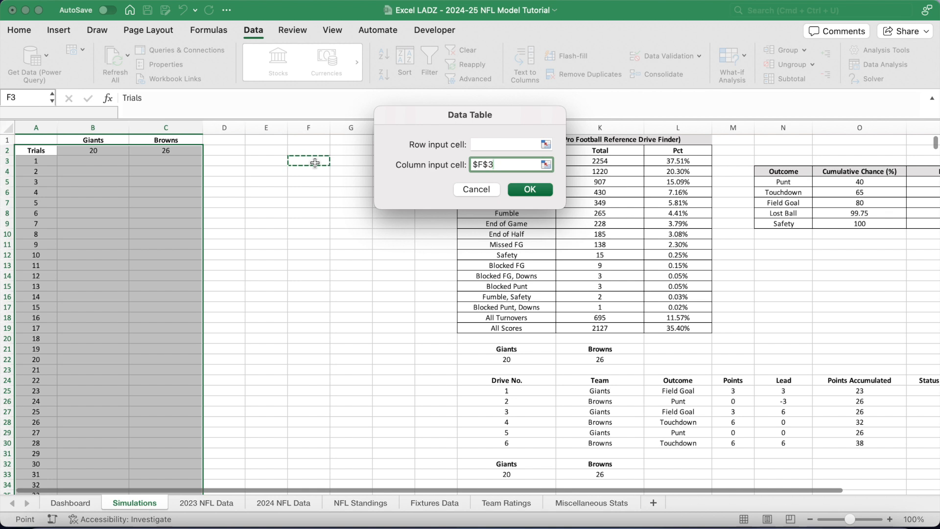
pyautogui.click(532, 190)
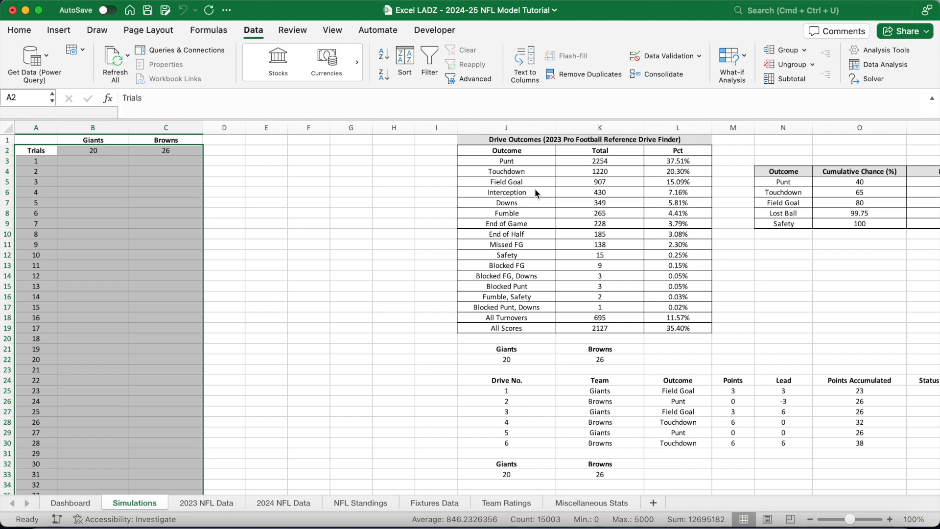
pyautogui.click(257, 215)
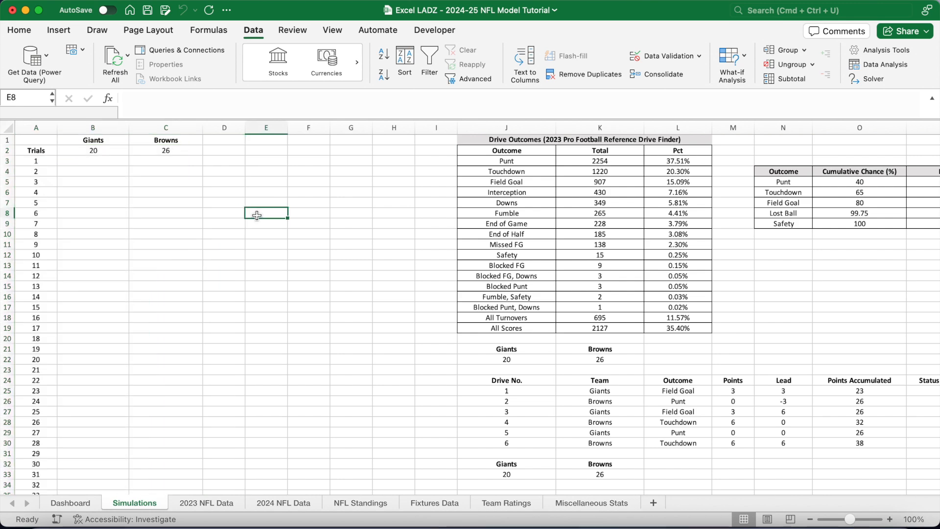
pyautogui.scroll(-15, 266, 334)
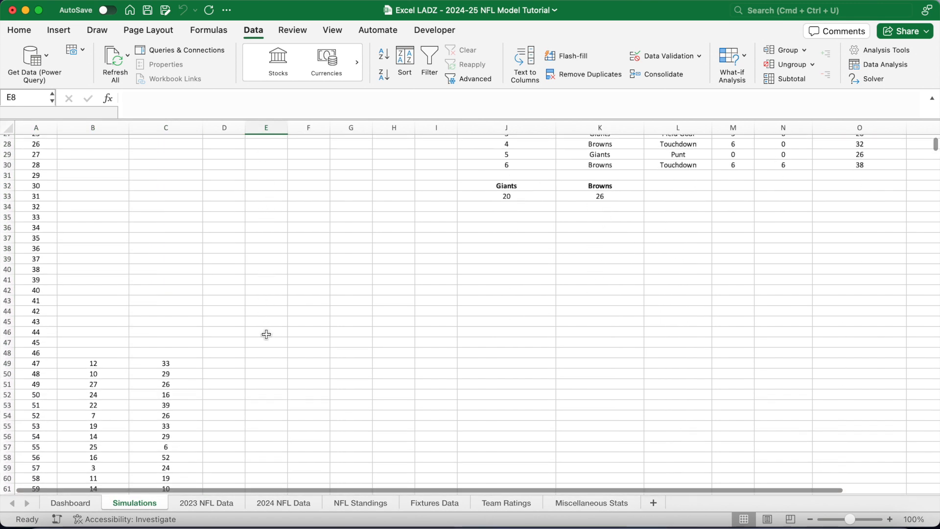
# Step: Examine the simulated Giants and Browns scores of the first four trials in B3:C6 of the data table
pyautogui.scroll(15, 267, 334)
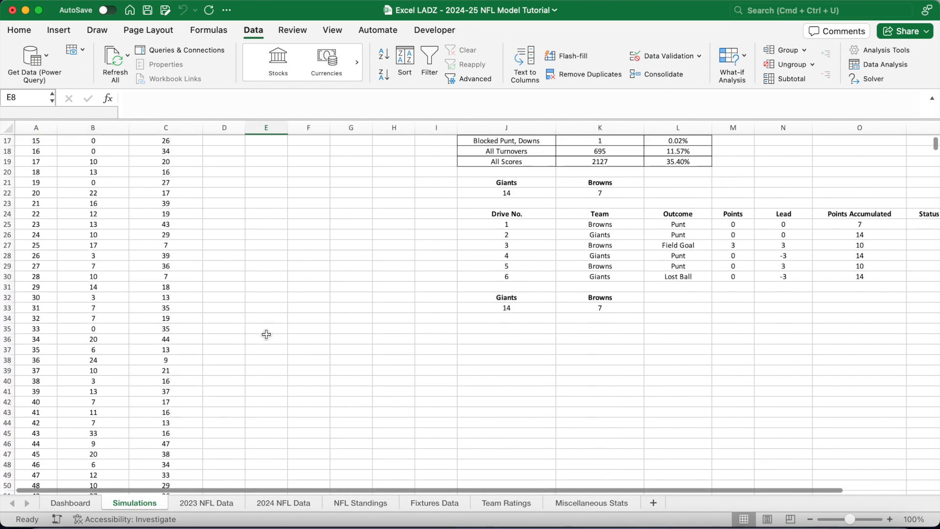
pyautogui.scroll(3, 266, 334)
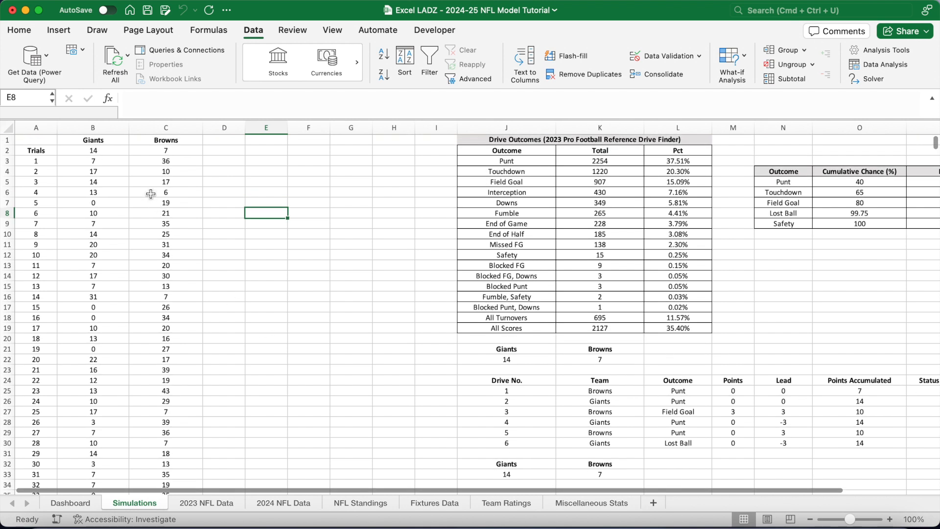
pyautogui.click(112, 163)
pyautogui.press('Right')
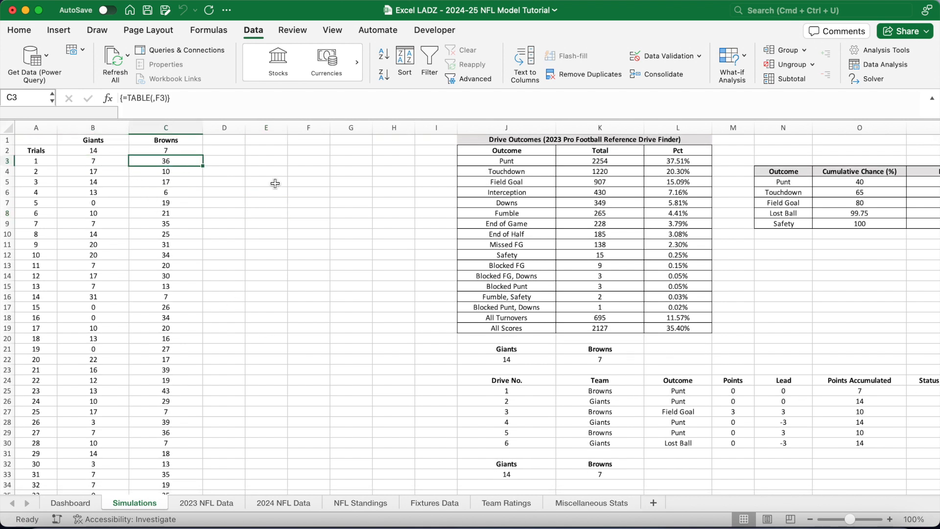
pyautogui.press('Left')
pyautogui.press('Down')
pyautogui.press('Right')
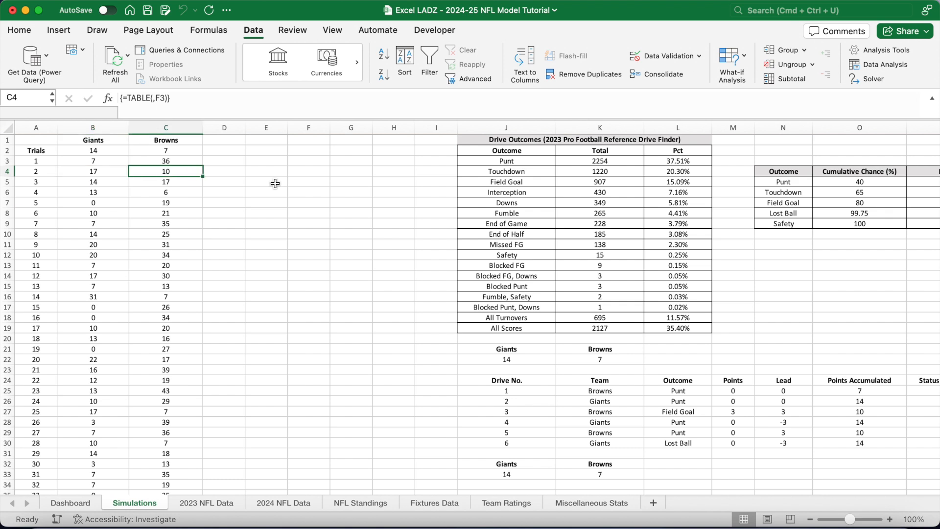
pyautogui.press('Left')
pyautogui.press('Down')
pyautogui.press('Right')
pyautogui.press('Left')
pyautogui.press('Down')
pyautogui.press('Right')
pyautogui.press('Right')
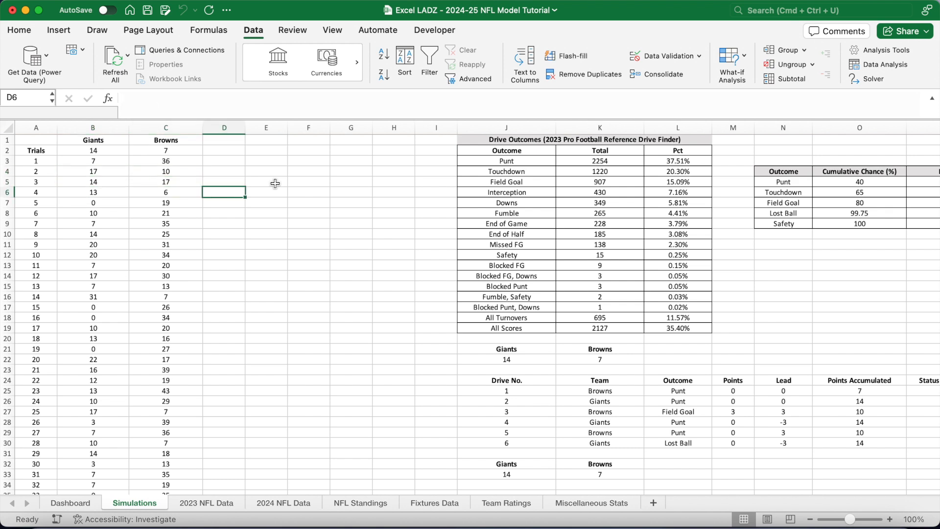
# Step: Begin a =SUMPRODUCT(--( formula in the Giants' orange cell K1 on Dashboard, with its first array referencing the Simulations sheet
pyautogui.click(93, 502)
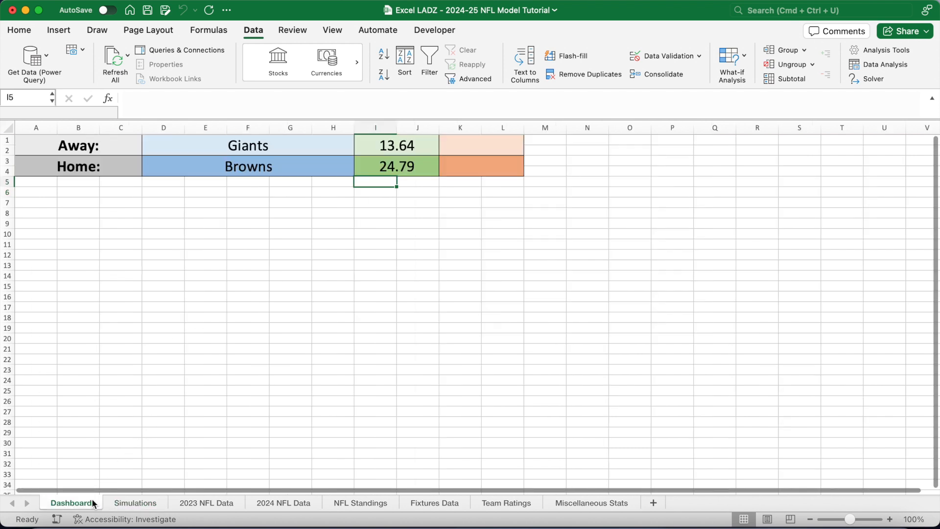
pyautogui.click(479, 142)
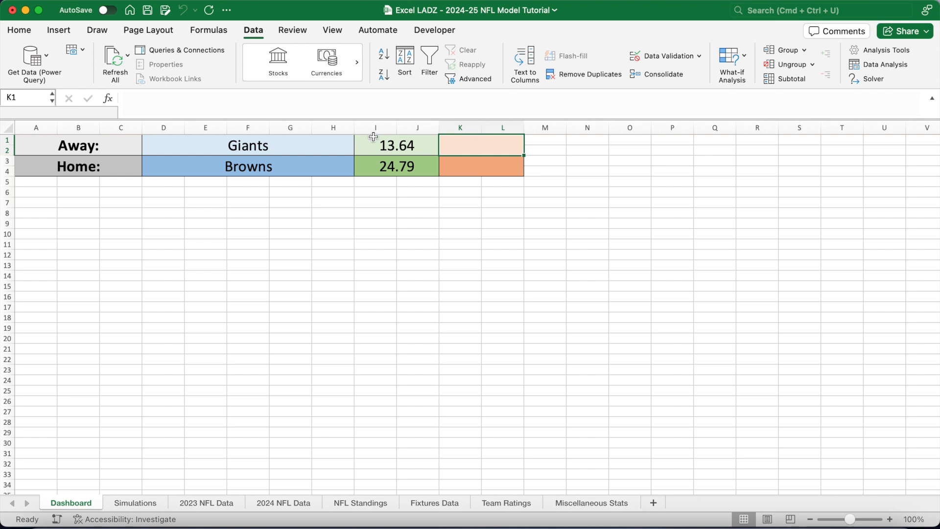
pyautogui.click(332, 104)
pyautogui.write('=SU')
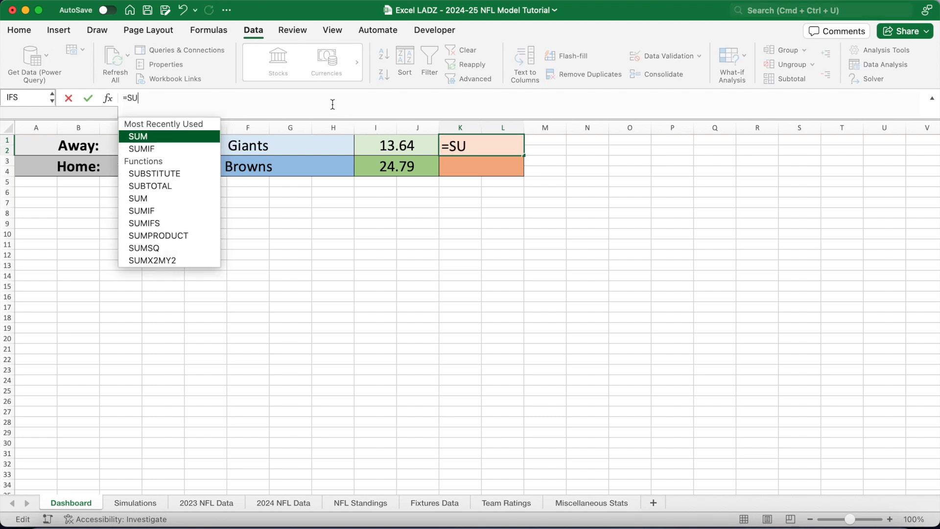
pyautogui.write('MPRODUCT(')
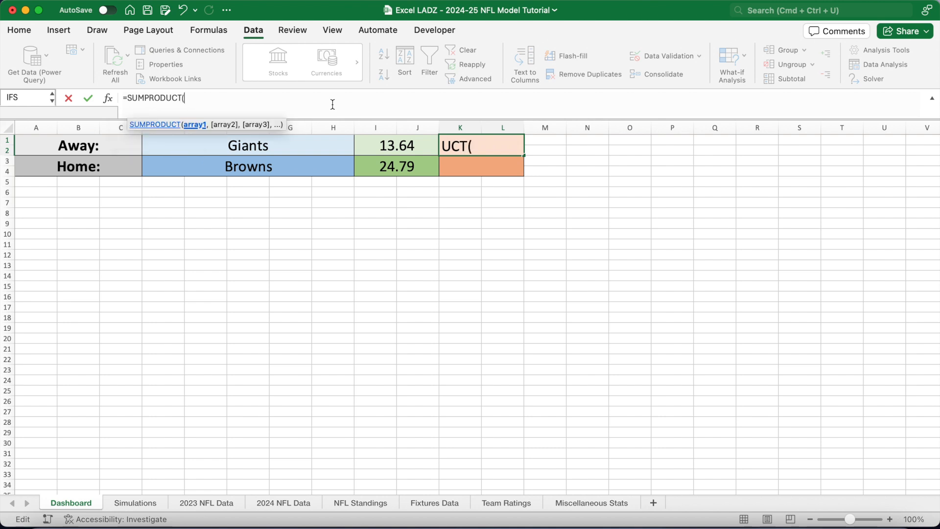
pyautogui.write('--(')
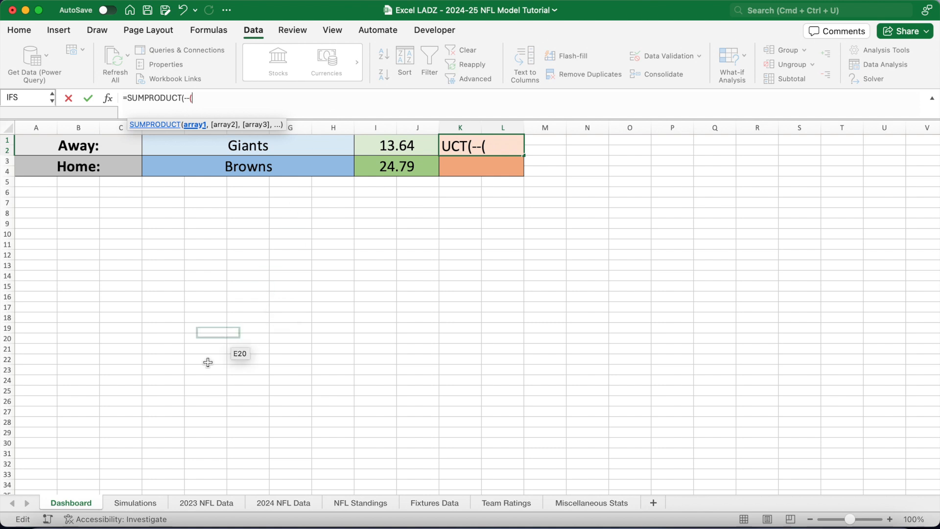
pyautogui.click(146, 503)
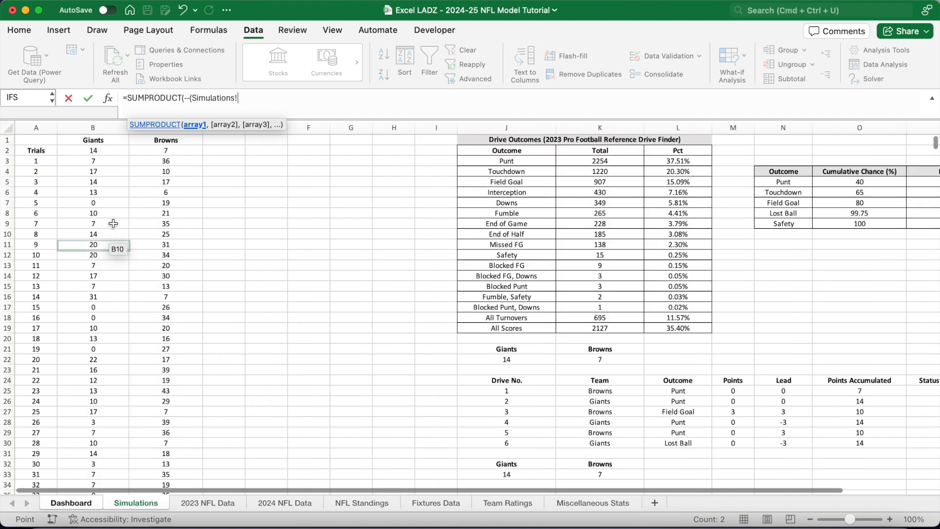
# Step: Complete the Giants' win-count formula in K1 as =SUMPRODUCT(--(Simulations!$B$3:$B$5002>Simulations!$C$3:$C$5002))
pyautogui.click(108, 162)
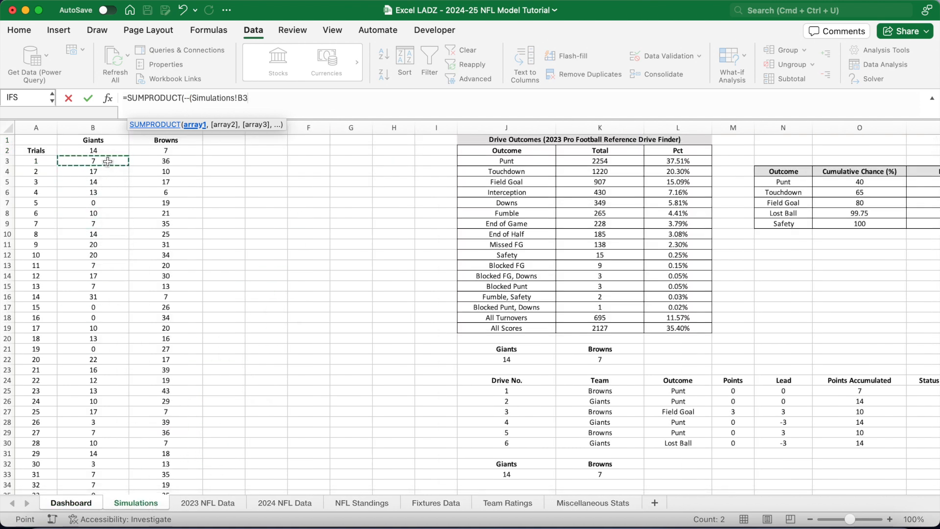
pyautogui.press('super+shift+Down')
pyautogui.press('super+t')
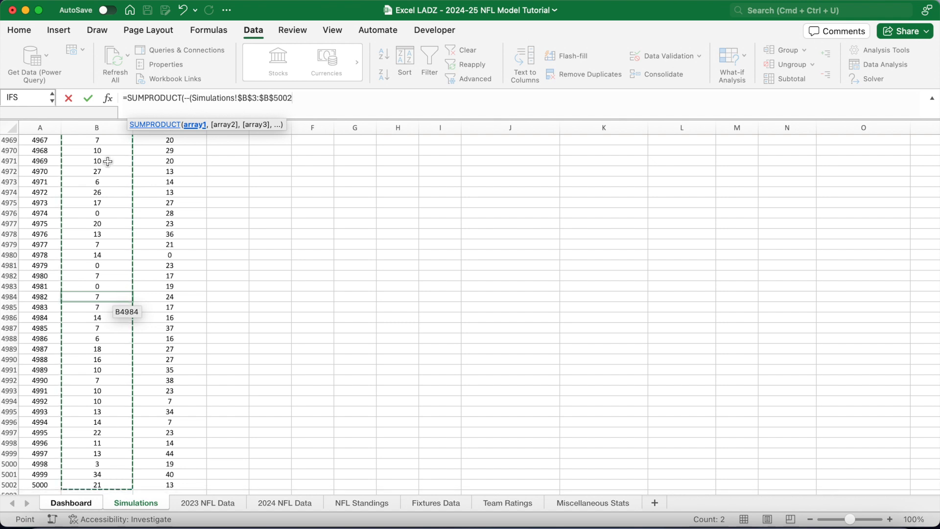
pyautogui.write('>')
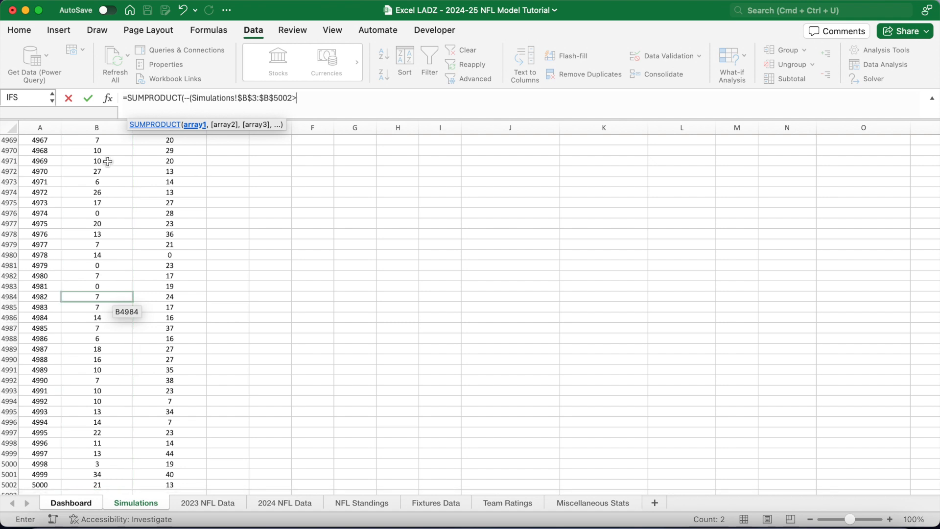
pyautogui.moveTo(293, 100); pyautogui.dragTo(192, 100)
pyautogui.press('super+c')
pyautogui.click(315, 96)
pyautogui.press('super+v')
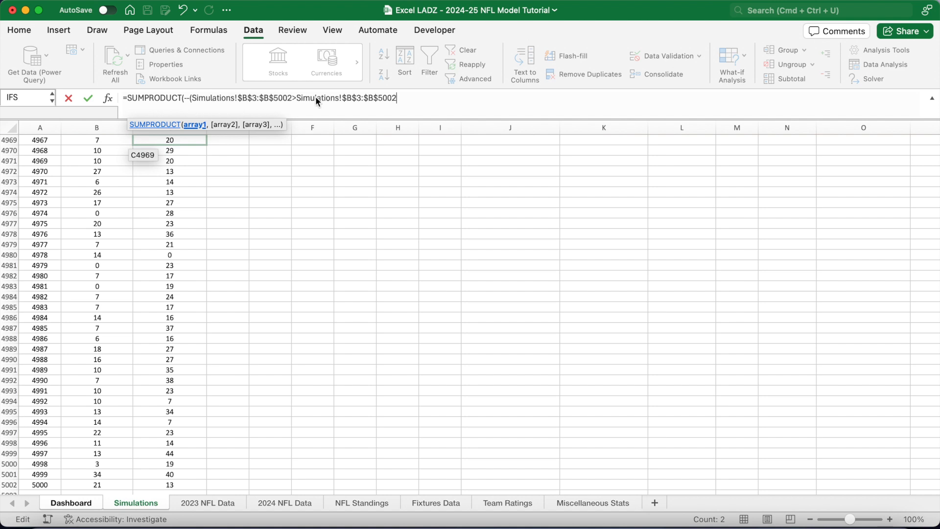
pyautogui.press('BackSpace')
pyautogui.write('C')
pyautogui.write('))')
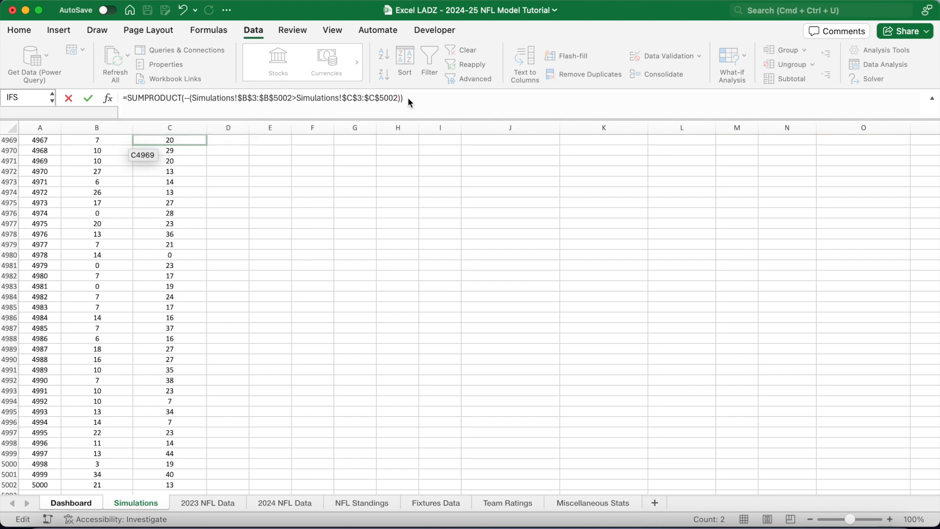
pyautogui.press('Return')
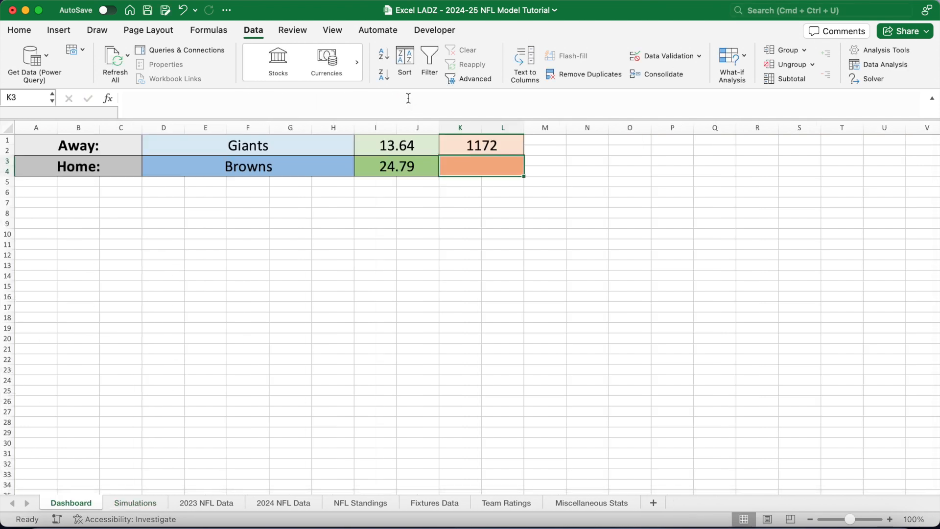
# Step: Divide the Giants' win-count formula in K1 by 5000 to turn it into a win probability
pyautogui.click(469, 142)
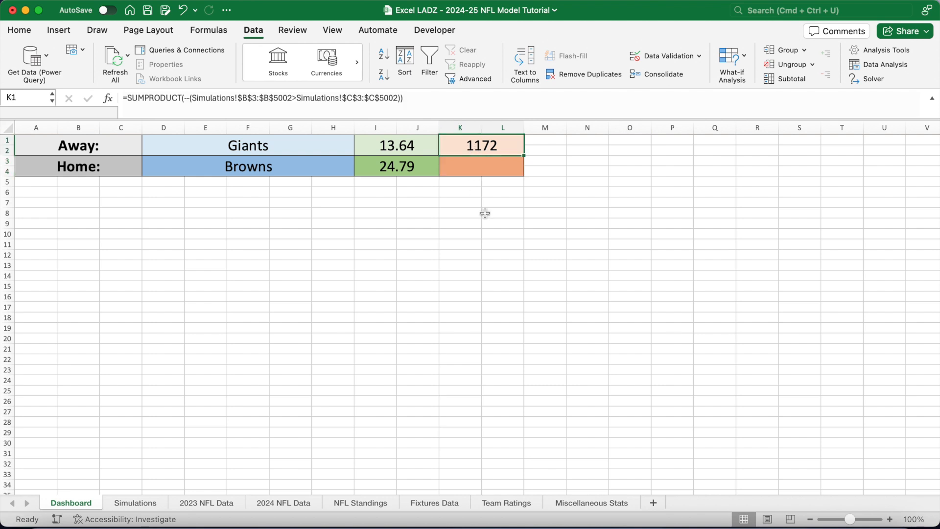
pyautogui.click(437, 104)
pyautogui.write('/5000')
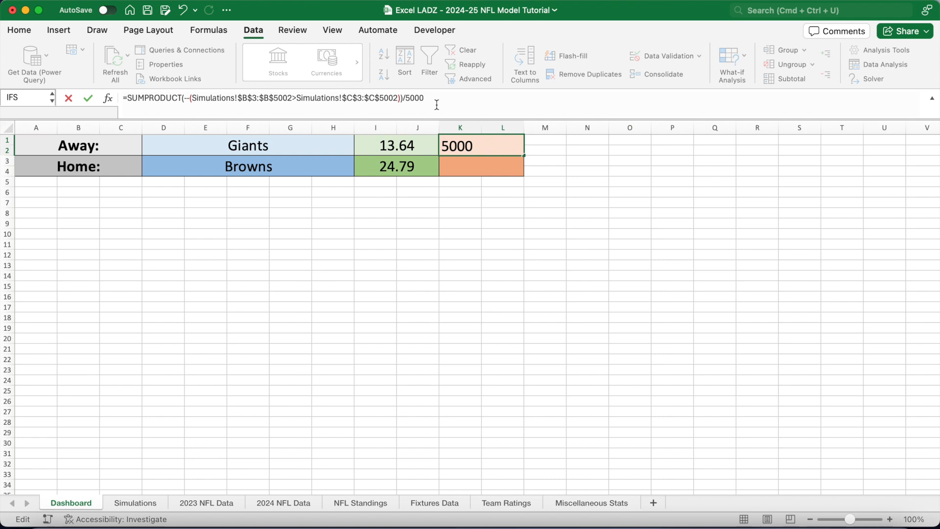
pyautogui.press('Return')
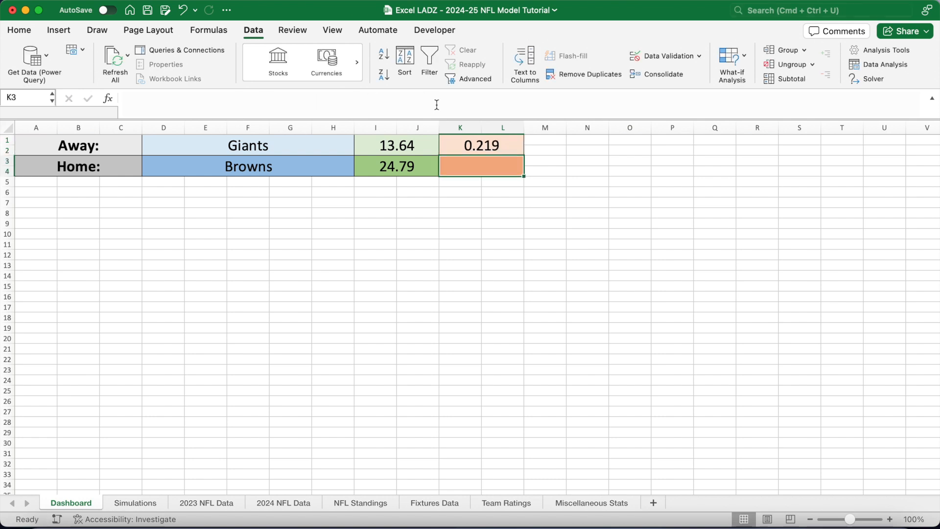
# Step: Format the Giants' win probability in K1 as a percentage with two decimal places
pyautogui.click(455, 143)
pyautogui.click(29, 33)
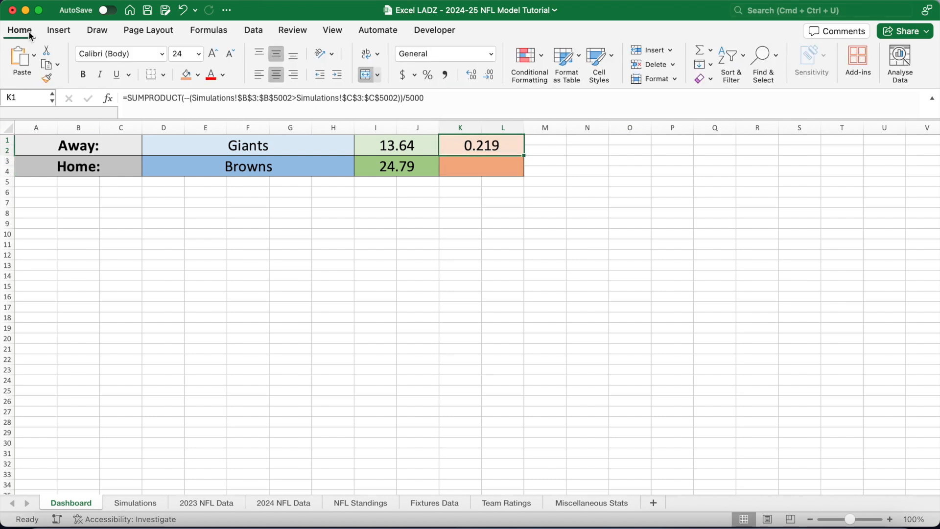
pyautogui.click(428, 75)
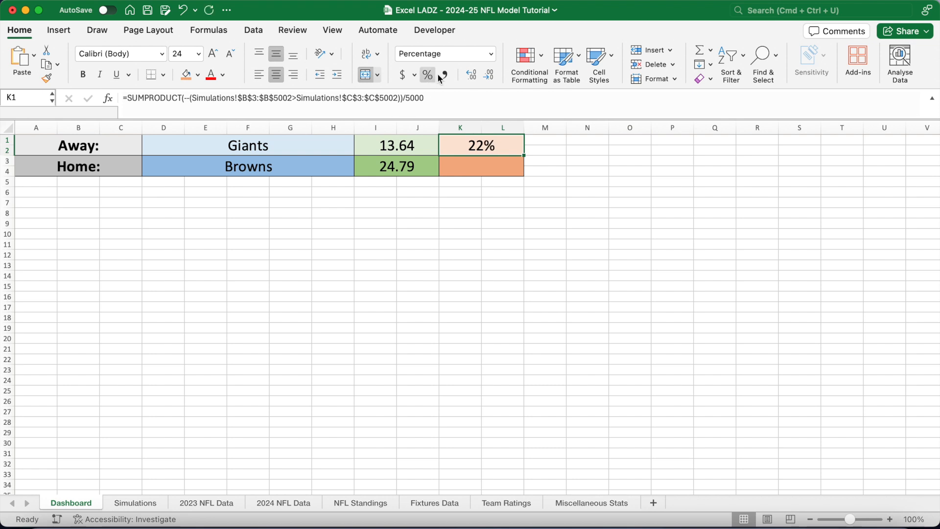
pyautogui.click(473, 74)
pyautogui.click(473, 73)
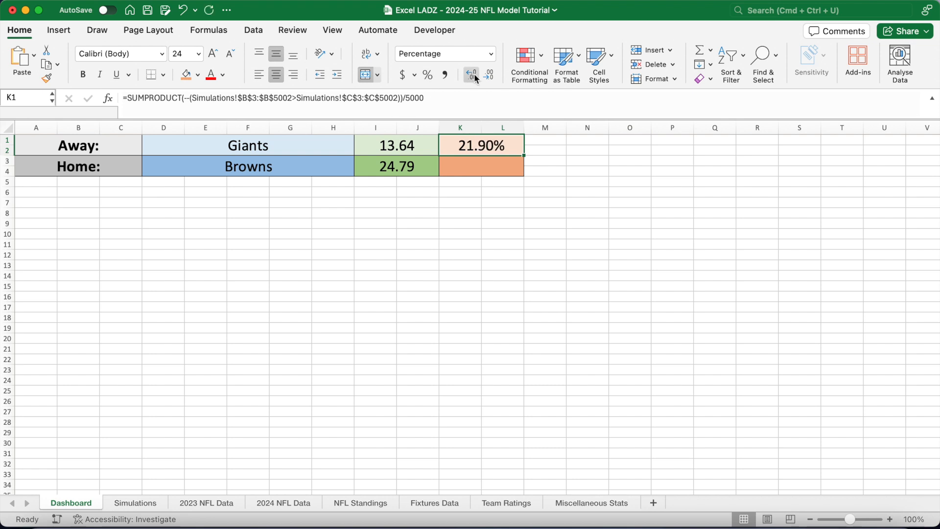
# Step: Recalculate the workbook repeatedly to examine how the Giants' win probability varies between simulation runs
pyautogui.click(549, 160)
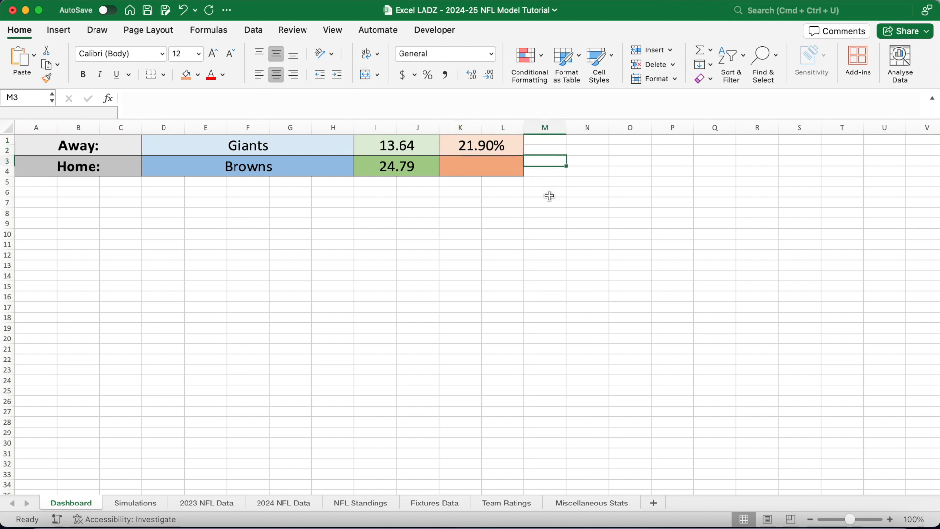
pyautogui.click(502, 148)
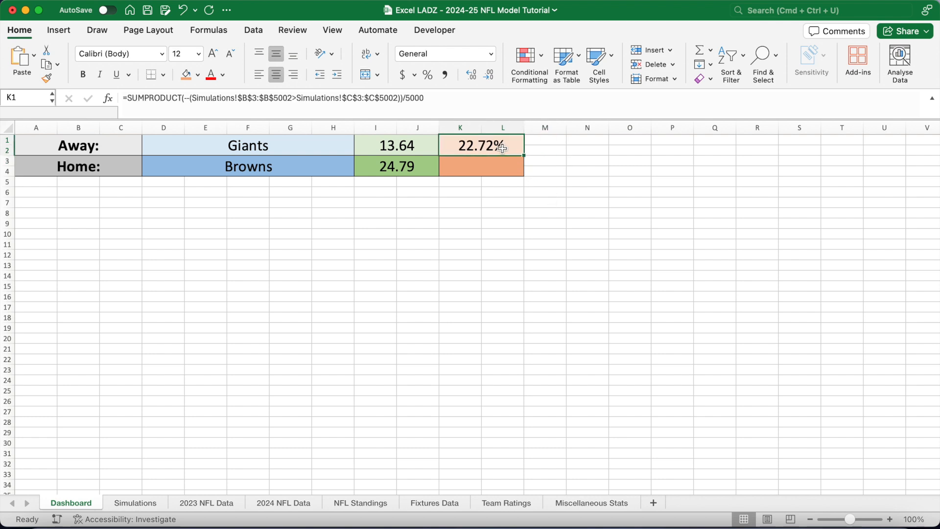
pyautogui.click(548, 165)
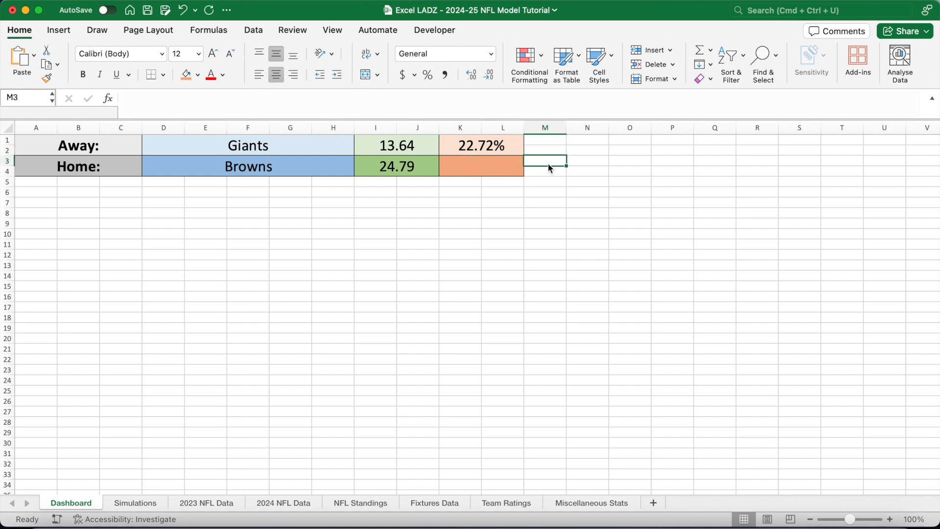
pyautogui.press('F9')
pyautogui.press('F9')
pyautogui.press('F9')
pyautogui.press('F9')
pyautogui.press('F9')
pyautogui.press('F9')
pyautogui.press('F9')
# Step: Copy the win probability formula from K1 into the Browns' cell K3 and restore that cell's darker orange fill
pyautogui.click(496, 142)
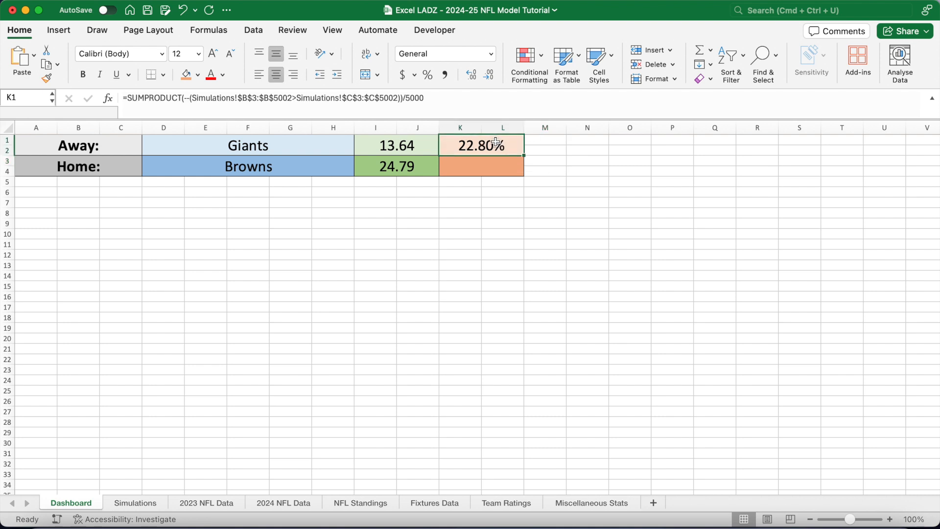
pyautogui.press('super+c')
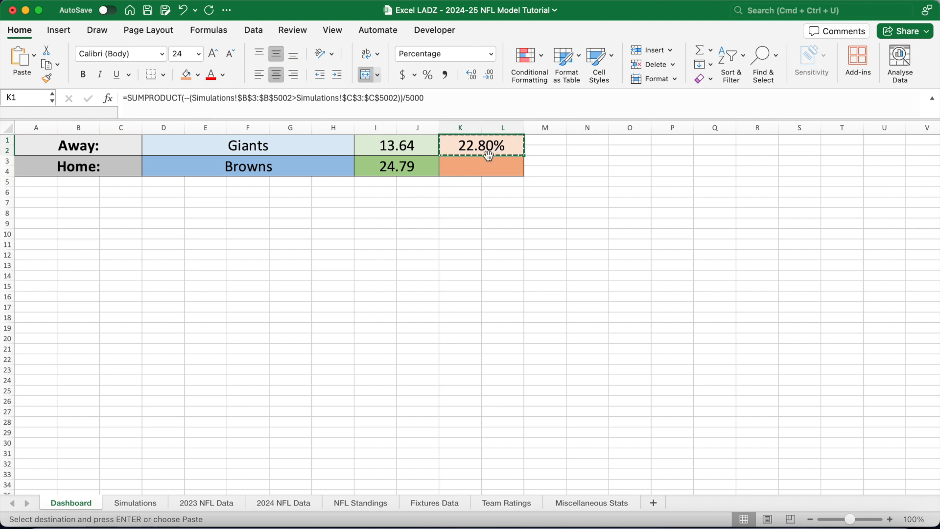
pyautogui.click(472, 164)
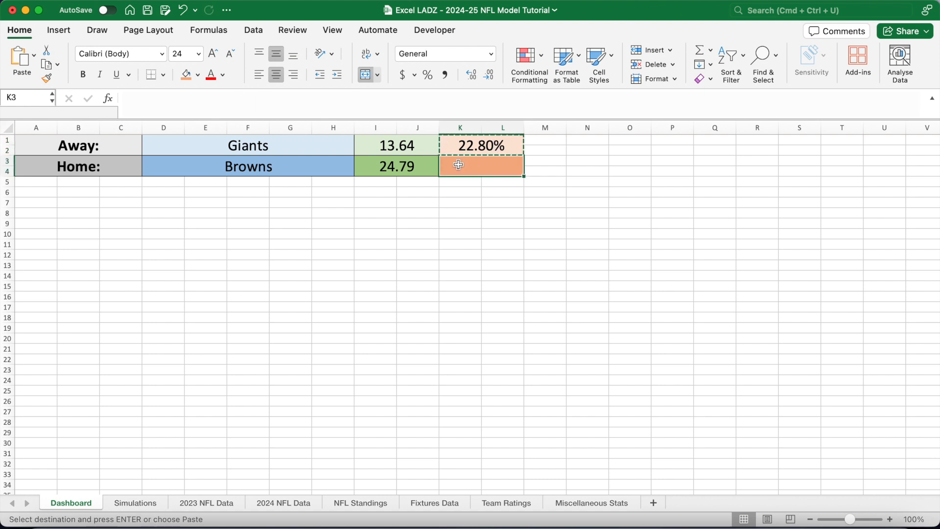
pyautogui.press('super+v')
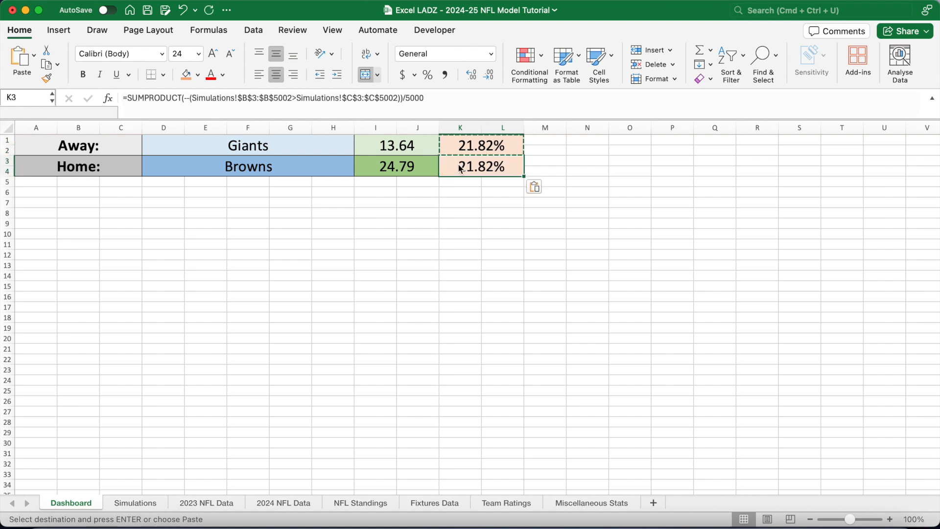
pyautogui.click(195, 80)
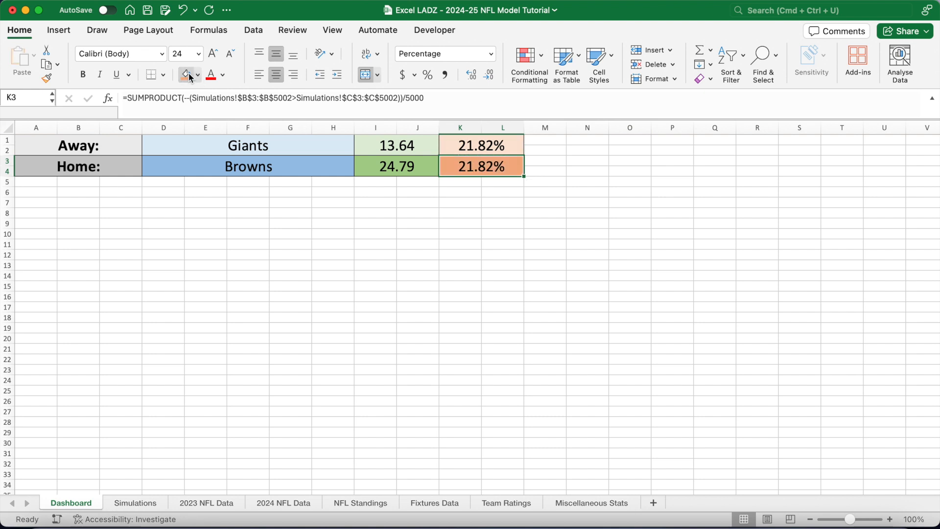
# Step: Change the comparison in K3's formula to less than so it calculates the Browns' win probability
pyautogui.click(296, 98)
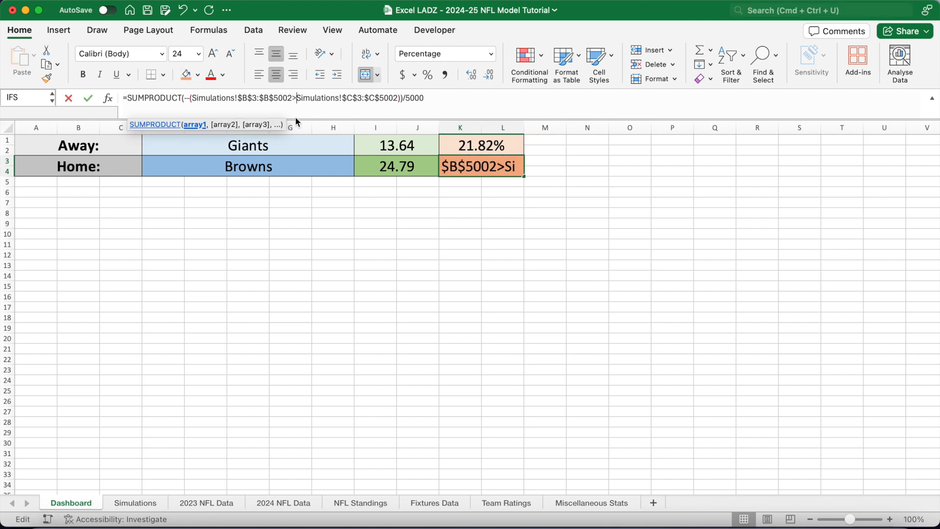
pyautogui.press('BackSpace')
pyautogui.write('<')
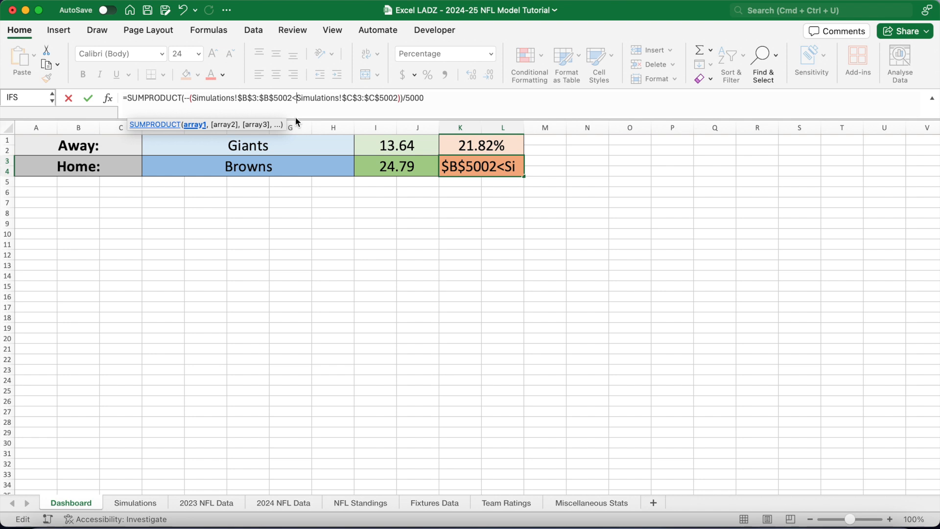
pyautogui.press('Return')
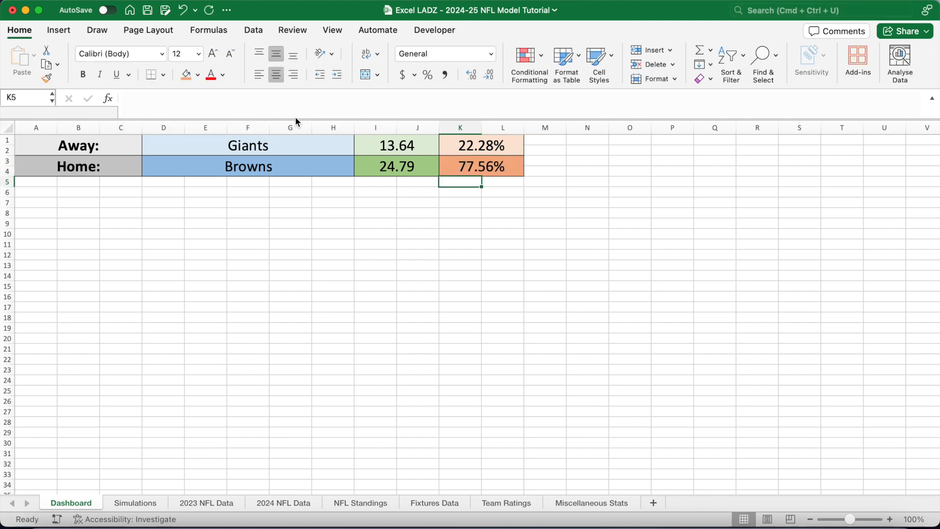
# Step: Check the sum of the two win probabilities in K1 and K3, and recalculate the simulations to compare results
pyautogui.click(481, 167)
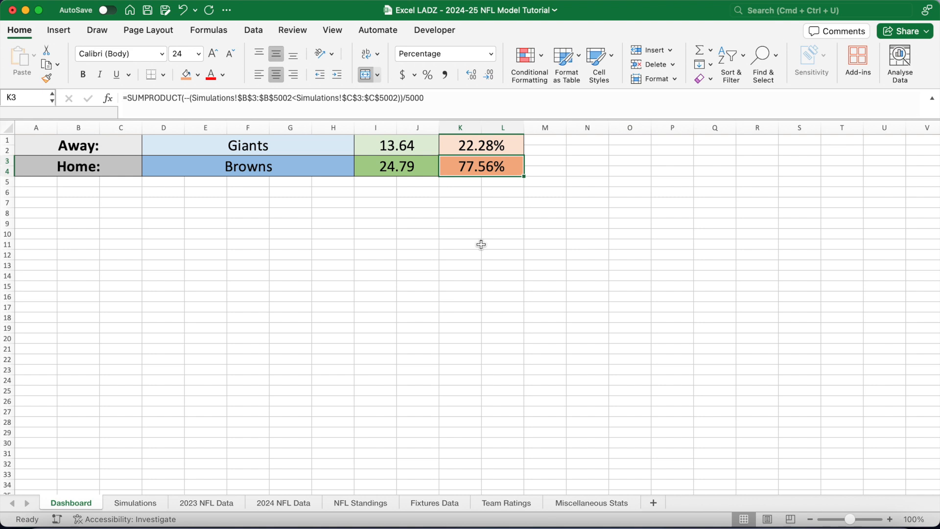
pyautogui.moveTo(495, 146); pyautogui.dragTo(494, 171)
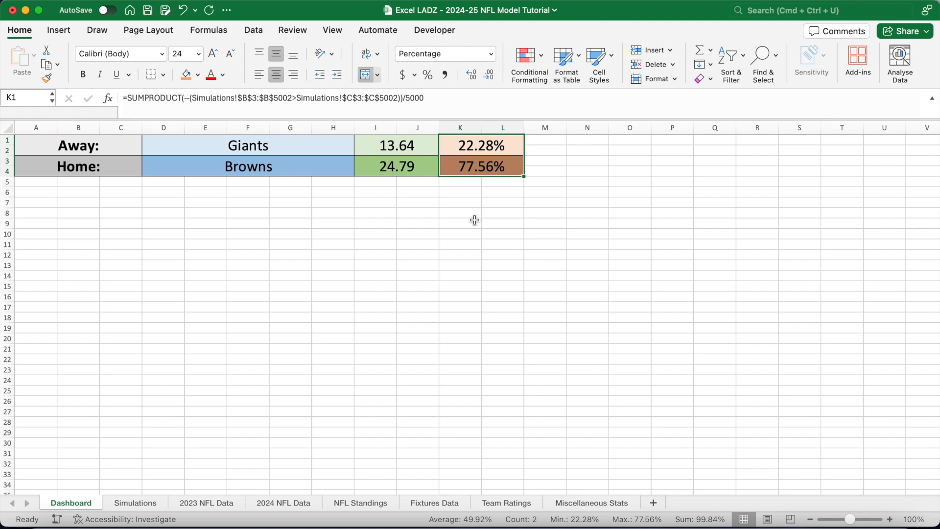
pyautogui.click(479, 171)
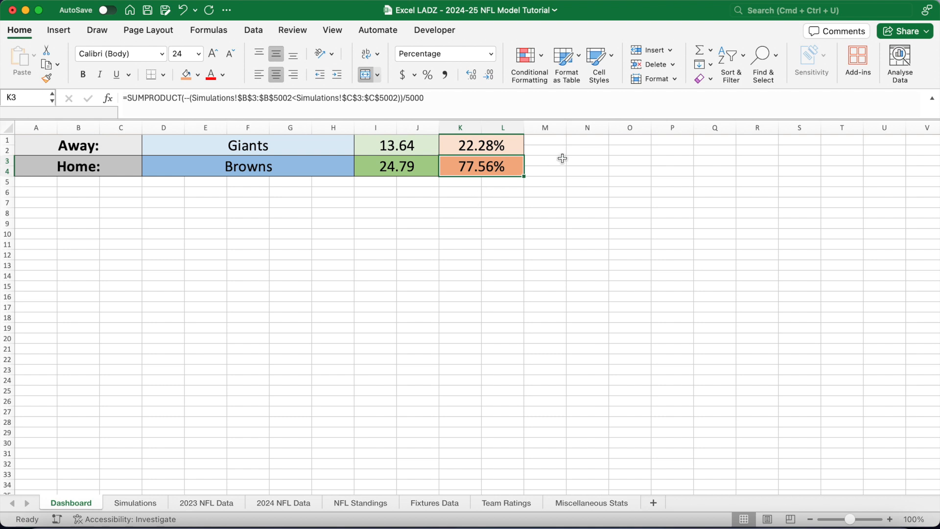
pyautogui.click(573, 147)
pyautogui.press('F9')
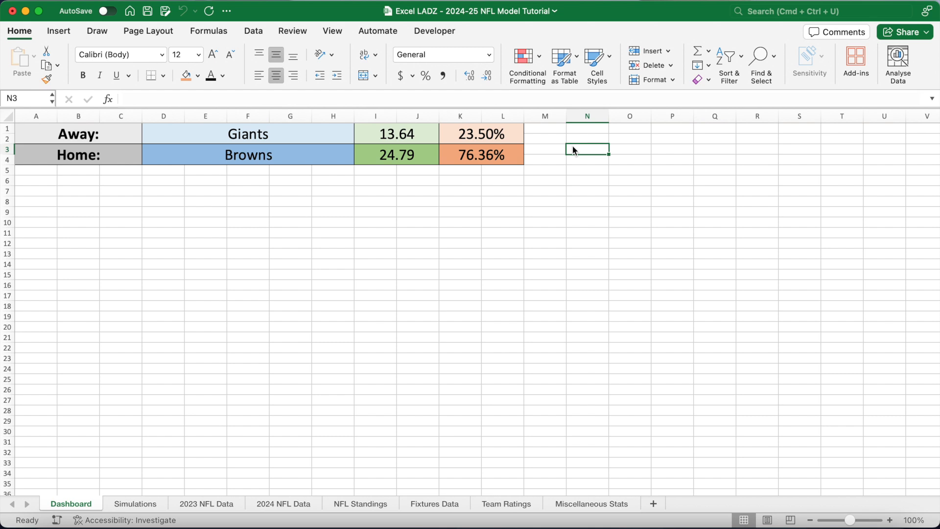
pyautogui.press('F9')
# Step: Set the away team to Ravens and review the expected scores and win probabilities for both teams
pyautogui.click(321, 131)
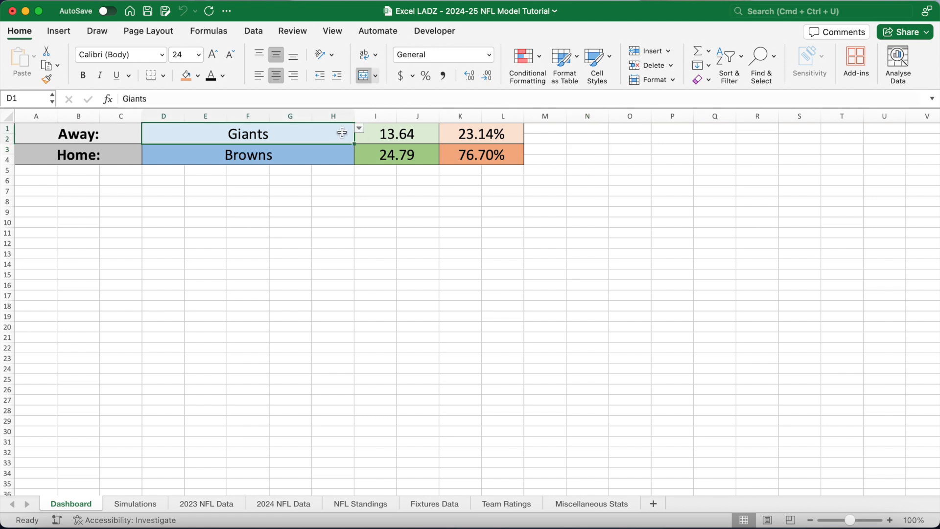
pyautogui.click(359, 130)
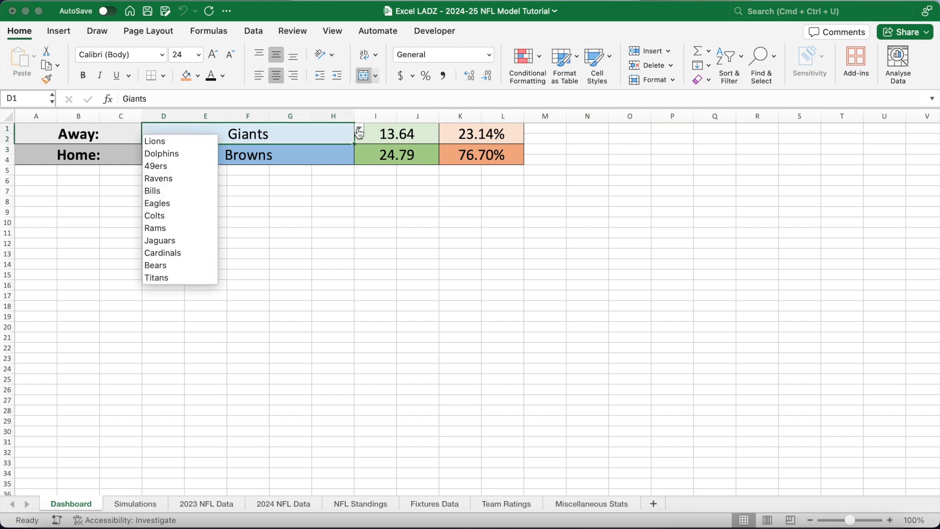
pyautogui.click(189, 177)
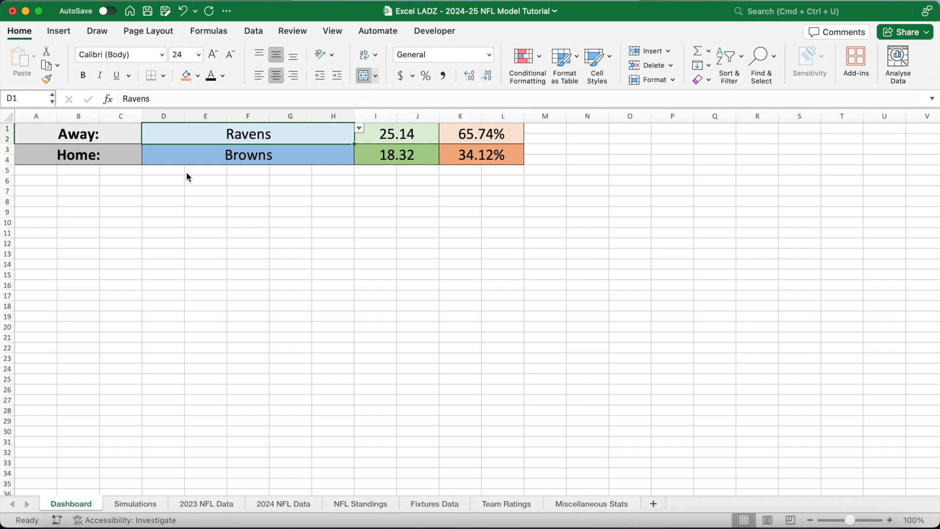
pyautogui.click(498, 136)
pyautogui.click(411, 140)
pyautogui.click(406, 153)
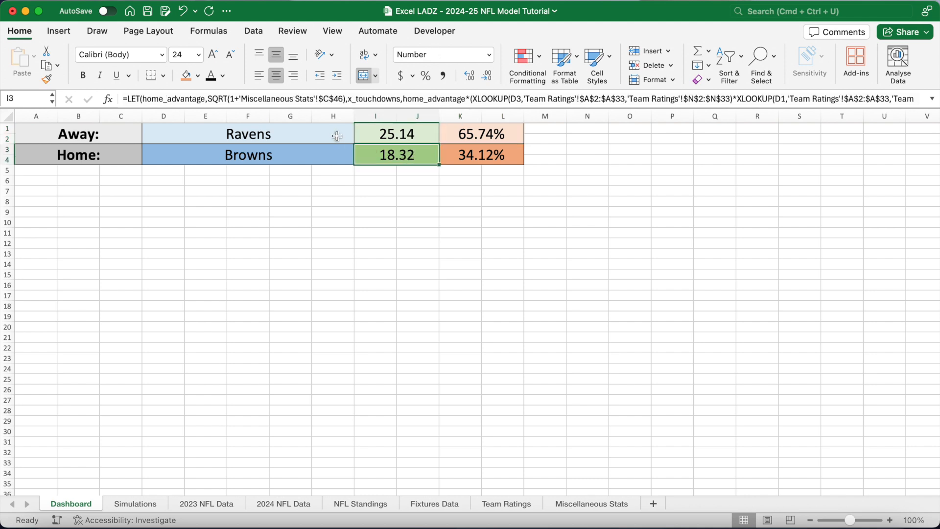
# Step: Set the away team in D1 back to Giants
pyautogui.click(337, 136)
pyautogui.write('Gian')
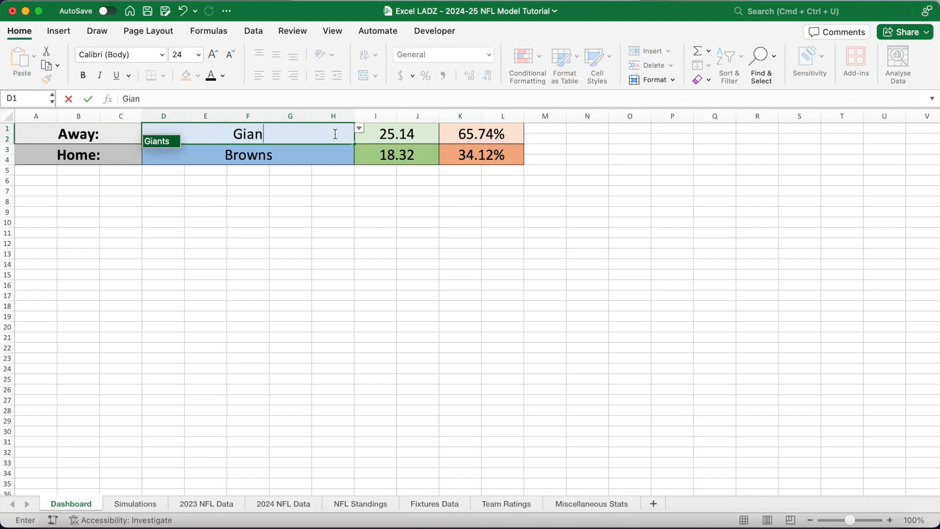
pyautogui.press('Return')
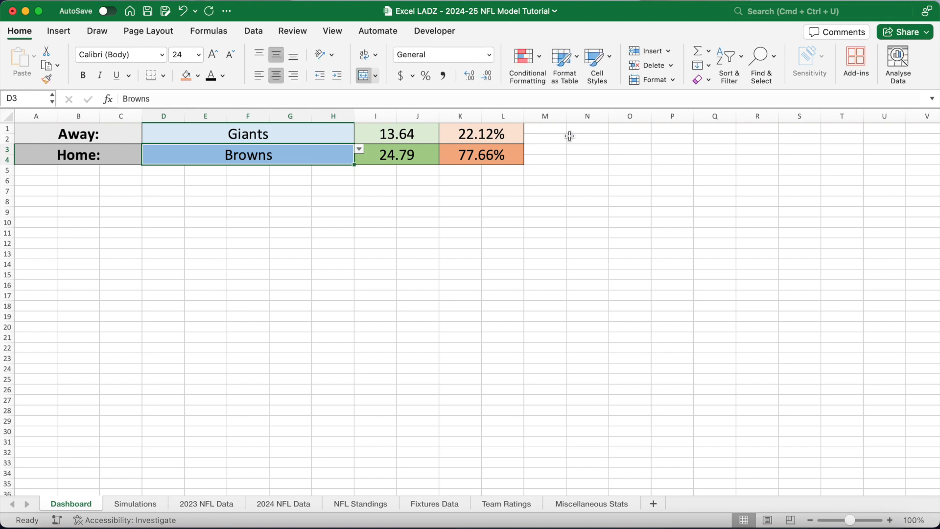
pyautogui.click(581, 148)
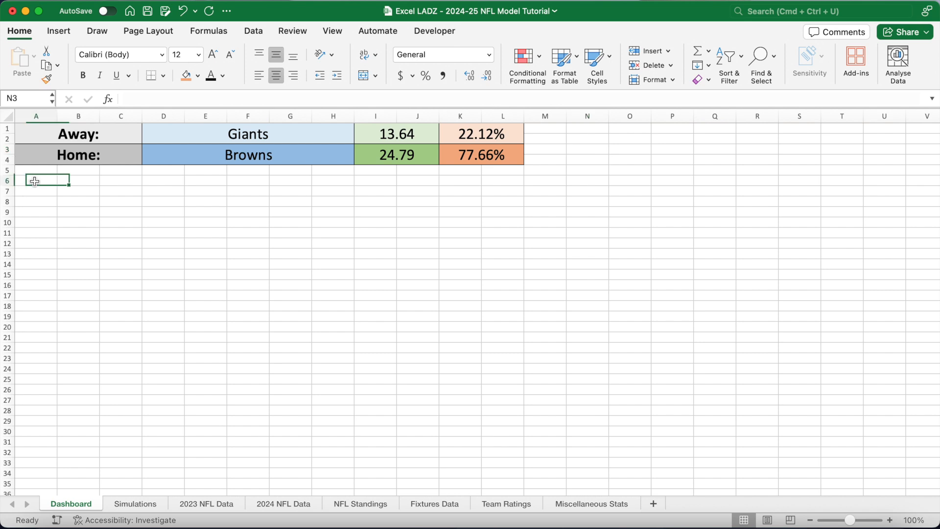
# Step: Create a Markets header merged across A6:L6 in bold, size 18, with a light grey fill
pyautogui.moveTo(31, 180); pyautogui.dragTo(505, 179)
pyautogui.click(198, 55)
pyautogui.click(189, 176)
pyautogui.click(198, 75)
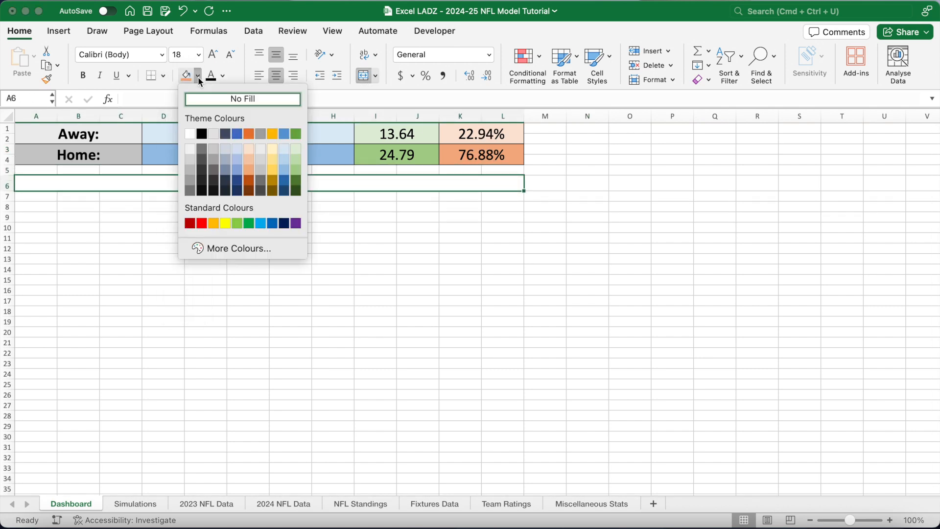
pyautogui.click(216, 133)
pyautogui.press('super+b')
pyautogui.write('Markets')
pyautogui.press('Return')
pyautogui.click(167, 182)
# Step: Create a bold Spread subheader merged across A8:H8 with a light gold fill
pyautogui.moveTo(37, 207); pyautogui.dragTo(333, 207)
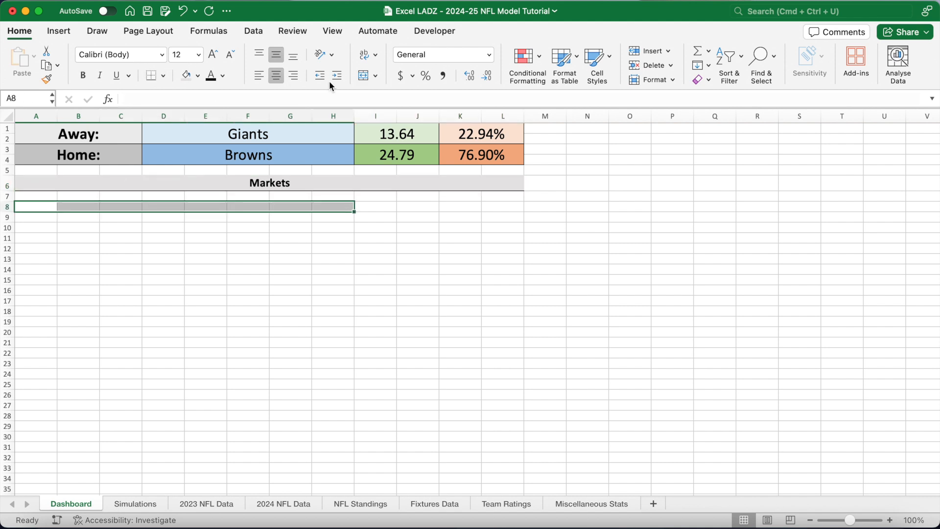
pyautogui.click(198, 76)
pyautogui.click(272, 159)
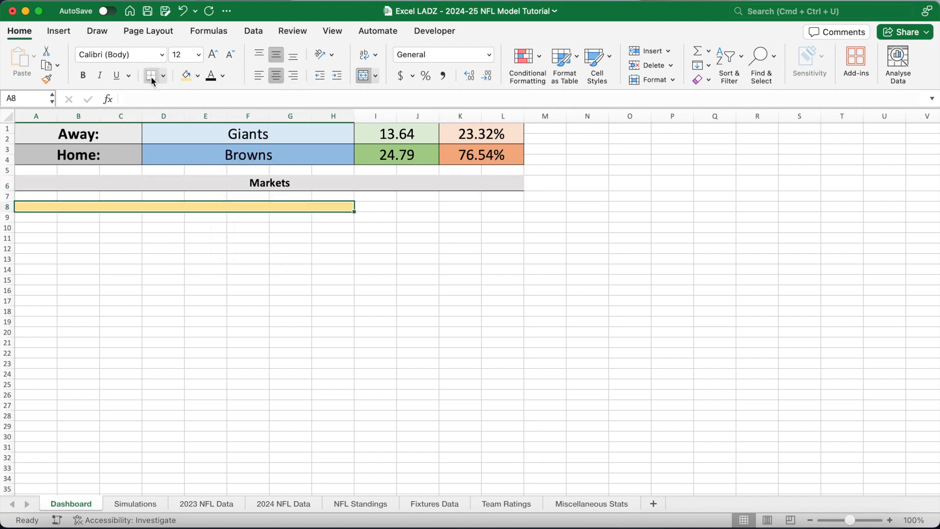
pyautogui.press('super+b')
pyautogui.write('Spread')
pyautogui.press('Return')
# Step: Copy the Spread subheader to A13 and A18 and retitle the copies Moneyline and Total Points
pyautogui.click(137, 206)
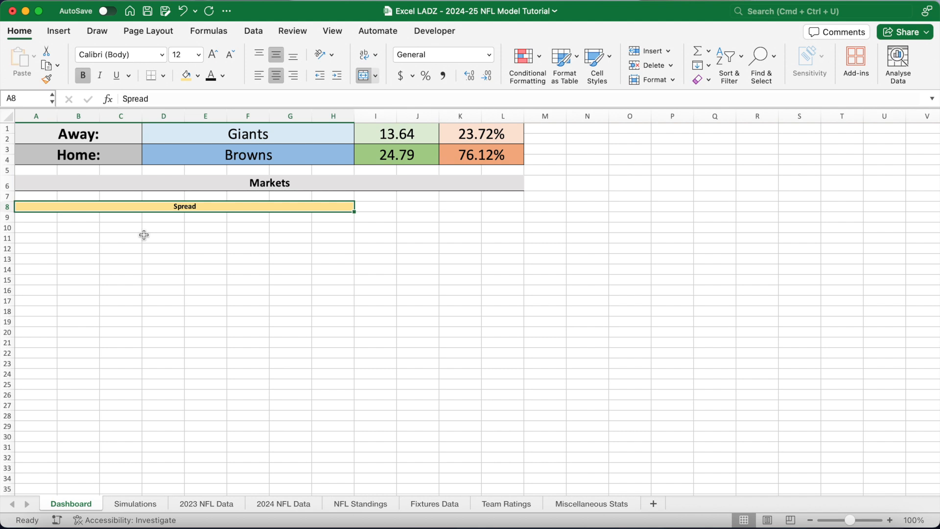
pyautogui.press('super+c')
pyautogui.click(44, 257)
pyautogui.press('super+v')
pyautogui.click(34, 312)
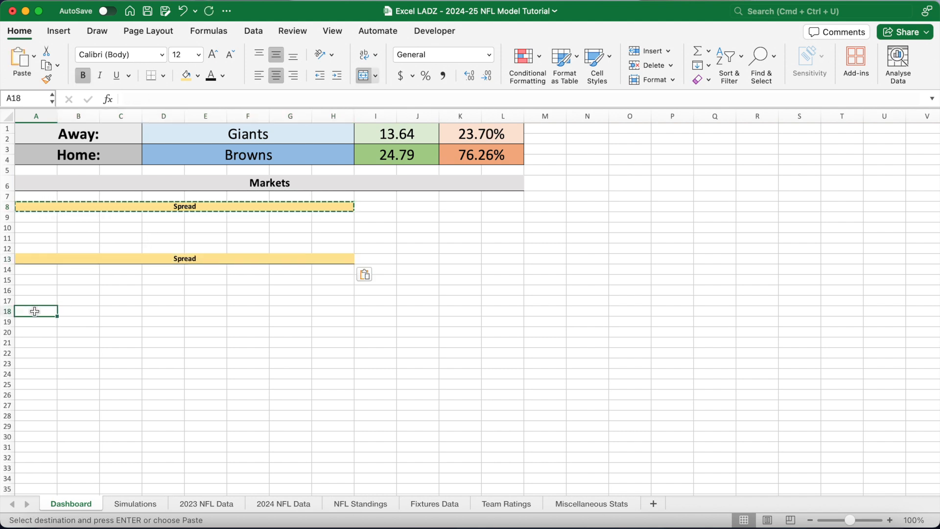
pyautogui.press('super+v')
pyautogui.click(130, 260)
pyautogui.write('Moneyline')
pyautogui.click(157, 313)
pyautogui.write('Total Points')
pyautogui.press('Return')
# Step: Enter the column headings Team, Spread, Probability and Odds in A9:D9 under the Spread subheader
pyautogui.click(48, 219)
pyautogui.write('Team')
pyautogui.press('Tab')
pyautogui.write('Spread')
pyautogui.press('Tab')
pyautogui.write('Probabili')
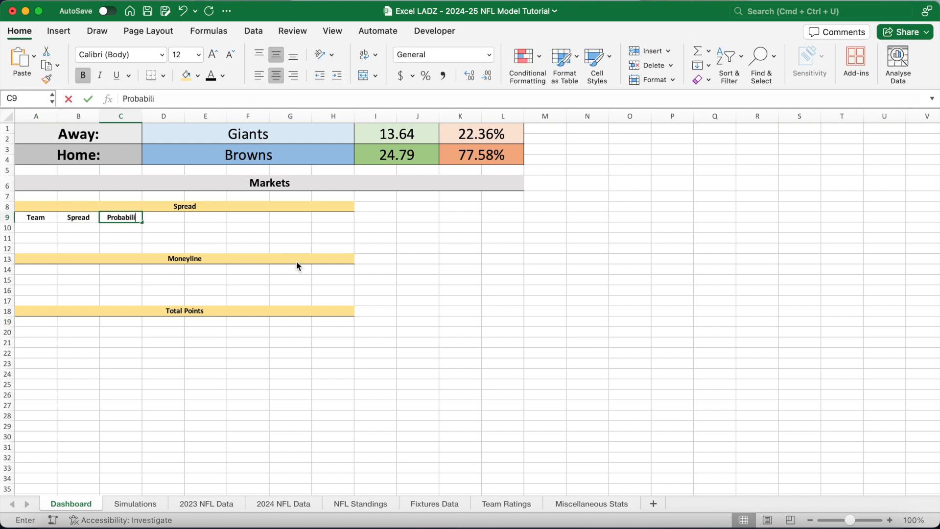
pyautogui.write('ty')
pyautogui.press('Tab')
pyautogui.write('Odds')
pyautogui.press('Return')
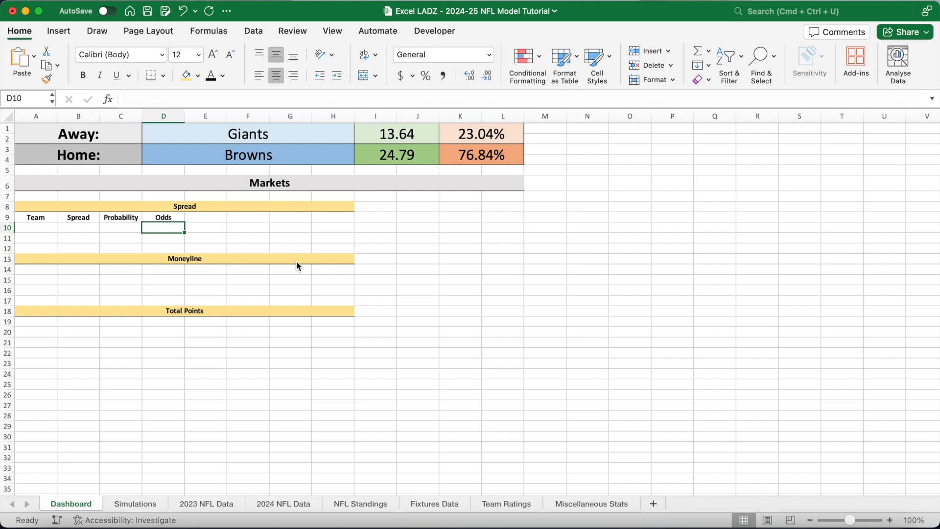
pyautogui.moveTo(36, 227); pyautogui.dragTo(163, 239)
# Step: Merge cells O1:P2 and set their font size to 24
pyautogui.click(633, 130)
pyautogui.moveTo(633, 130); pyautogui.dragTo(675, 141)
pyautogui.click(364, 76)
pyautogui.click(198, 55)
pyautogui.click(186, 215)
# Step: Fill merged cell O1 with Light Grey, Background 2, Darker 10% and label it Odds: in bold
pyautogui.click(198, 75)
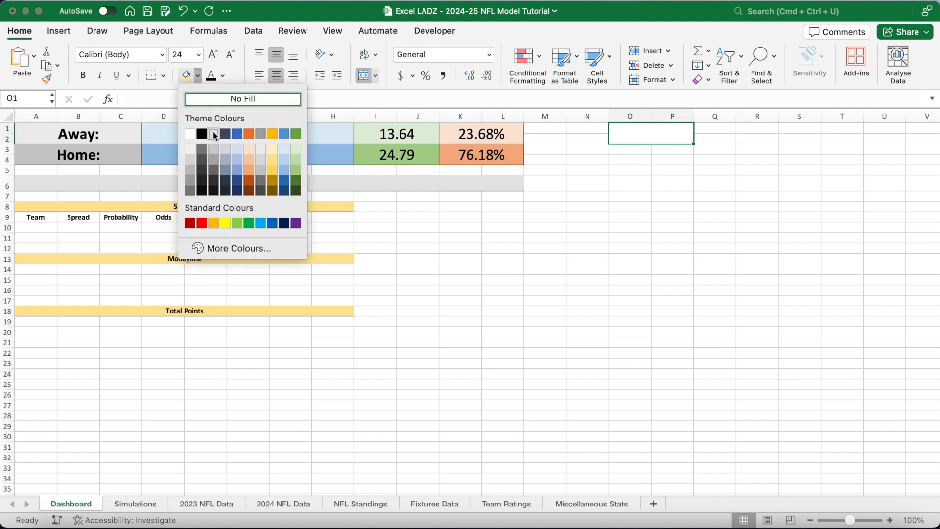
pyautogui.click(214, 134)
pyautogui.click(198, 75)
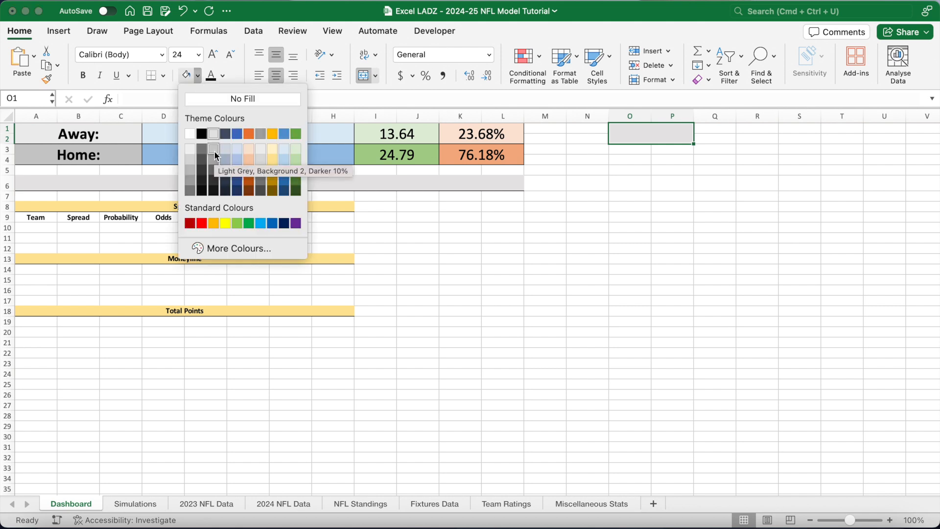
pyautogui.click(213, 151)
pyautogui.click(198, 75)
pyautogui.click(214, 151)
pyautogui.write('Odds:')
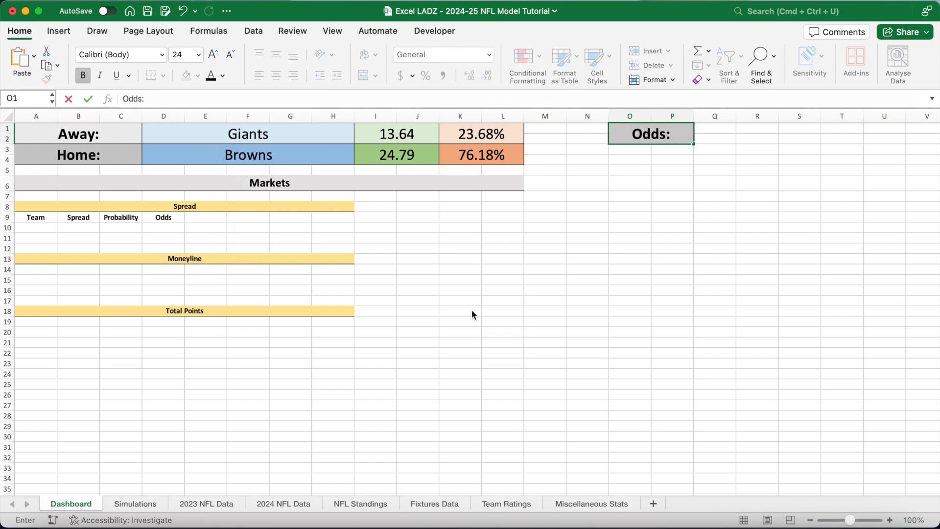
pyautogui.press('Tab')
# Step: Merge Q1:R2 with a light grey fill and add borders to the Odds label and this cell
pyautogui.moveTo(718, 128); pyautogui.dragTo(758, 140)
pyautogui.click(363, 76)
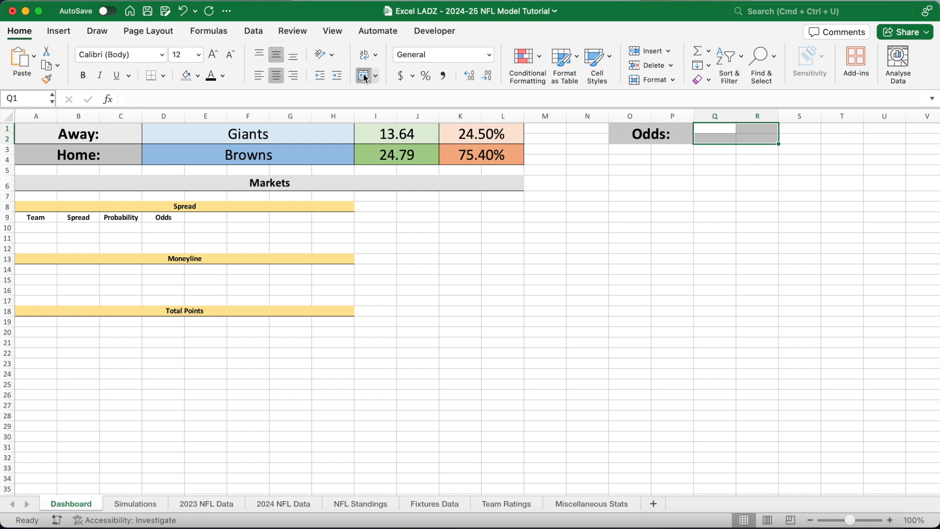
pyautogui.click(198, 75)
pyautogui.click(214, 136)
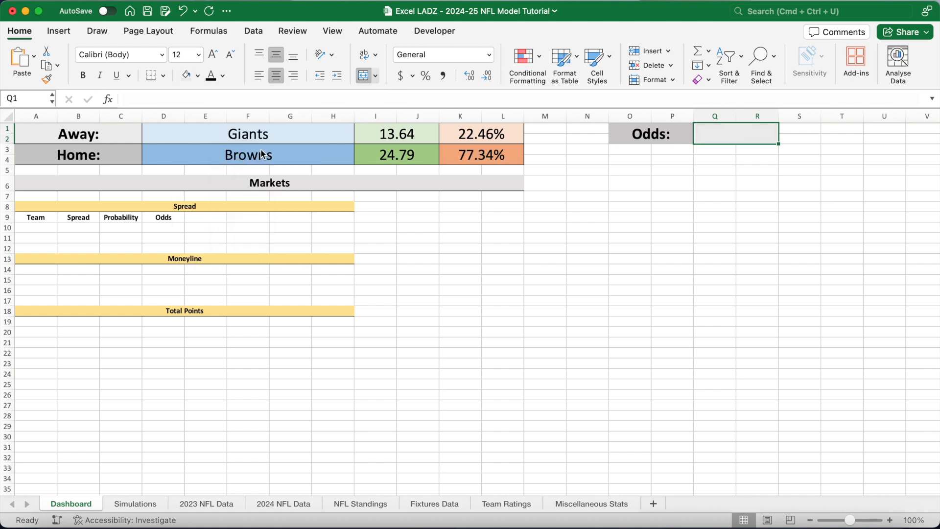
pyautogui.moveTo(641, 142); pyautogui.dragTo(756, 139)
pyautogui.click(163, 75)
pyautogui.click(176, 166)
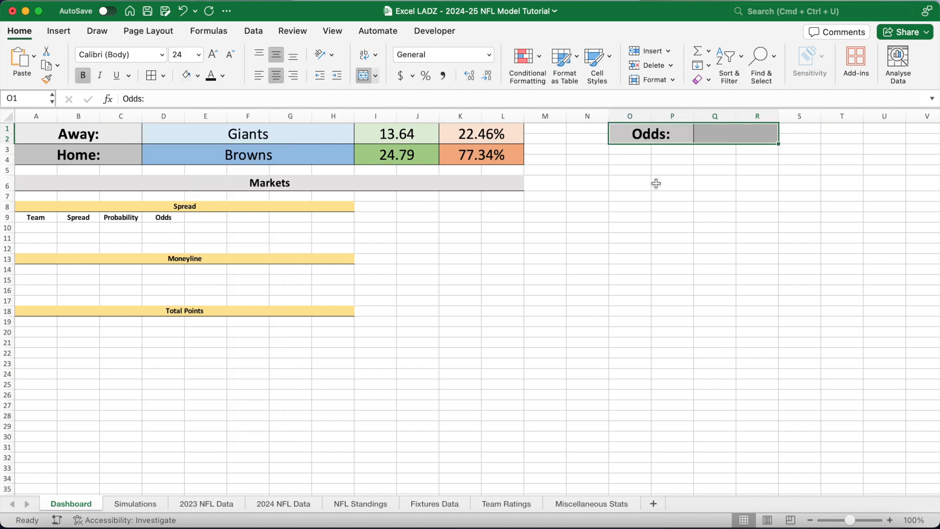
# Step: Add list data validation to merged cell Q1 with the options American and Decimal
pyautogui.click(735, 134)
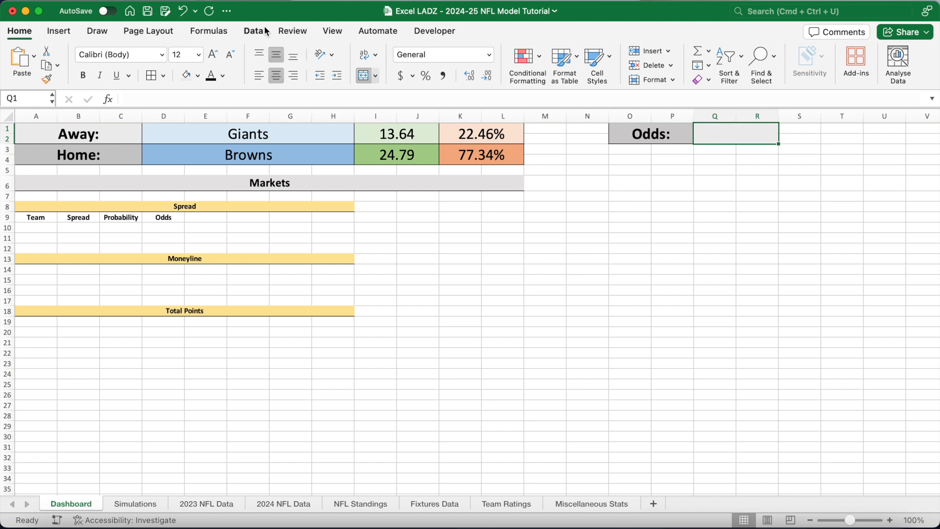
pyautogui.click(253, 32)
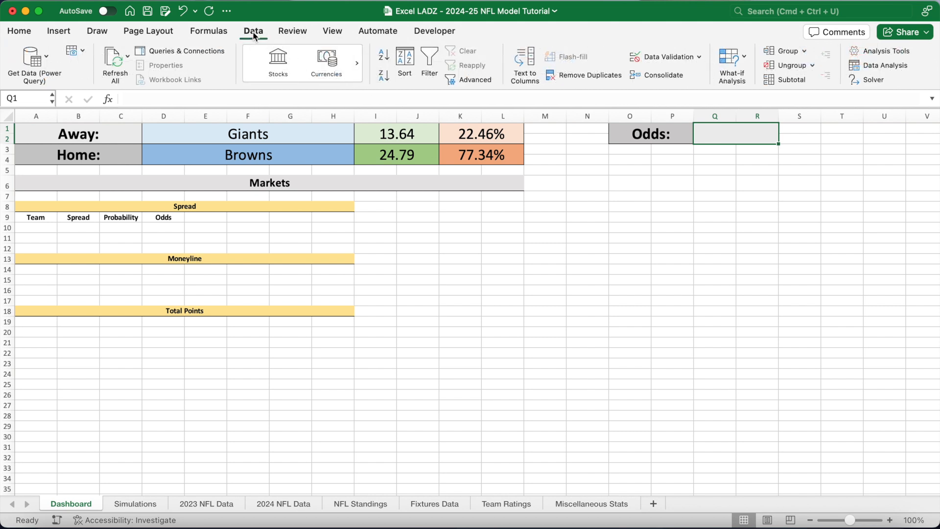
pyautogui.click(675, 56)
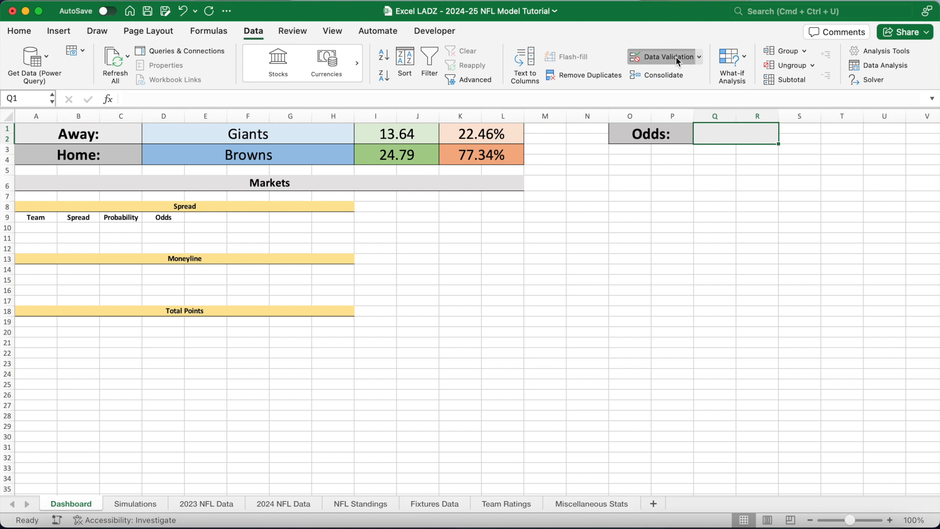
pyautogui.click(435, 153)
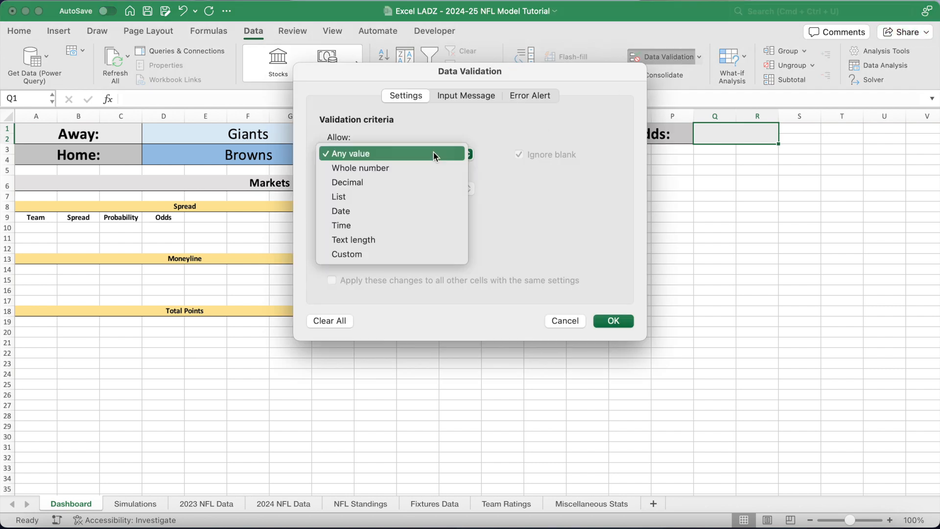
pyautogui.click(419, 197)
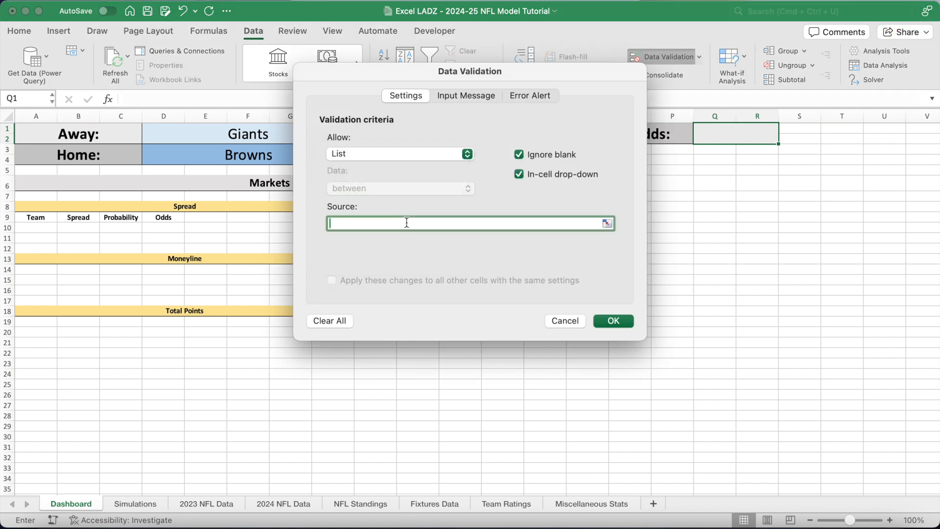
pyautogui.click(406, 223)
pyautogui.write('Americ')
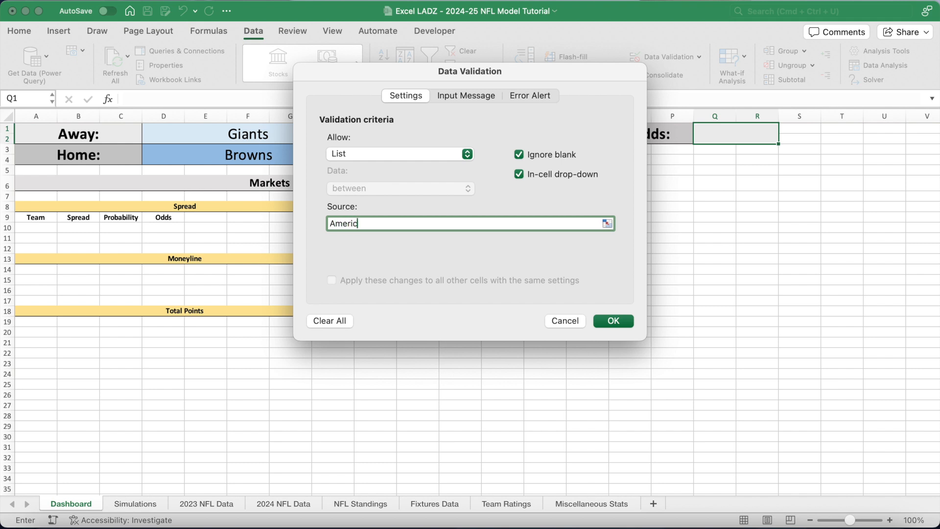
pyautogui.write('an, Decimal')
pyautogui.click(612, 322)
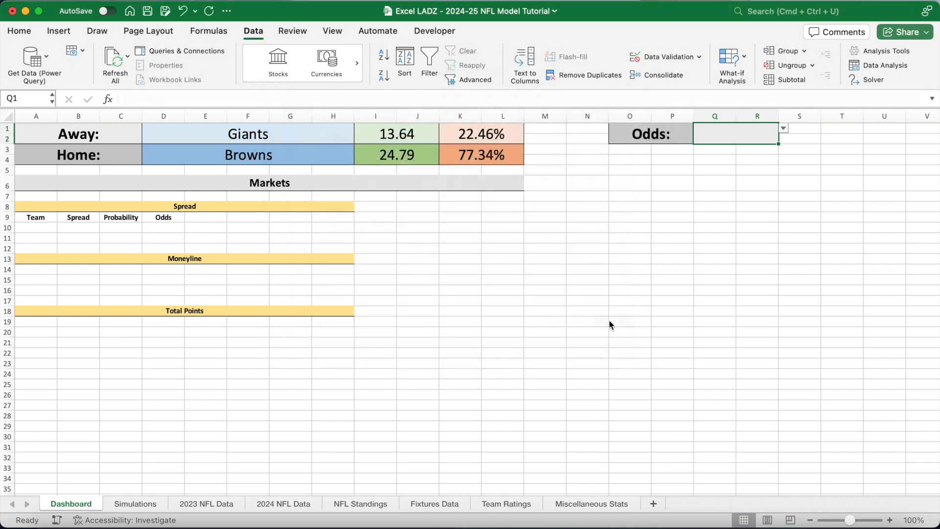
# Step: Choose Decimal from the odds list in Q1 and set the cell's font size to 24
pyautogui.click(783, 128)
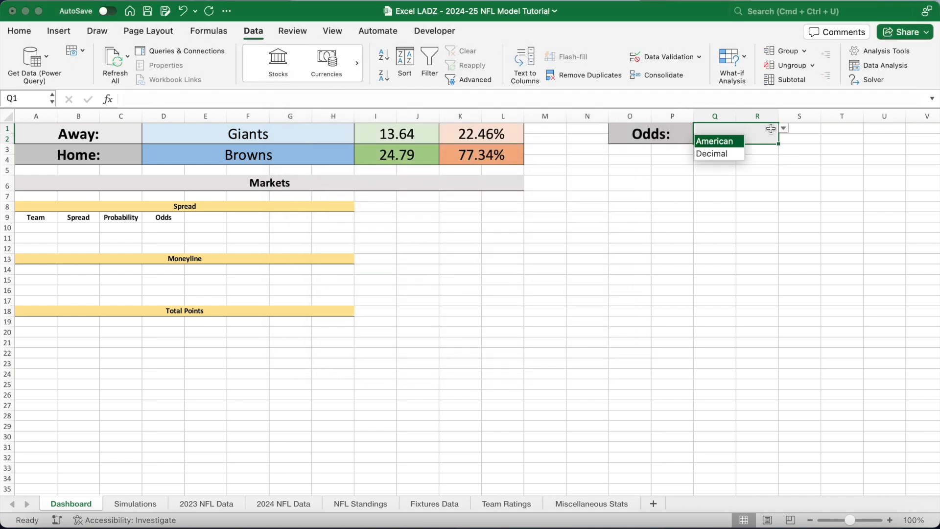
pyautogui.click(726, 153)
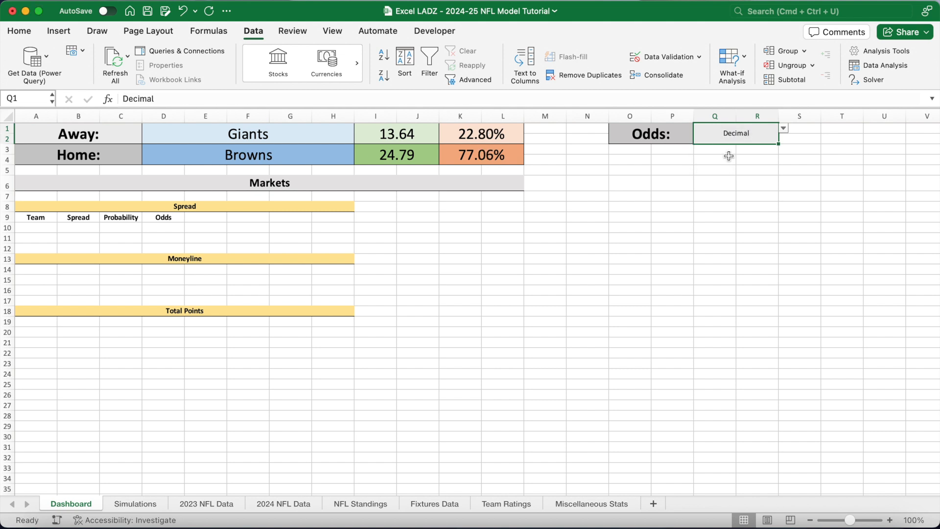
pyautogui.click(19, 32)
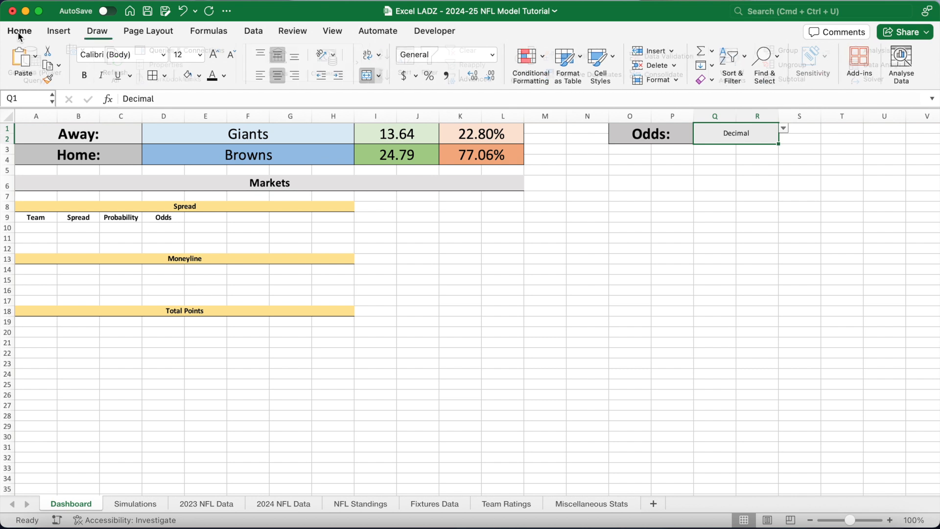
pyautogui.click(198, 55)
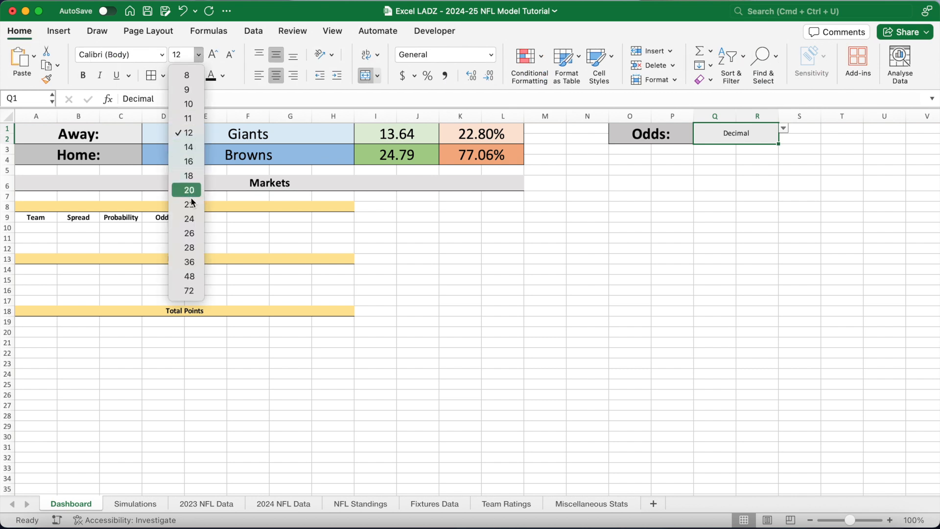
pyautogui.click(190, 216)
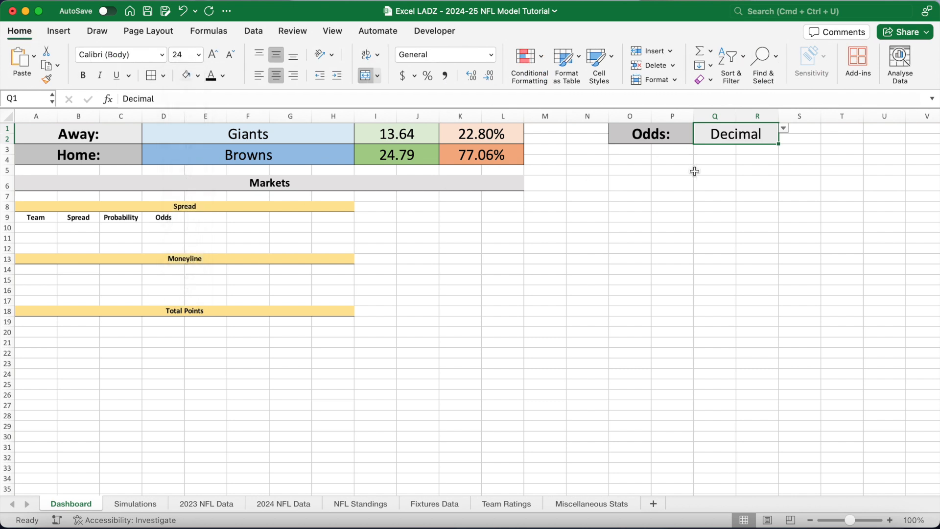
# Step: Switch the odds format in Q1 to American and widen column Q
pyautogui.write('Ameri')
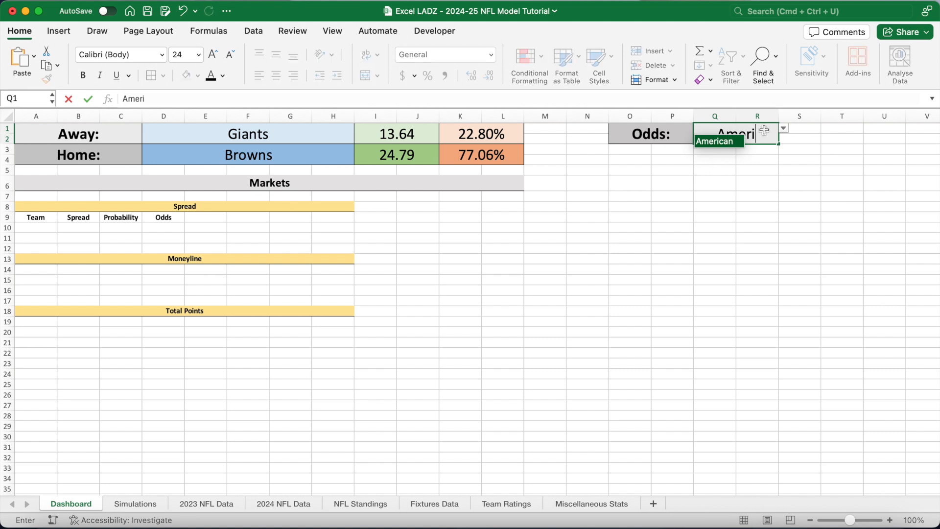
pyautogui.press('Return')
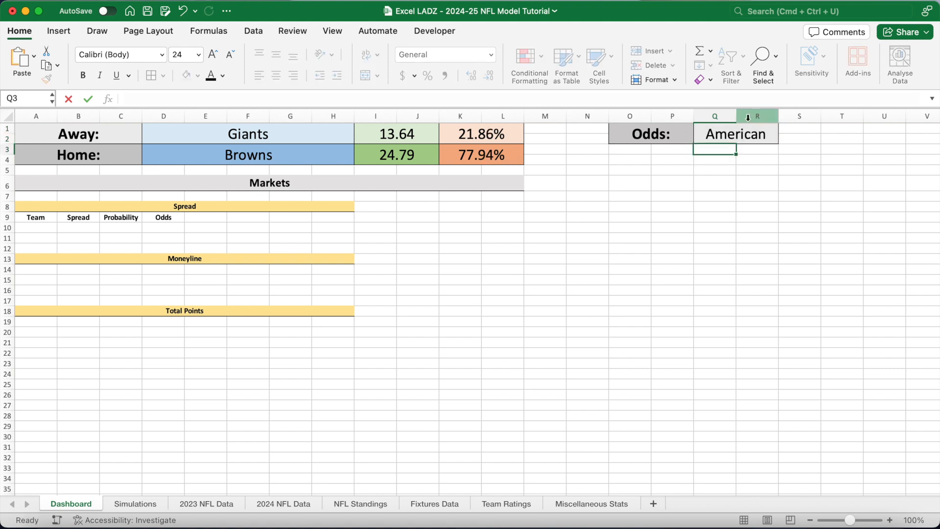
pyautogui.moveTo(736, 118); pyautogui.dragTo(771, 116)
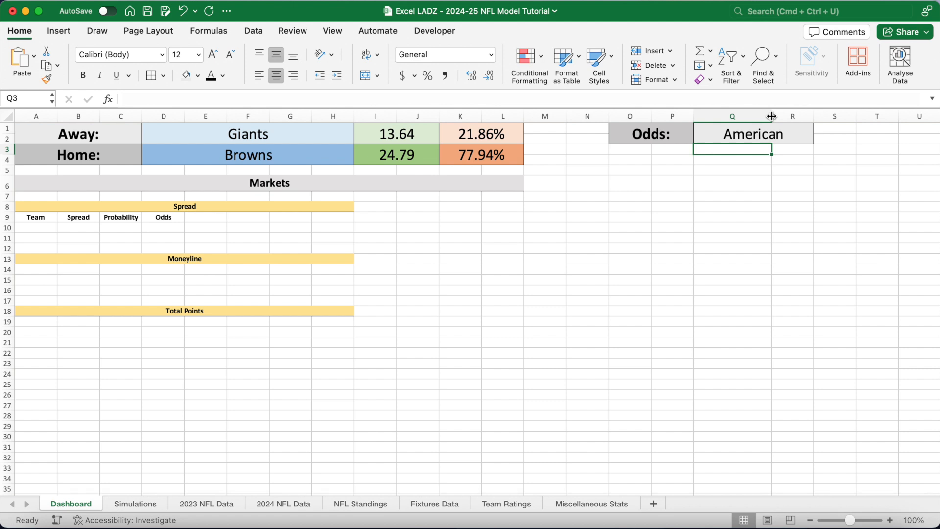
pyautogui.click(587, 237)
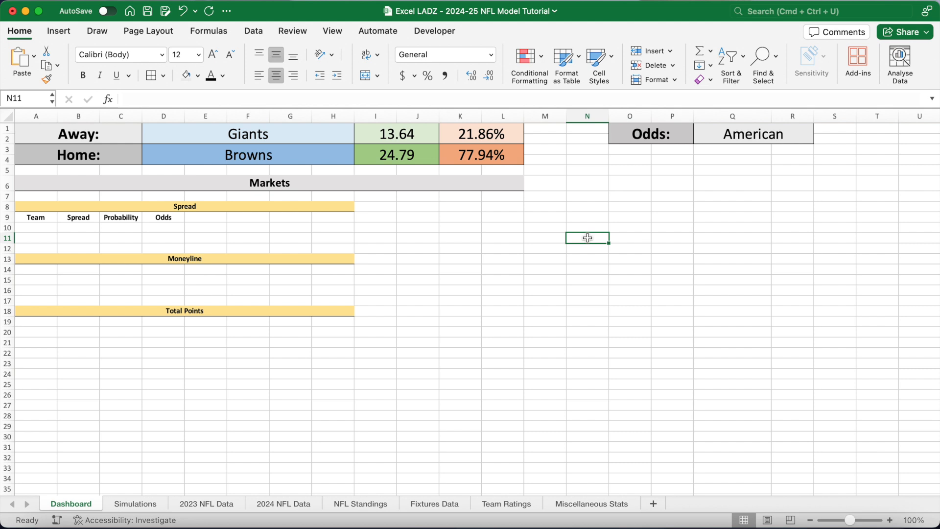
# Step: Widen column A to 17.33 and link A10 and A11 to the away and home teams in D1 and D3
pyautogui.click(39, 227)
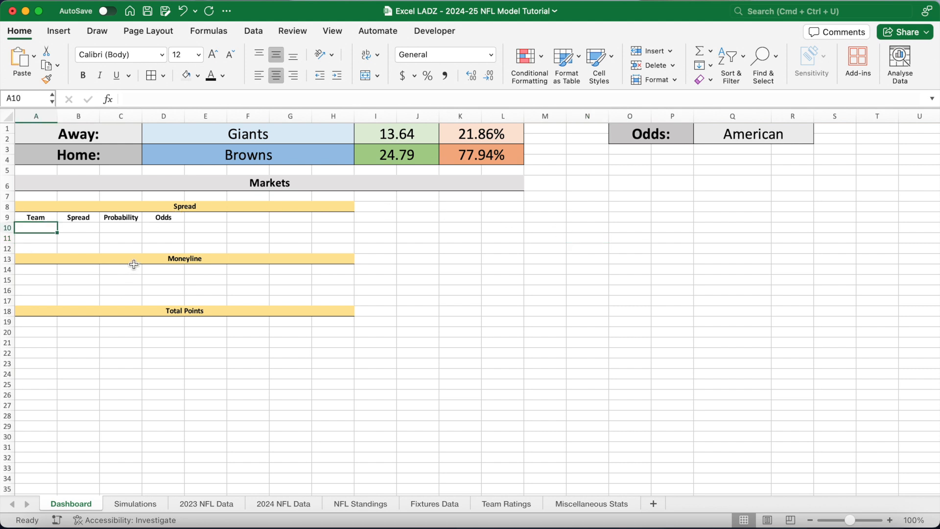
pyautogui.moveTo(58, 116); pyautogui.dragTo(87, 129)
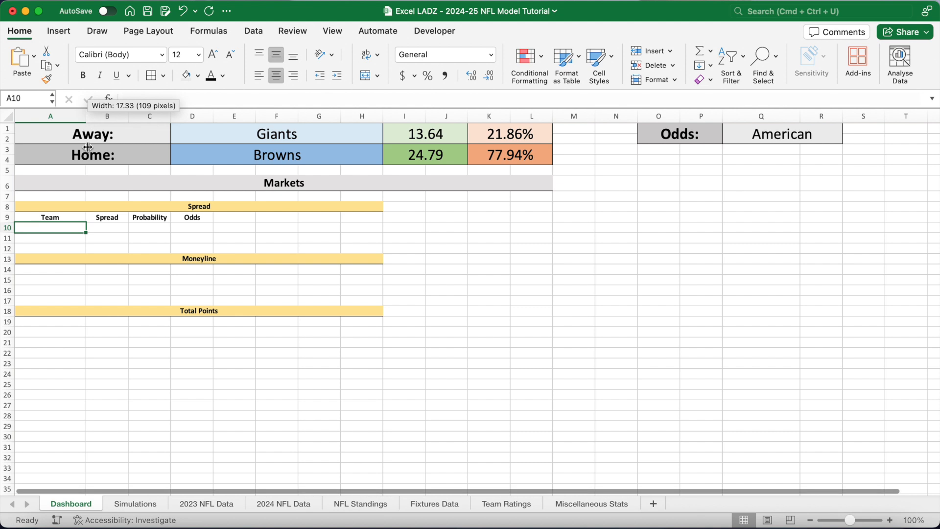
pyautogui.write('=')
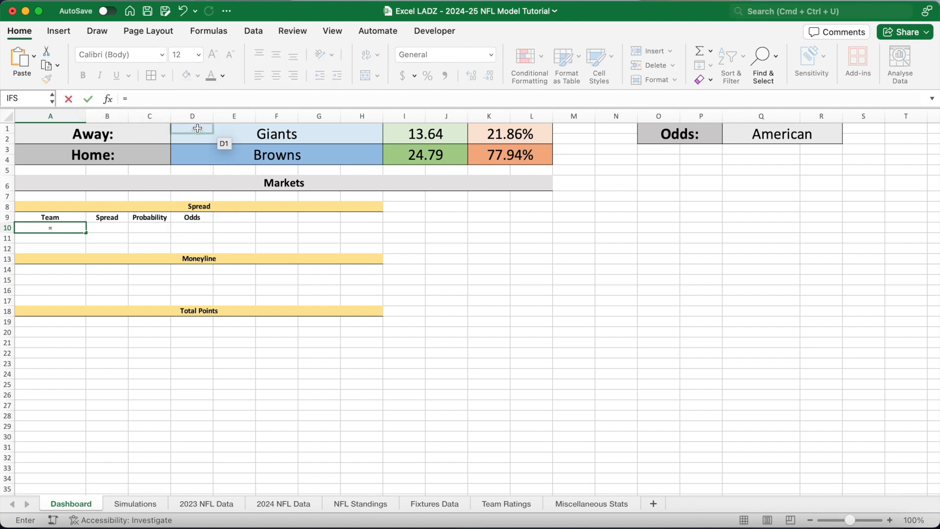
pyautogui.click(197, 129)
pyautogui.press('Return')
pyautogui.write('=')
pyautogui.click(191, 153)
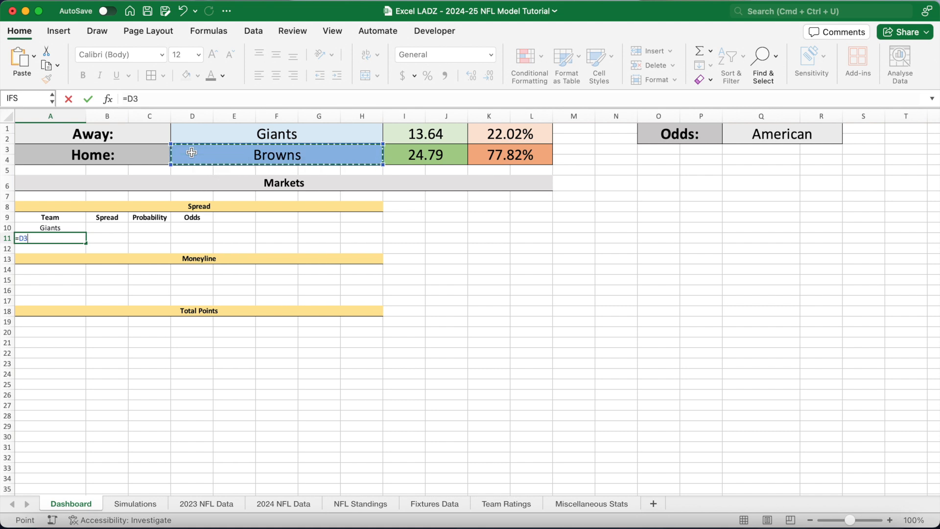
pyautogui.press('Return')
# Step: Enter a spread of 10.5 for the away team in B10 and -10.5 for the home team in B11
pyautogui.click(117, 228)
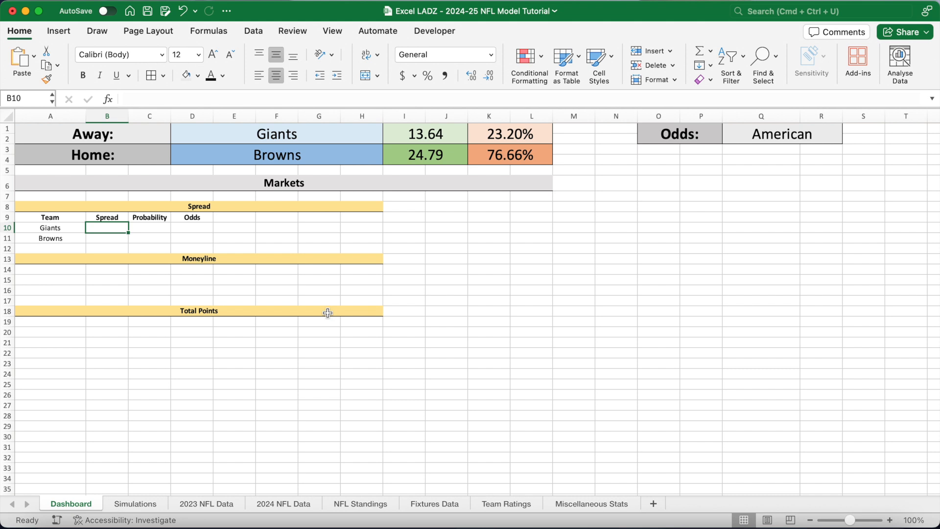
pyautogui.write('10.5')
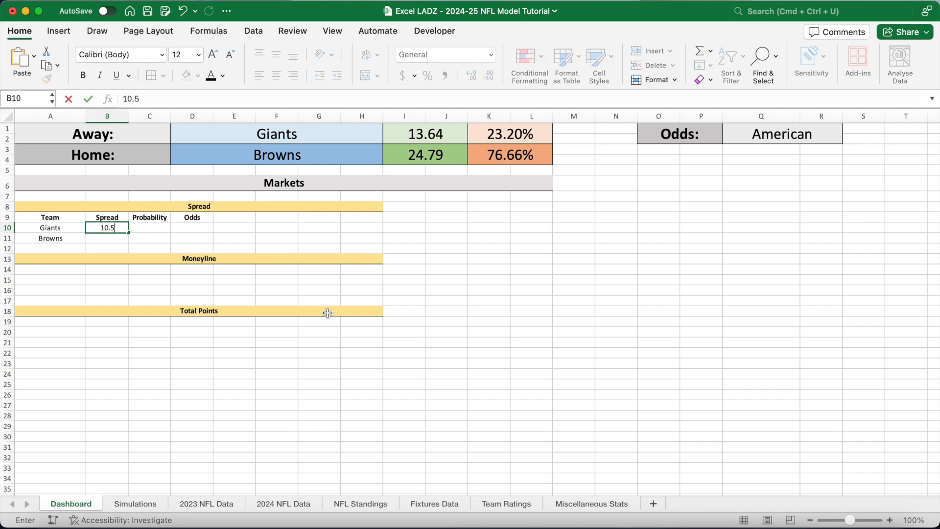
pyautogui.press('Return')
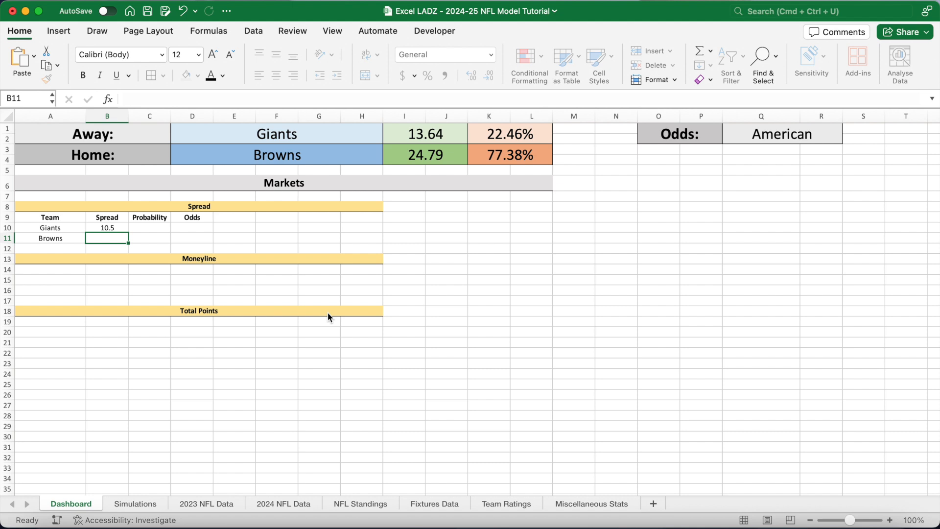
pyautogui.write('-10.5')
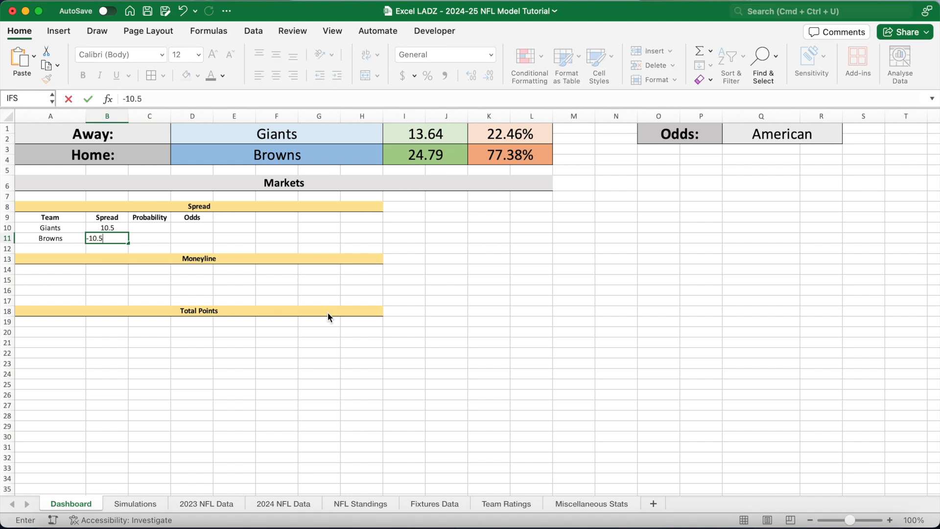
pyautogui.press('Return')
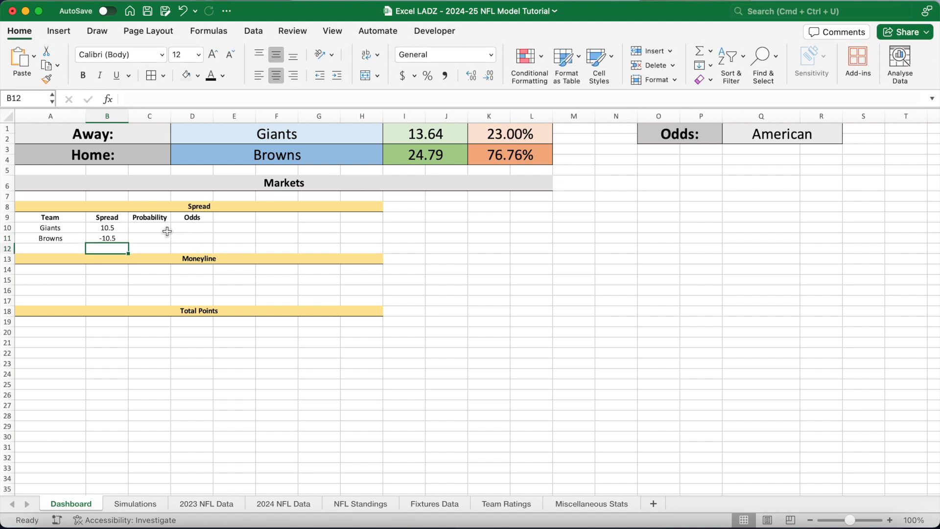
# Step: Start the away team's spread probability formula in C10 as =SUMPRODUCT(--(Simulations!B3:B5002+B10>
pyautogui.click(161, 229)
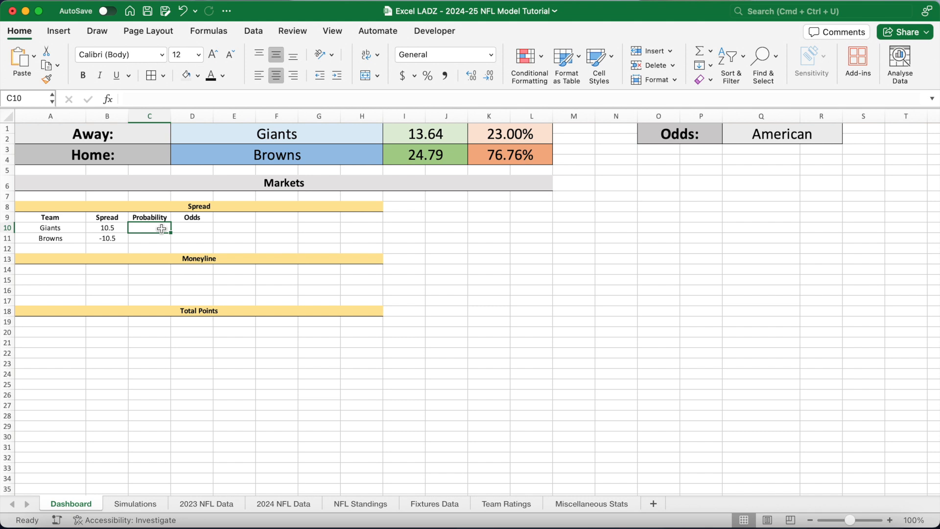
pyautogui.click(185, 99)
pyautogui.write('=SUMPRODUCT(')
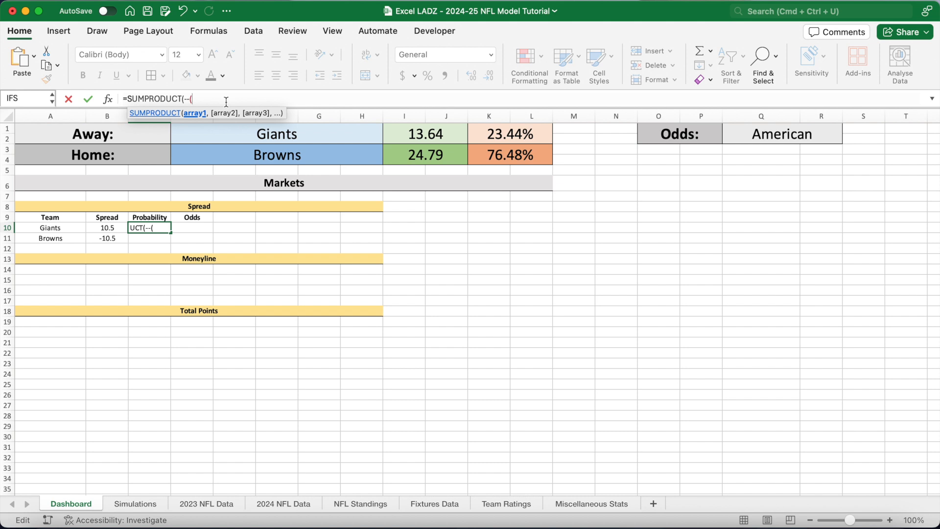
pyautogui.write('--(')
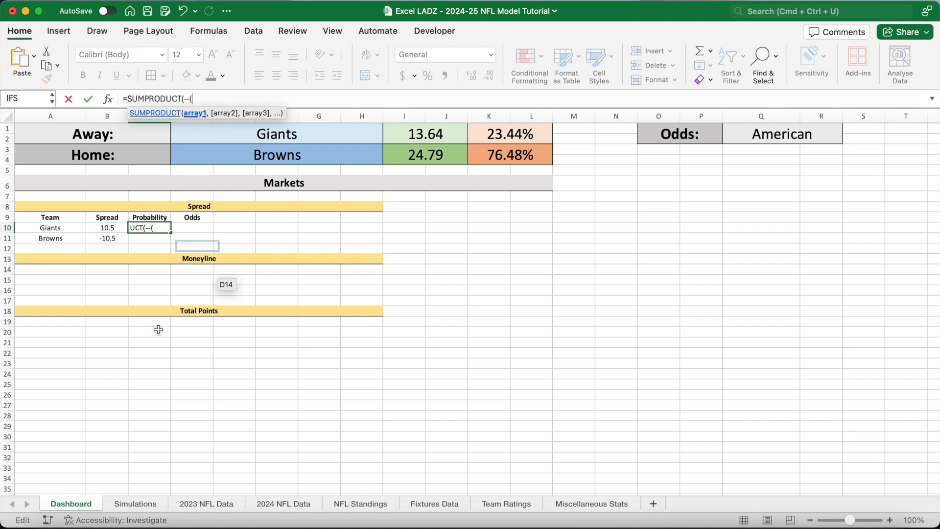
pyautogui.click(131, 500)
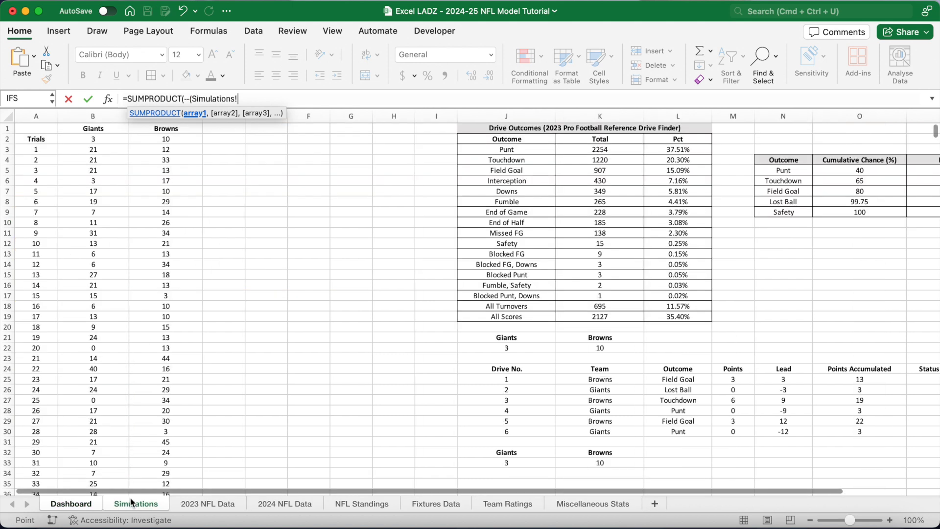
pyautogui.click(107, 151)
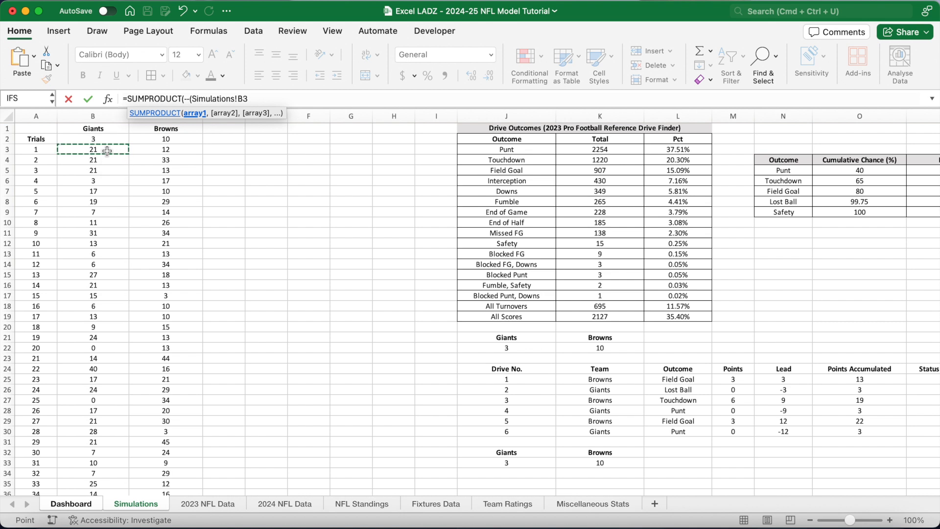
pyautogui.hotkey('ctrl', 'shift', 'Down')
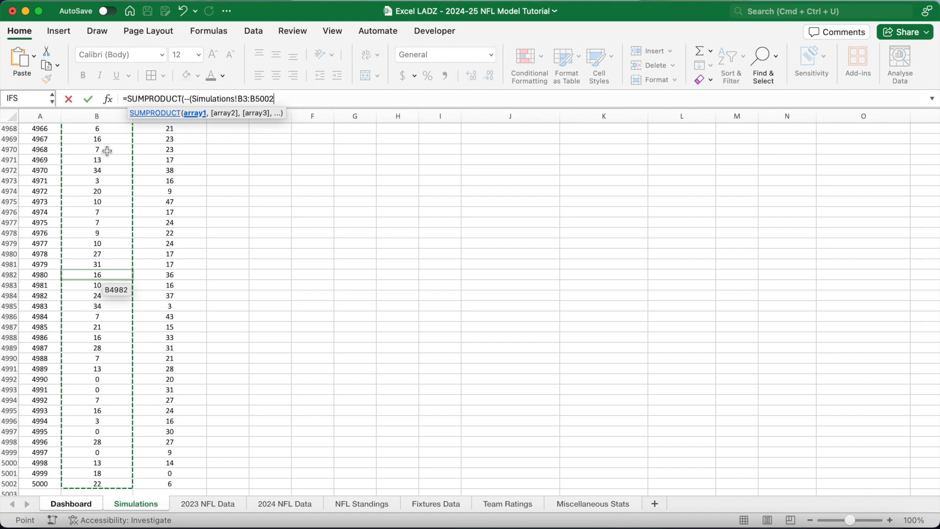
pyautogui.write('+')
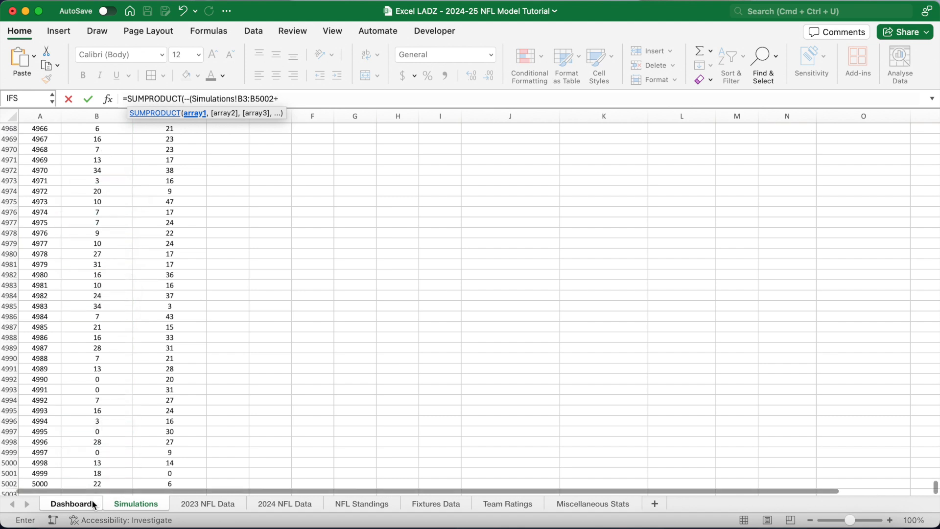
pyautogui.click(93, 504)
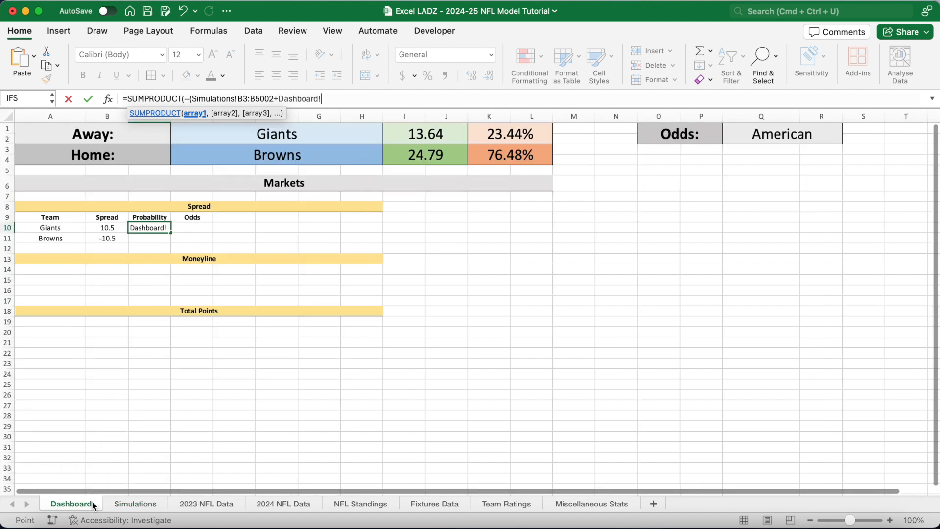
pyautogui.click(110, 229)
pyautogui.moveTo(322, 103); pyautogui.dragTo(278, 103)
pyautogui.press('BackSpace')
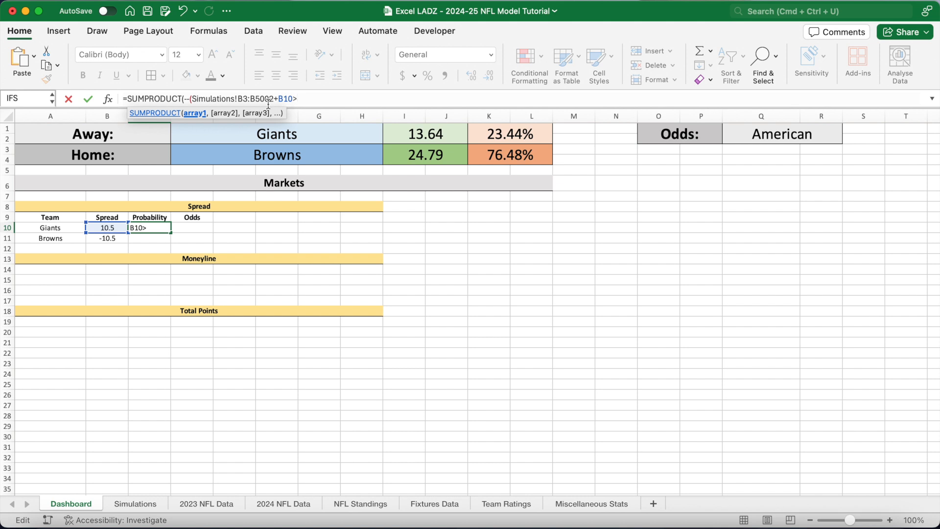
# Step: Complete the C10 formula by comparing against Simulations!C3:C5002 and dividing the SUMPRODUCT by 5000
pyautogui.moveTo(273, 103); pyautogui.dragTo(191, 101)
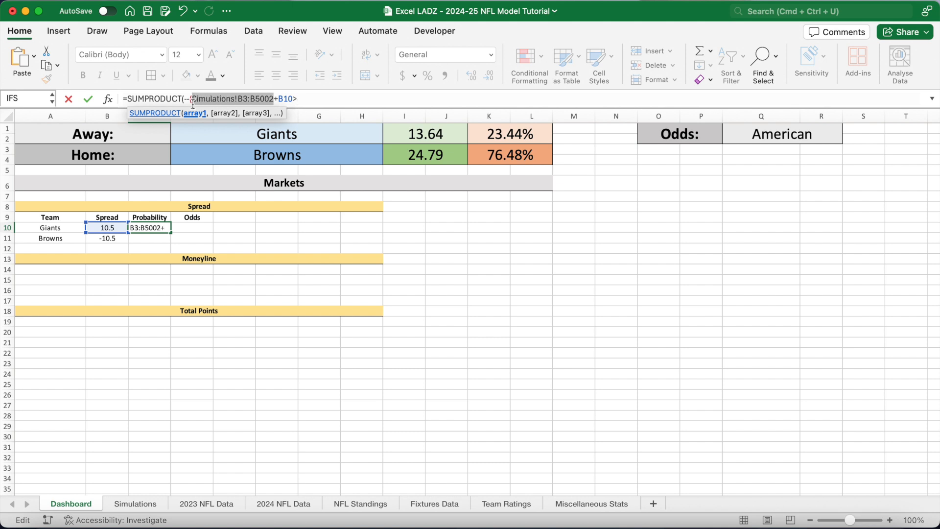
pyautogui.press('super+c')
pyautogui.click(326, 96)
pyautogui.press('super+v')
pyautogui.click(345, 100)
pyautogui.press('BackSpace')
pyautogui.write('C')
pyautogui.click(360, 98)
pyautogui.press('BackSpace')
pyautogui.write('C')
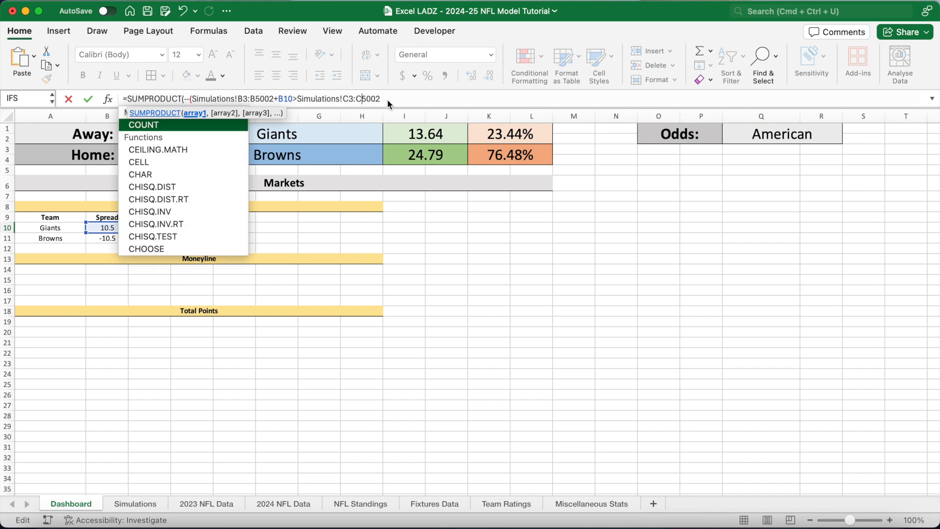
pyautogui.click(386, 99)
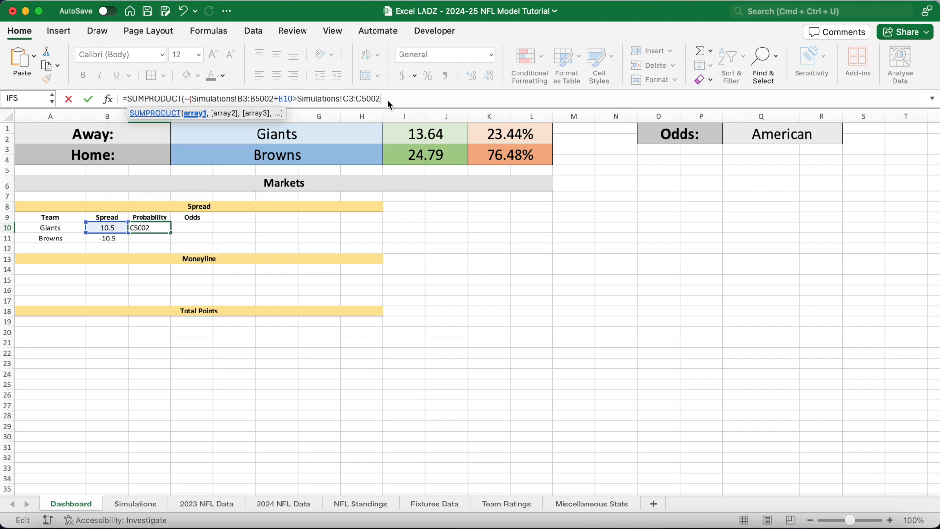
pyautogui.write('))/5000')
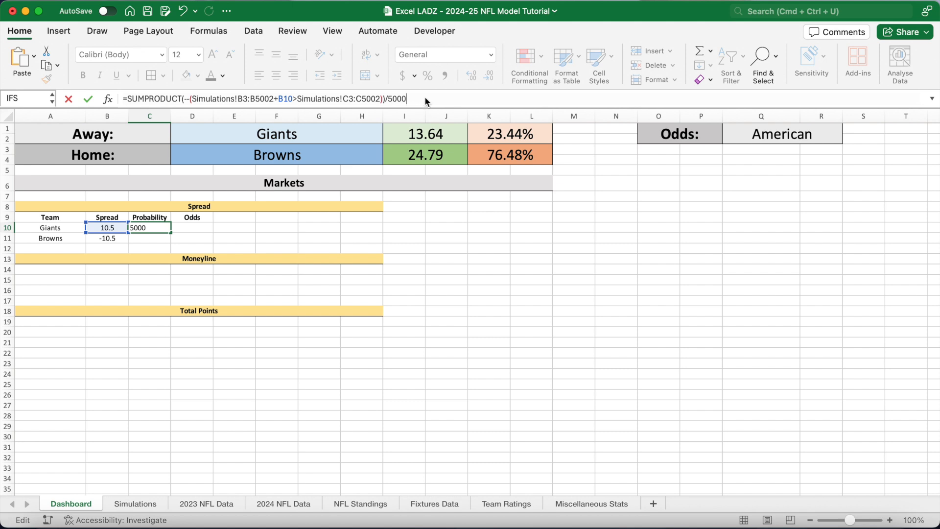
pyautogui.press('Return')
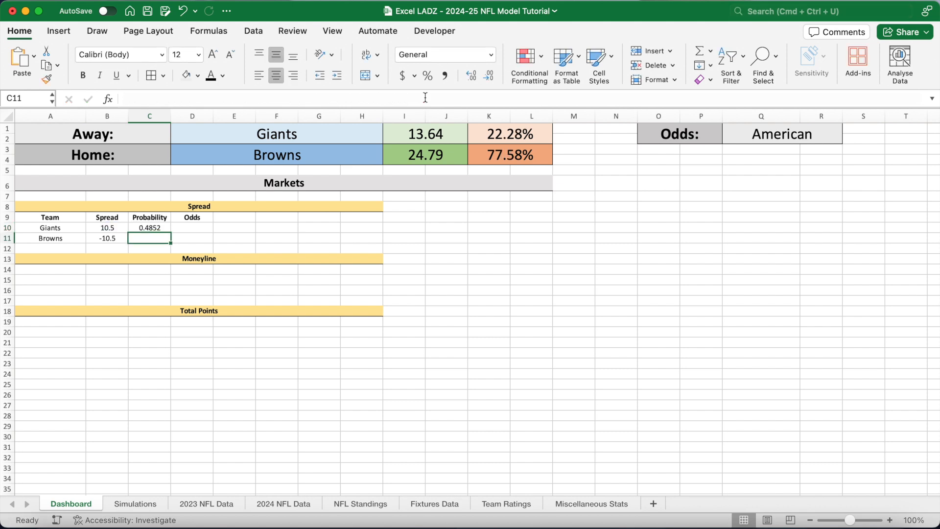
# Step: Copy the C10 probability formula text into C11 and remove the +B10 term from it
pyautogui.click(167, 226)
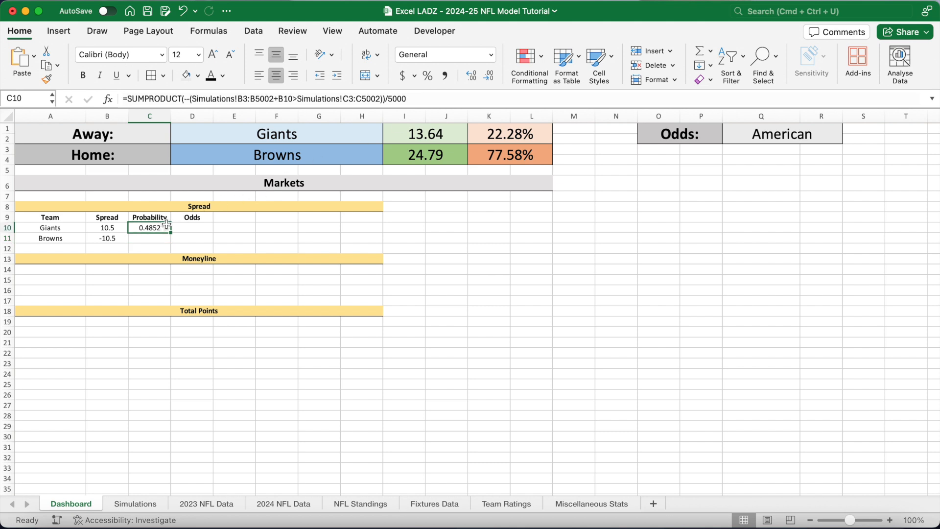
pyautogui.moveTo(418, 98); pyautogui.dragTo(105, 103)
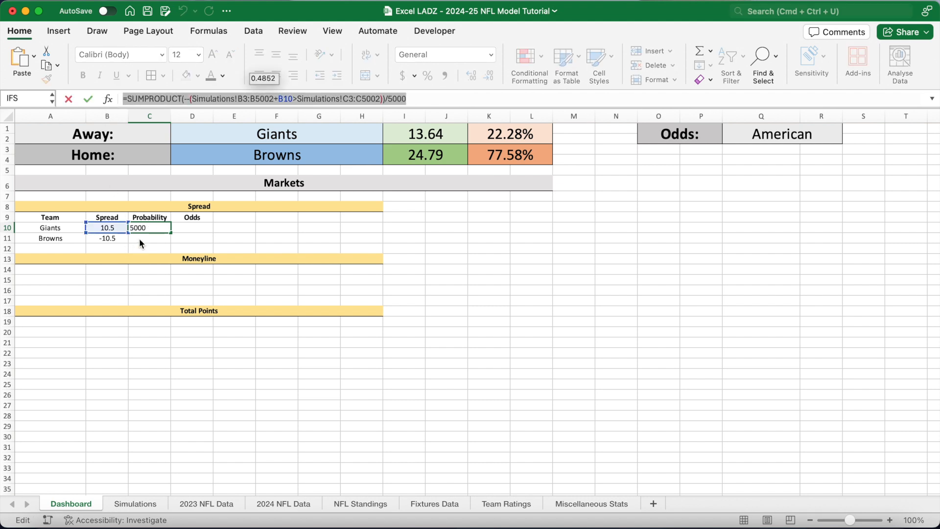
pyautogui.press('Return')
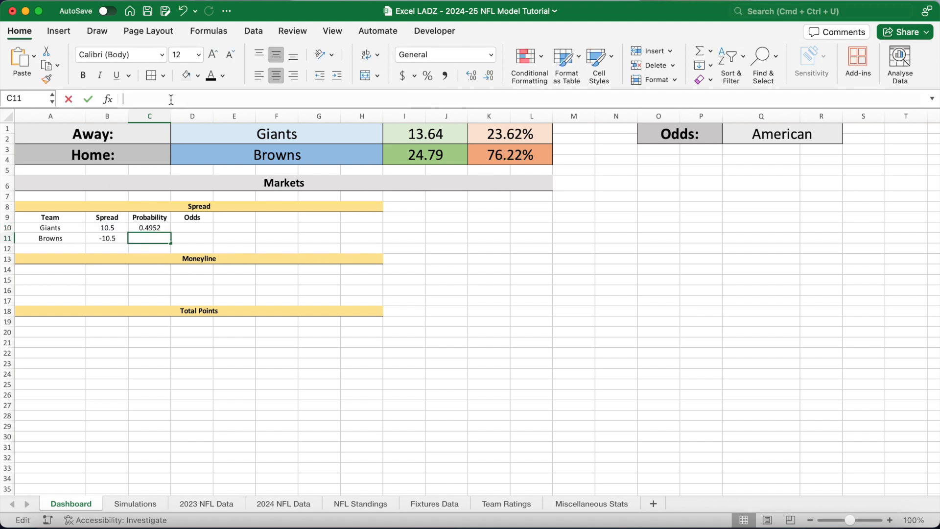
pyautogui.press('super+v')
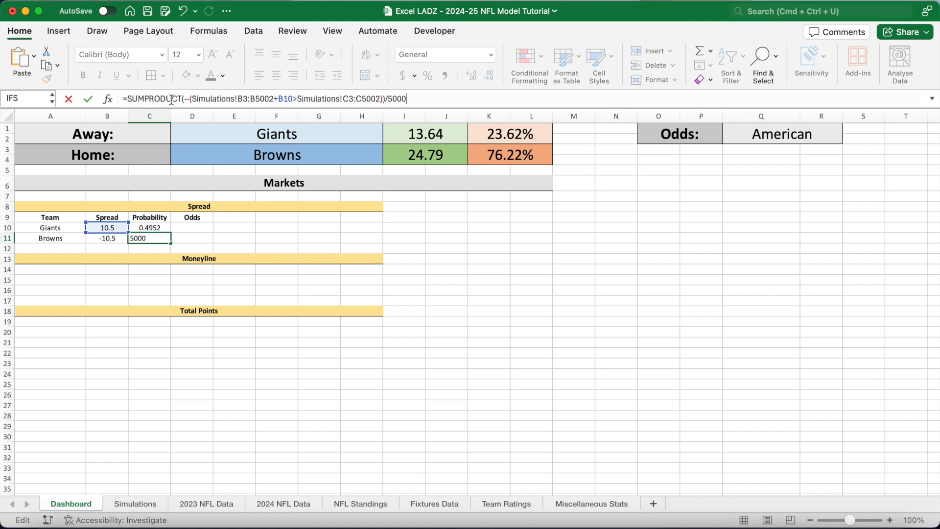
pyautogui.click(295, 100)
pyautogui.press('BackSpace')
pyautogui.press('BackSpace')
pyautogui.press('BackSpace')
pyautogui.press('BackSpace')
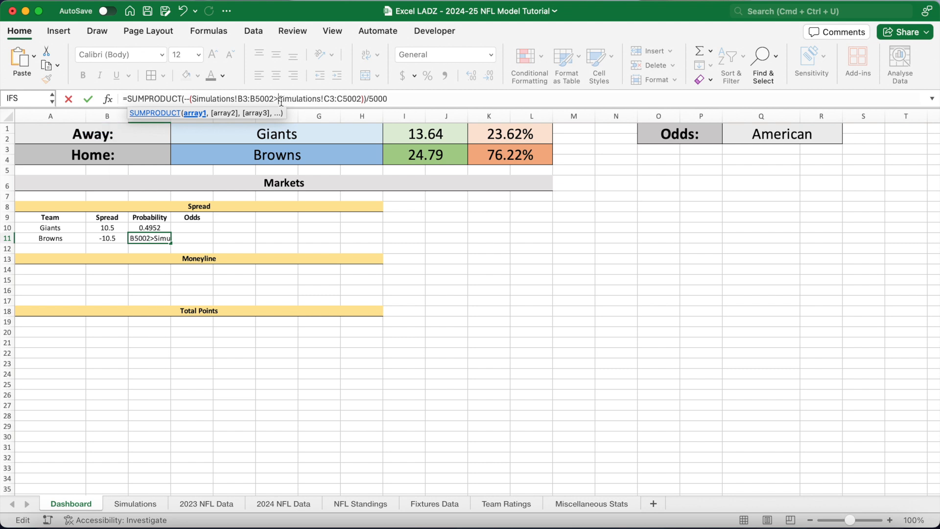
# Step: Change the comparison in the C11 formula to < and add +B11 after Simulations!C3:C5002
pyautogui.click(281, 99)
pyautogui.press('BackSpace')
pyautogui.write('<')
pyautogui.click(372, 100)
pyautogui.click(361, 99)
pyautogui.write('+B11')
pyautogui.click(439, 99)
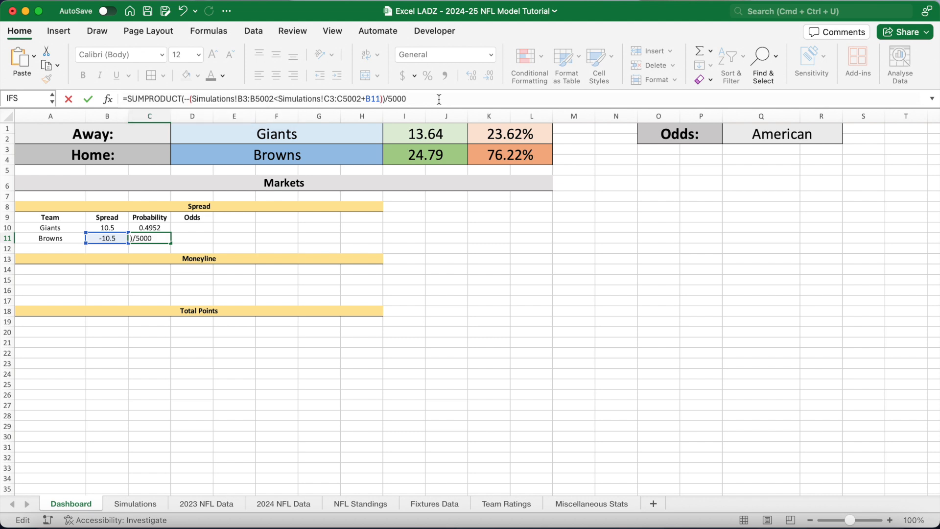
pyautogui.press('Return')
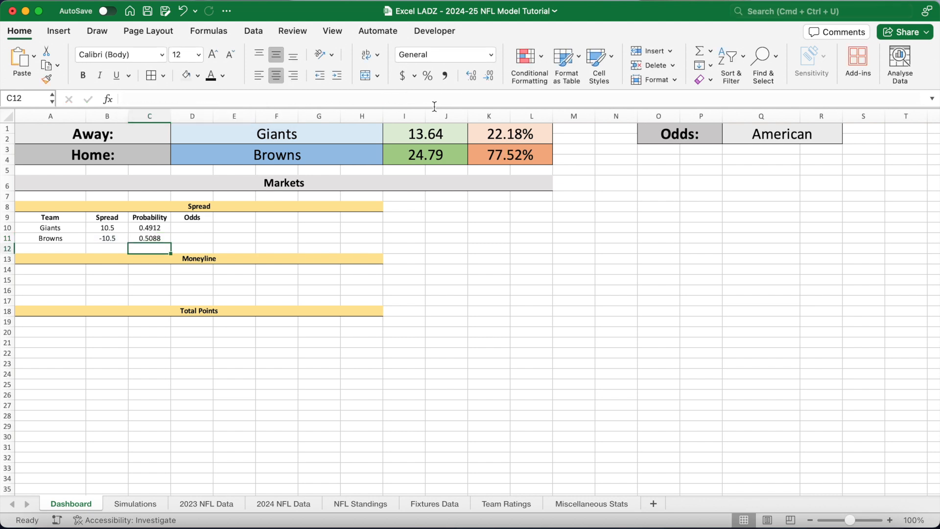
# Step: Format the spread probabilities in C10:C11 as percentages with two decimal places
pyautogui.moveTo(163, 228); pyautogui.dragTo(163, 234)
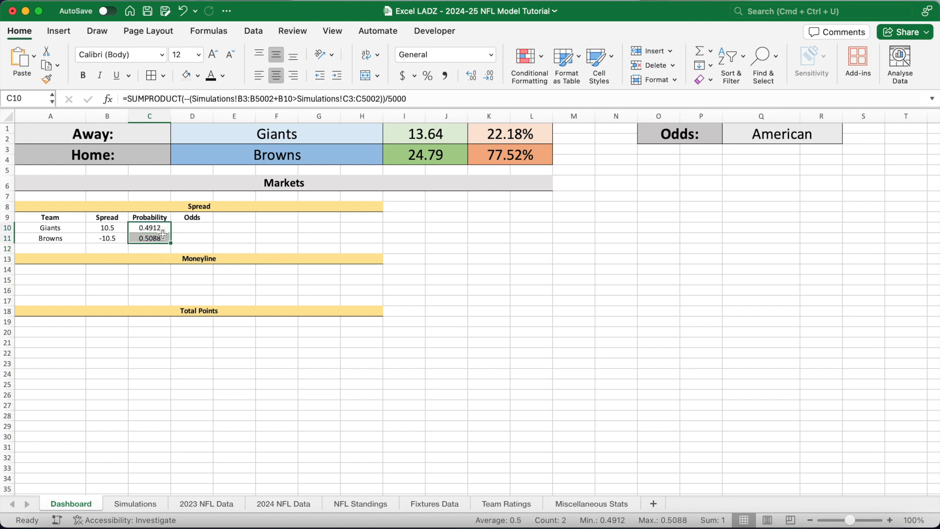
pyautogui.moveTo(120, 228); pyautogui.dragTo(155, 236)
pyautogui.click(428, 76)
pyautogui.click(473, 76)
pyautogui.click(473, 76)
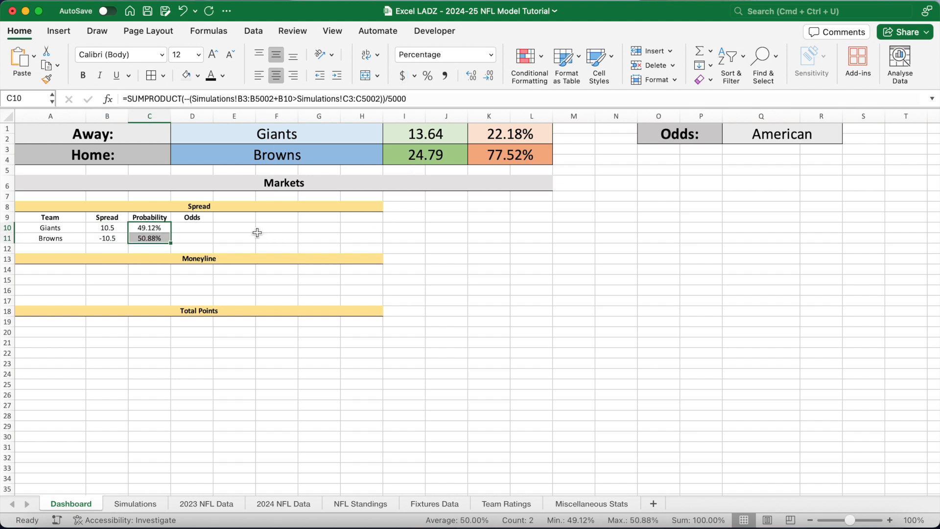
# Step: Begin the odds formula in D10 with =IF($Q$1="American",IF(C10<=0.5, and open the plus-sign text for its true result
pyautogui.click(203, 228)
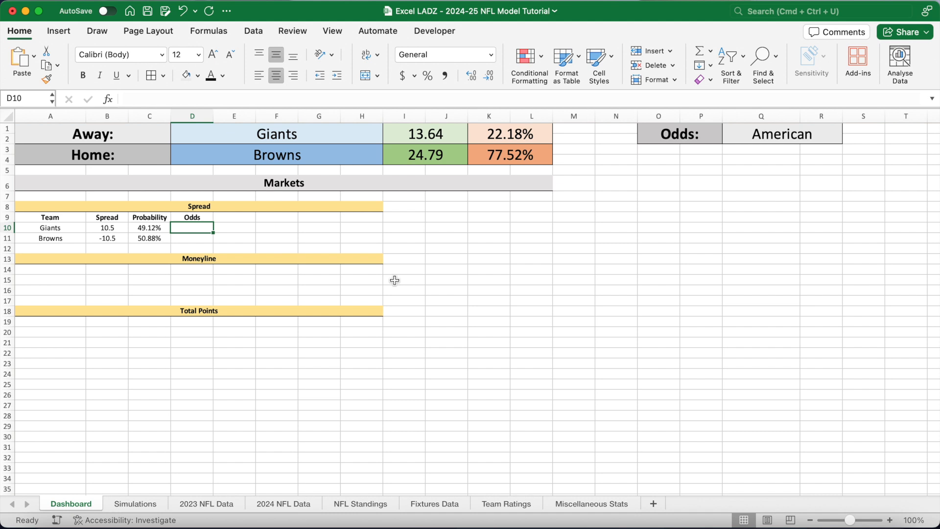
pyautogui.write('=')
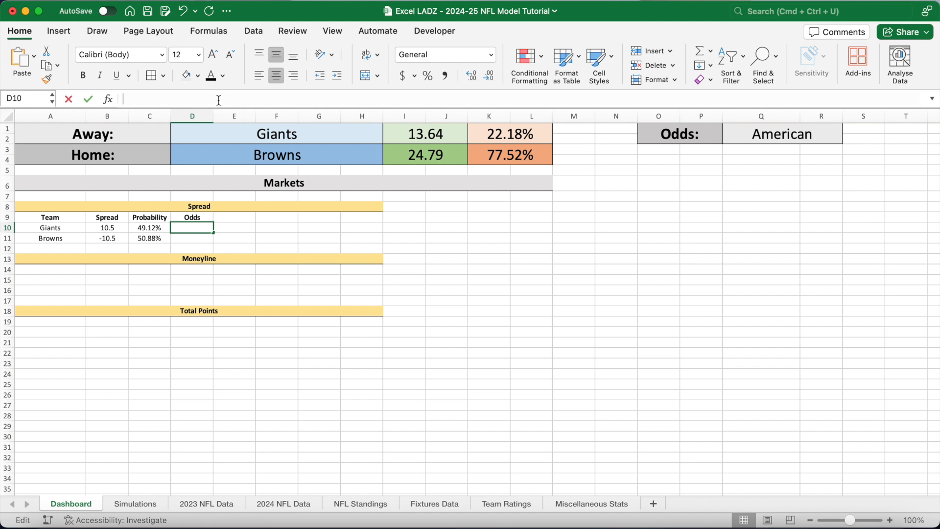
pyautogui.write('IF($Q$1')
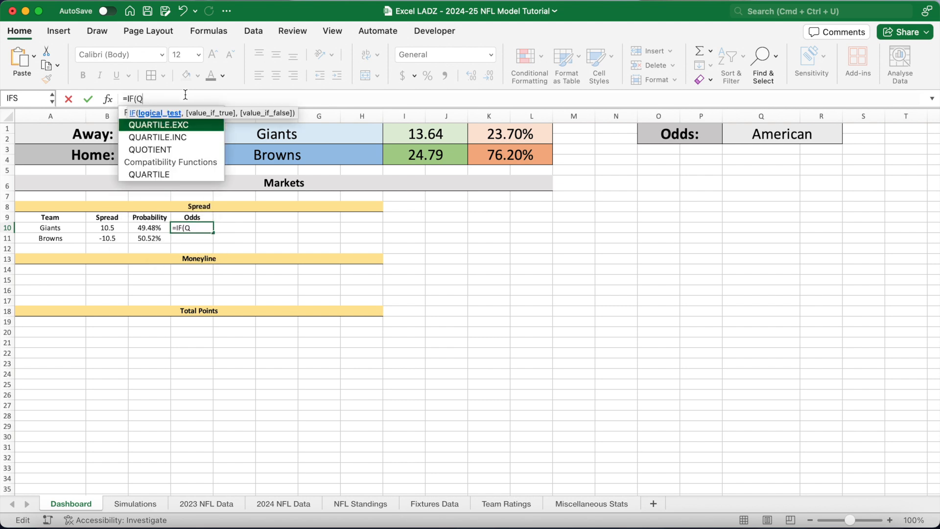
pyautogui.press('F4')
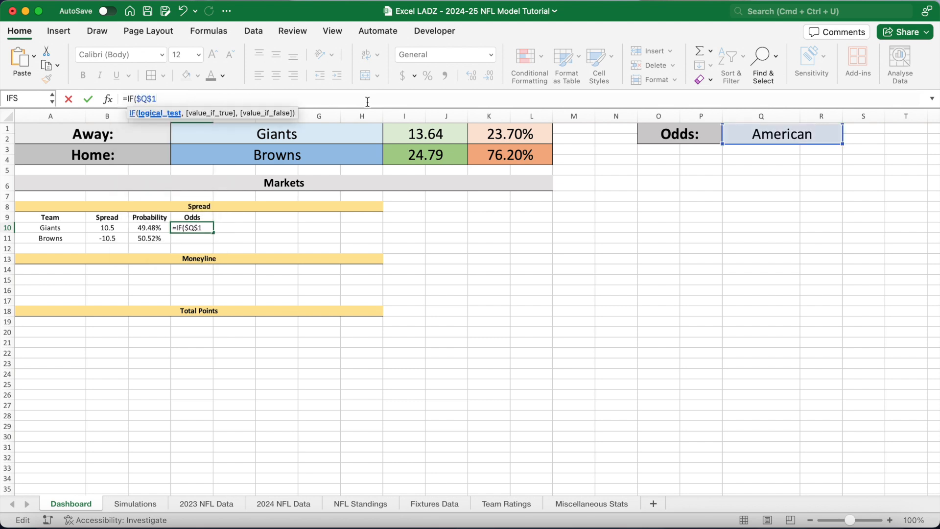
pyautogui.write('="American",')
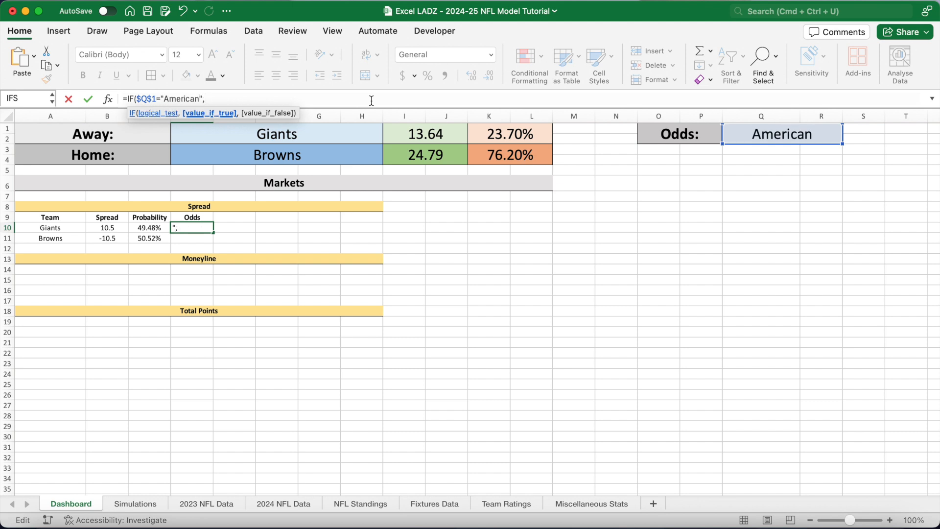
pyautogui.write('IF(')
pyautogui.write('C')
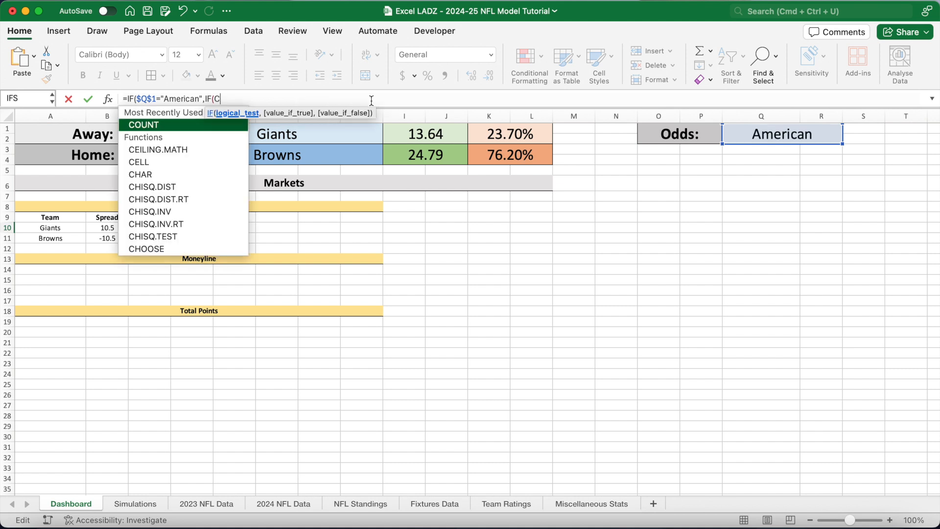
pyautogui.write('10<=')
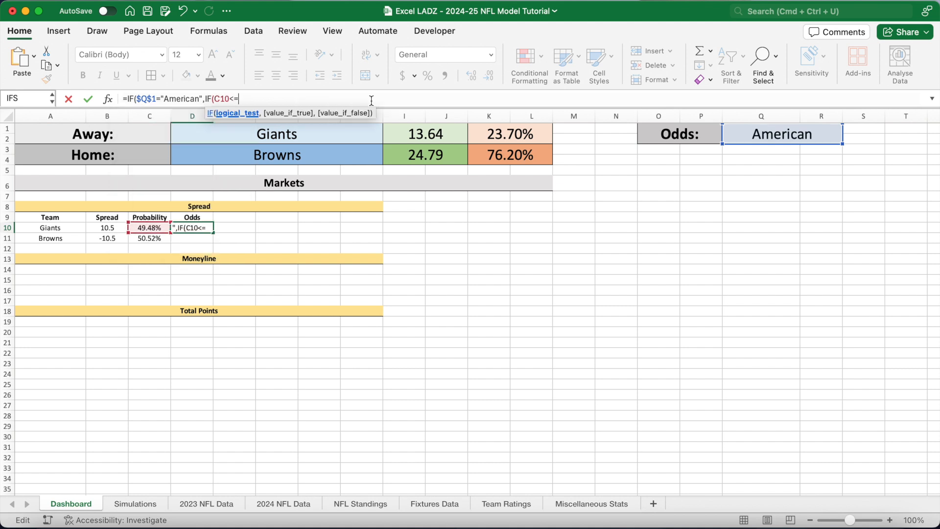
pyautogui.write('0.5,"+')
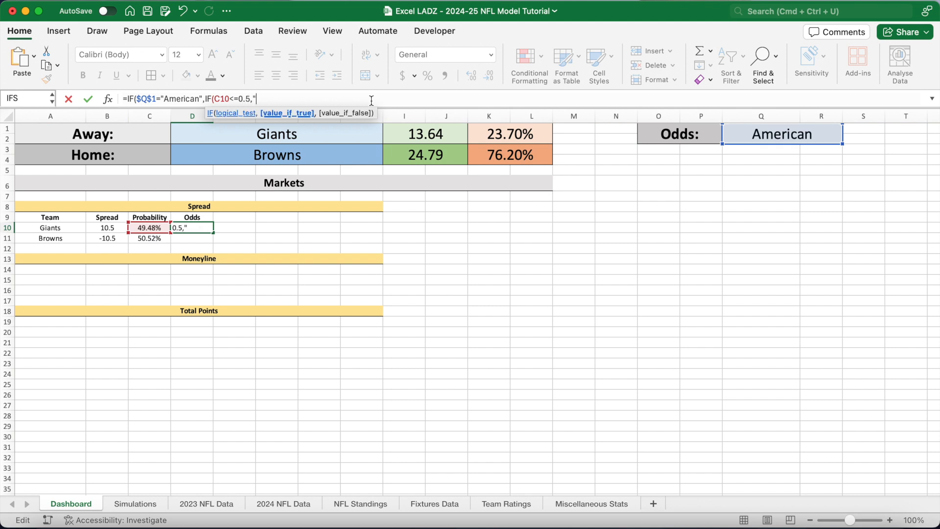
# Step: Complete the true result of the nested IF in D10 as "+ "&ROUND(((1/C10)-1)*100,0)
pyautogui.write(' "&ROUND(')
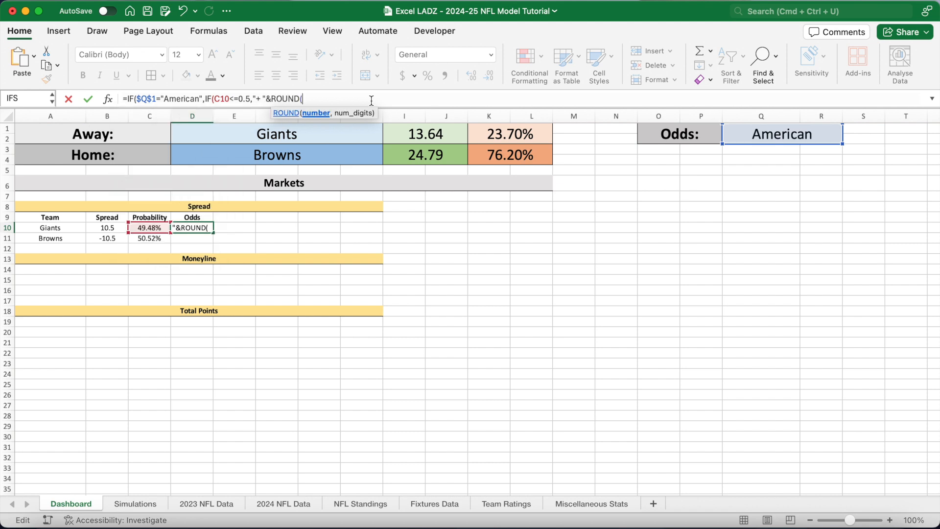
pyautogui.write('(')
pyautogui.write('(1/C')
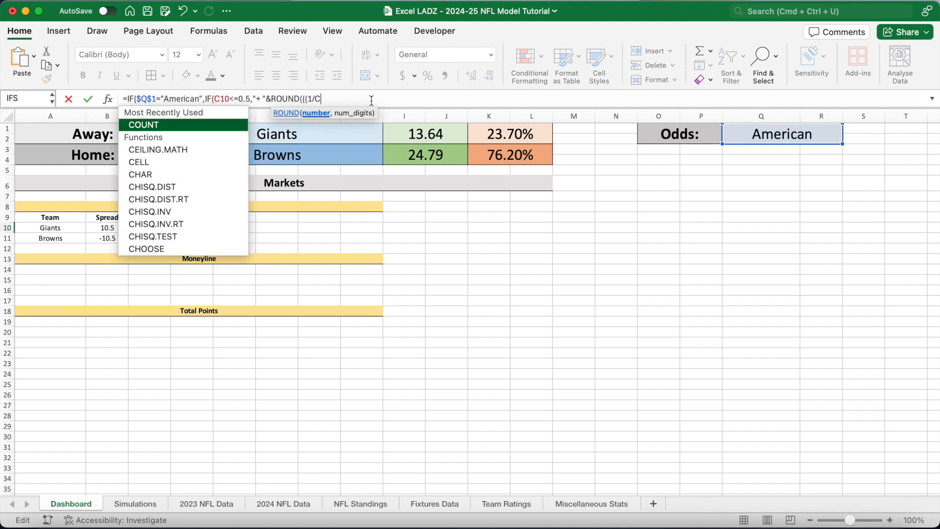
pyautogui.write('10)')
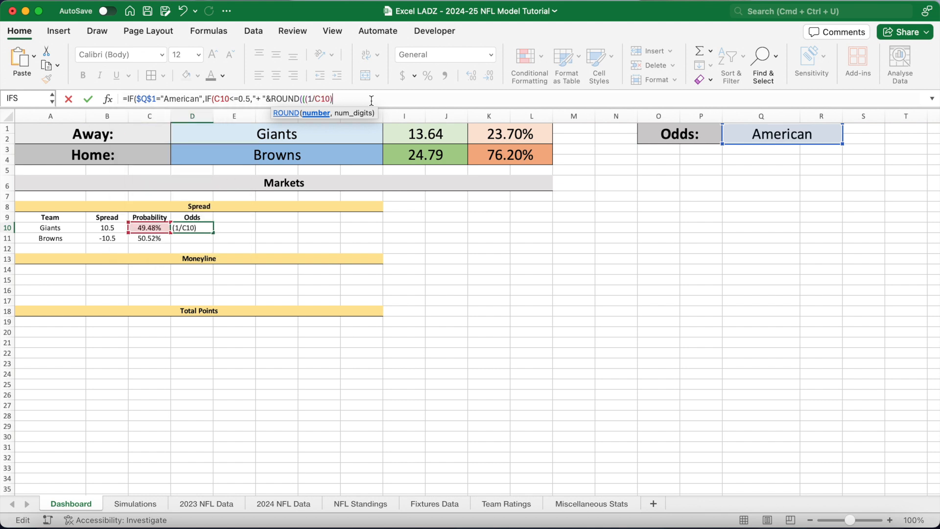
pyautogui.write('-1)*100,0)')
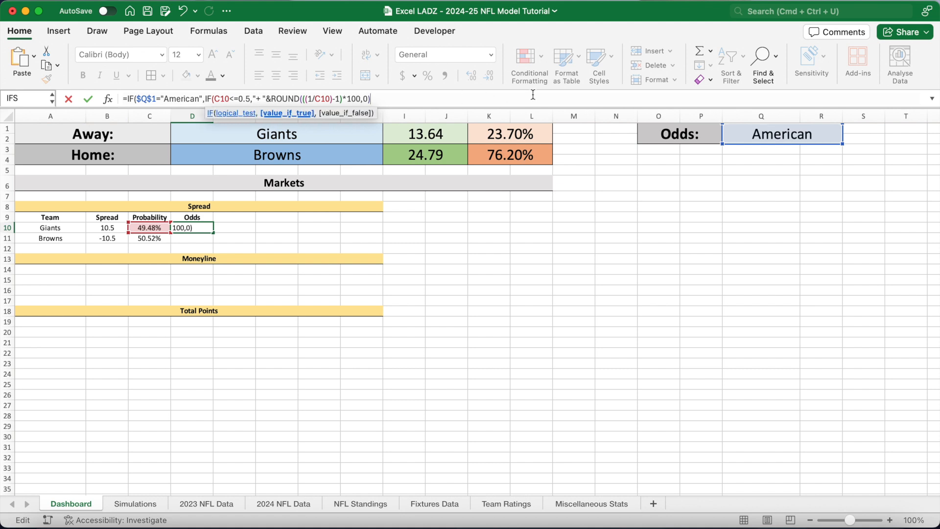
# Step: Finish the D10 formula with "- "&-ROUND(-100/((1/C10)-1),0) for favourites and 1/C10 for decimal odds
pyautogui.write(',"-')
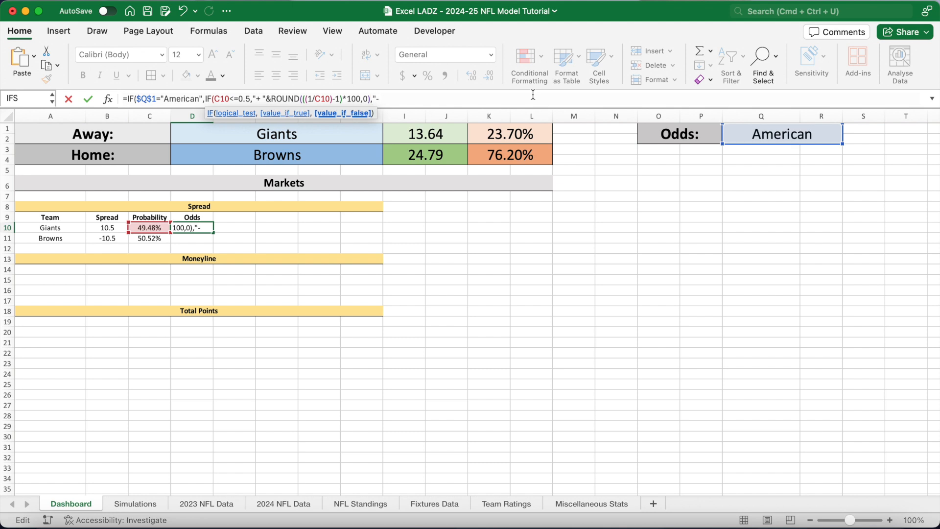
pyautogui.write(' "&-ROUND(')
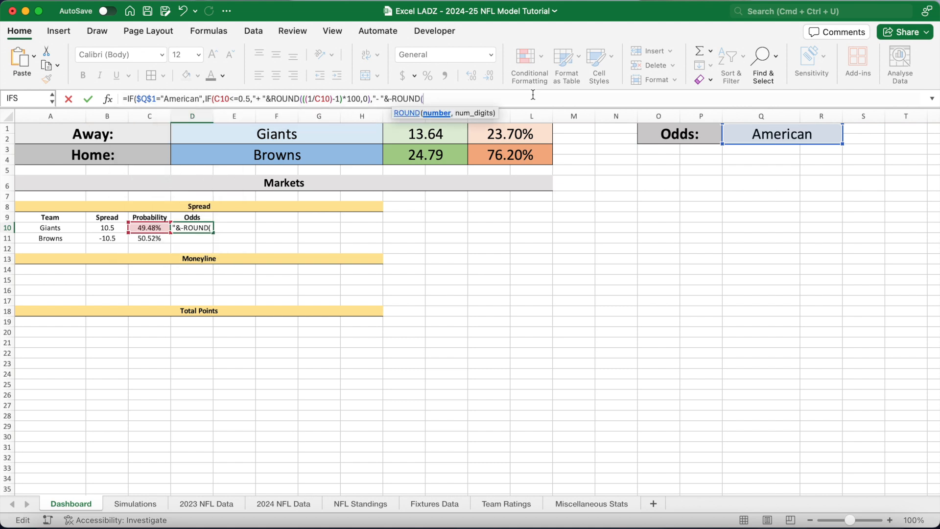
pyautogui.write('-100/((1/C10)-1')
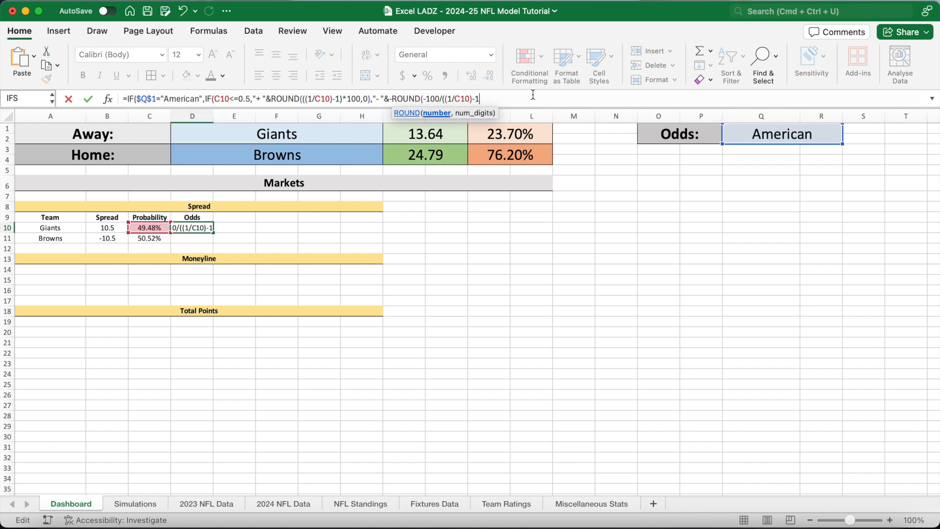
pyautogui.write('),0')
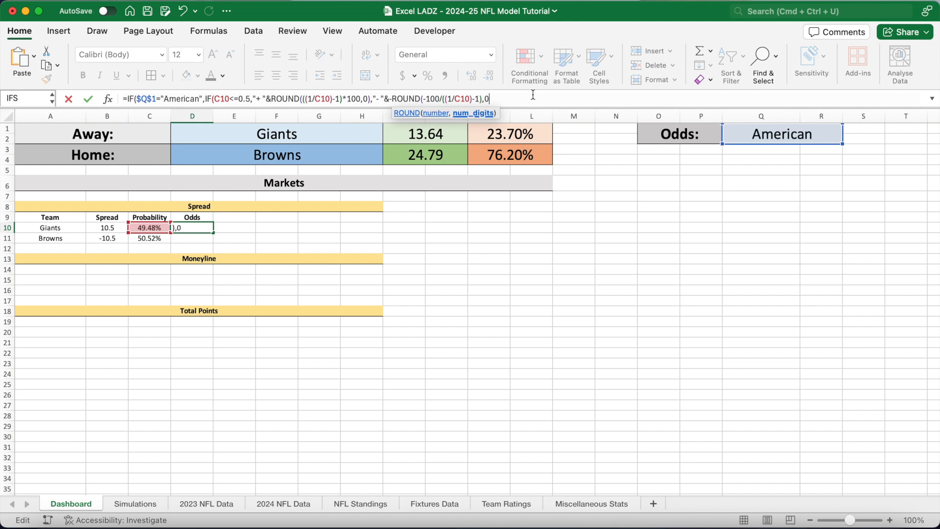
pyautogui.write('))')
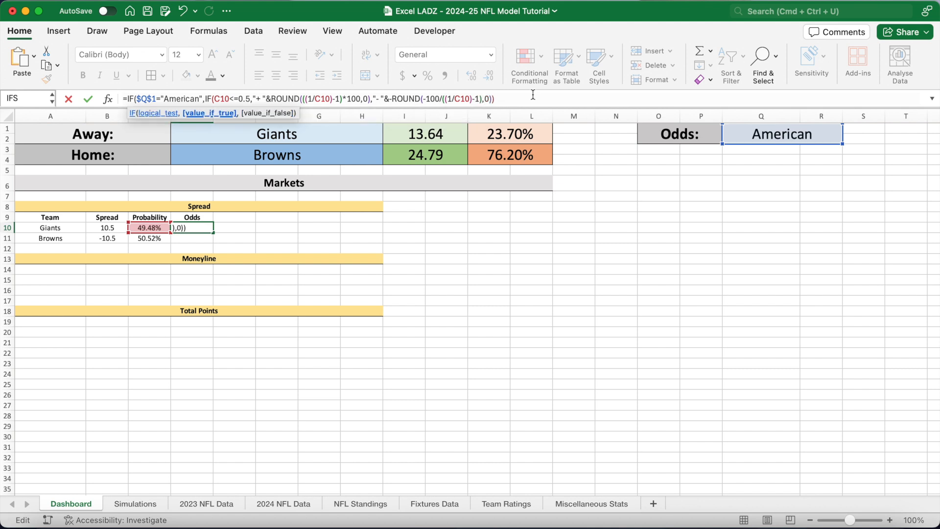
pyautogui.write(',1/')
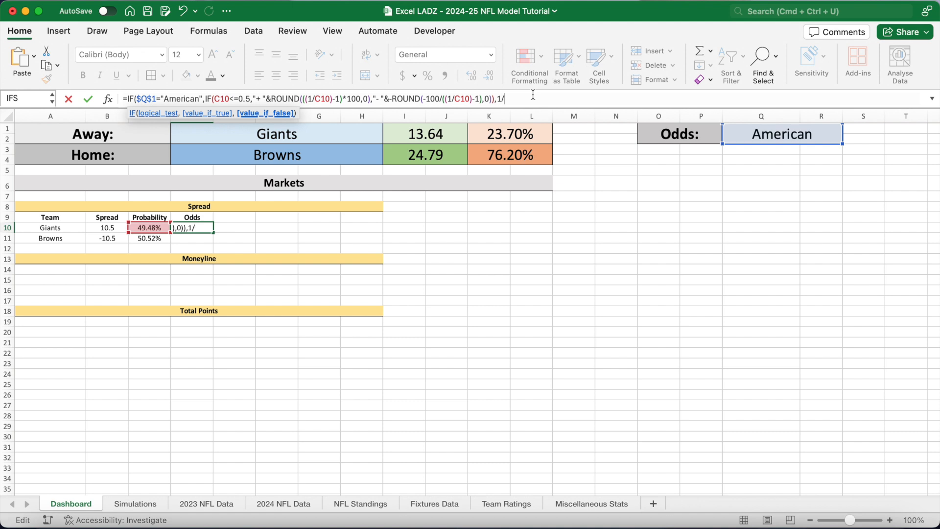
pyautogui.write('C10)')
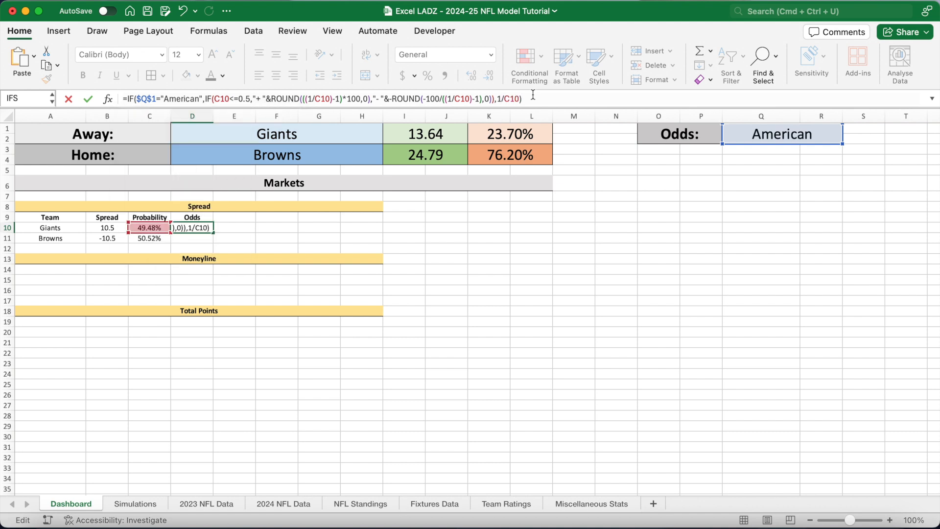
pyautogui.press('Return')
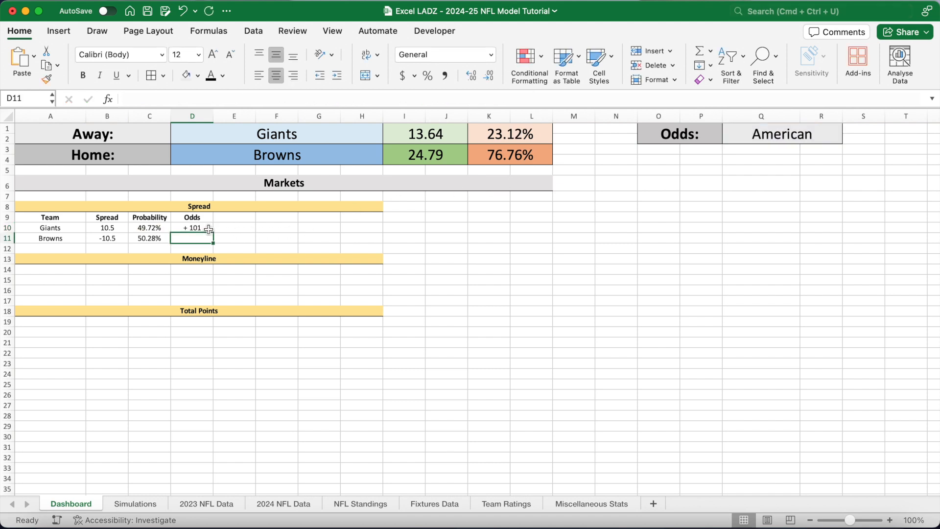
# Step: Copy the odds formula from D10 into D11 for the home team
pyautogui.click(209, 229)
pyautogui.rightClick(209, 229)
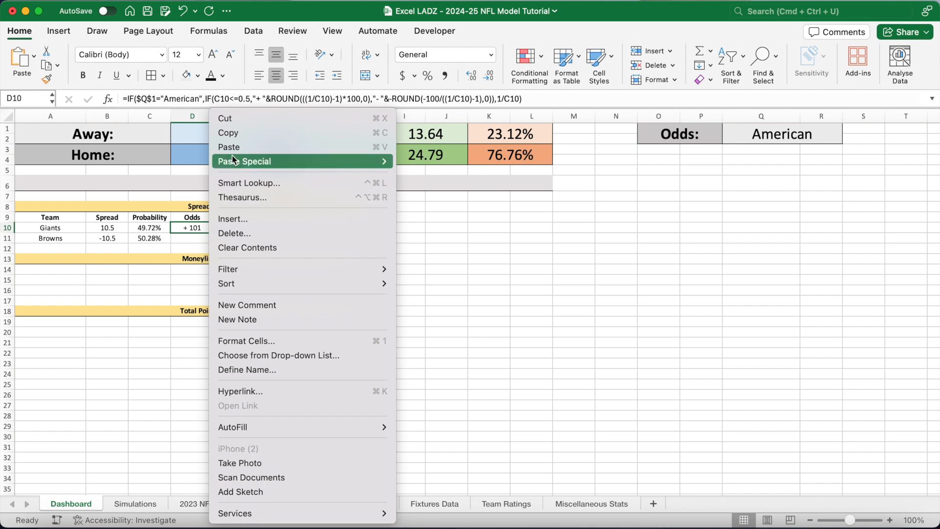
pyautogui.click(238, 133)
pyautogui.click(199, 237)
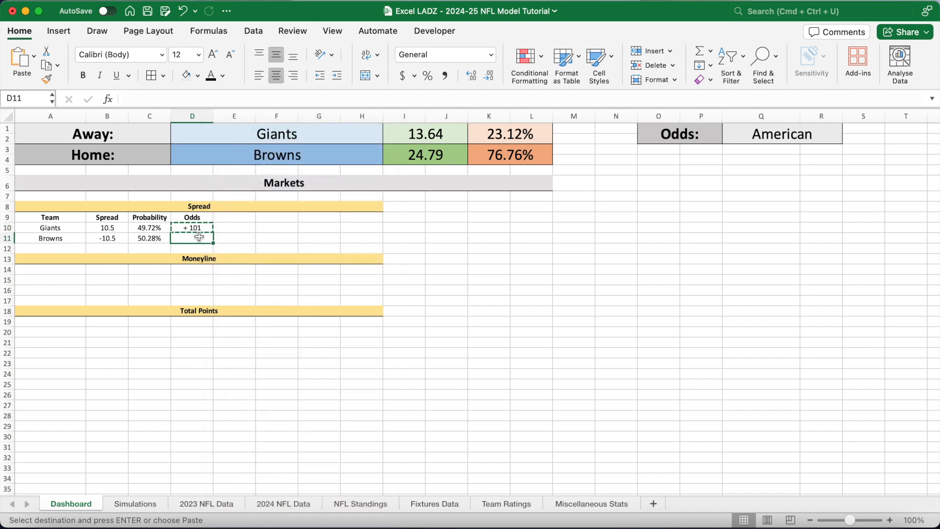
pyautogui.rightClick(199, 236)
pyautogui.click(230, 147)
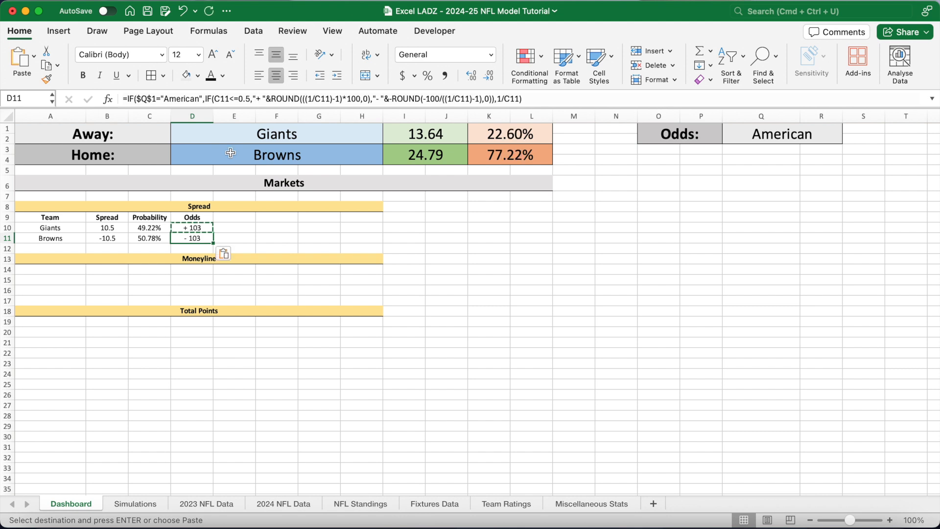
pyautogui.click(269, 238)
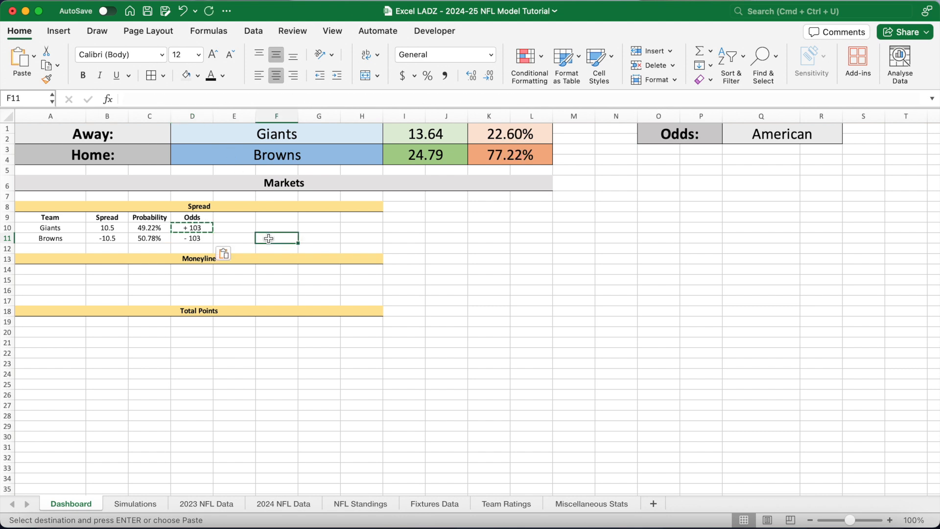
pyautogui.press('Escape')
pyautogui.click(197, 228)
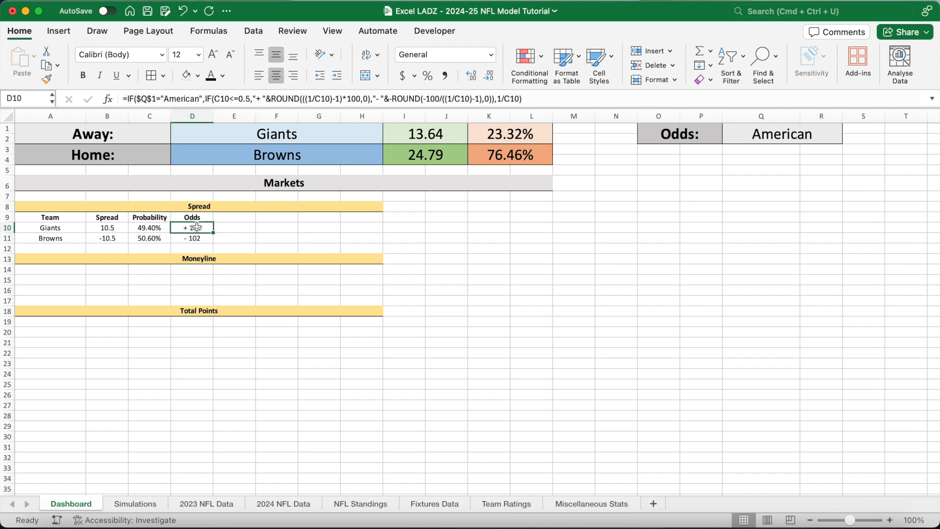
pyautogui.click(161, 231)
pyautogui.click(182, 237)
pyautogui.click(142, 240)
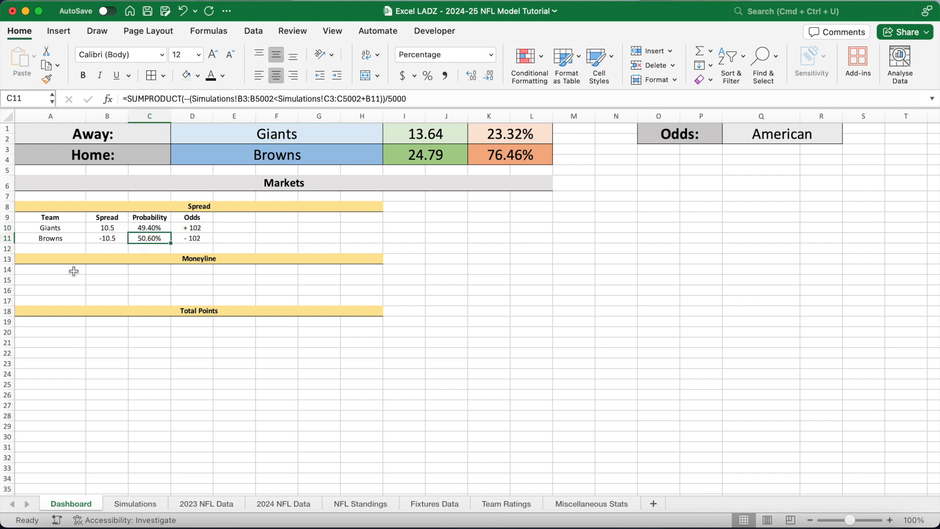
# Step: Set the spread to 12.5 for the away team in B10 and -12.5 for the home team in B11
pyautogui.click(112, 230)
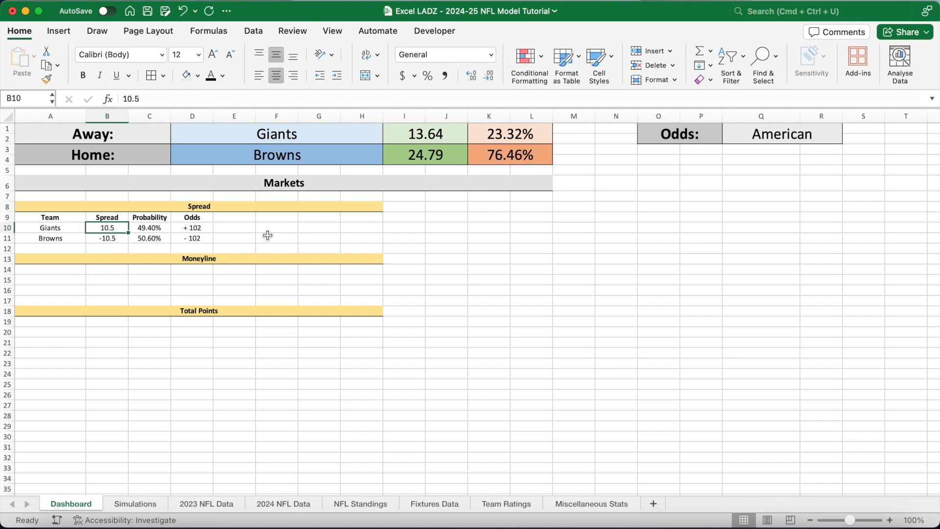
pyautogui.write('12.5')
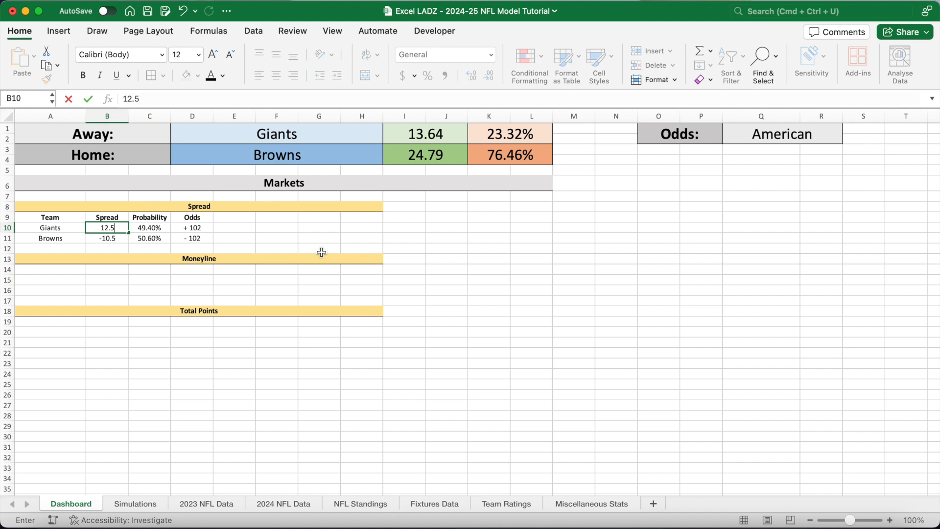
pyautogui.press('Return')
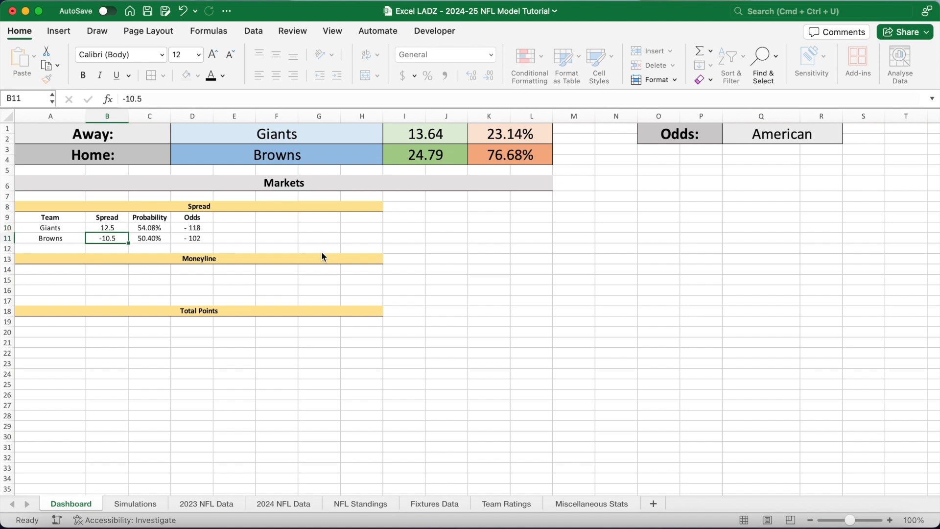
pyautogui.write('-12.5')
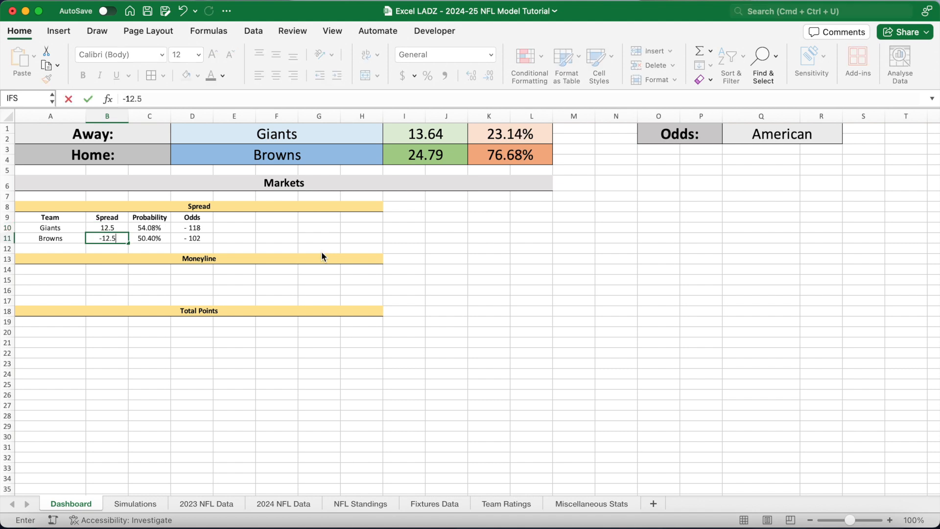
pyautogui.press('Return')
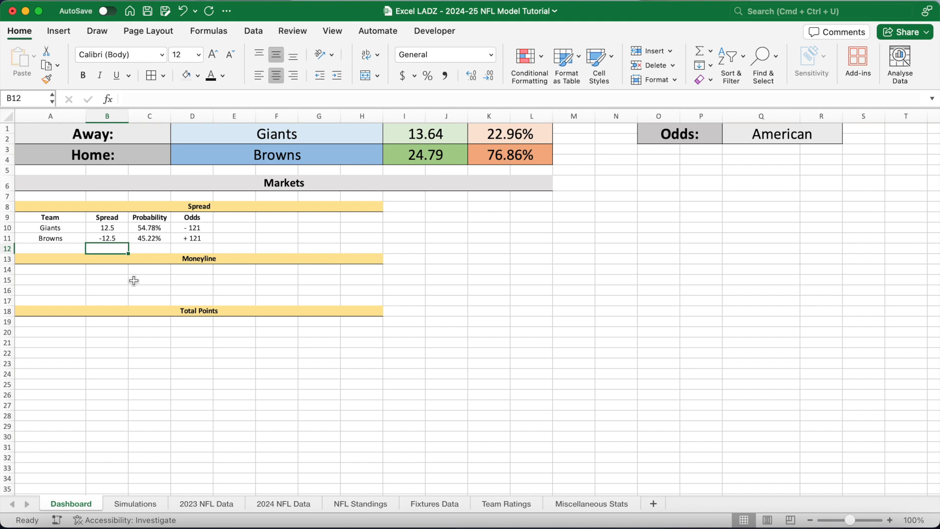
# Step: Enter the headers Team, Probability and Odds in A14:C14 under Moneyline, making them bold
pyautogui.click(76, 270)
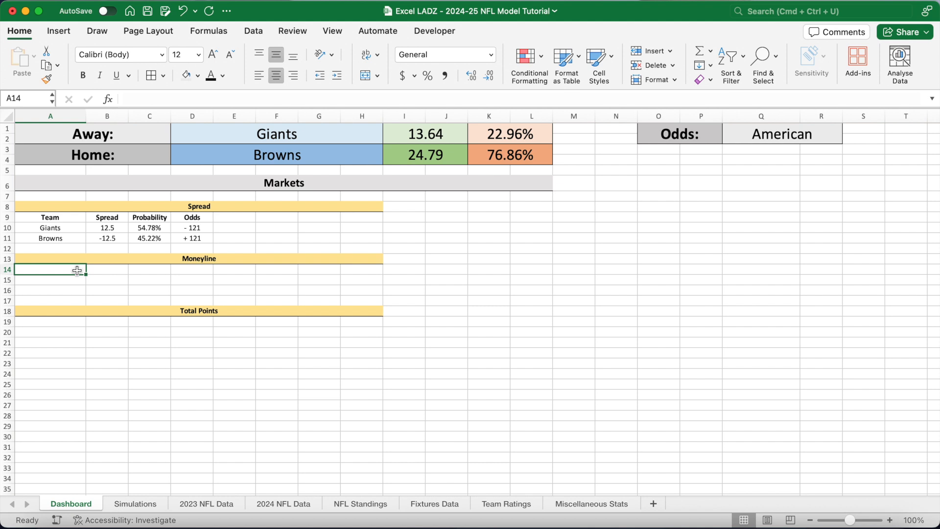
pyautogui.press('super+b')
pyautogui.write('Team')
pyautogui.press('Tab')
pyautogui.write('Probability')
pyautogui.press('Tab')
pyautogui.write('Odds')
pyautogui.press('Return')
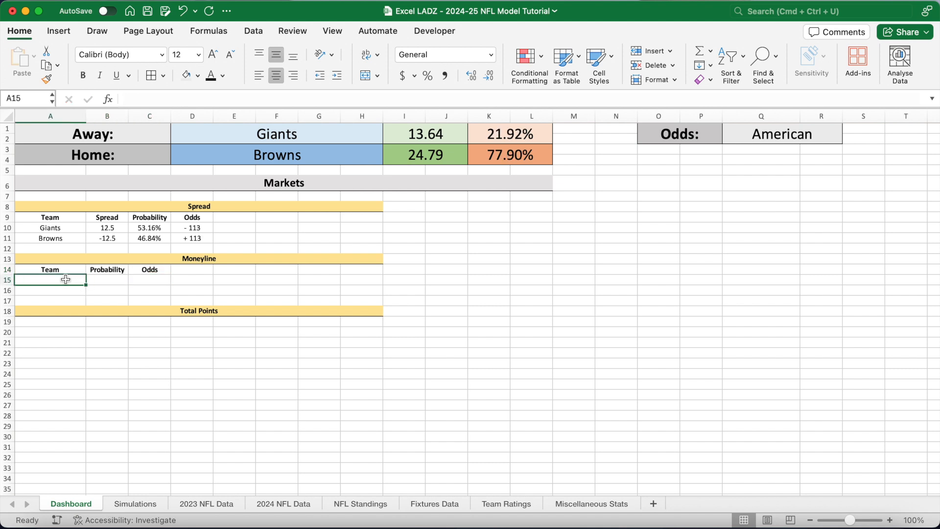
# Step: Link A15 and A16 in the Moneyline table to the away and home team names at the top of the dashboard
pyautogui.write('=')
pyautogui.click(194, 129)
pyautogui.press('Return')
pyautogui.write('=')
pyautogui.click(195, 147)
pyautogui.press('Return')
# Step: Link B15 and B16 to the away and home win probabilities at the top of the dashboard
pyautogui.click(117, 279)
pyautogui.write('=')
pyautogui.click(482, 132)
pyautogui.press('Return')
pyautogui.write('=')
pyautogui.click(487, 152)
pyautogui.press('Return')
# Step: Copy the spread odds formulas from D10:D11 into the Moneyline odds cells C15:C16, then recalculate the simulations
pyautogui.moveTo(192, 228); pyautogui.dragTo(192, 238)
pyautogui.press('super+c')
pyautogui.click(159, 278)
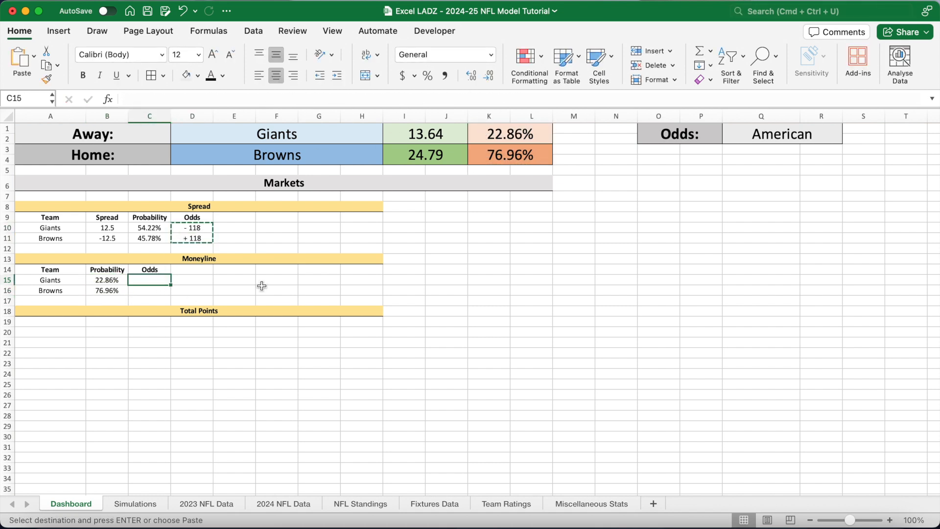
pyautogui.press('super+v')
pyautogui.click(234, 282)
pyautogui.press('Delete')
# Step: Add a bold "Threshold:" label in A19 under Total Points and enter 40.5 in B19
pyautogui.click(71, 321)
pyautogui.press('super+b')
pyautogui.write('Threshold:')
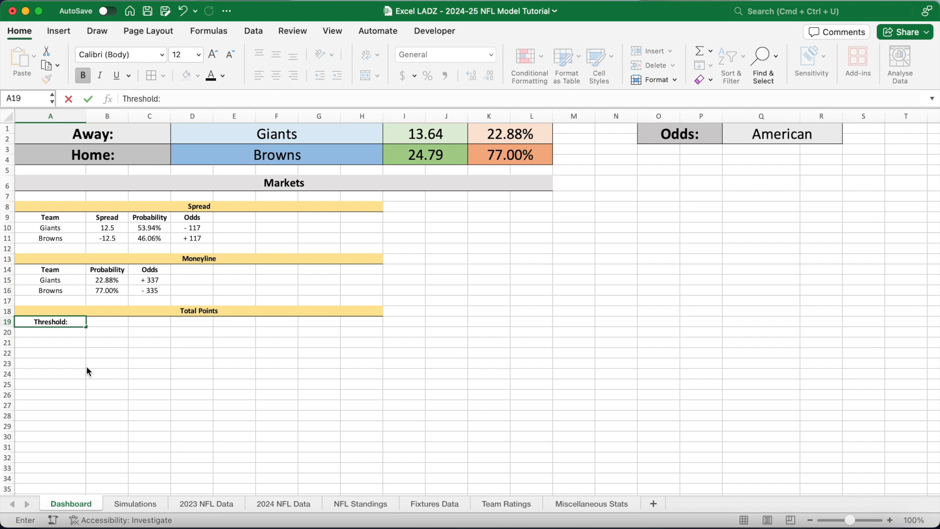
pyautogui.press('Tab')
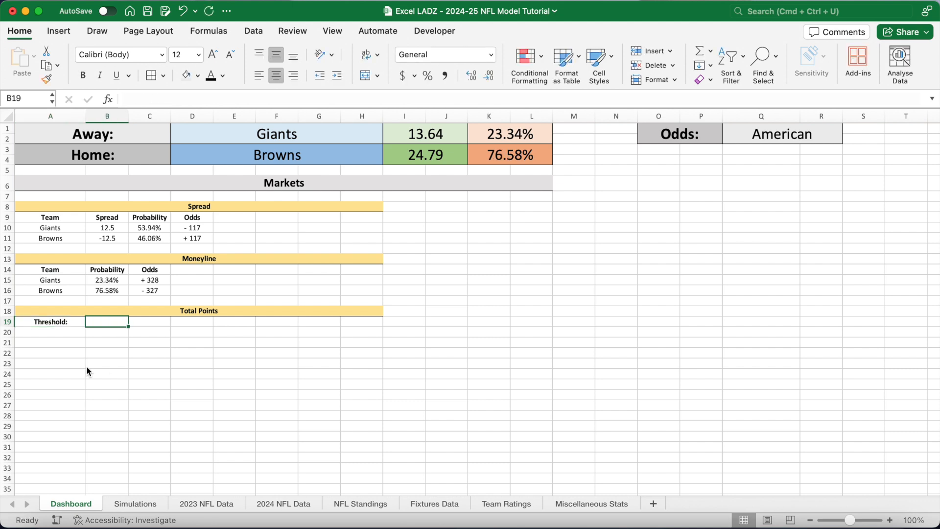
pyautogui.write('40.5')
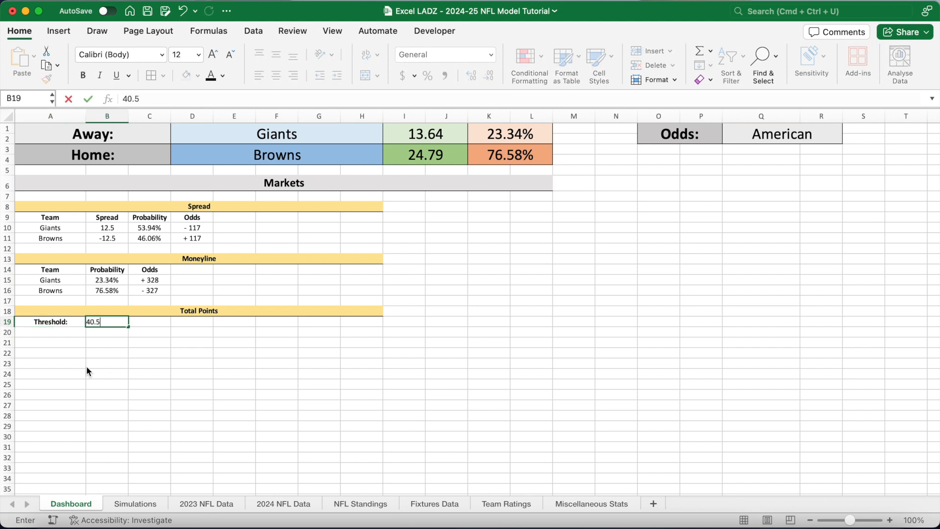
pyautogui.press('Return')
# Step: Enter the row labels "Over:" in A21 and "Under:" in A22 of the Total Points section
pyautogui.click(66, 343)
pyautogui.write('Ove')
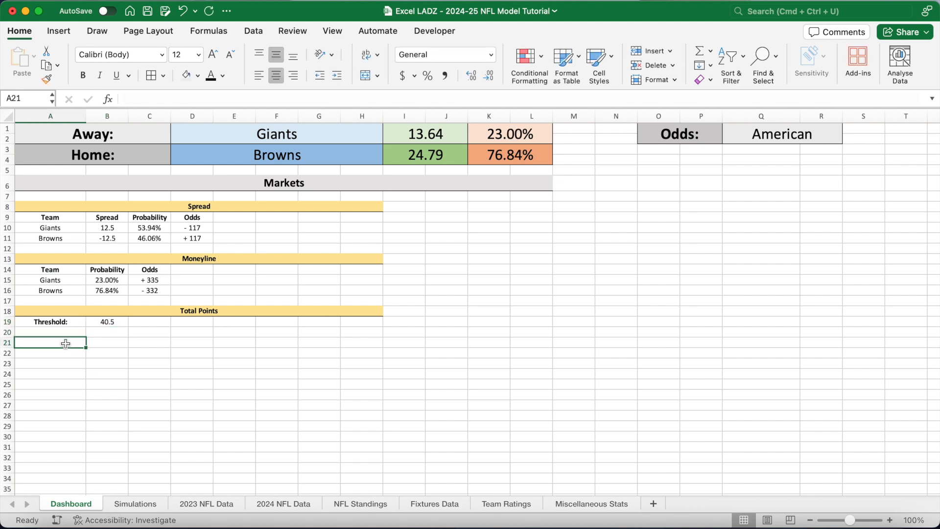
pyautogui.write('r:')
pyautogui.press('Return')
pyautogui.write('Under:')
pyautogui.press('Return')
# Step: Begin the Over probability formula in B21 as =SUMPRODUCT(--(Simulations!$B$3:$B$5002+, using the away team's simulated scores as an absolute range
pyautogui.click(106, 343)
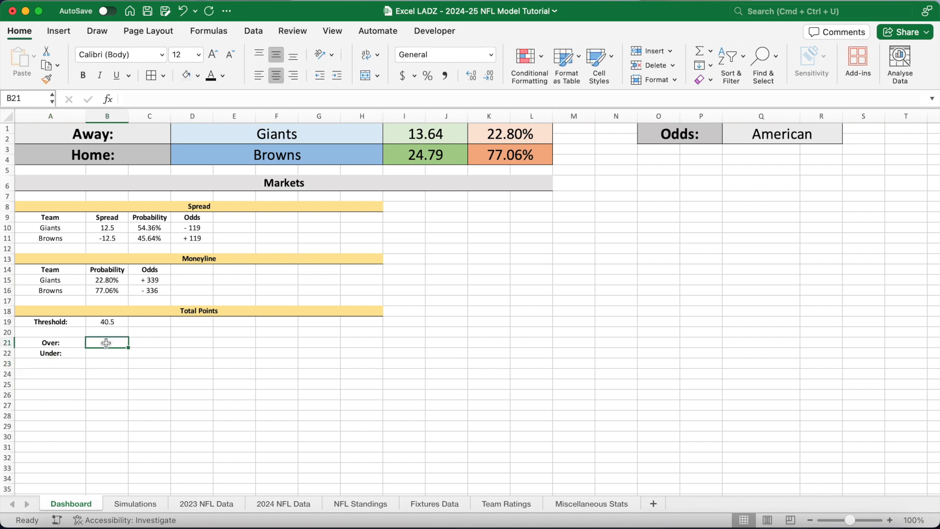
pyautogui.write('=SUMPRODU')
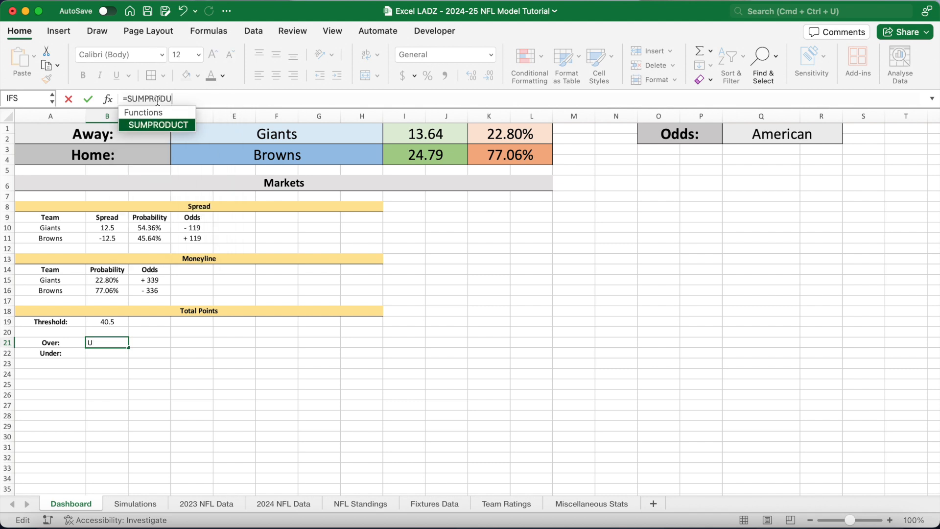
pyautogui.write('CT(--(')
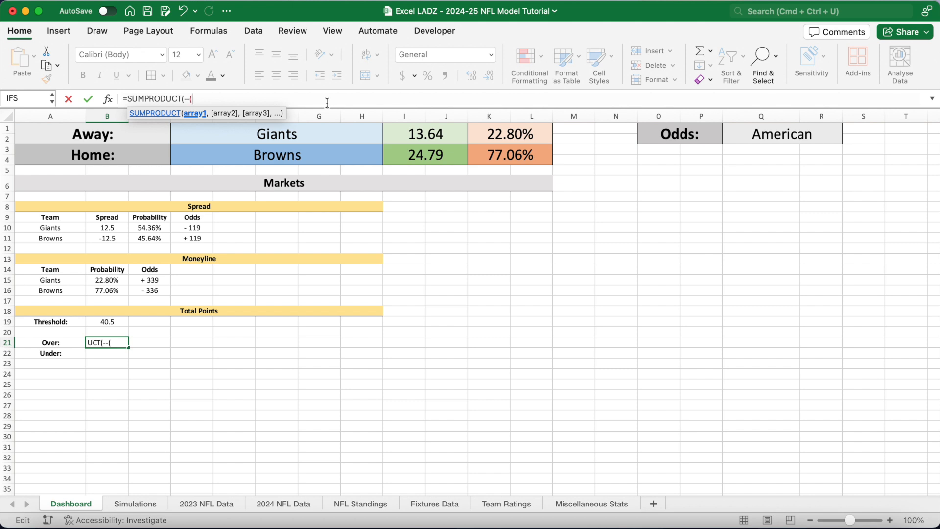
pyautogui.click(132, 502)
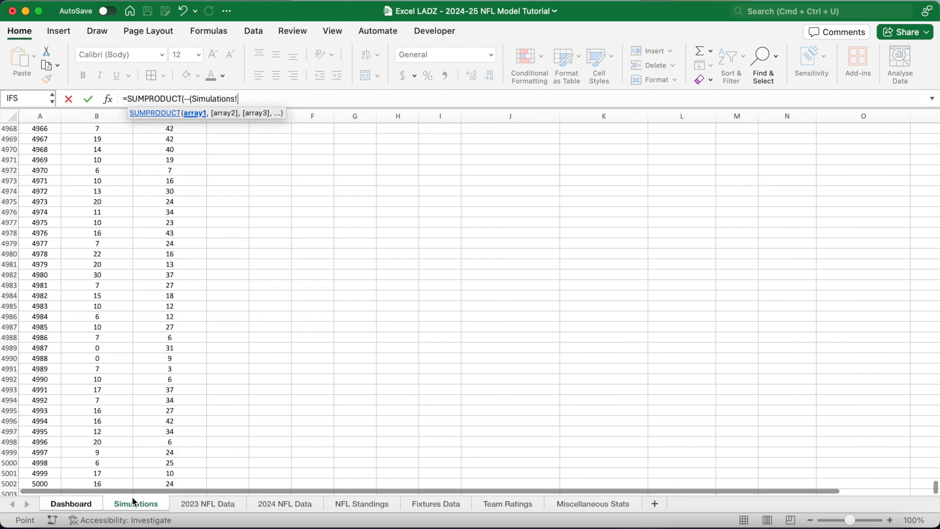
pyautogui.scroll(-2, 103, 443)
pyautogui.click(103, 460)
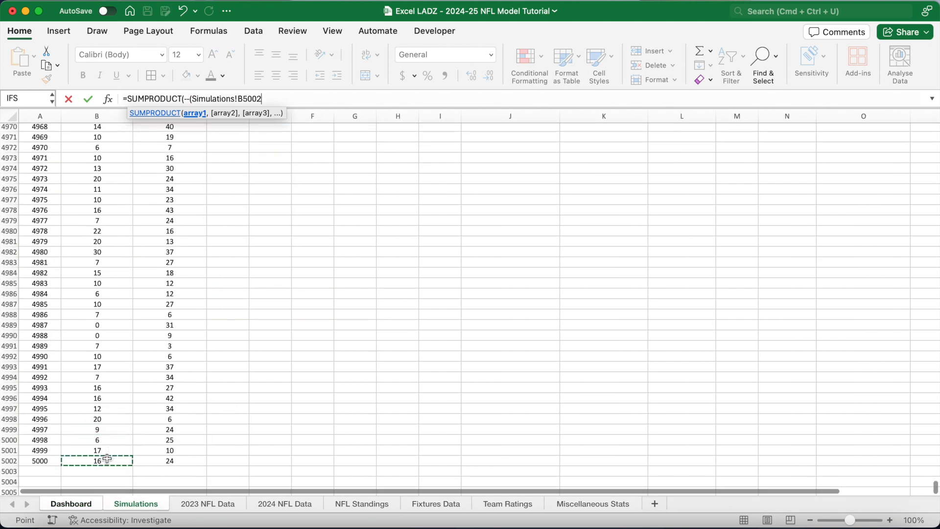
pyautogui.press('super+shift+Up')
pyautogui.click(247, 99)
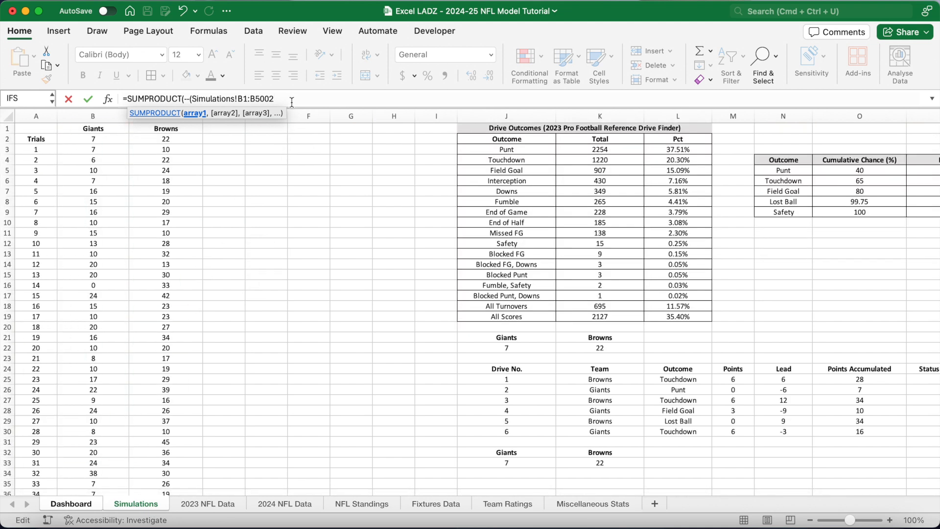
pyautogui.press('BackSpace')
pyautogui.write('3')
pyautogui.moveTo(288, 103); pyautogui.dragTo(195, 106)
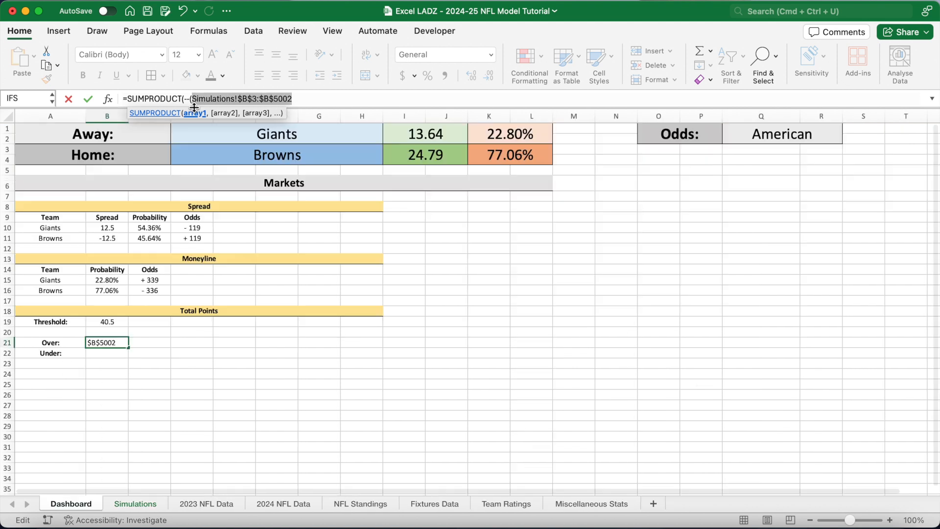
pyautogui.press('F4')
pyautogui.write('+')
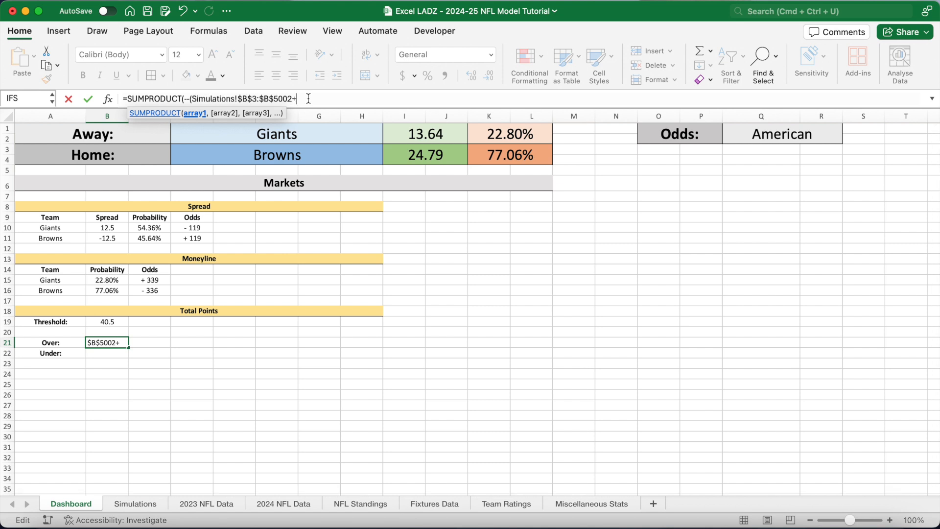
# Step: Complete the B21 formula by adding Simulations!$C$3:$C$5002, testing the sum for >B19, and dividing the SUMPRODUCT by 5000
pyautogui.click(147, 503)
pyautogui.click(181, 151)
pyautogui.hotkey('ctrl', 'shift', 'Down')
pyautogui.press('F4')
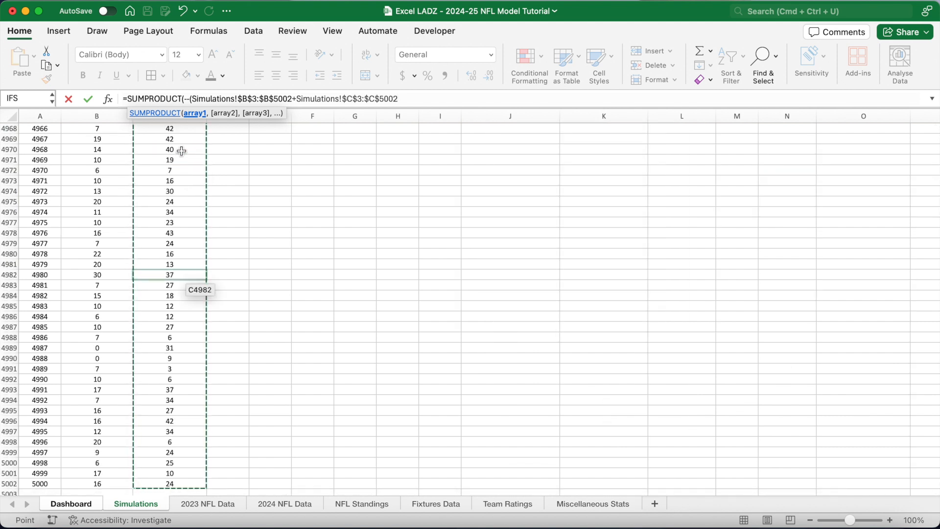
pyautogui.write('>')
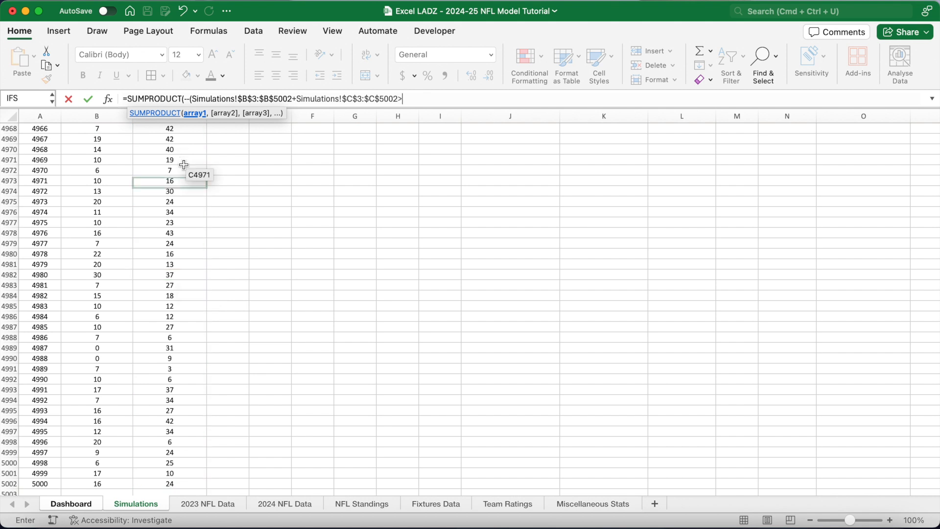
pyautogui.click(78, 504)
pyautogui.press('BackSpace')
pyautogui.press('BackSpace')
pyautogui.press('BackSpace')
pyautogui.press('BackSpace')
pyautogui.press('BackSpace')
pyautogui.press('BackSpace')
pyautogui.press('BackSpace')
pyautogui.press('BackSpace')
pyautogui.press('BackSpace')
pyautogui.press('BackSpace')
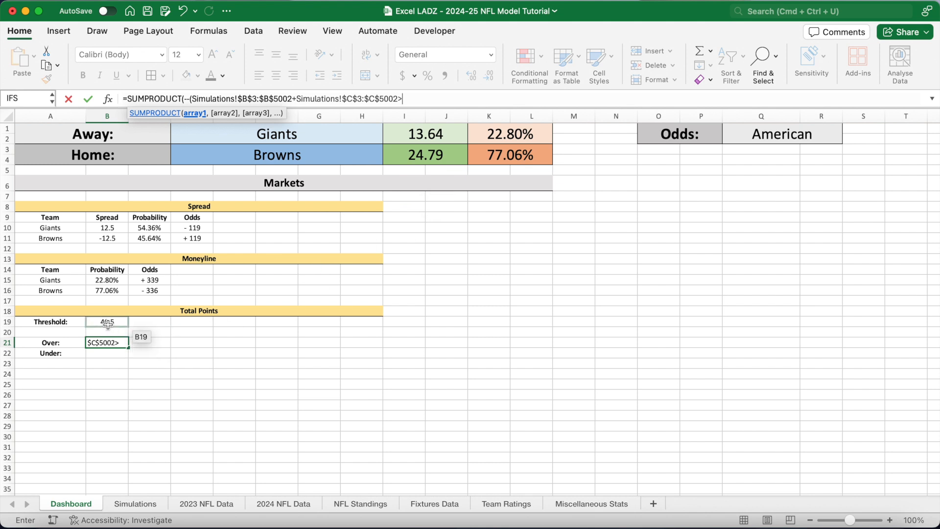
pyautogui.write('B19')
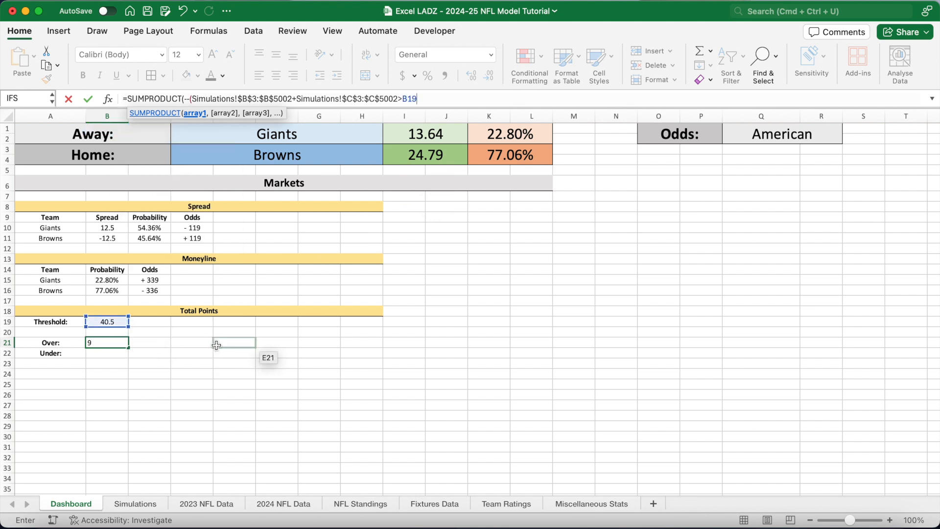
pyautogui.write('))/')
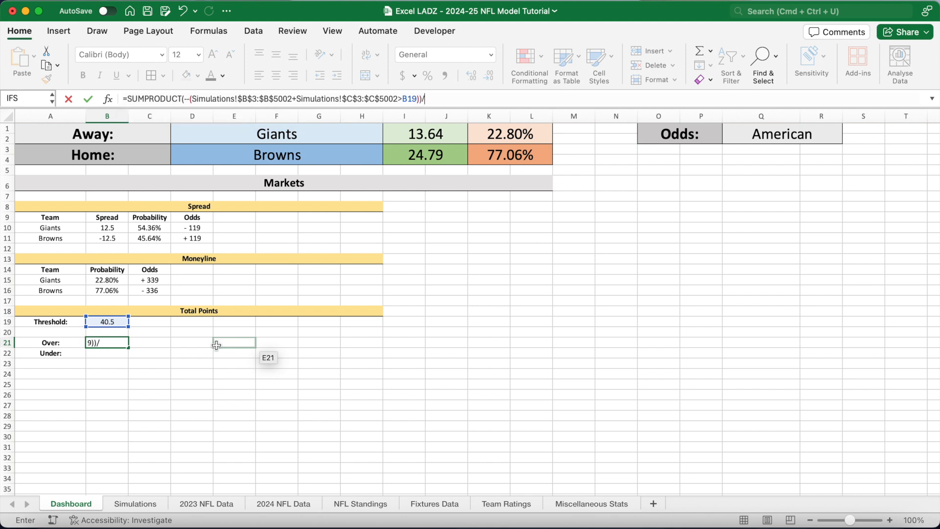
pyautogui.write('5000')
pyautogui.press('Return')
# Step: Fill the Over formula down to B22 and edit the copy to test for <B19 as the Under probability
pyautogui.click(124, 340)
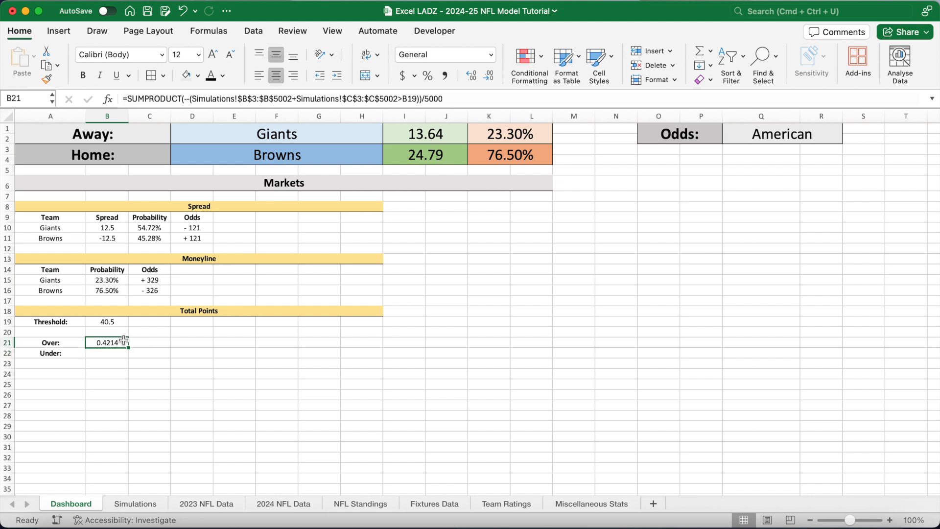
pyautogui.moveTo(128, 347); pyautogui.dragTo(126, 355)
pyautogui.click(115, 353)
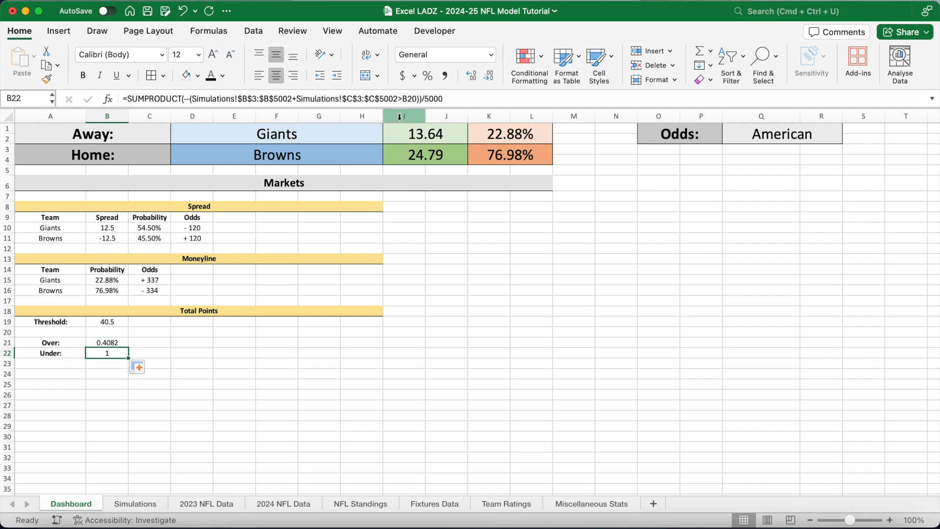
pyautogui.click(410, 102)
pyautogui.press('BackSpace')
pyautogui.press('BackSpace')
pyautogui.write('19')
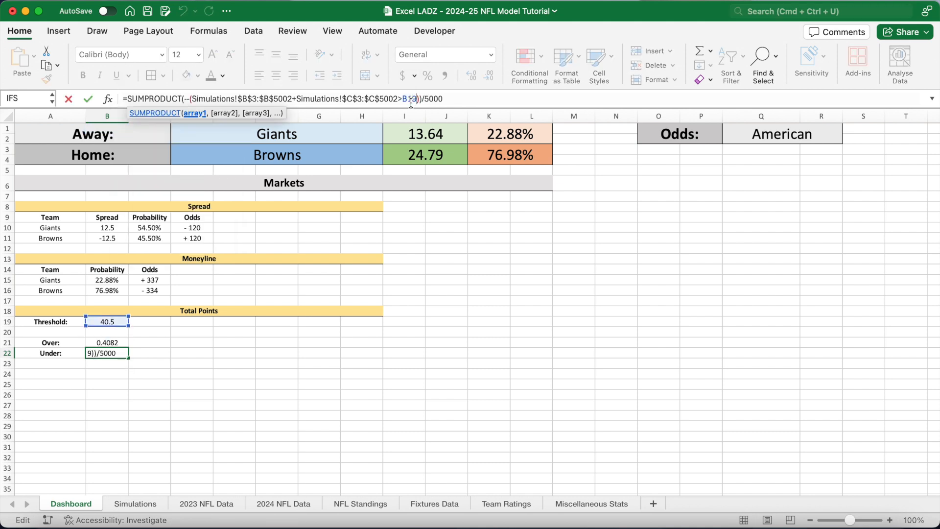
pyautogui.click(402, 100)
pyautogui.press('BackSpace')
pyautogui.write('<')
pyautogui.press('Return')
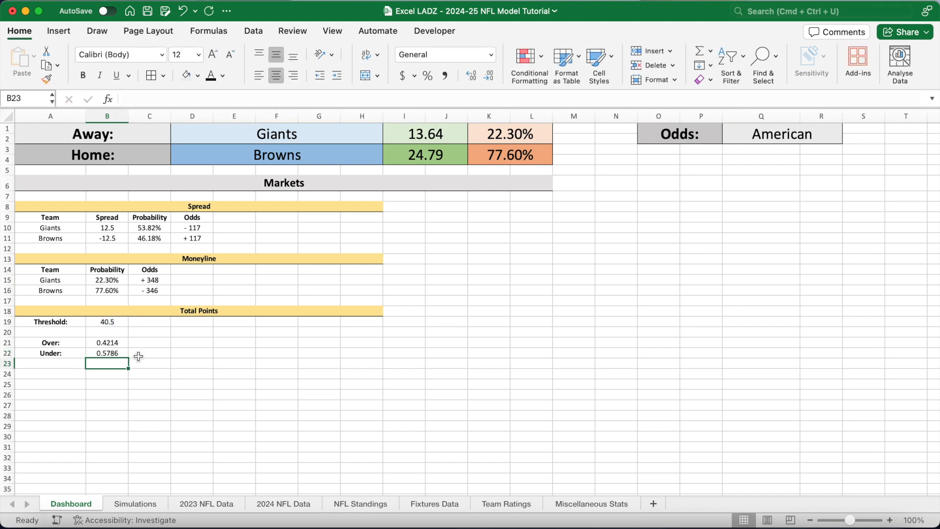
# Step: Format the Over and Under probabilities in B21:B22 as percentages with two decimal places
pyautogui.moveTo(126, 342); pyautogui.dragTo(121, 351)
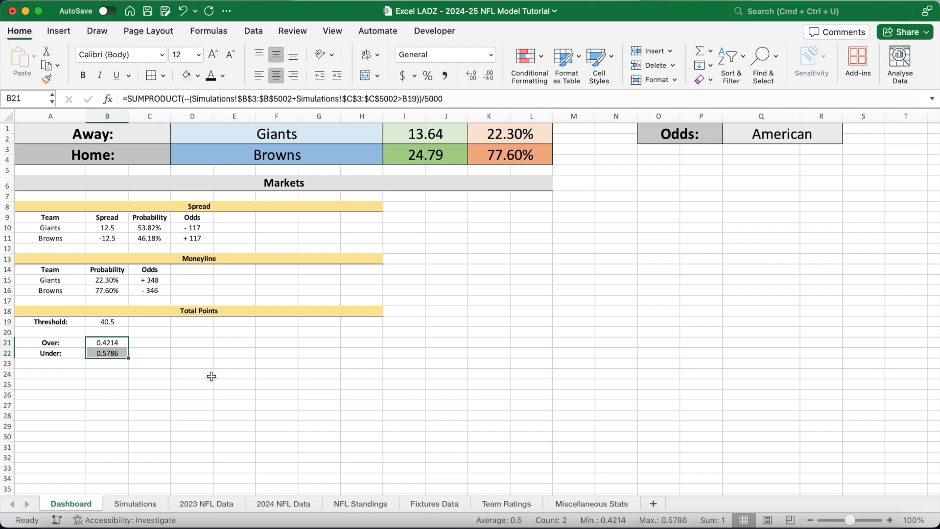
pyautogui.click(428, 76)
pyautogui.click(471, 74)
pyautogui.click(472, 75)
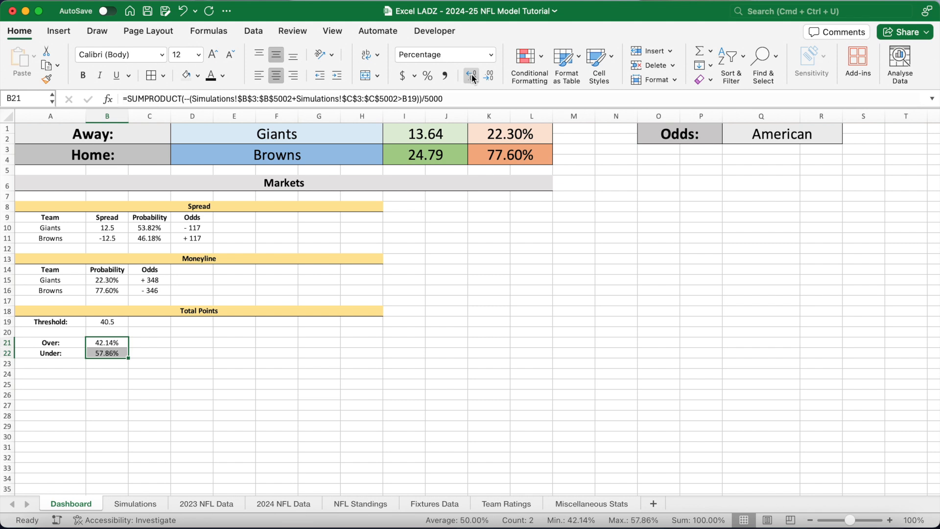
# Step: Copy the Moneyline odds formulas from C15:C16 into the Total Points cells C21:C22
pyautogui.moveTo(161, 281); pyautogui.dragTo(161, 289)
pyautogui.rightClick(162, 290)
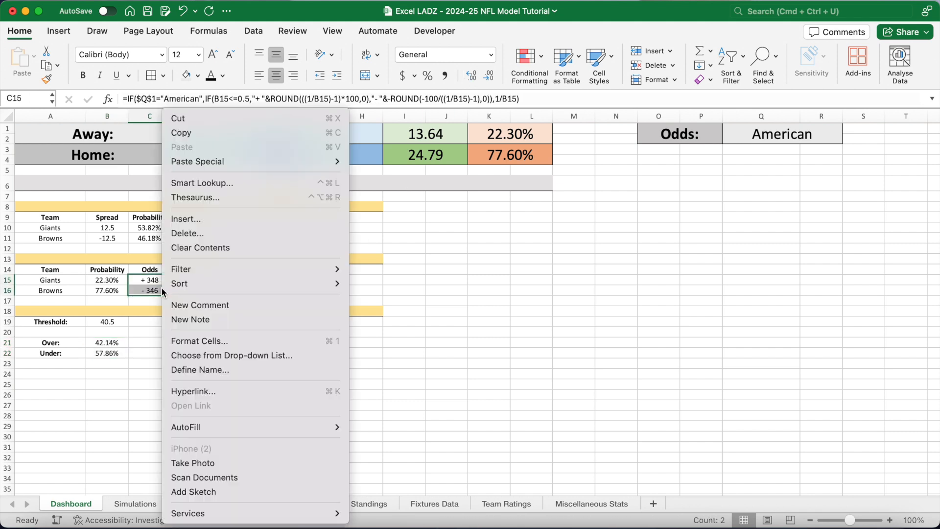
pyautogui.click(200, 131)
pyautogui.click(150, 344)
pyautogui.rightClick(150, 344)
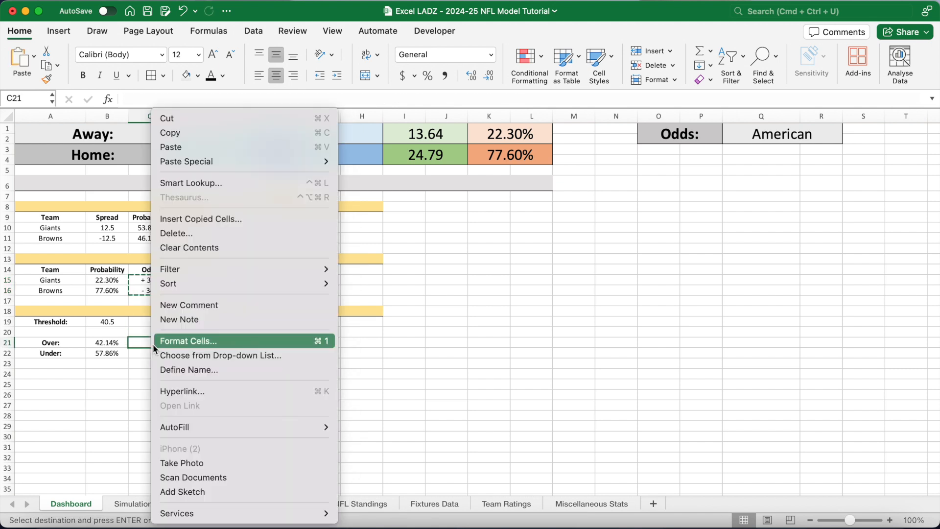
pyautogui.click(199, 147)
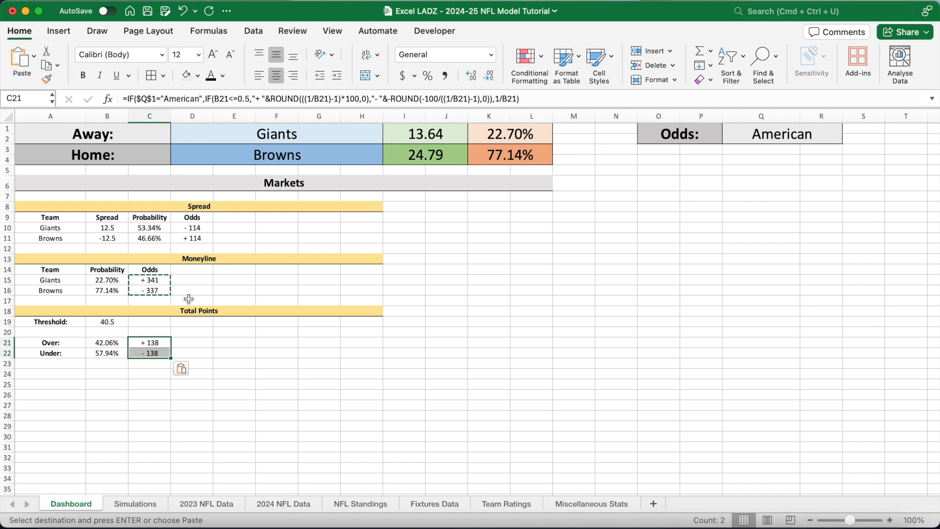
# Step: Set the total points threshold in B19 to 32.5 and check the Over and Under probabilities and odds
pyautogui.click(109, 322)
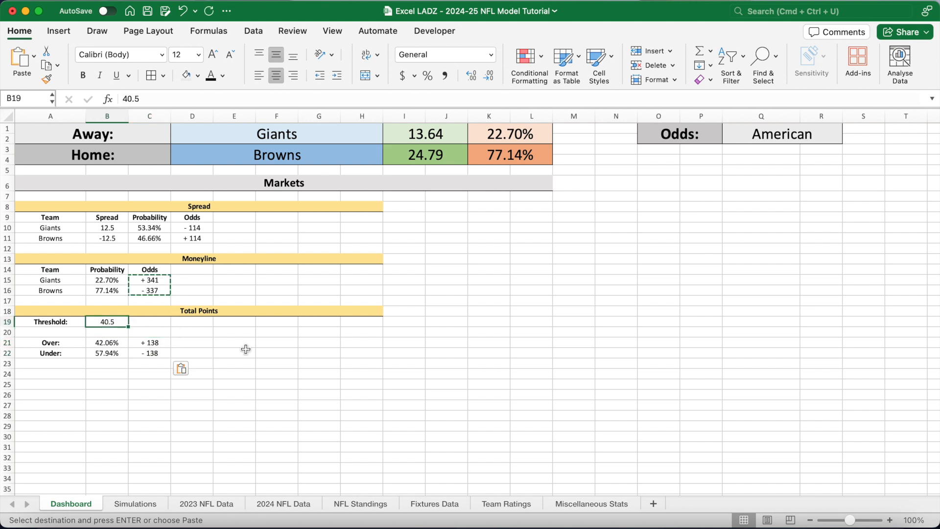
pyautogui.write('32.5')
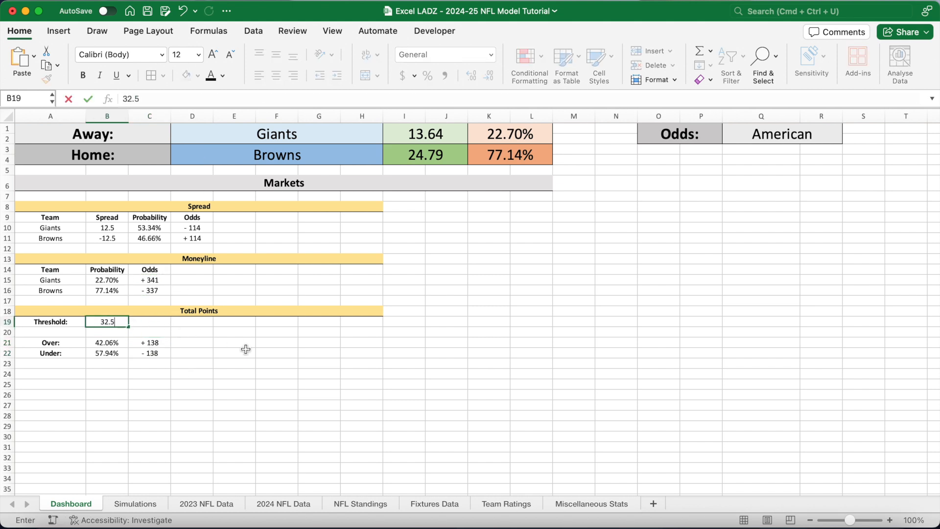
pyautogui.press('Return')
pyautogui.moveTo(107, 343); pyautogui.dragTo(142, 351)
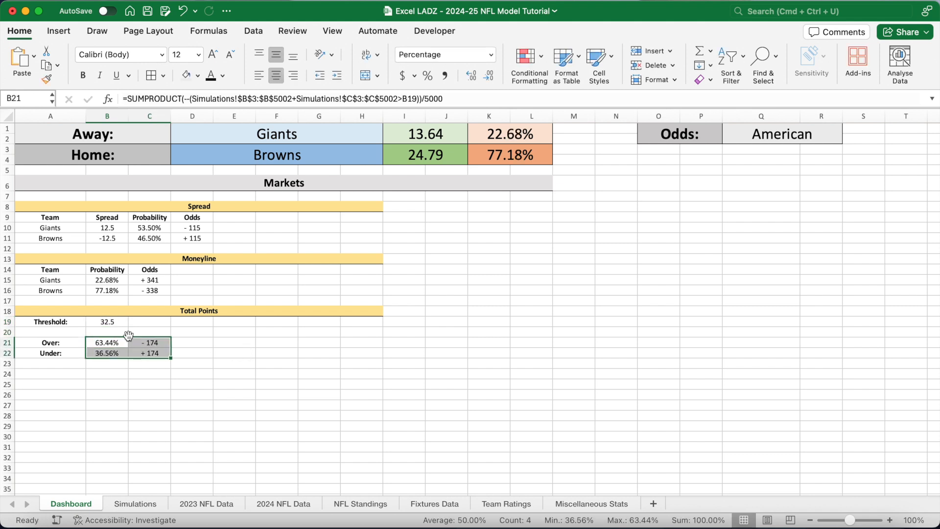
# Step: Set the total points threshold in B19 to 44.5
pyautogui.click(117, 323)
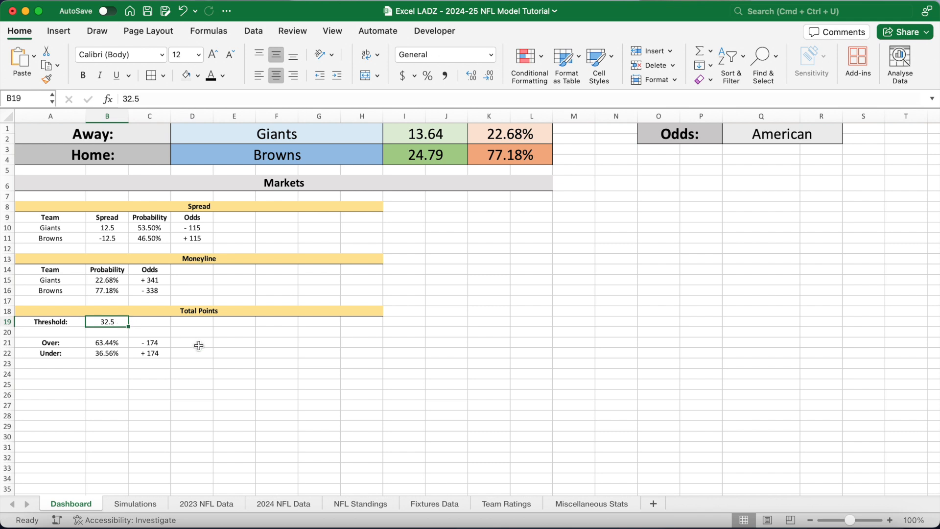
pyautogui.write('44.5')
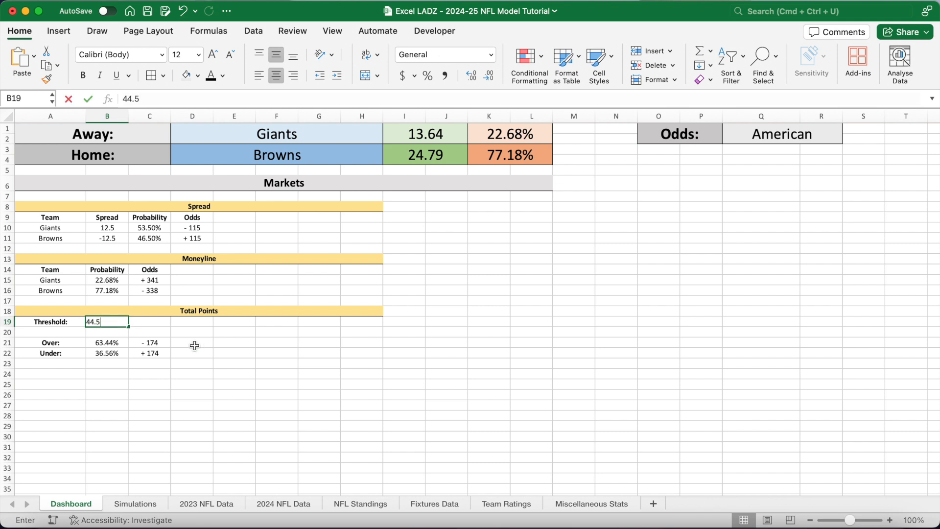
pyautogui.press('Return')
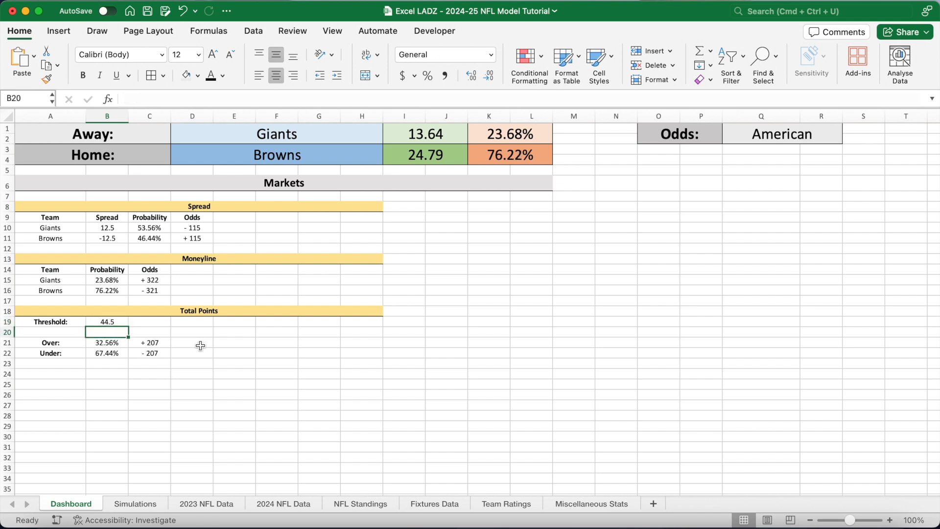
# Step: Set the Away team to 49ers on the dashboard
pyautogui.click(319, 134)
pyautogui.click(387, 130)
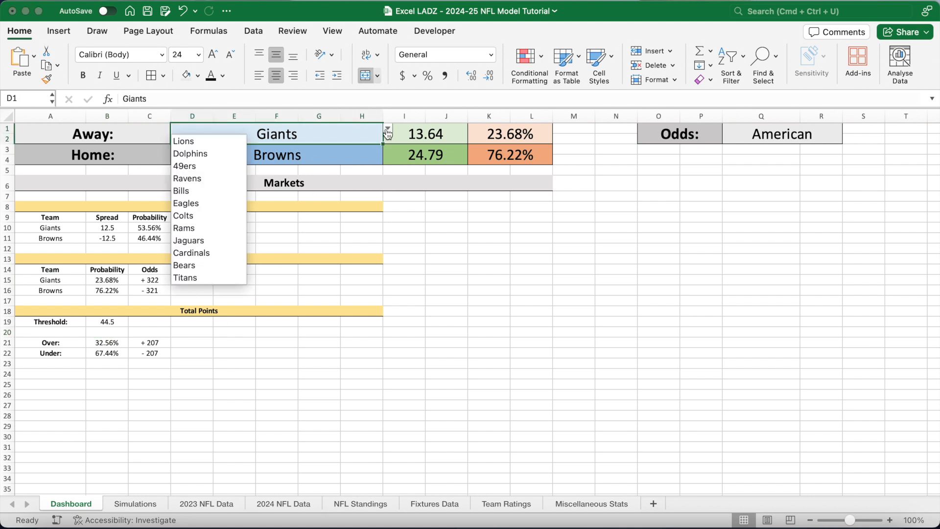
pyautogui.click(215, 170)
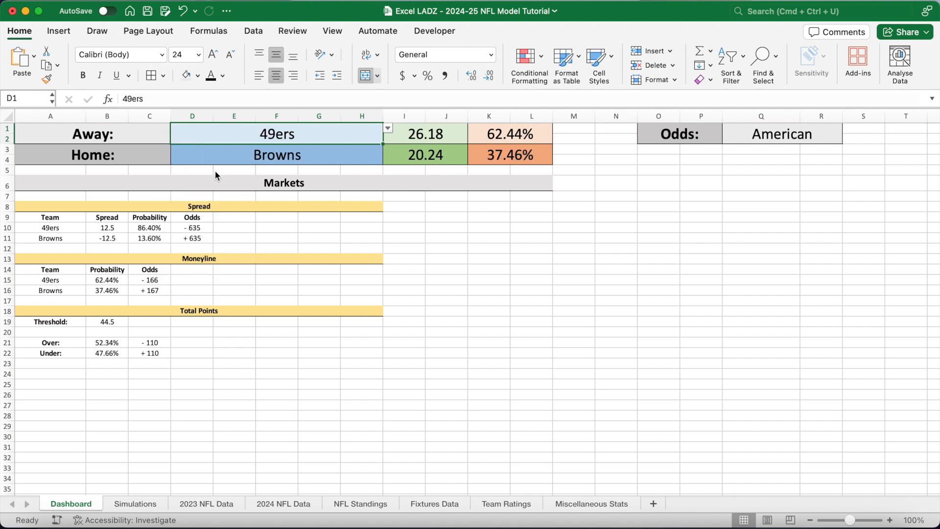
pyautogui.click(251, 156)
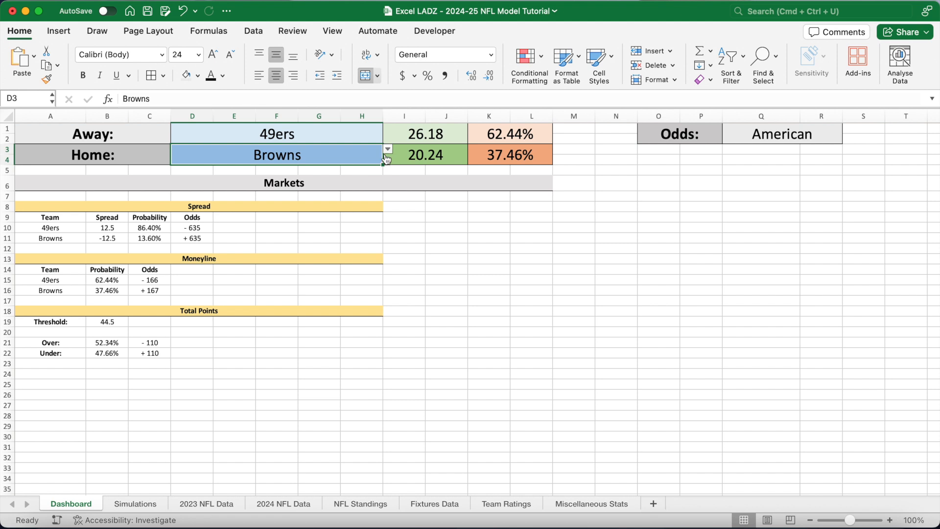
# Step: Set the 49ers spread in B10 to -4.5 and the Browns spread in B11 to 4.5
pyautogui.click(122, 227)
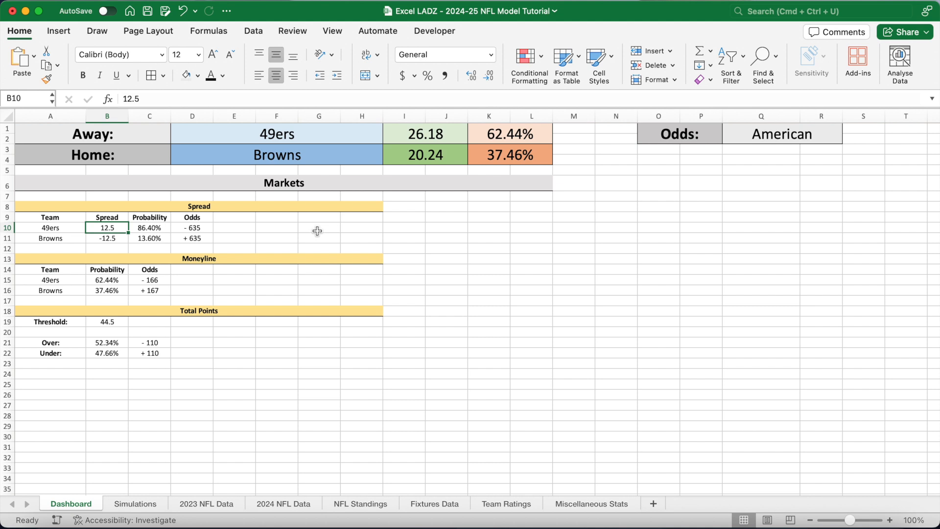
pyautogui.write('-4.5')
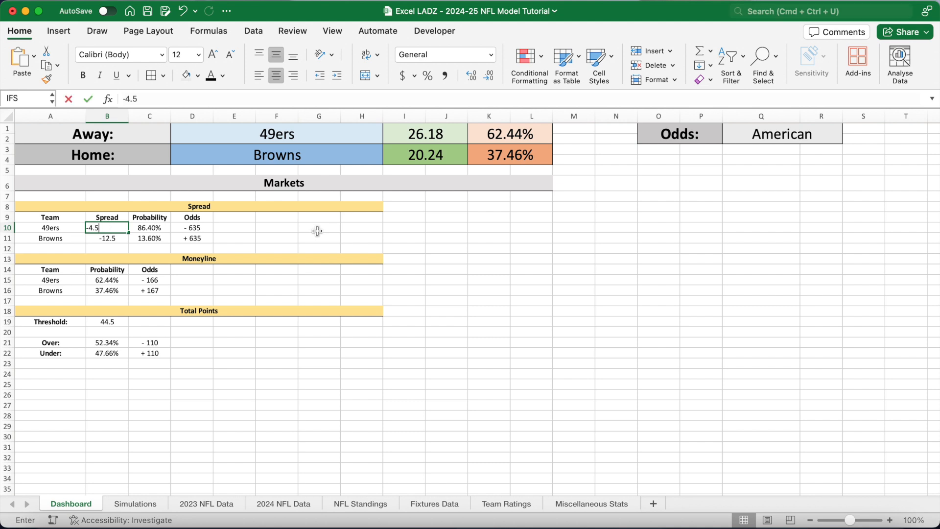
pyautogui.press('Return')
pyautogui.write('4.5')
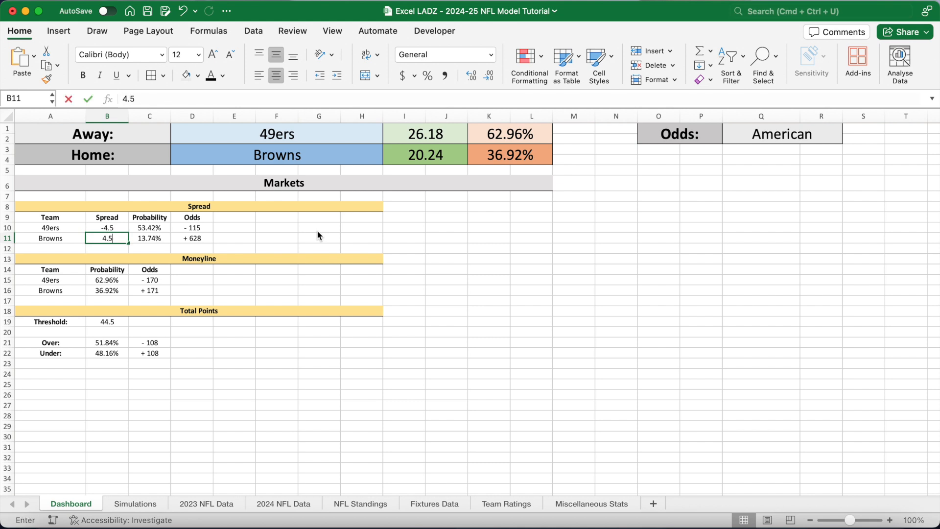
pyautogui.press('Return')
# Step: Set the Home team to Jaguars on the dashboard
pyautogui.click(327, 157)
pyautogui.click(387, 150)
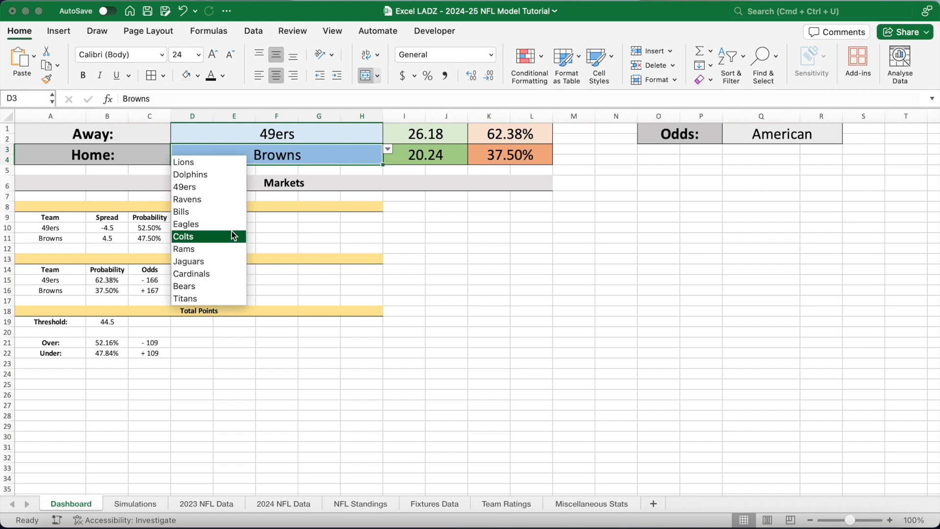
pyautogui.click(217, 261)
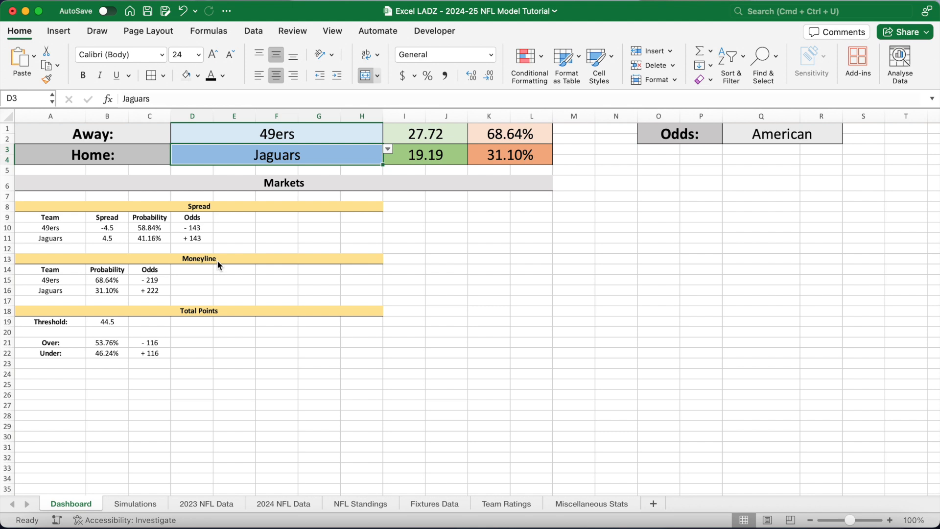
pyautogui.click(528, 228)
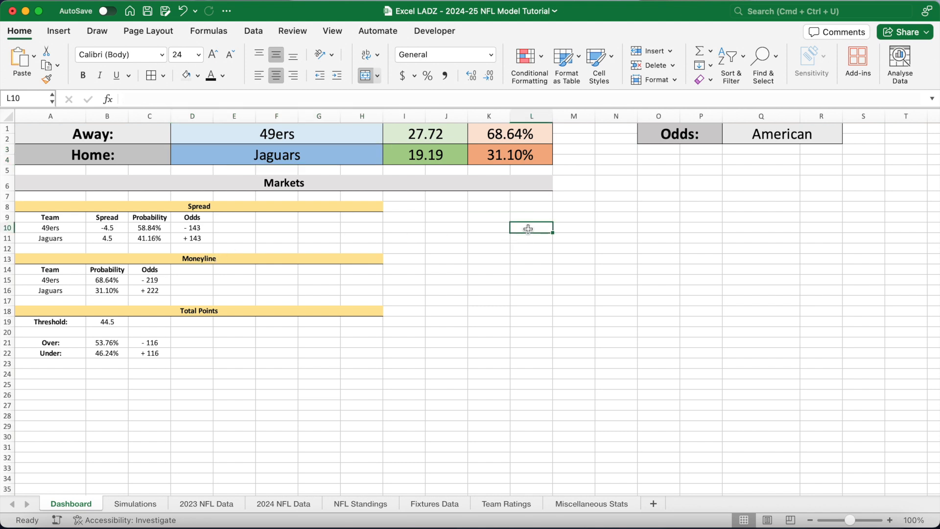
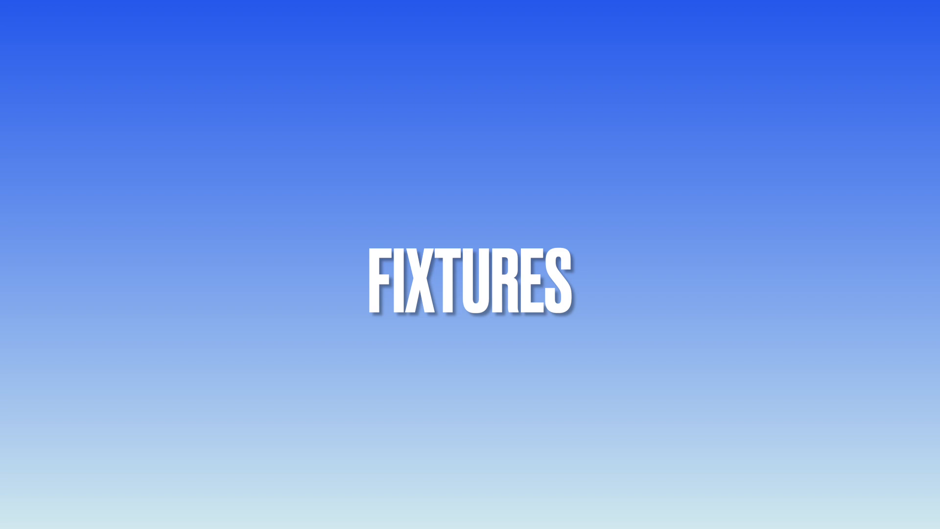
# Step: Create a bold size 18 "Fixtures" heading with light grey fill in merged cells O6:R6
pyautogui.moveTo(661, 182); pyautogui.dragTo(808, 182)
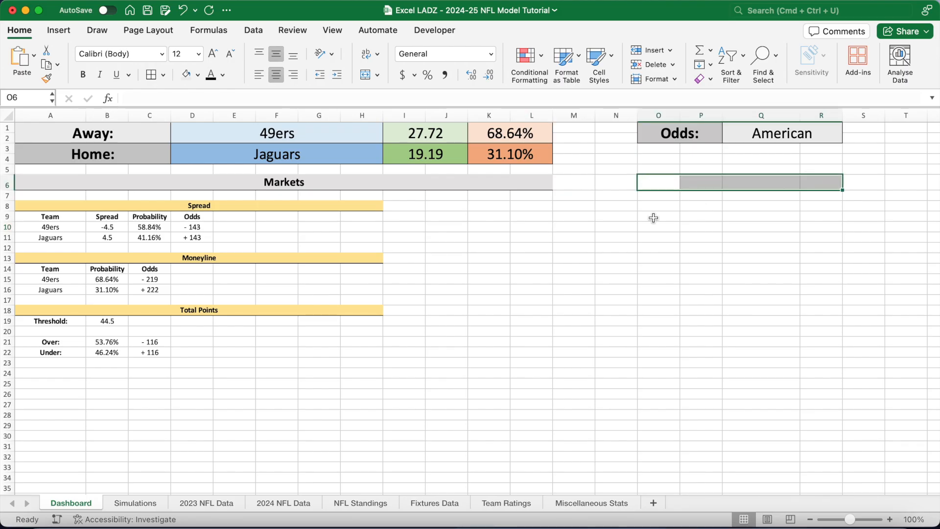
pyautogui.click(365, 75)
pyautogui.click(198, 54)
pyautogui.click(199, 172)
pyautogui.press('super+b')
pyautogui.write('Fixtures')
pyautogui.press('Return')
# Step: Merge O7:R7, fill it with a darker grey and enter the subheading "Date Range"
pyautogui.moveTo(661, 195); pyautogui.dragTo(812, 195)
pyautogui.click(365, 74)
pyautogui.click(198, 74)
pyautogui.click(262, 165)
pyautogui.write('Date Range')
pyautogui.press('Return')
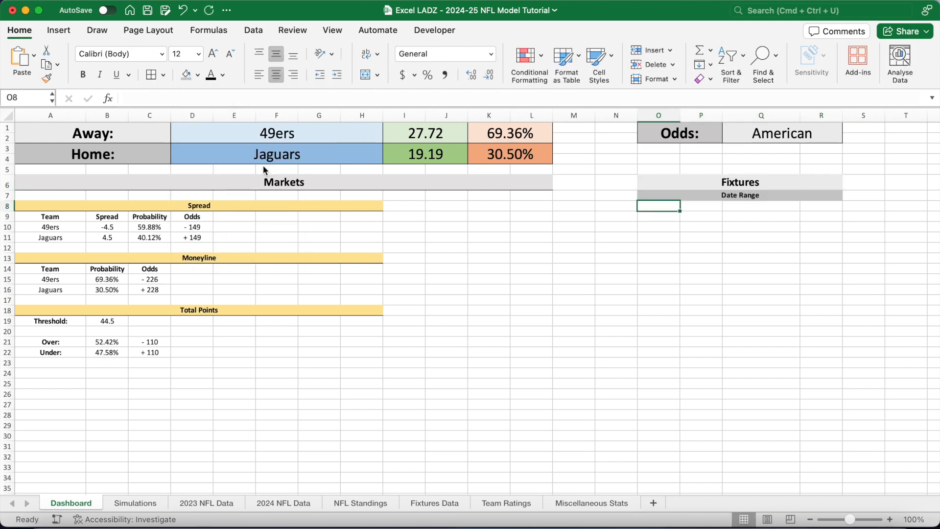
# Step: Merge O8:P8 with light grey fill and enter the start date 22/9/2024
pyautogui.moveTo(671, 205); pyautogui.dragTo(709, 205)
pyautogui.click(365, 74)
pyautogui.click(197, 74)
pyautogui.click(263, 152)
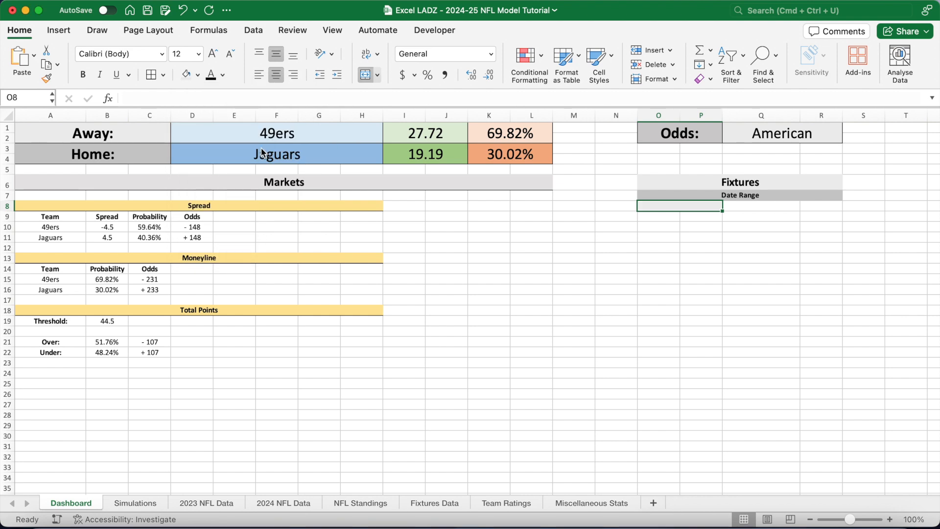
pyautogui.write('5/')
pyautogui.press('BackSpace')
pyautogui.press('BackSpace')
pyautogui.write('22/9/2024')
# Step: Copy the start date cell to Q8:R8, change the copy to 26/9/2024 and add borders around the Fixtures block O6:R8
pyautogui.moveTo(729, 205); pyautogui.dragTo(823, 206)
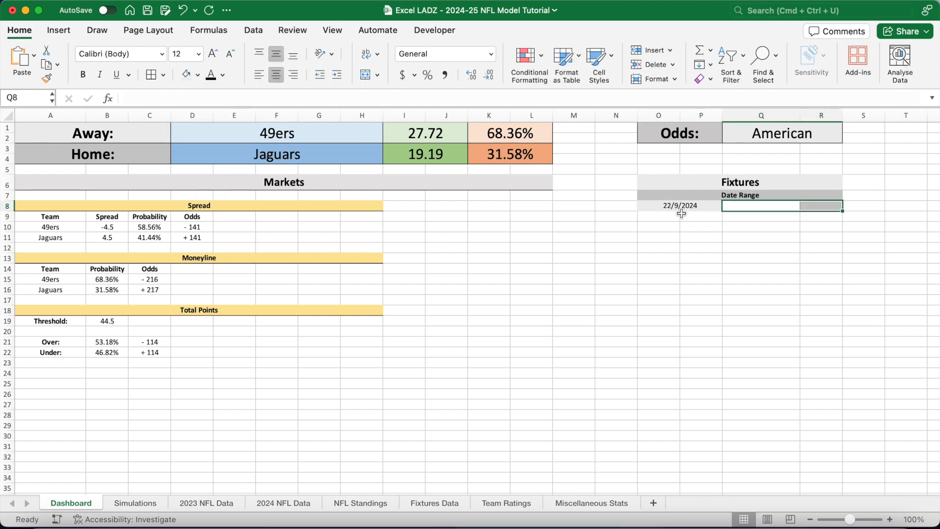
pyautogui.click(680, 206)
pyautogui.press('super+c')
pyautogui.click(761, 205)
pyautogui.press('super+v')
pyautogui.click(219, 97)
pyautogui.press('super+a')
pyautogui.write('26/9/2024')
pyautogui.press('Return')
pyautogui.moveTo(713, 179); pyautogui.dragTo(706, 206)
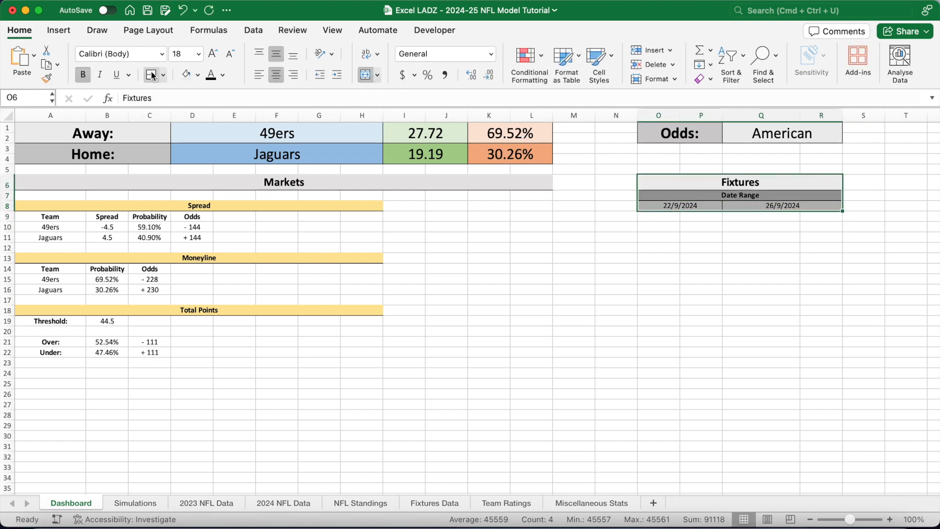
# Step: Create a gold-filled "Upcoming Fixtures" heading in size 18 in the merged cells O10:R10
pyautogui.click(705, 226)
pyautogui.click(199, 74)
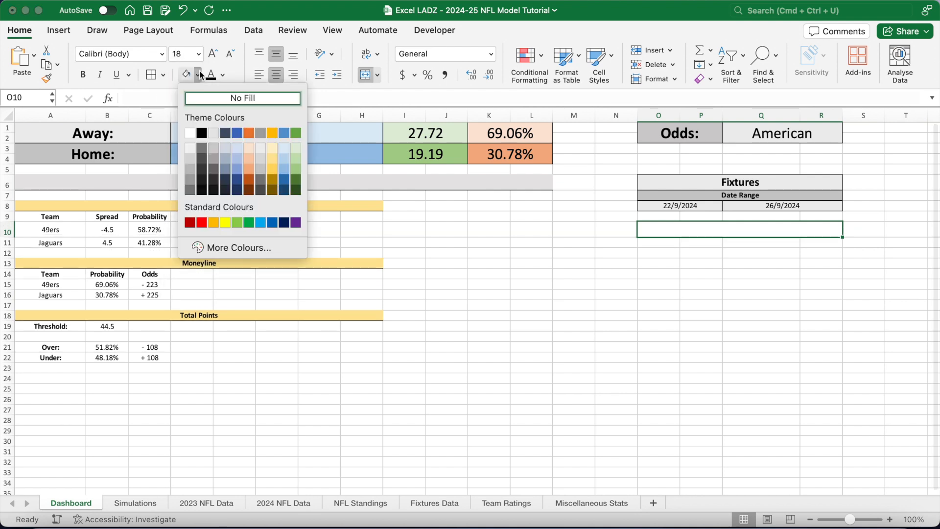
pyautogui.click(272, 133)
pyautogui.write('Upcoming Fixtures')
pyautogui.press('Return')
# Step: Enter the headers Date, Local Time, Away and Home in O11:R11, widen their columns and border the Upcoming Fixtures heading
pyautogui.write('Date')
pyautogui.press('Tab')
pyautogui.write('Local Time')
pyautogui.press('Tab')
pyautogui.write('Away')
pyautogui.press('Tab')
pyautogui.write('Home')
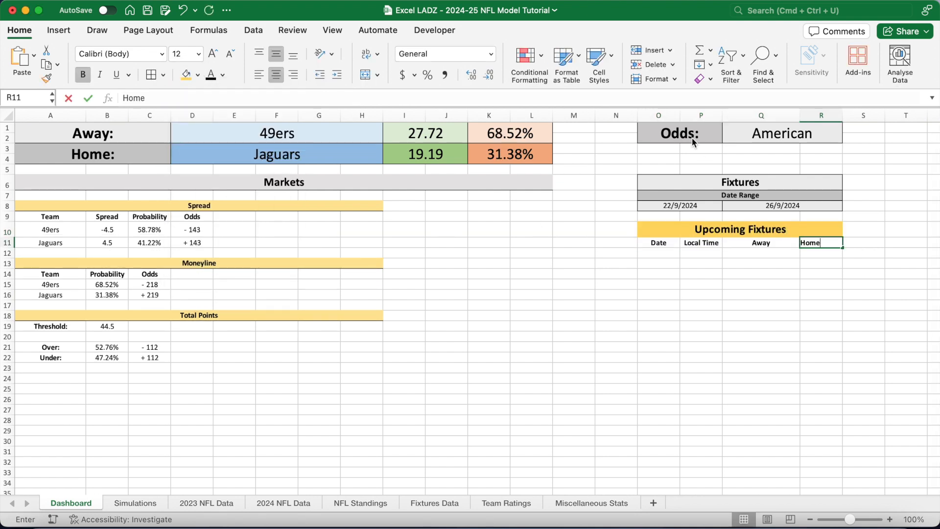
pyautogui.press('Return')
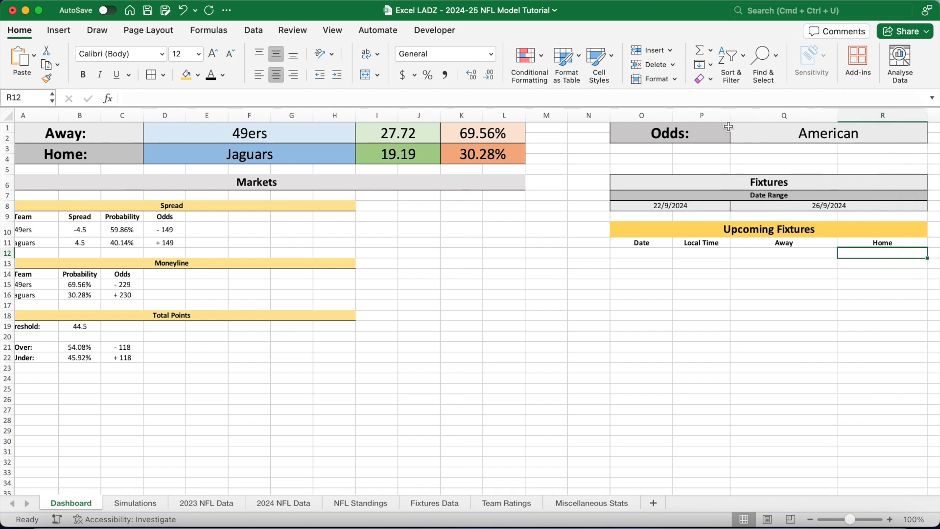
pyautogui.click(651, 230)
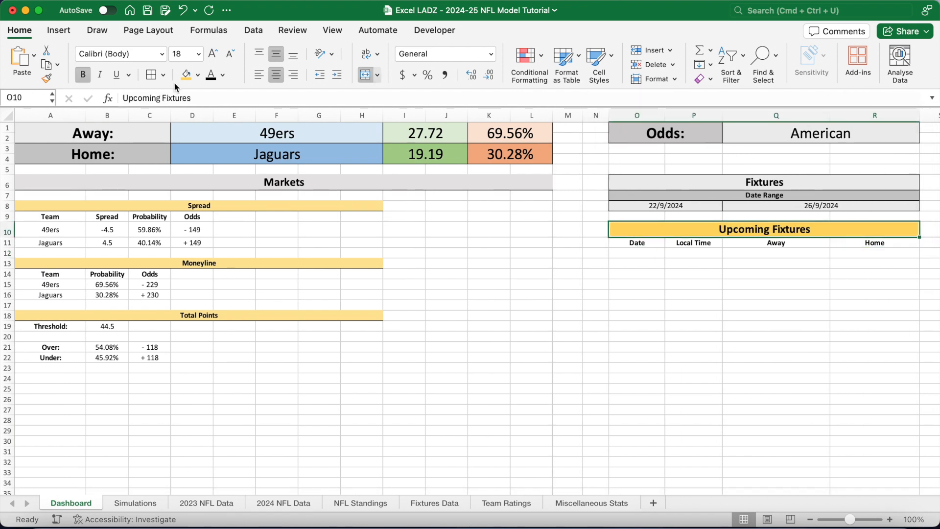
pyautogui.click(653, 254)
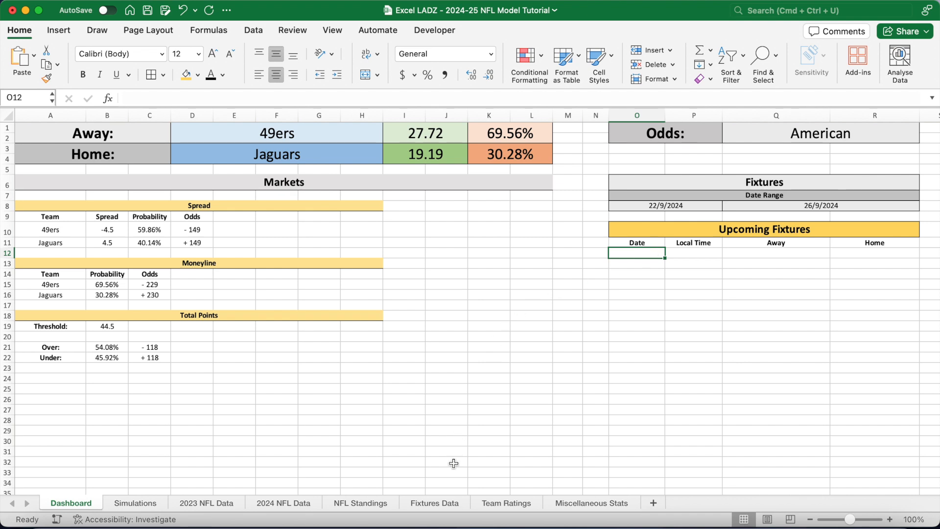
# Step: Add a bold "Game Status" header in O2 of the Fixtures Data sheet and widen column O to fit it
pyautogui.click(445, 504)
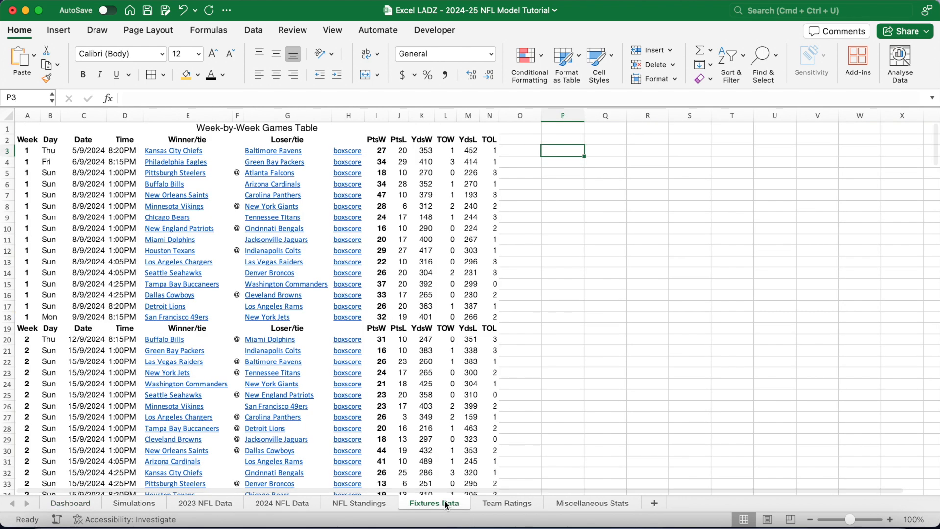
pyautogui.press('Left')
pyautogui.press('Up')
pyautogui.press('super+b')
pyautogui.write('Game Status')
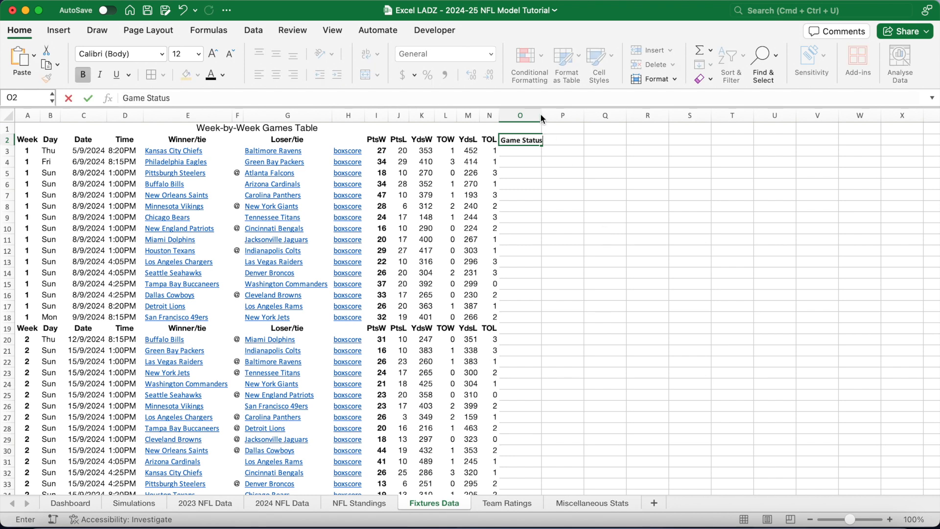
pyautogui.press('Return')
pyautogui.moveTo(541, 115); pyautogui.dragTo(557, 115)
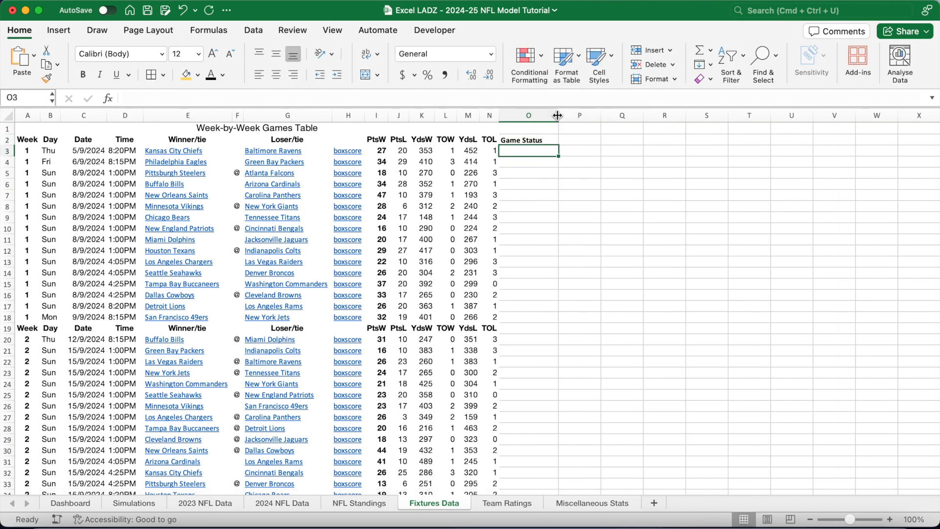
# Step: Start the formula in O3 with =IF(LEN(H3)>0,IF(LEN(I3)>0,"P","NP"),"")& to flag the game as played or not played
pyautogui.click(526, 98)
pyautogui.write('=')
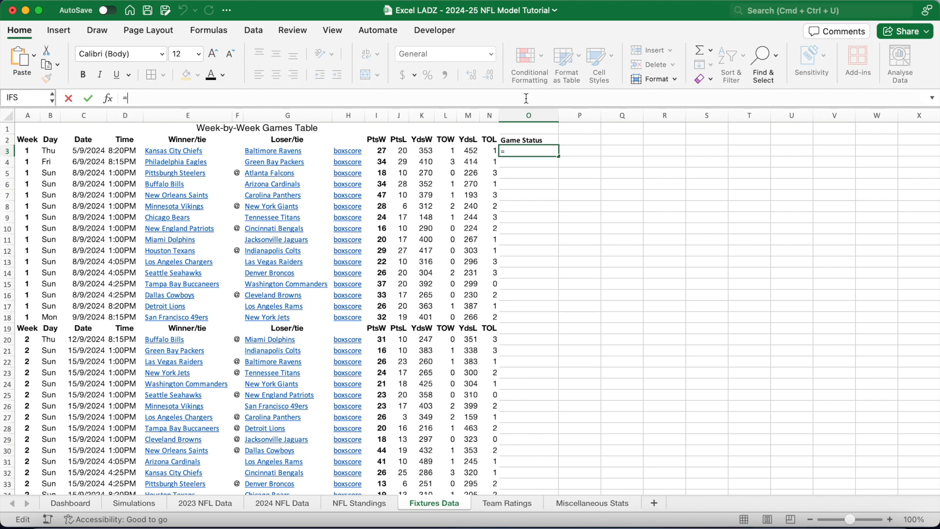
pyautogui.write('IF(LEN')
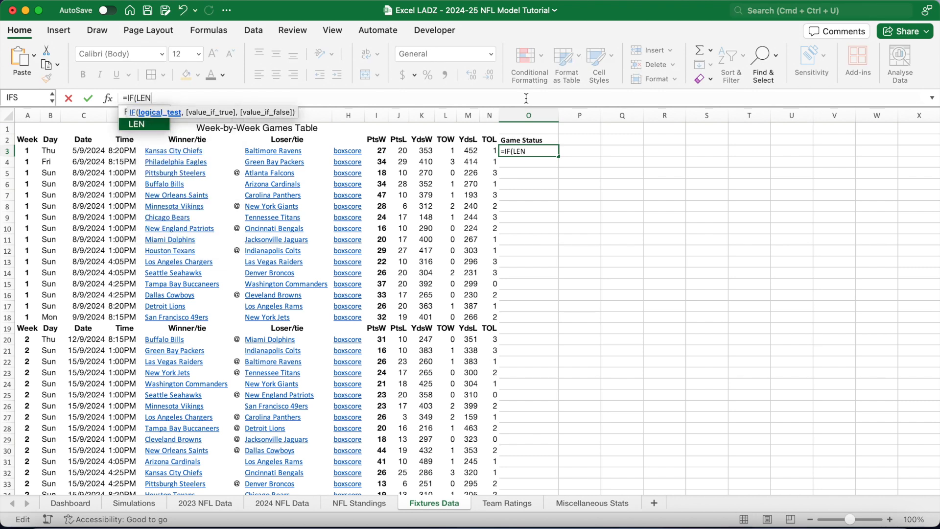
pyautogui.write('(H3')
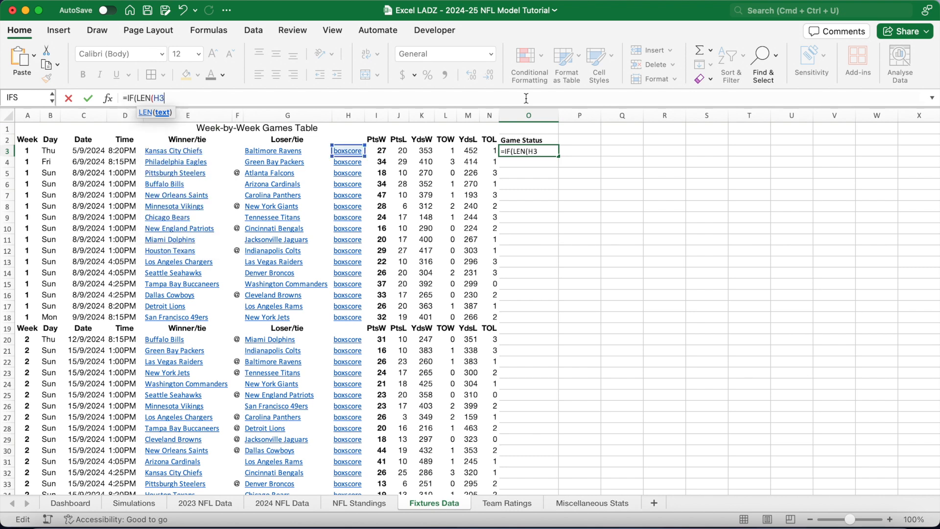
pyautogui.write(')>0,IF(')
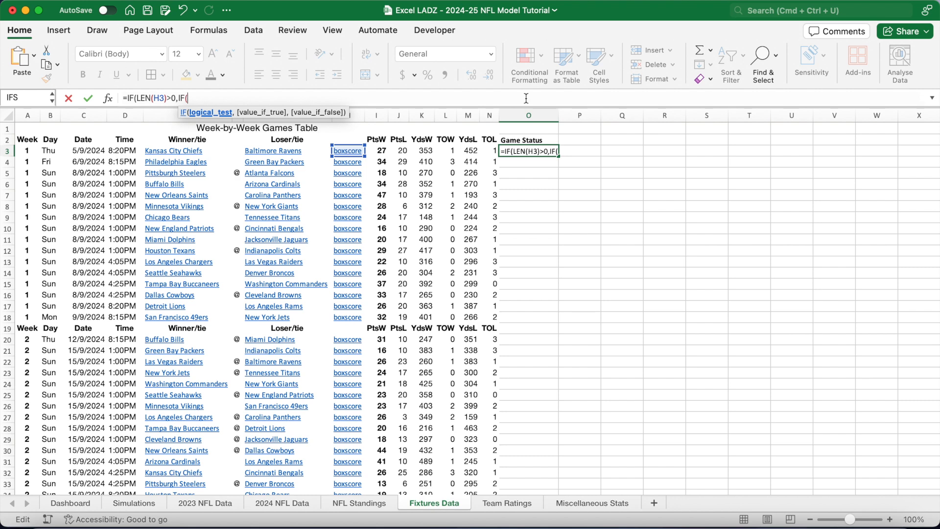
pyautogui.write('LEN(I3')
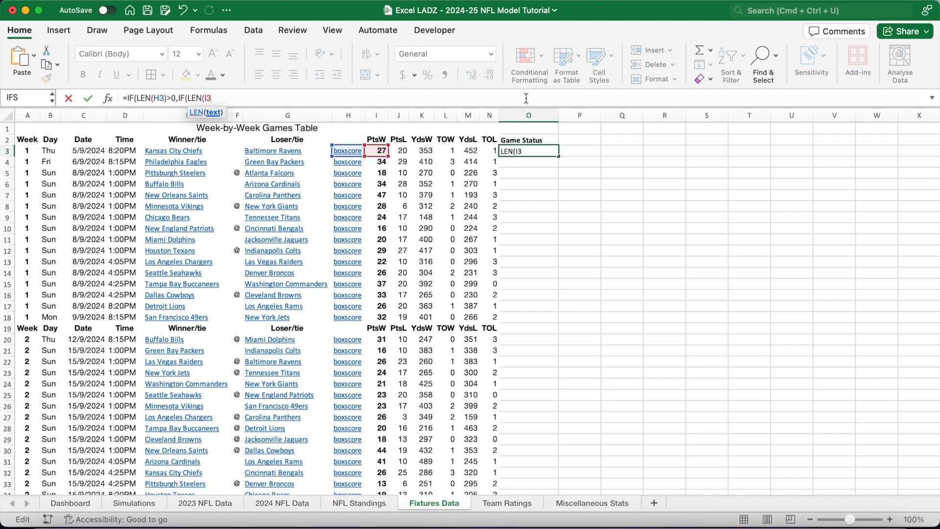
pyautogui.write(')>0')
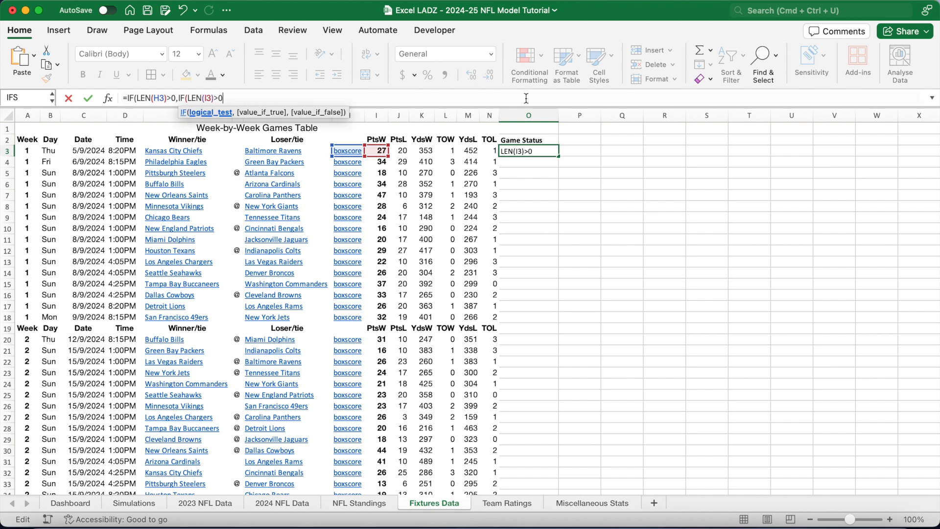
pyautogui.write(',')
pyautogui.write('"P"')
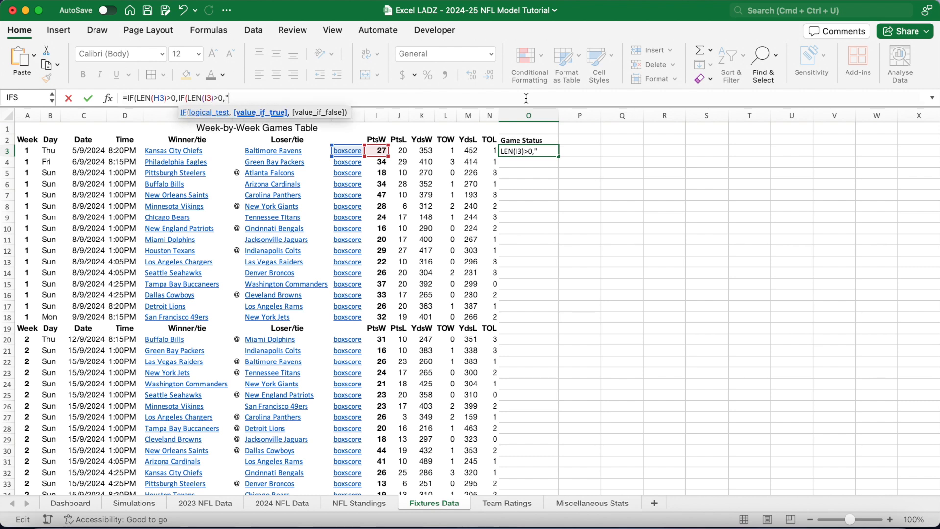
pyautogui.write(',')
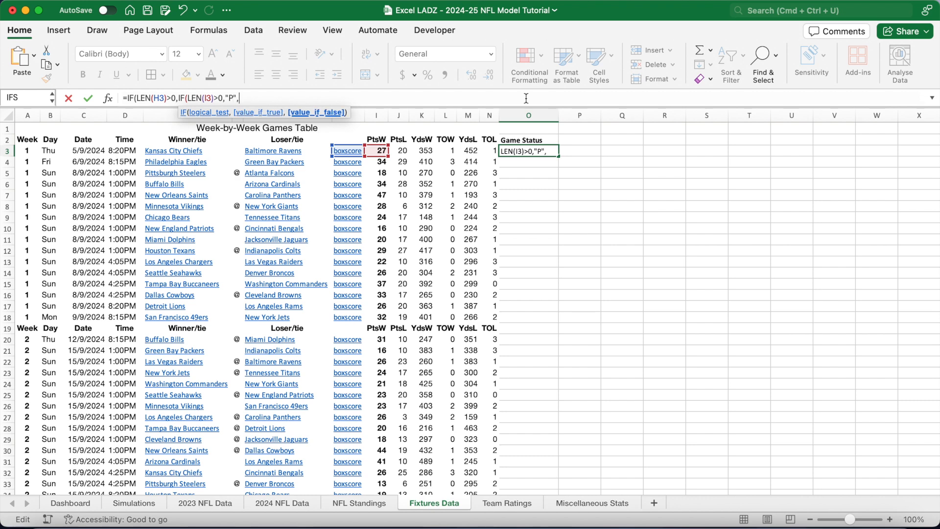
pyautogui.write('"NP"),')
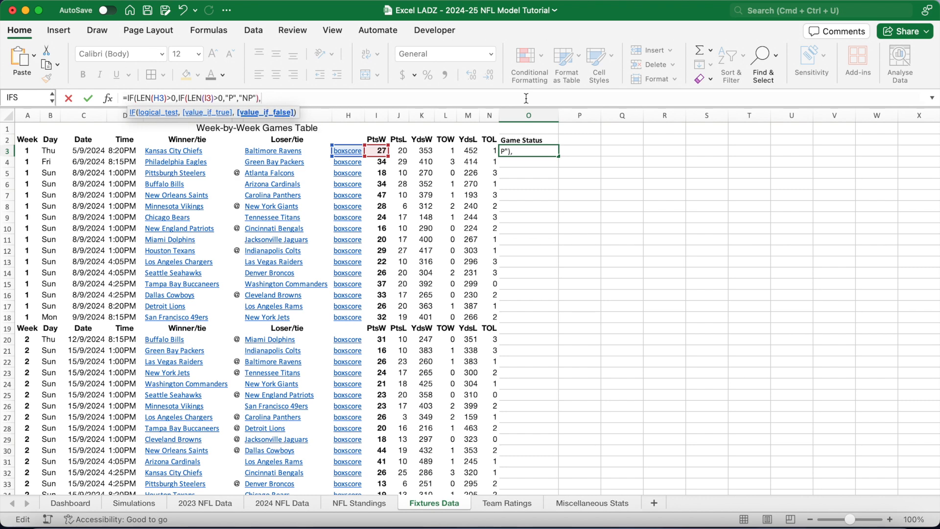
pyautogui.write('"")&')
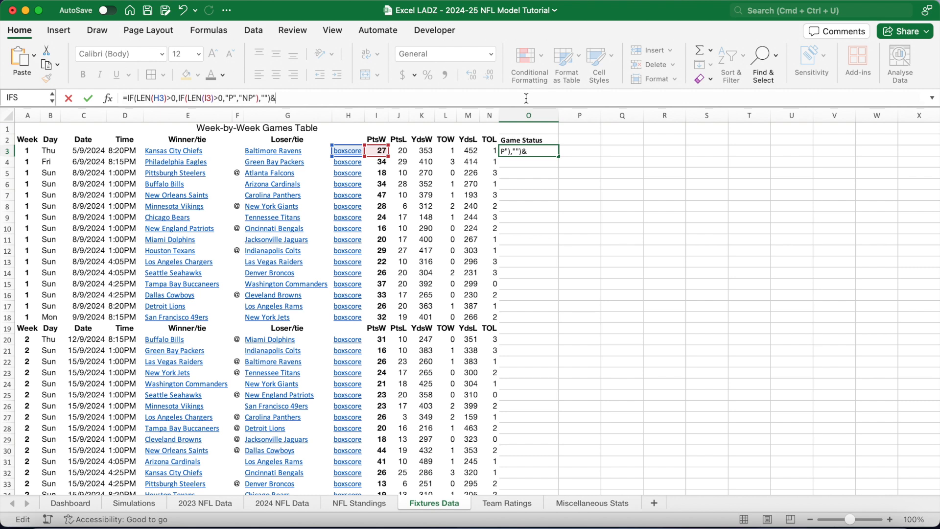
# Step: Append the start-date test IF(C3>=Dashboard!$O$8,IF( to the O3 formula, with an absolute reference to the Dashboard start date
pyautogui.write('IF(')
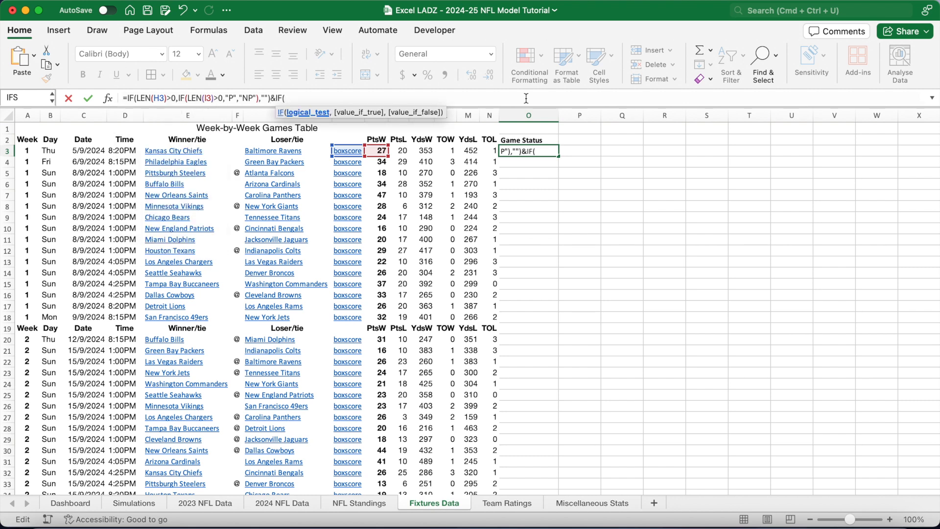
pyautogui.write('C3')
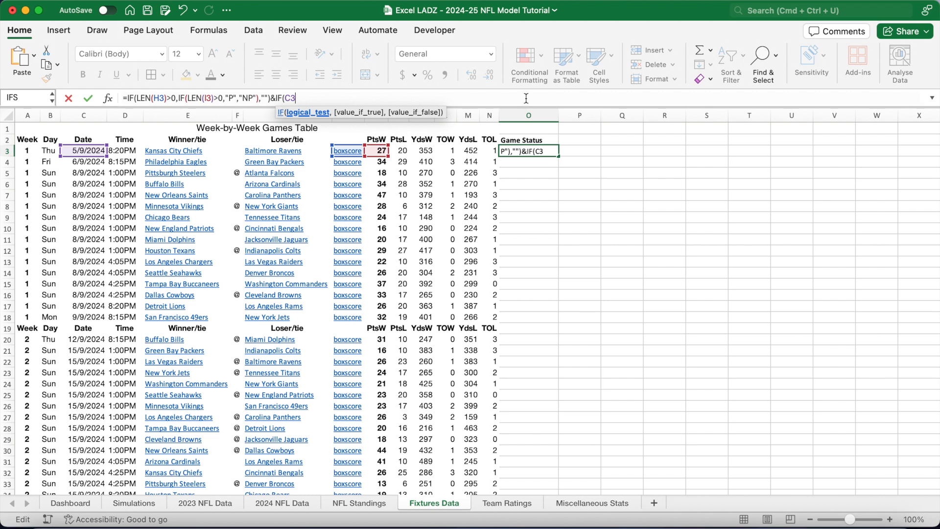
pyautogui.write('>=')
pyautogui.click(84, 505)
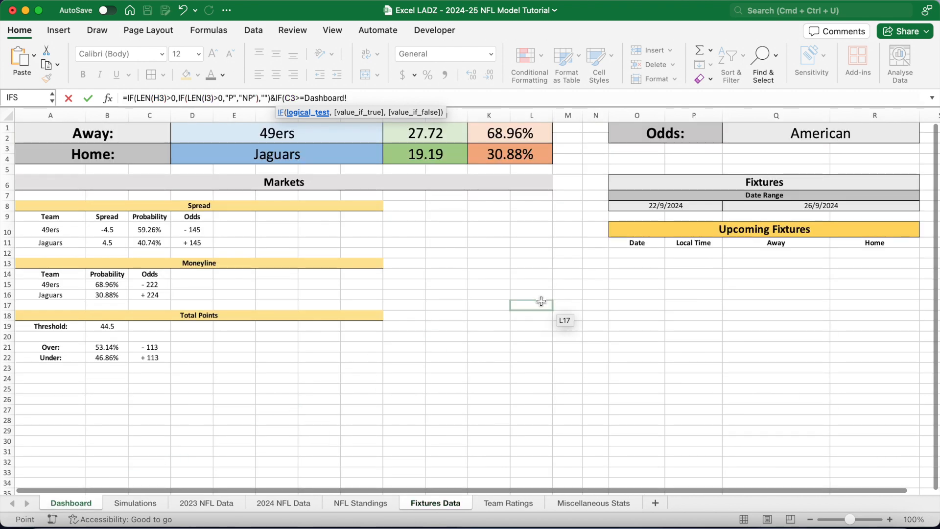
pyautogui.click(649, 206)
pyautogui.press('F4')
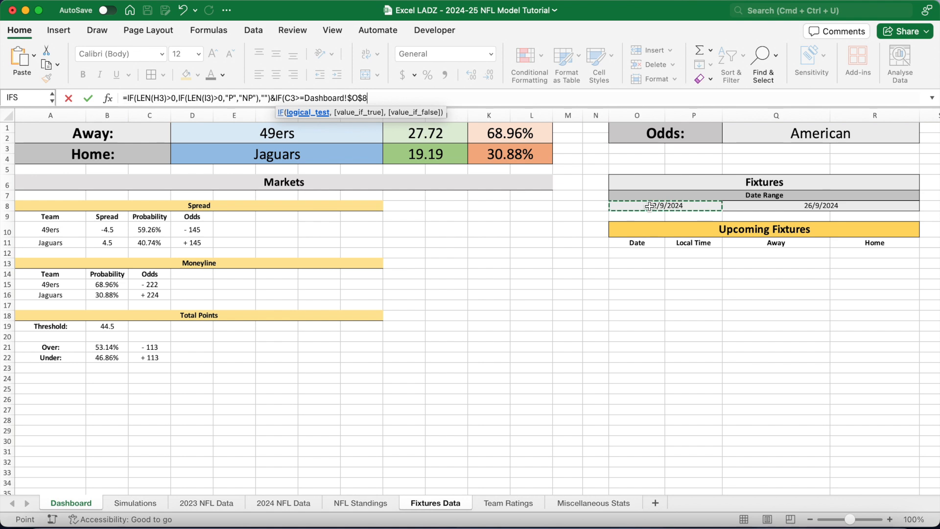
pyautogui.write(',IF(')
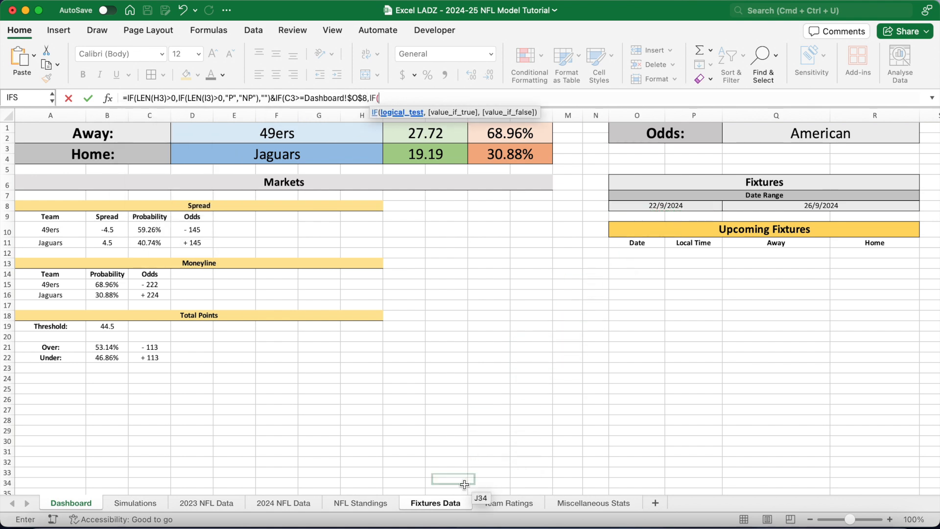
# Step: Complete the O3 formula with the end-date test C3<=Dashboard!$Q$8,"Y",""),""), removing the inserted 'Fixtures Data'! reference before C3
pyautogui.click(463, 501)
pyautogui.moveTo(442, 98); pyautogui.dragTo(381, 105)
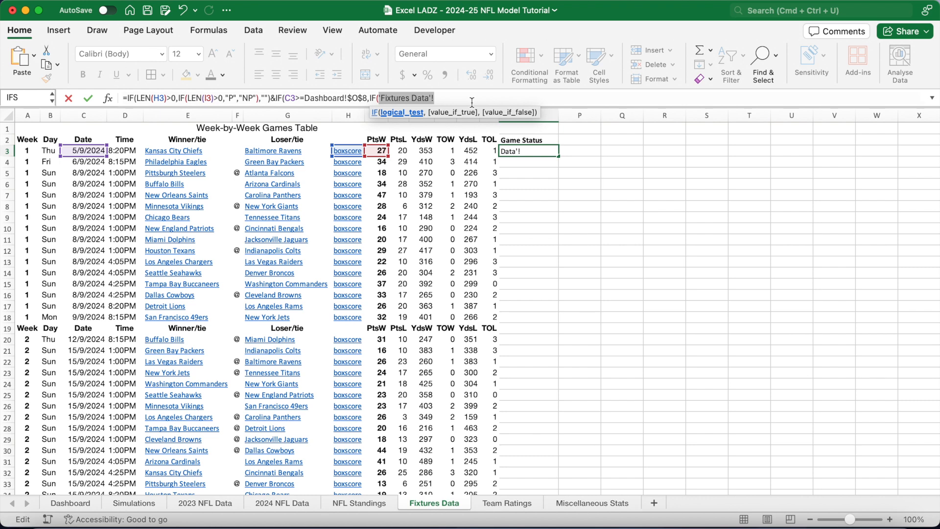
pyautogui.write('C3')
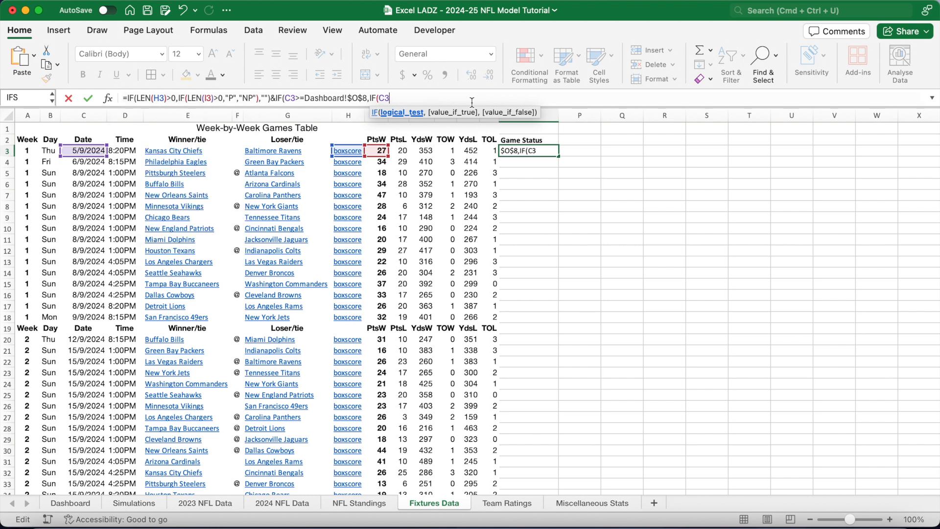
pyautogui.write('<=')
pyautogui.click(70, 502)
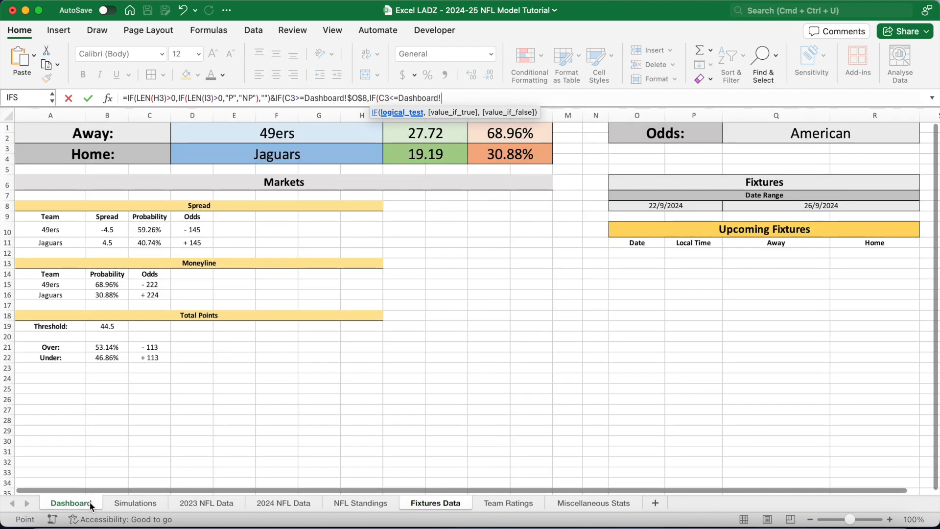
pyautogui.click(735, 206)
pyautogui.press('F4')
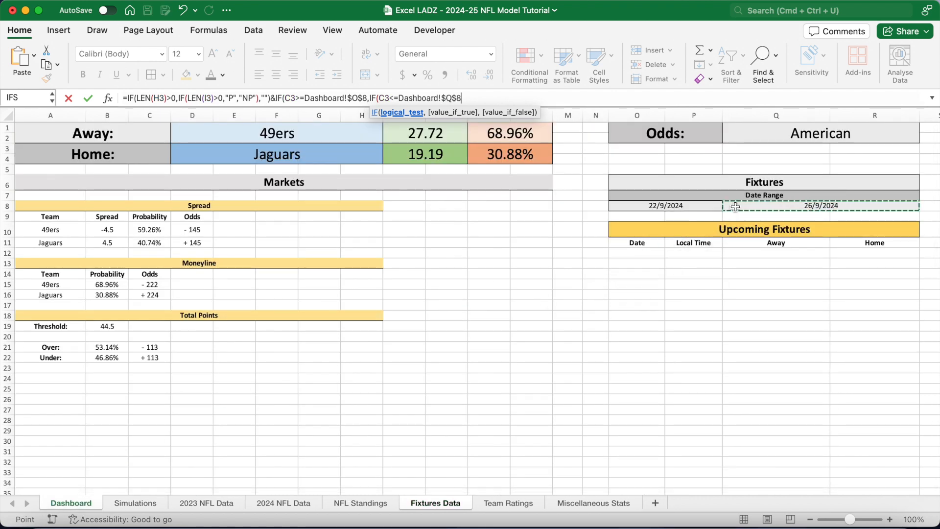
pyautogui.write(',')
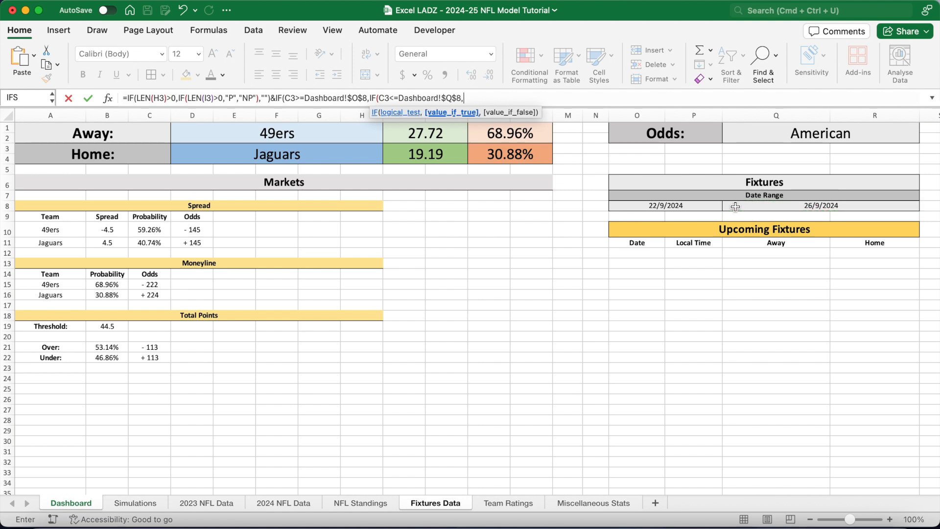
pyautogui.write('"Y","')
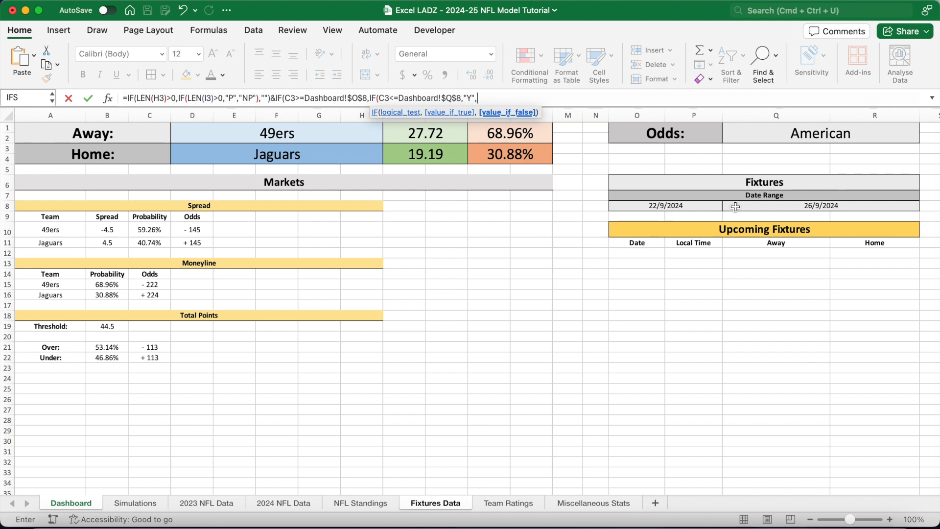
pyautogui.write('"),""')
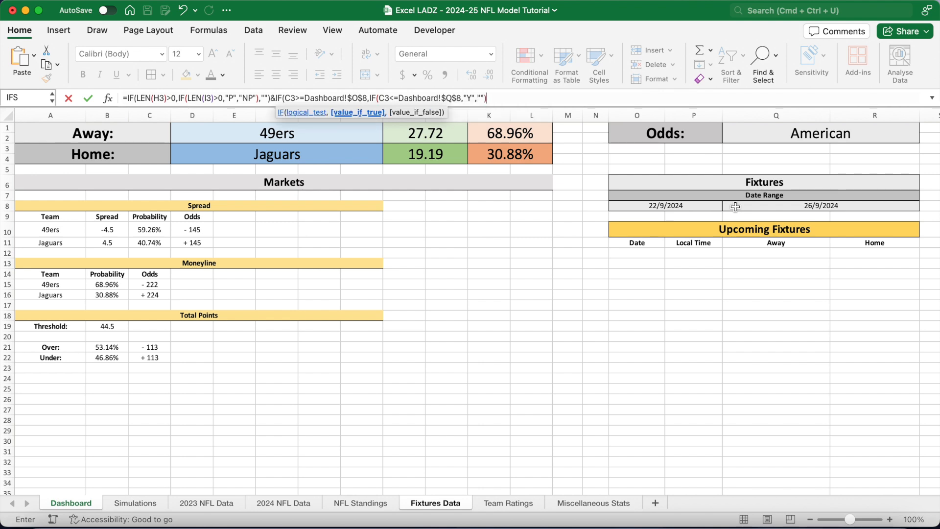
pyautogui.write(')')
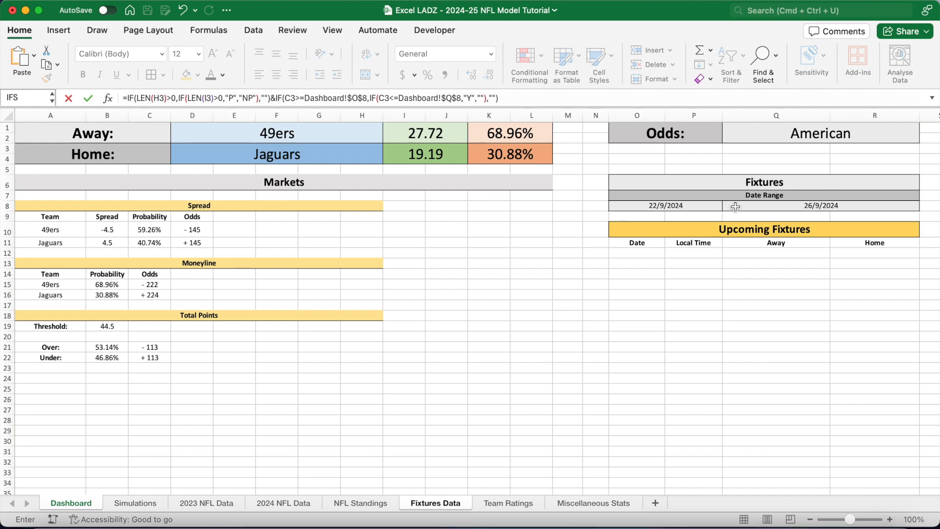
pyautogui.press('Return')
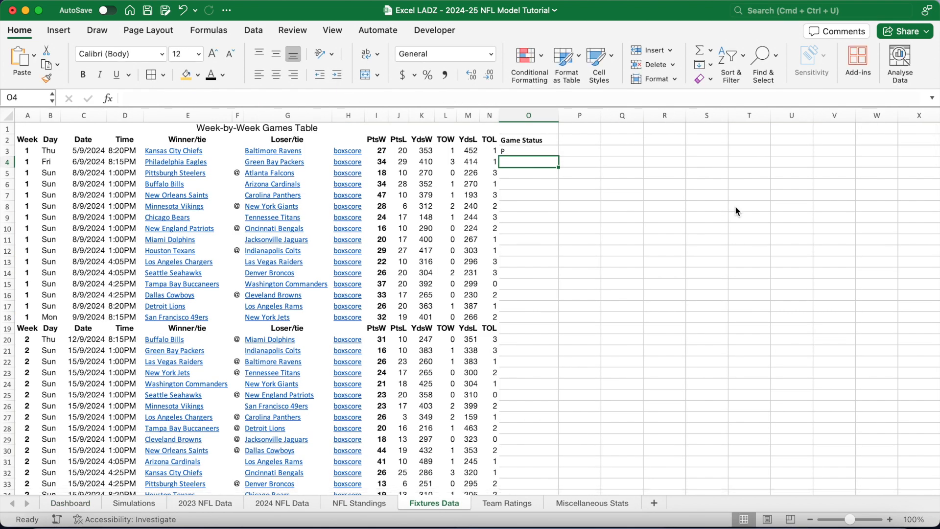
# Step: Fill the Game Status formula from O3 down to O501
pyautogui.click(539, 150)
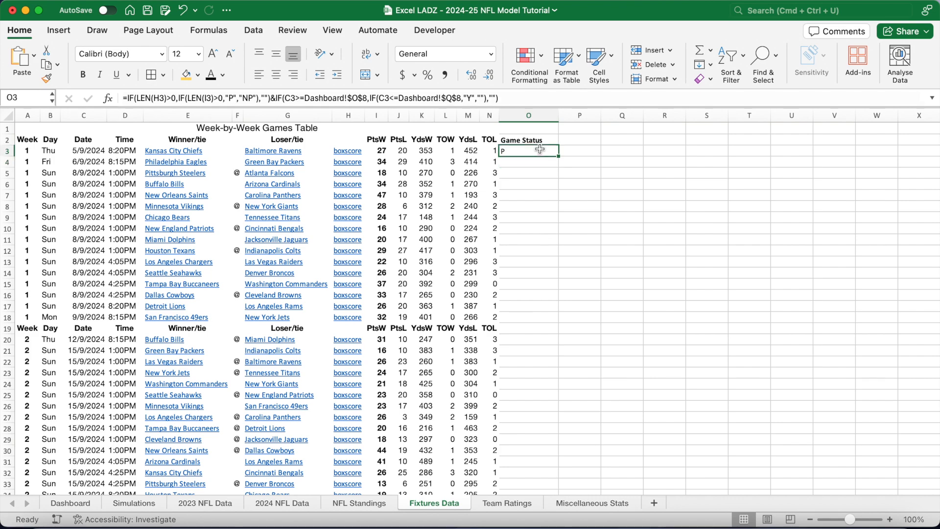
pyautogui.moveTo(558, 156); pyautogui.dragTo(533, 404)
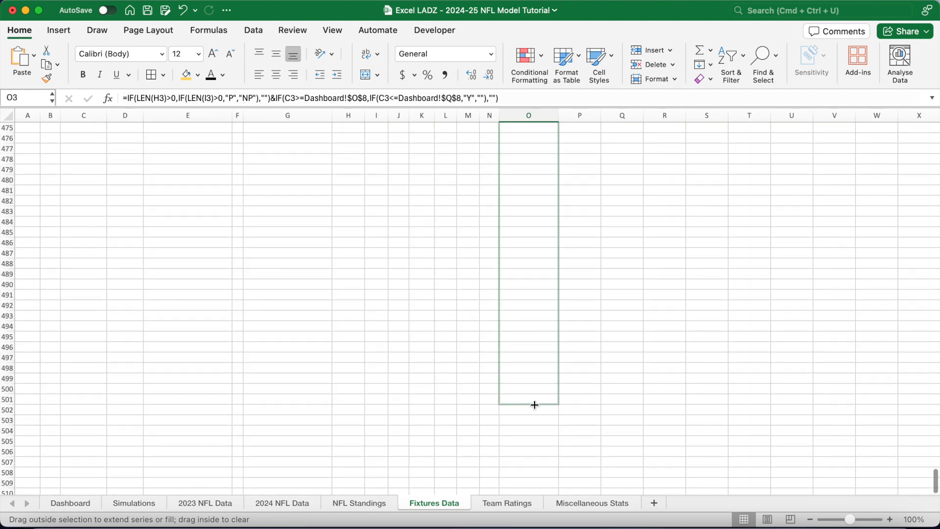
pyautogui.moveTo(533, 404); pyautogui.dragTo(533, 404)
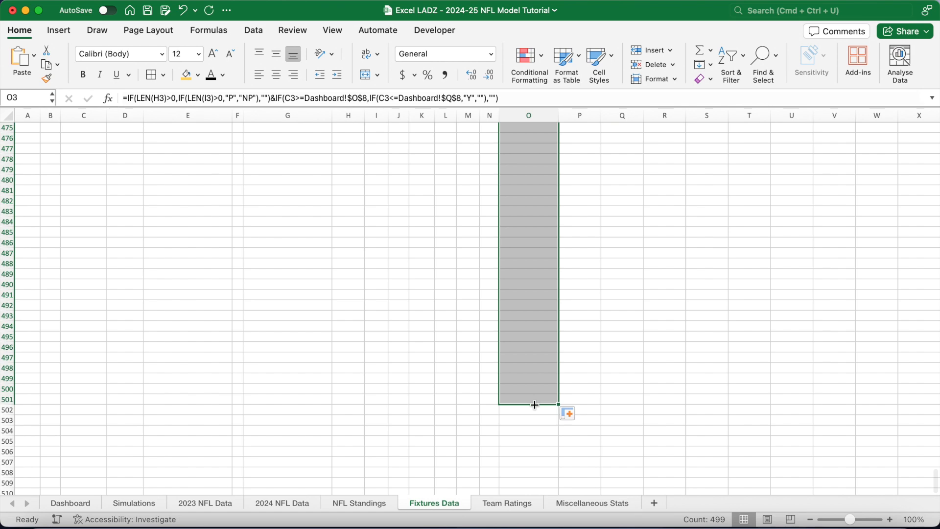
pyautogui.click(533, 400)
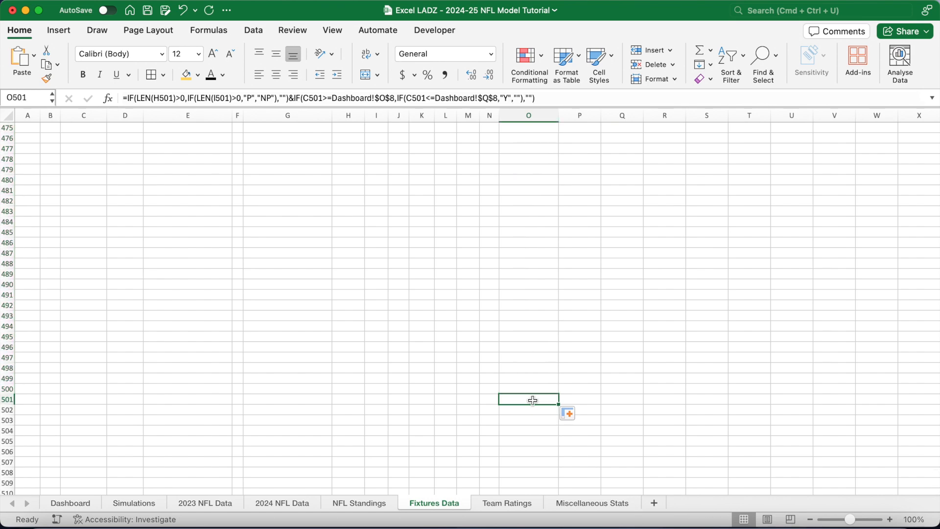
# Step: Check the Game Status codes in O38:O54 against the game dates and the Dashboard date range
pyautogui.hotkey('ctrl', 'shift', 'Up')
pyautogui.scroll(-9, 532, 401)
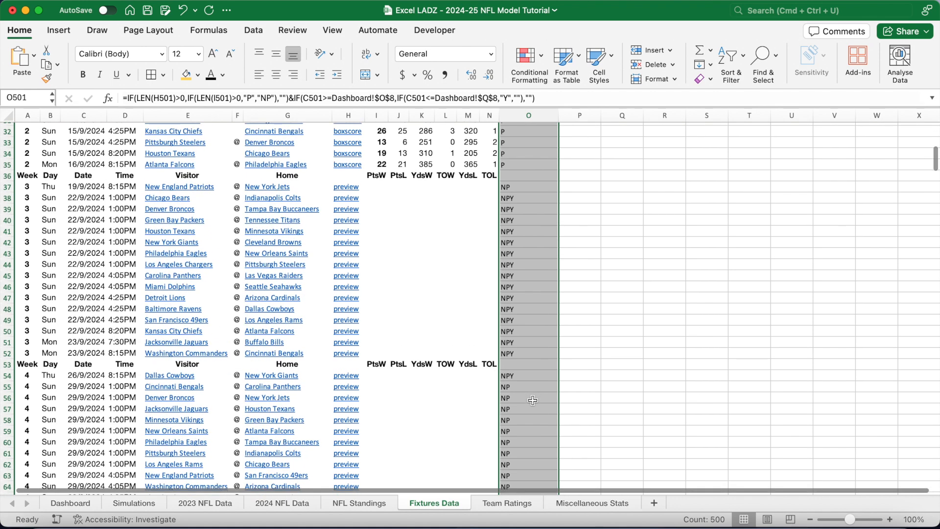
pyautogui.click(525, 199)
pyautogui.moveTo(525, 198); pyautogui.dragTo(534, 372)
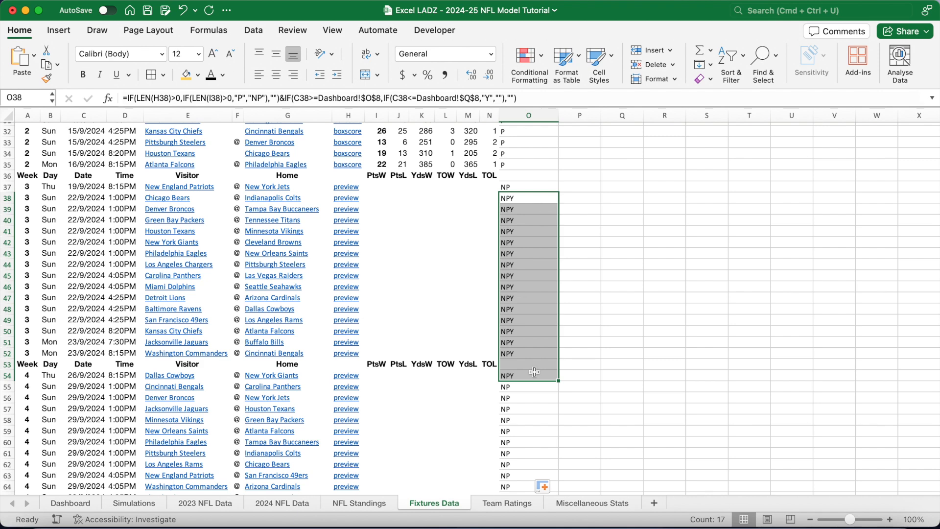
pyautogui.click(591, 198)
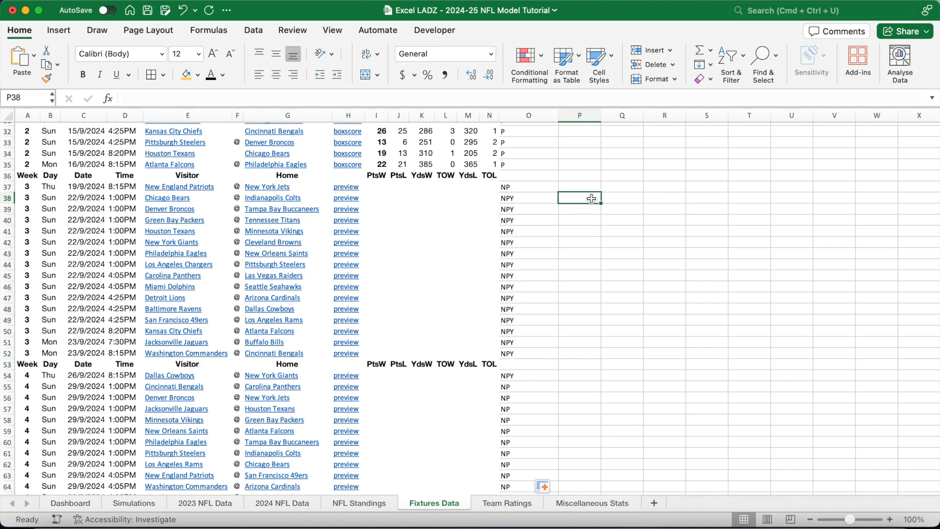
pyautogui.hotkey('ctrl', 'space')
pyautogui.scroll(10, 591, 198)
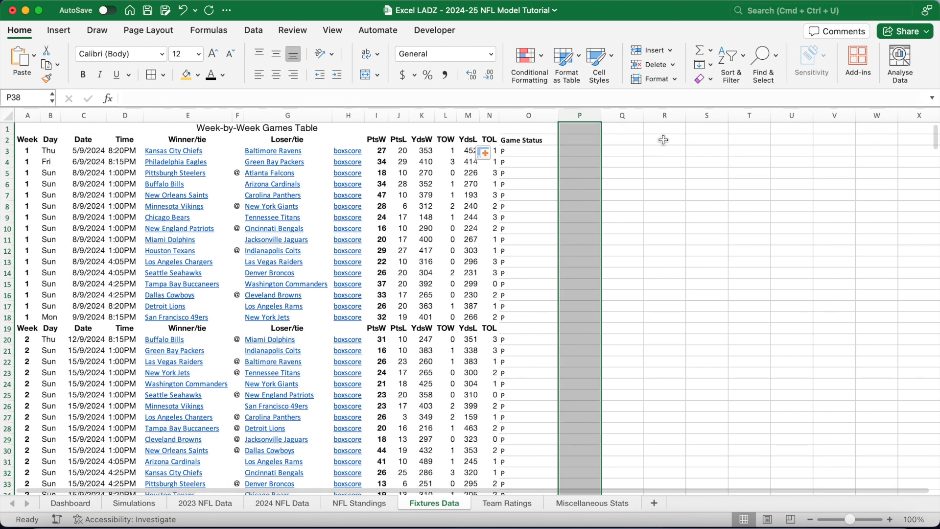
# Step: Create a bold "NFL Fixtures" heading in the merged, centred cells S1:W1 with a larger font and light grey fill
pyautogui.click(663, 140)
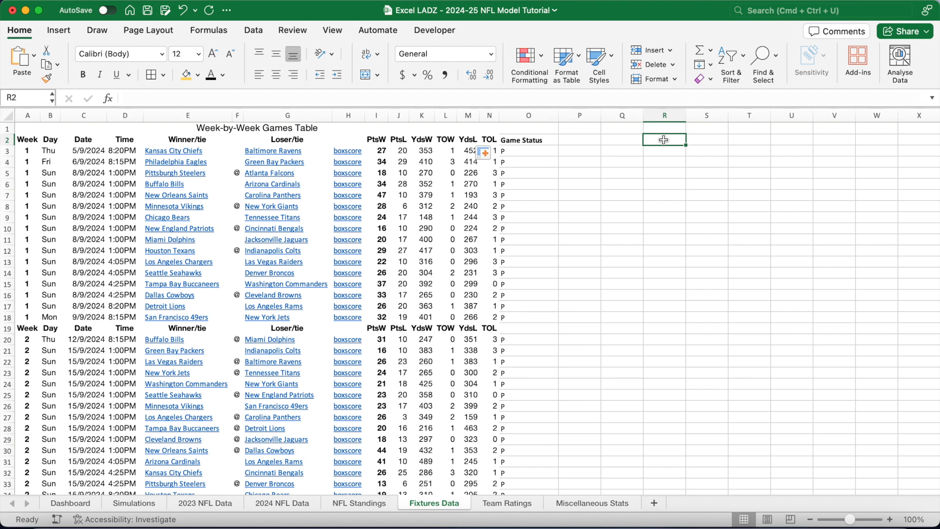
pyautogui.moveTo(694, 128); pyautogui.dragTo(876, 128)
pyautogui.hscroll(4, 685, 245)
pyautogui.click(366, 75)
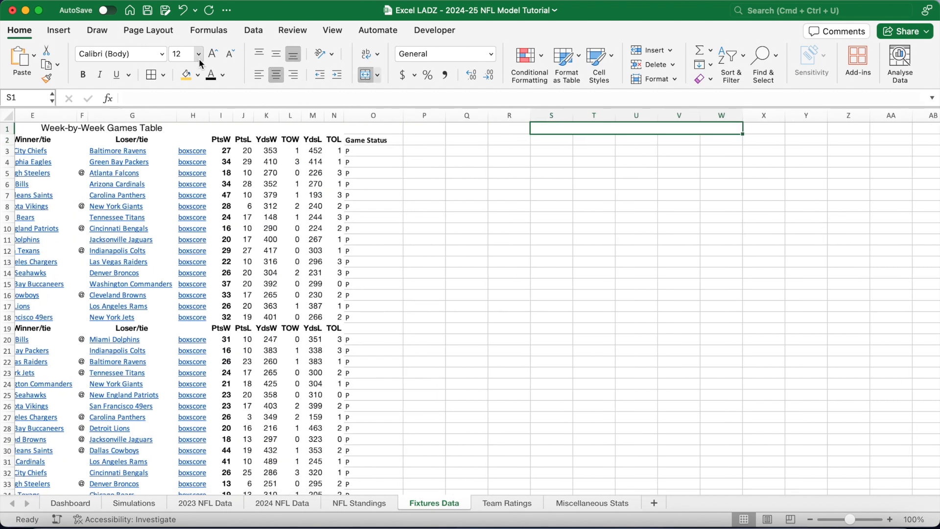
pyautogui.click(199, 53)
pyautogui.click(195, 216)
pyautogui.click(198, 54)
pyautogui.click(191, 172)
pyautogui.click(197, 74)
pyautogui.click(261, 149)
pyautogui.write('NFL Fixtures')
pyautogui.press('Return')
# Step: Enter the headings Date, Time, Away, Home and Game Status in cells S2 to W2
pyautogui.write('Date')
pyautogui.press('Tab')
pyautogui.write('Time')
pyautogui.press('Tab')
pyautogui.write('Away')
pyautogui.press('Tab')
pyautogui.write('H')
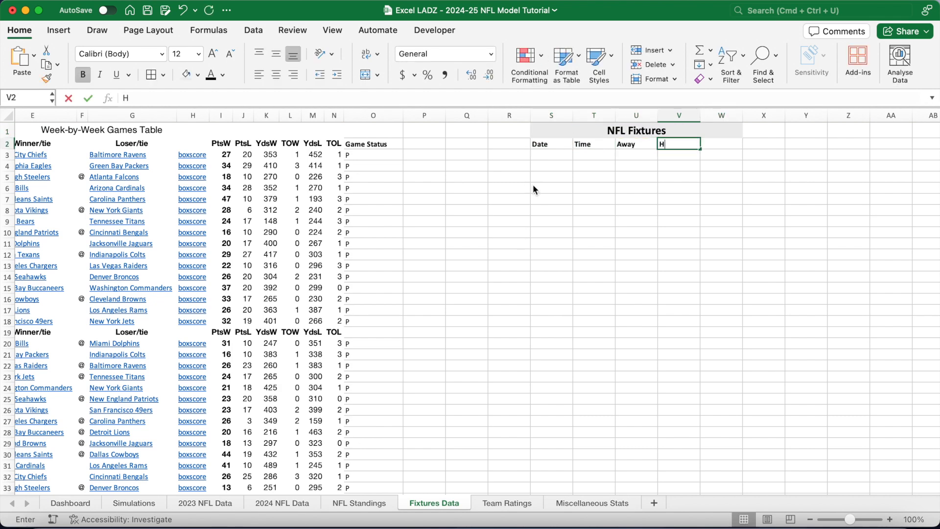
pyautogui.write('ome')
pyautogui.press('Tab')
pyautogui.write('Game Status')
# Step: Centre the contents of columns S to W and widen column W to fit the Game Status heading
pyautogui.moveTo(551, 115); pyautogui.dragTo(721, 115)
pyautogui.press('super+e')
pyautogui.press('Return')
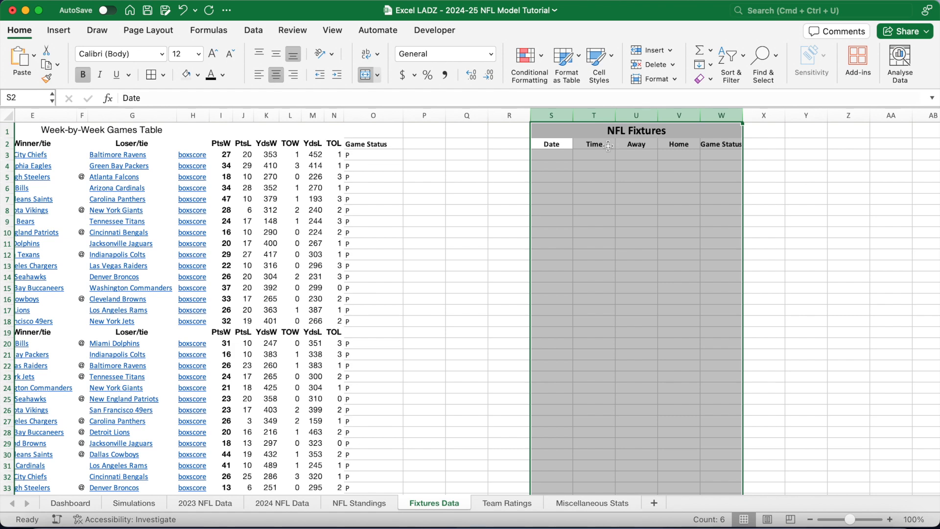
# Step: Enter the formula =IF(C3=0,"",C3) in S3 to bring in the game date
pyautogui.click(558, 154)
pyautogui.write('=')
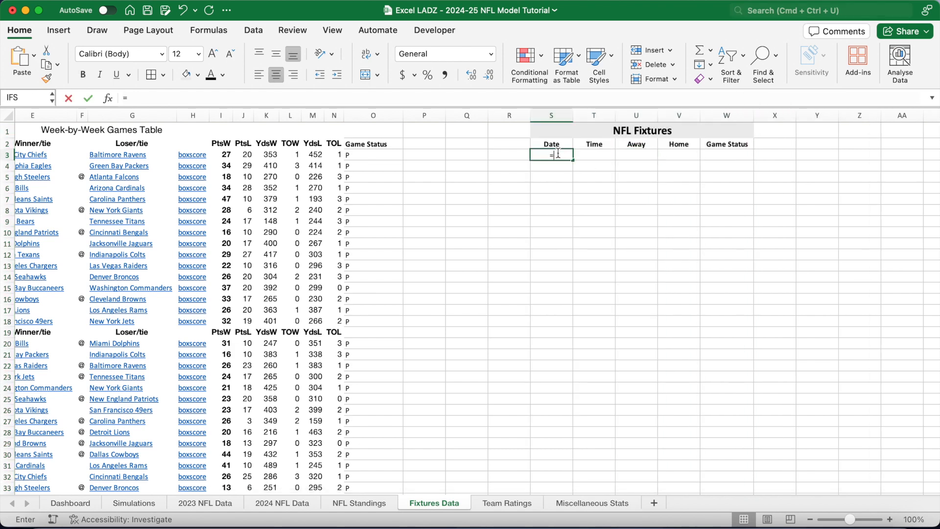
pyautogui.write('IF(C3')
pyautogui.hscroll(-5, 525, 255)
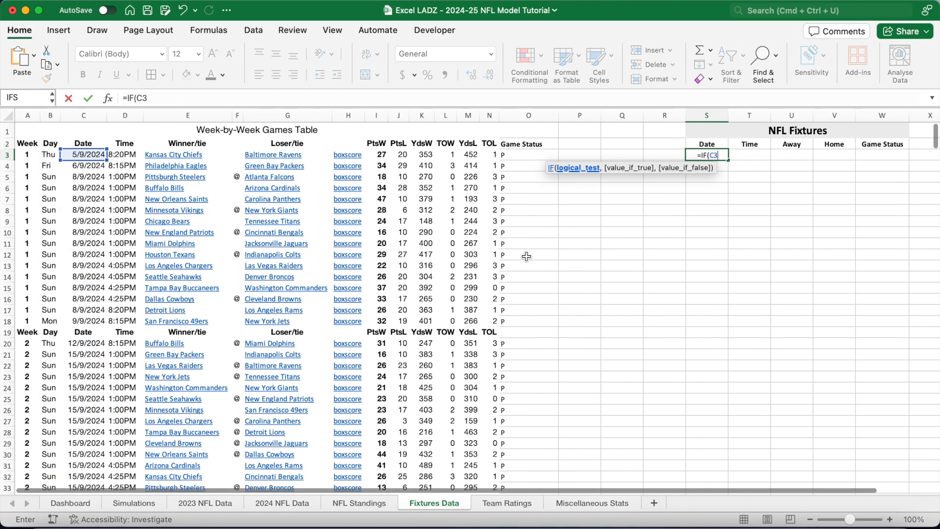
pyautogui.write('=0')
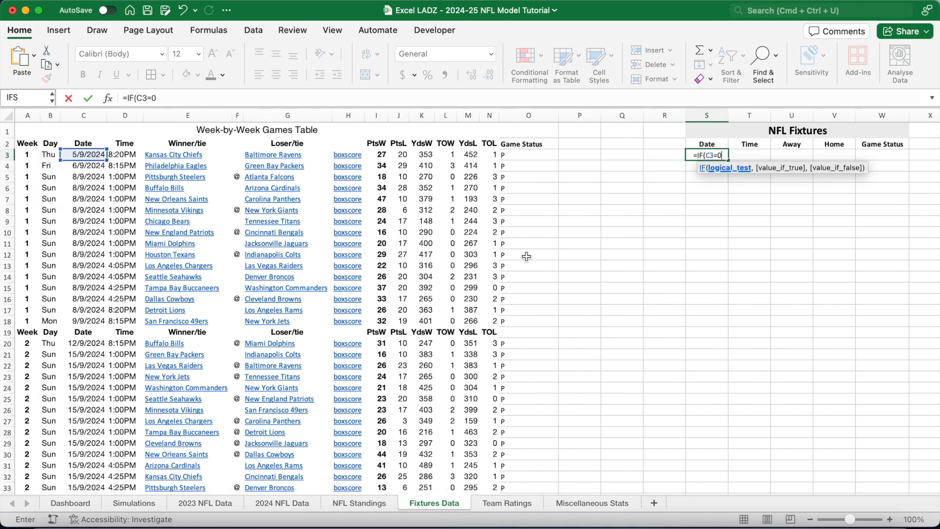
pyautogui.write(',""')
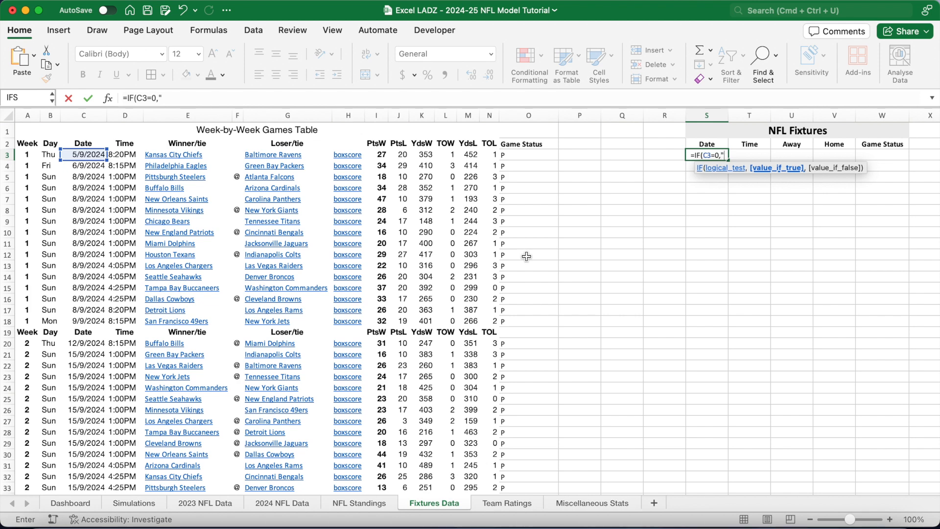
pyautogui.write(',C3')
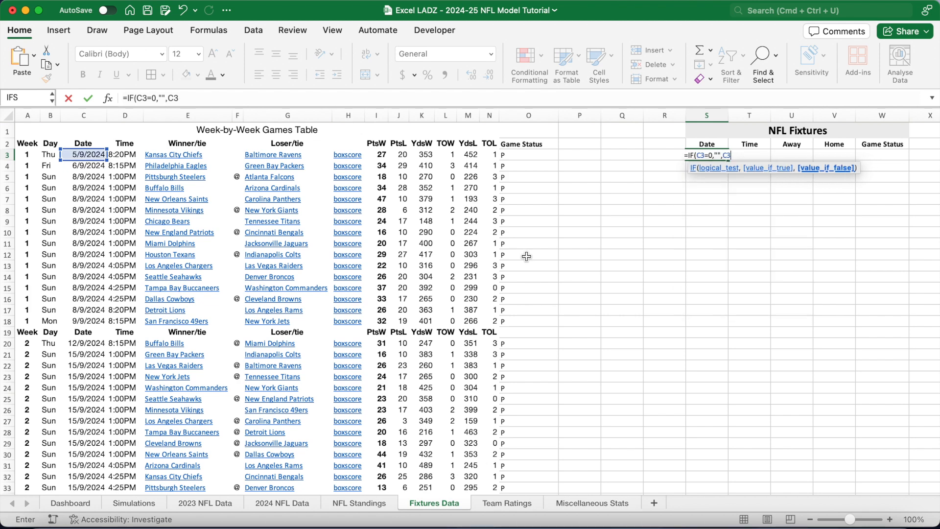
pyautogui.write(')')
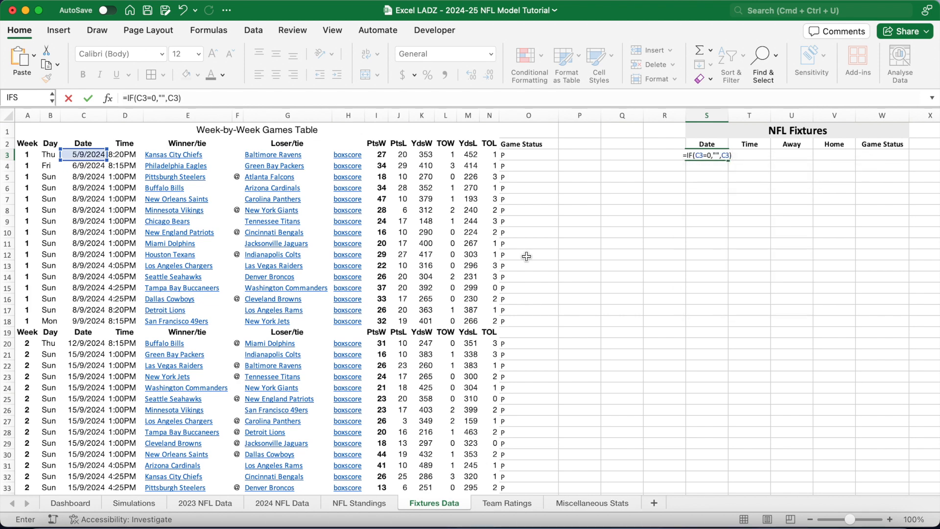
pyautogui.press('Return')
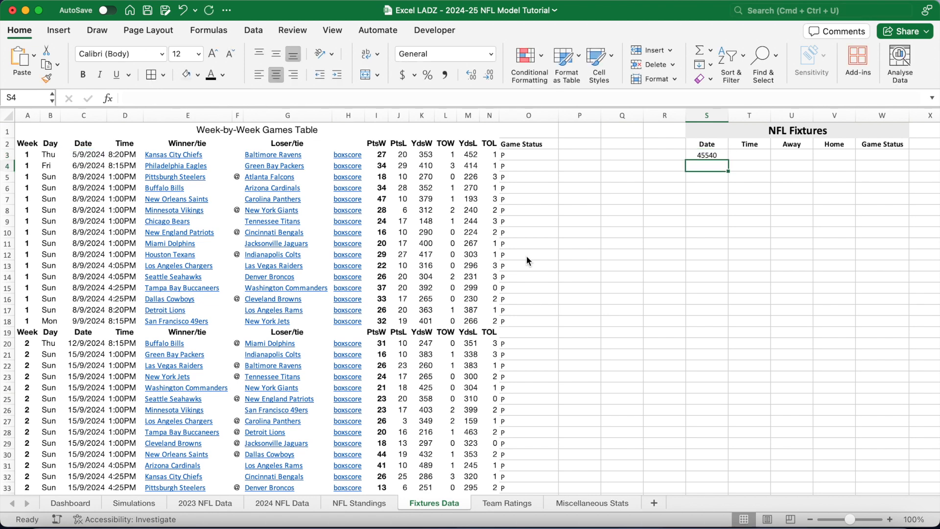
# Step: Format the date in S3 as Short Date
pyautogui.click(719, 153)
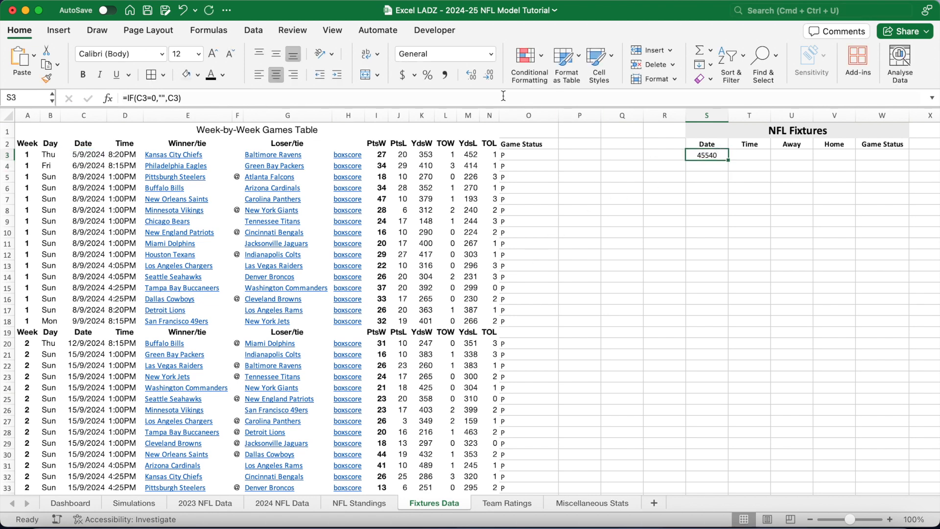
pyautogui.click(491, 54)
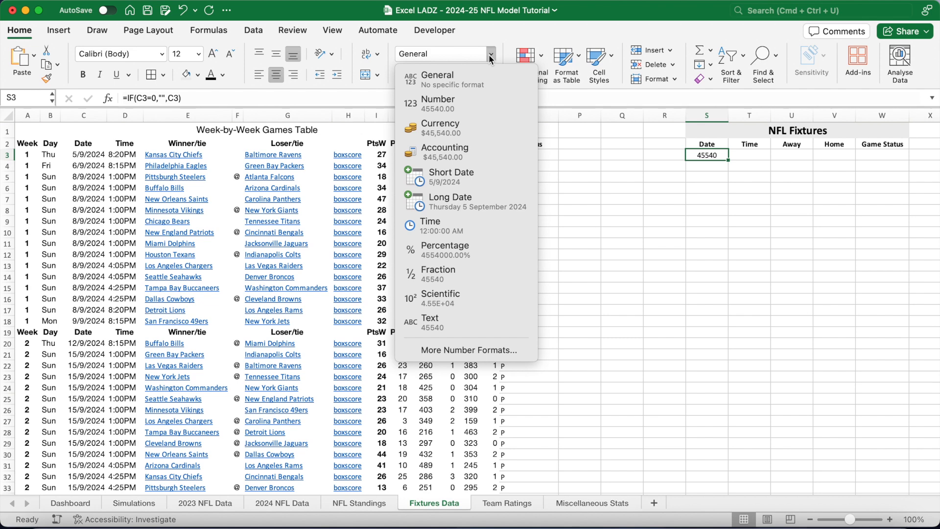
pyautogui.click(480, 173)
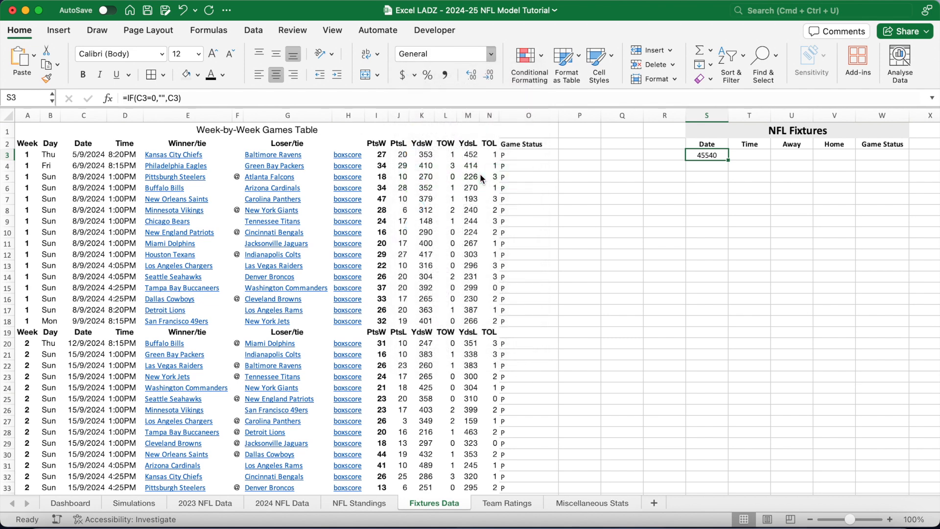
# Step: Fill the Date formula from S3 down to S501 and check the copied dates against the games table
pyautogui.moveTo(728, 159)
pyautogui.mouseDown()
pyautogui.moveTo(720, 495)
pyautogui.moveTo(720, 449)
pyautogui.moveTo(719, 457)
pyautogui.mouseUp()
pyautogui.click(718, 452)
pyautogui.press('super+z')
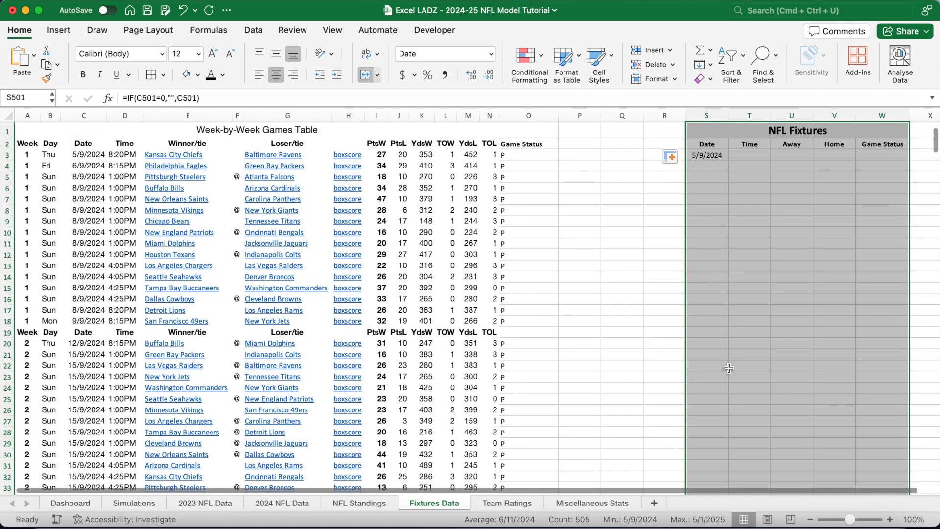
pyautogui.click(723, 368)
pyautogui.scroll(-19, 713, 370)
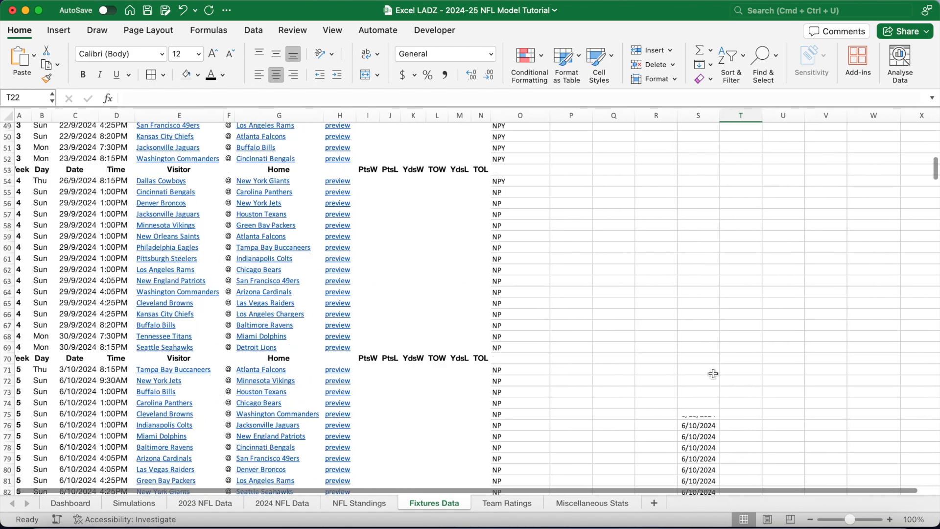
pyautogui.scroll(19, 712, 370)
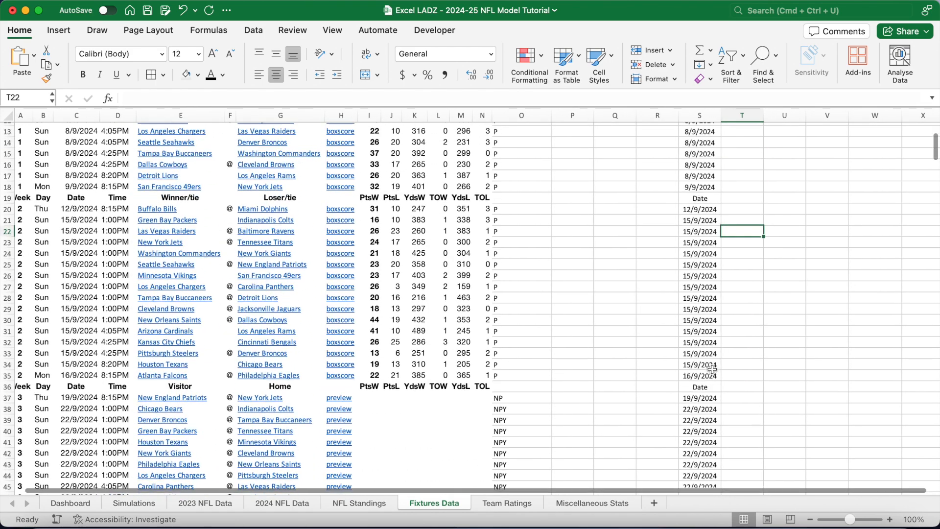
pyautogui.scroll(-1, 713, 369)
pyautogui.scroll(1, 752, 175)
# Step: Enter =IF(D3=0,"",D3) in T3 for the game time and fill it down to T501
pyautogui.click(743, 159)
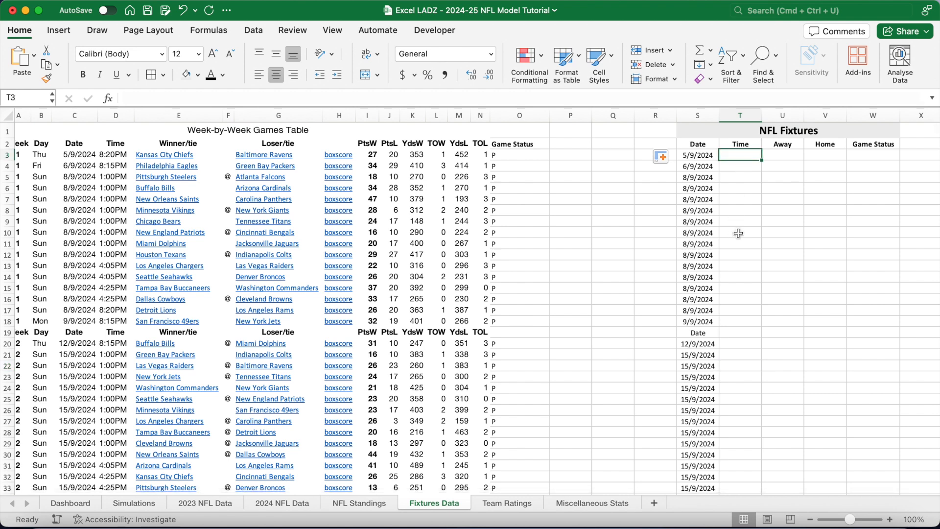
pyautogui.write('=IF(')
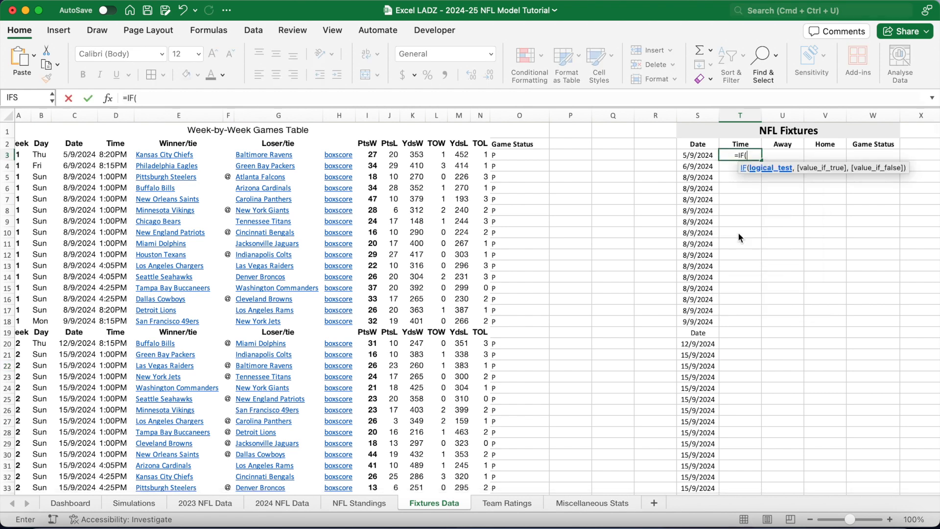
pyautogui.write('D3=')
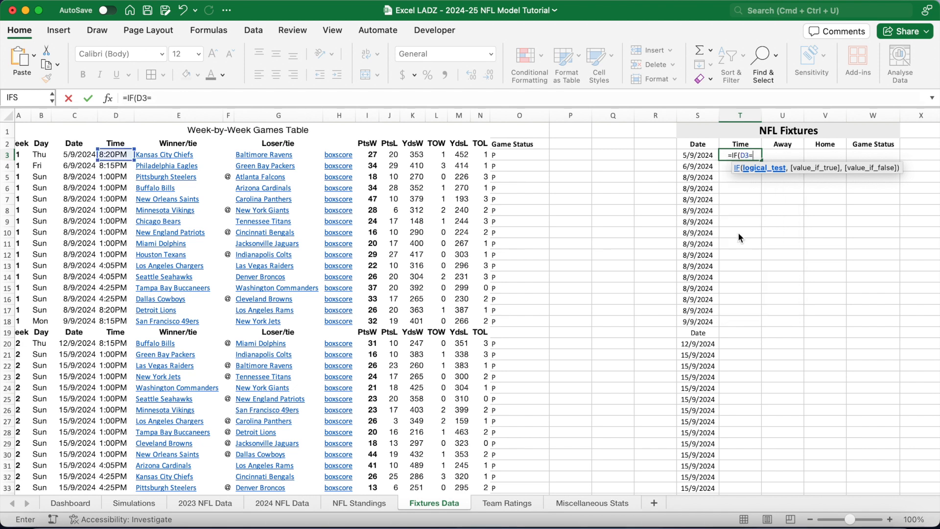
pyautogui.write('0,"",D3')
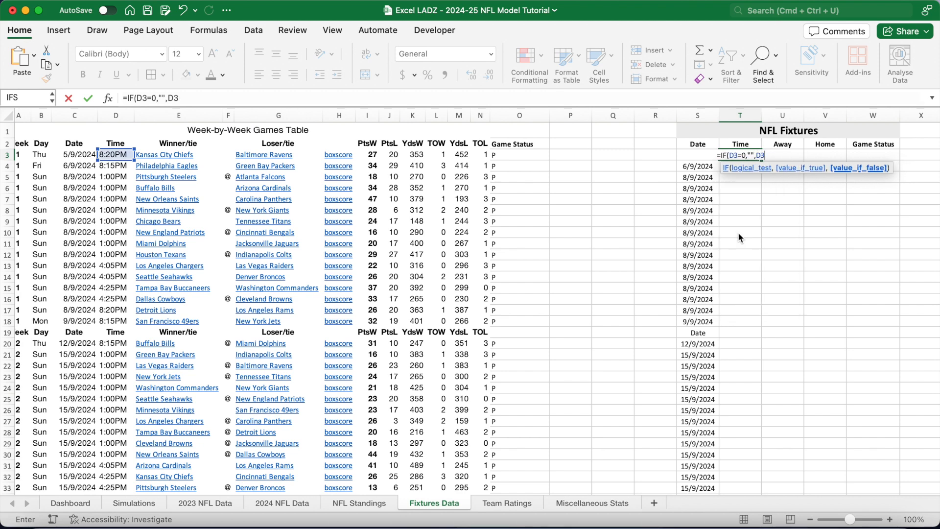
pyautogui.write(')')
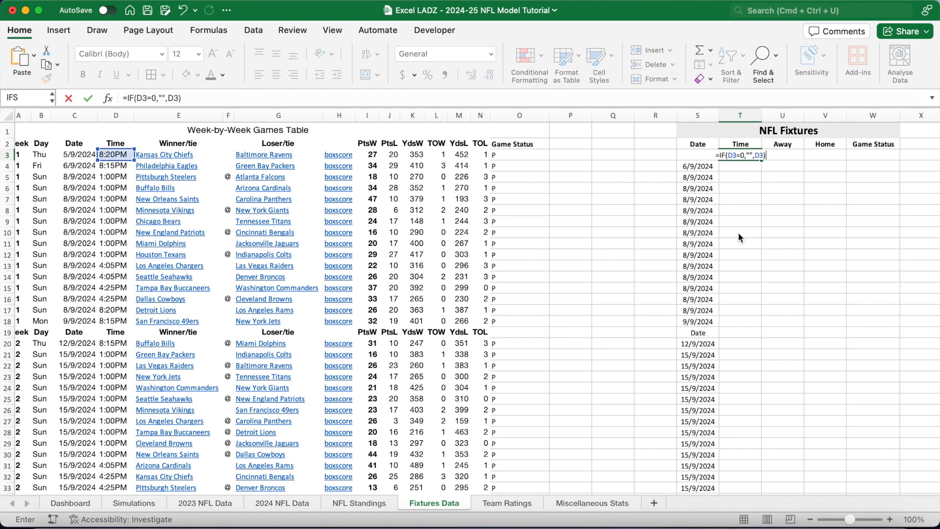
pyautogui.hotkey('ctrl', 'Return')
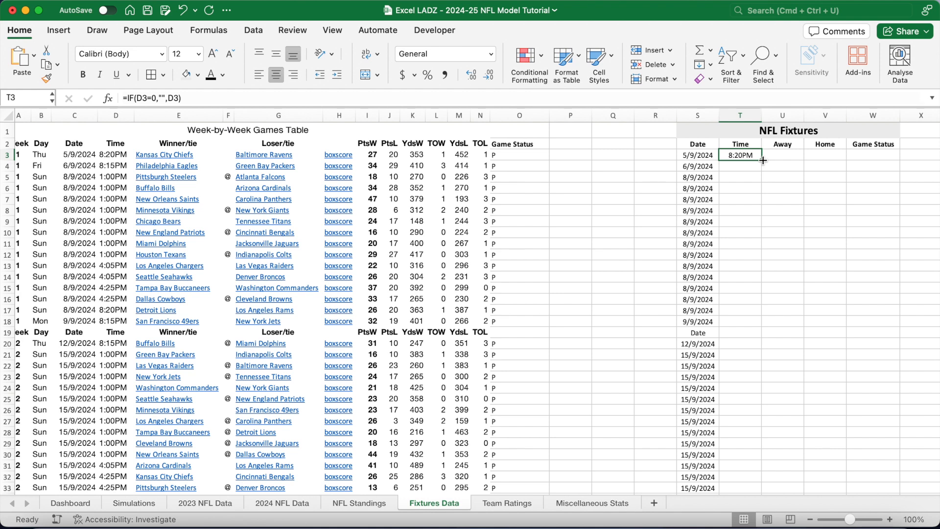
pyautogui.doubleClick(763, 160)
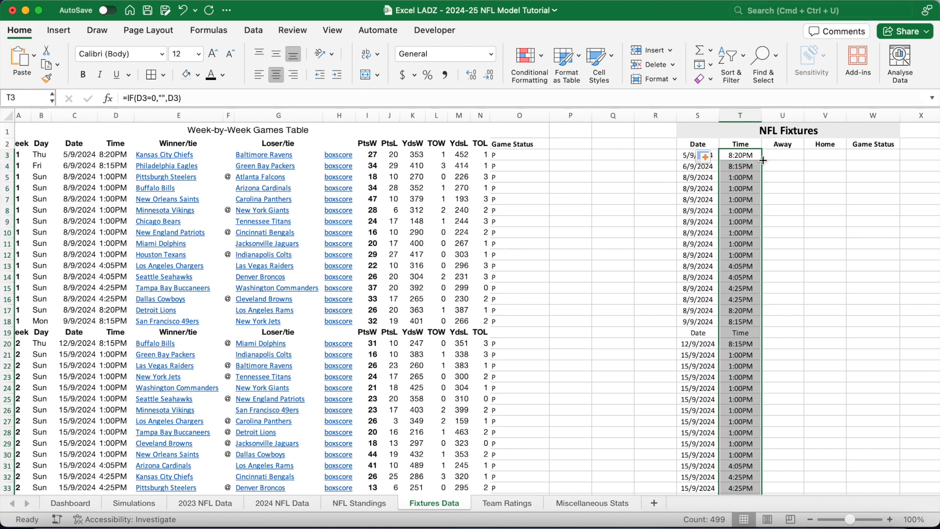
# Step: Enter the formula =IF(E3=0,"",E3) in U3 under the Away heading
pyautogui.click(781, 159)
pyautogui.click(781, 159)
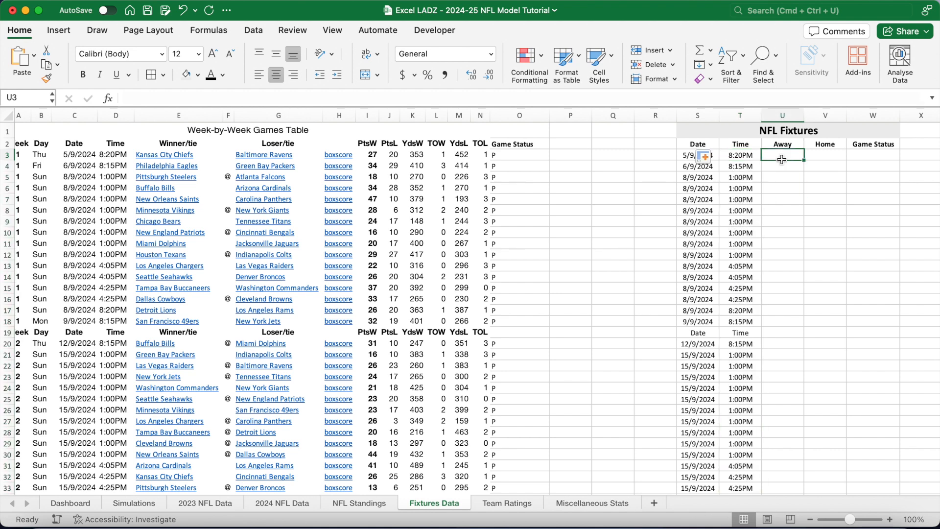
pyautogui.write('=IF(')
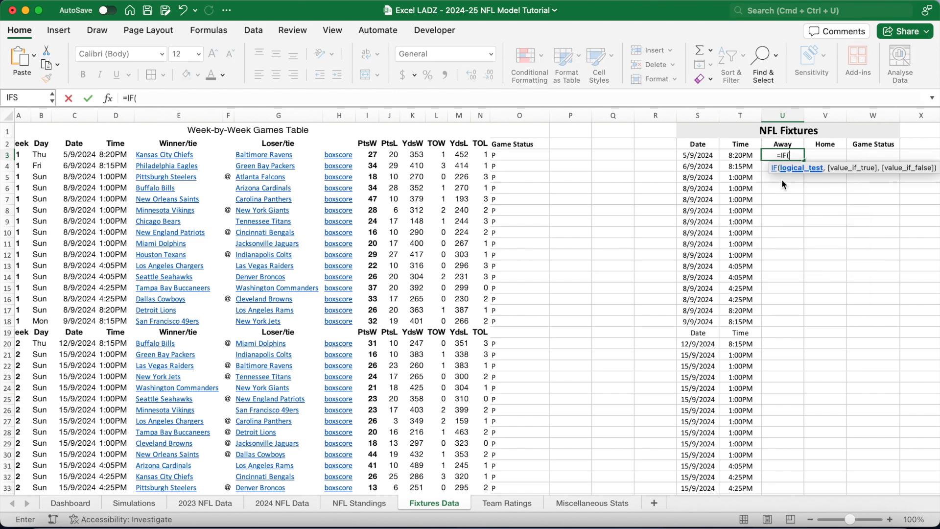
pyautogui.write('E3')
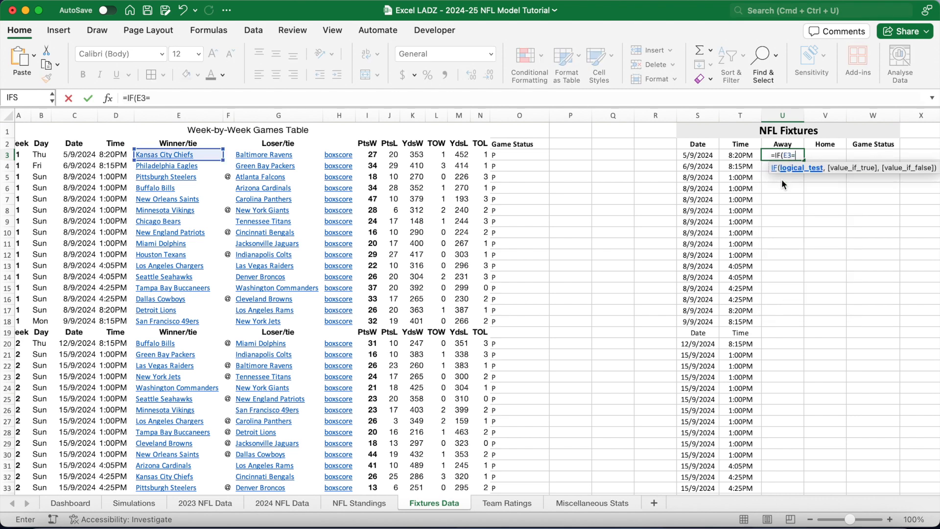
pyautogui.write('=0,')
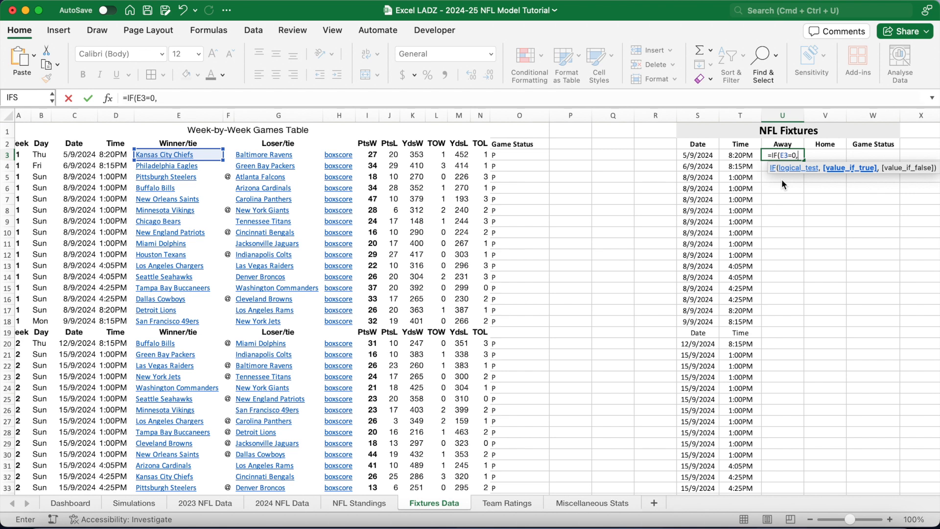
pyautogui.write('"",E3)')
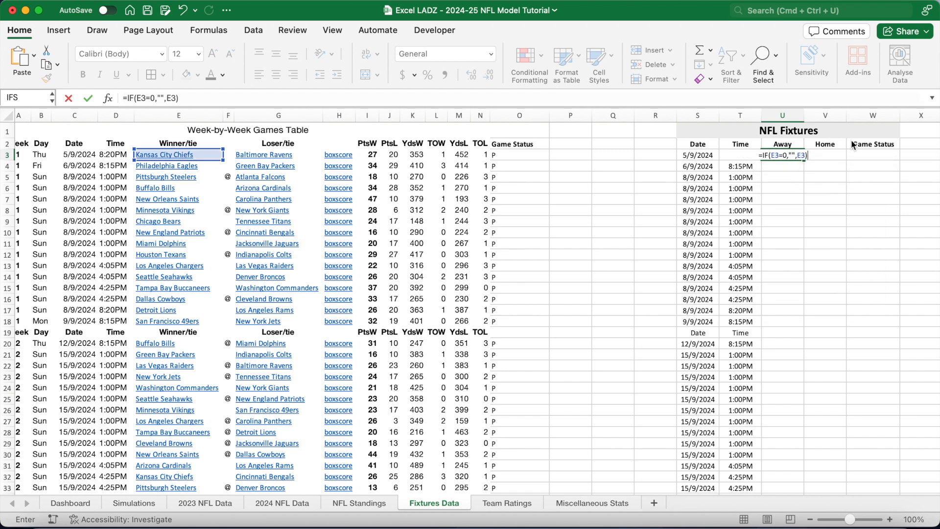
pyautogui.press('Return')
pyautogui.click(800, 156)
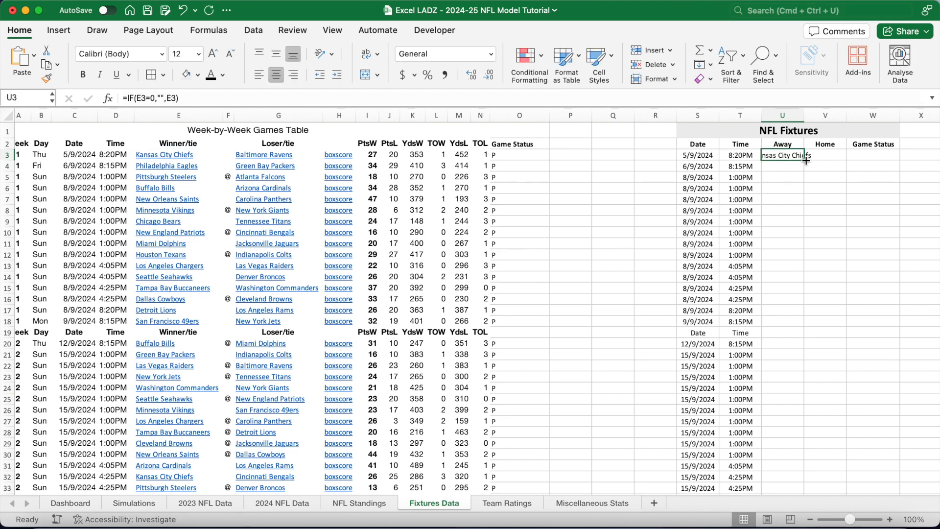
# Step: Fill the Away formula from U3 down to U501 and widen column U to show the full team names
pyautogui.doubleClick(805, 160)
pyautogui.hscroll(3, 814, 167)
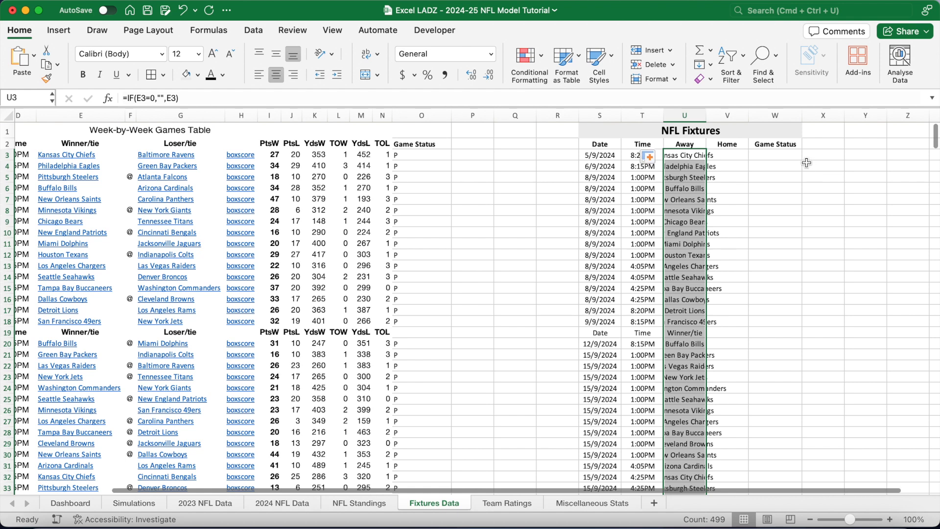
pyautogui.moveTo(705, 117); pyautogui.dragTo(758, 117)
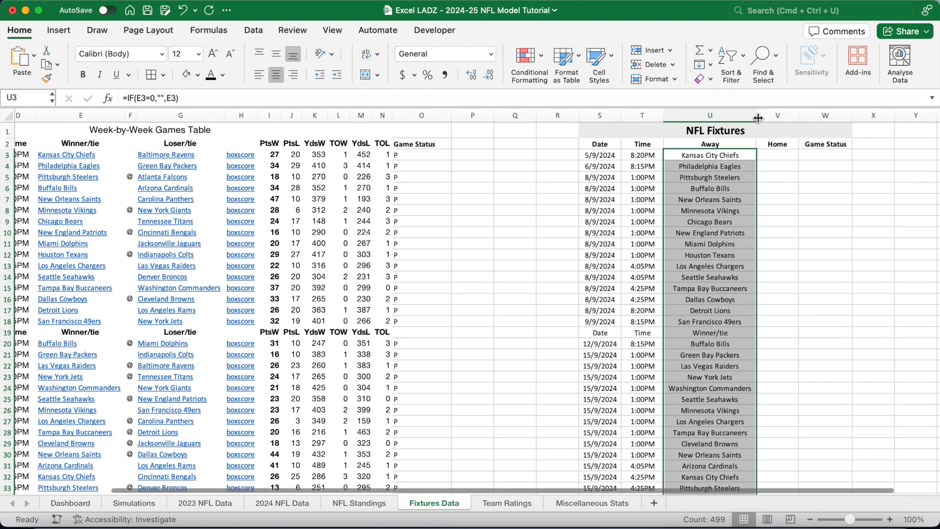
# Step: Enter the formula =IF(G3=0,"",G3) in V3 under the Home heading
pyautogui.click(770, 154)
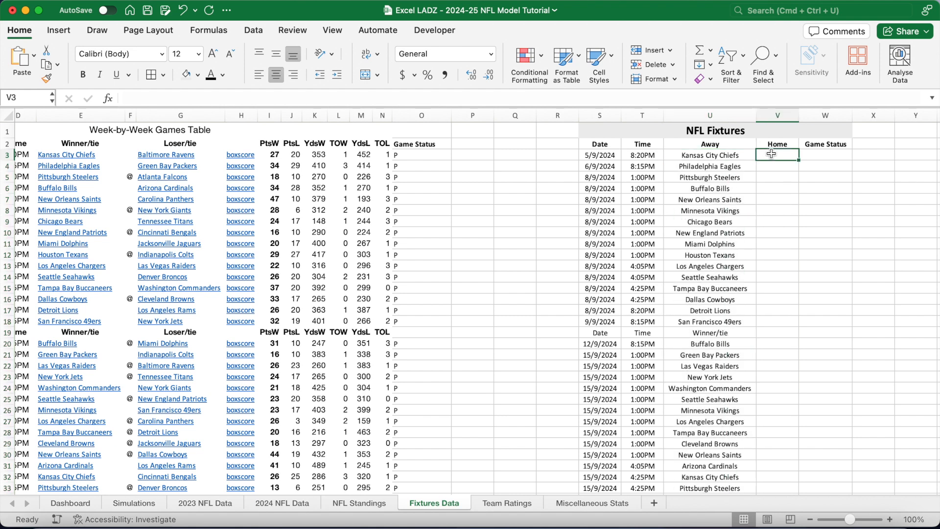
pyautogui.write('=IF(')
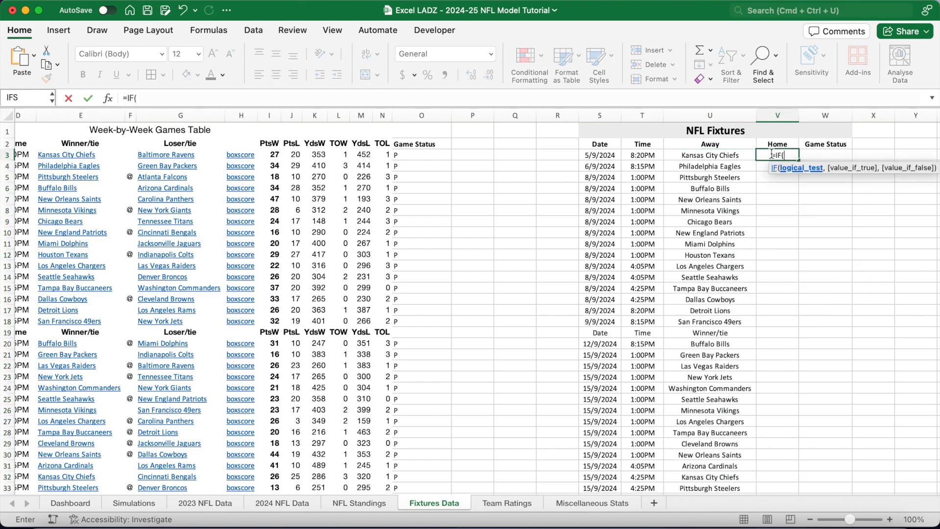
pyautogui.write('G3=0,""')
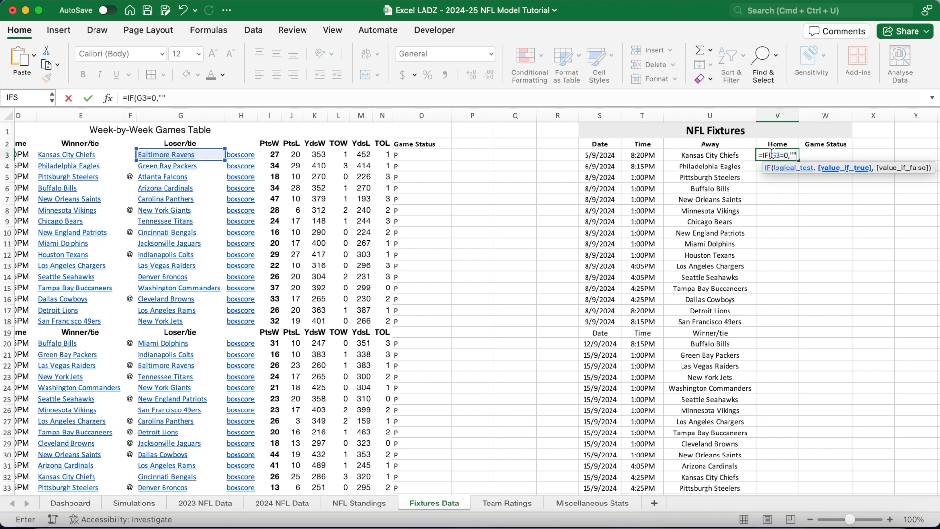
pyautogui.write(',G3)')
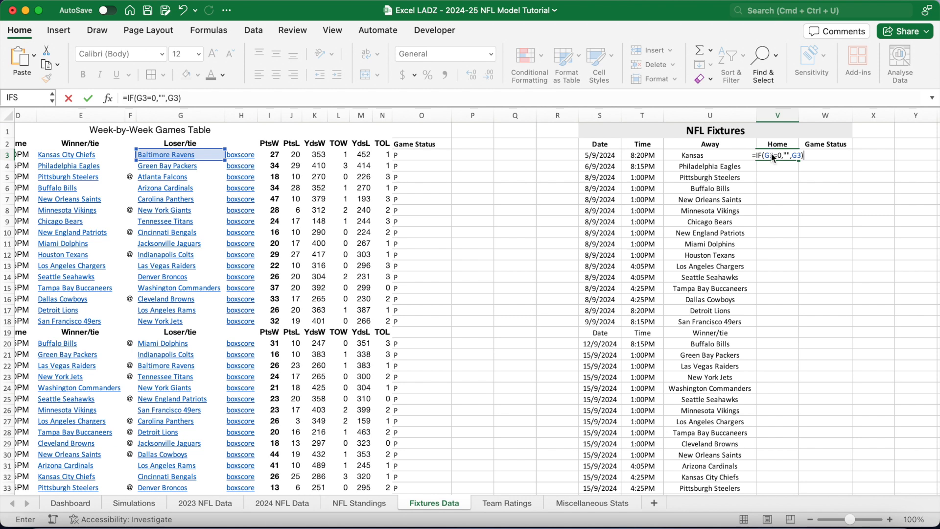
pyautogui.press('Return')
pyautogui.click(780, 156)
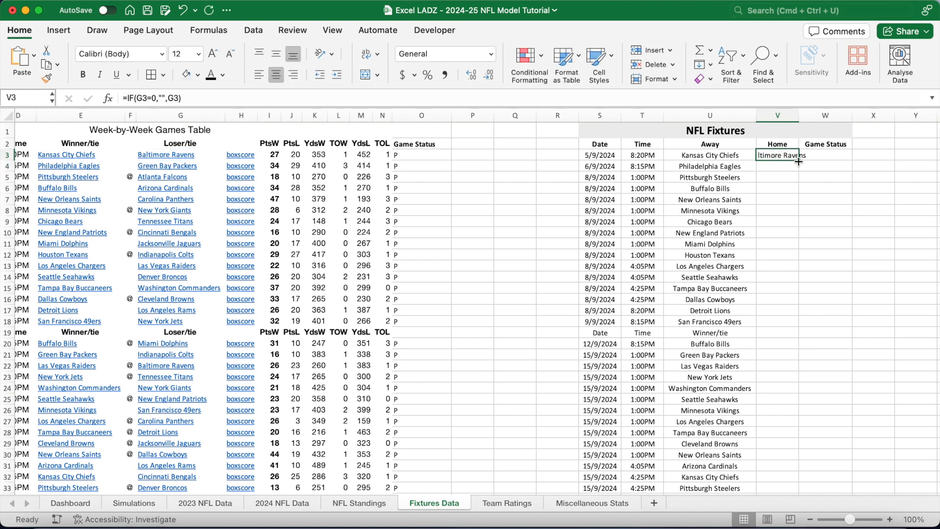
# Step: Fill the Home formula from V3 down the column and widen column V to show the full team names
pyautogui.doubleClick(798, 161)
pyautogui.moveTo(798, 117); pyautogui.dragTo(850, 118)
# Step: Enter =O3 in W3 under the Game Status heading and fill it down to W501
pyautogui.click(875, 154)
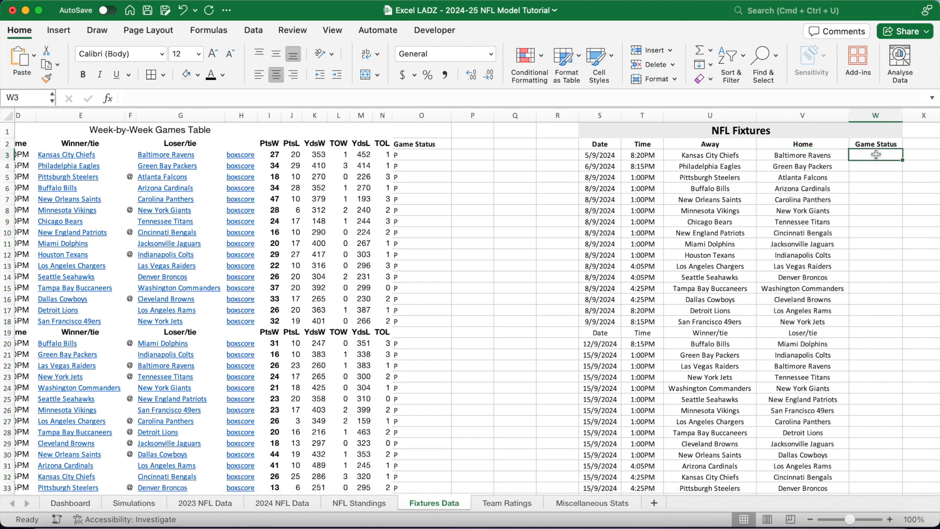
pyautogui.write('=O3')
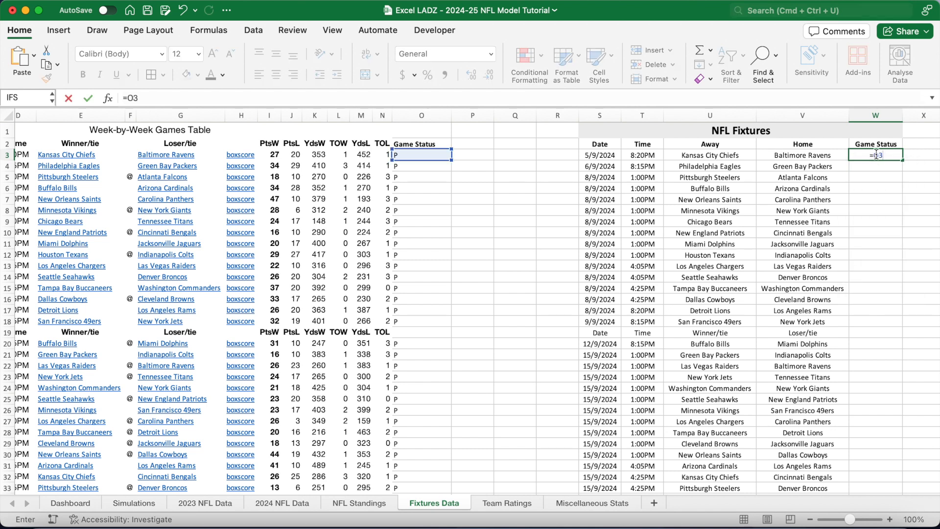
pyautogui.press('Return')
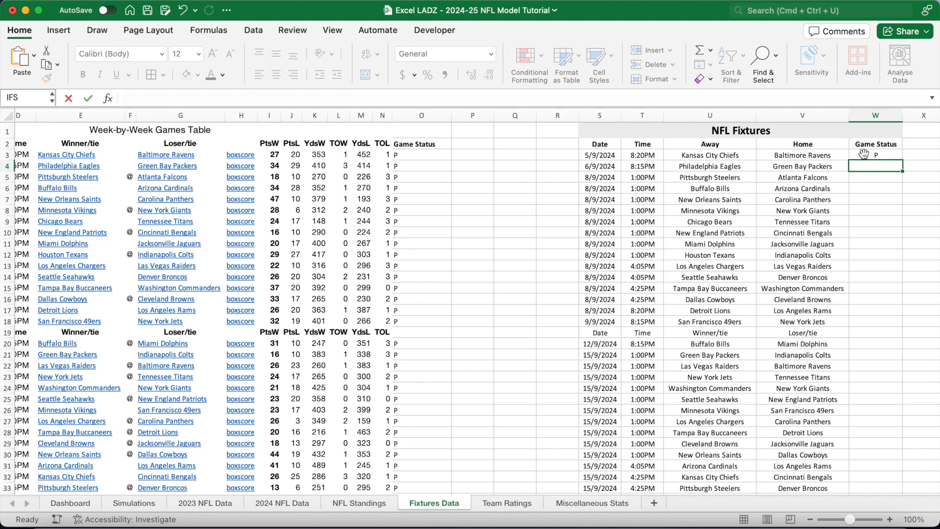
pyautogui.click(863, 154)
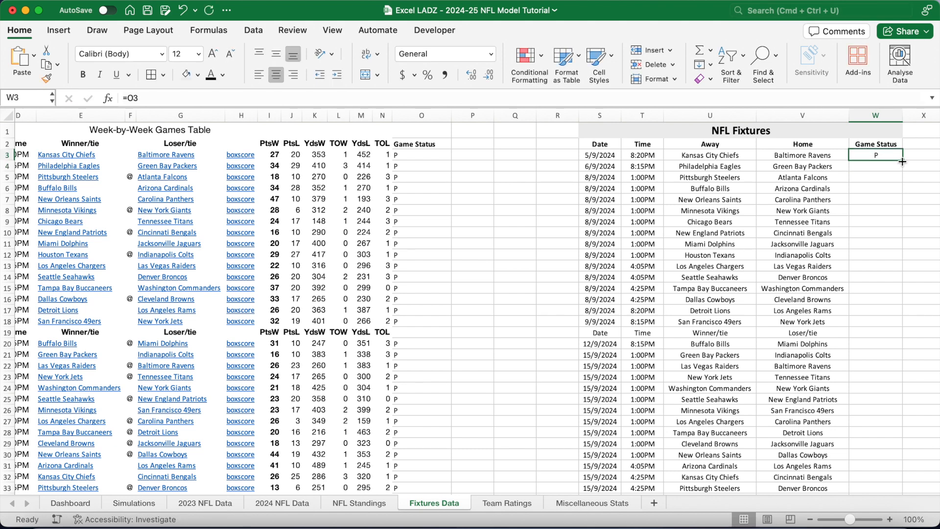
pyautogui.doubleClick(902, 161)
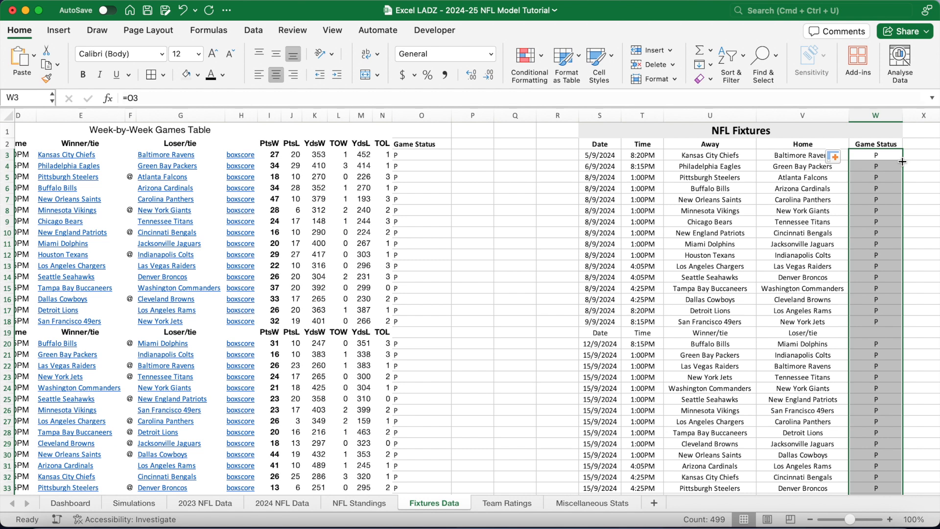
# Step: Convert the NFL Fixtures range S2:W501 into a table with headers
pyautogui.click(600, 144)
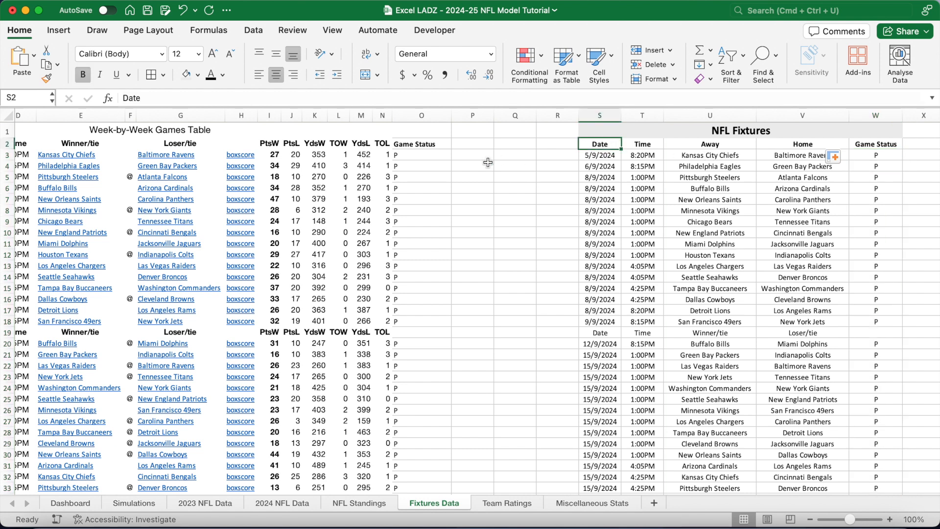
pyautogui.hotkey('ctrl', 'shift', 'Right')
pyautogui.hotkey('ctrl', 'shift', 'Down')
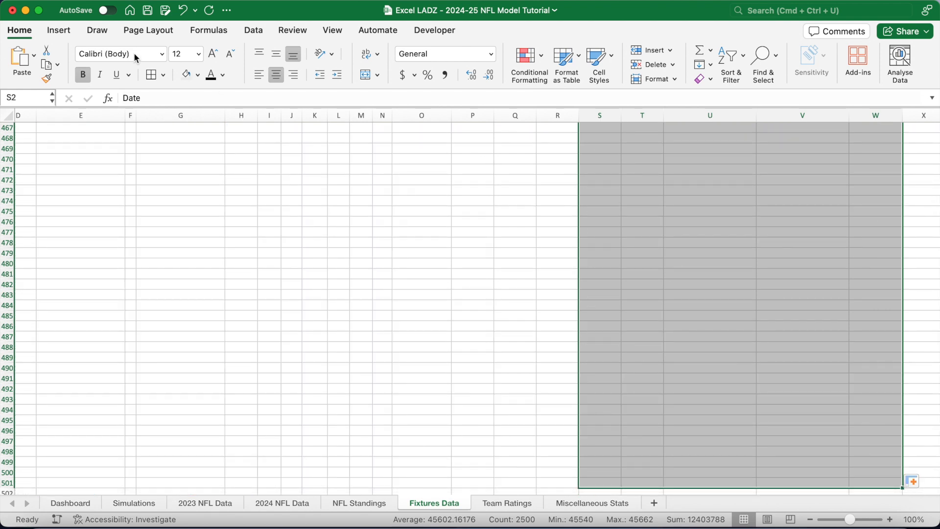
pyautogui.click(68, 31)
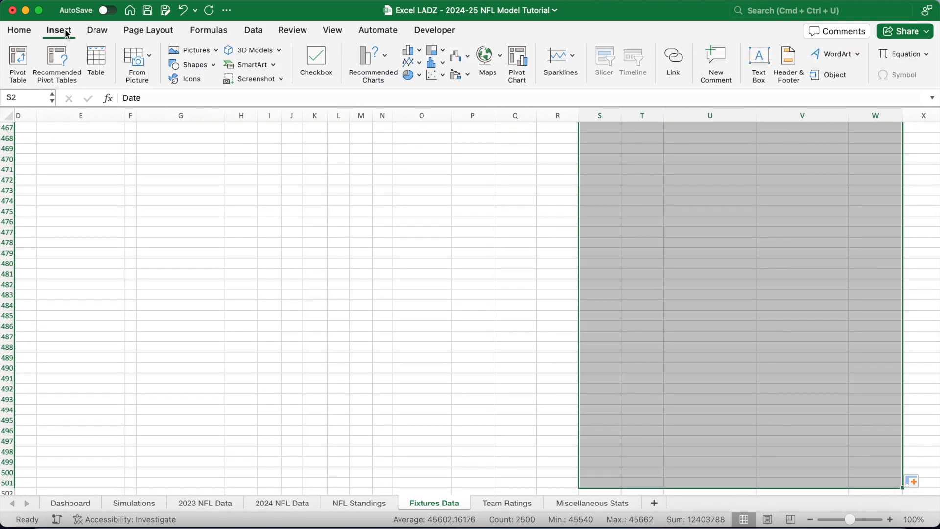
pyautogui.click(96, 58)
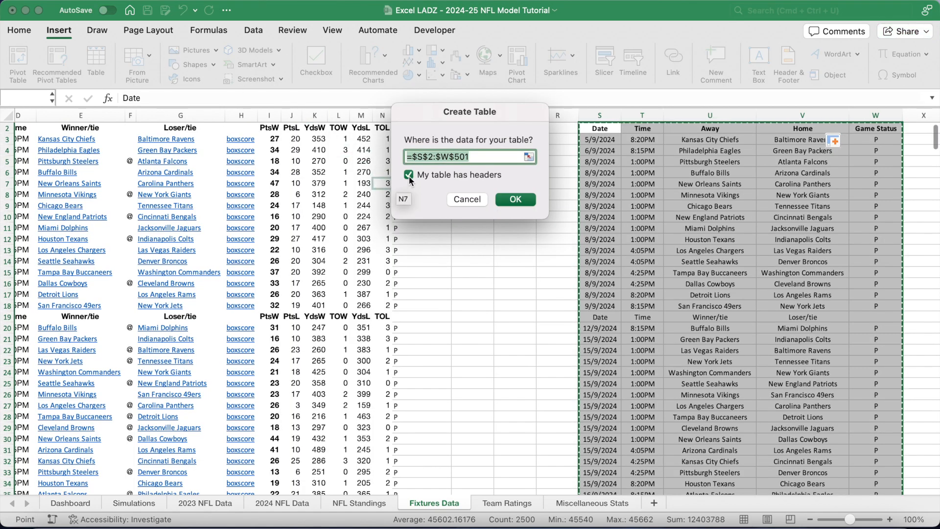
pyautogui.click(515, 199)
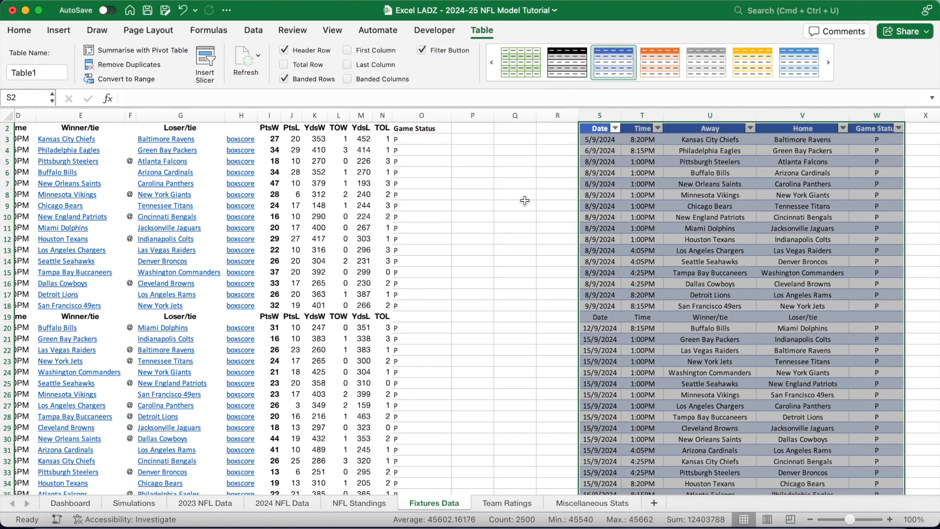
# Step: Rename the new fixtures table as Table1_fixtures
pyautogui.scroll(1, 524, 200)
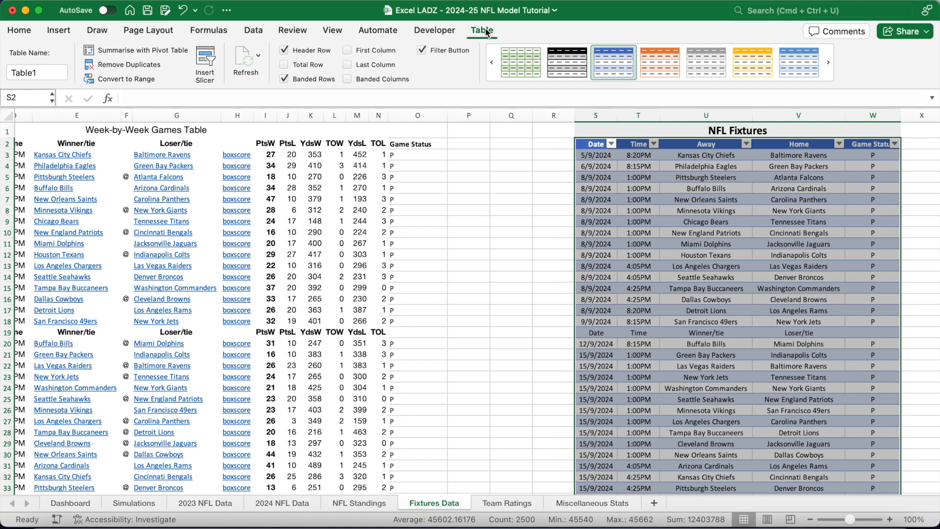
pyautogui.click(45, 75)
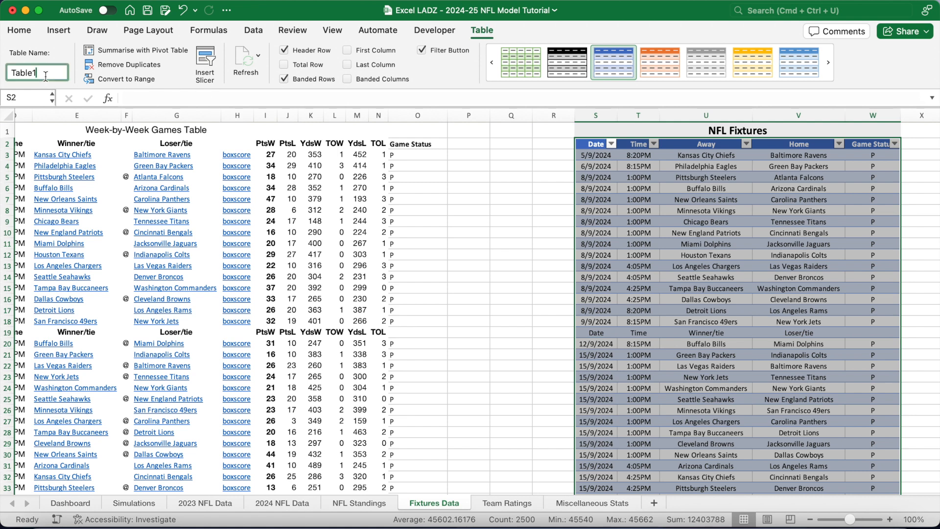
pyautogui.press('BackSpace')
pyautogui.press('BackSpace')
pyautogui.press('BackSpace')
pyautogui.press('BackSpace')
pyautogui.press('BackSpace')
pyautogui.press('BackSpace')
pyautogui.write('Table1_fixtures')
pyautogui.press('Return')
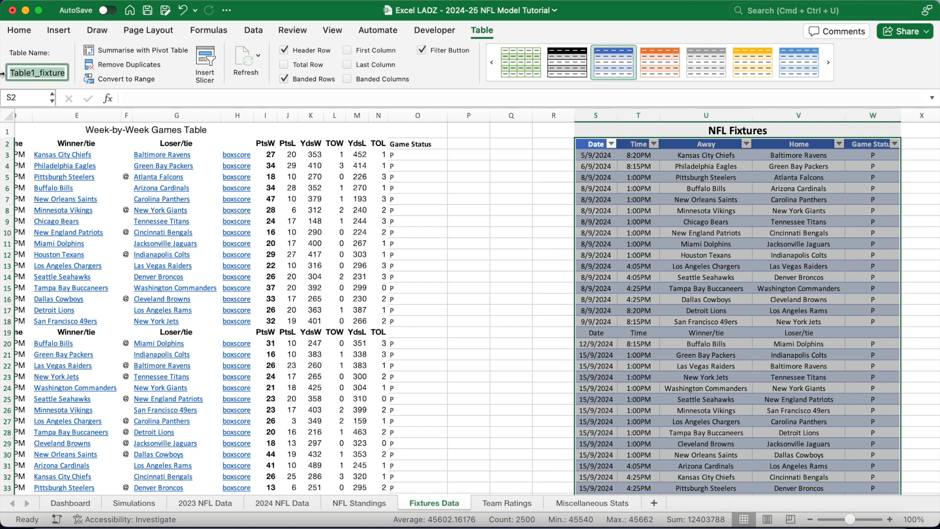
# Step: Set the fixtures table's name to nfl_fixtures and deselect the table
pyautogui.write('nfl_')
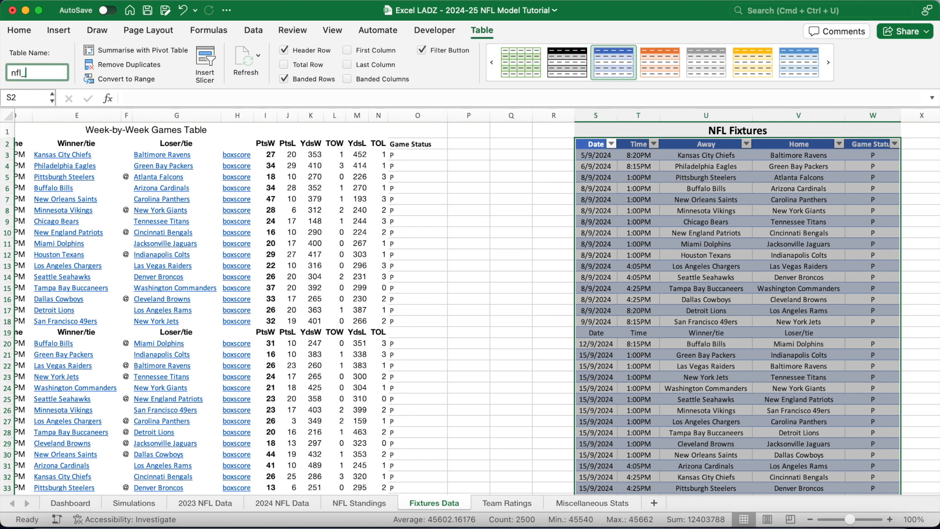
pyautogui.write('fixtures')
pyautogui.press('Return')
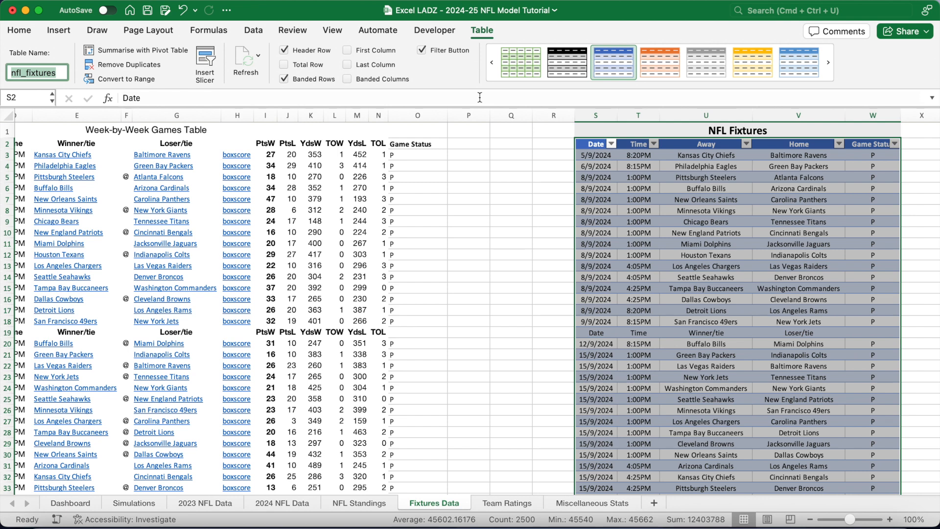
pyautogui.click(544, 146)
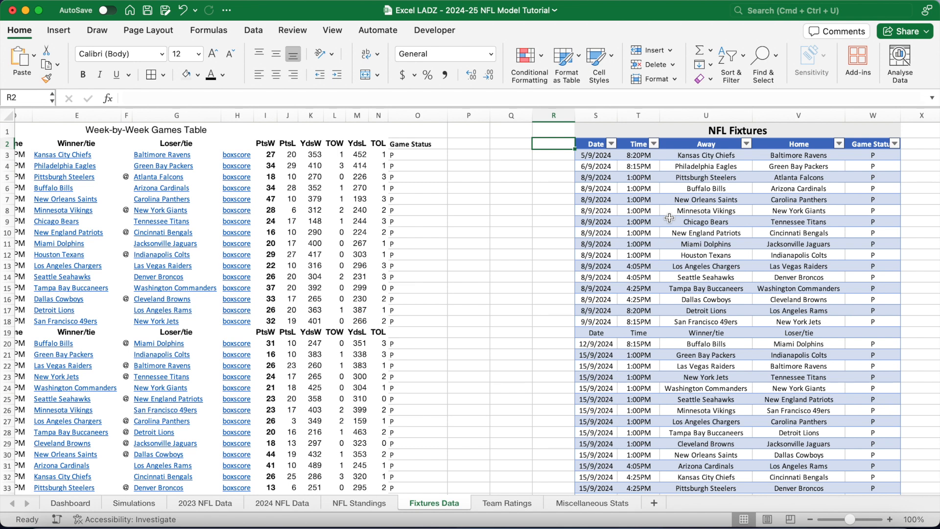
# Step: On the Dashboard sheet, enter =DROP(FILTER(nfl_fixtures,nfl_fixtures[Game Status]="NPY"),0,-1) in O12 under Upcoming Fixtures
pyautogui.click(86, 503)
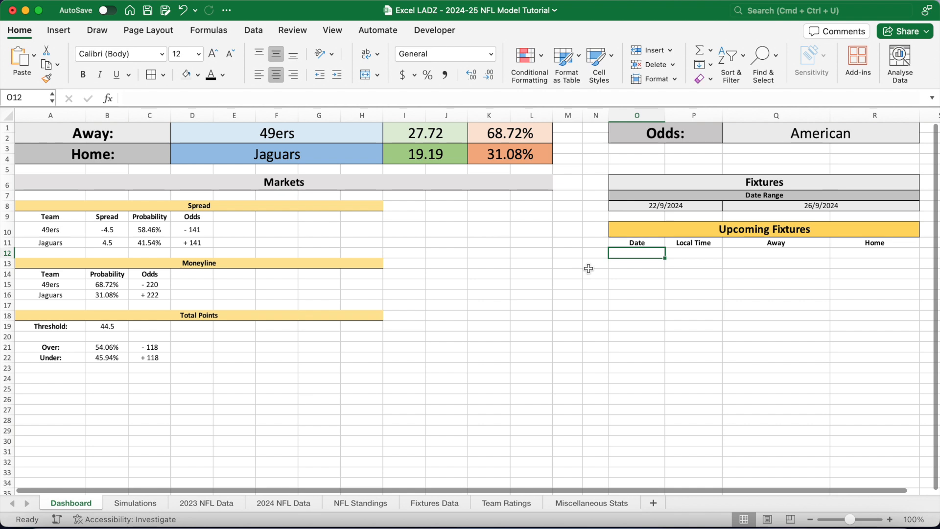
pyautogui.write('=DROP')
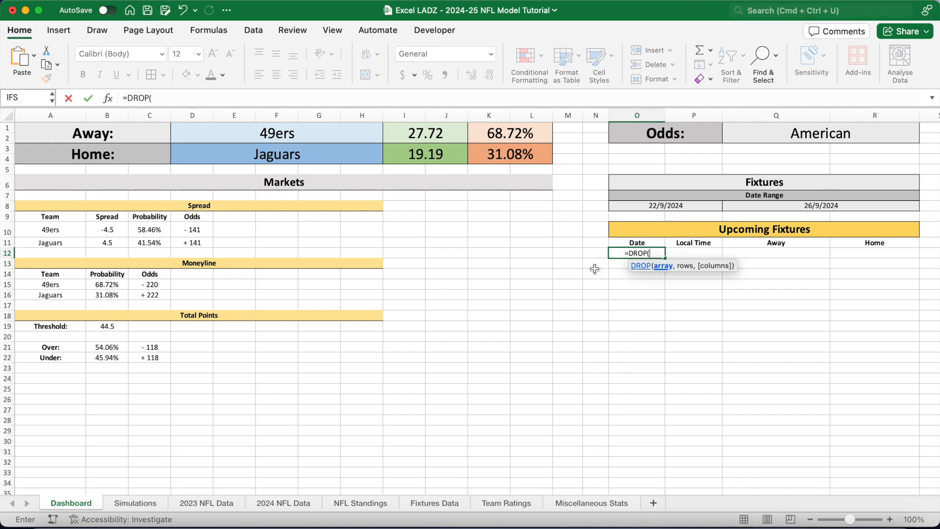
pyautogui.write('(')
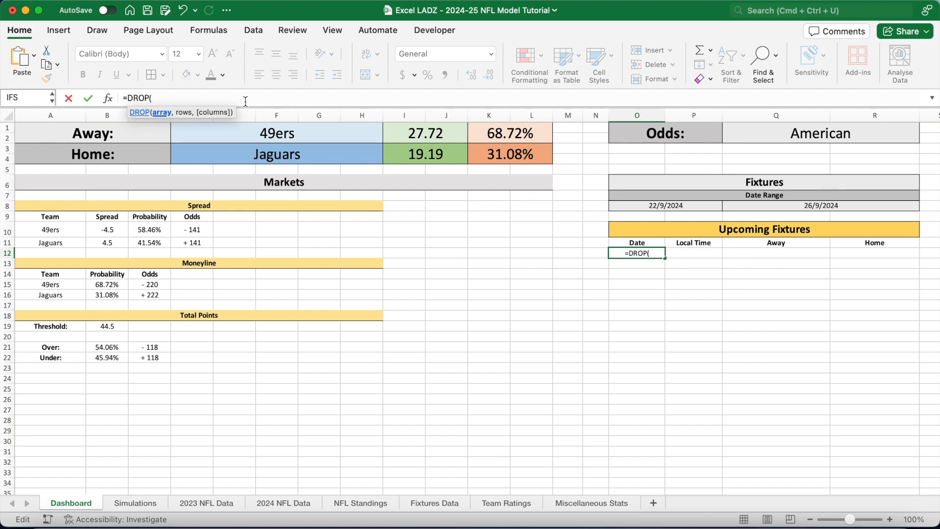
pyautogui.write('FILTER')
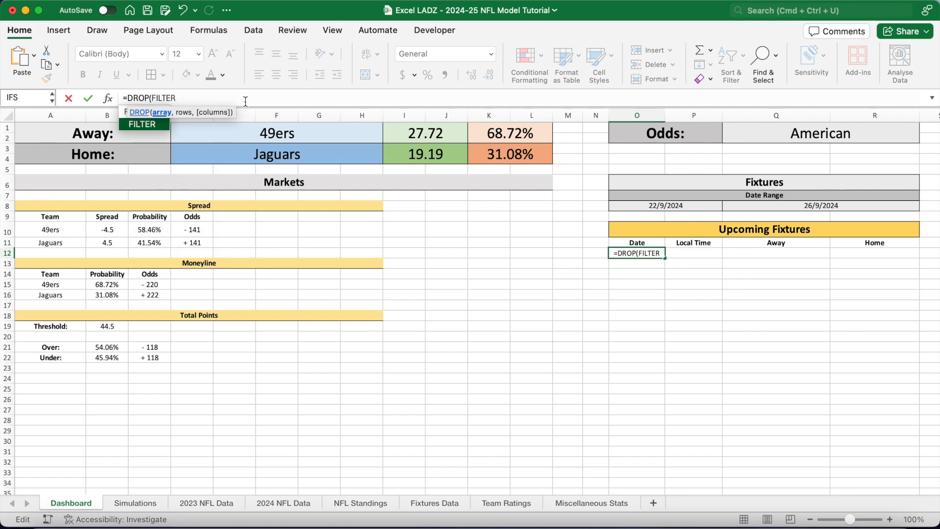
pyautogui.write('(')
pyautogui.write('nfl')
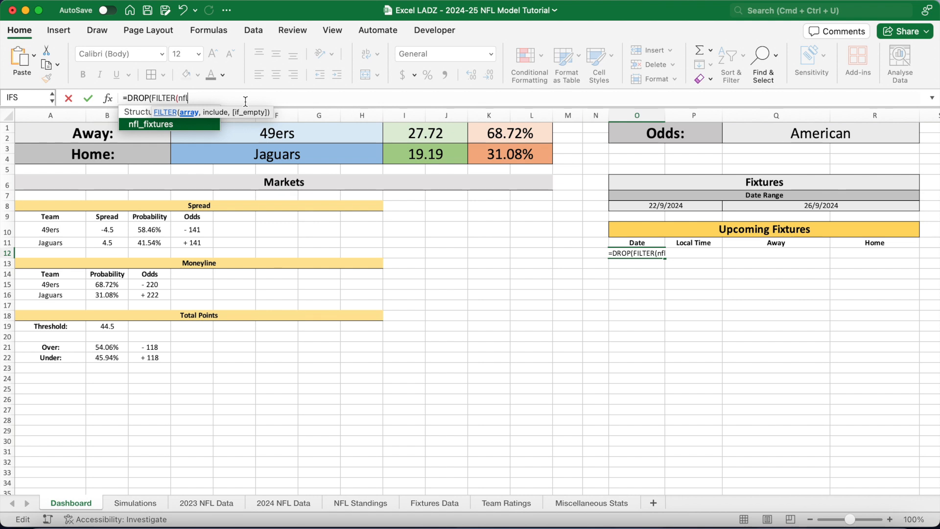
pyautogui.write('_fixtures')
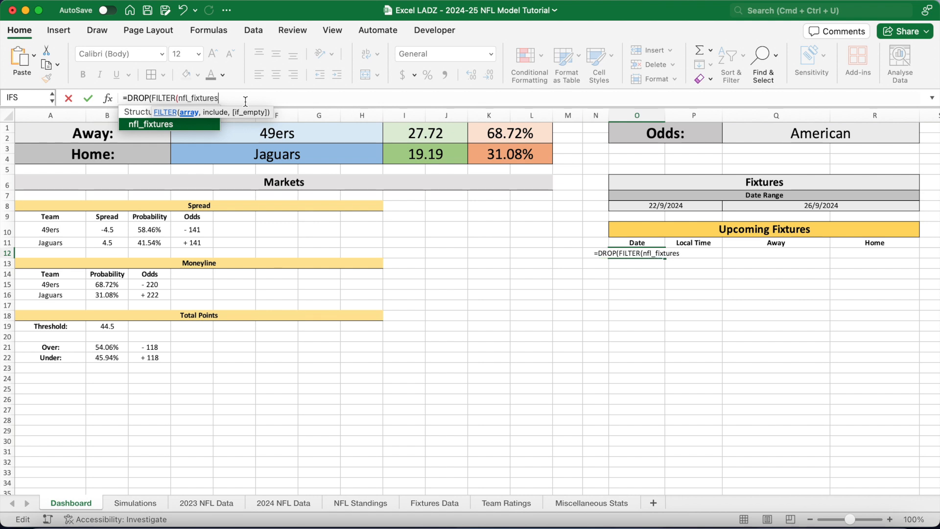
pyautogui.write(',')
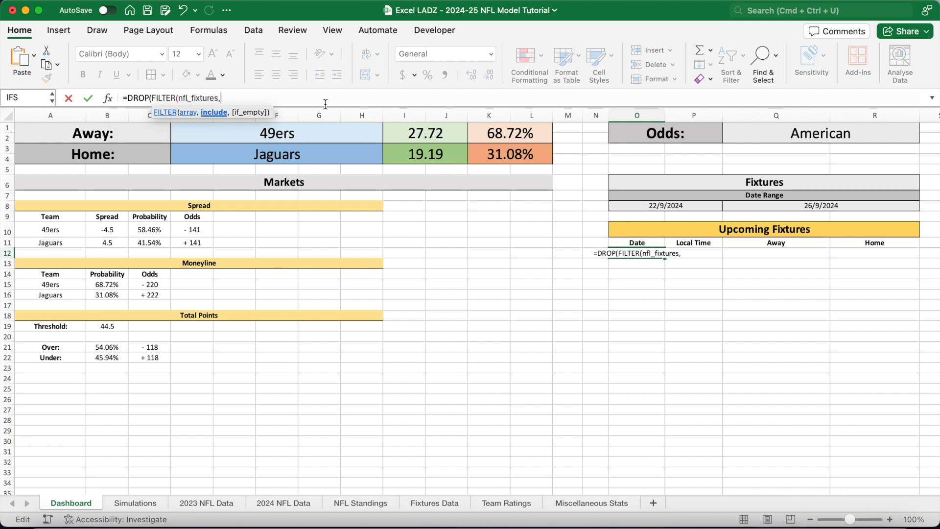
pyautogui.write('nfl_fixtures')
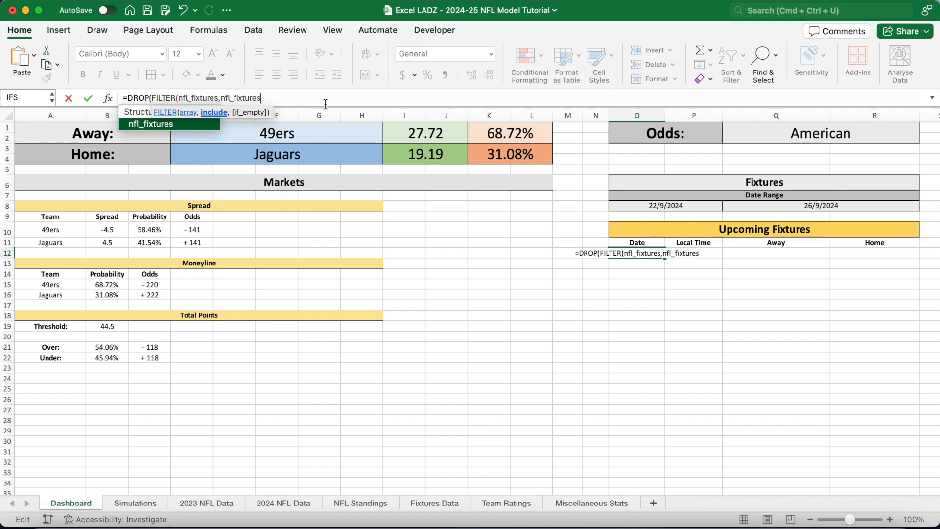
pyautogui.write('[Game ')
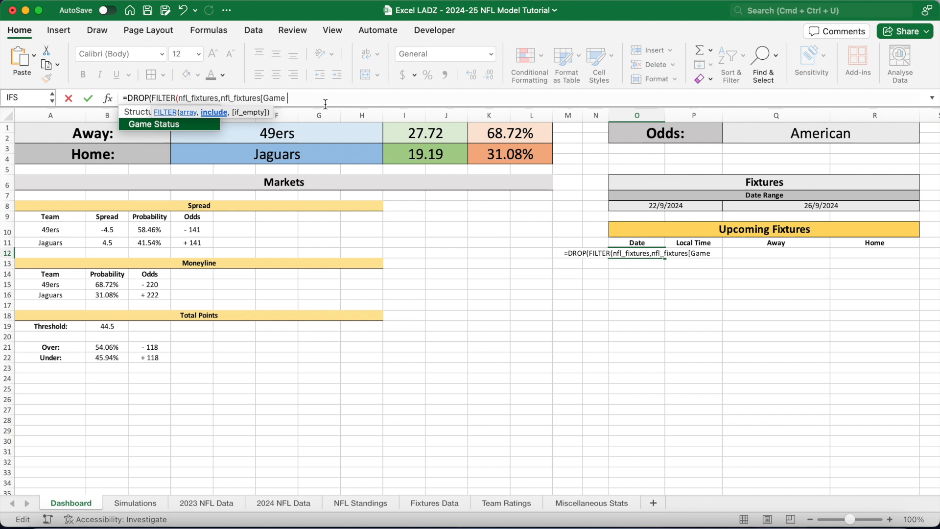
pyautogui.write('Status')
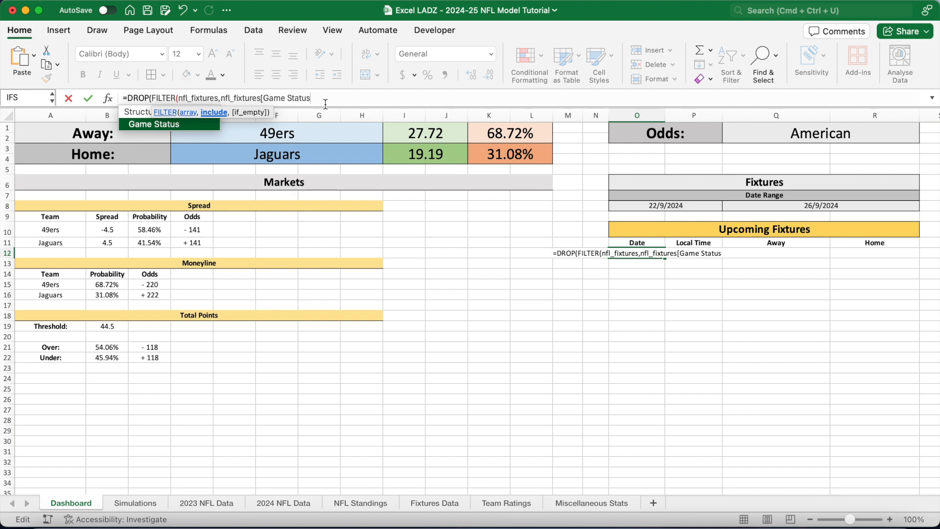
pyautogui.write(']=')
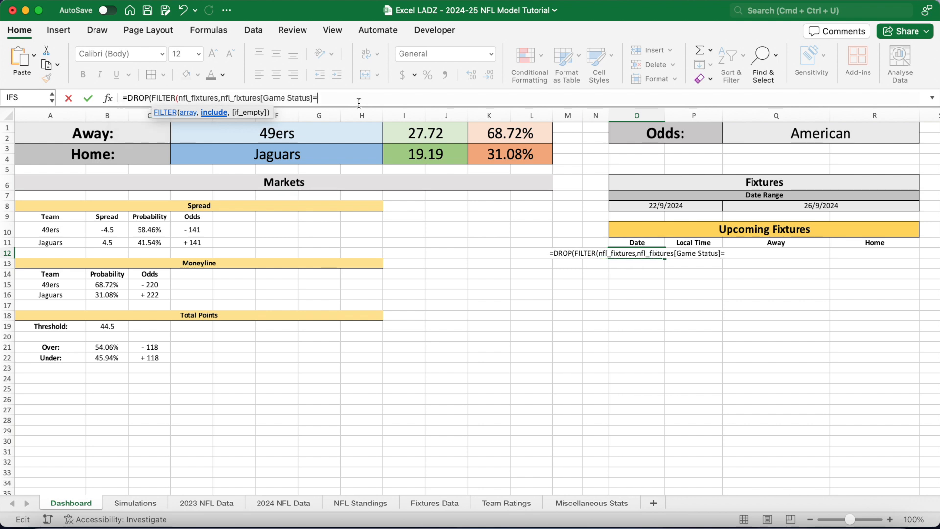
pyautogui.write('"NPY')
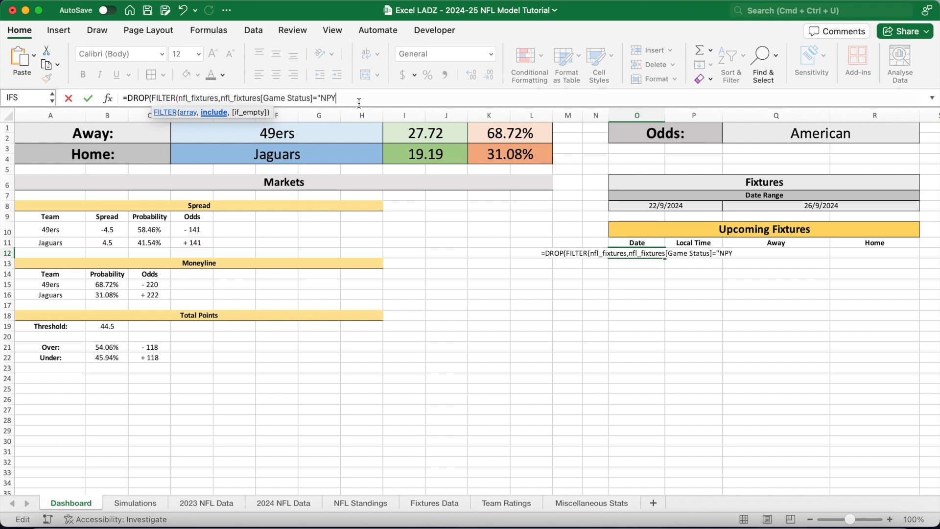
pyautogui.write('")')
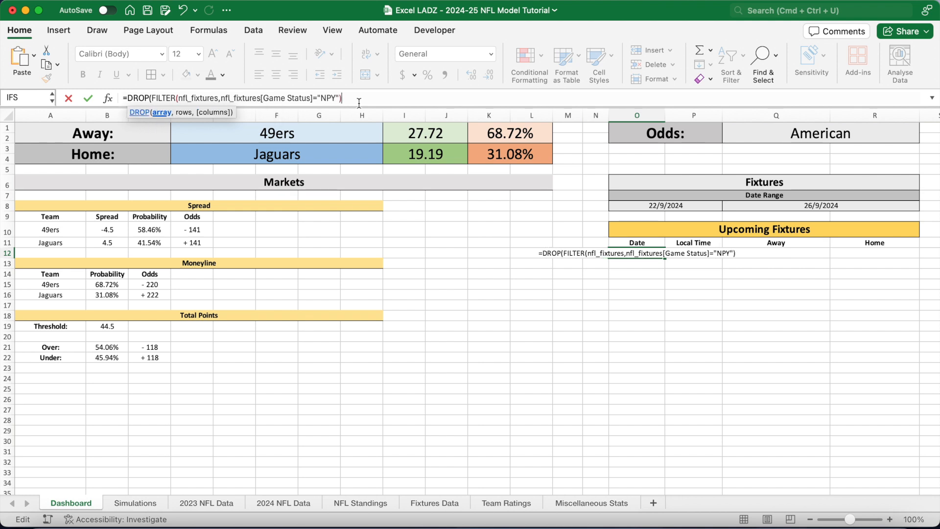
pyautogui.write(',0,')
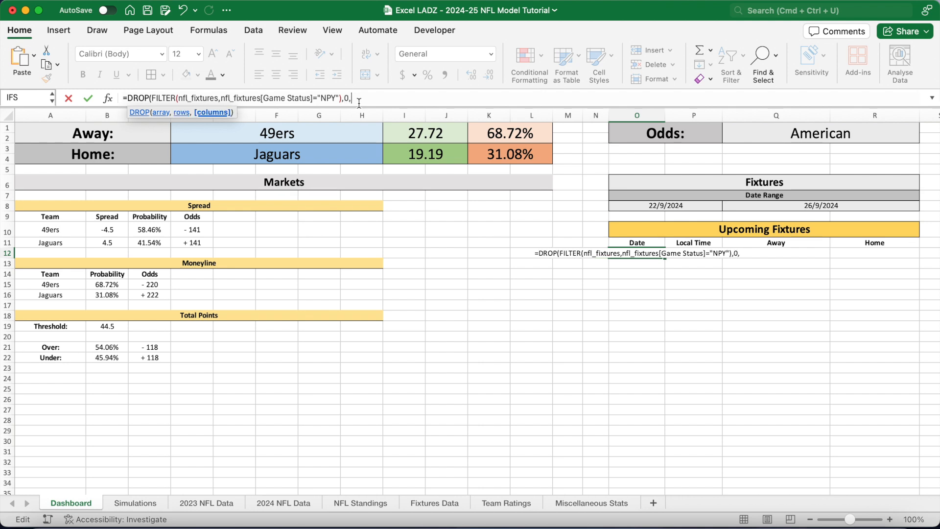
pyautogui.write('-1')
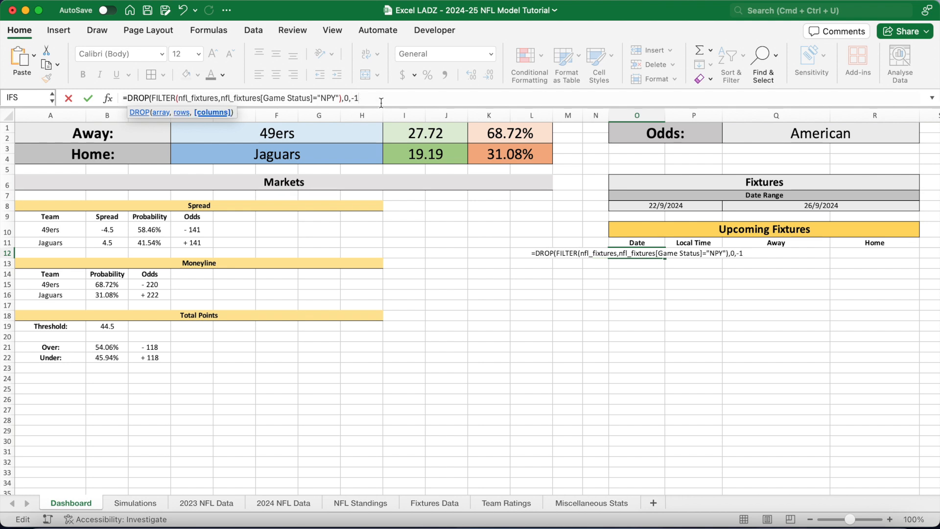
pyautogui.write(')')
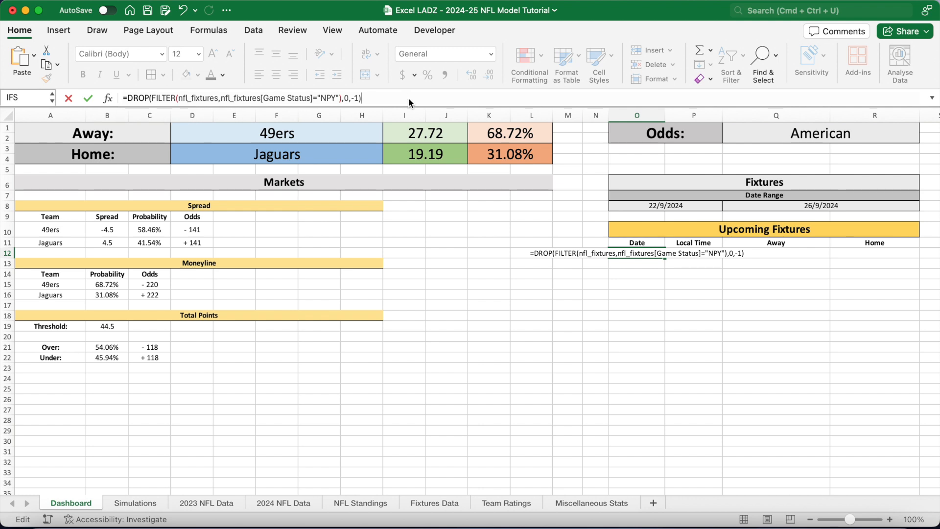
pyautogui.press('Return')
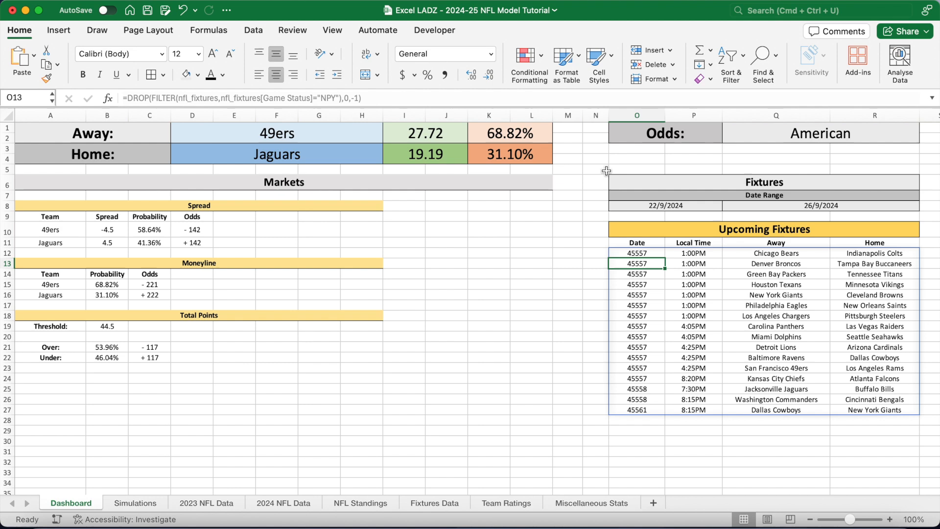
# Step: Format the Upcoming Fixtures Date column as Short Date from O12 down to the end of the sheet
pyautogui.click(638, 252)
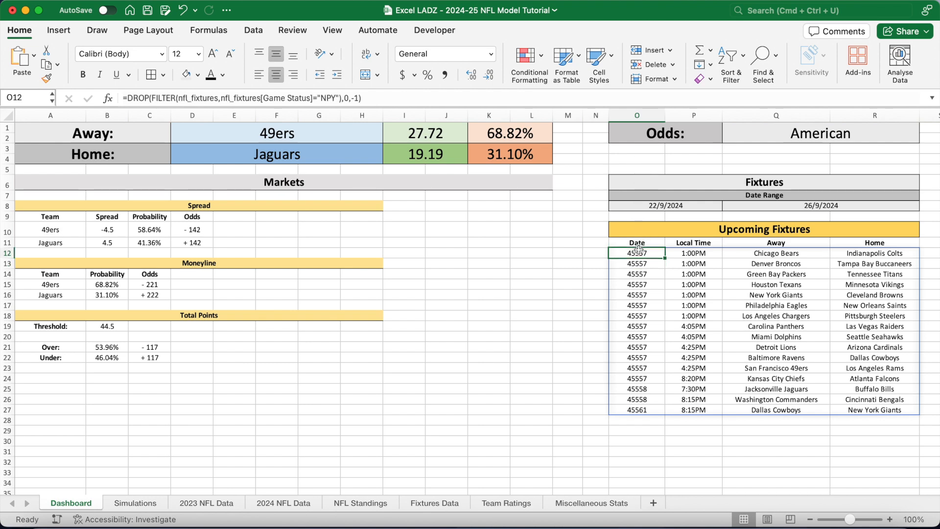
pyautogui.press('super+shift+Down')
pyautogui.press('super+shift+Down')
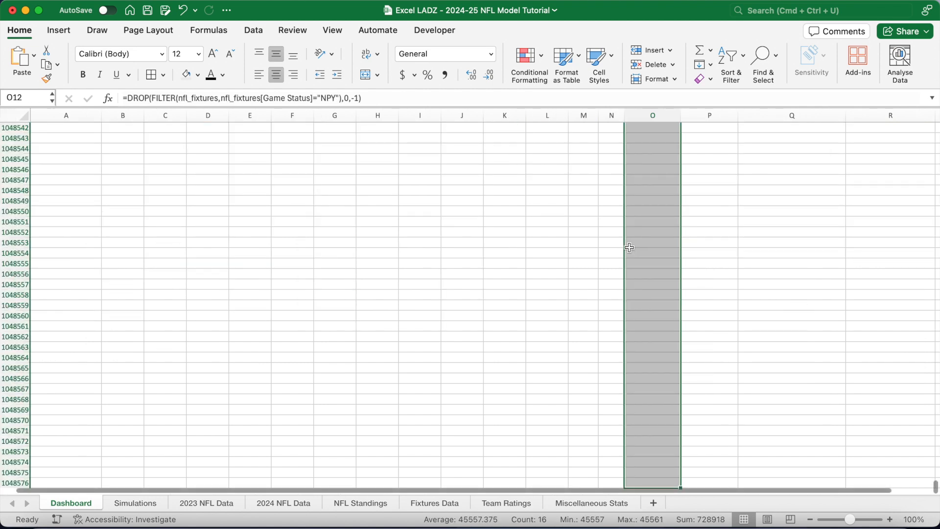
pyautogui.click(489, 54)
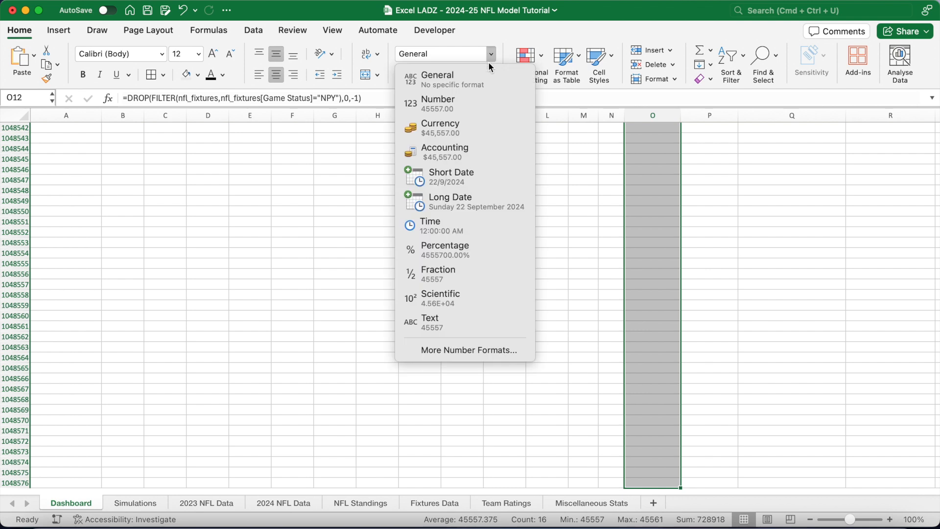
pyautogui.click(480, 172)
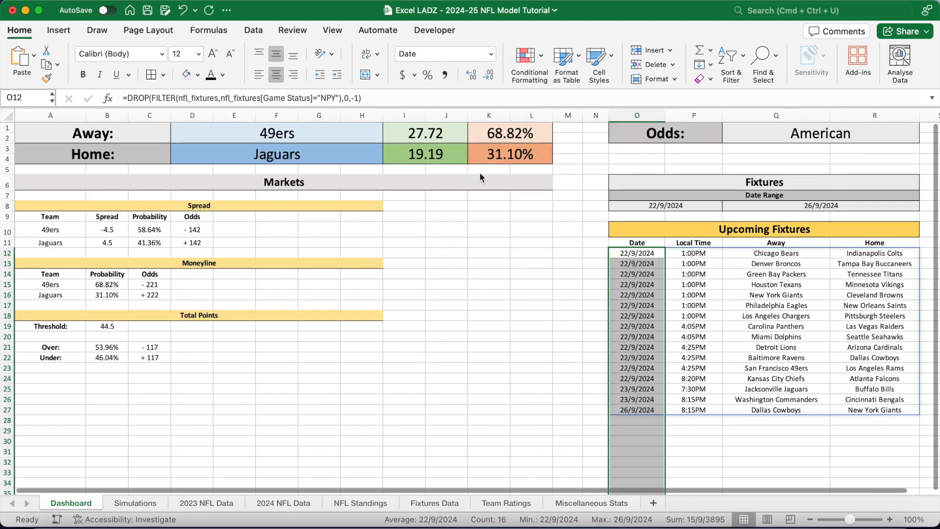
pyautogui.click(648, 307)
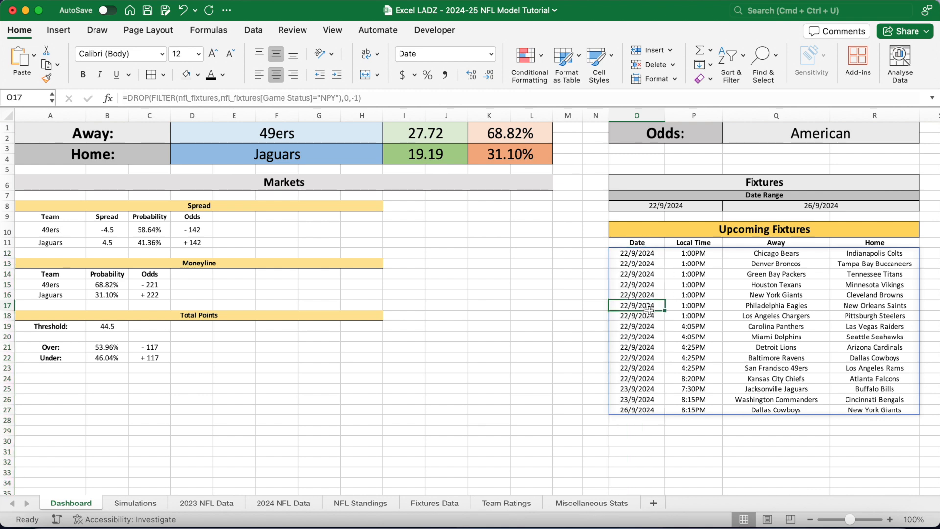
pyautogui.click(652, 431)
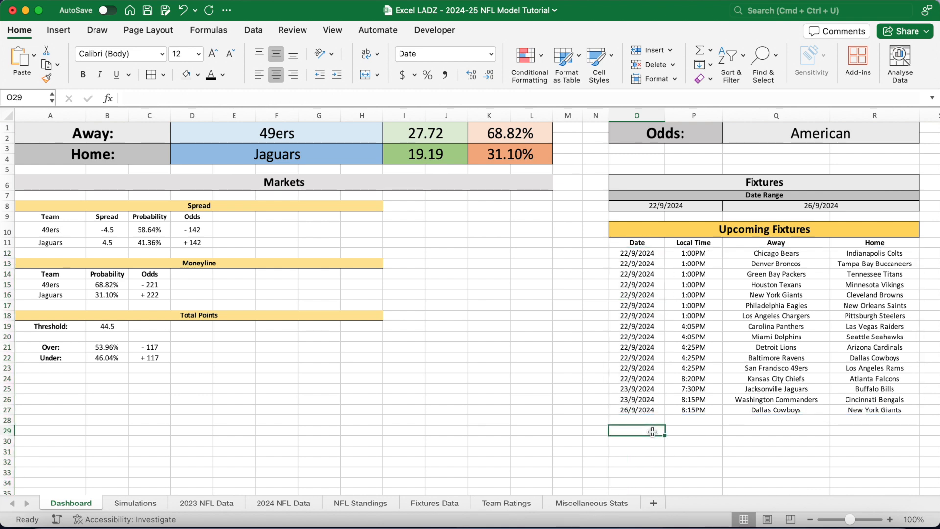
# Step: Create a Classic conditional formatting rule that uses a formula for columns O to R from row 12 to the sheet's end
pyautogui.click(648, 253)
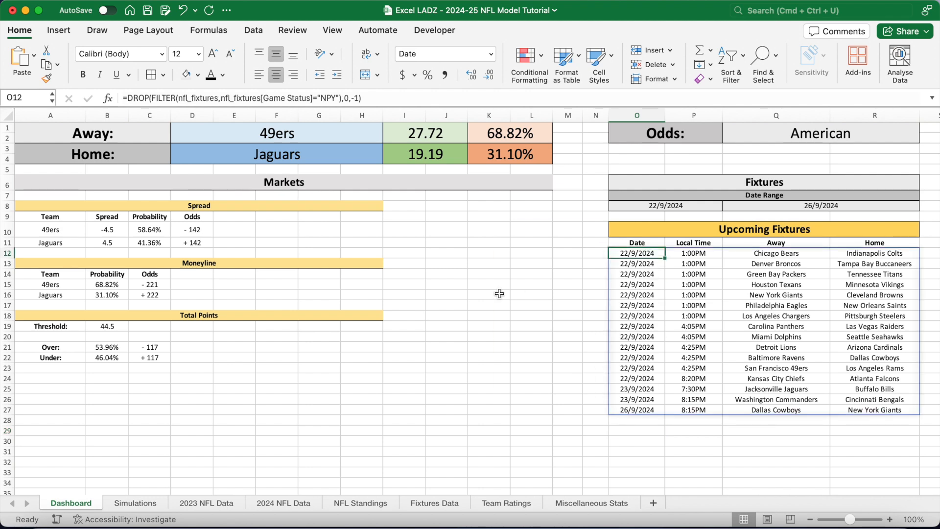
pyautogui.hotkey('shift', 'Right')
pyautogui.hotkey('shift', 'Right')
pyautogui.hotkey('shift', 'Right')
pyautogui.hotkey('ctrl', 'shift', 'Down')
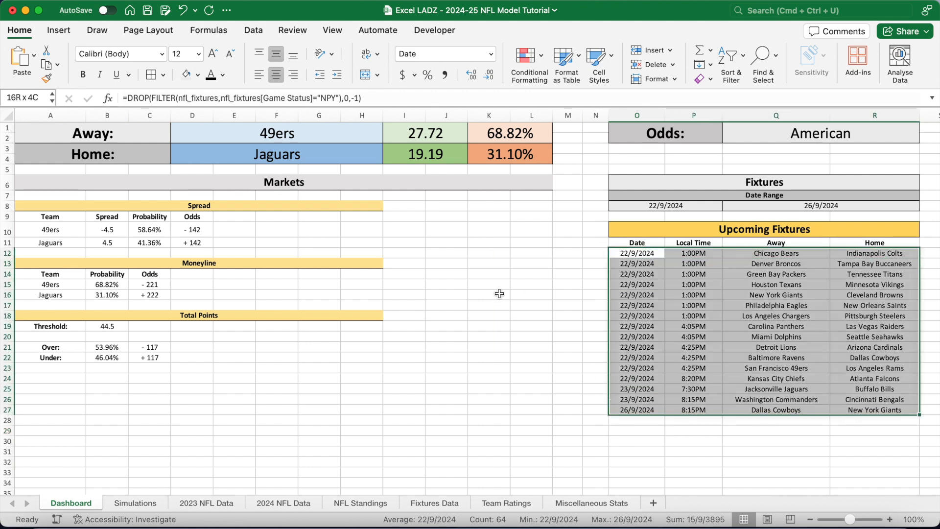
pyautogui.hotkey('ctrl', 'shift', 'Down')
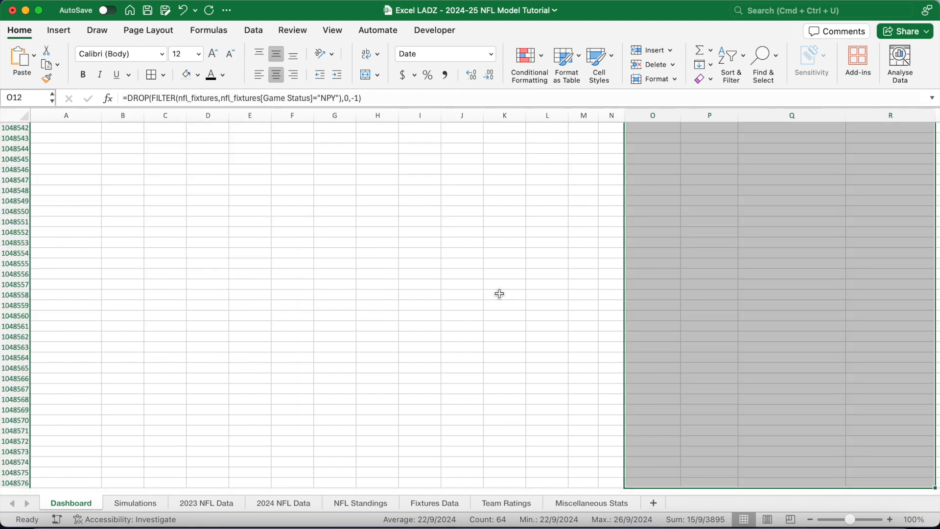
pyautogui.click(539, 56)
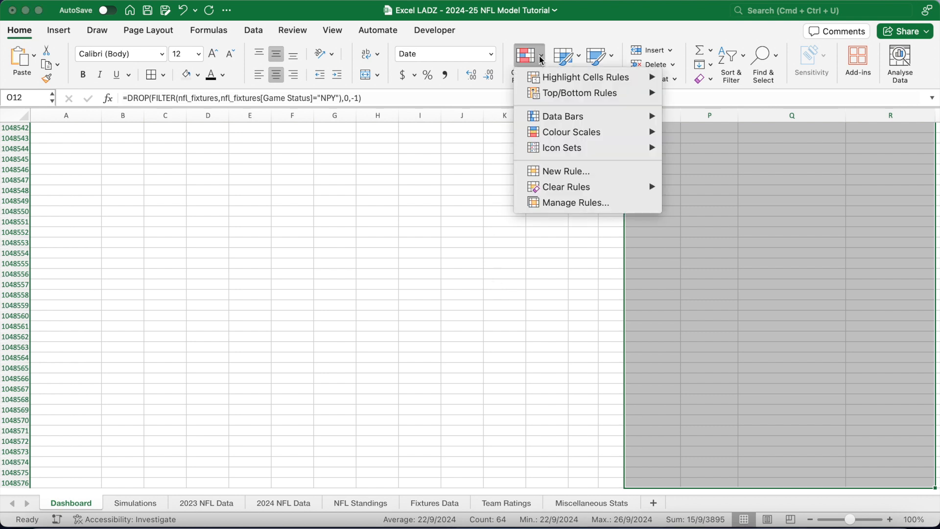
pyautogui.click(577, 166)
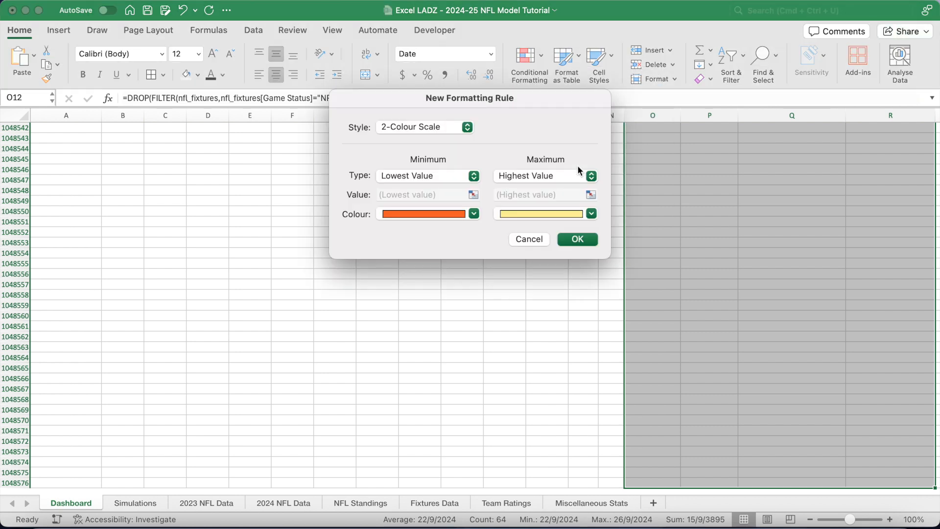
pyautogui.click(465, 128)
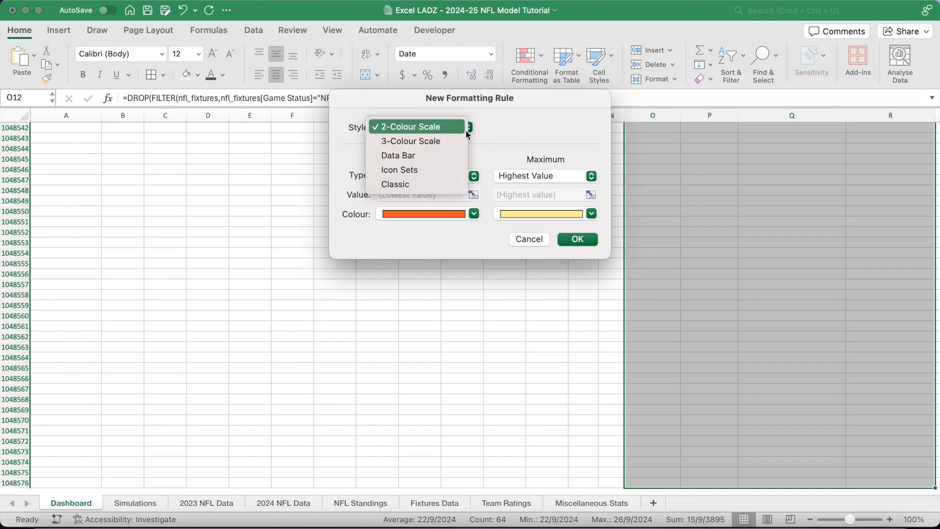
pyautogui.click(436, 185)
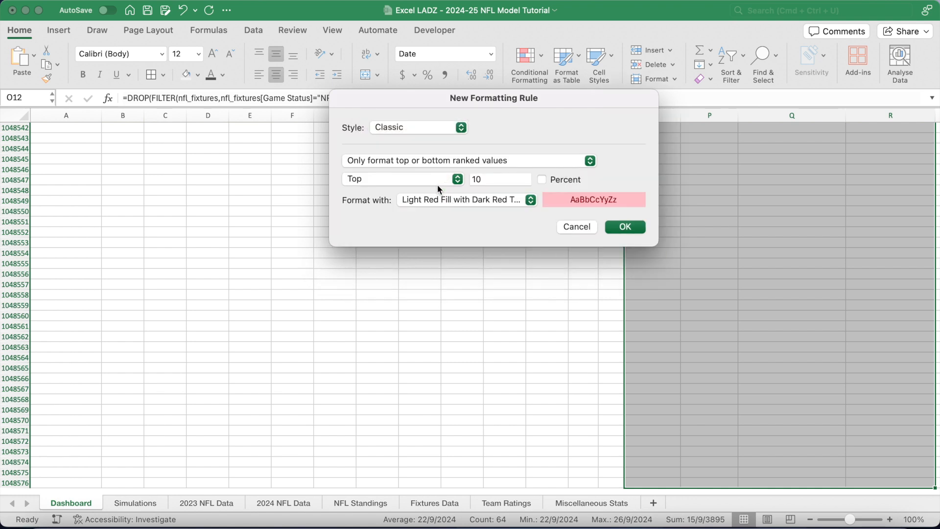
pyautogui.click(445, 160)
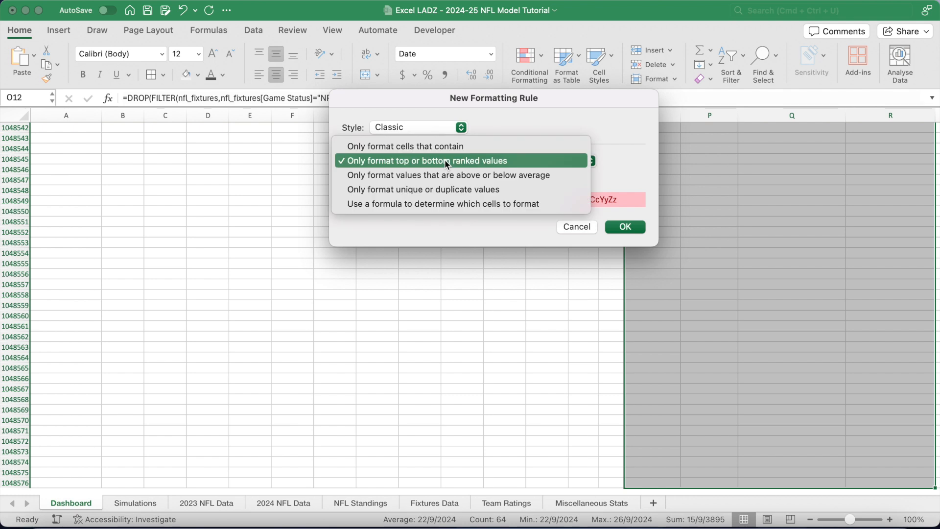
pyautogui.click(460, 203)
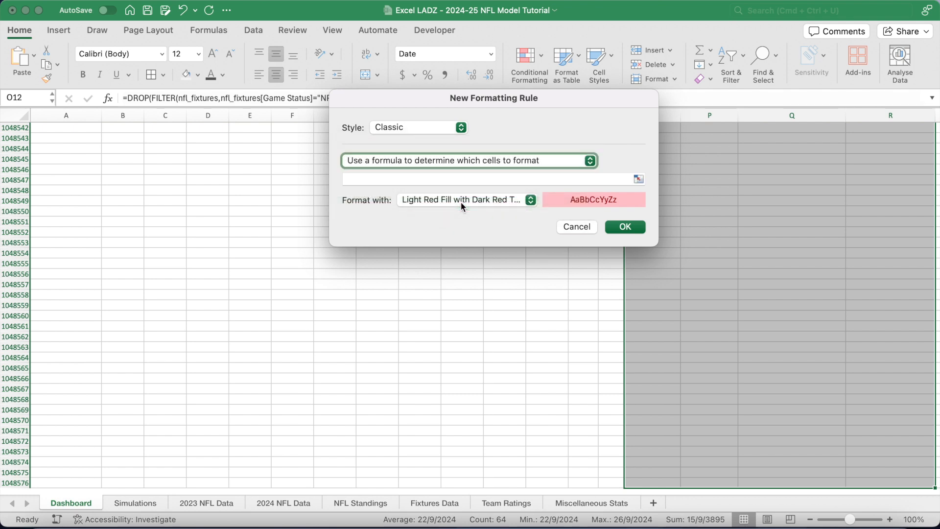
# Step: Give the rule a customised format with a light grey fill and thin top and bottom borders
pyautogui.click(460, 202)
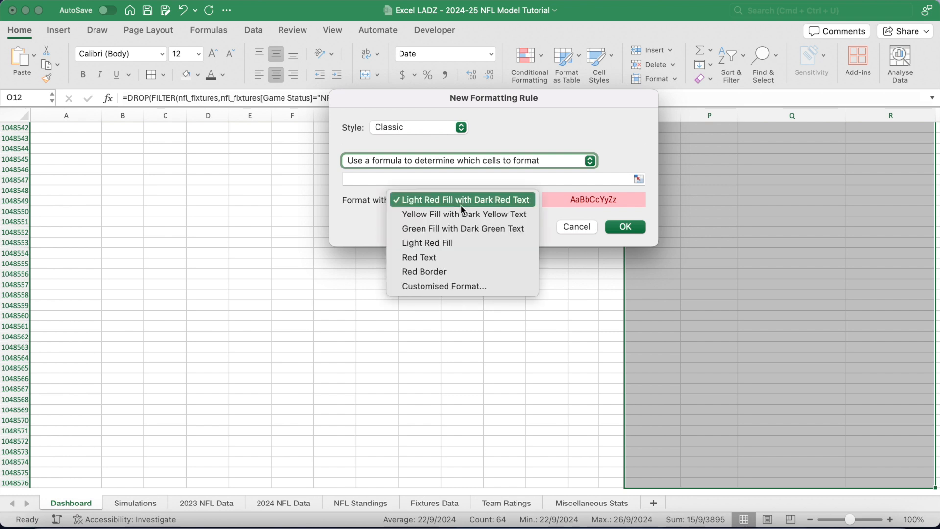
pyautogui.click(467, 286)
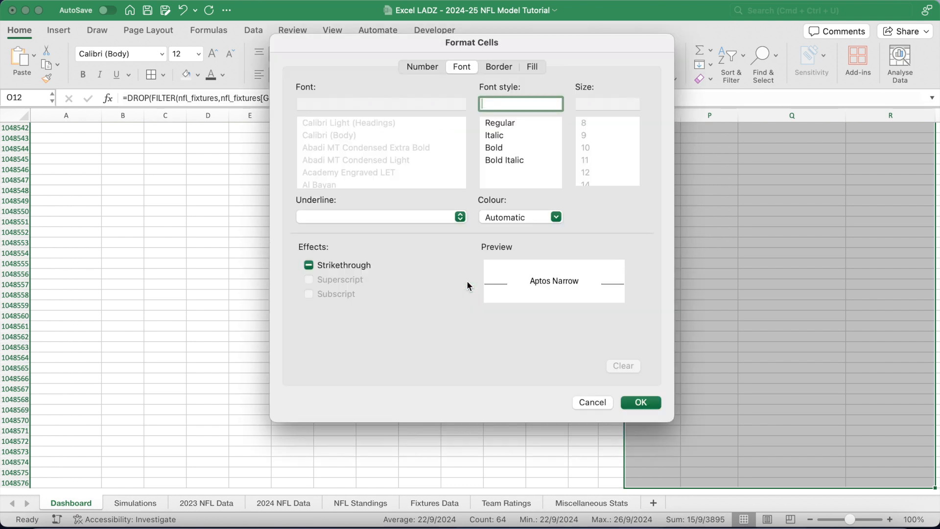
pyautogui.click(533, 66)
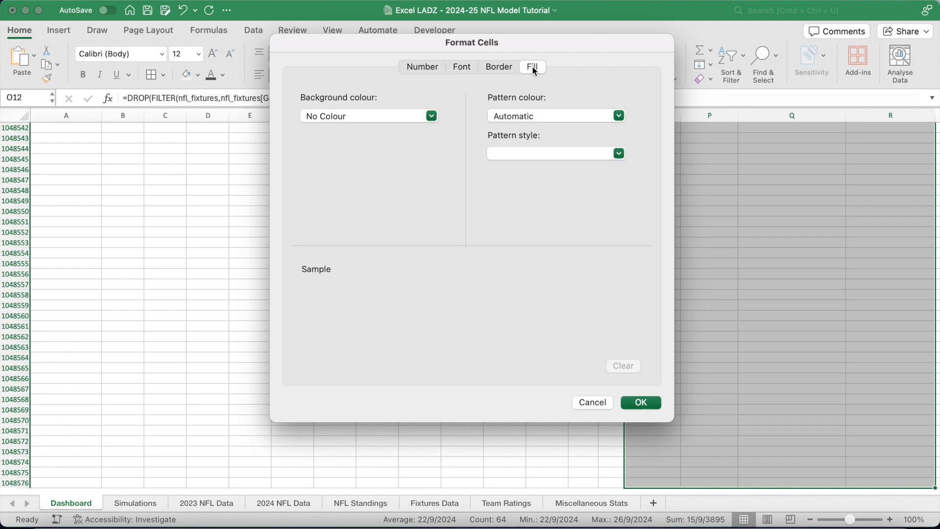
pyautogui.click(432, 116)
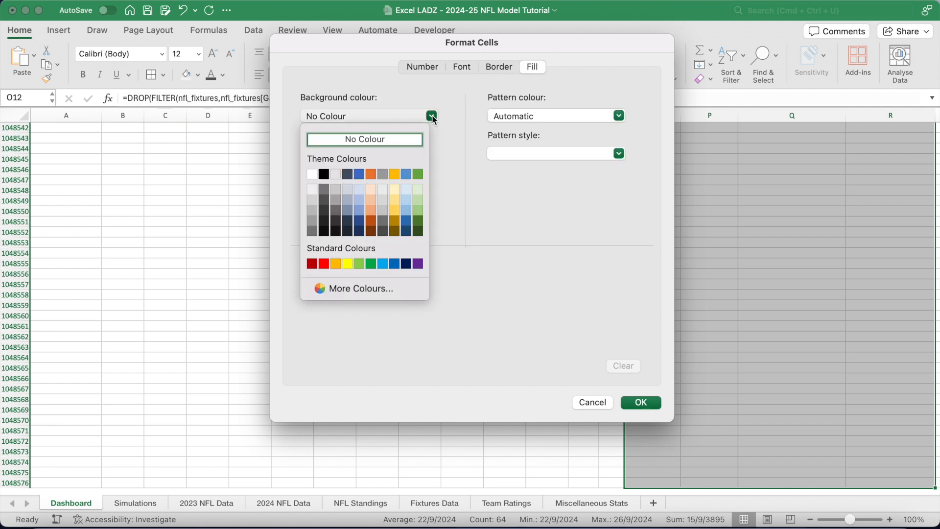
pyautogui.click(381, 190)
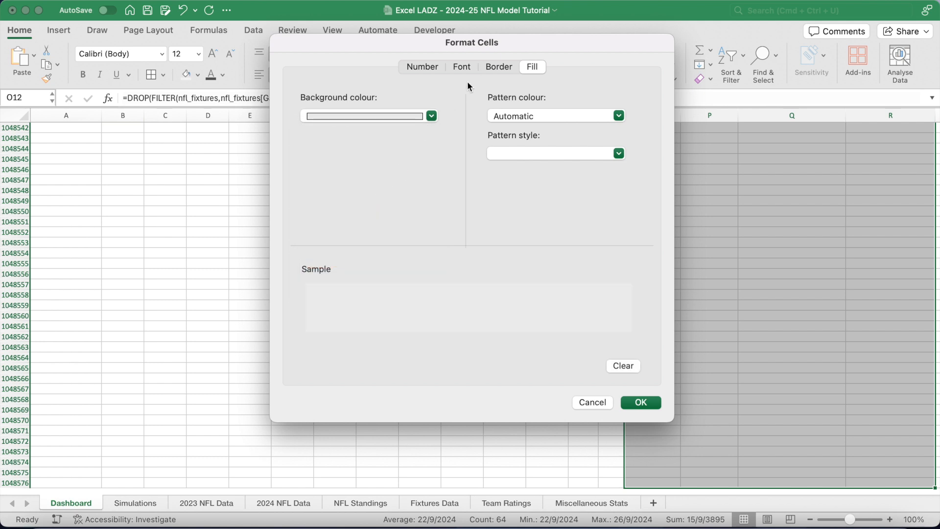
pyautogui.click(493, 66)
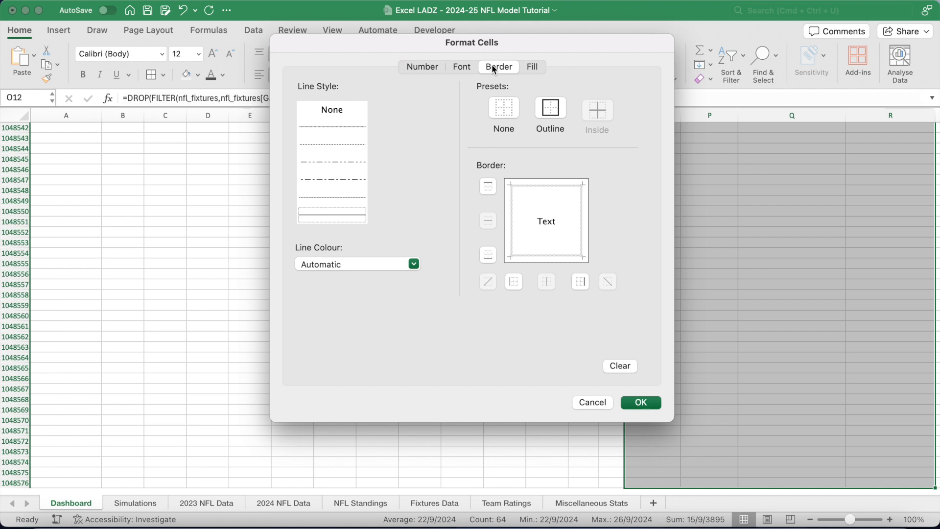
pyautogui.click(487, 187)
pyautogui.click(487, 255)
pyautogui.click(641, 402)
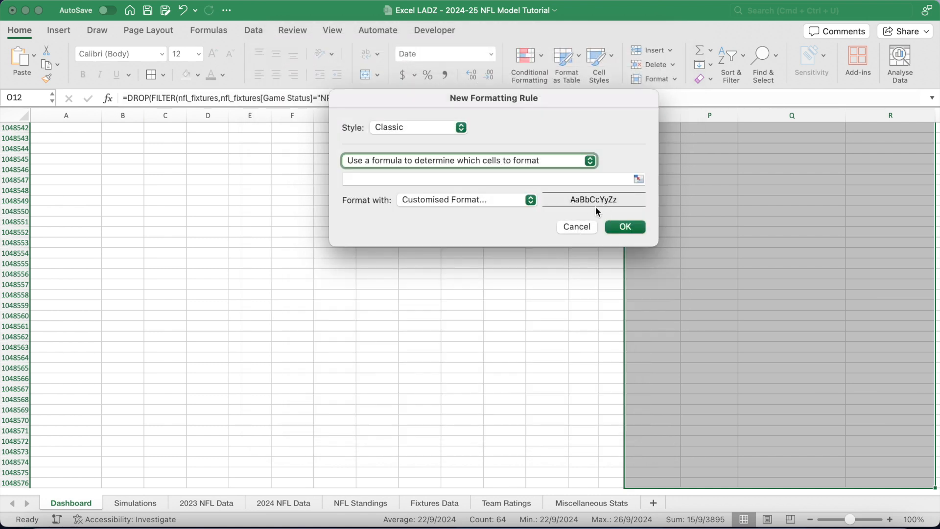
# Step: Enter =IF(LEN($R12)>0,IF(MOD(ROW(),2)=0,TRUE,FALSE),FALSE) as the rule's formula, apply it, and check the banding on the fixtures list
pyautogui.click(547, 180)
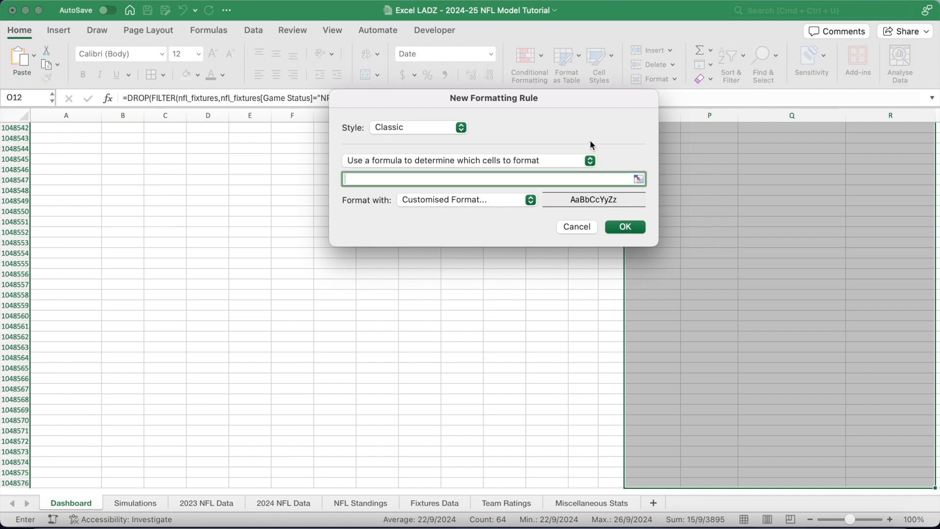
pyautogui.write('=IF(LEN($R12)>0,IF(MOD(')
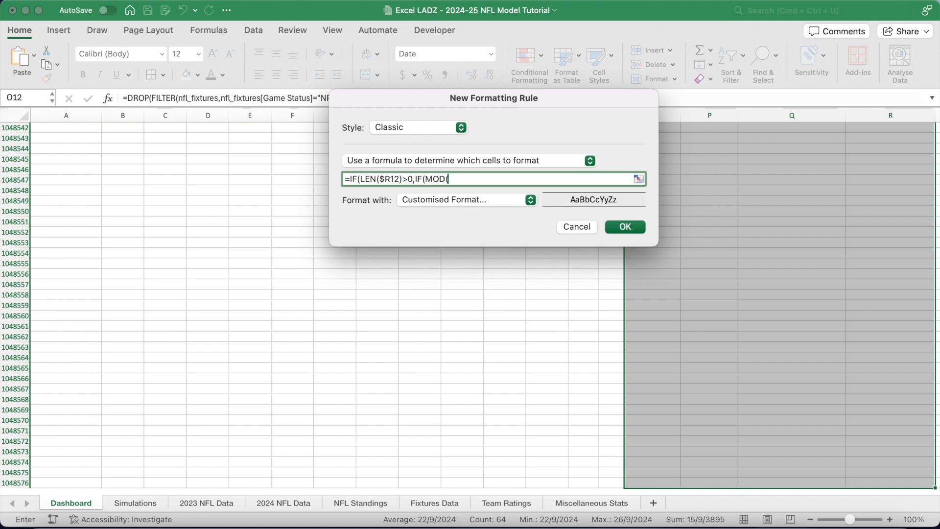
pyautogui.write('ROW(),2)=0,TRUE,FALS')
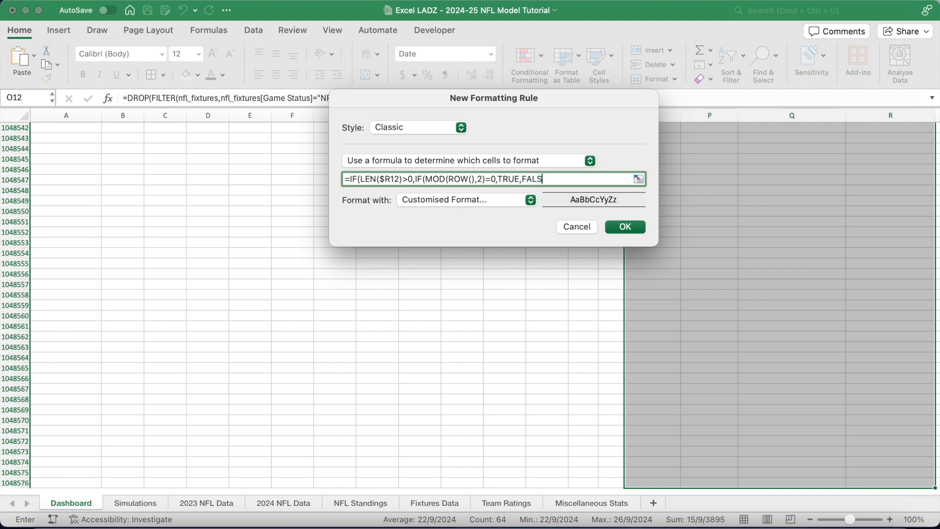
pyautogui.write('E),FALSE)')
pyautogui.click(626, 225)
pyautogui.click(652, 229)
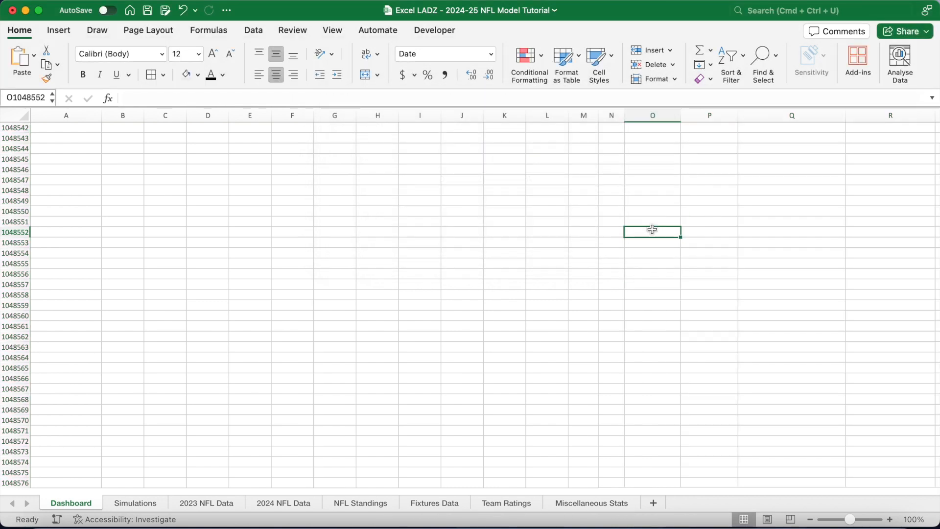
pyautogui.press('super+shift+Up')
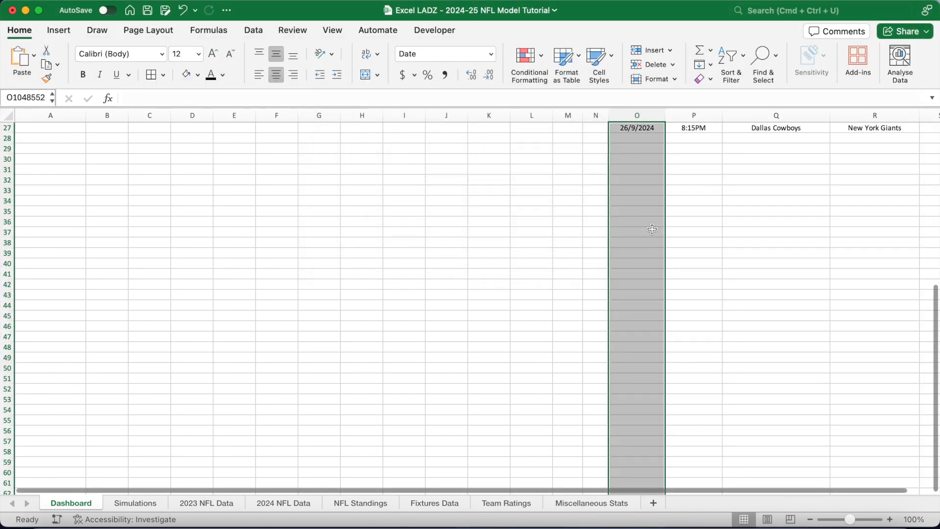
pyautogui.scroll(4, 652, 229)
pyautogui.scroll(5, 652, 229)
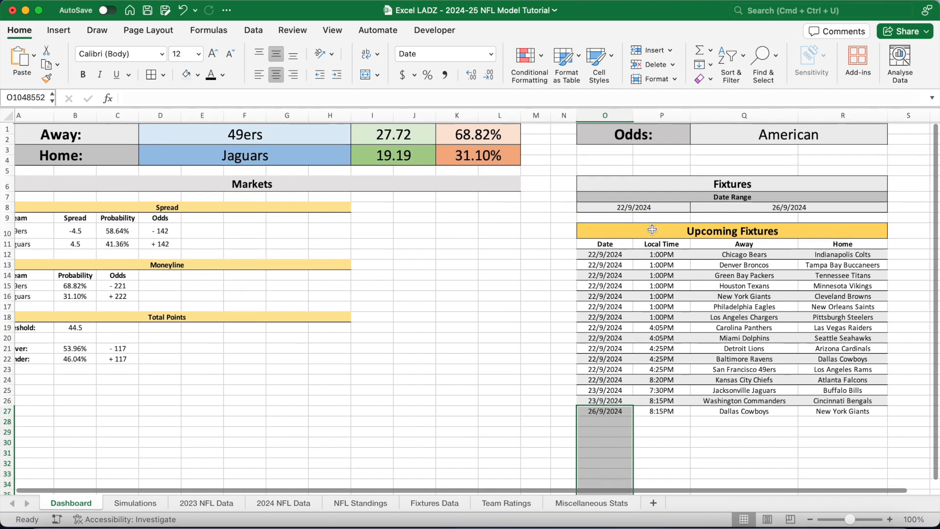
pyautogui.click(621, 255)
pyautogui.moveTo(620, 254)
pyautogui.mouseDown()
pyautogui.moveTo(841, 286)
pyautogui.moveTo(835, 413)
pyautogui.mouseUp()
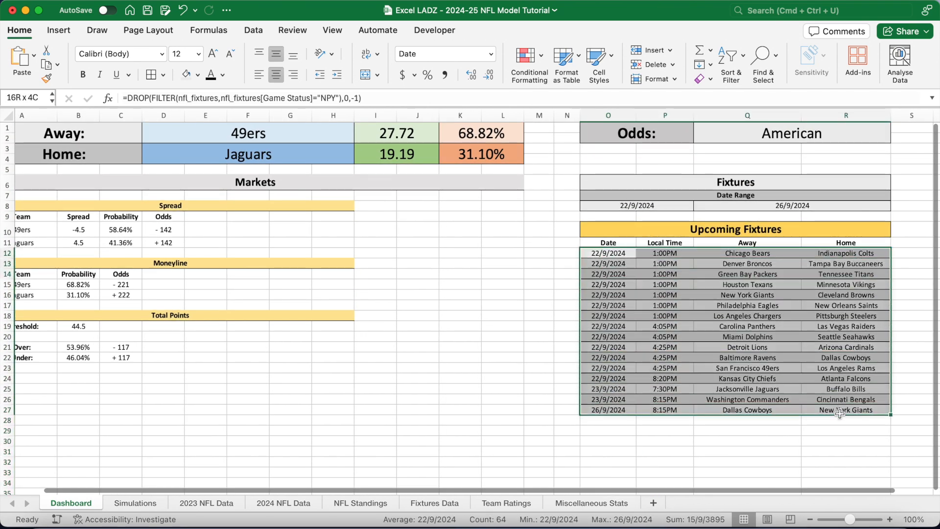
pyautogui.click(544, 317)
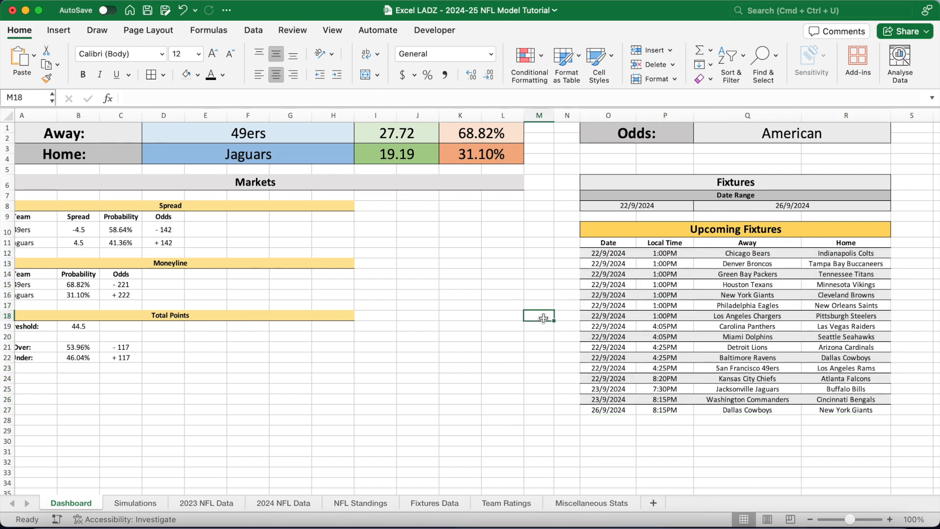
# Step: Set the fixtures date range's end date in Q8 to 26/10/2024 and review the extended fixtures list
pyautogui.click(771, 208)
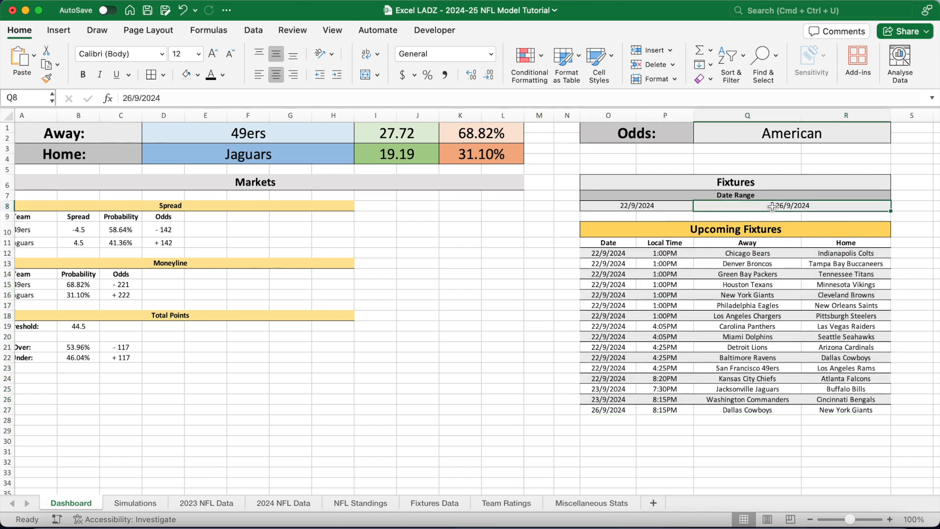
pyautogui.click(140, 99)
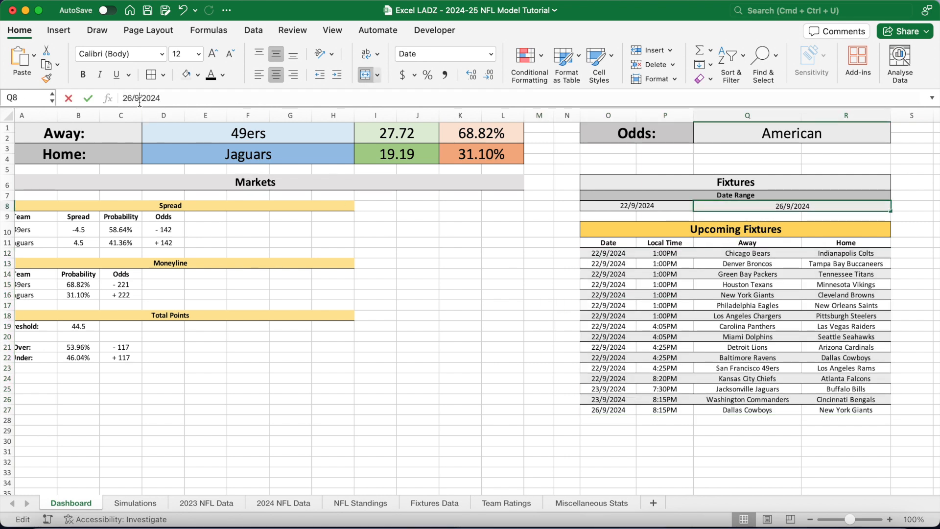
pyautogui.press('BackSpace')
pyautogui.write('10')
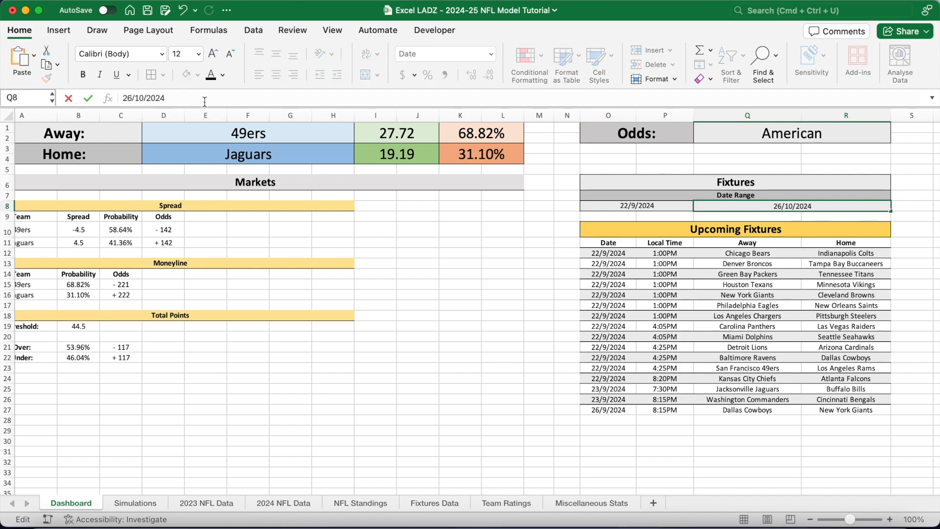
pyautogui.press('Return')
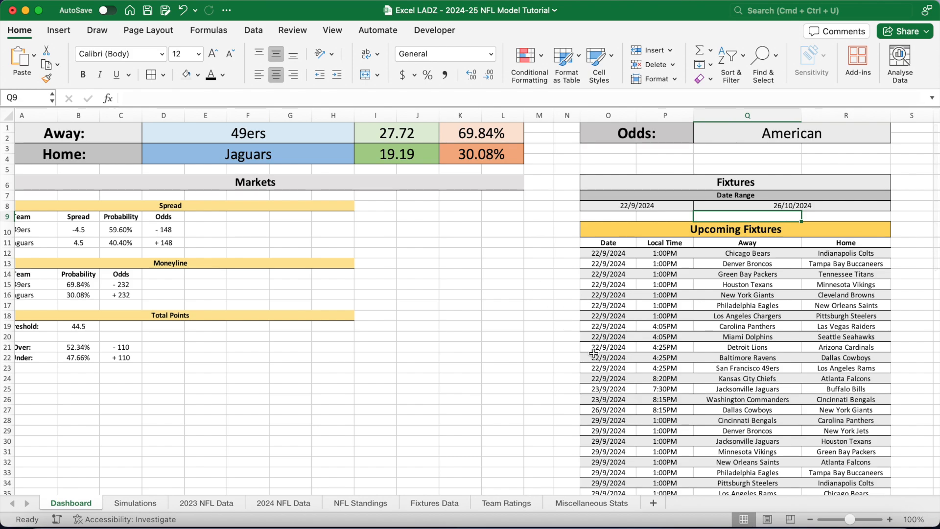
pyautogui.scroll(-6, 593, 353)
pyautogui.scroll(-12, 594, 353)
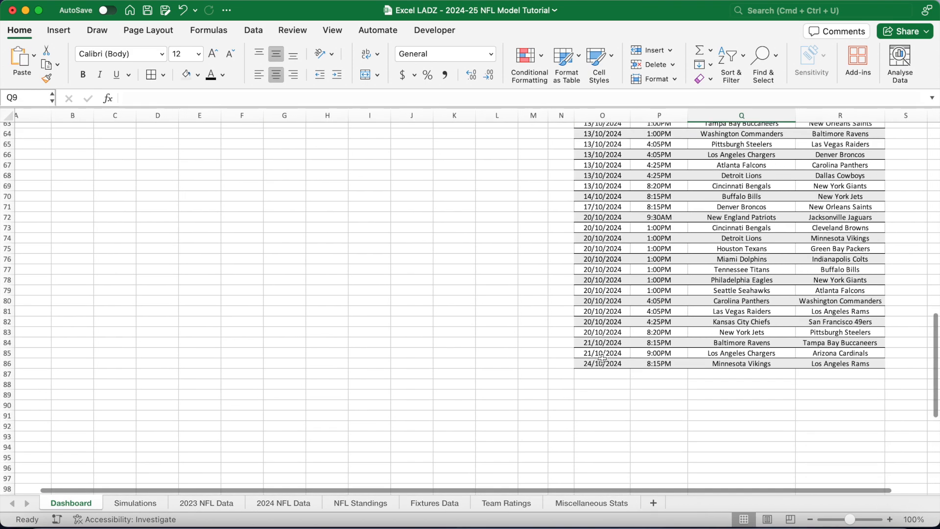
# Step: Review the upcoming fixtures list from its last row back to the 22/9/2024 games, comparing the away and home teams
pyautogui.click(602, 359)
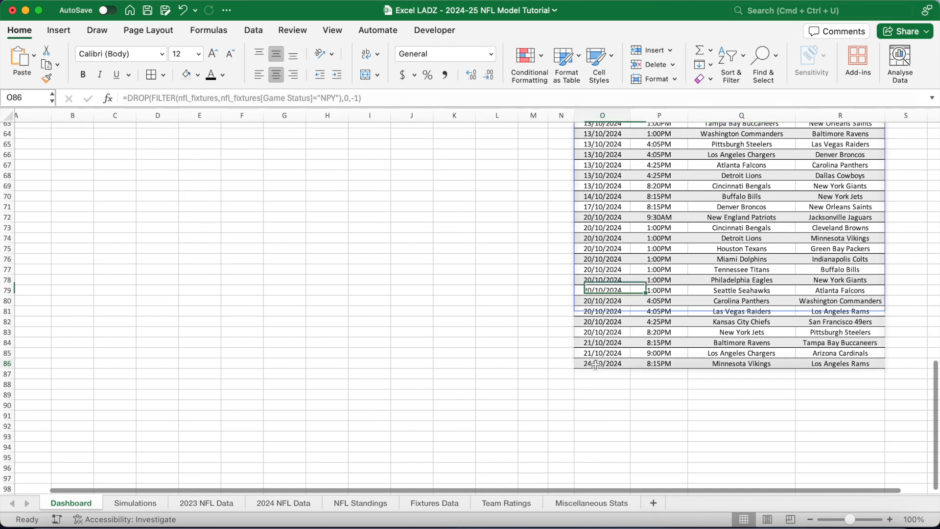
pyautogui.scroll(6, 737, 318)
pyautogui.scroll(15, 736, 318)
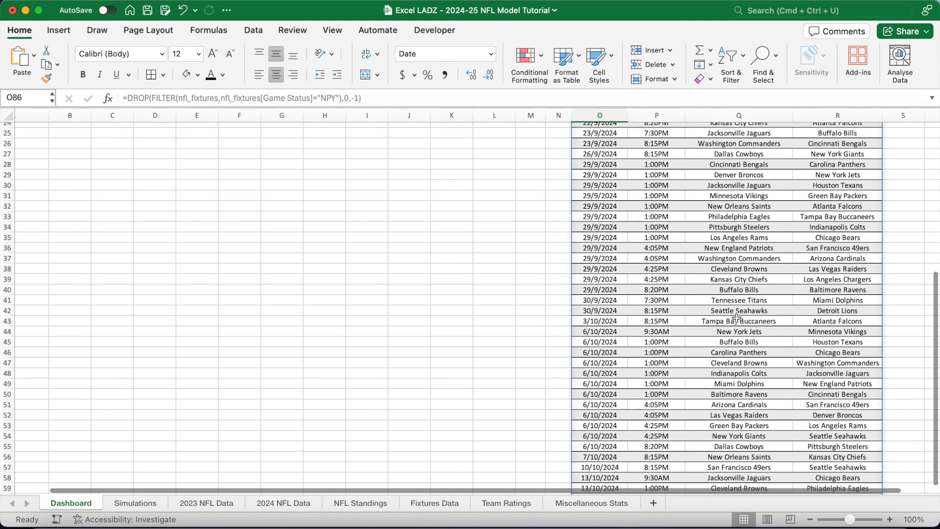
pyautogui.hscroll(-1, 737, 318)
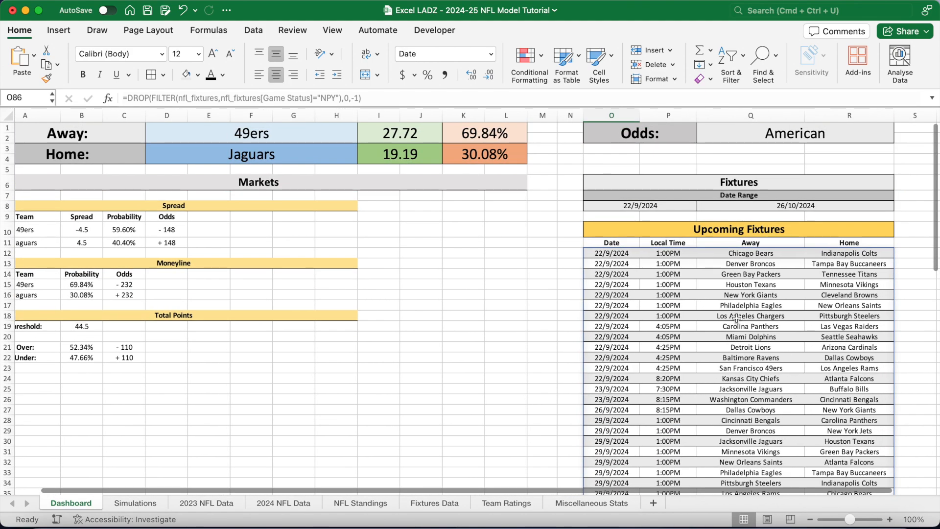
pyautogui.click(744, 296)
pyautogui.click(835, 294)
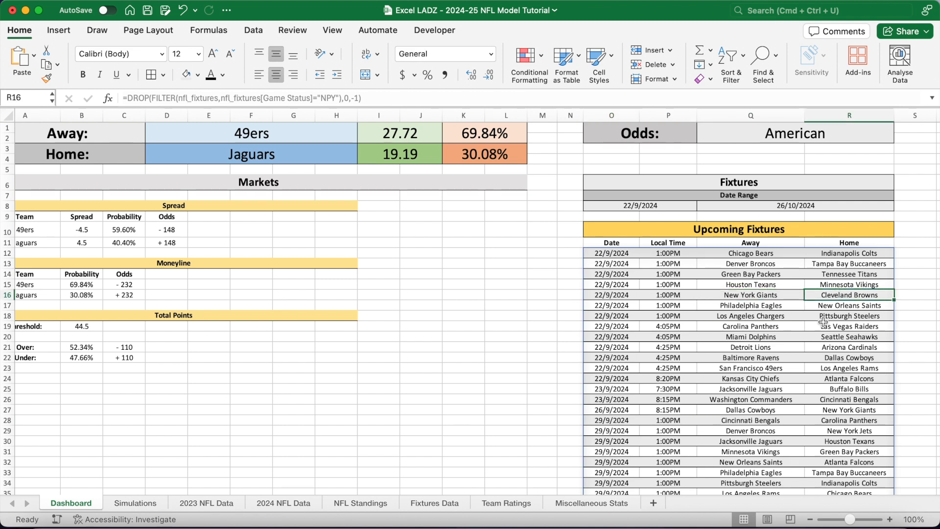
pyautogui.click(773, 347)
pyautogui.click(836, 347)
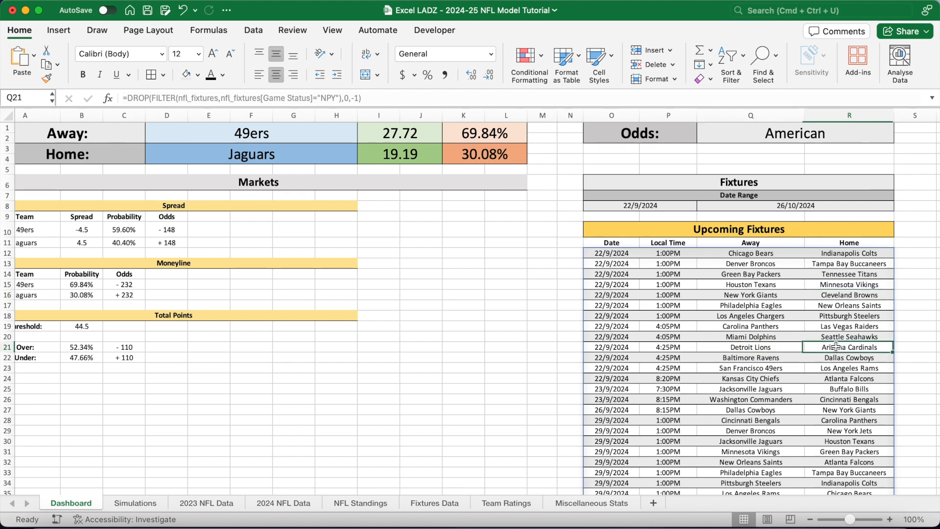
# Step: Set the dashboard matchup to Lions as the away team and Cardinals as the home team
pyautogui.click(277, 136)
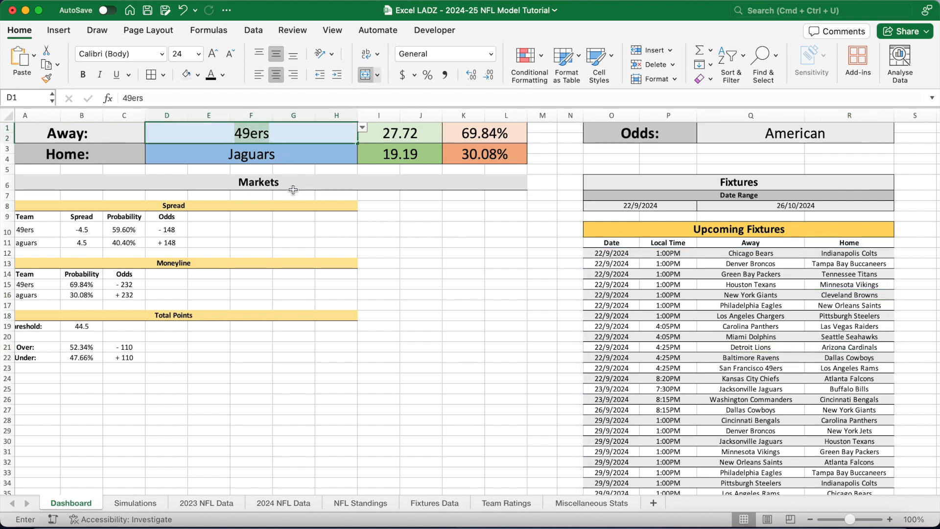
pyautogui.write('Lions')
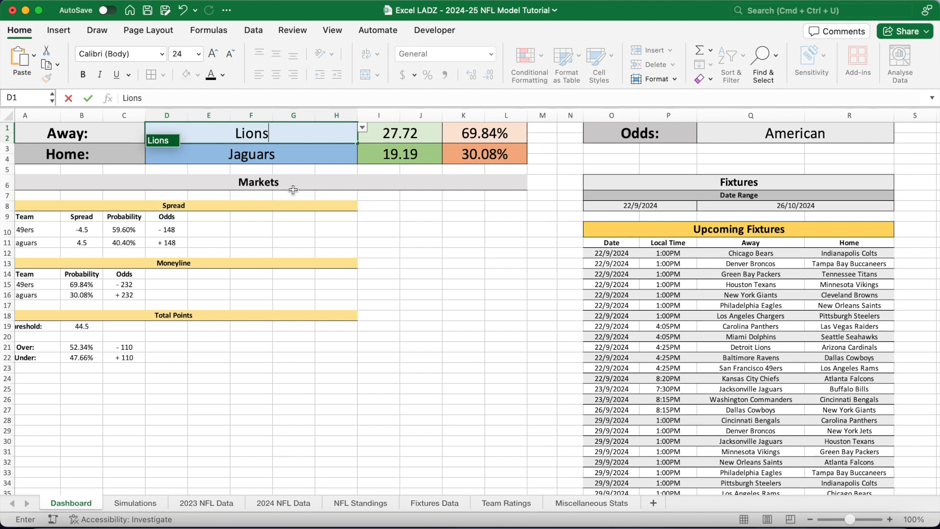
pyautogui.press('Return')
pyautogui.write('Car')
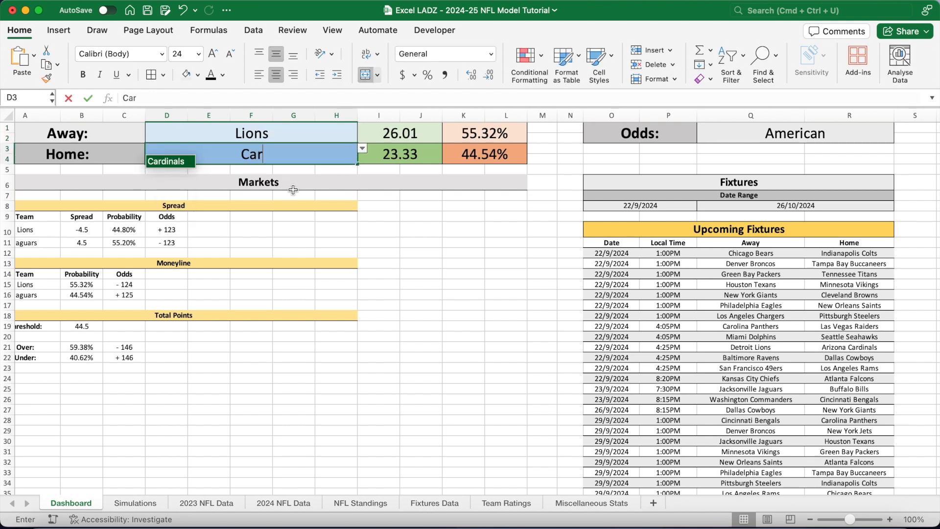
pyautogui.press('Return')
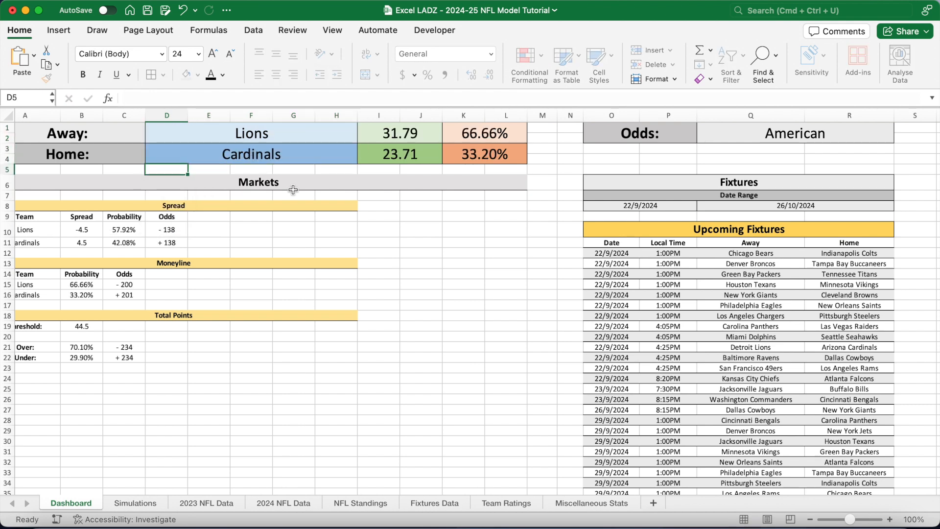
# Step: Check the selected away and home teams, and refresh all of the workbook's data queries
pyautogui.hscroll(-2, 293, 189)
pyautogui.click(304, 136)
pyautogui.click(306, 152)
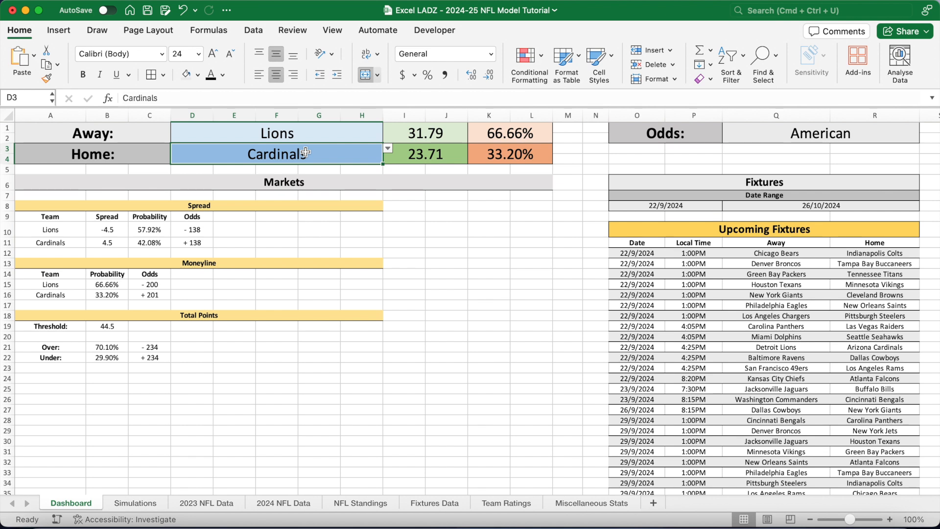
pyautogui.click(256, 32)
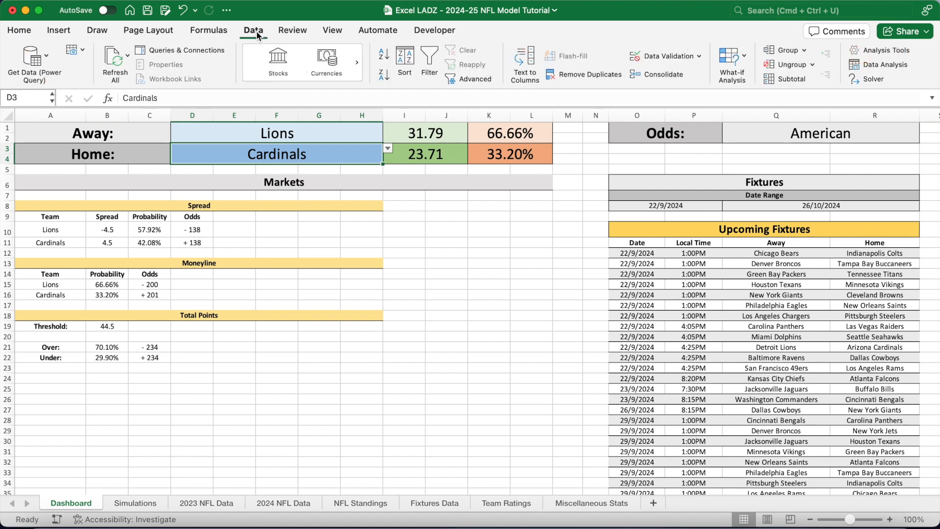
pyautogui.click(116, 58)
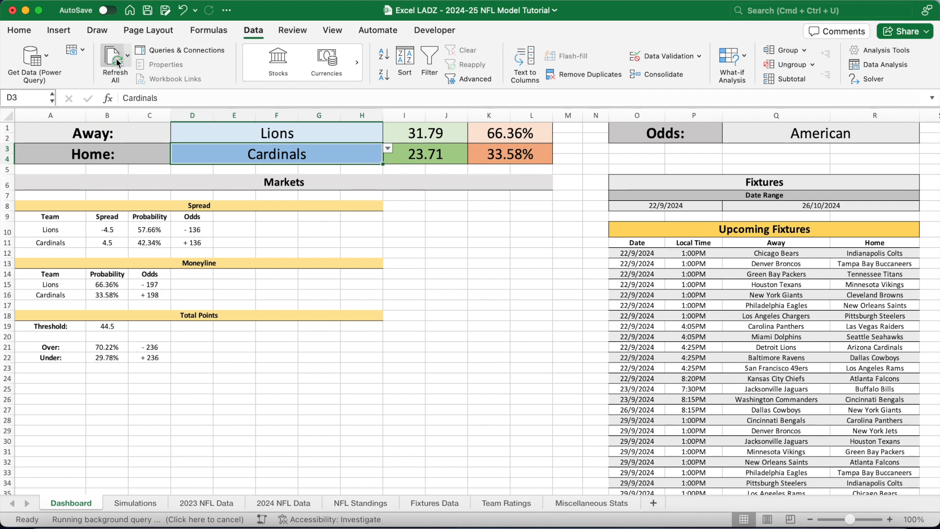